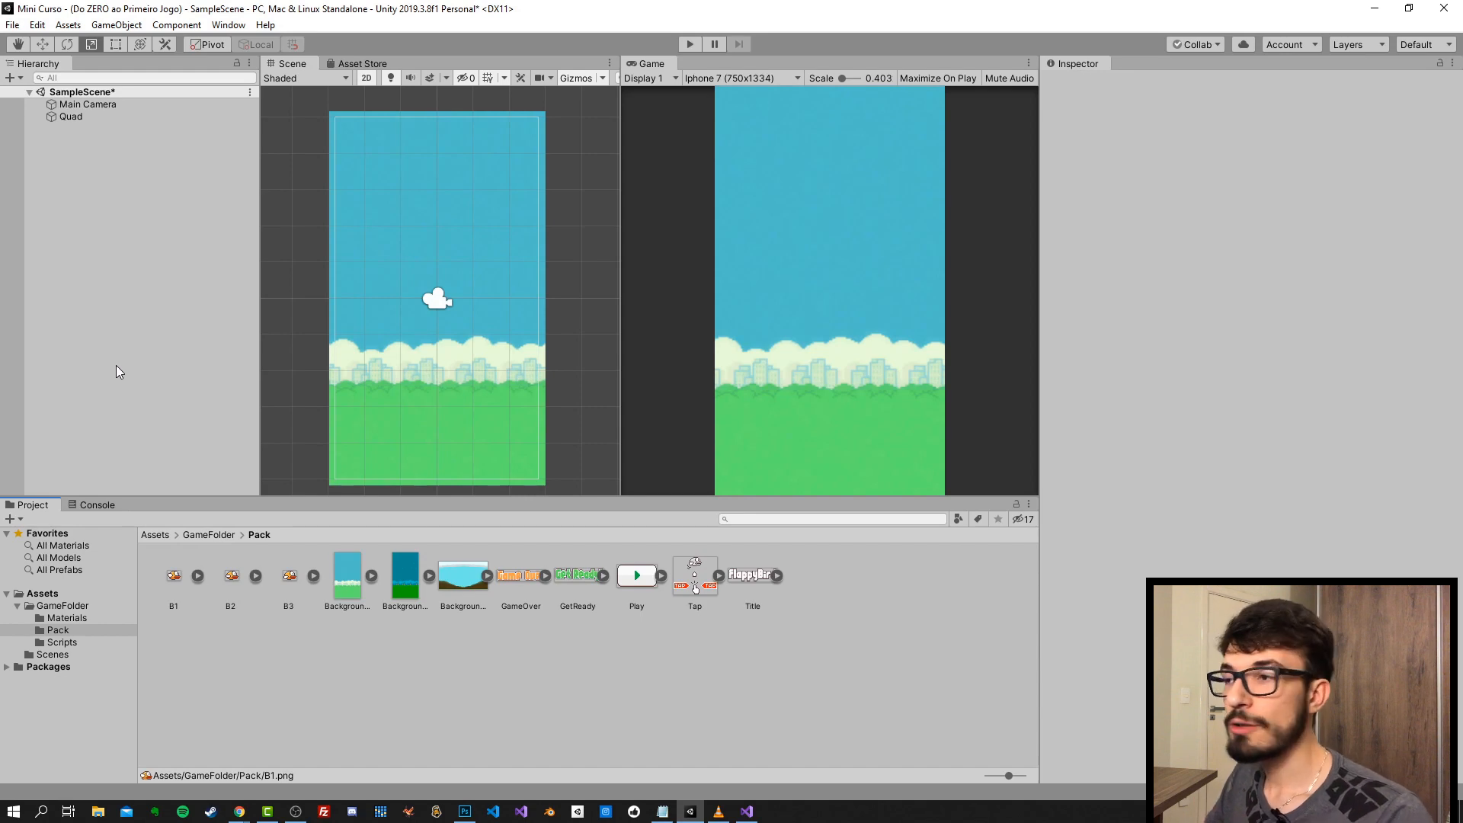
# - Create an empty object in the scene and set its position to 0, 0, 0
pyautogui.rightClick(64, 179)
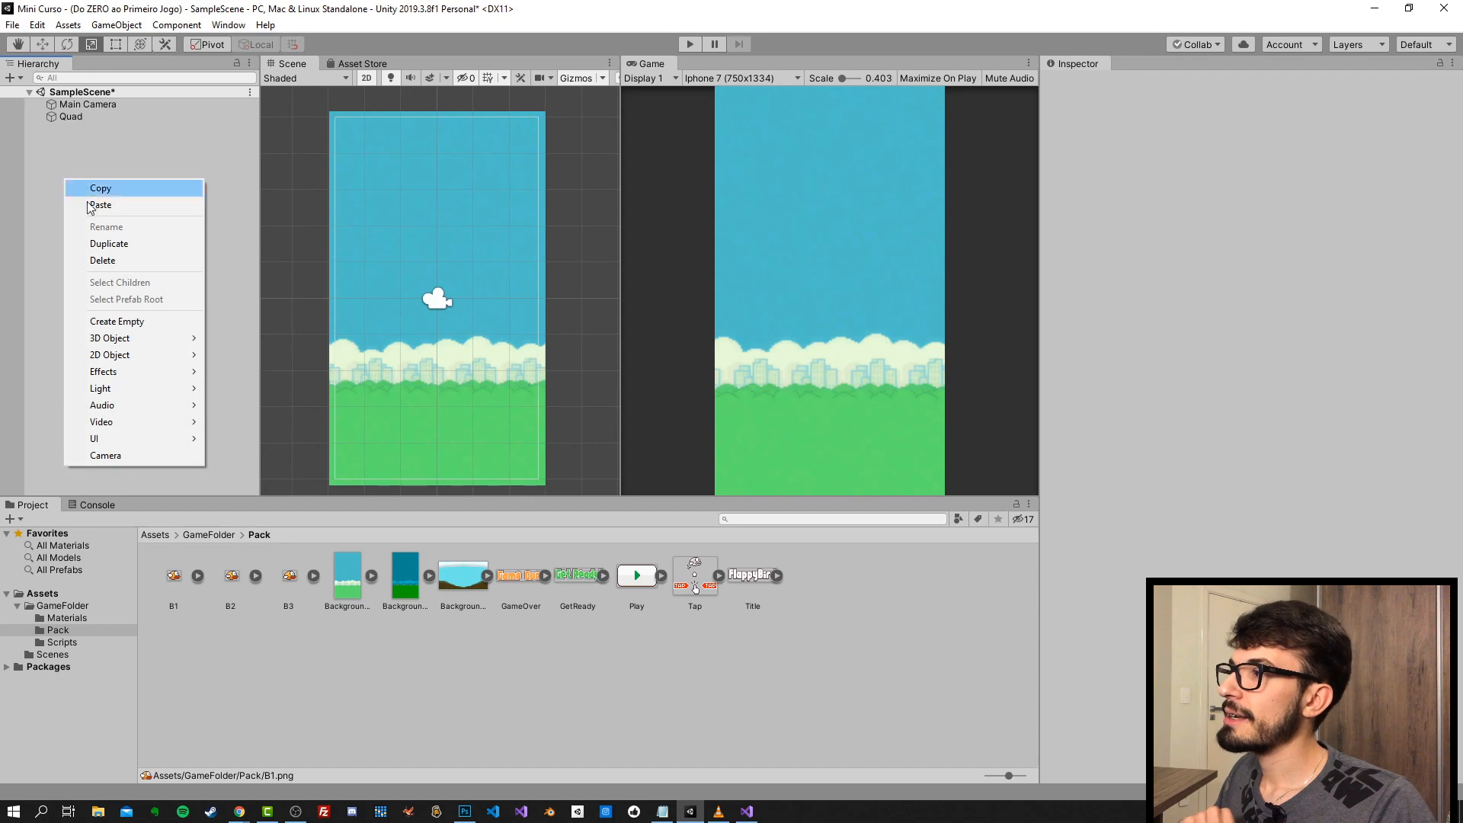
pyautogui.click(134, 321)
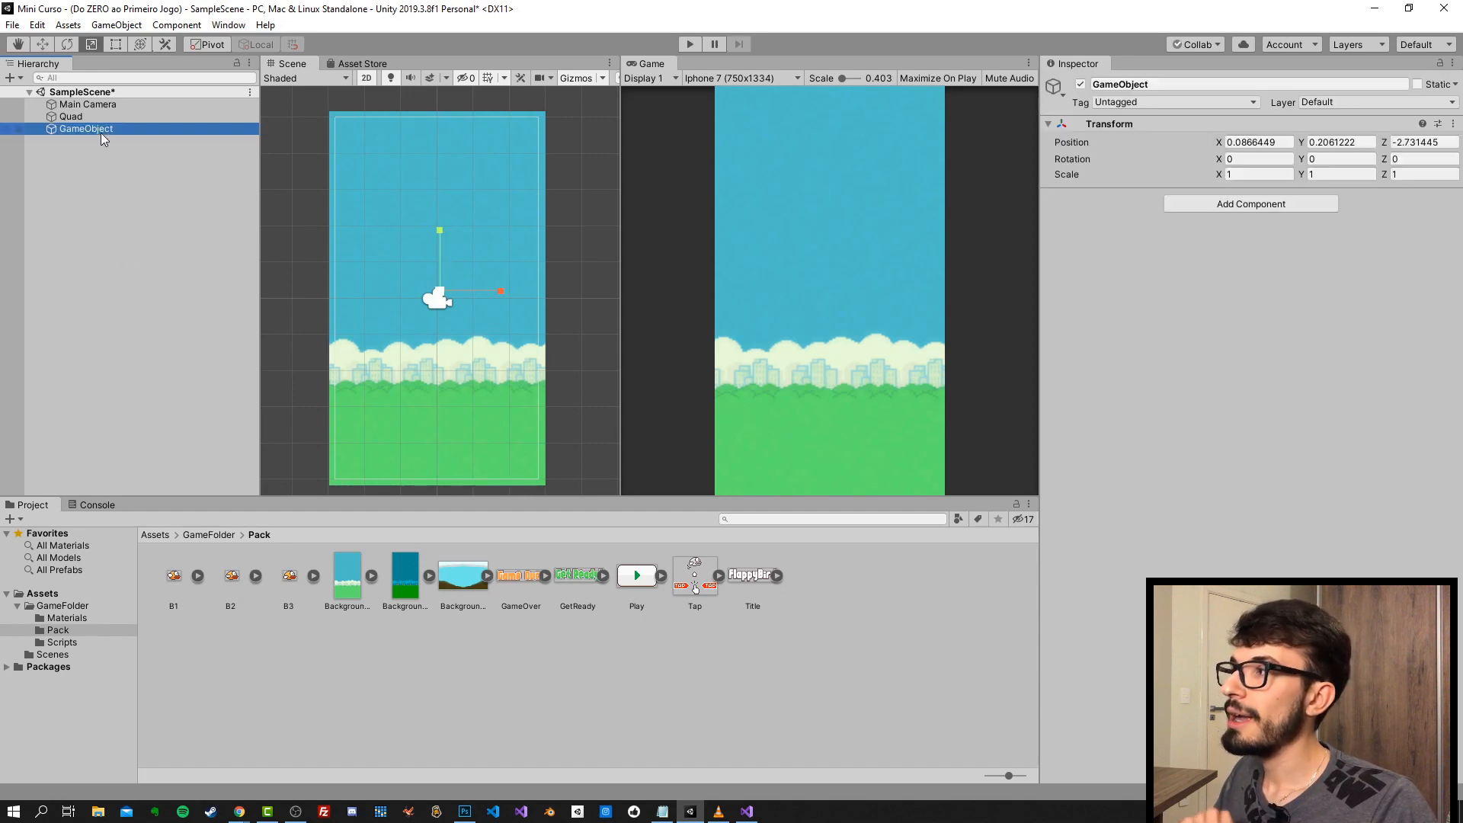
pyautogui.click(1257, 142)
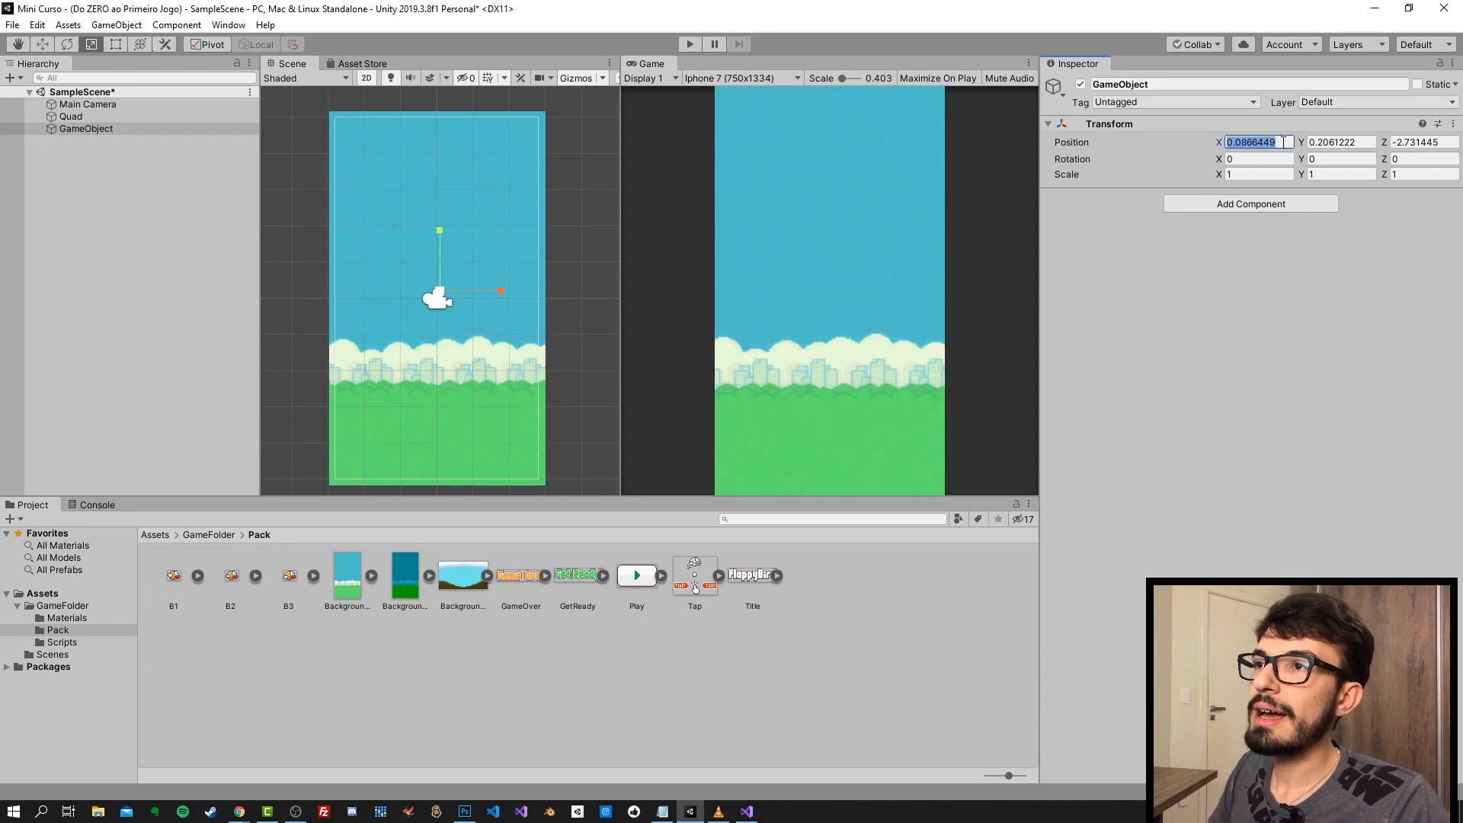
pyautogui.write('0')
pyautogui.press('Tab')
pyautogui.write('0')
pyautogui.press('Tab')
pyautogui.write('0')
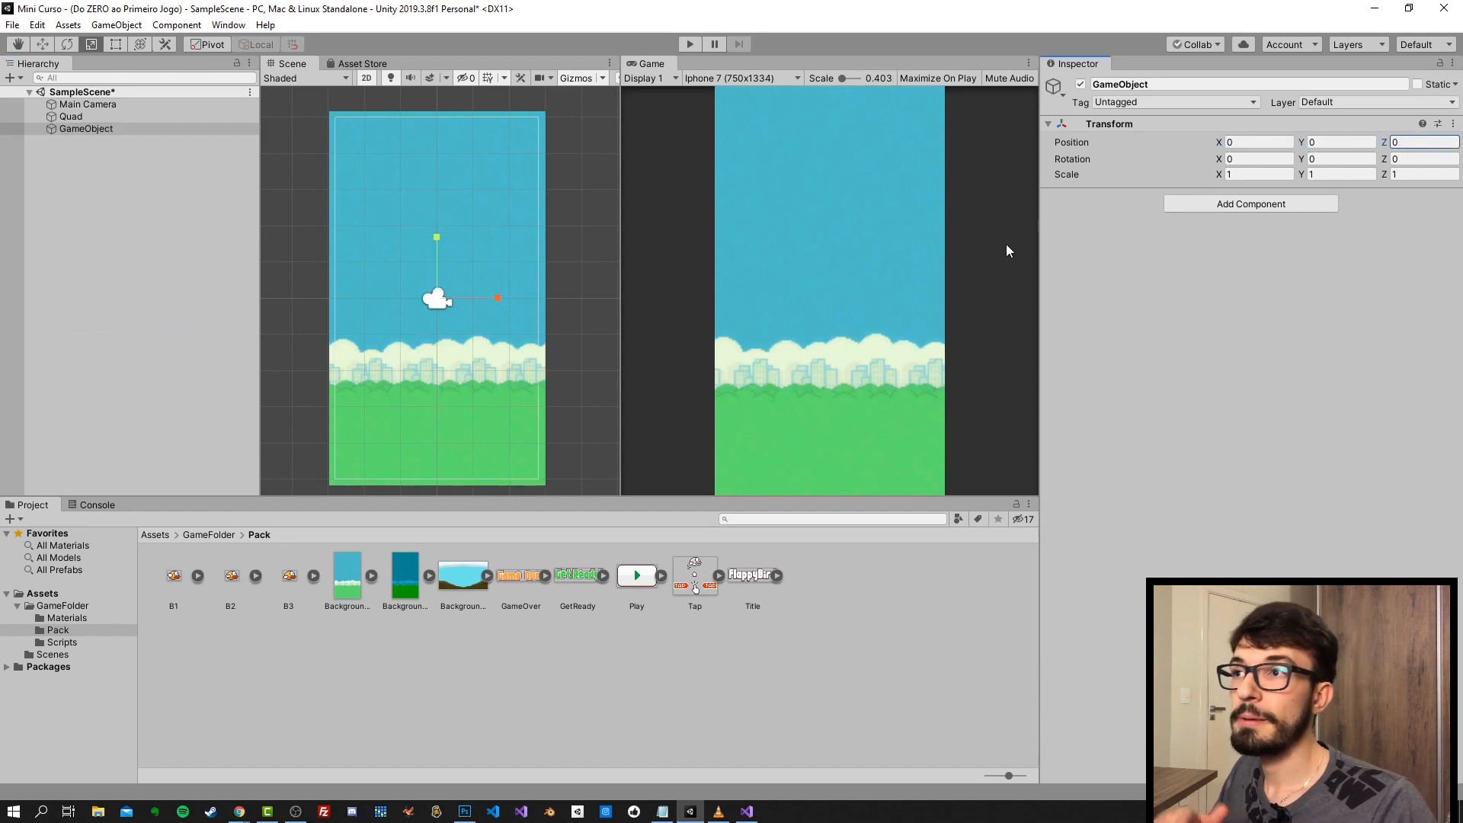
# - Activate the Move tool, hide the scene gizmos and widen the Scene view beside the Game view
pyautogui.click(42, 45)
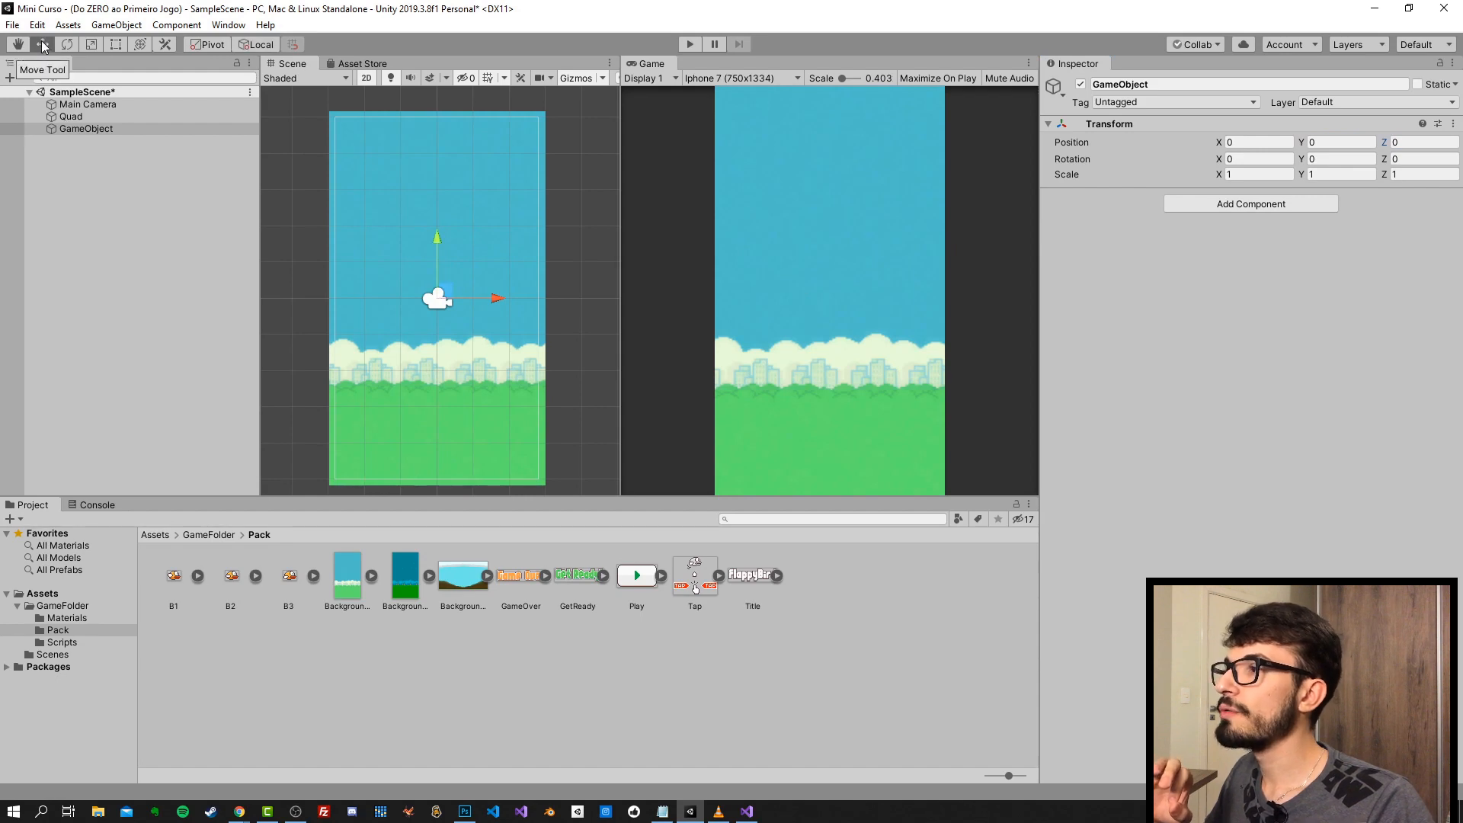
pyautogui.scroll(2, 438, 228)
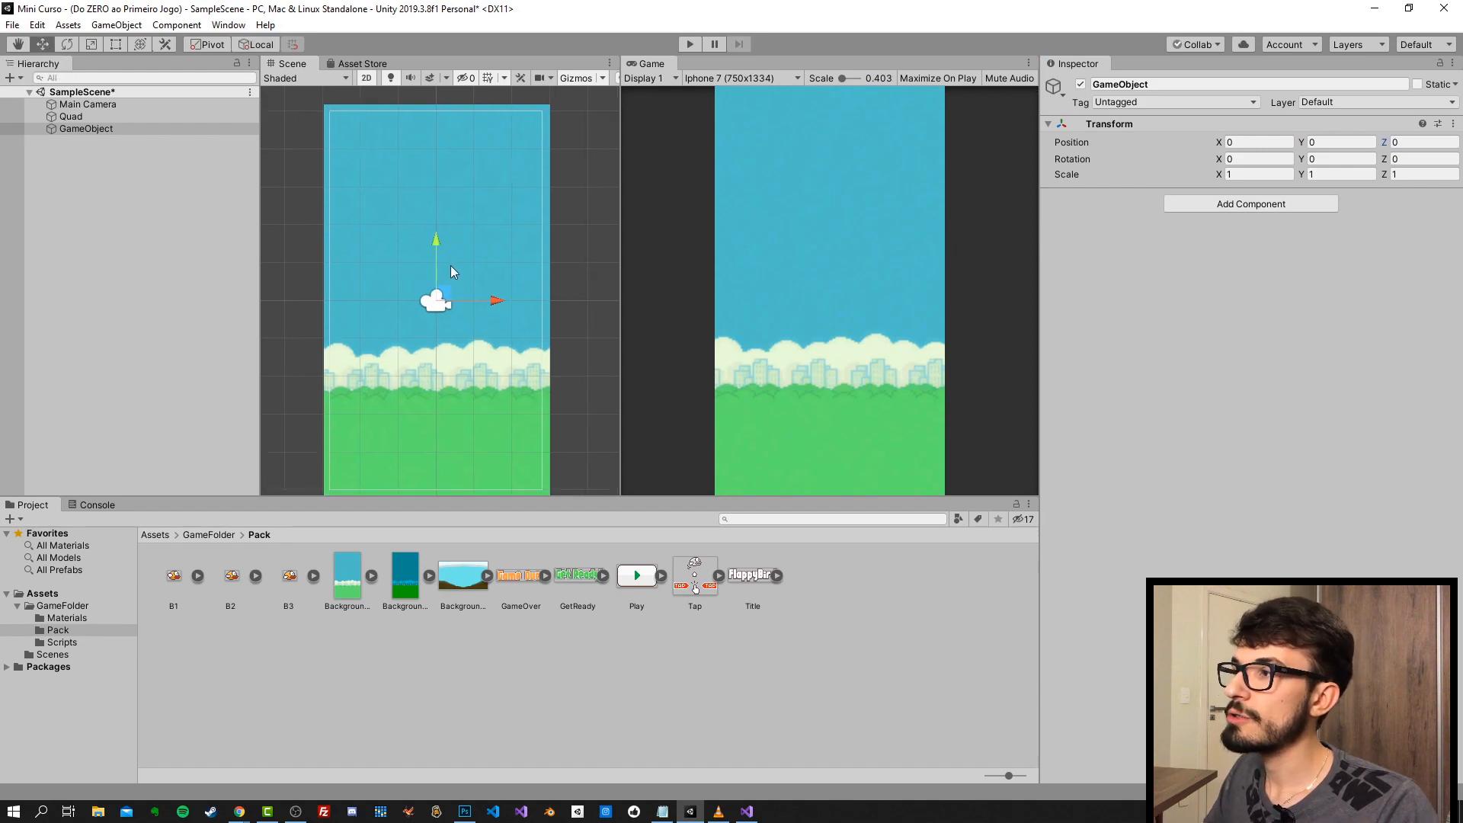
pyautogui.scroll(3, 448, 314)
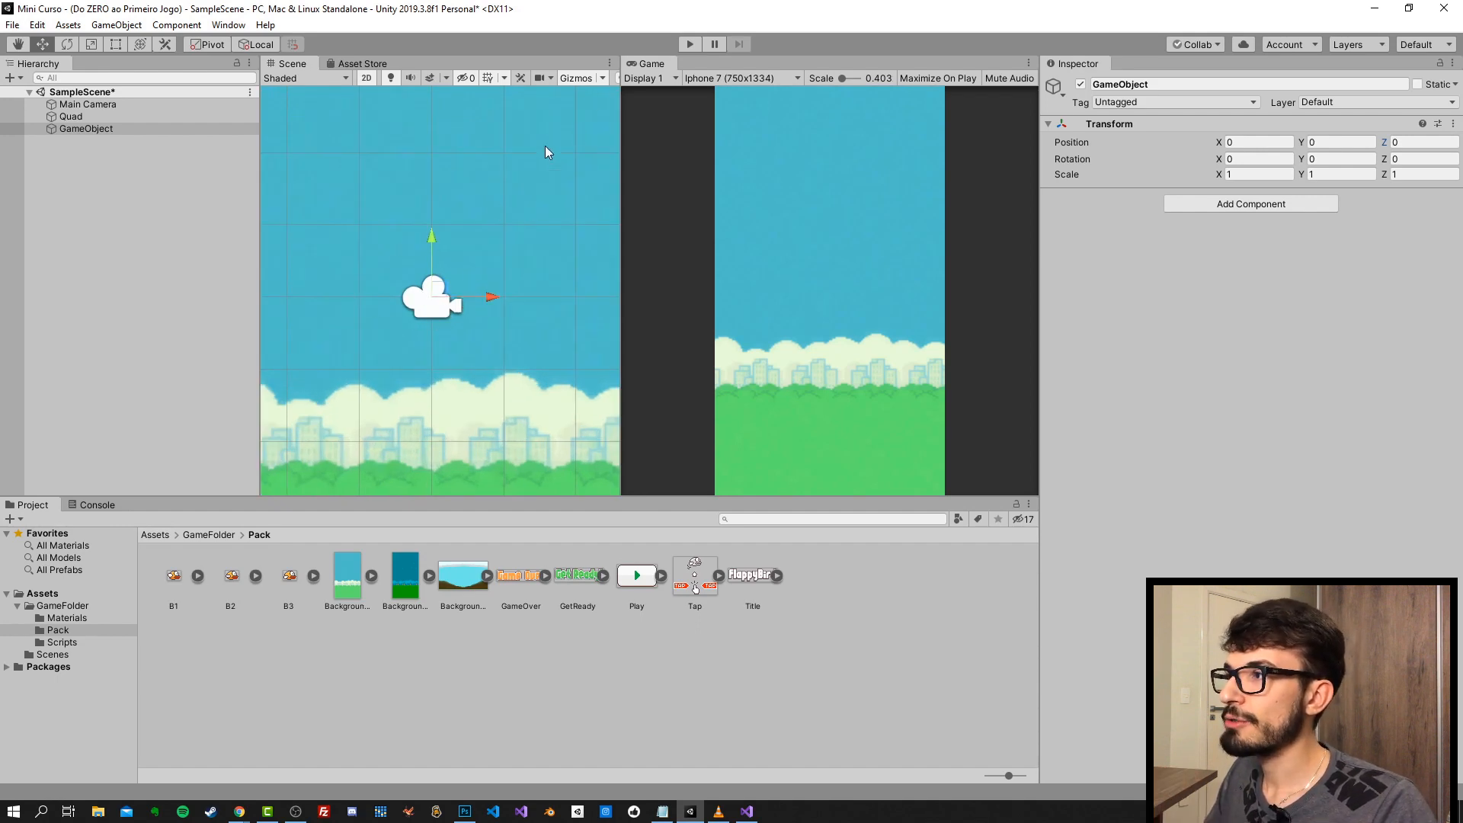
pyautogui.click(572, 78)
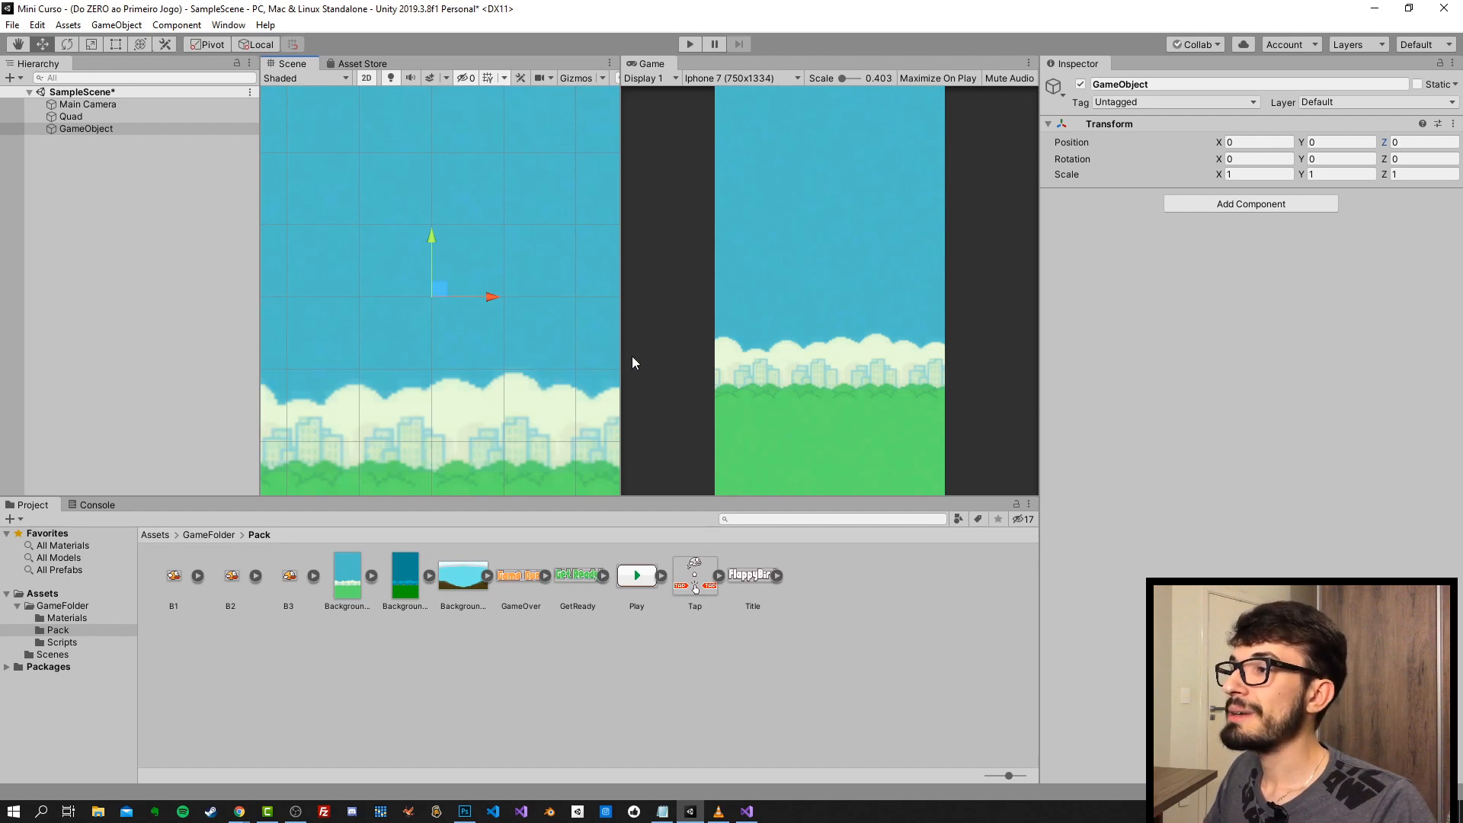
pyautogui.moveTo(622, 355); pyautogui.dragTo(798, 335)
pyautogui.scroll(-5, 562, 246)
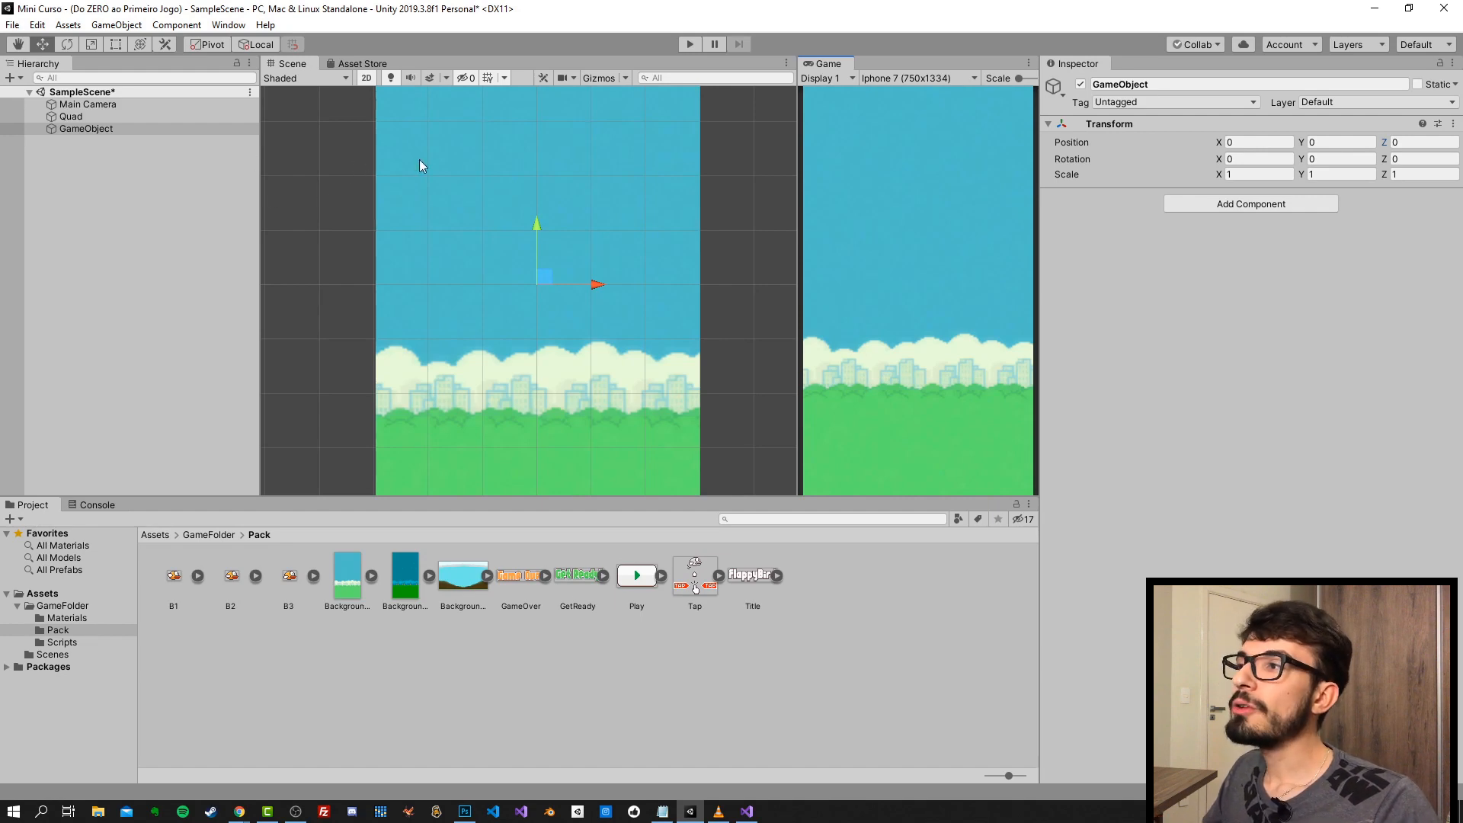
pyautogui.click(1236, 249)
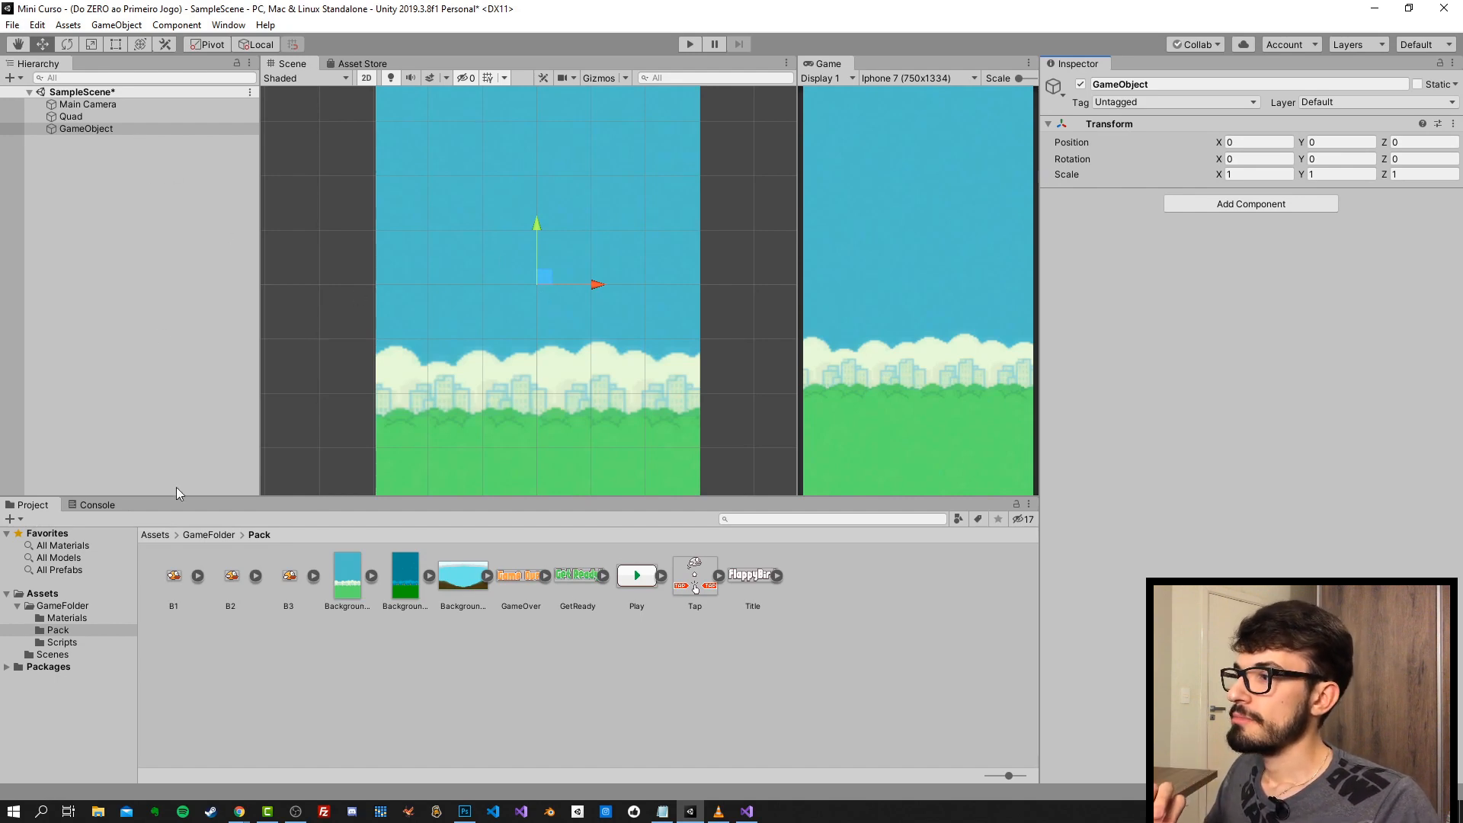
# - Add the B1 bird sprite from the Pack folder as a child of the empty GameObject
pyautogui.moveTo(181, 582); pyautogui.dragTo(84, 135)
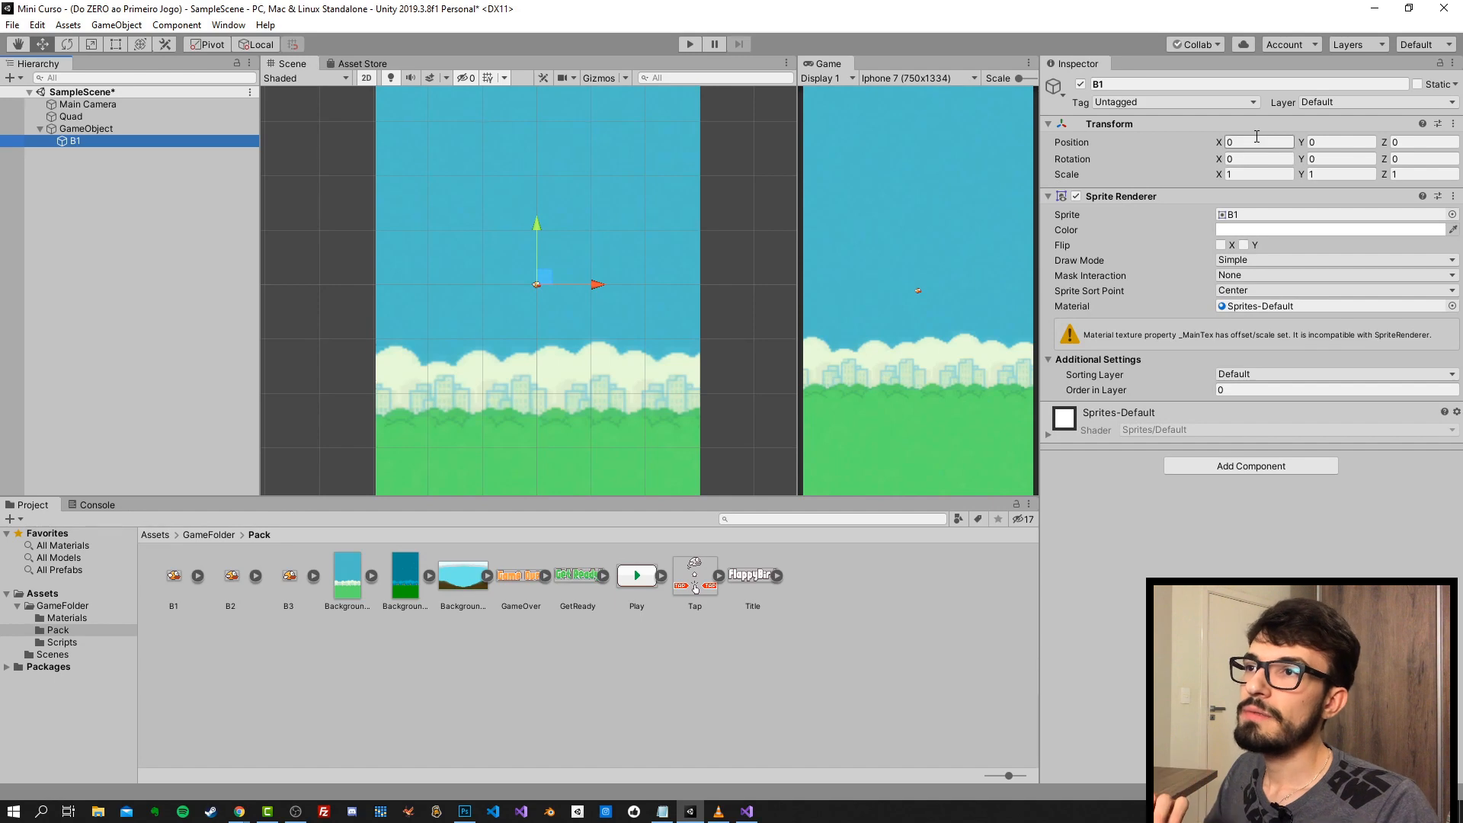
pyautogui.click(1238, 143)
pyautogui.click(1345, 141)
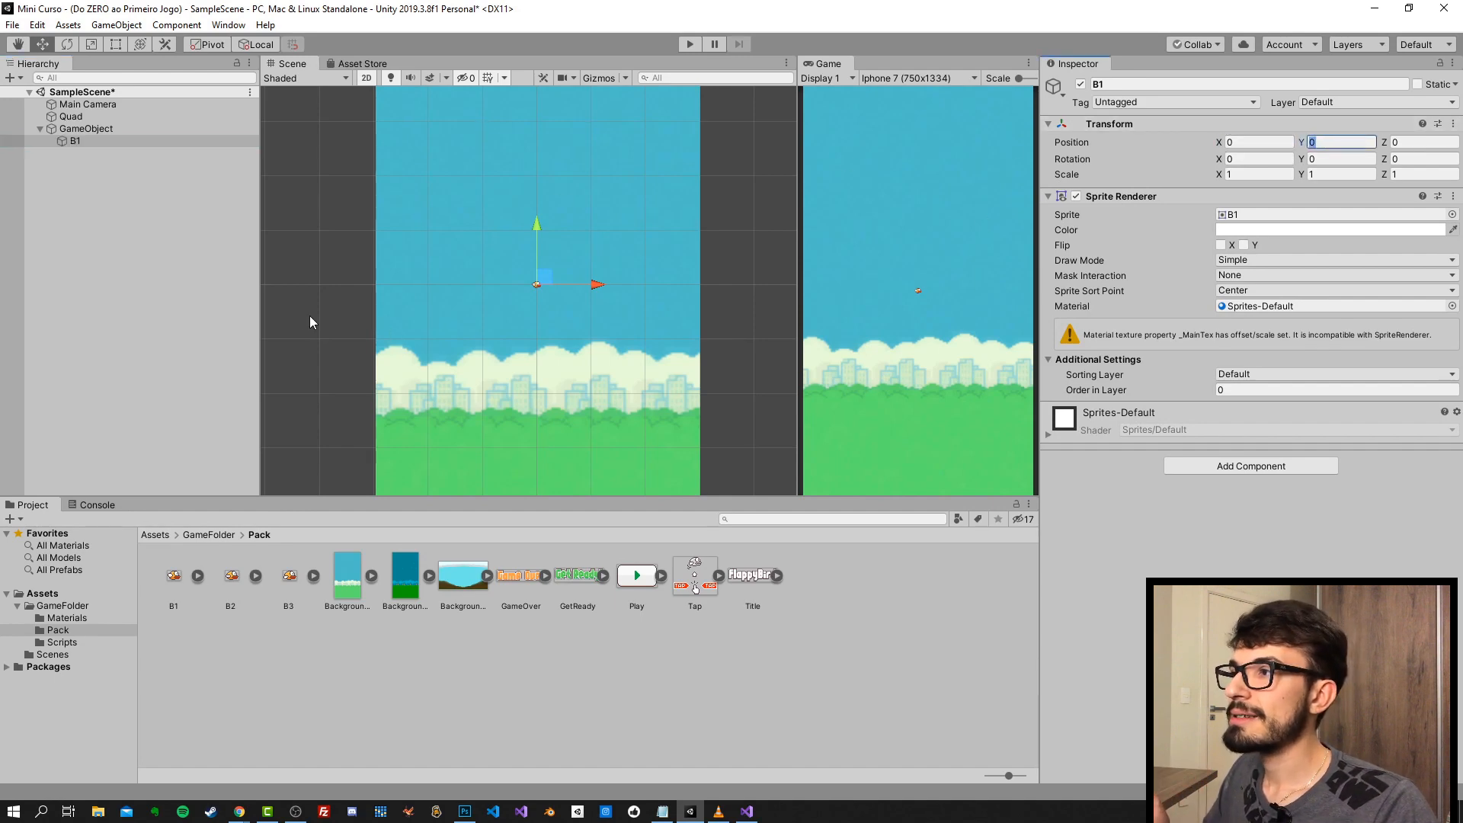
# - Rename the parent GameObject as Player
pyautogui.click(74, 130)
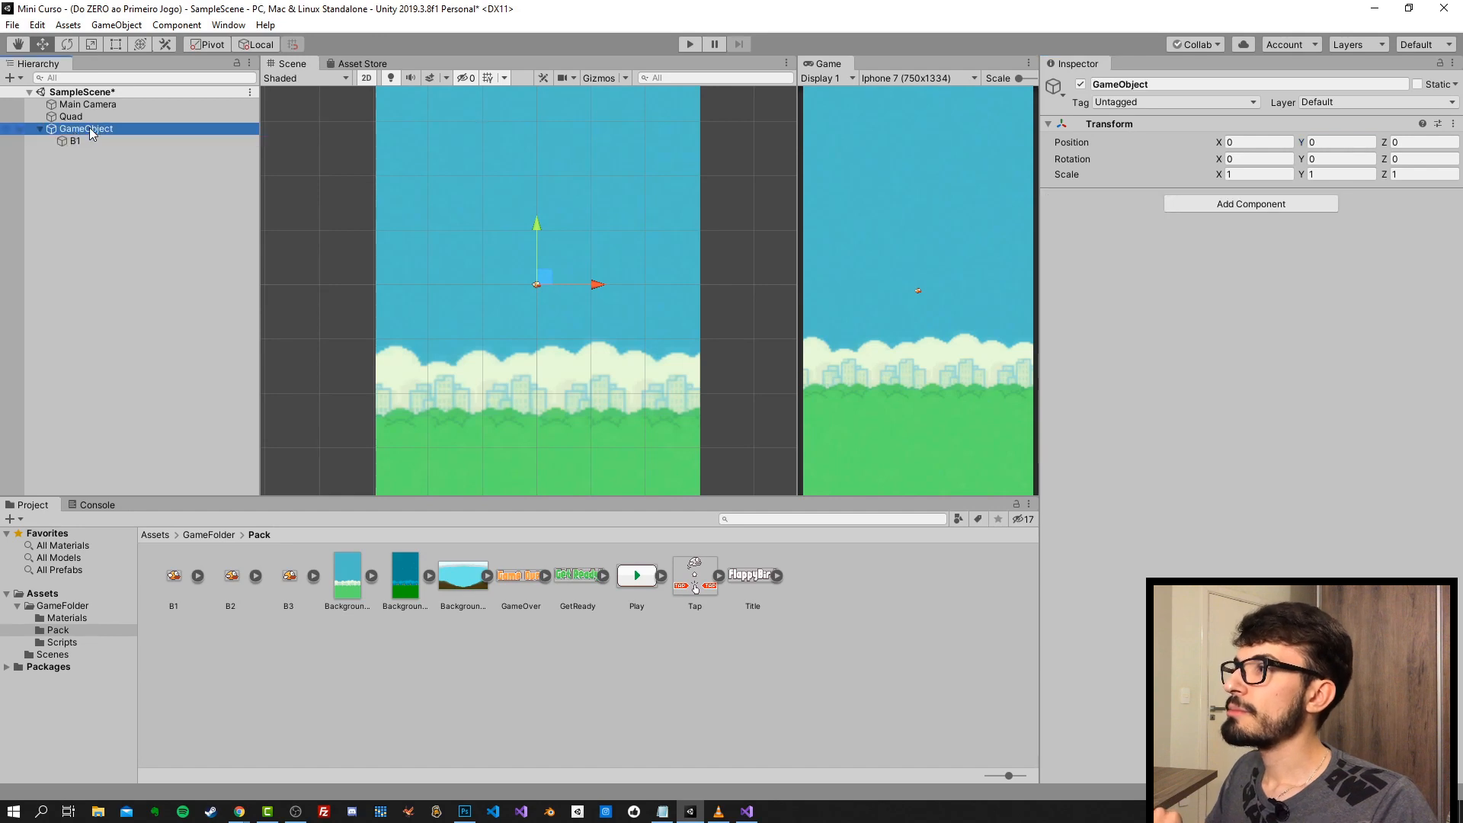
pyautogui.click(84, 131)
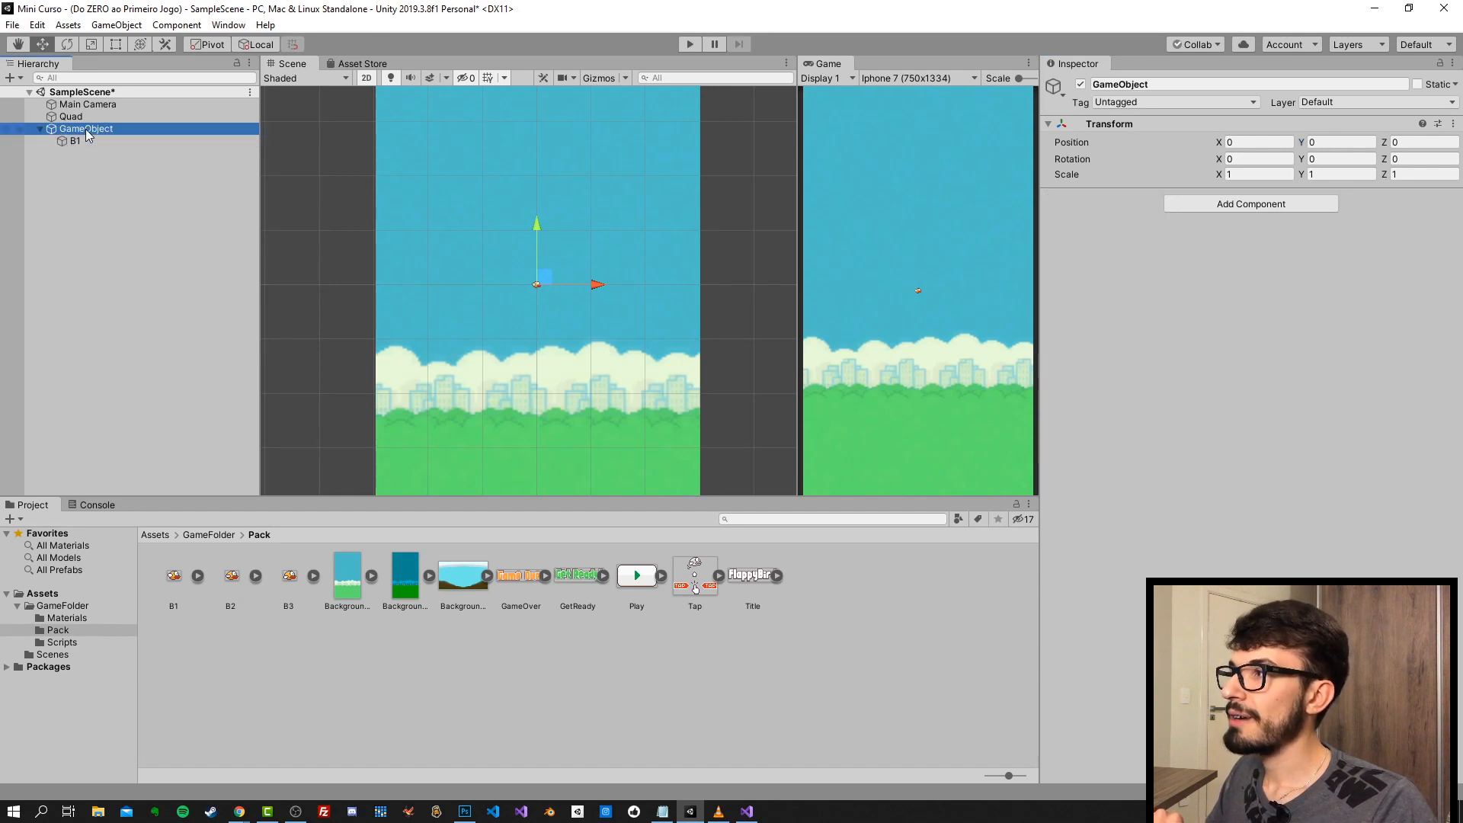
pyautogui.write('Player')
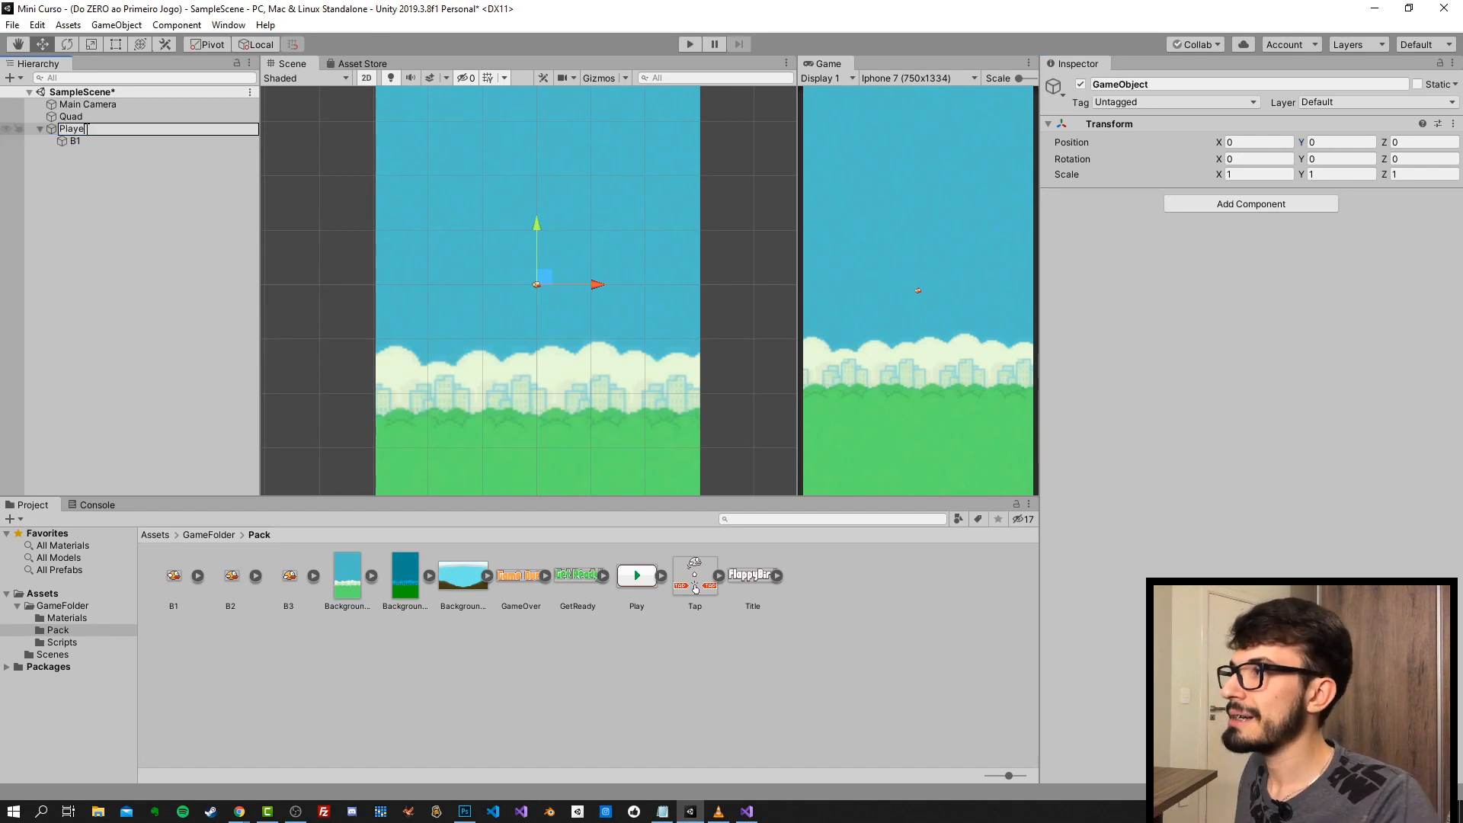
pyautogui.press('Return')
# - Rename the B1 child sprite as Skin
pyautogui.click(84, 141)
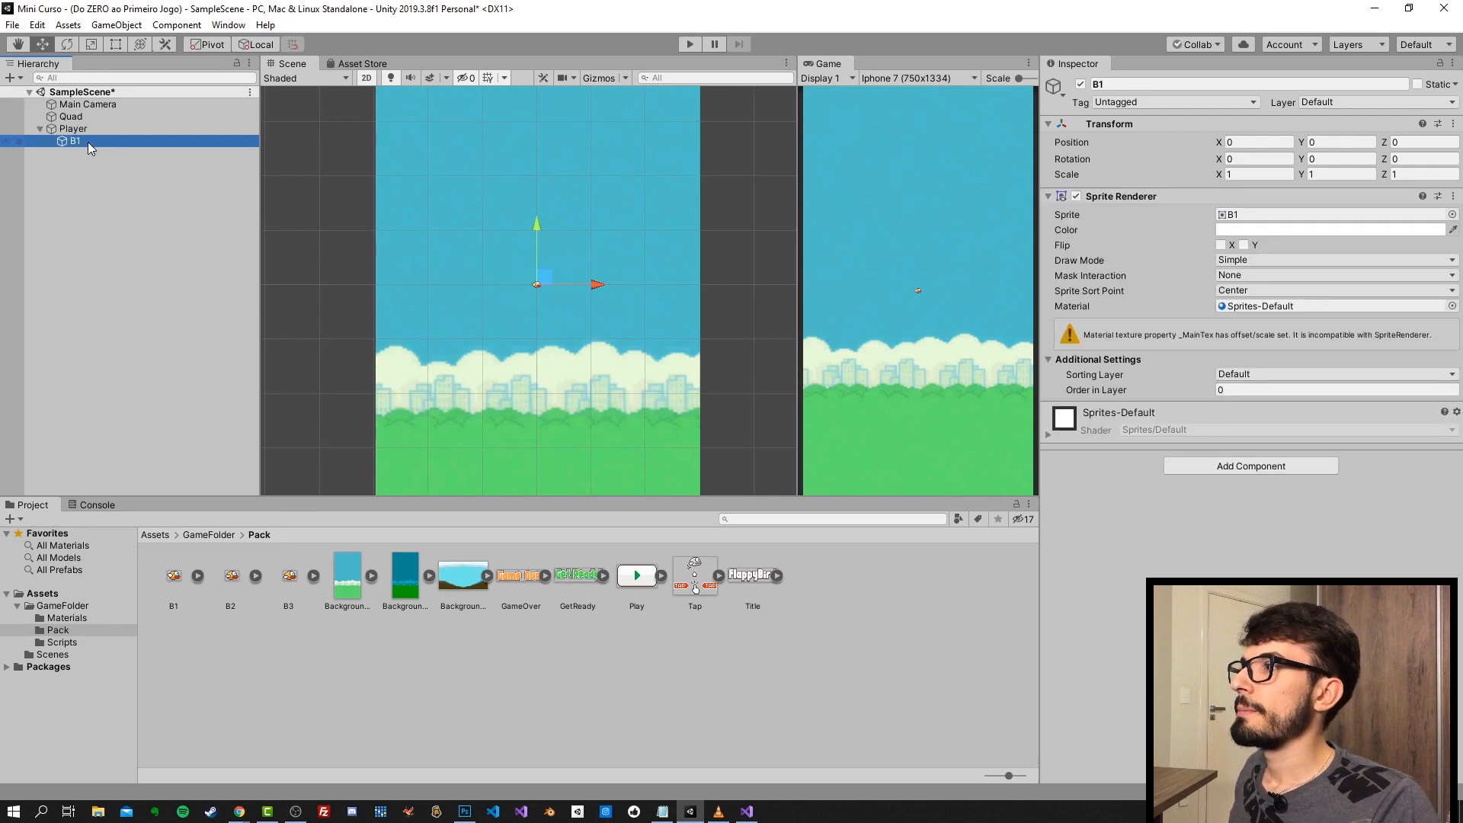
pyautogui.click(75, 139)
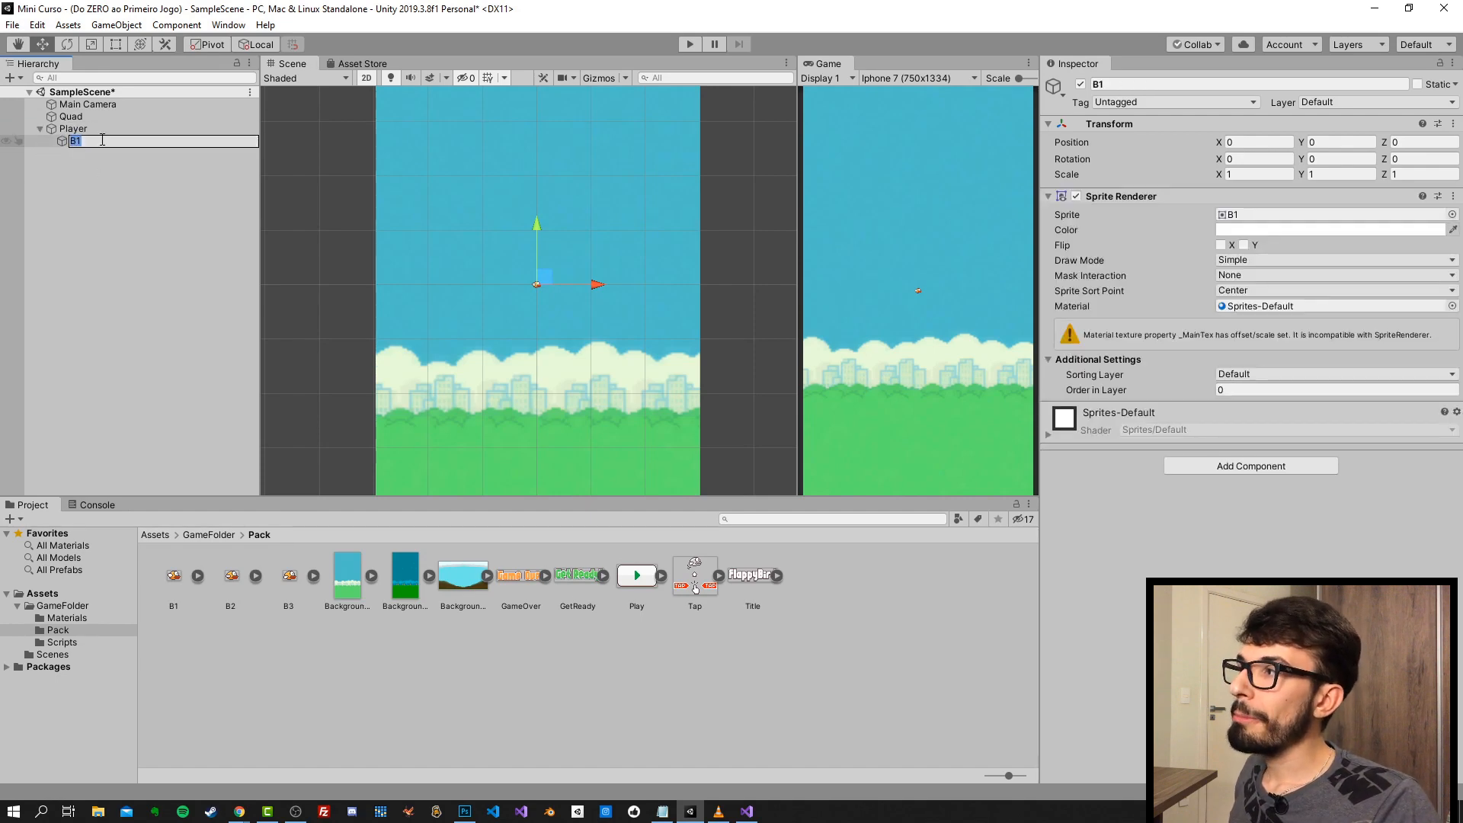
pyautogui.write('Skin')
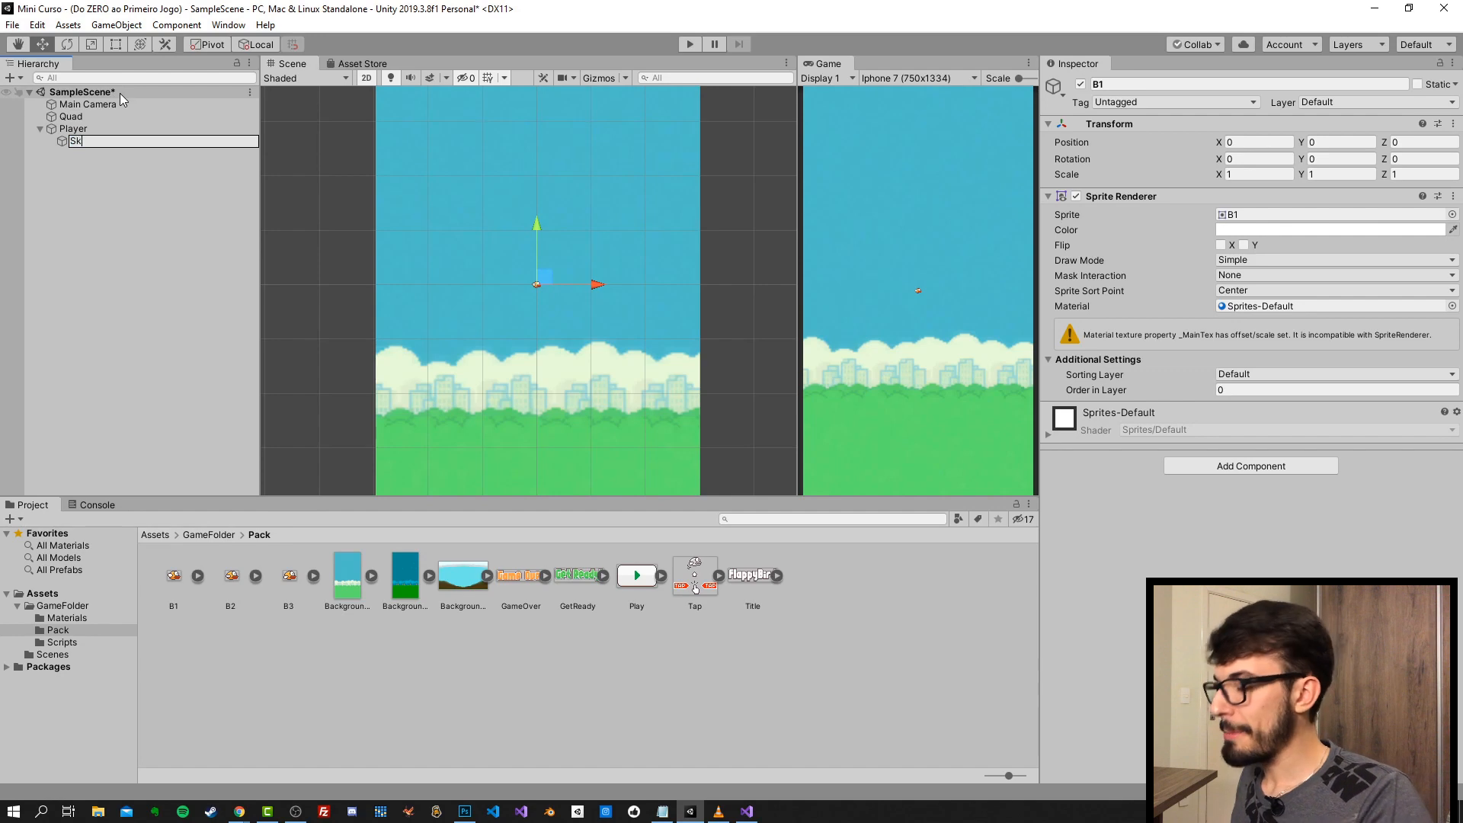
pyautogui.press('Return')
# - Examine the Player object and its Skin sprite, framing the bird against the background in the Scene view
pyautogui.click(76, 128)
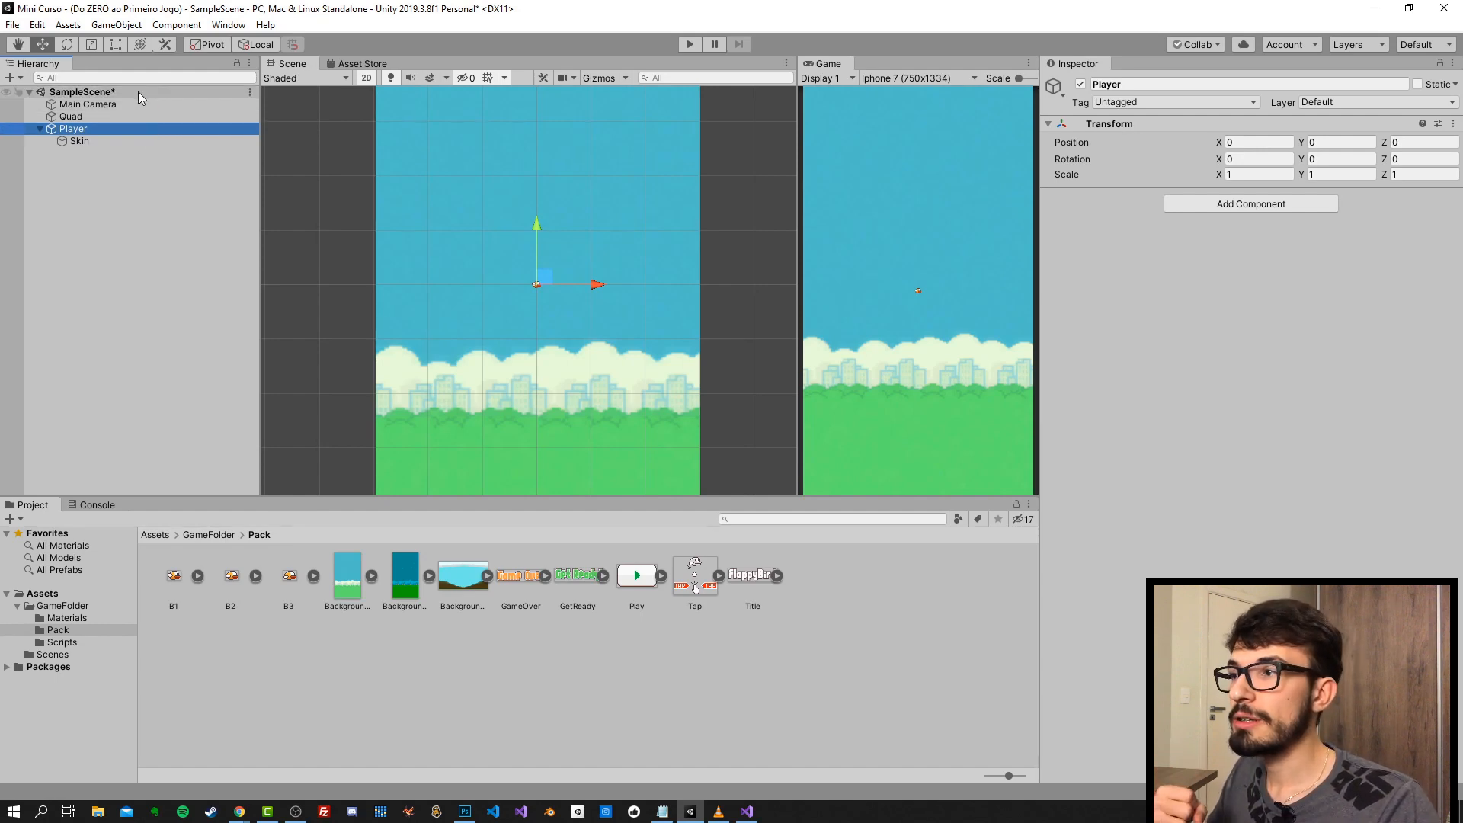
pyautogui.click(115, 138)
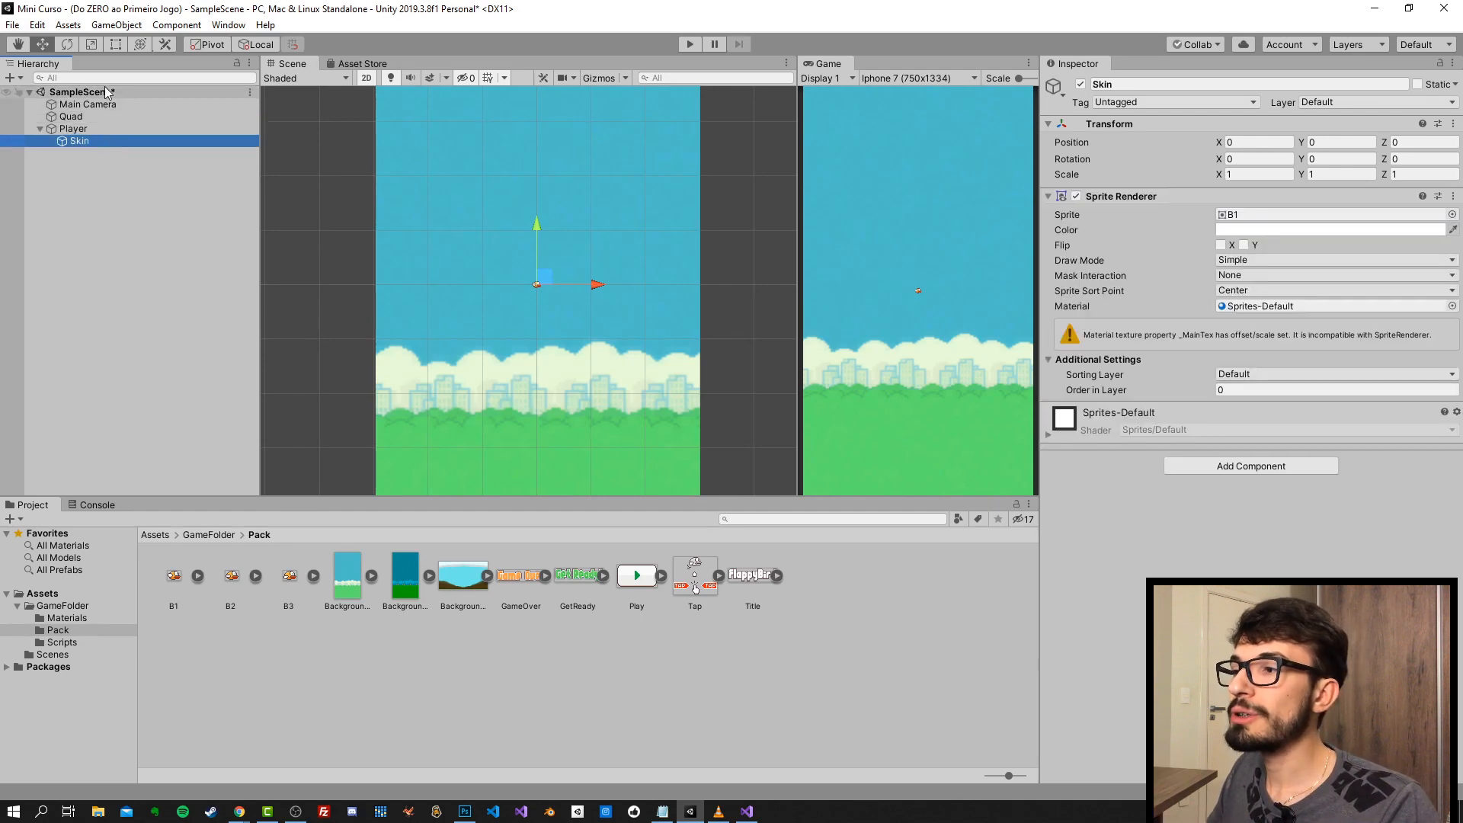
pyautogui.press('f')
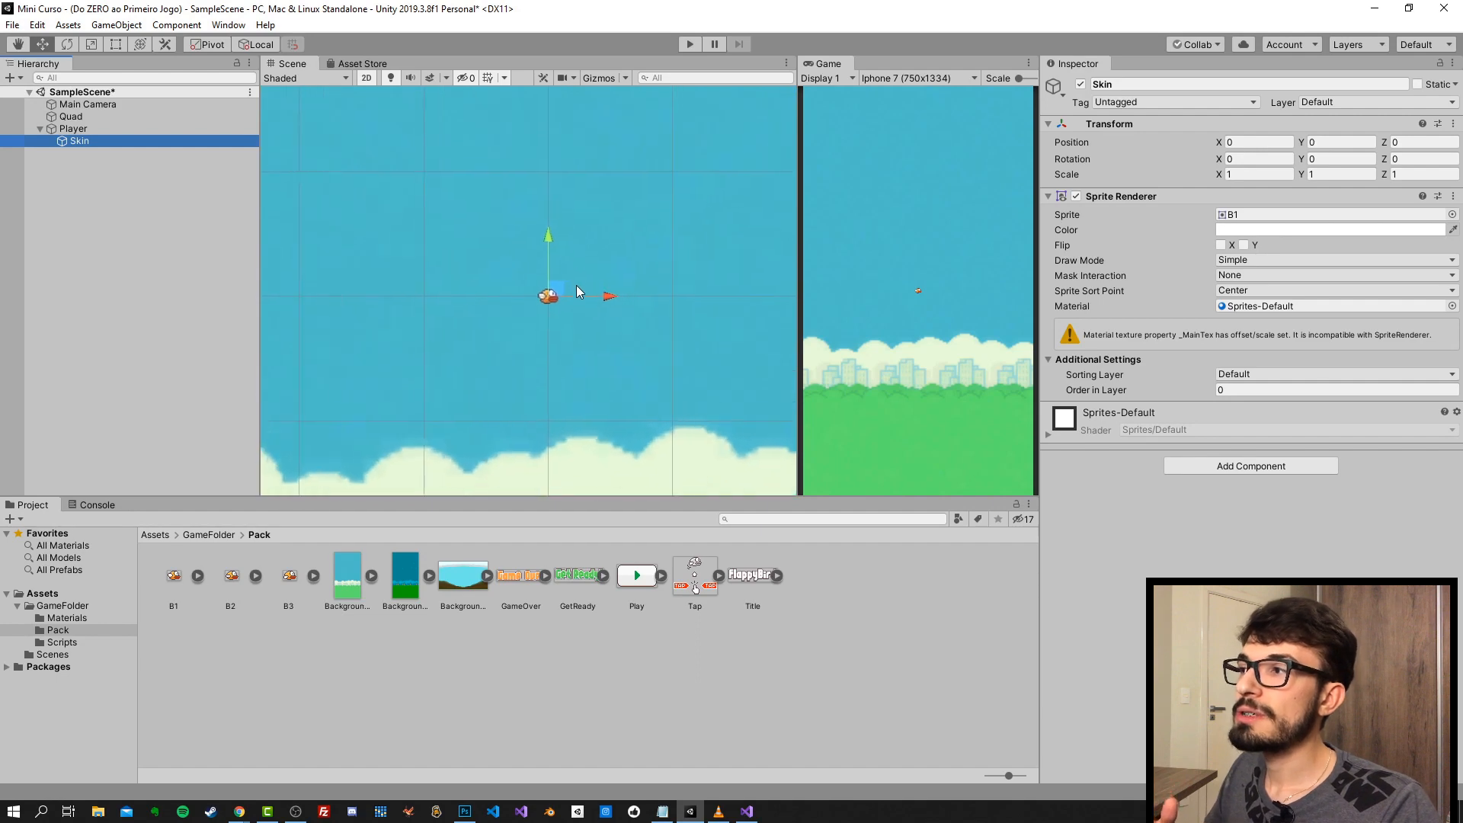
pyautogui.scroll(-4, 560, 307)
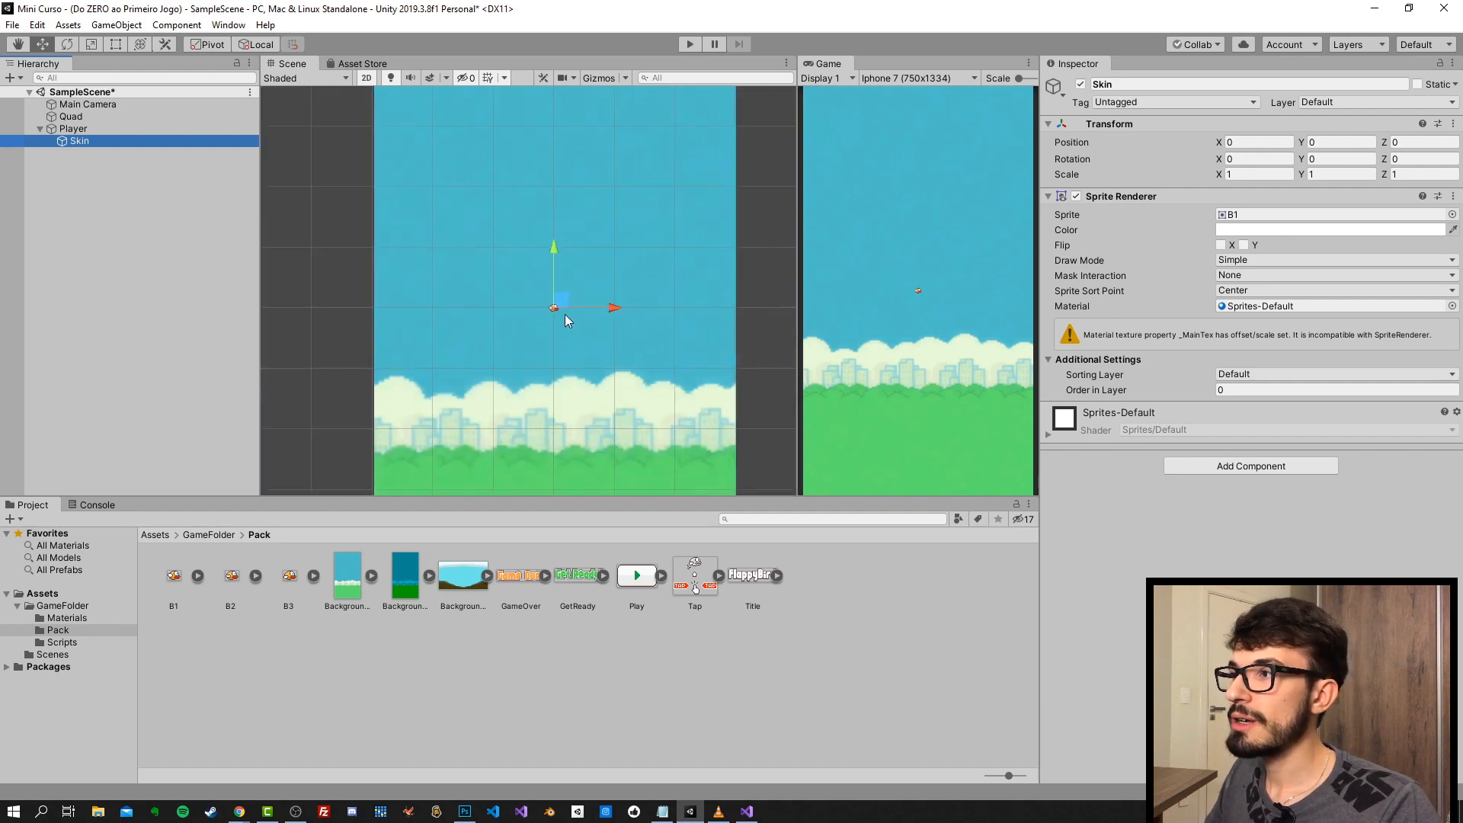
pyautogui.scroll(-2, 564, 314)
pyautogui.moveTo(560, 318); pyautogui.dragTo(505, 298, button='middle')
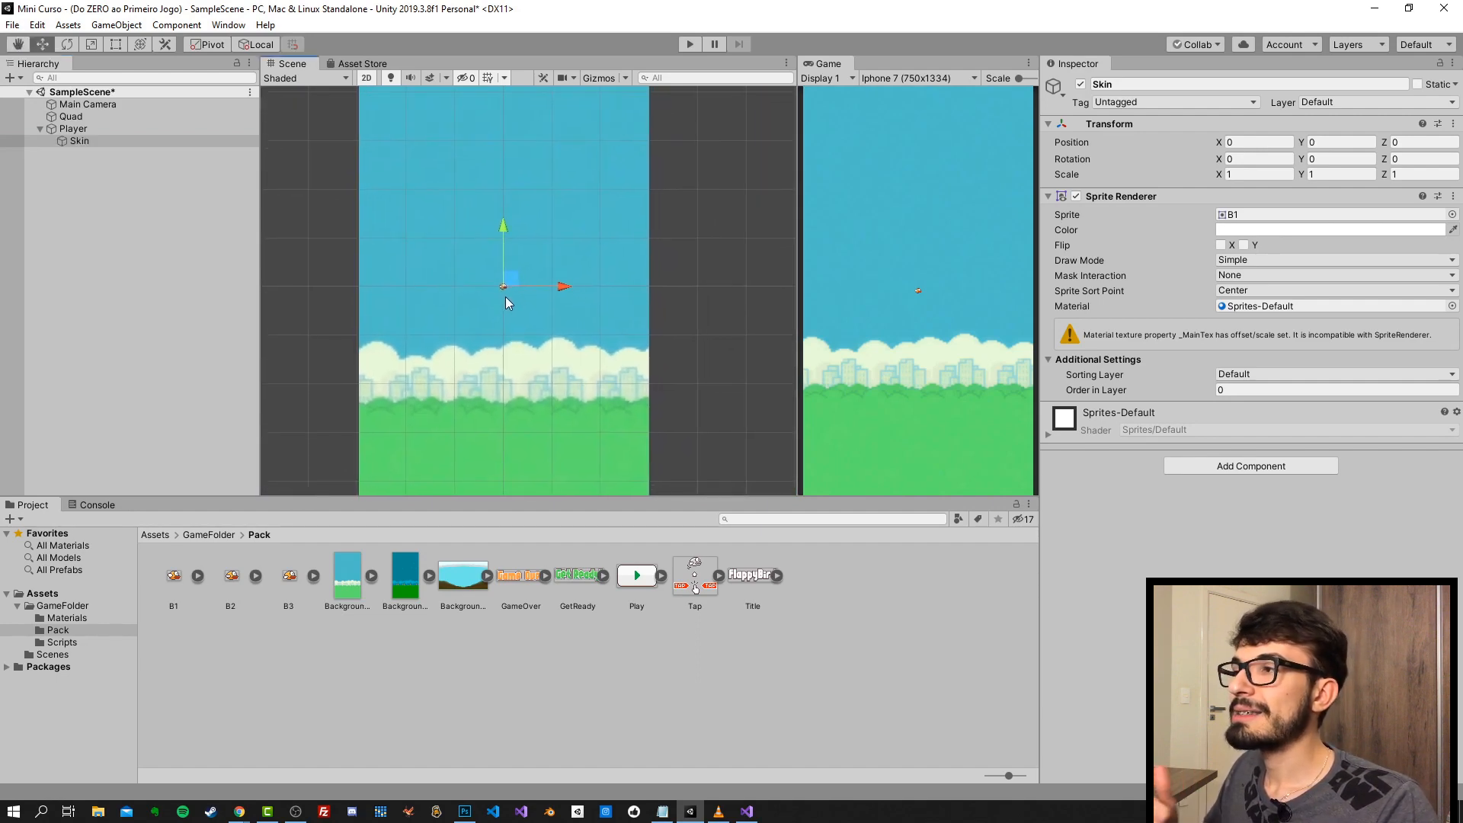
pyautogui.scroll(1, 519, 295)
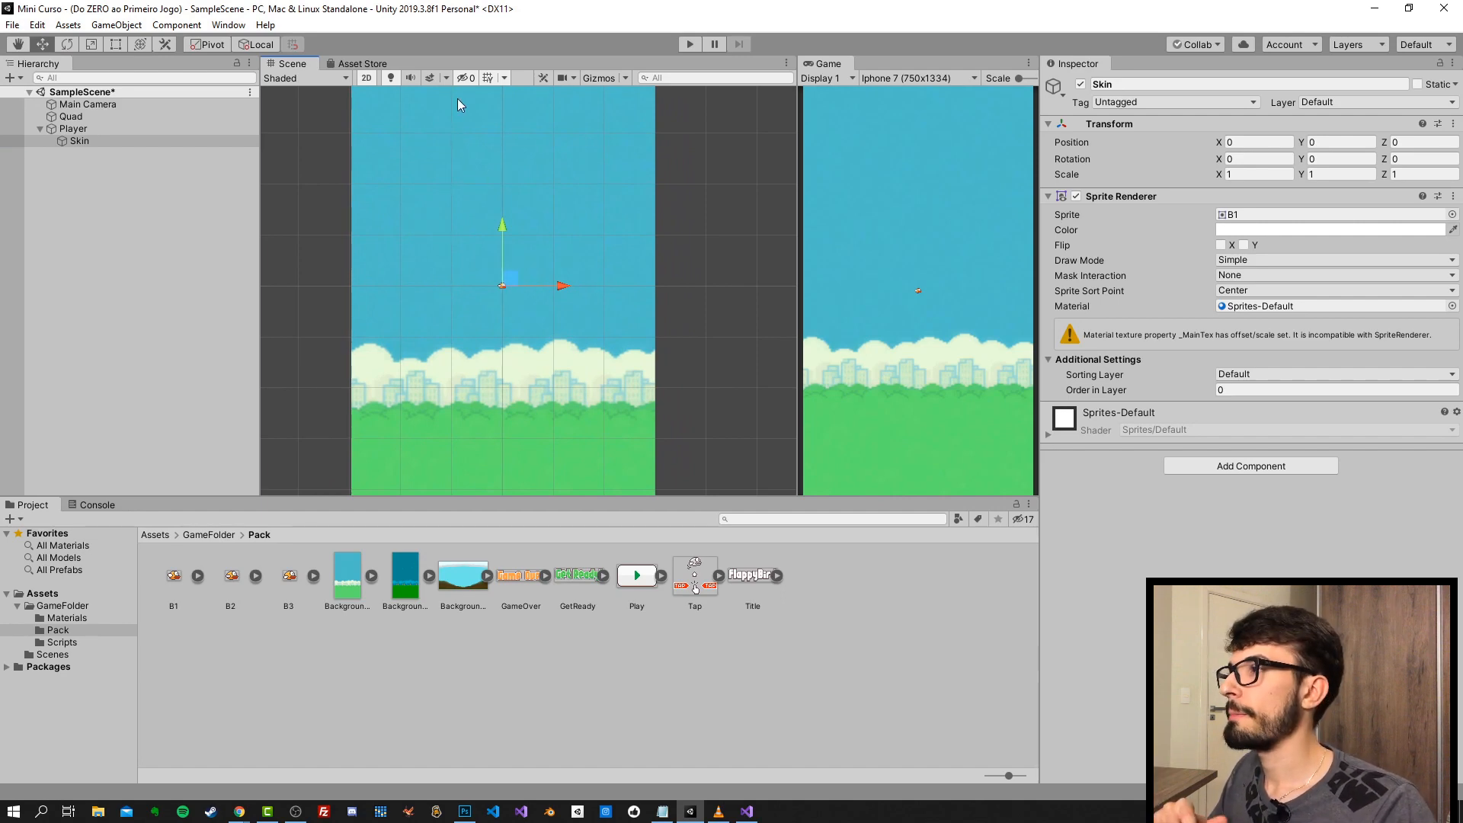
pyautogui.click(74, 129)
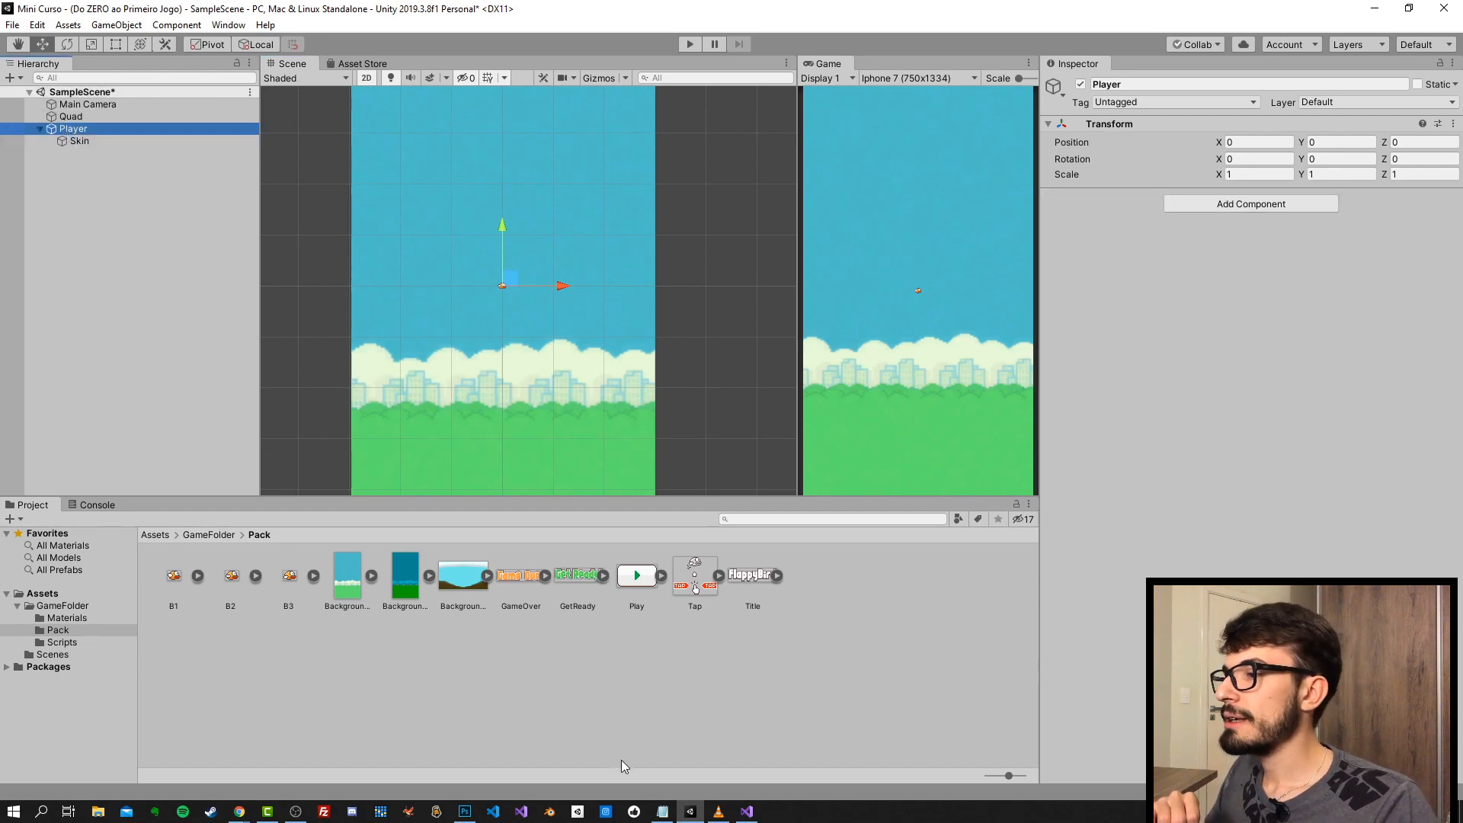
# - Switch to the Google Slides presentation, review the physics, collision and control components planned for the bird, and return to Unity
pyautogui.moveTo(239, 811)
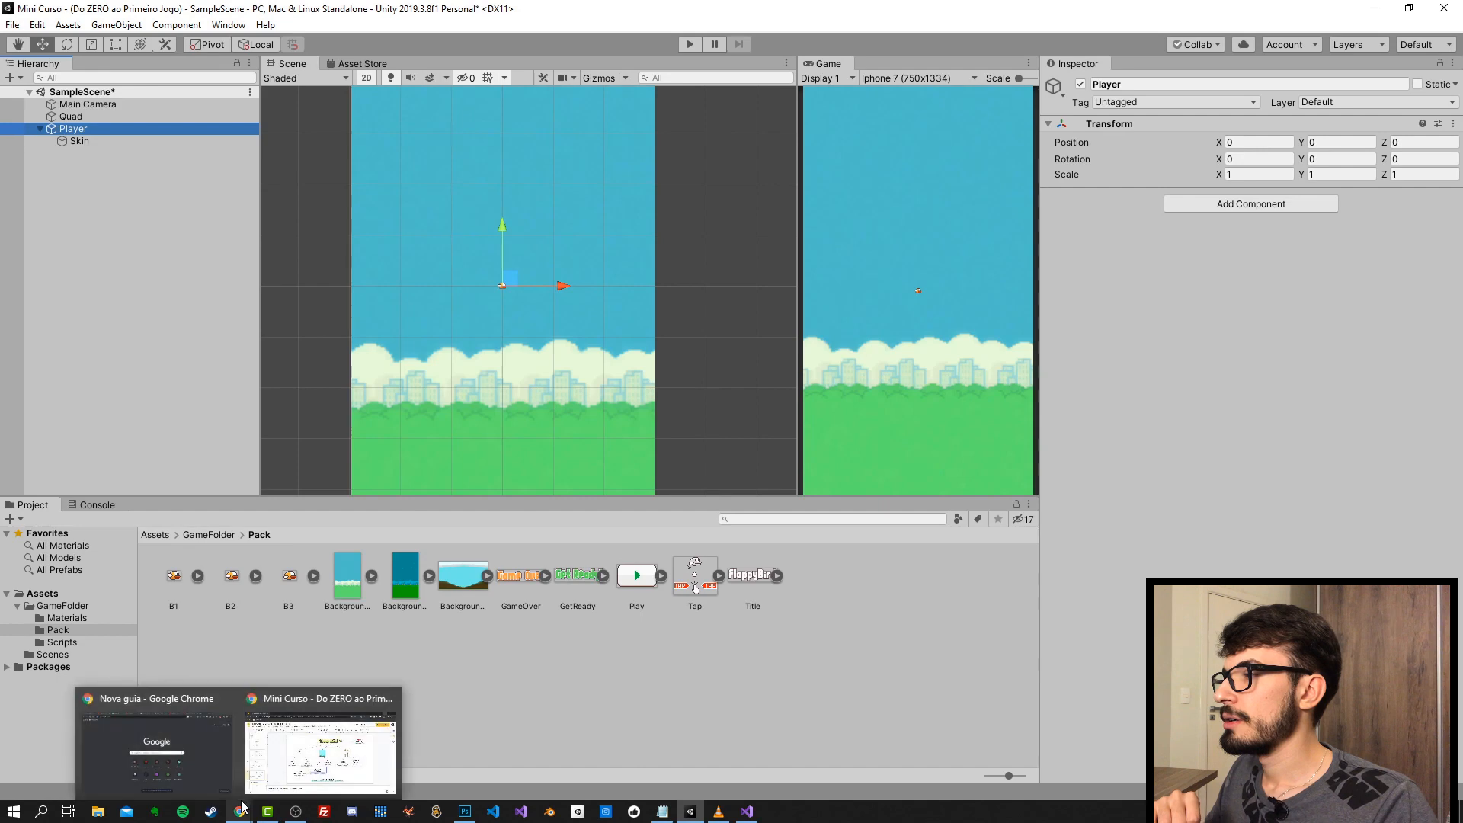
pyautogui.click(311, 760)
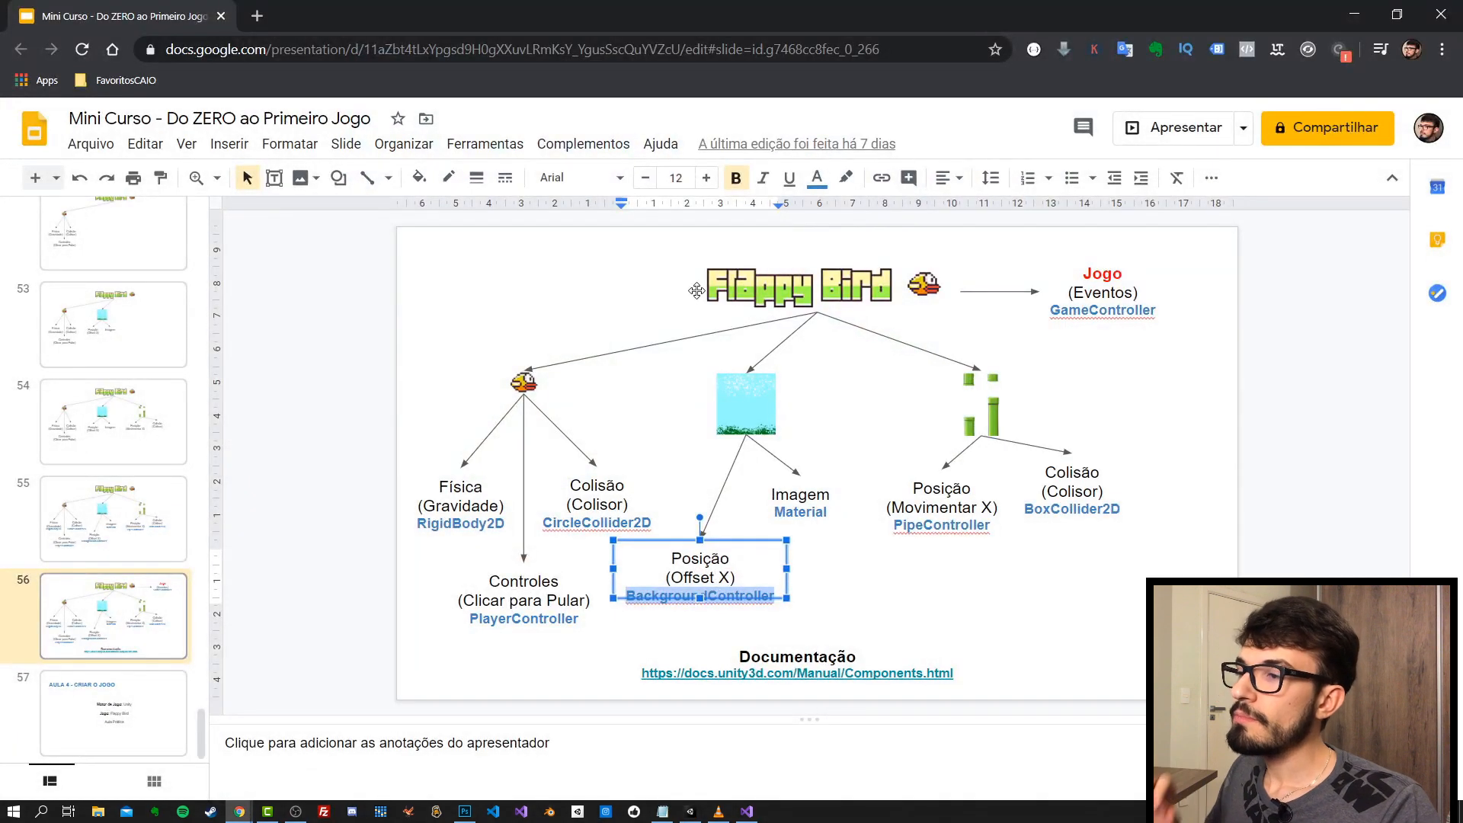
pyautogui.click(1268, 419)
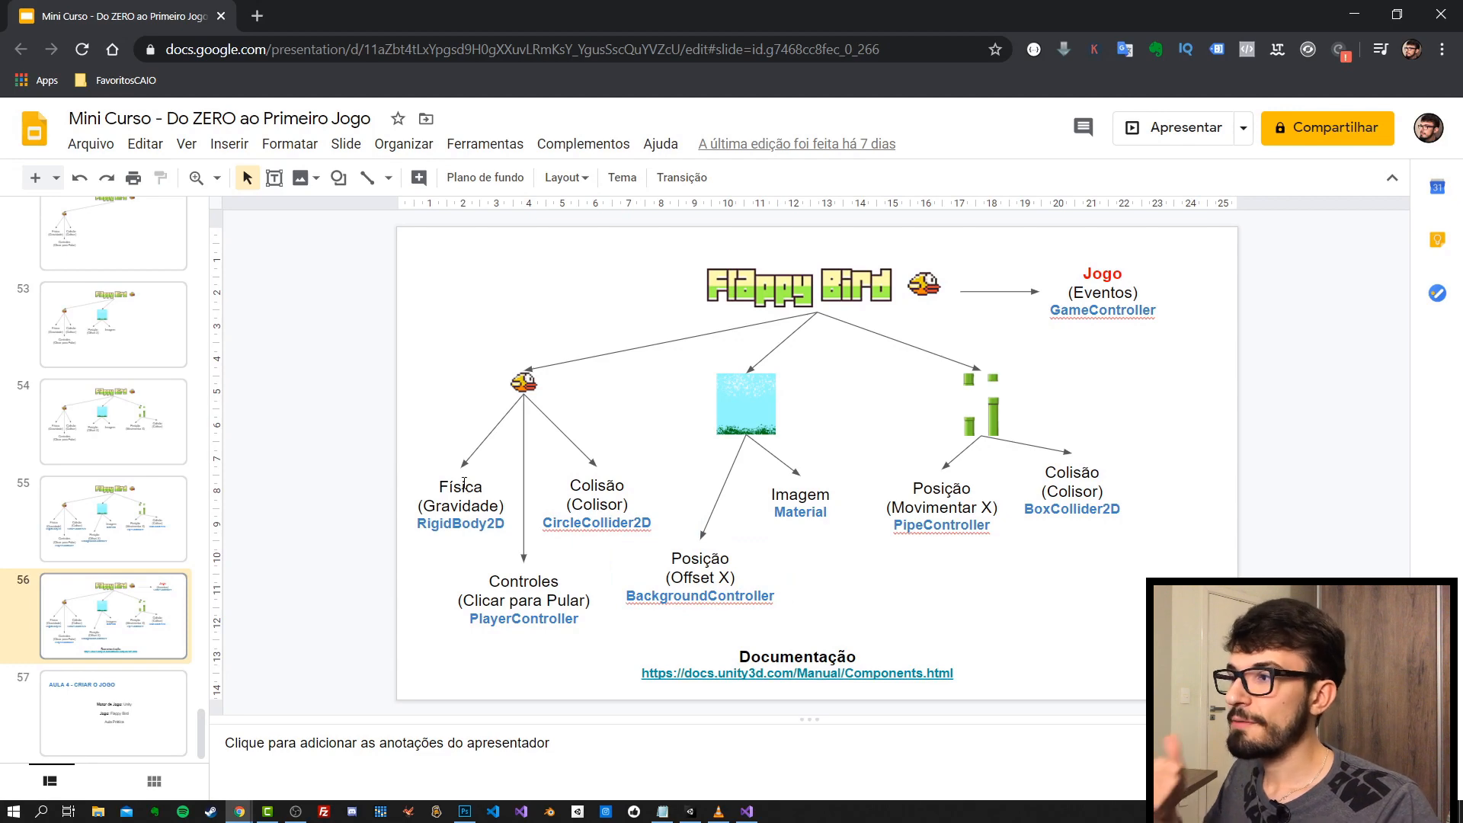
pyautogui.moveTo(418, 524); pyautogui.dragTo(652, 520)
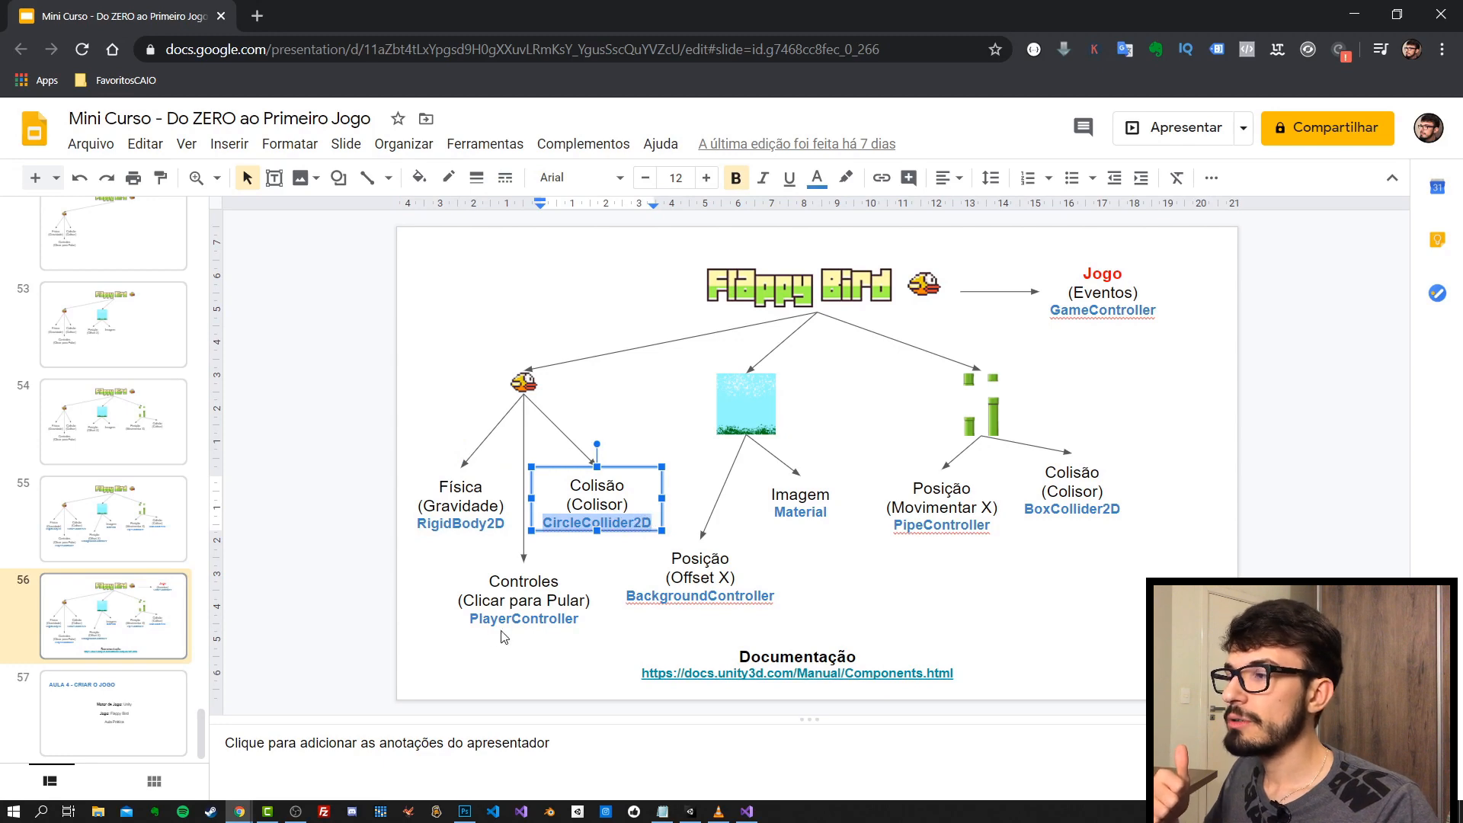
pyautogui.click(482, 511)
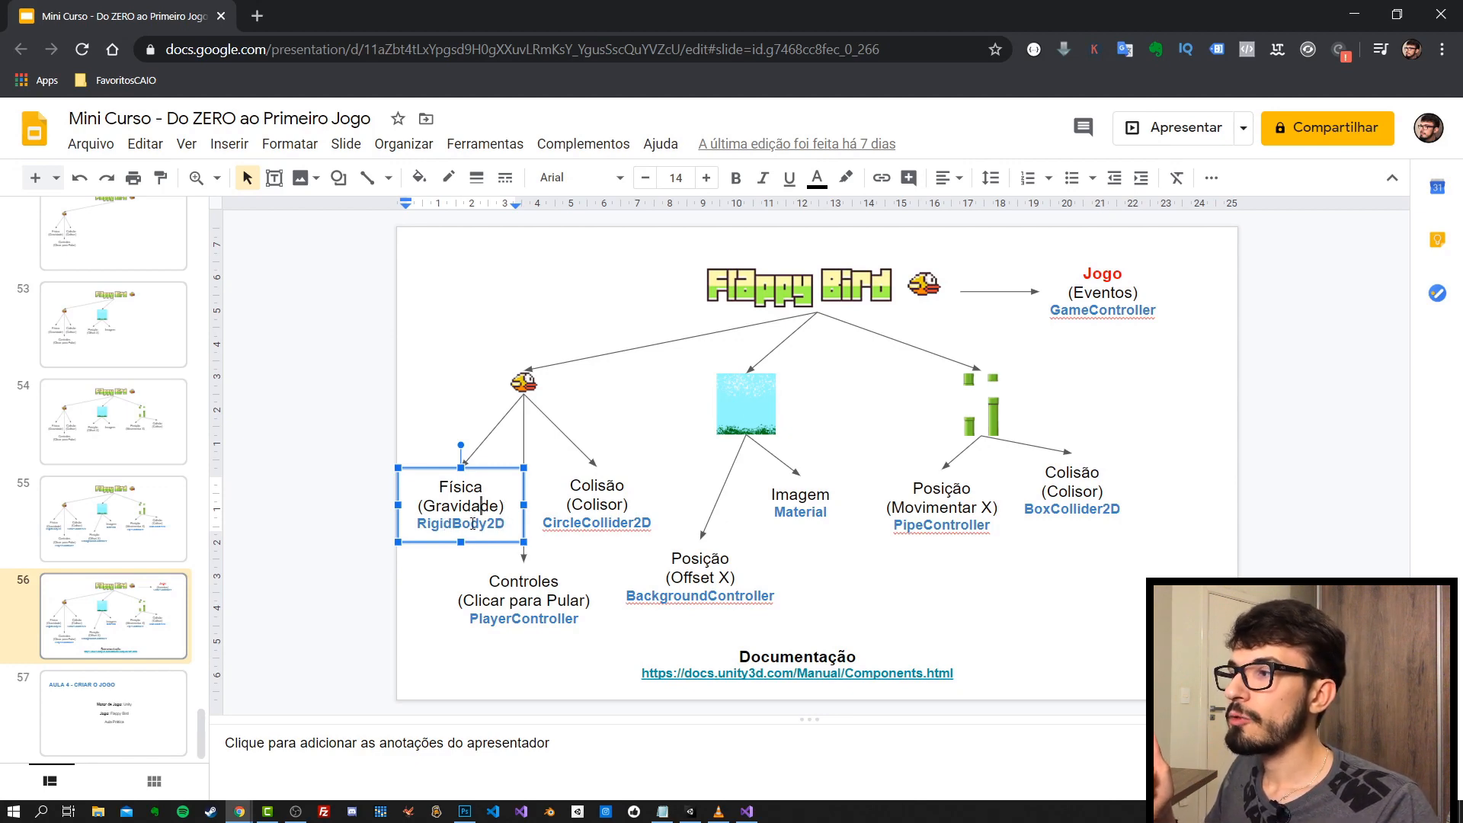
pyautogui.doubleClick(585, 523)
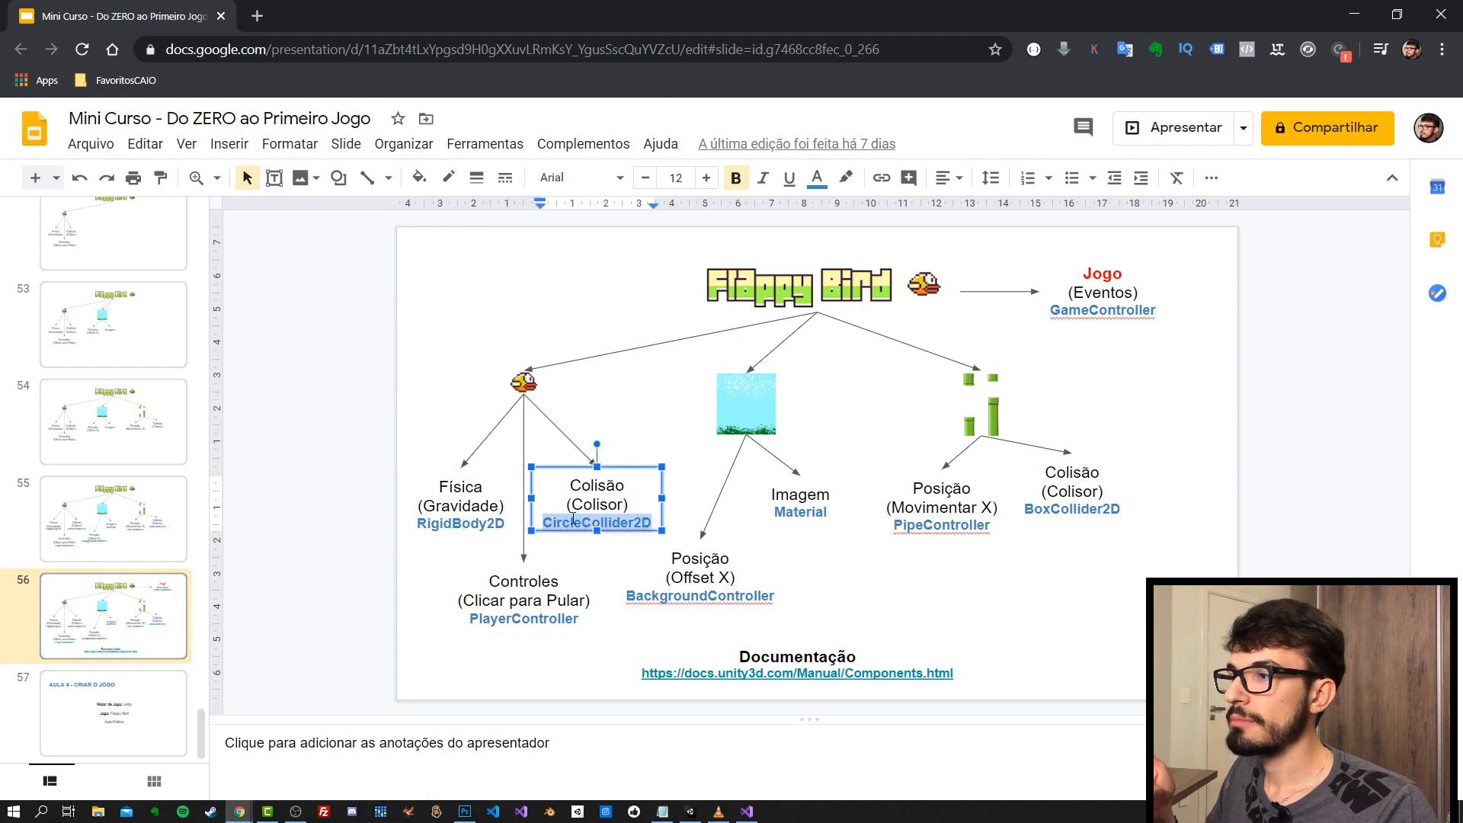
pyautogui.click(547, 617)
pyautogui.doubleClick(535, 614)
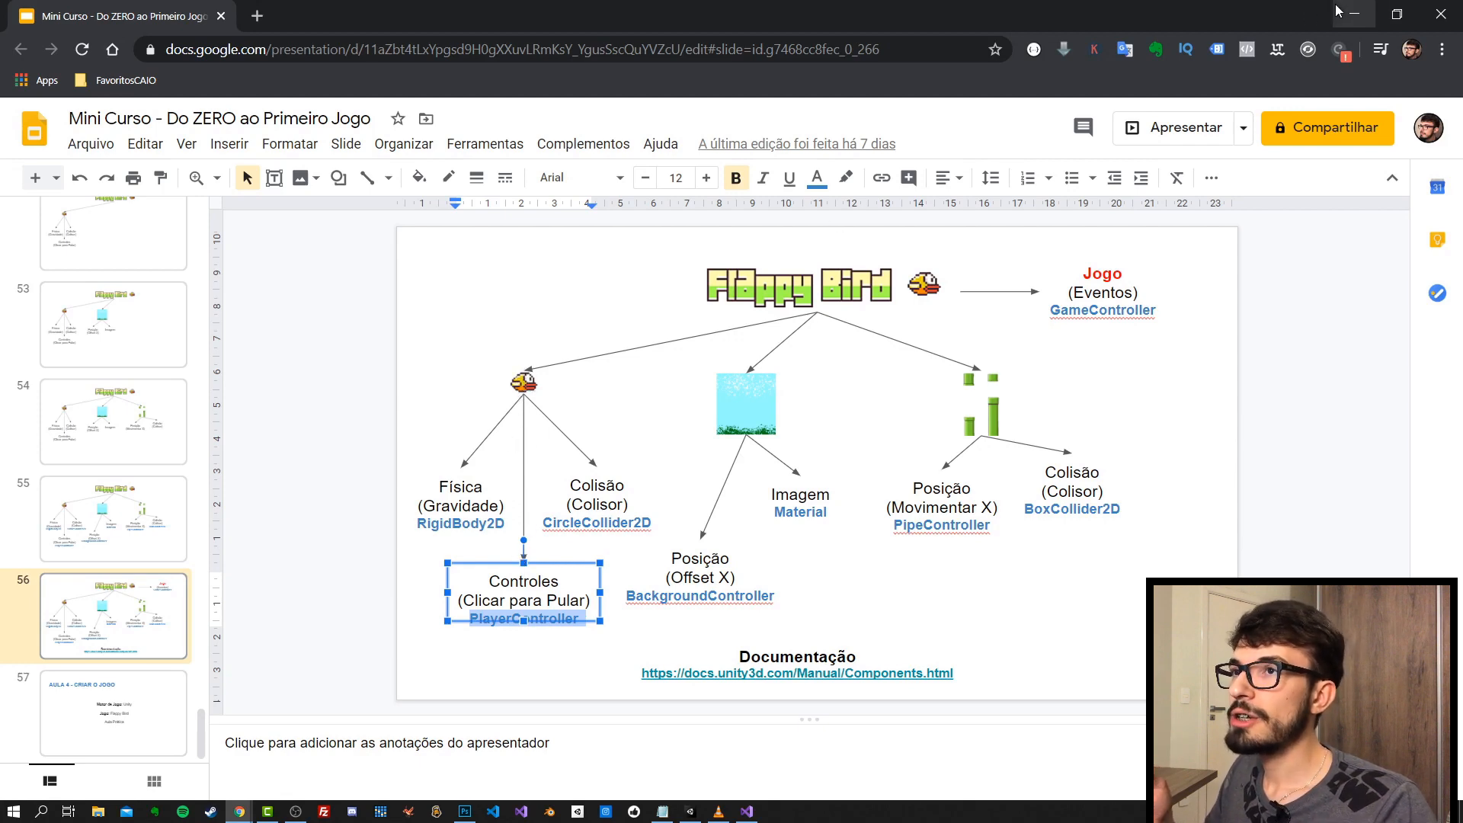
pyautogui.moveTo(1326, 12); pyautogui.dragTo(1462, 61)
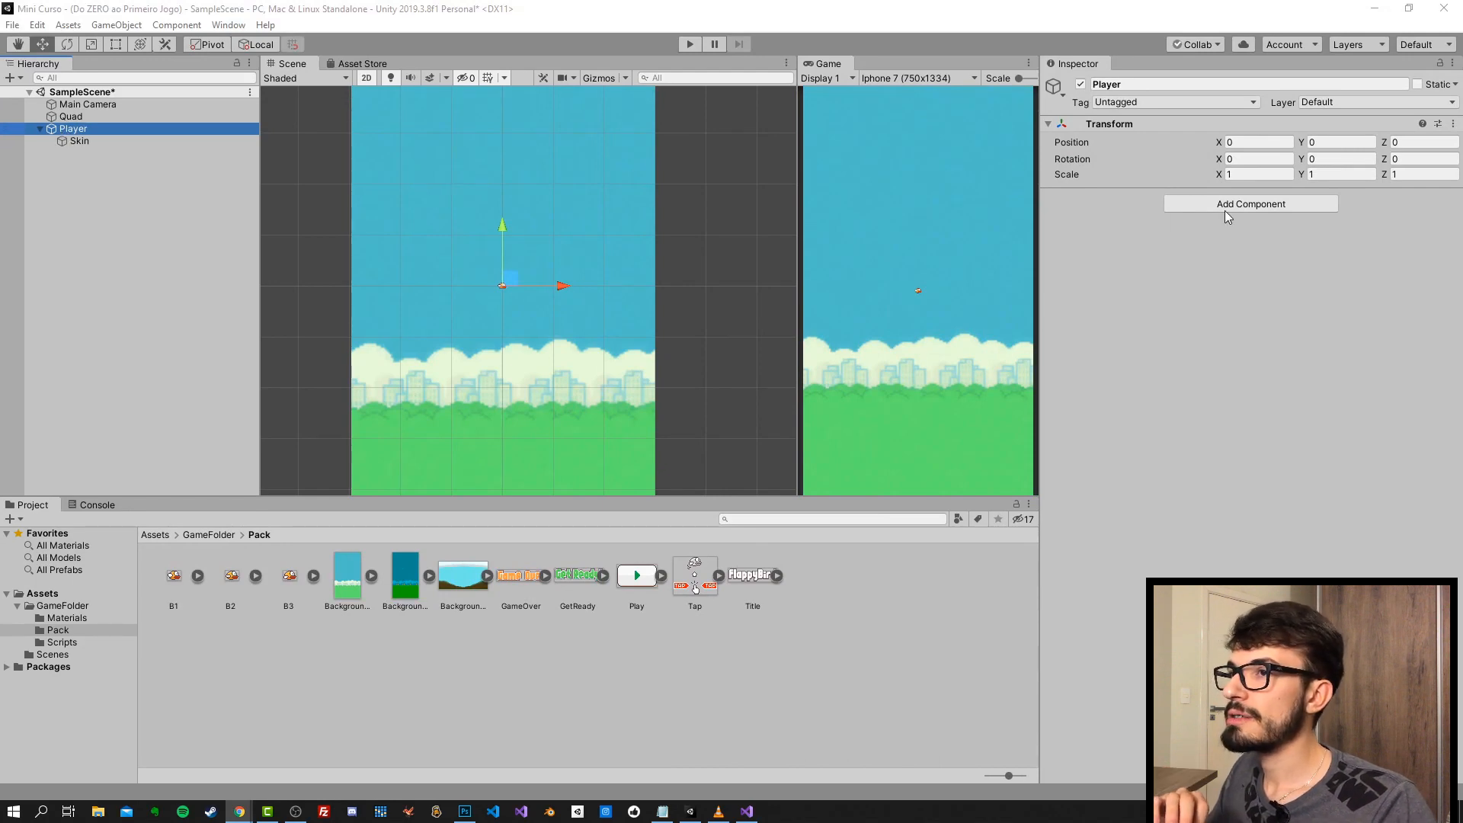
# - Add a Rigidbody 2D component to the Player object
pyautogui.click(75, 131)
pyautogui.click(1266, 212)
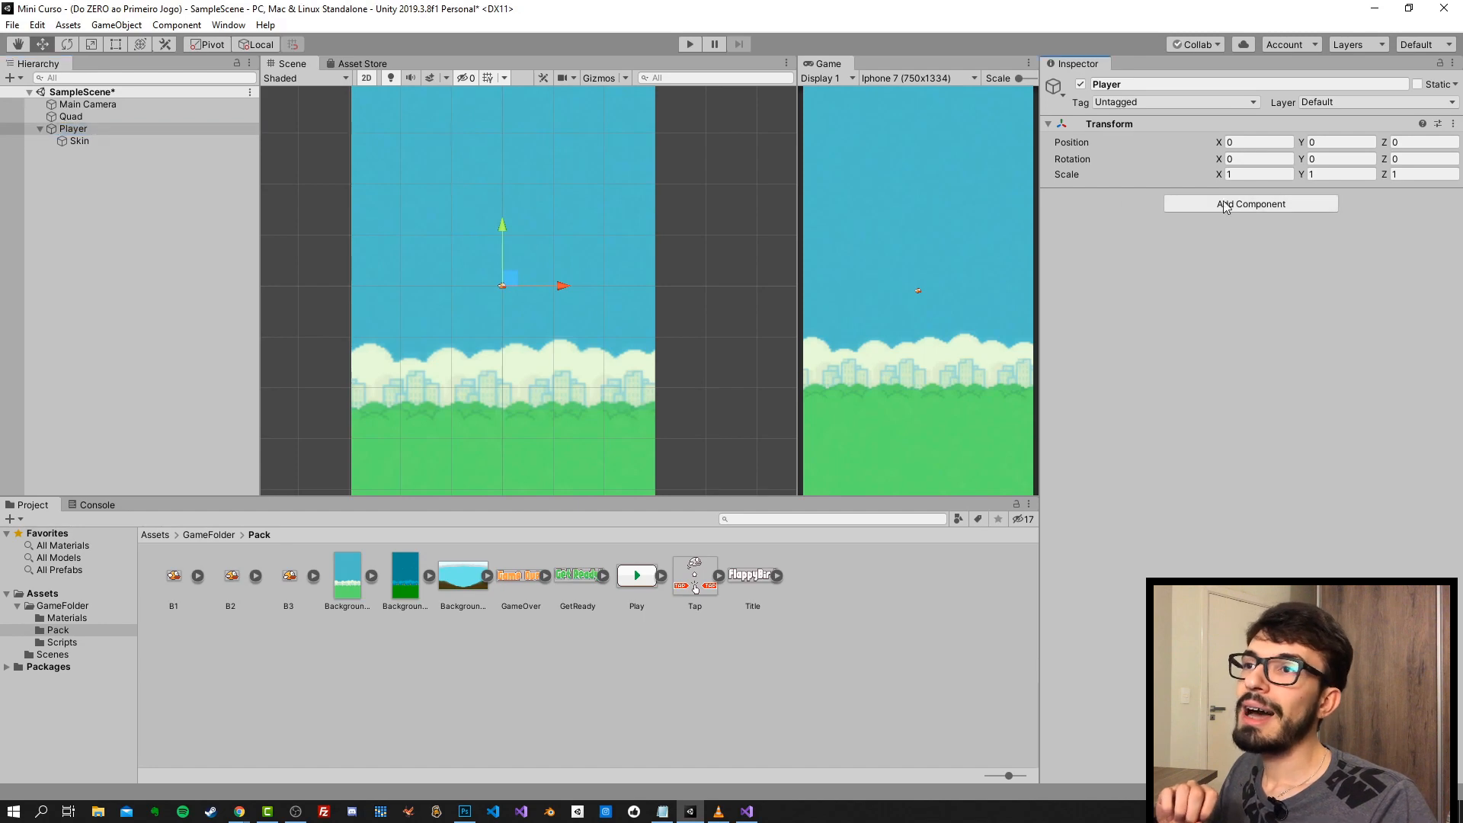
pyautogui.click(1246, 203)
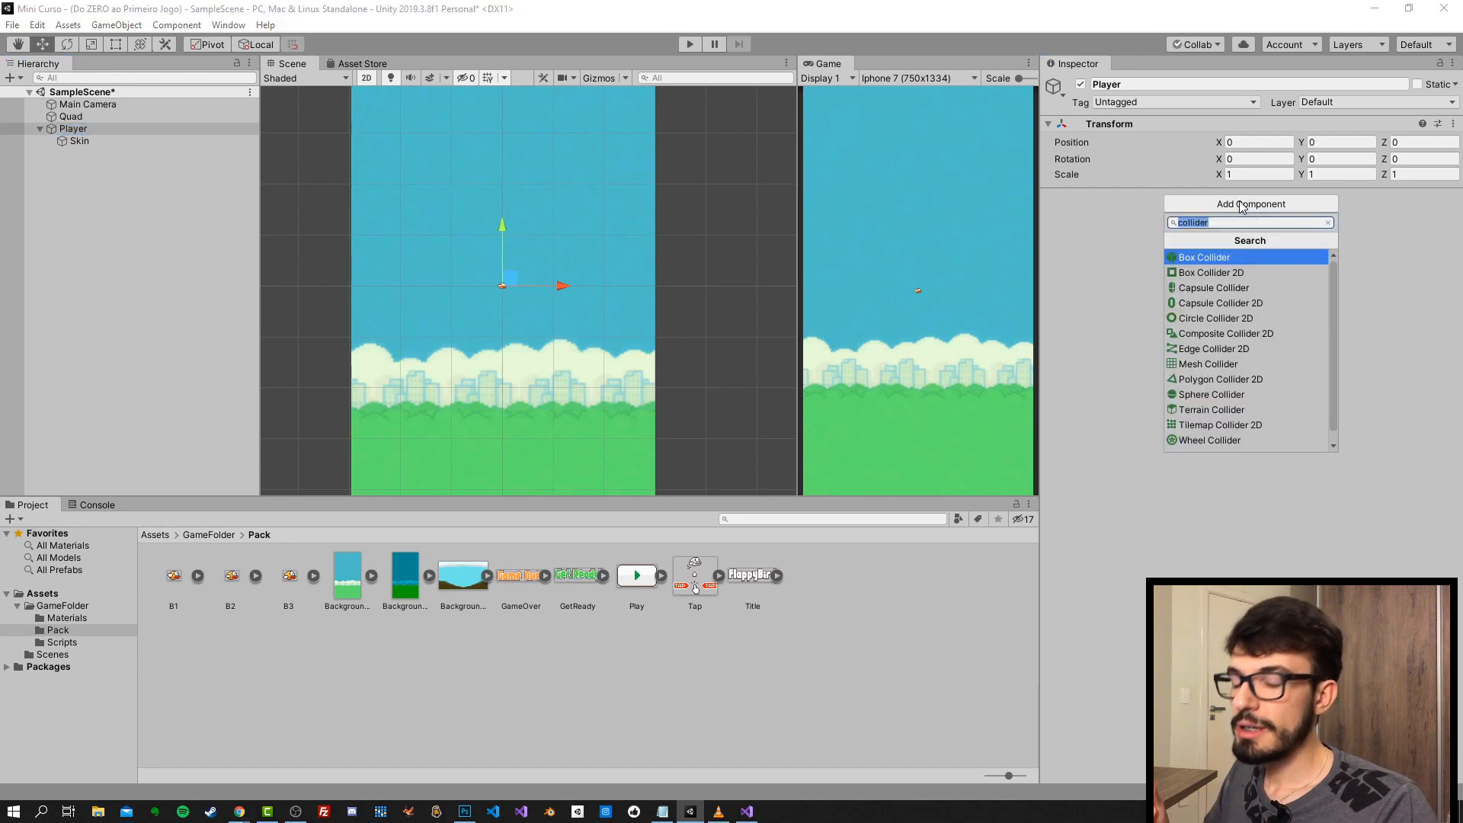
pyautogui.write('rigid')
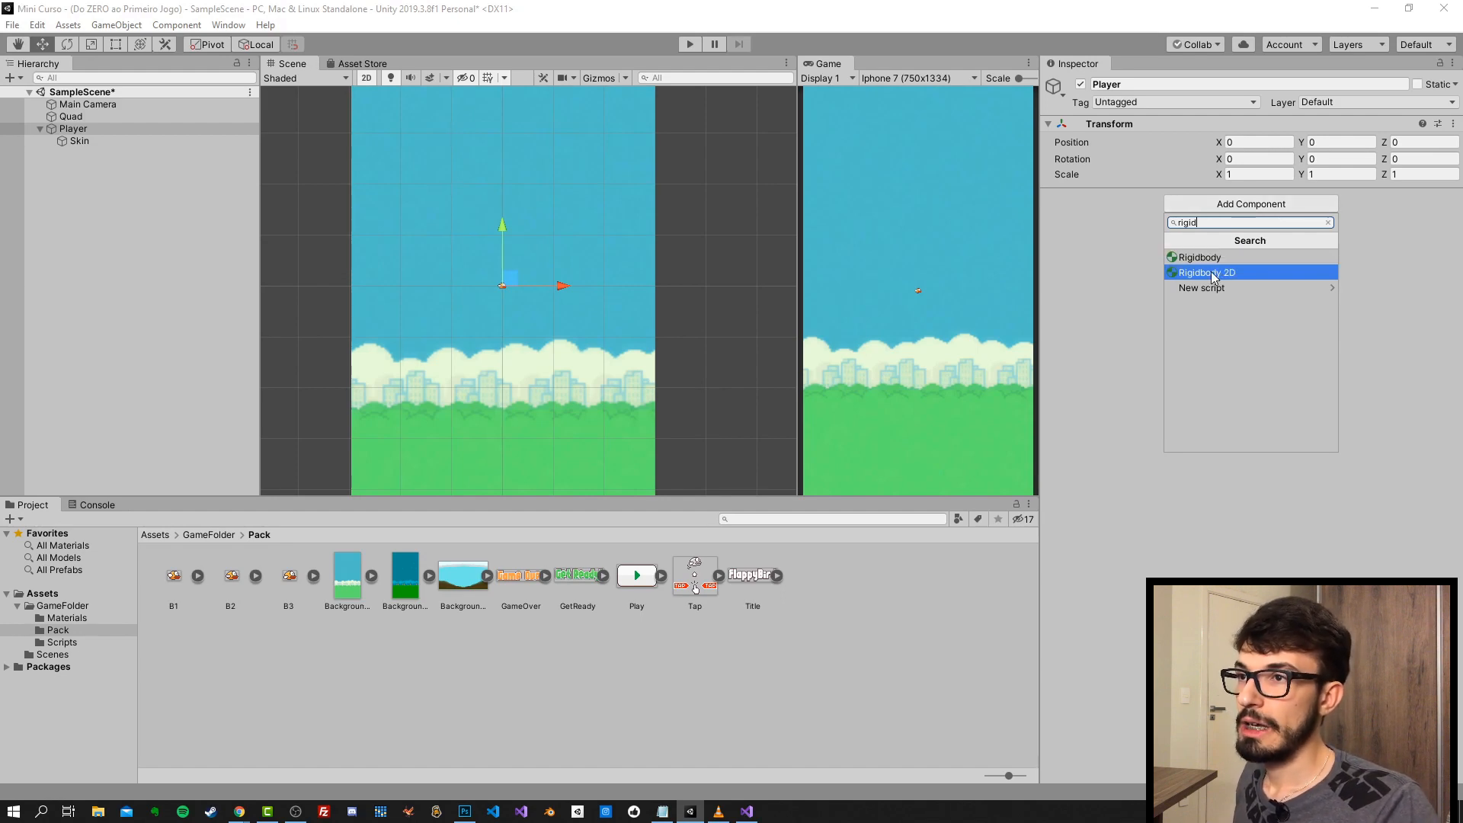
pyautogui.click(1210, 272)
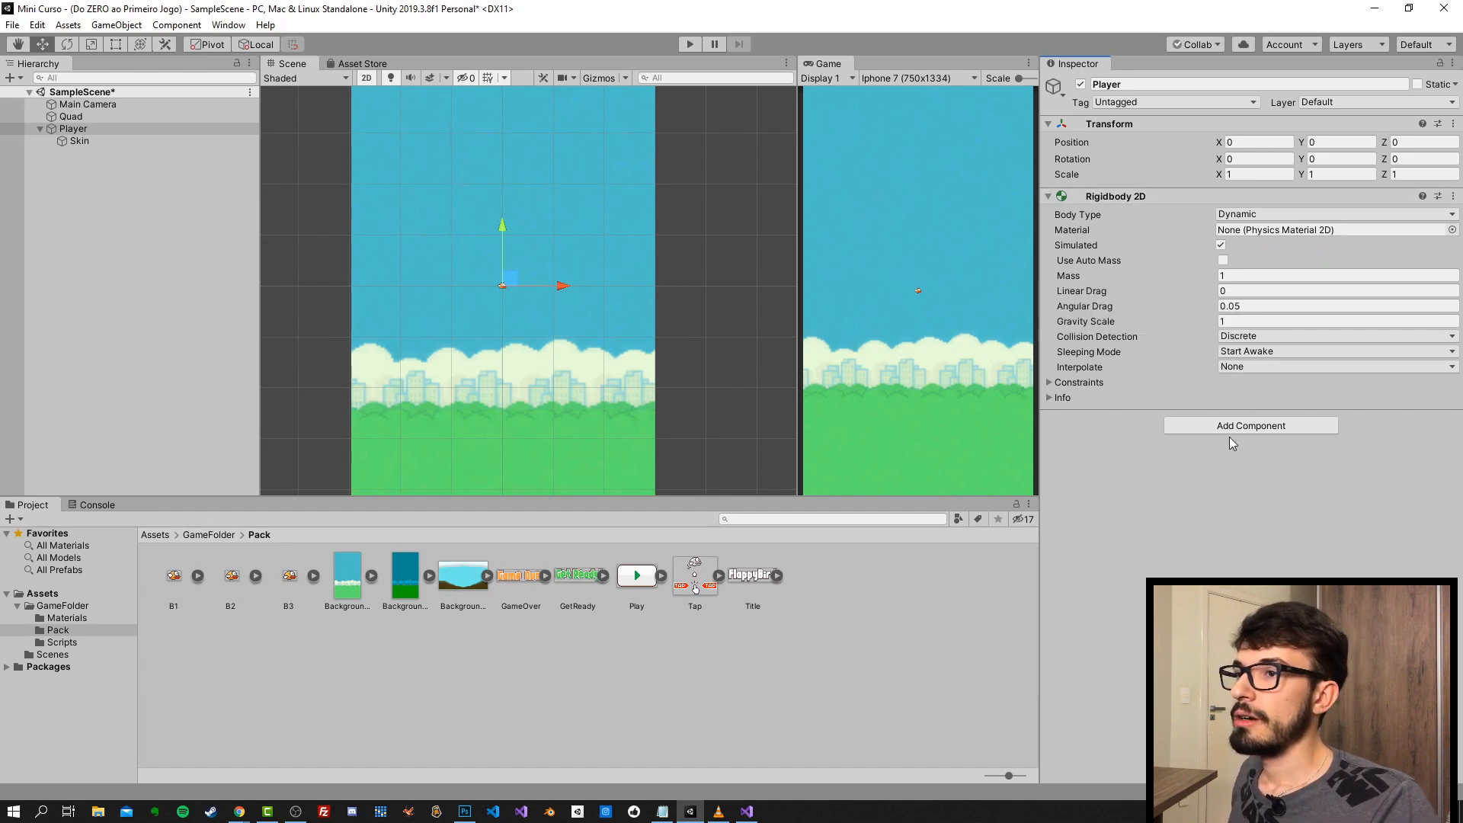
# - Add a Circle Collider 2D component to the Player object
pyautogui.click(1246, 426)
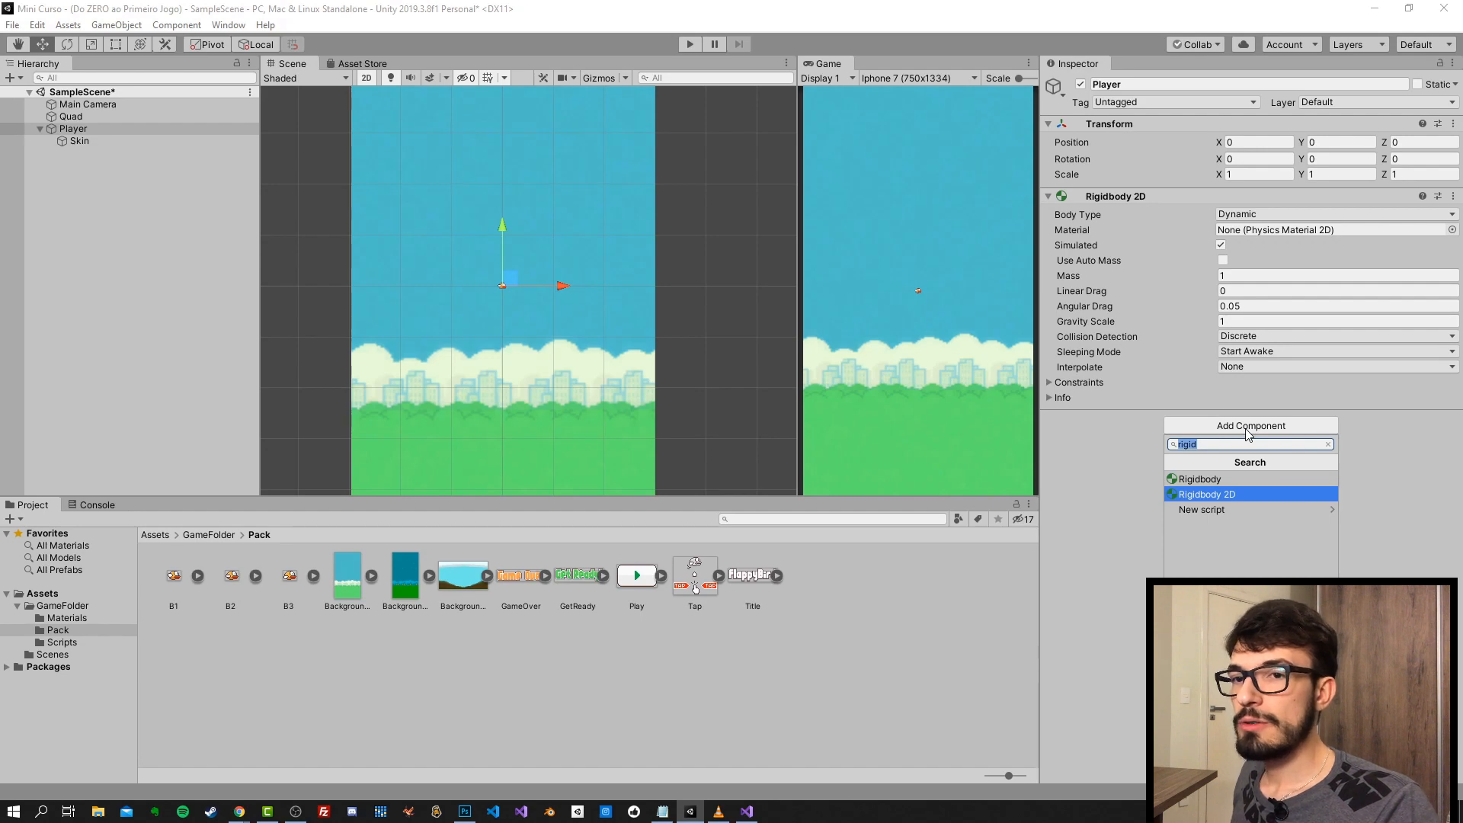
pyautogui.write('cirl')
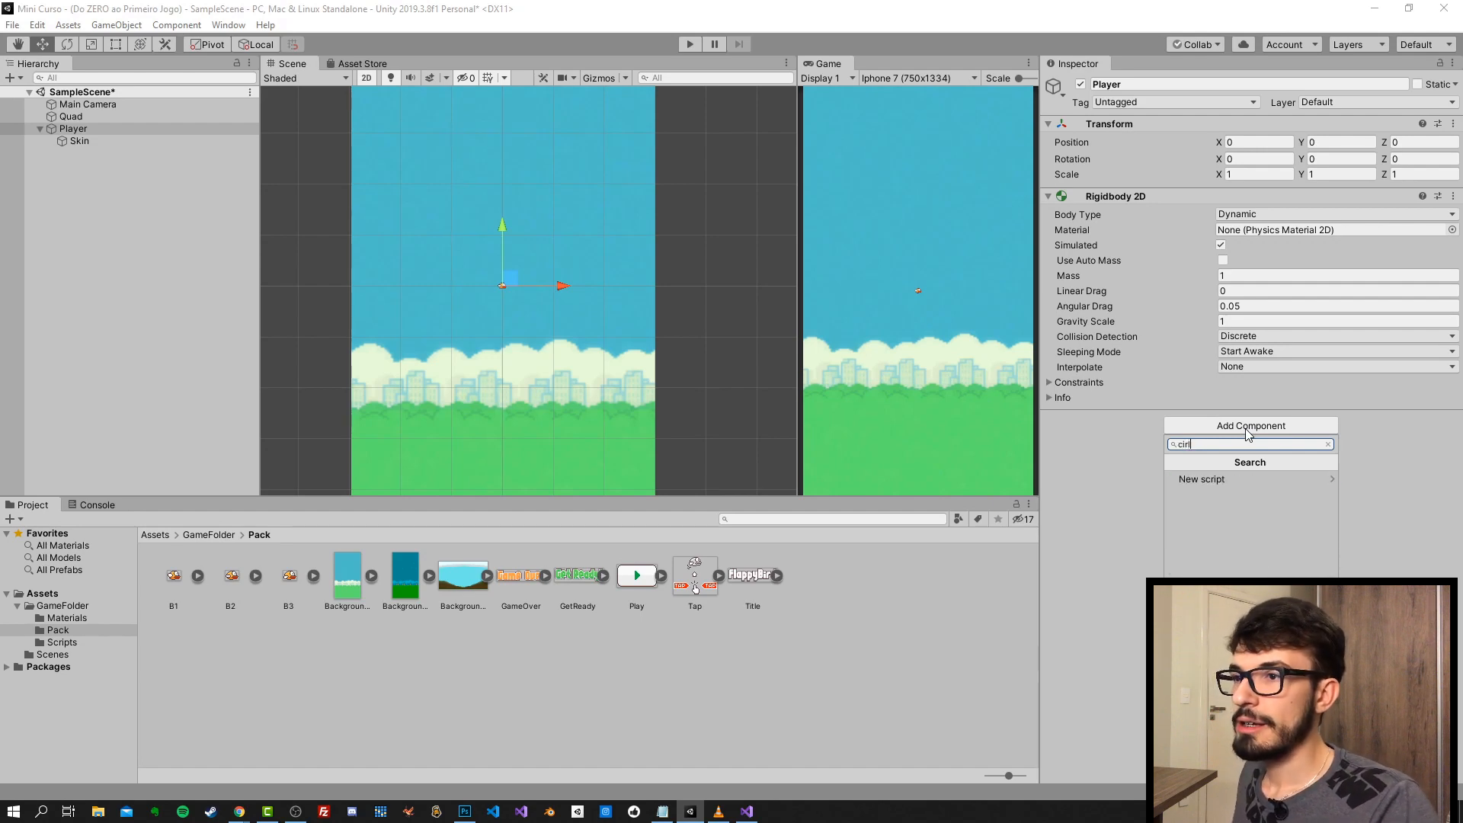
pyautogui.press('BackSpace')
pyautogui.hotkey('ctrl', 'a')
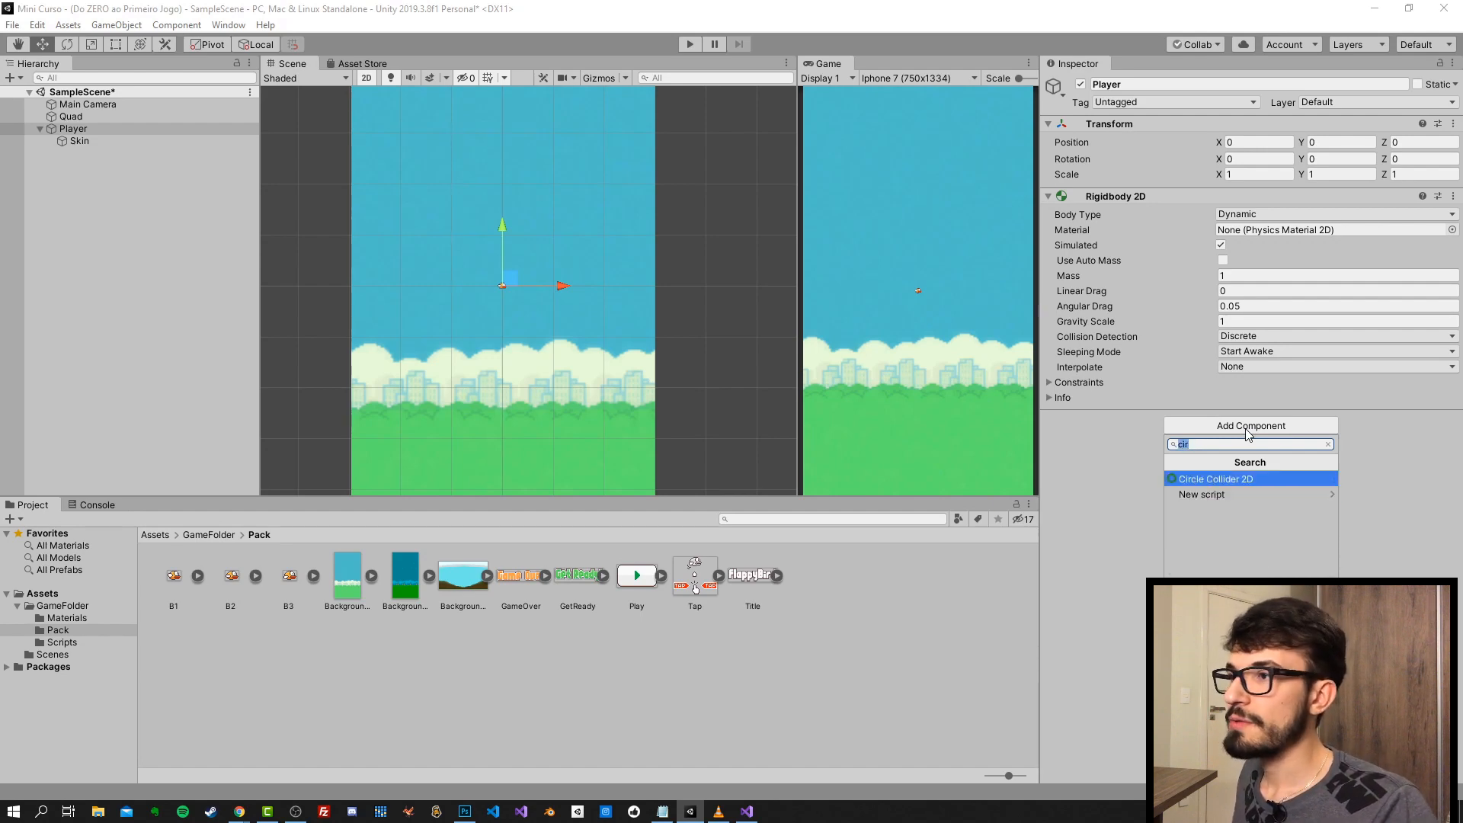
pyautogui.press('Return')
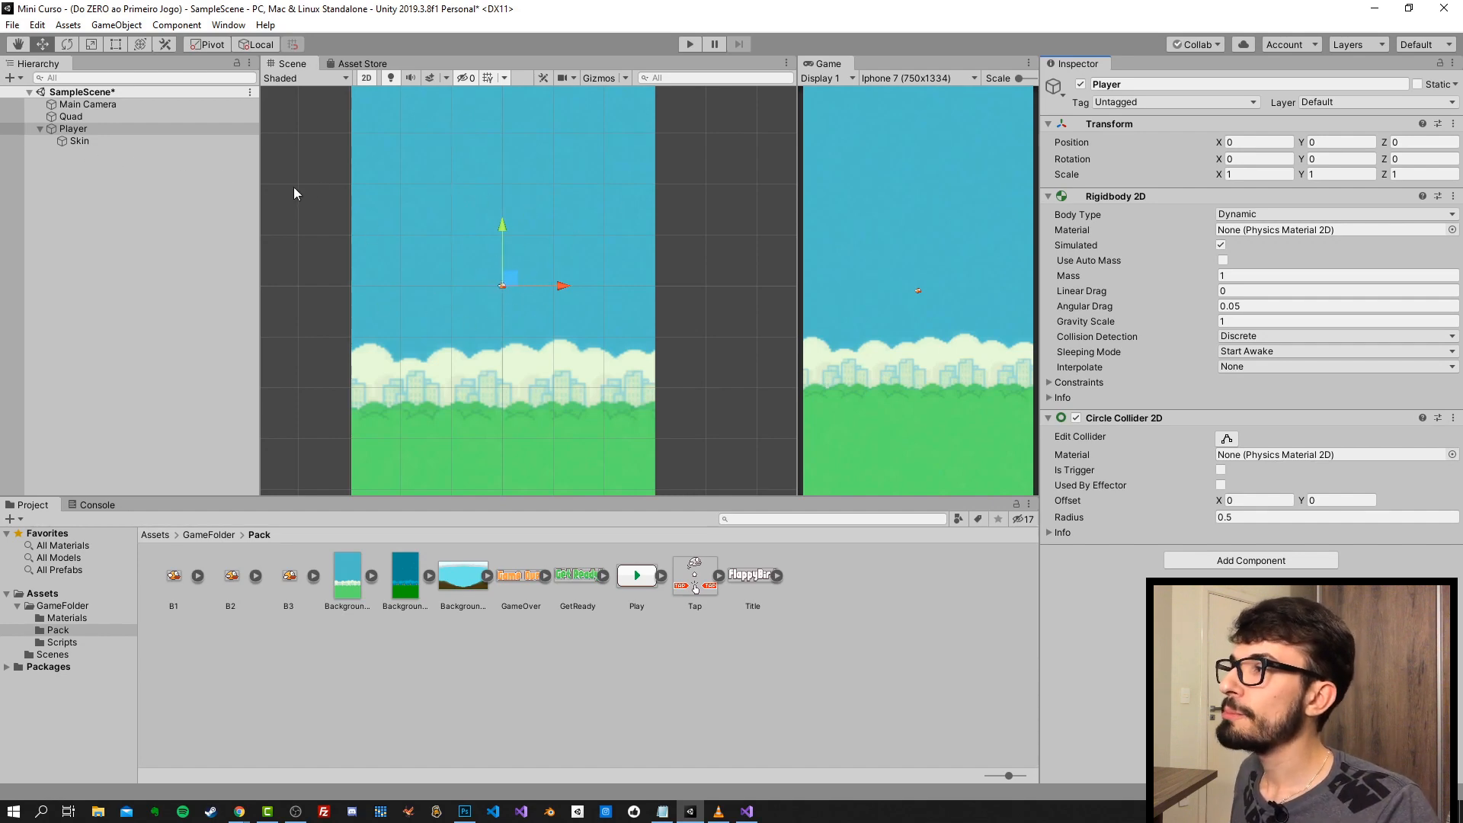
# - Scale the Player object up uniformly to about 4.749 on all axes
pyautogui.click(71, 131)
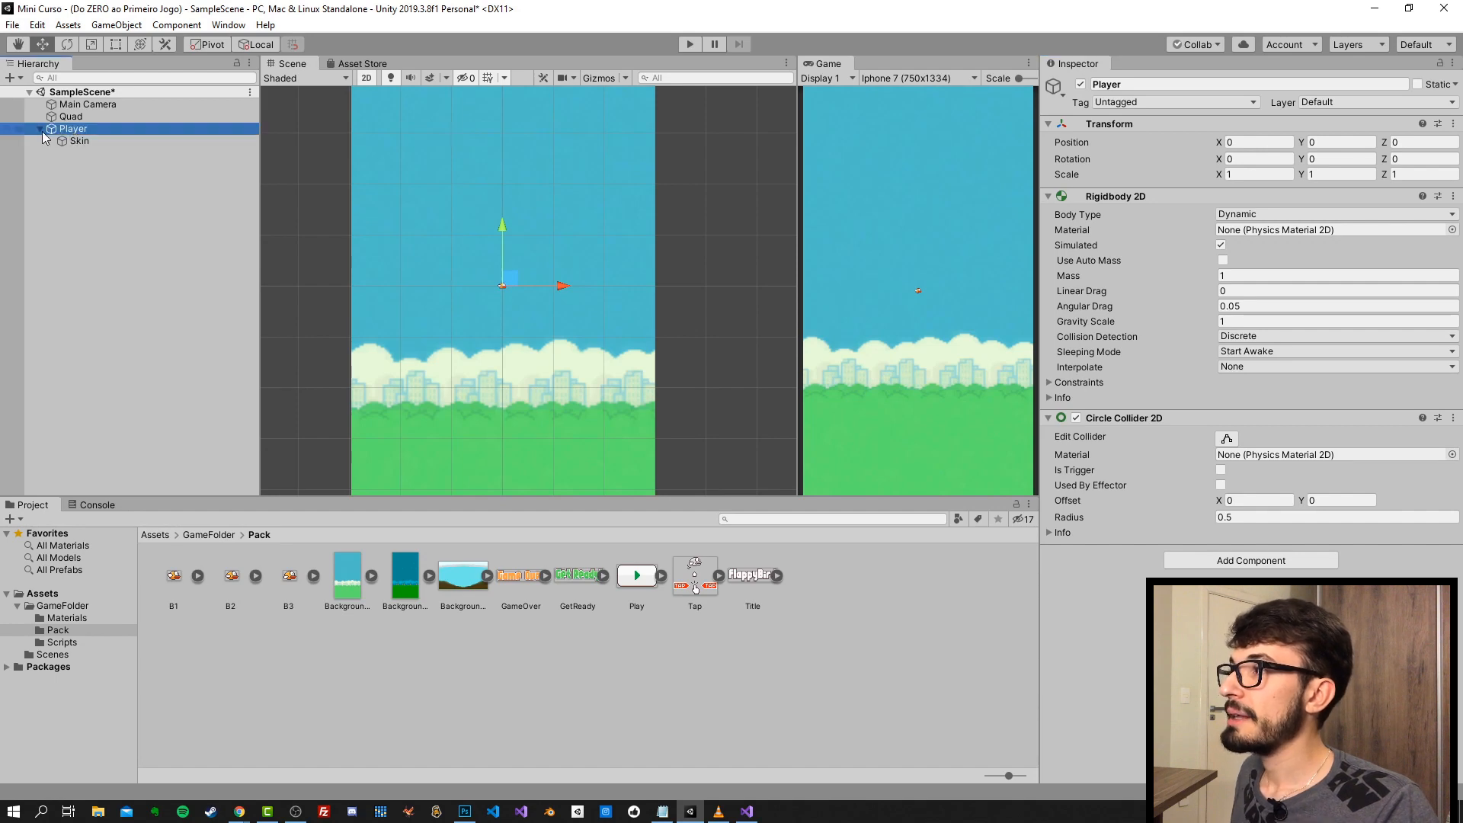
pyautogui.click(40, 129)
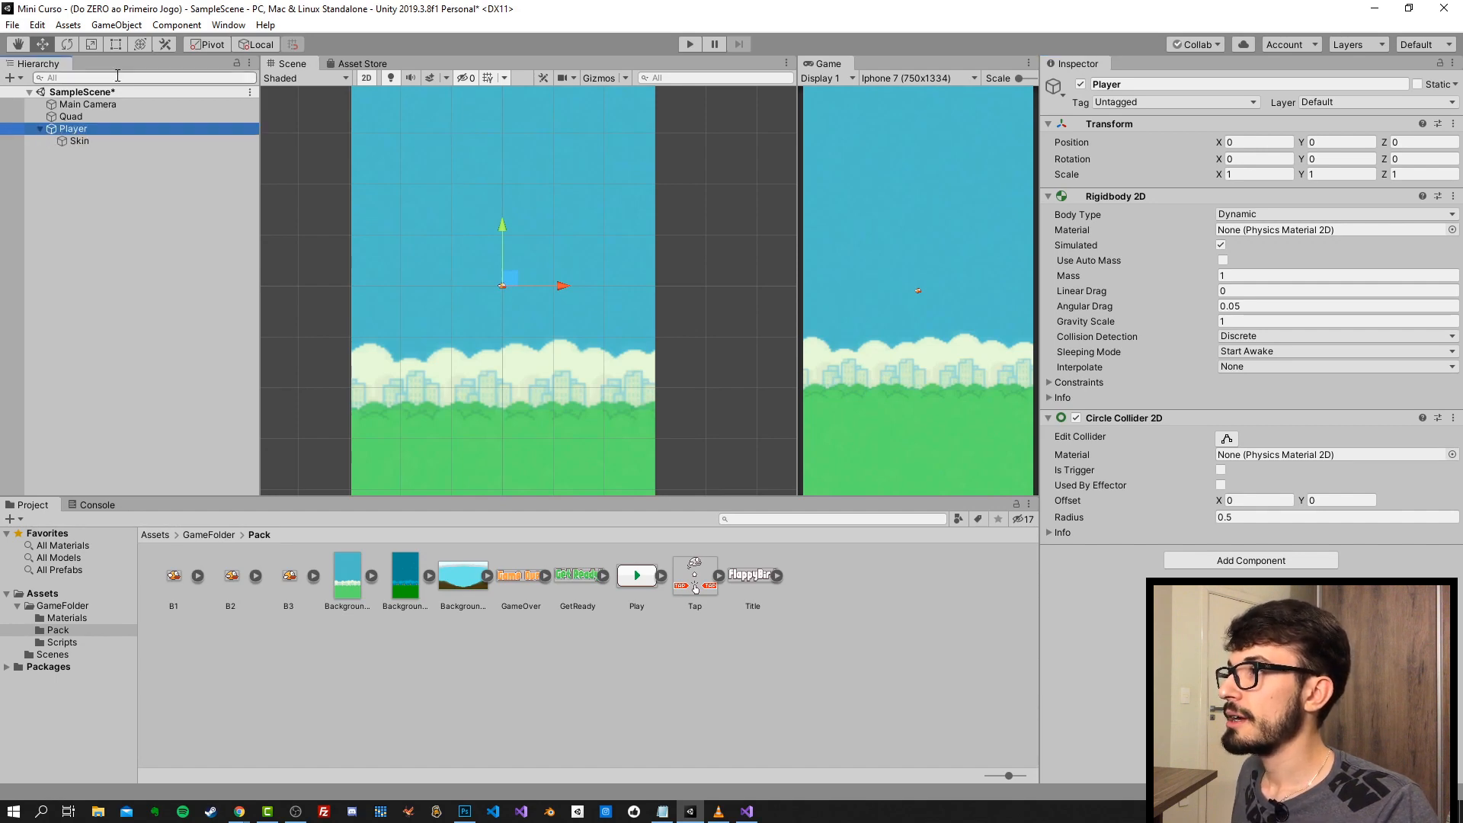
pyautogui.click(91, 44)
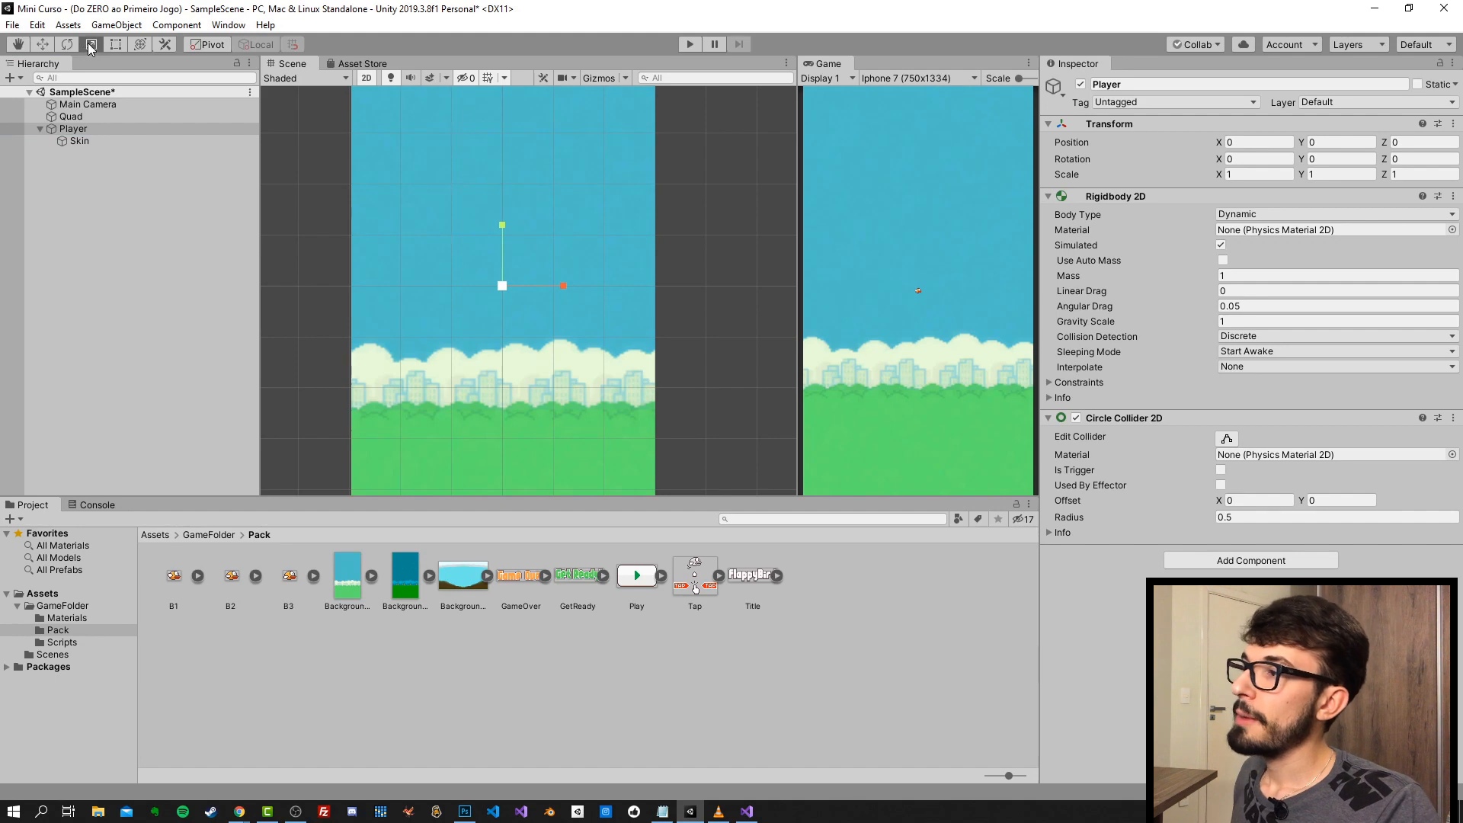
pyautogui.moveTo(499, 285); pyautogui.dragTo(499, 816)
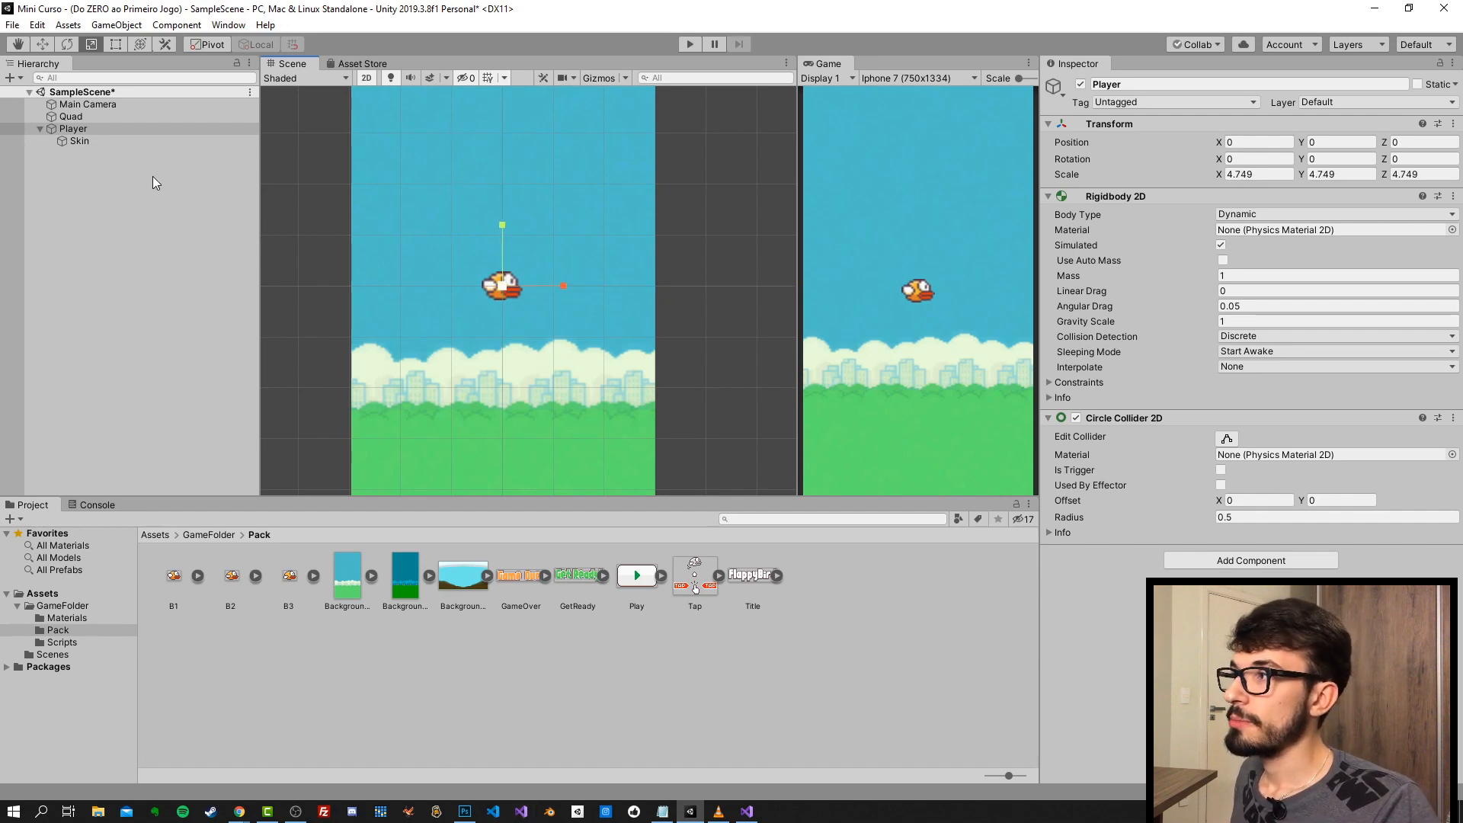
# - Run the game briefly to test the Player's physics, and stop it again
pyautogui.click(690, 44)
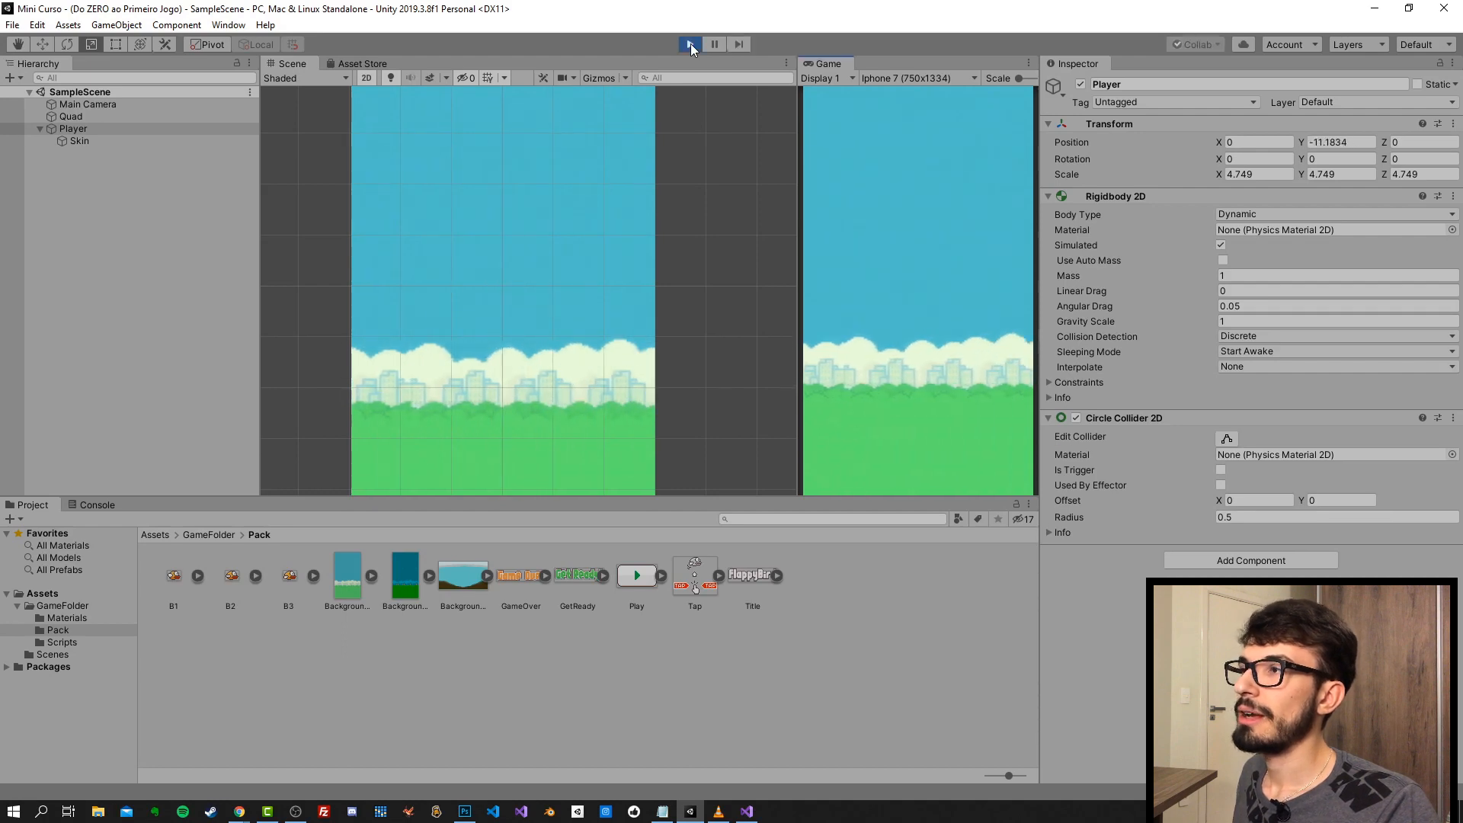
pyautogui.click(691, 44)
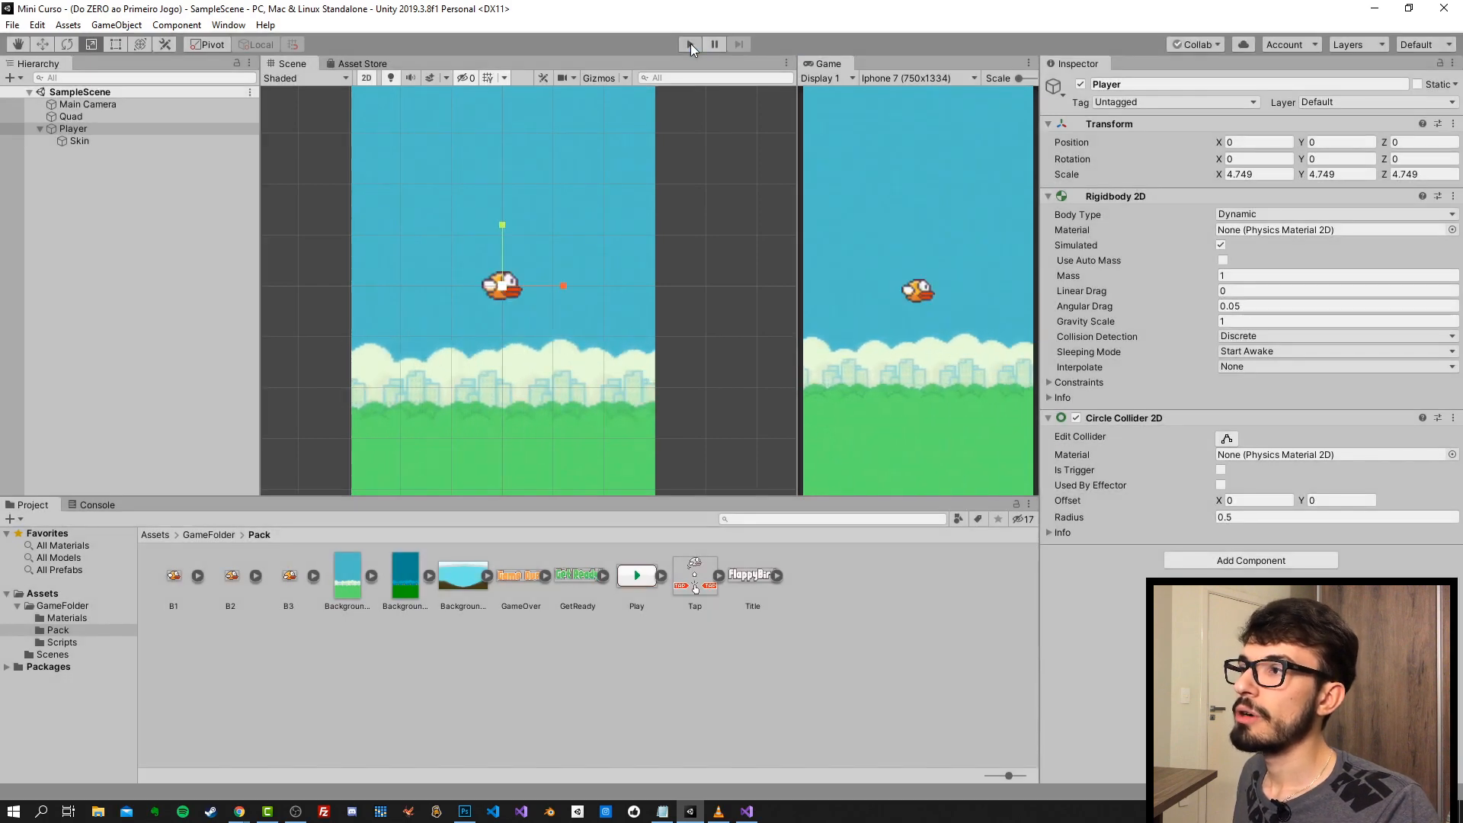
# - Examine the edges and pixel sharpness of the Player's bird sprite up close in the Scene view
pyautogui.click(70, 131)
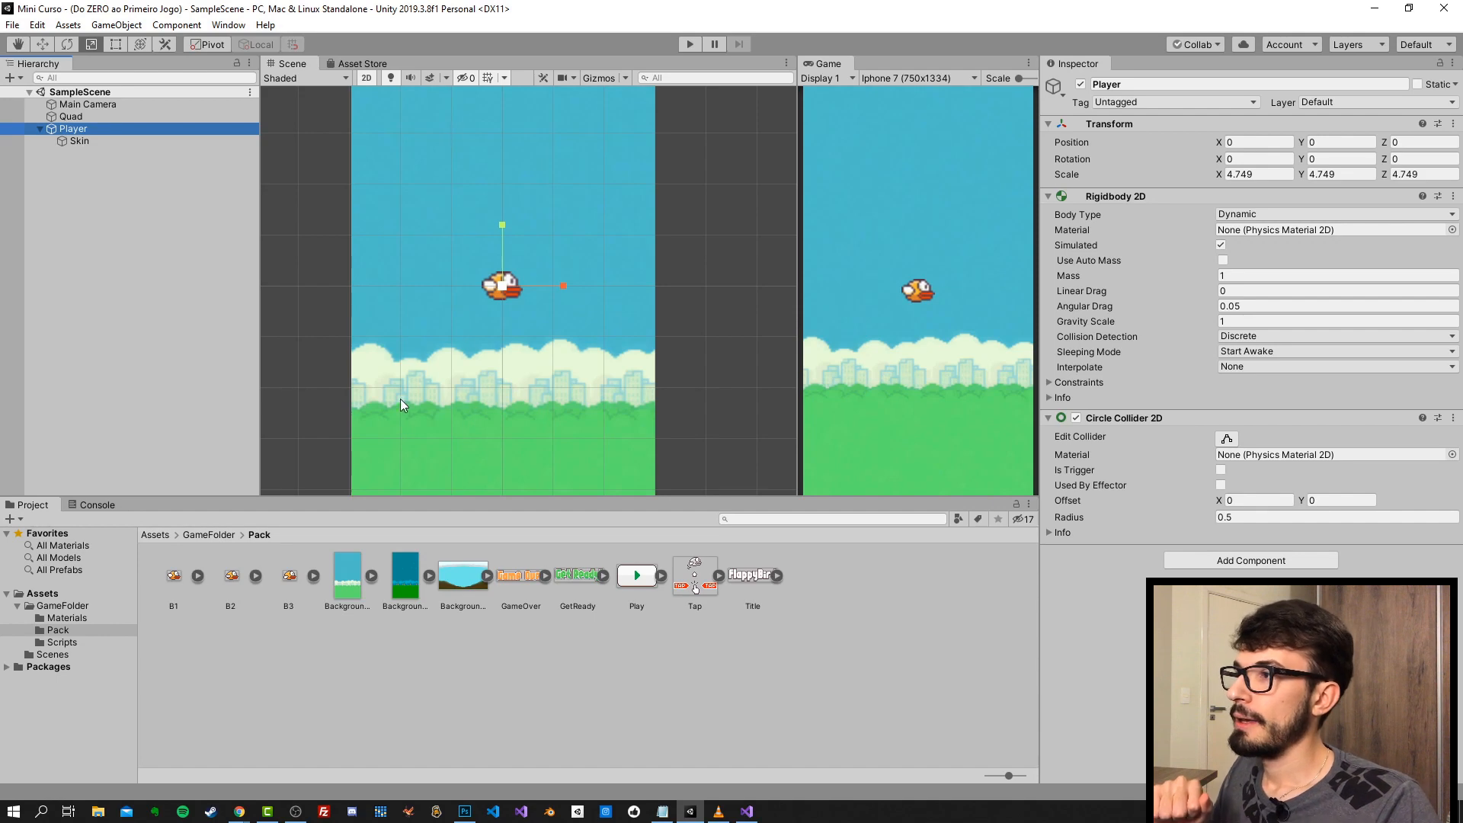
pyautogui.scroll(3, 463, 374)
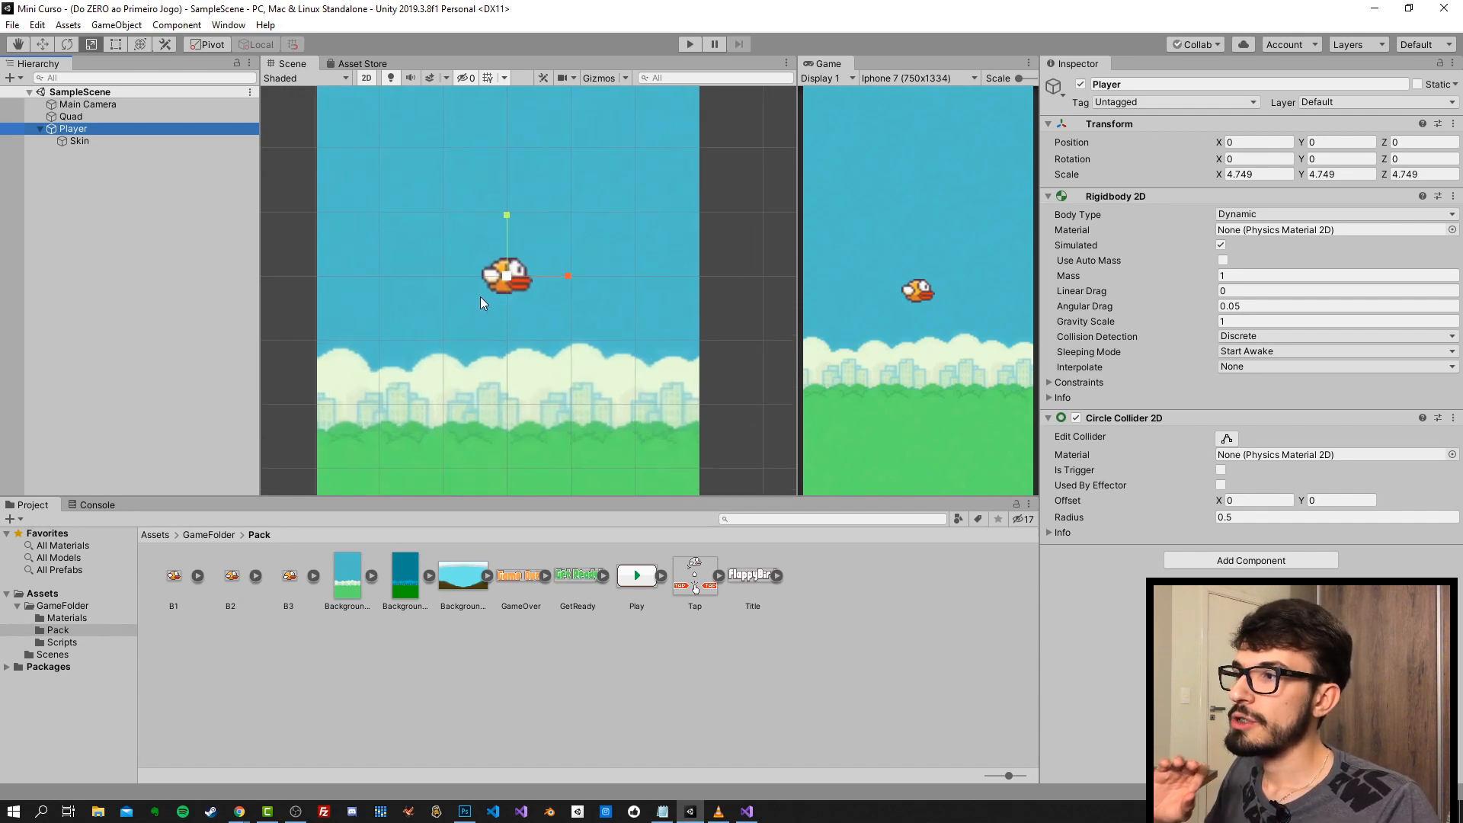
pyautogui.scroll(8, 480, 295)
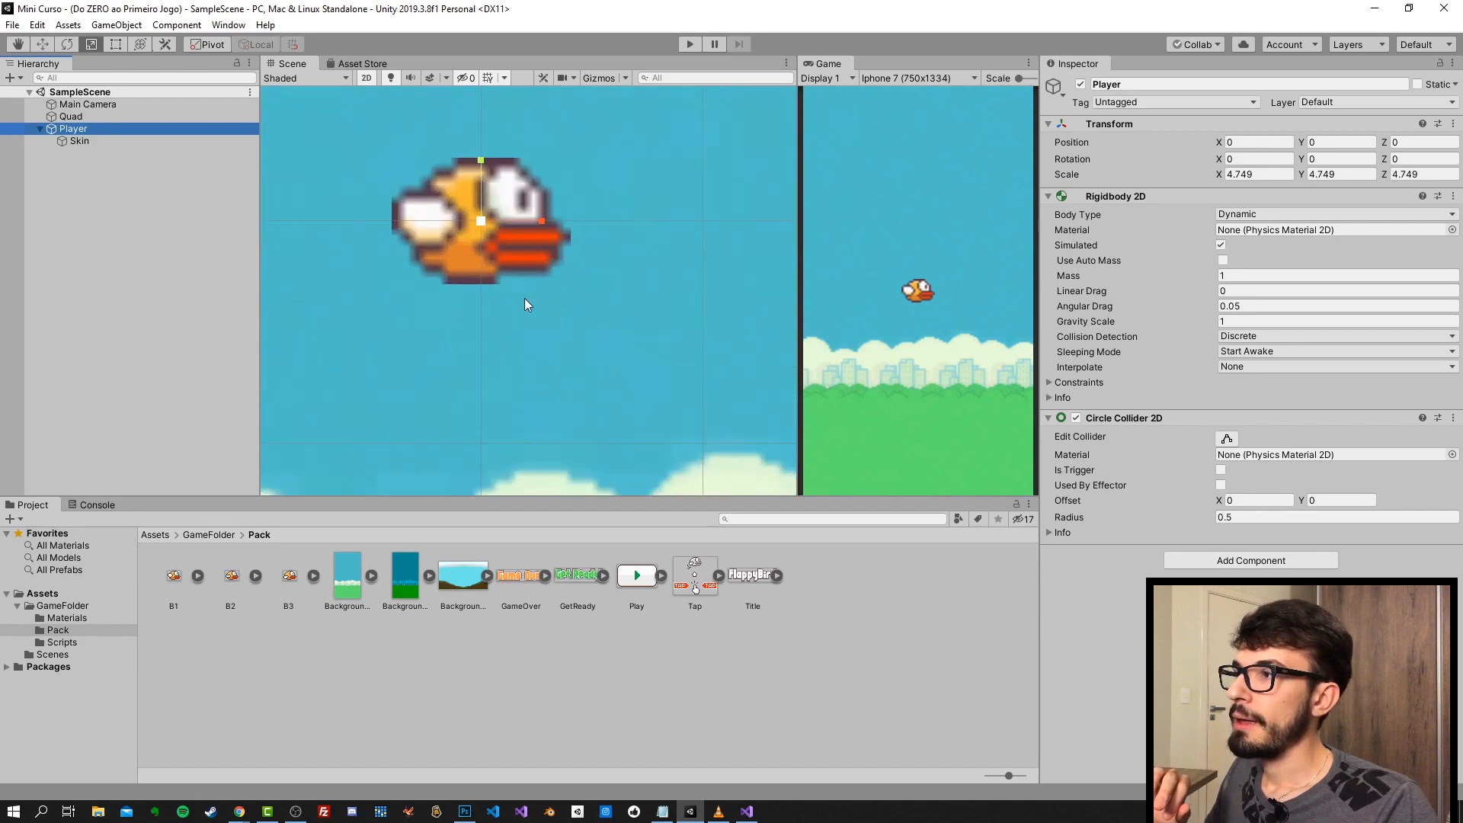
pyautogui.scroll(4, 525, 299)
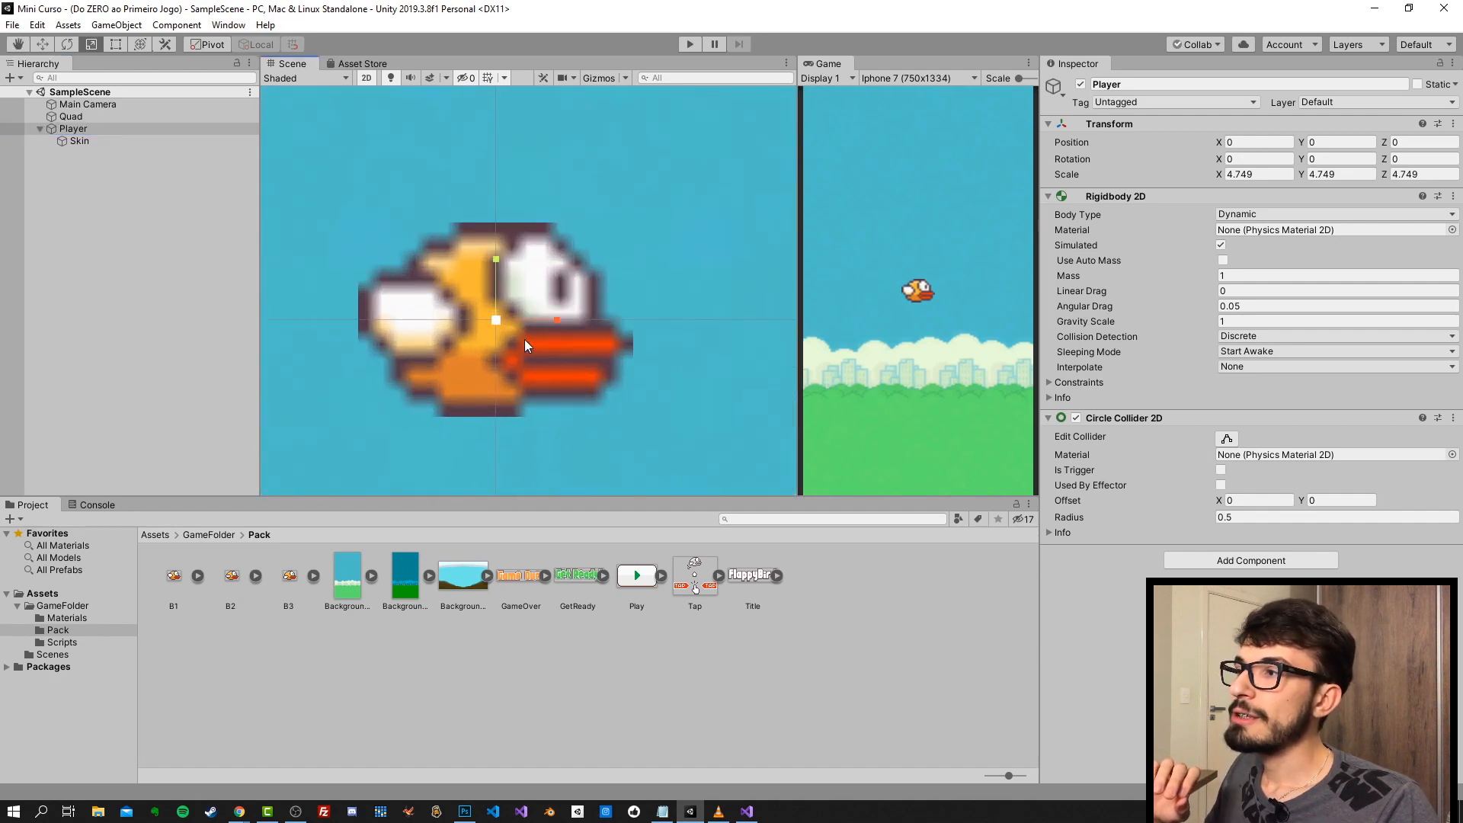
pyautogui.scroll(5, 524, 345)
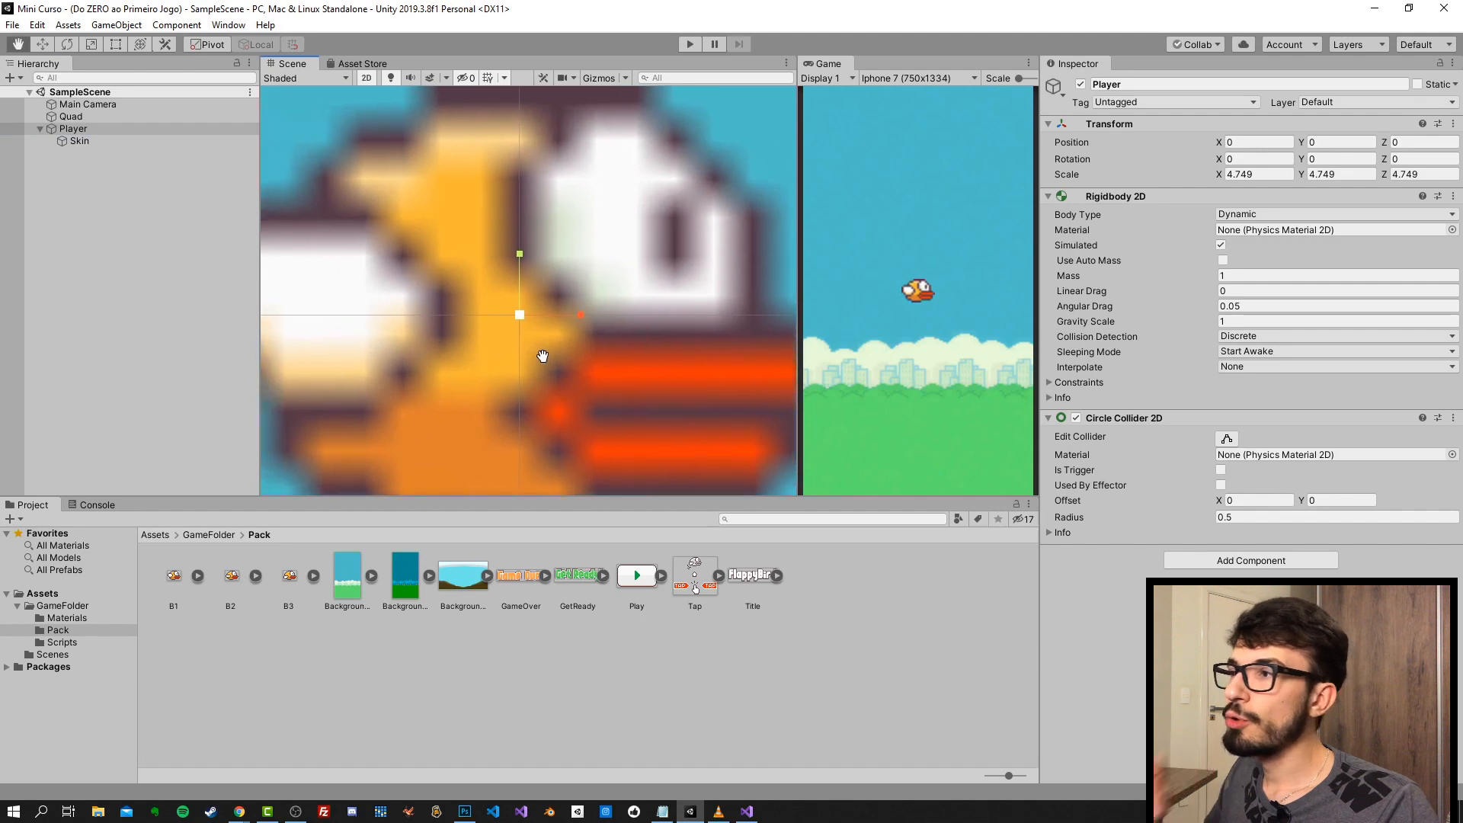
pyautogui.scroll(-10, 542, 356)
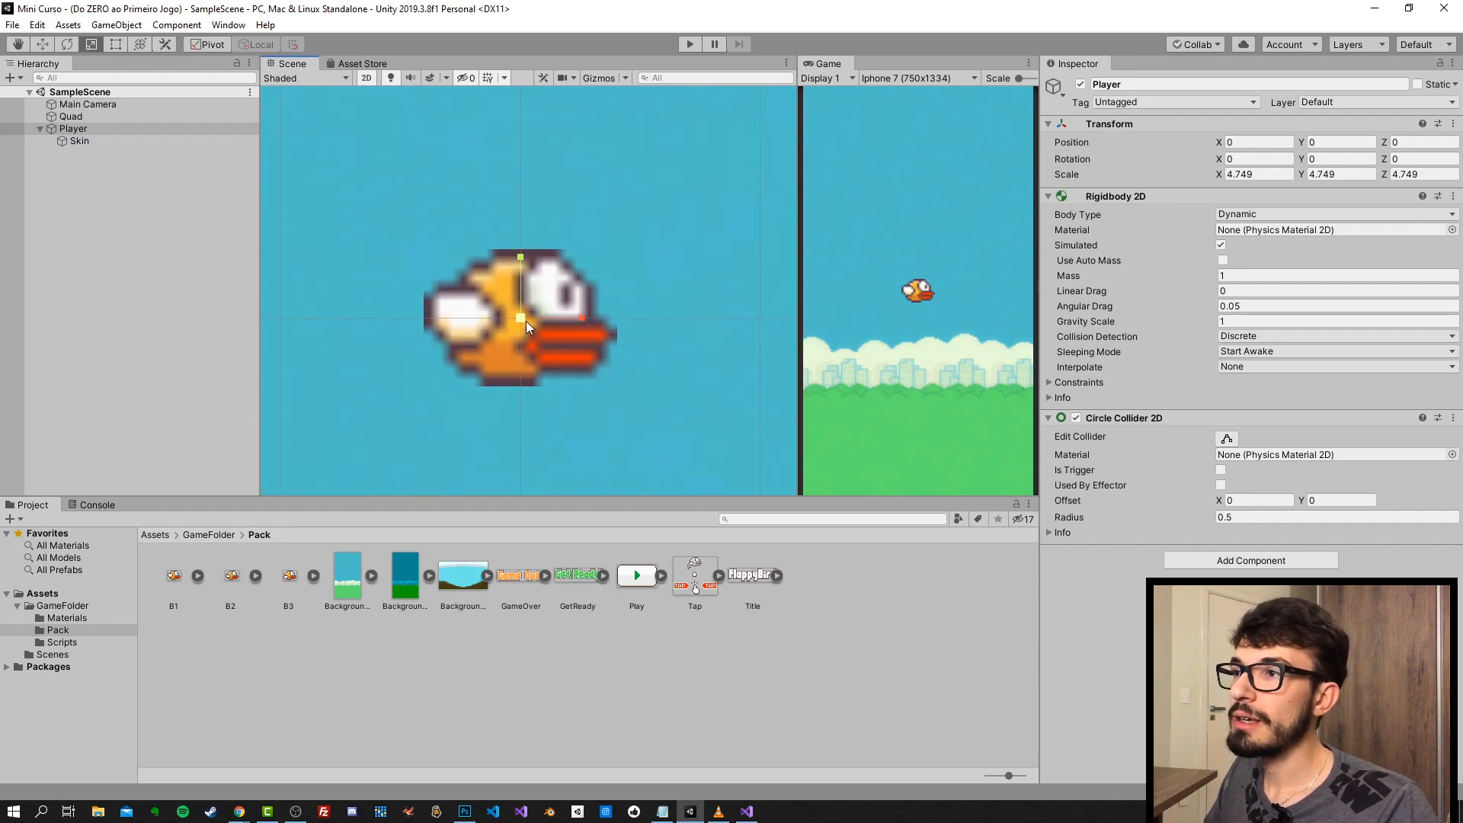
pyautogui.scroll(-3, 553, 266)
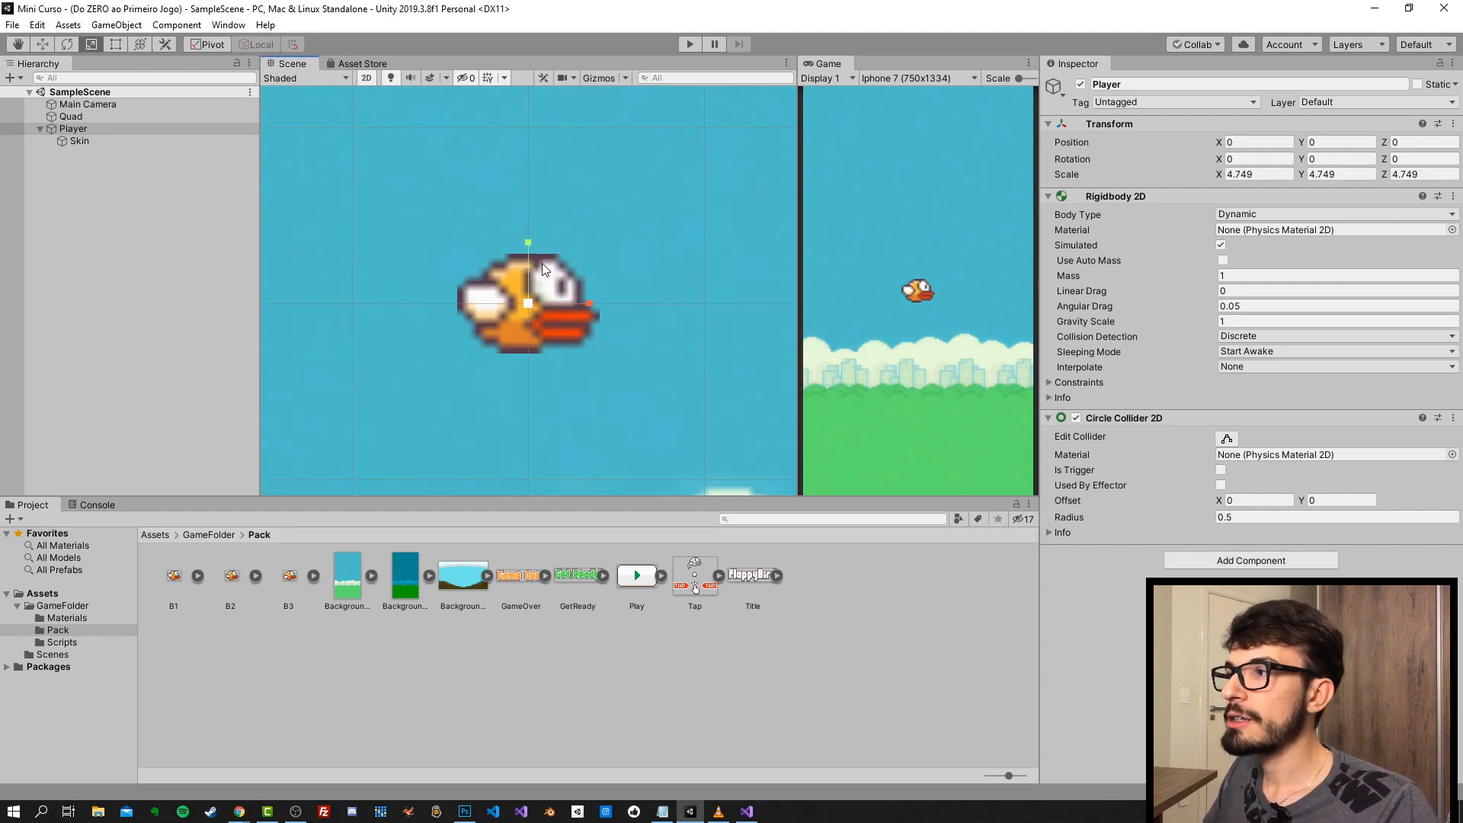
pyautogui.scroll(-10, 526, 316)
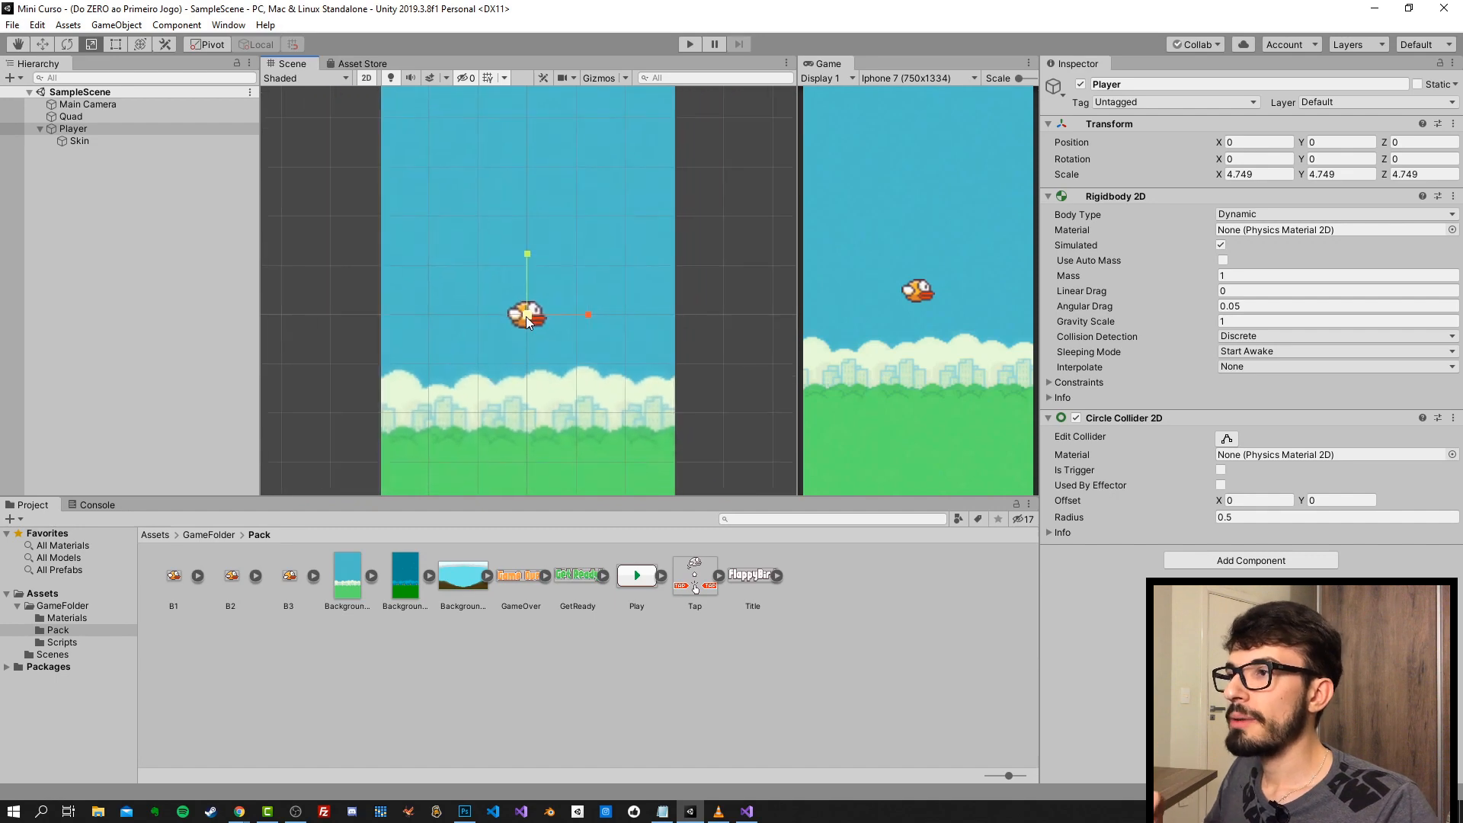
pyautogui.scroll(-3, 526, 317)
# - Set the Filter Mode of all textures in the Pack folder, from B1 to Title, to Point (no filter) and apply it
pyautogui.click(175, 579)
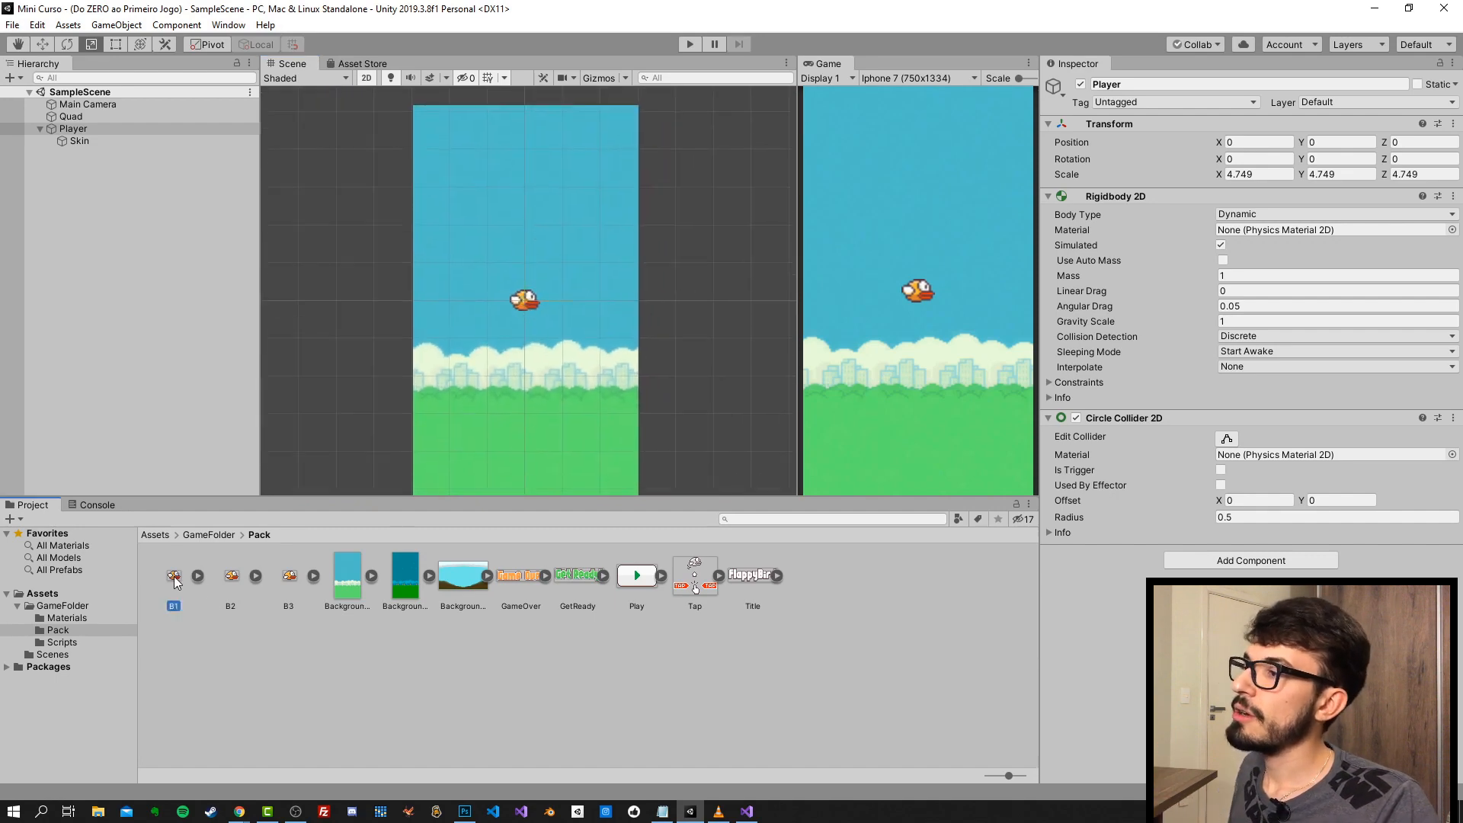
pyautogui.keyDown('shift'); pyautogui.click(751, 575); pyautogui.keyUp('shift')
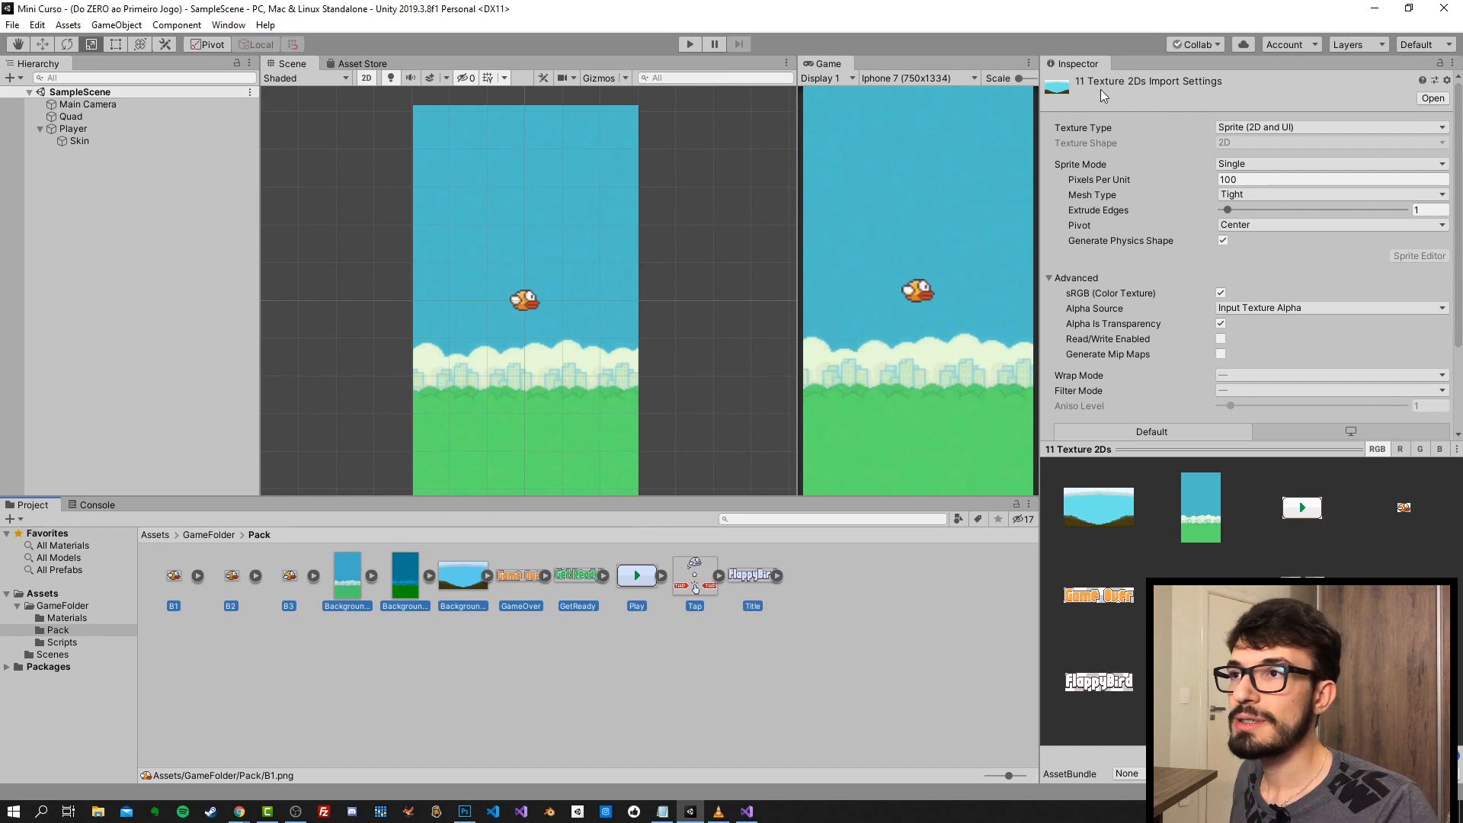
pyautogui.scroll(-3, 1105, 191)
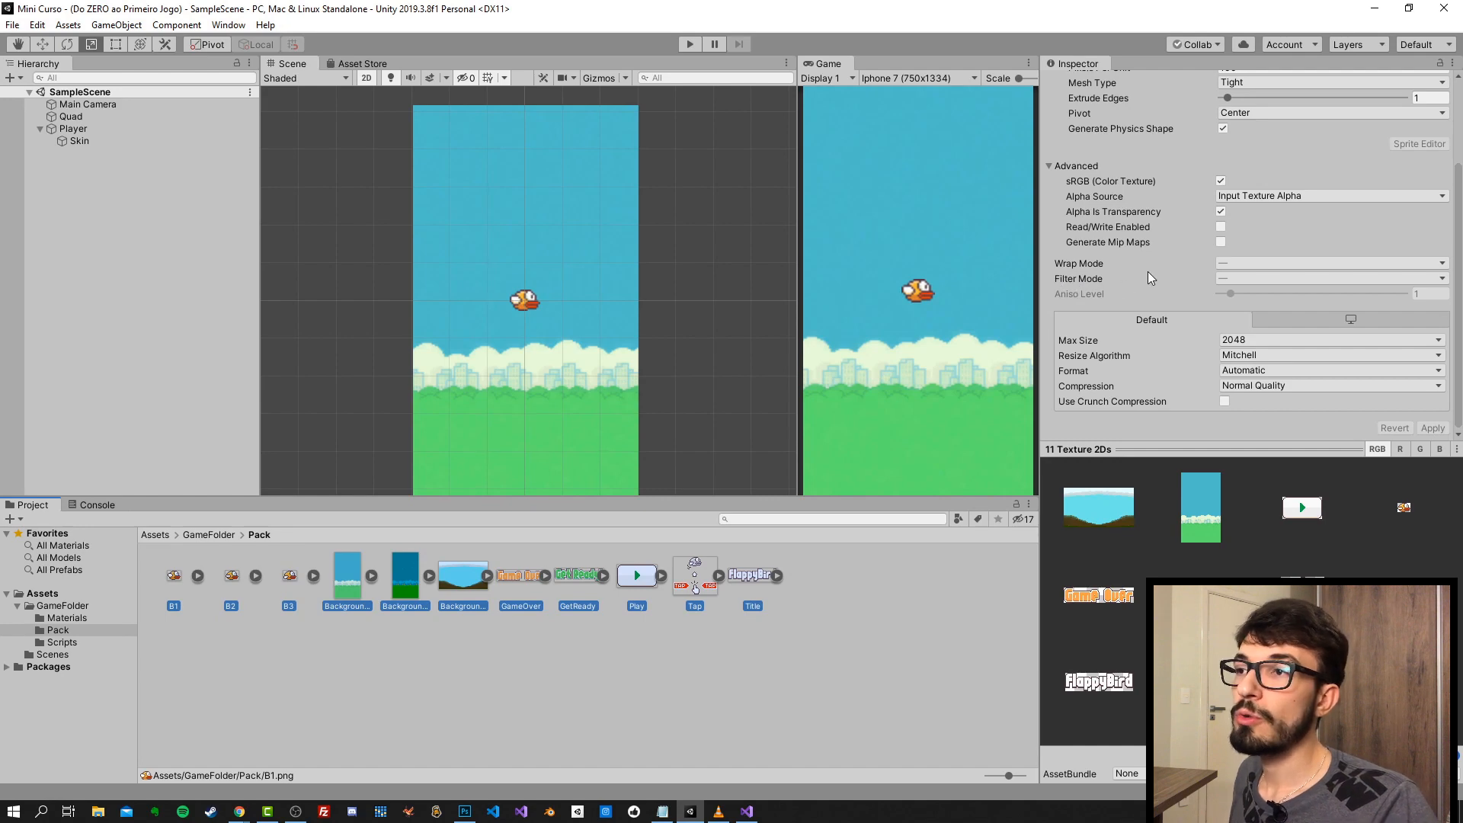
pyautogui.click(1224, 279)
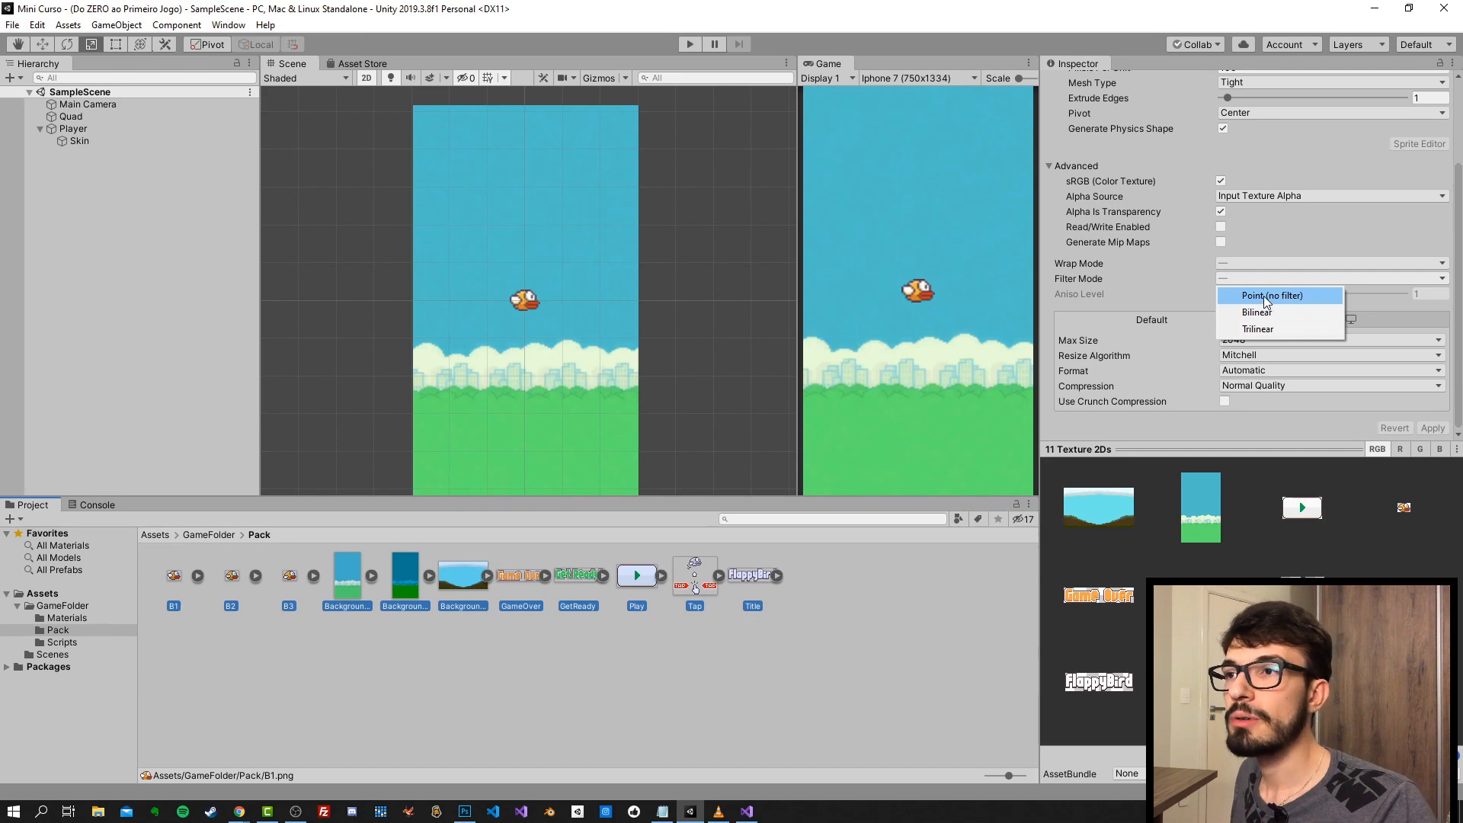
pyautogui.click(1286, 298)
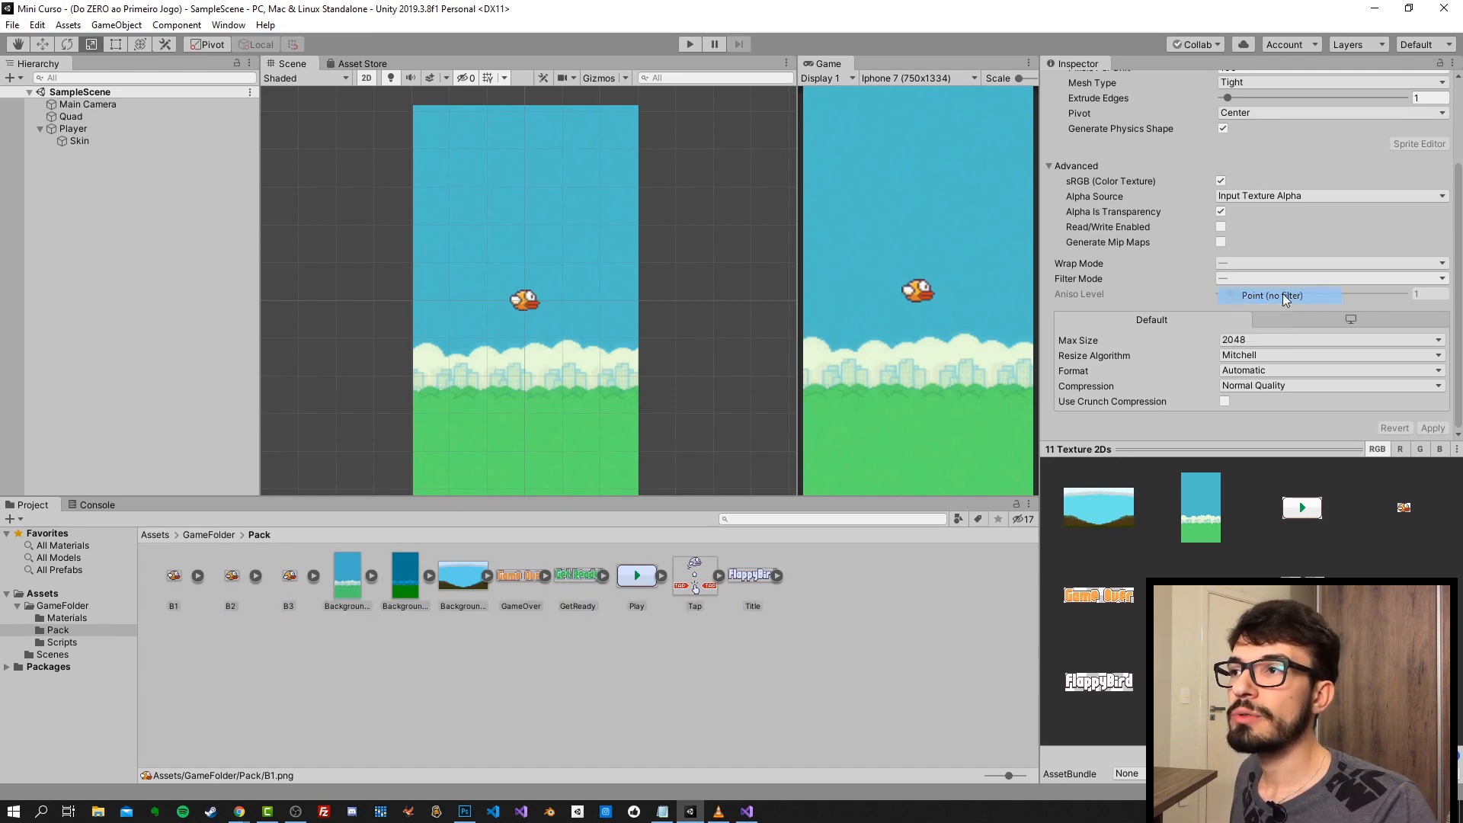
pyautogui.click(1434, 427)
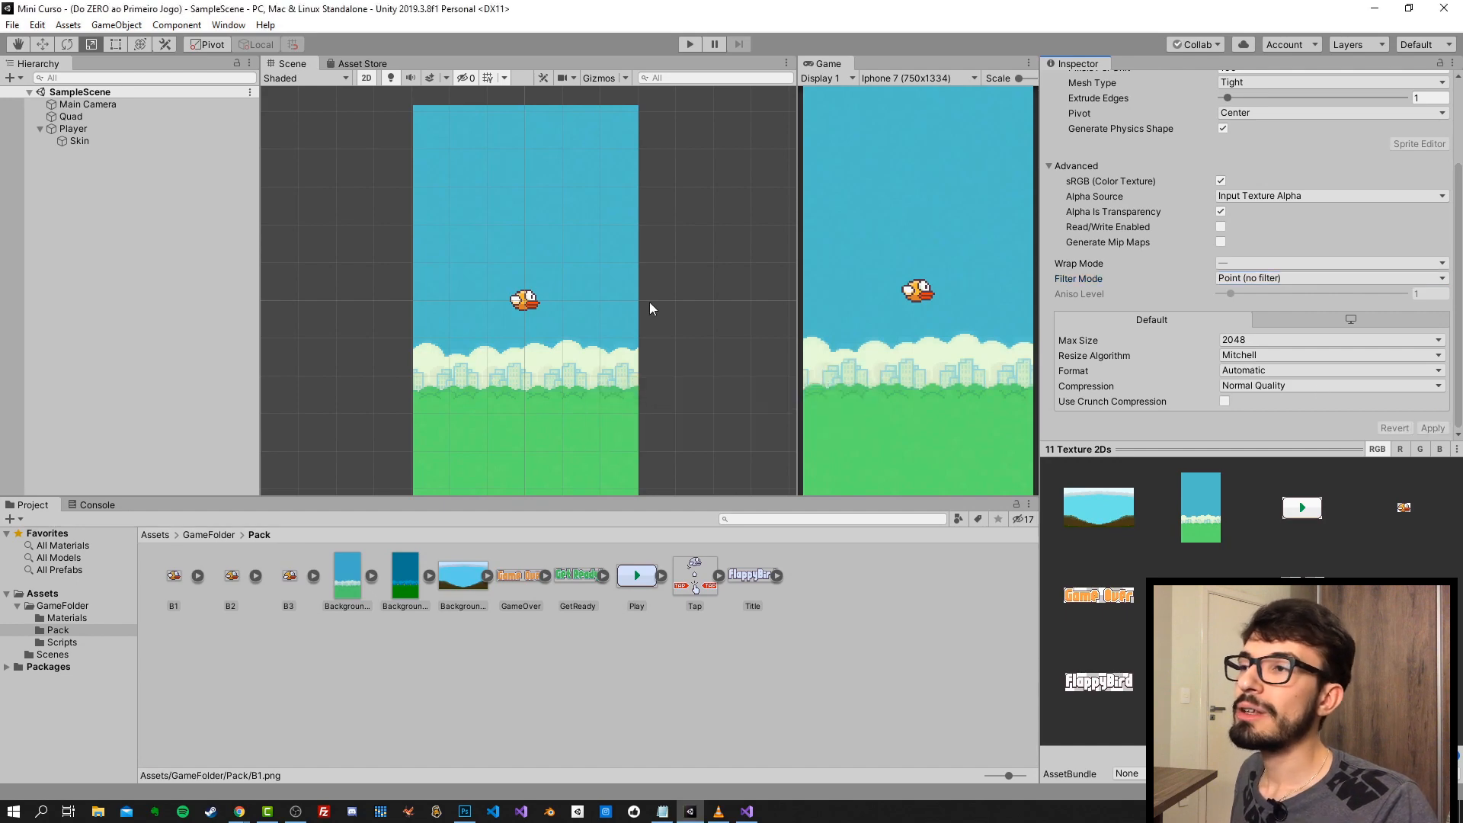
# - Check the bird sprite's pixels with the Point filter up close in the Scene view and select the Player object
pyautogui.scroll(2, 533, 326)
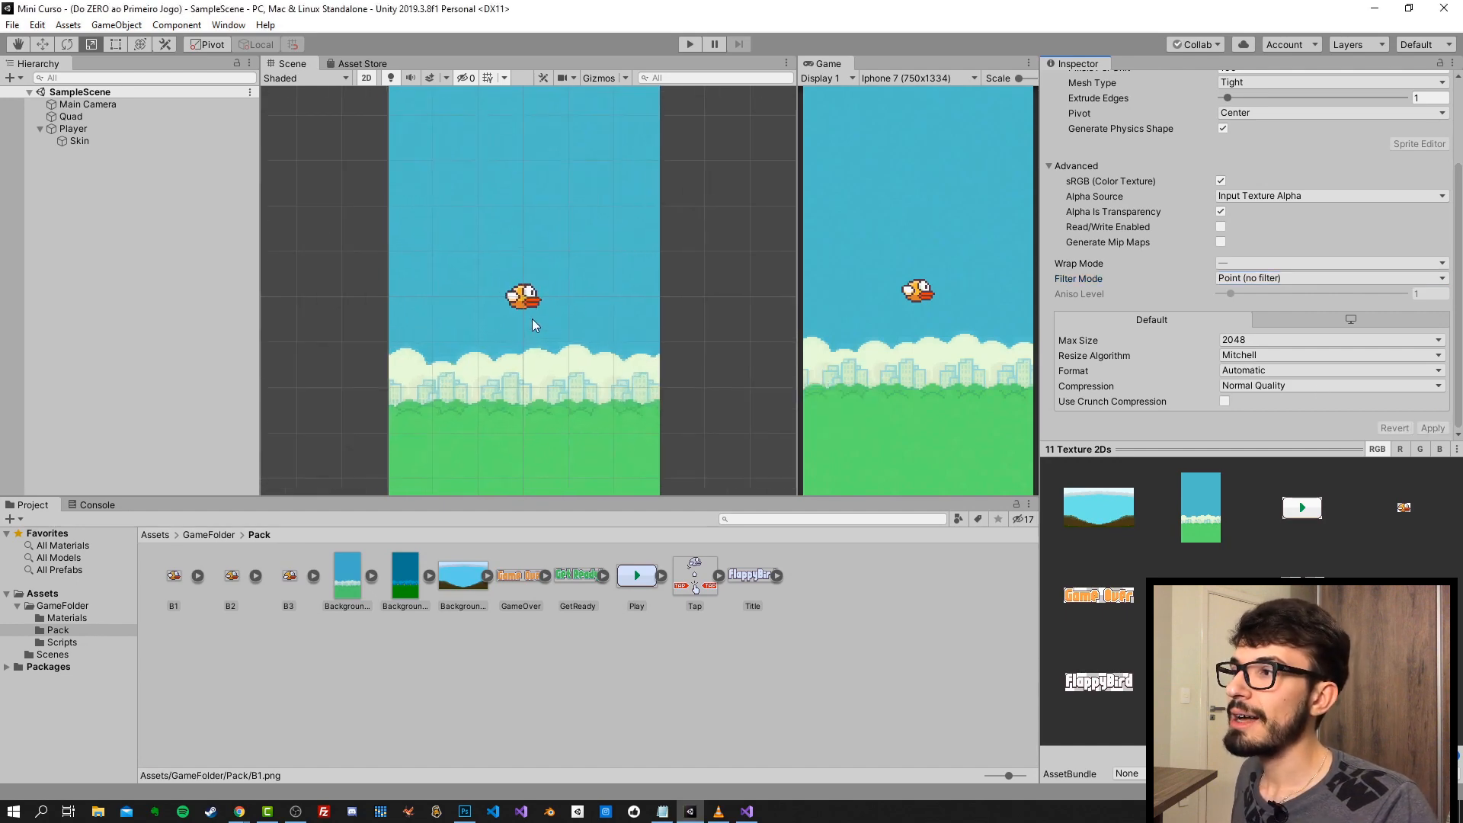
pyautogui.scroll(5, 533, 325)
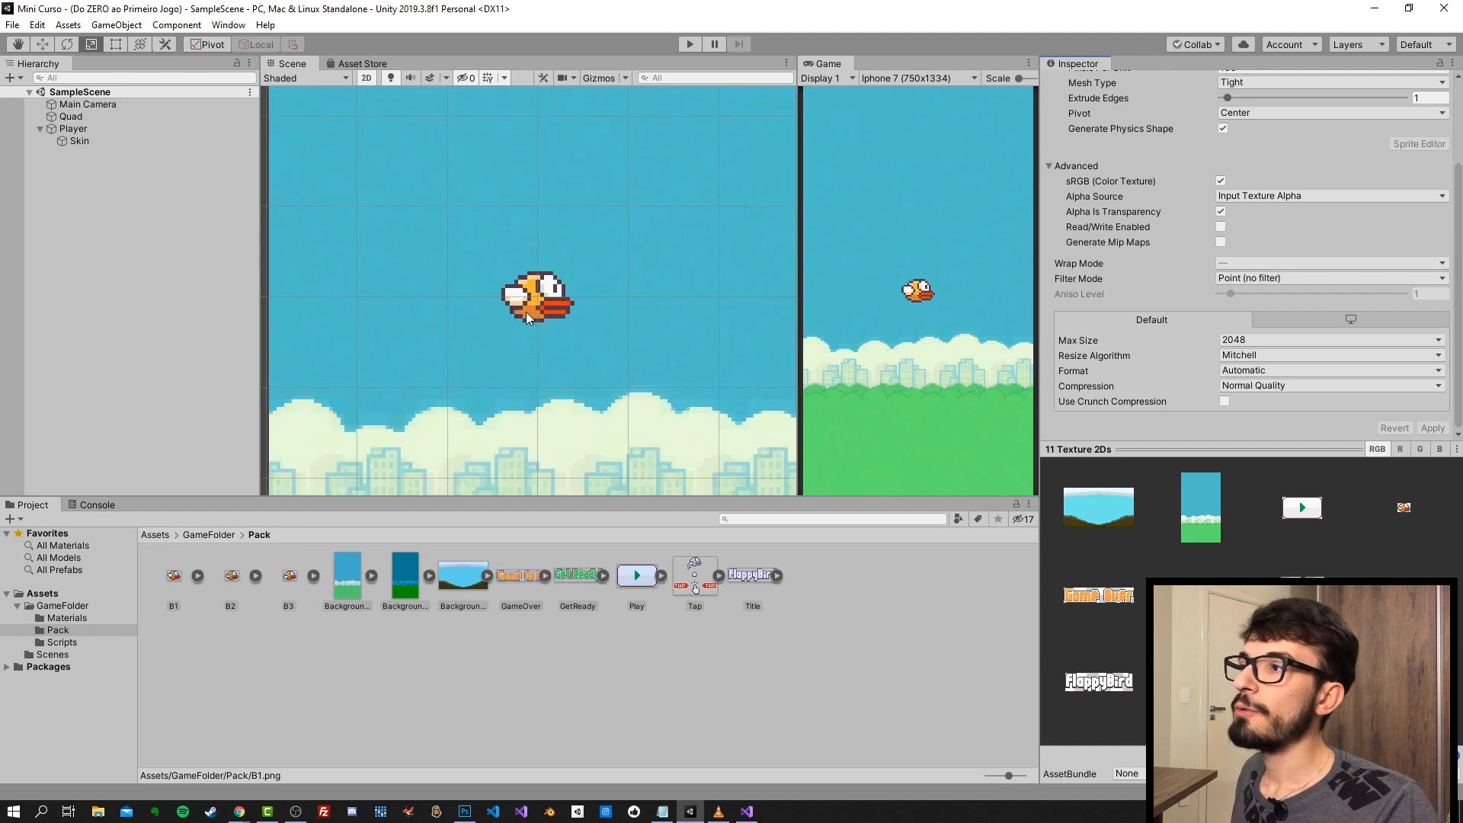
pyautogui.scroll(7, 525, 317)
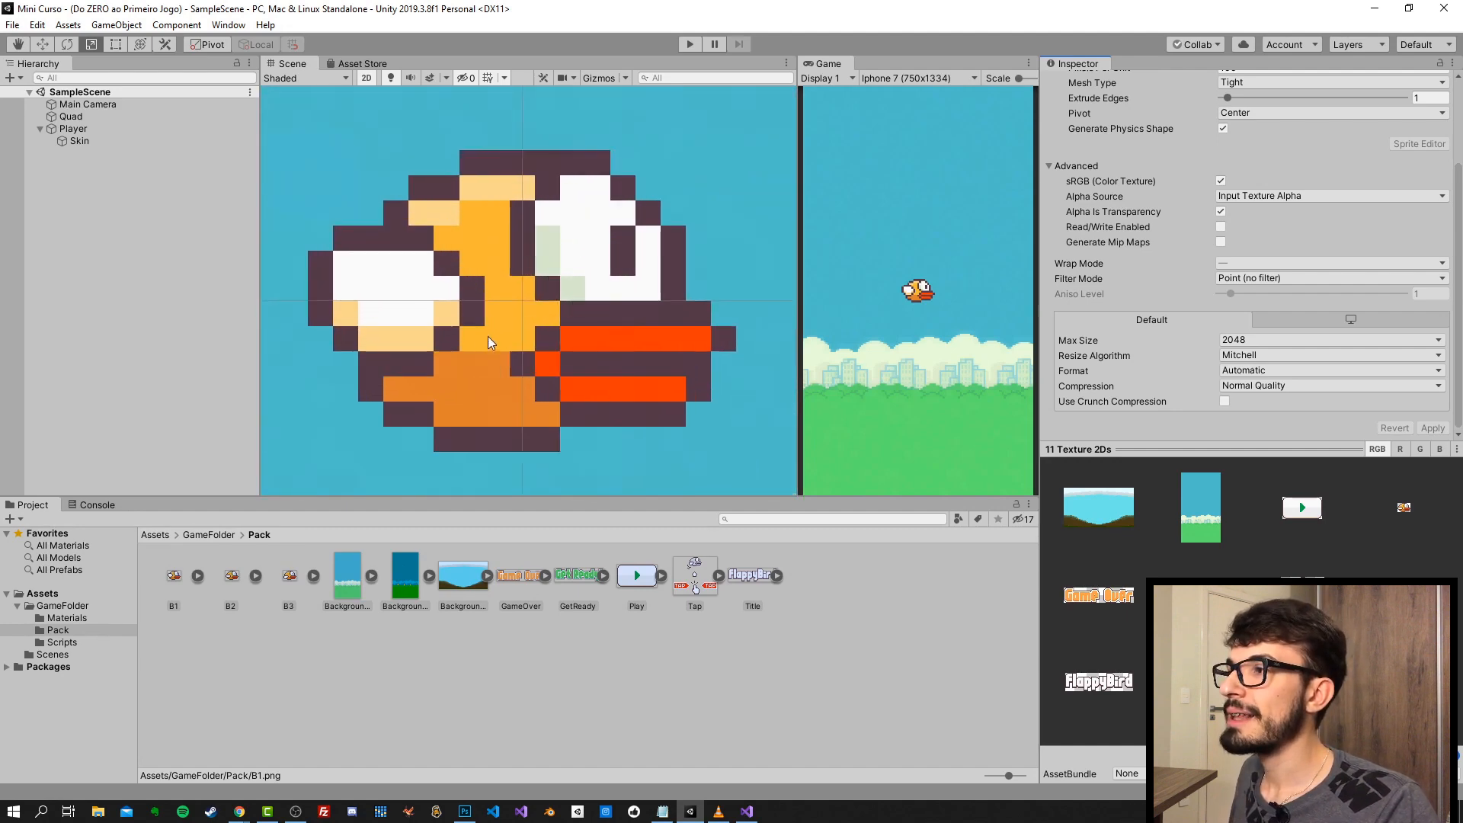
pyautogui.scroll(-10, 493, 338)
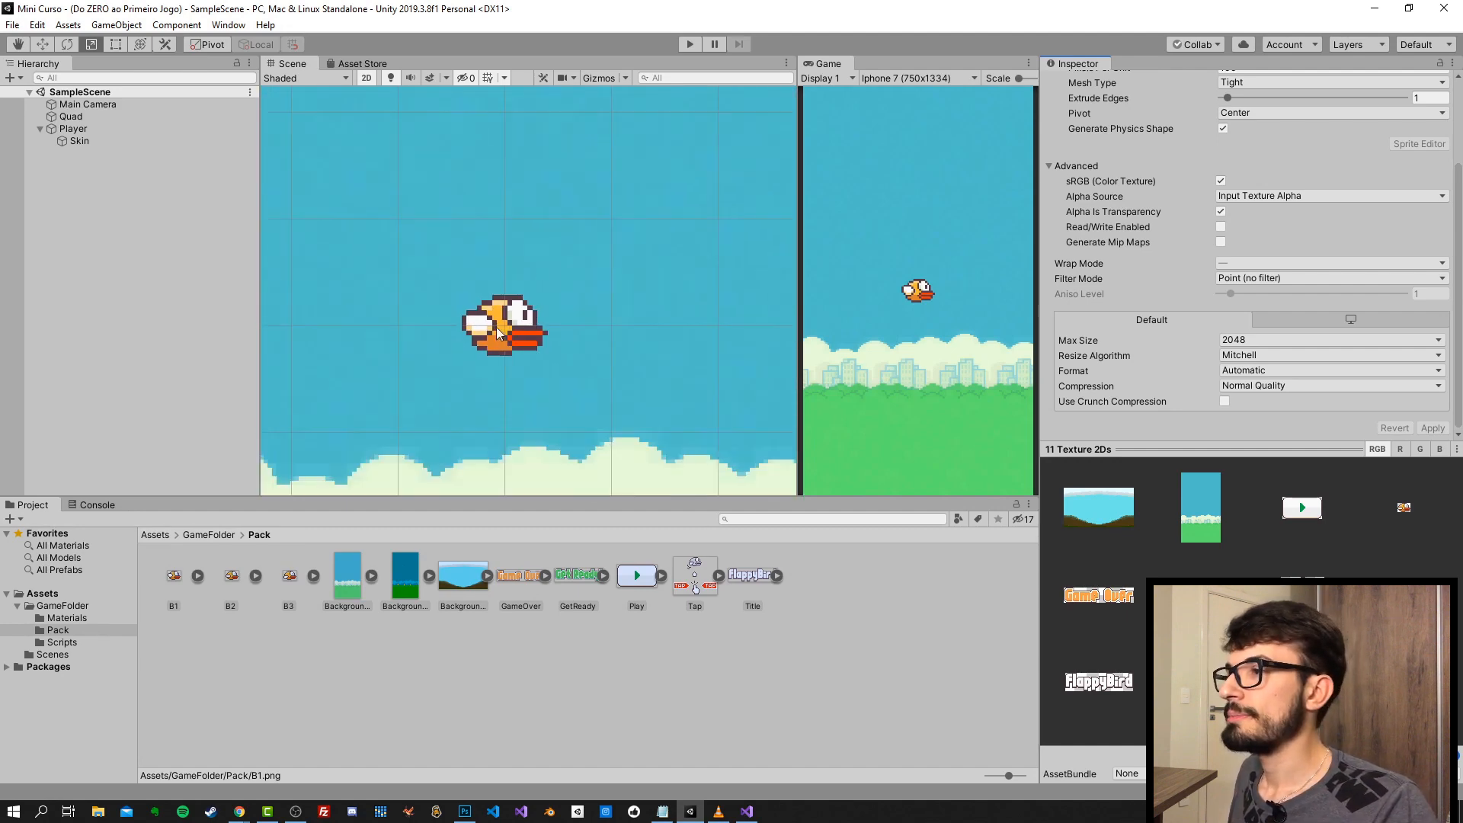
pyautogui.scroll(-12, 497, 333)
pyautogui.moveTo(497, 333)
pyautogui.mouseDown(button='middle')
pyautogui.moveTo(488, 280)
pyautogui.moveTo(495, 306)
pyautogui.mouseUp(button='middle')
pyautogui.scroll(-1, 497, 296)
pyautogui.click(72, 129)
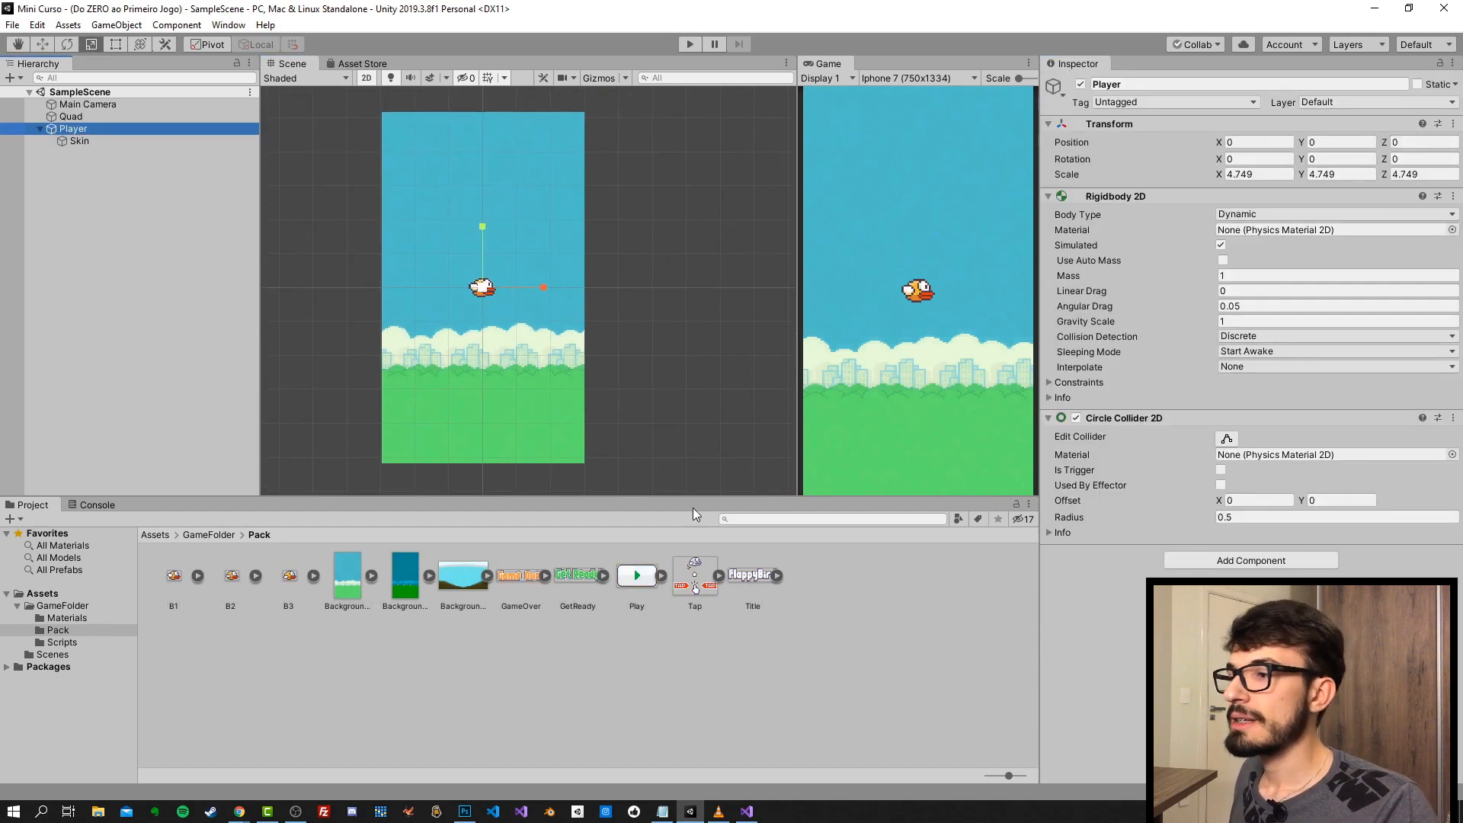
# - Create a C# script named PlayerController in the Scripts folder
pyautogui.click(65, 645)
pyautogui.rightClick(292, 587)
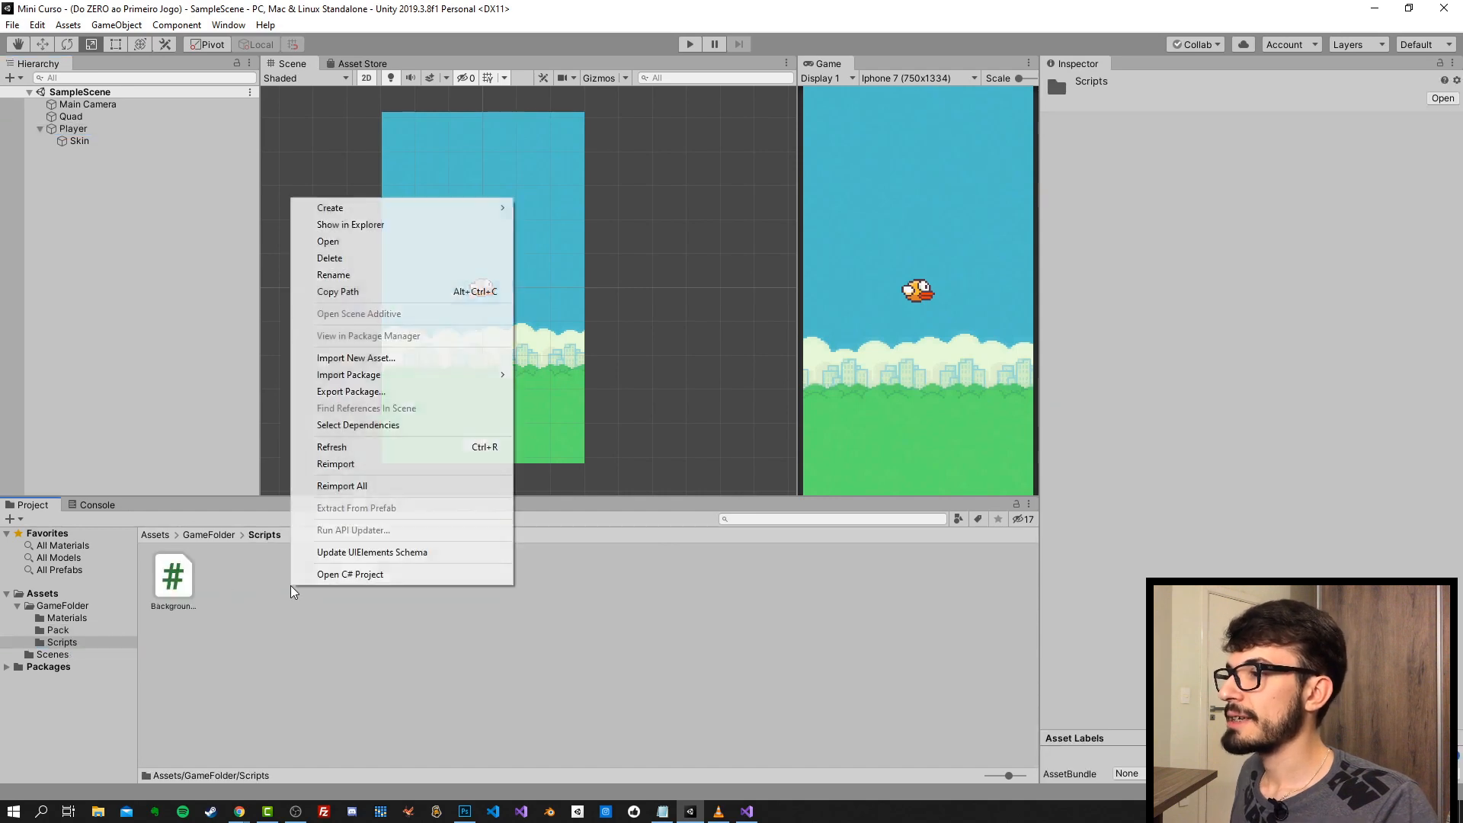
pyautogui.moveTo(369, 208)
pyautogui.click(559, 206)
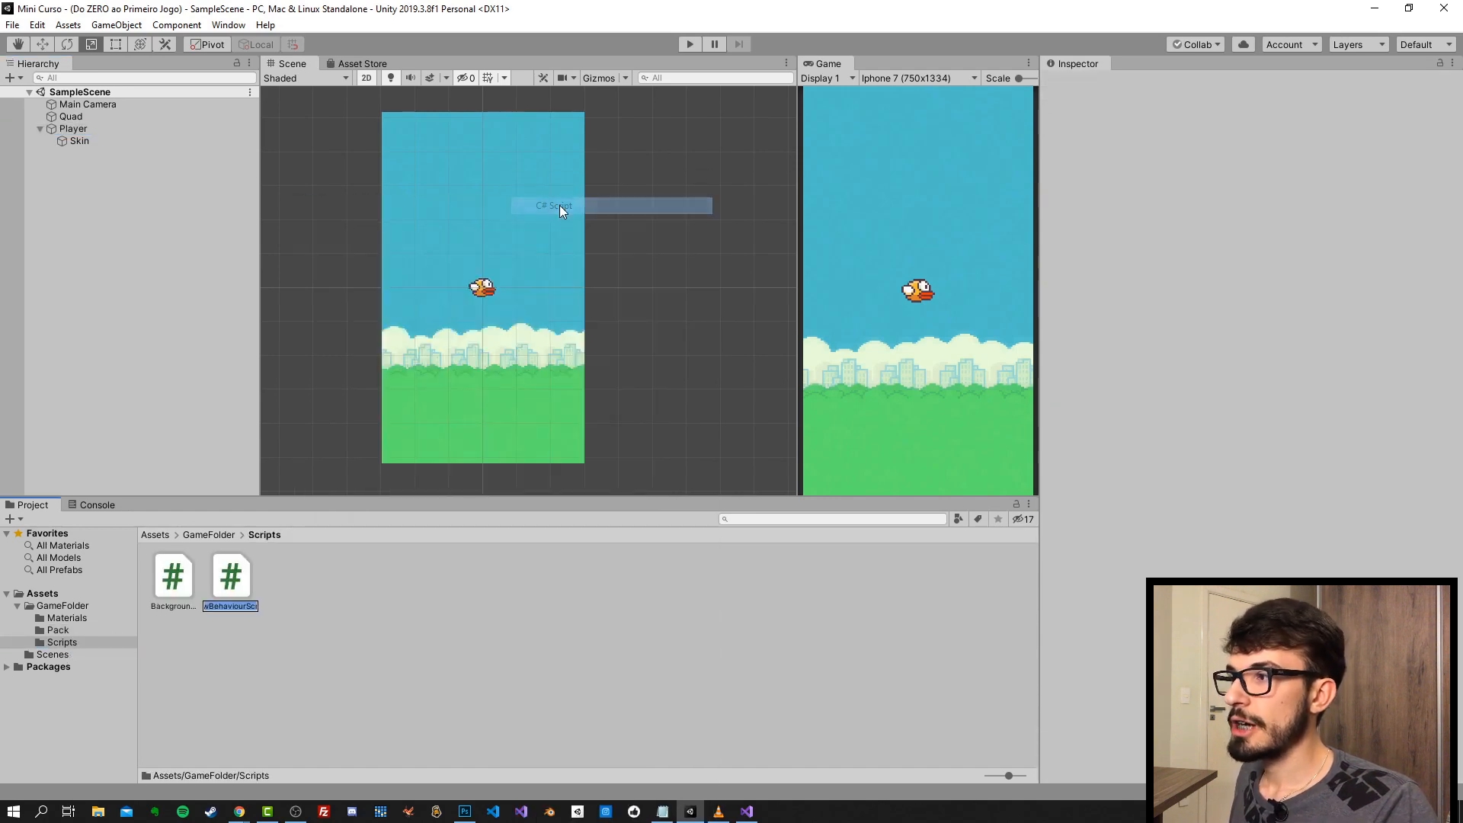
pyautogui.write('Player')
pyautogui.write('Controller')
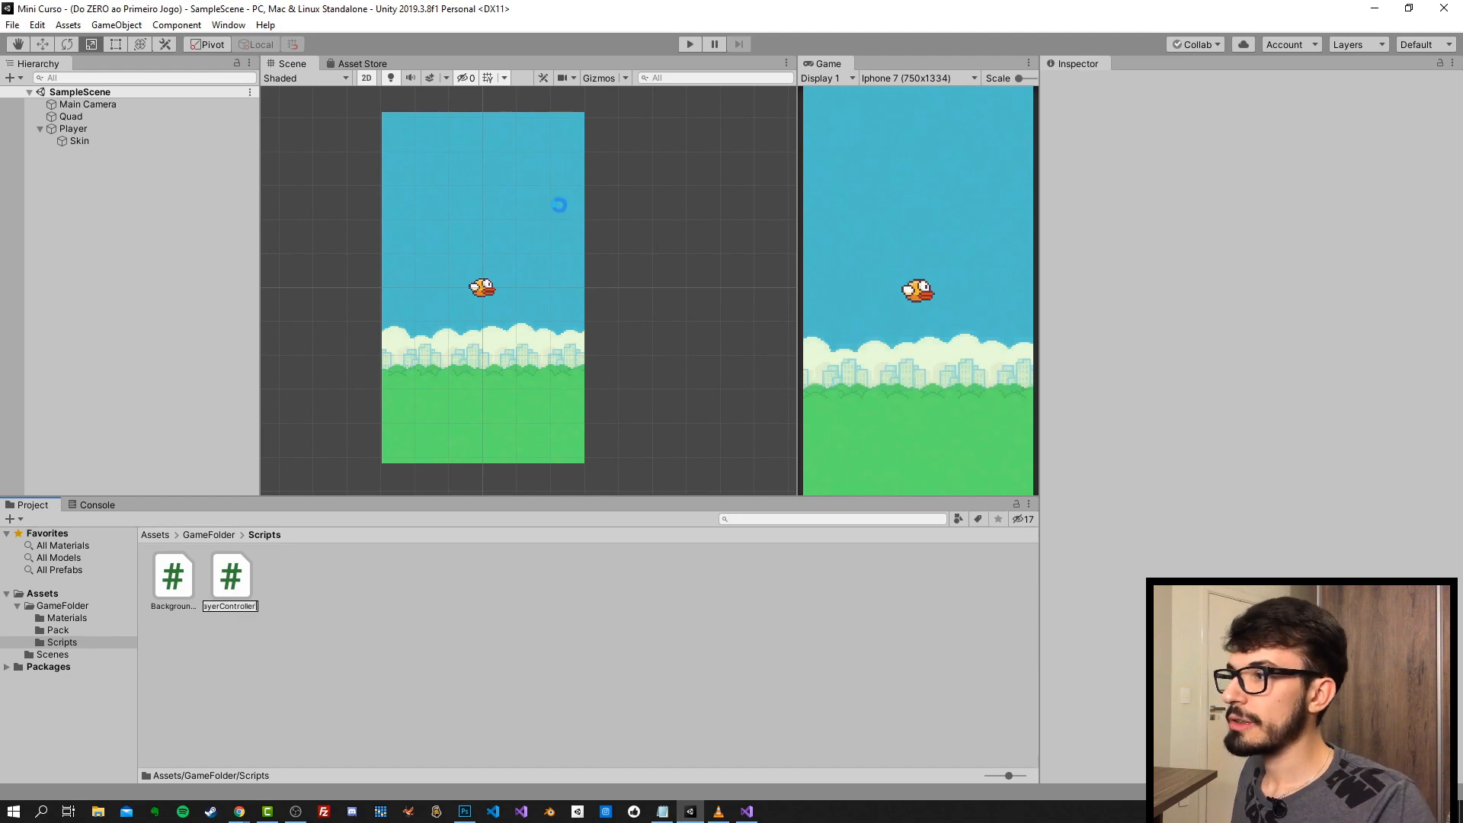
pyautogui.press('Return')
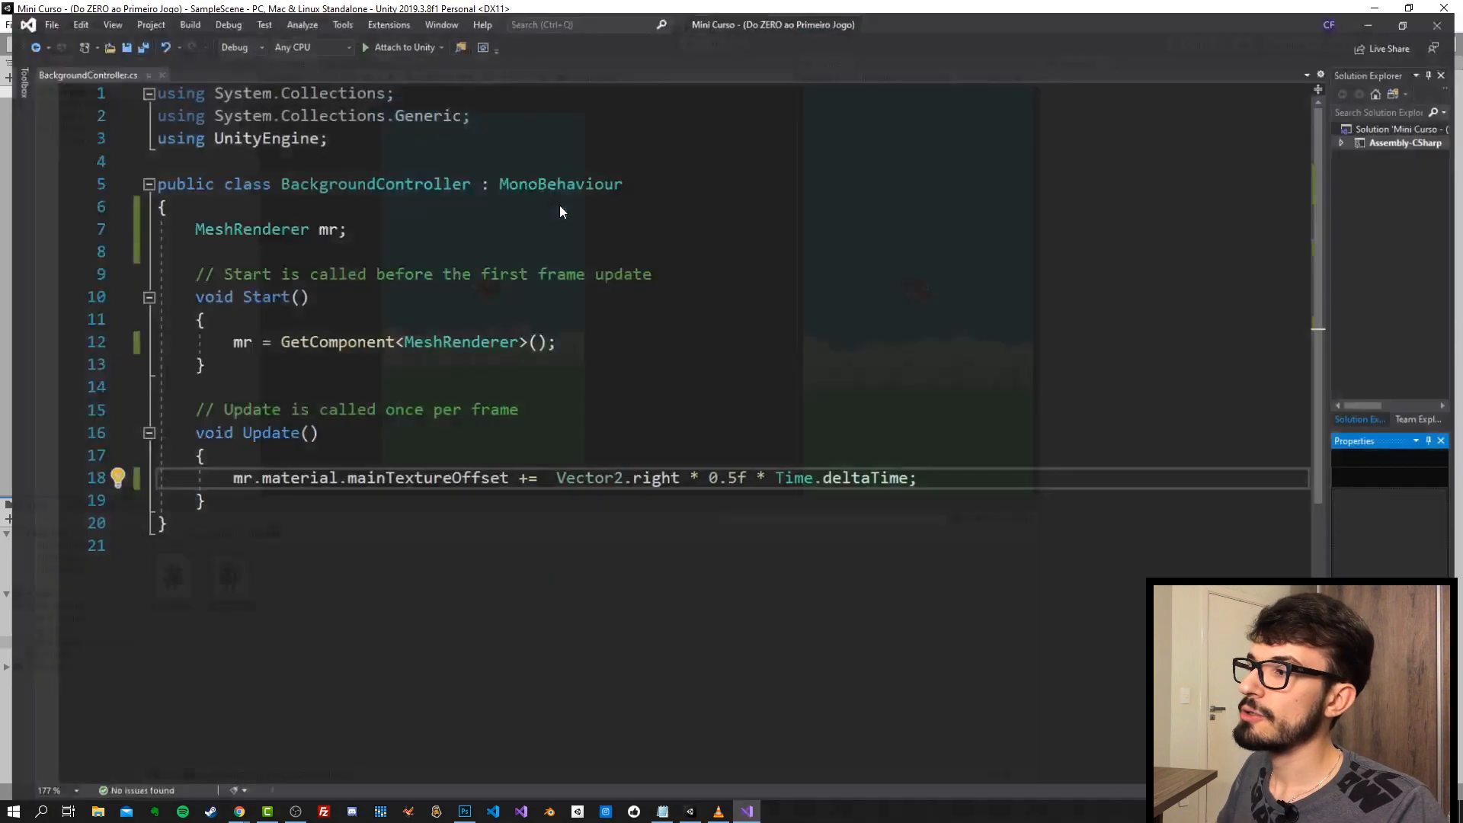
# - Undo the stray line break in the BackgroundController script and open the PlayerController script from Unity's Scripts folder
pyautogui.press('Return')
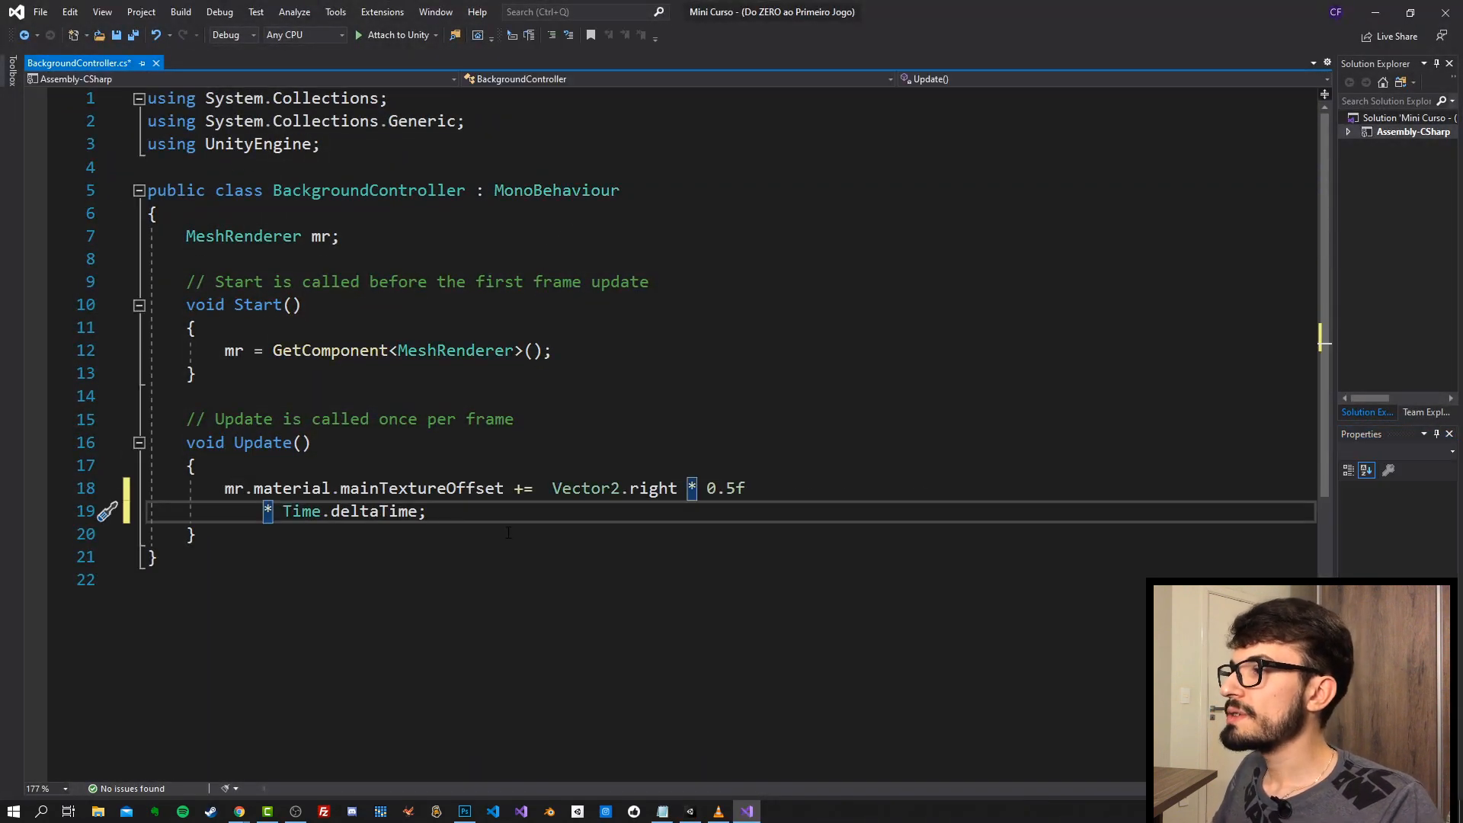
pyautogui.hotkey('ctrl', 'z')
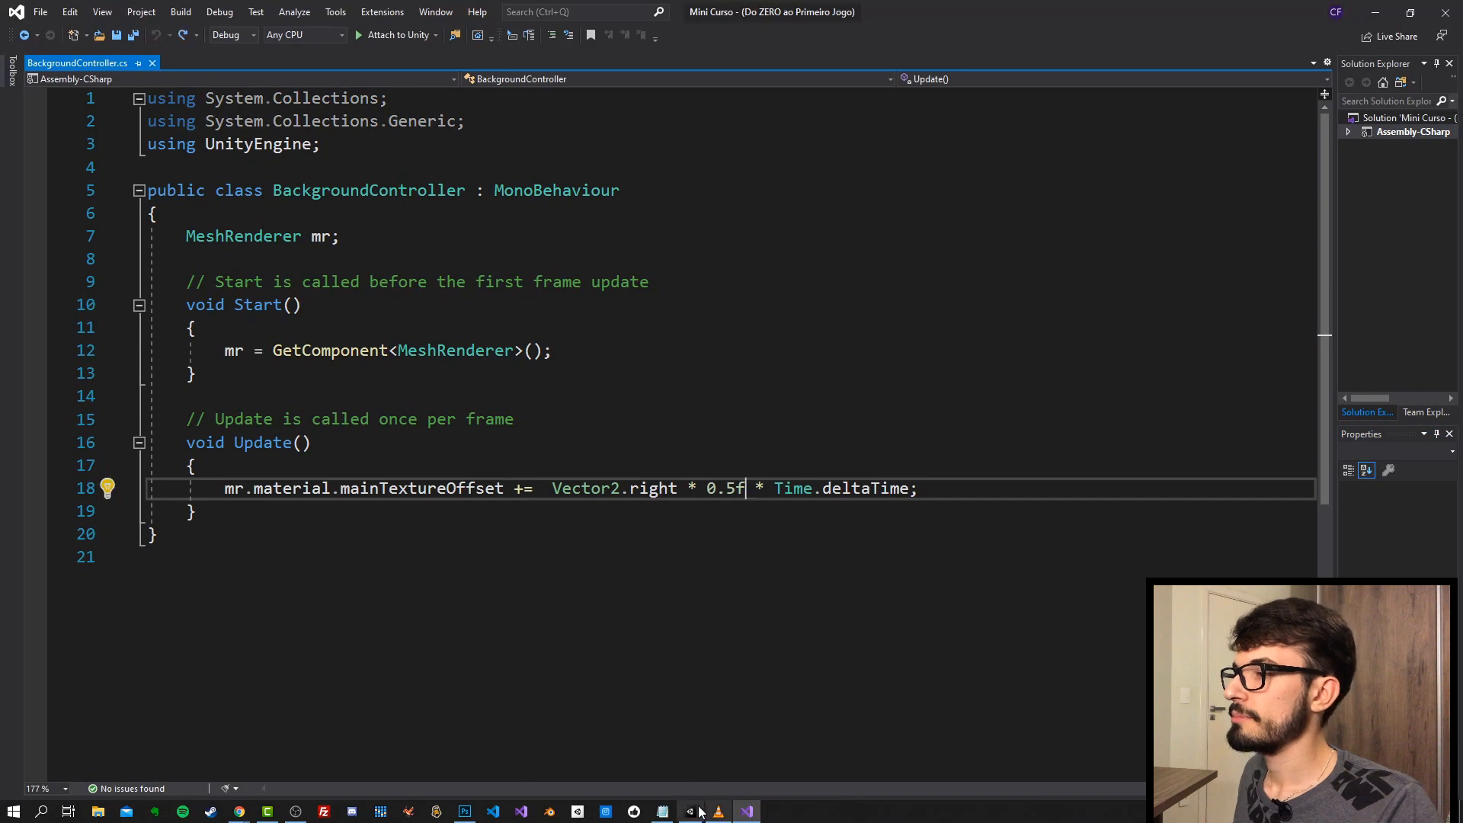
pyautogui.click(691, 812)
pyautogui.doubleClick(231, 577)
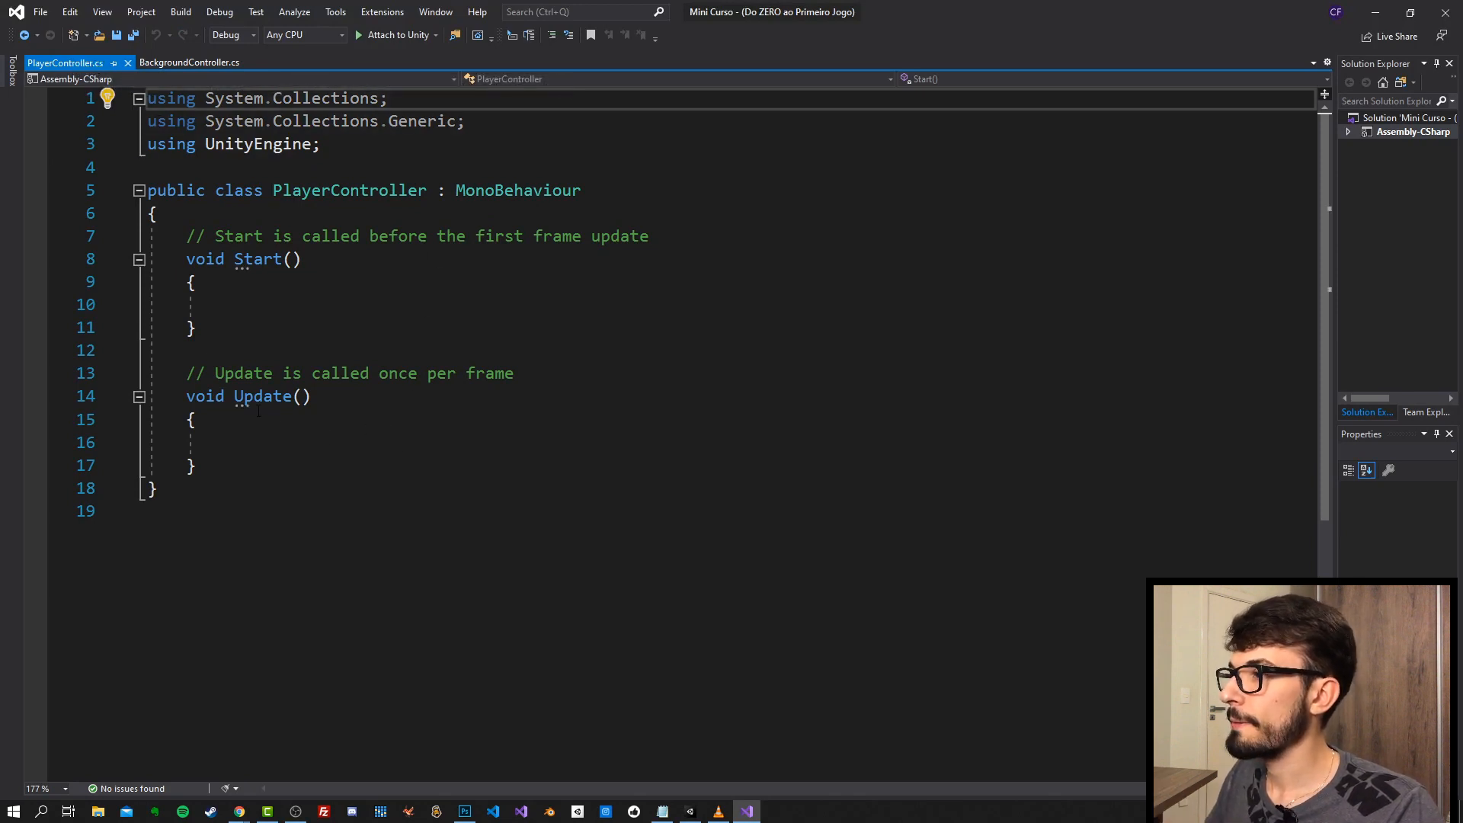
# - Begin an if statement inside Update whose condition accesses the Input class
pyautogui.click(225, 443)
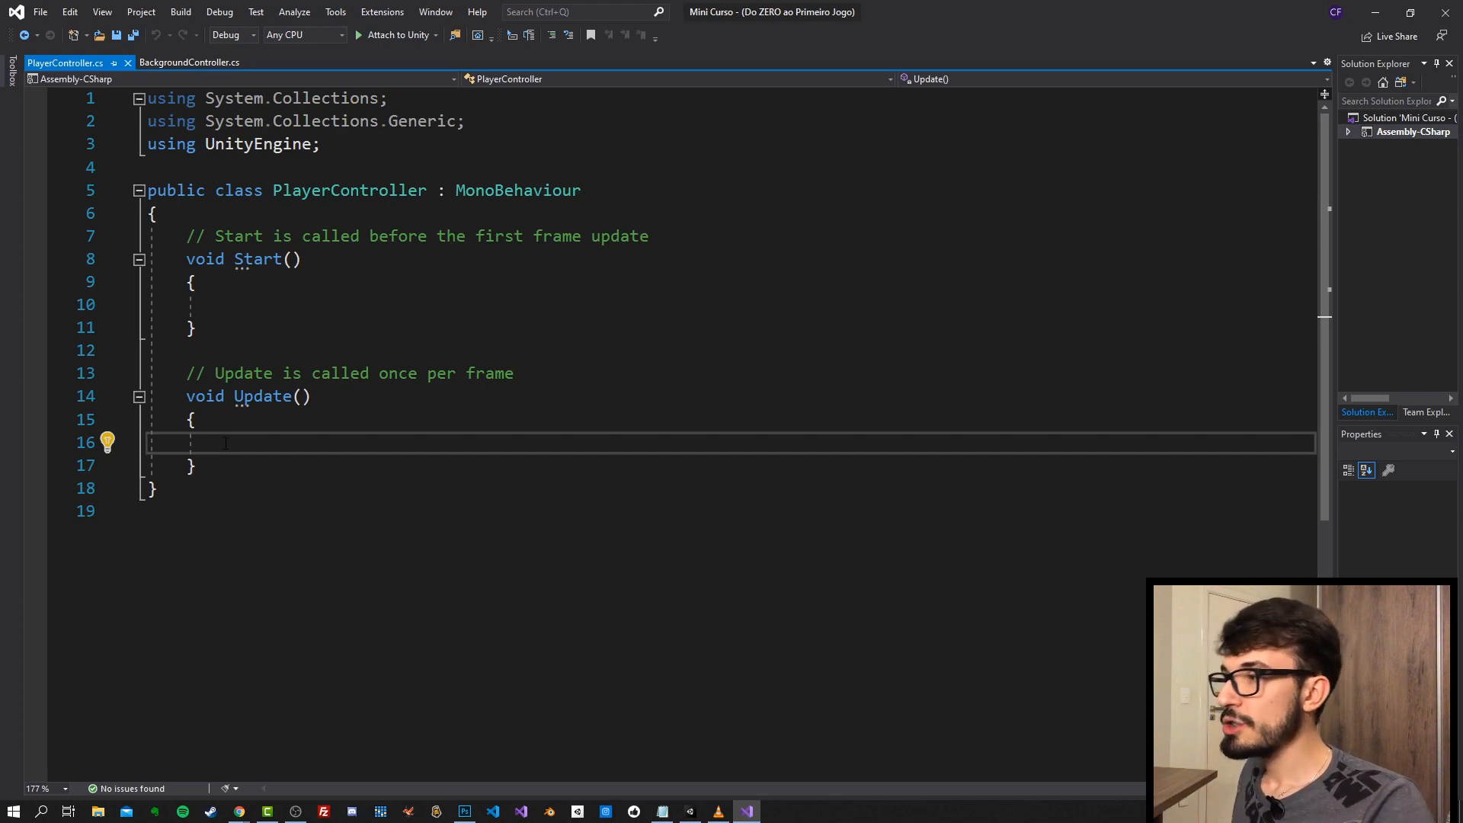
pyautogui.write('if')
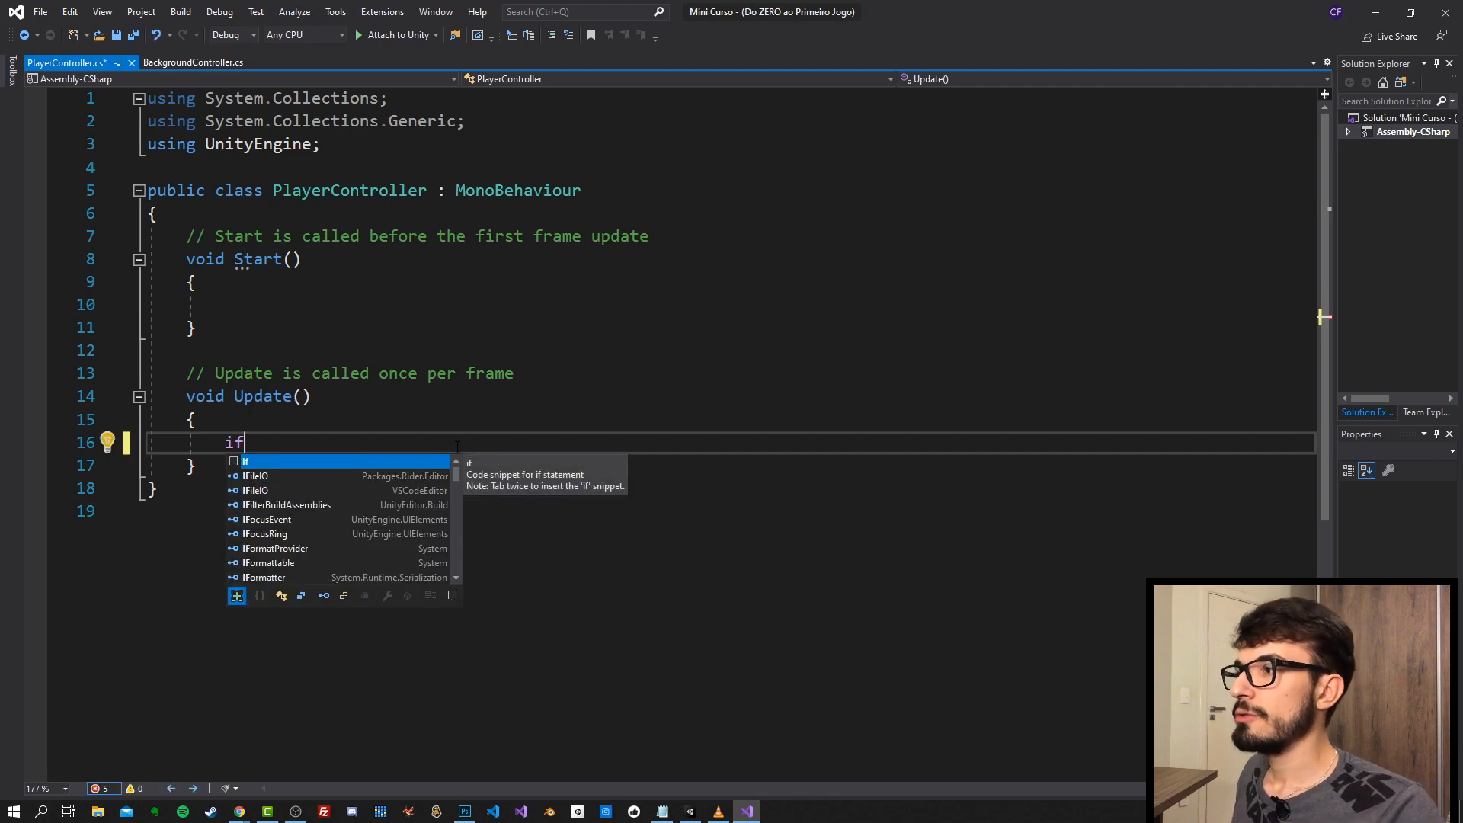
pyautogui.write('(')
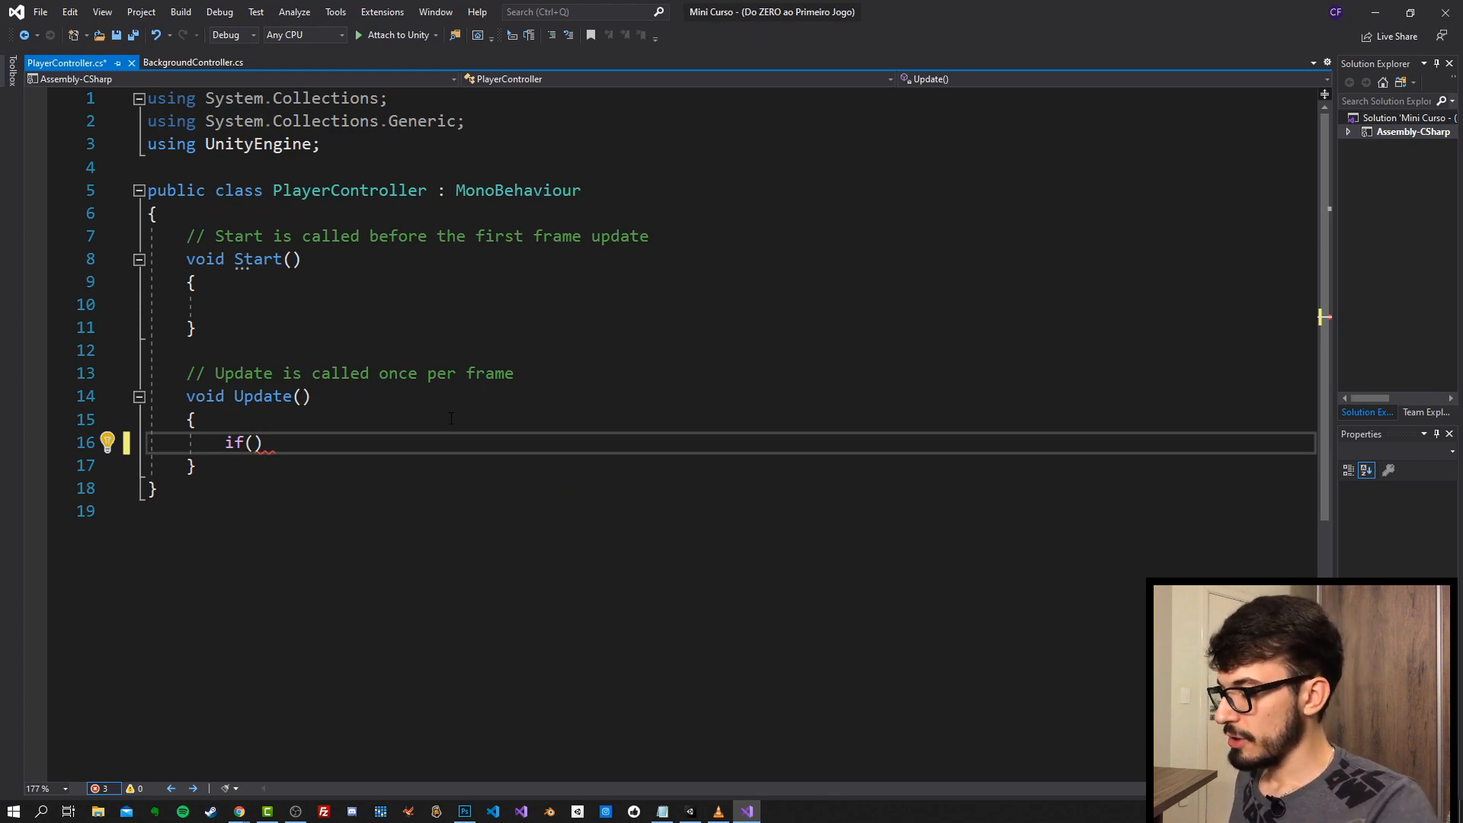
pyautogui.write('Input.')
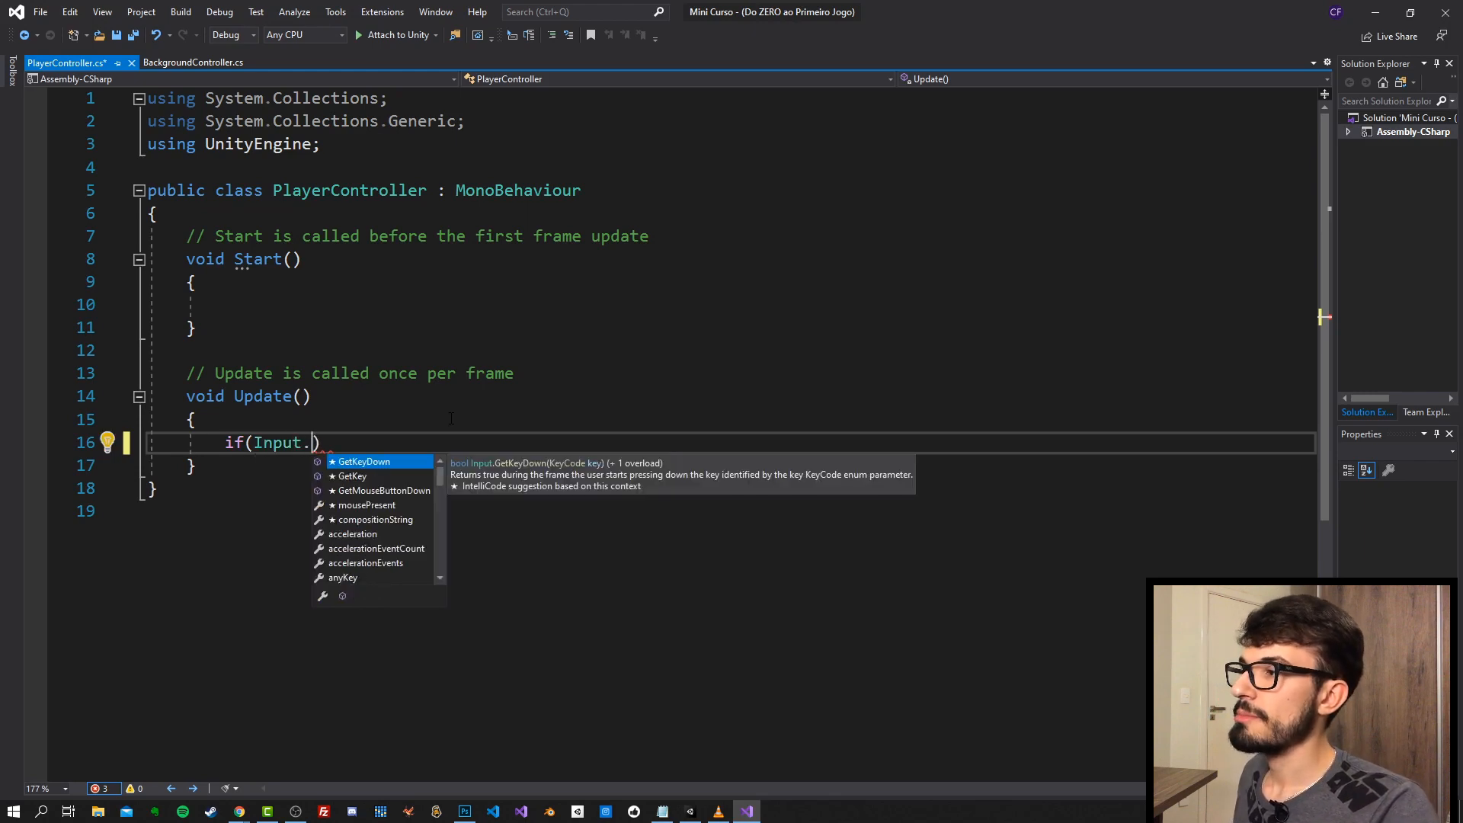
# - Examine the suggested members of the Input class, such as GetKey, GetKeyDown and GetMouseButtonDown
pyautogui.scroll(-7, 378, 510)
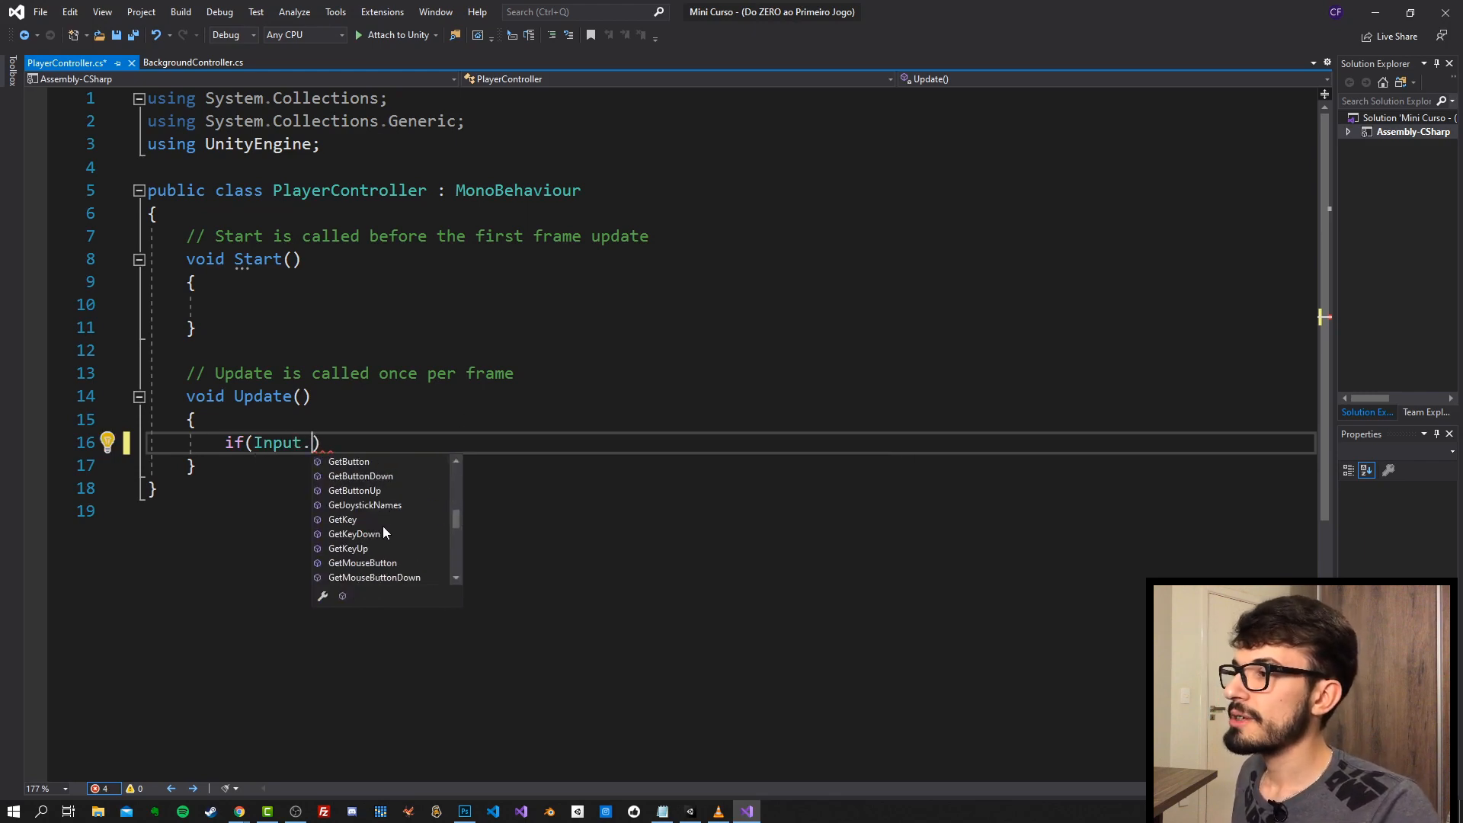
pyautogui.scroll(7, 384, 527)
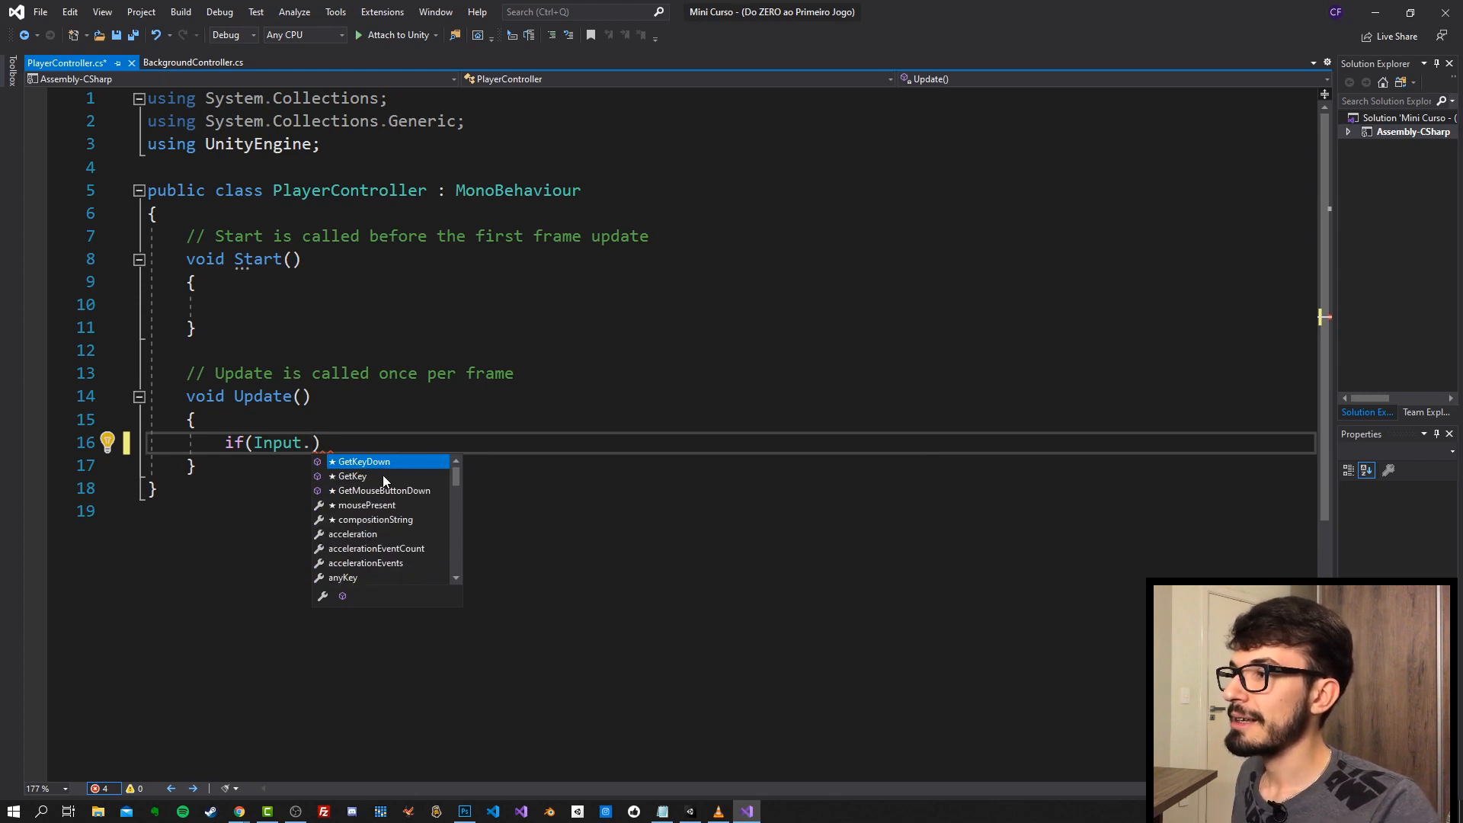
pyautogui.click(386, 477)
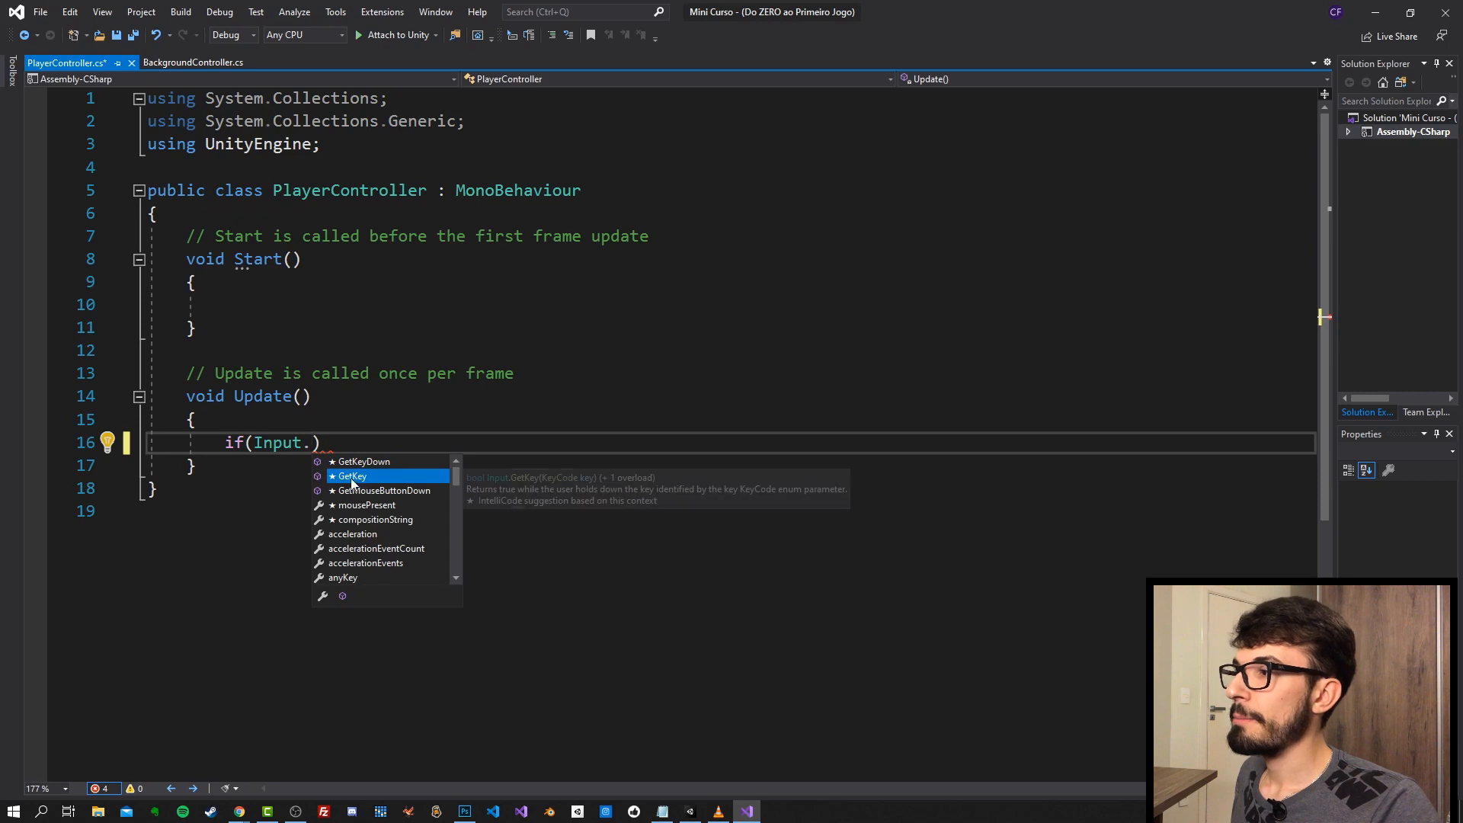
pyautogui.scroll(-5, 390, 509)
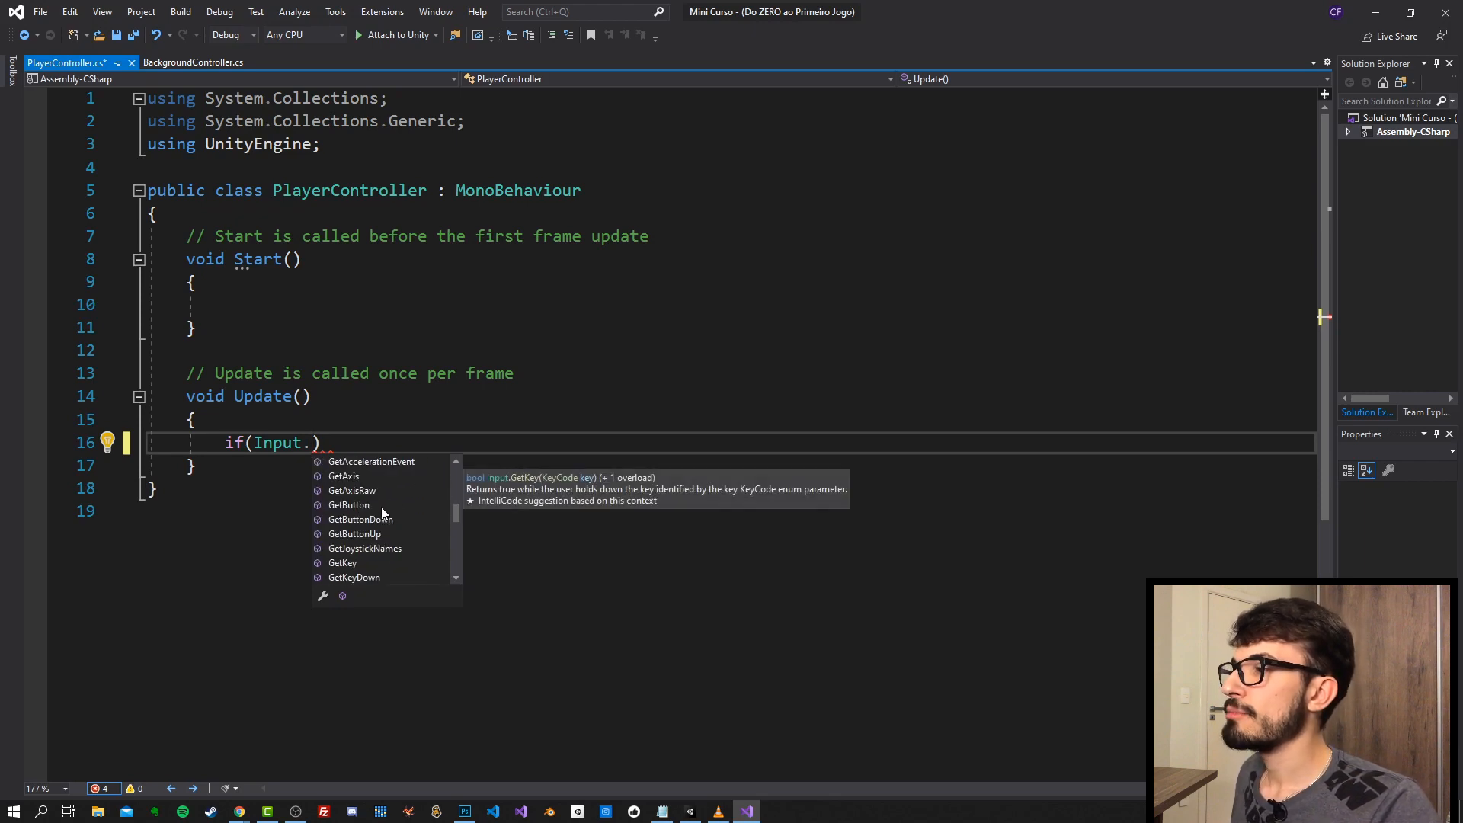
pyautogui.scroll(-4, 378, 533)
pyautogui.scroll(9, 386, 540)
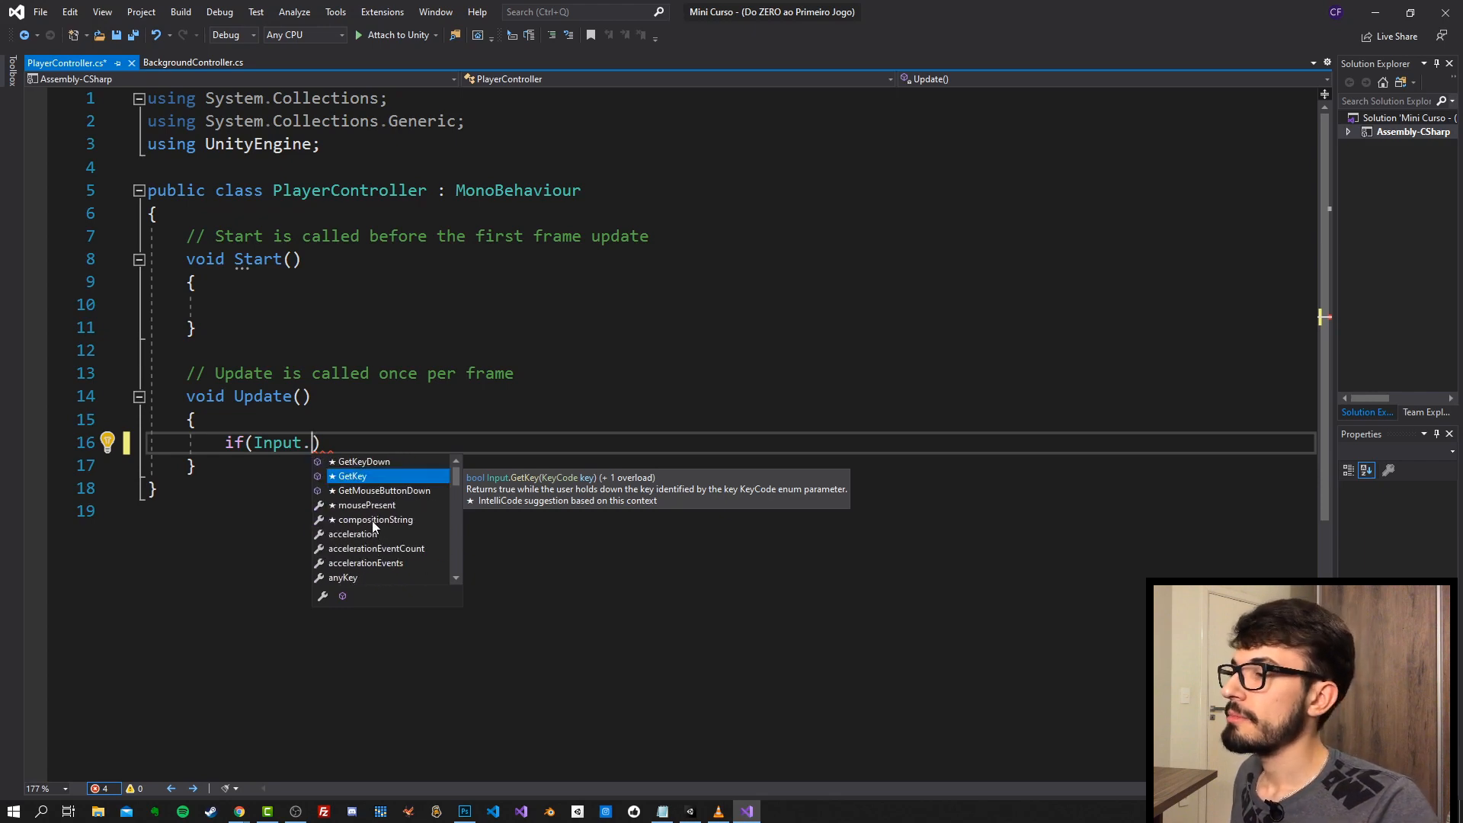
pyautogui.scroll(-5, 372, 520)
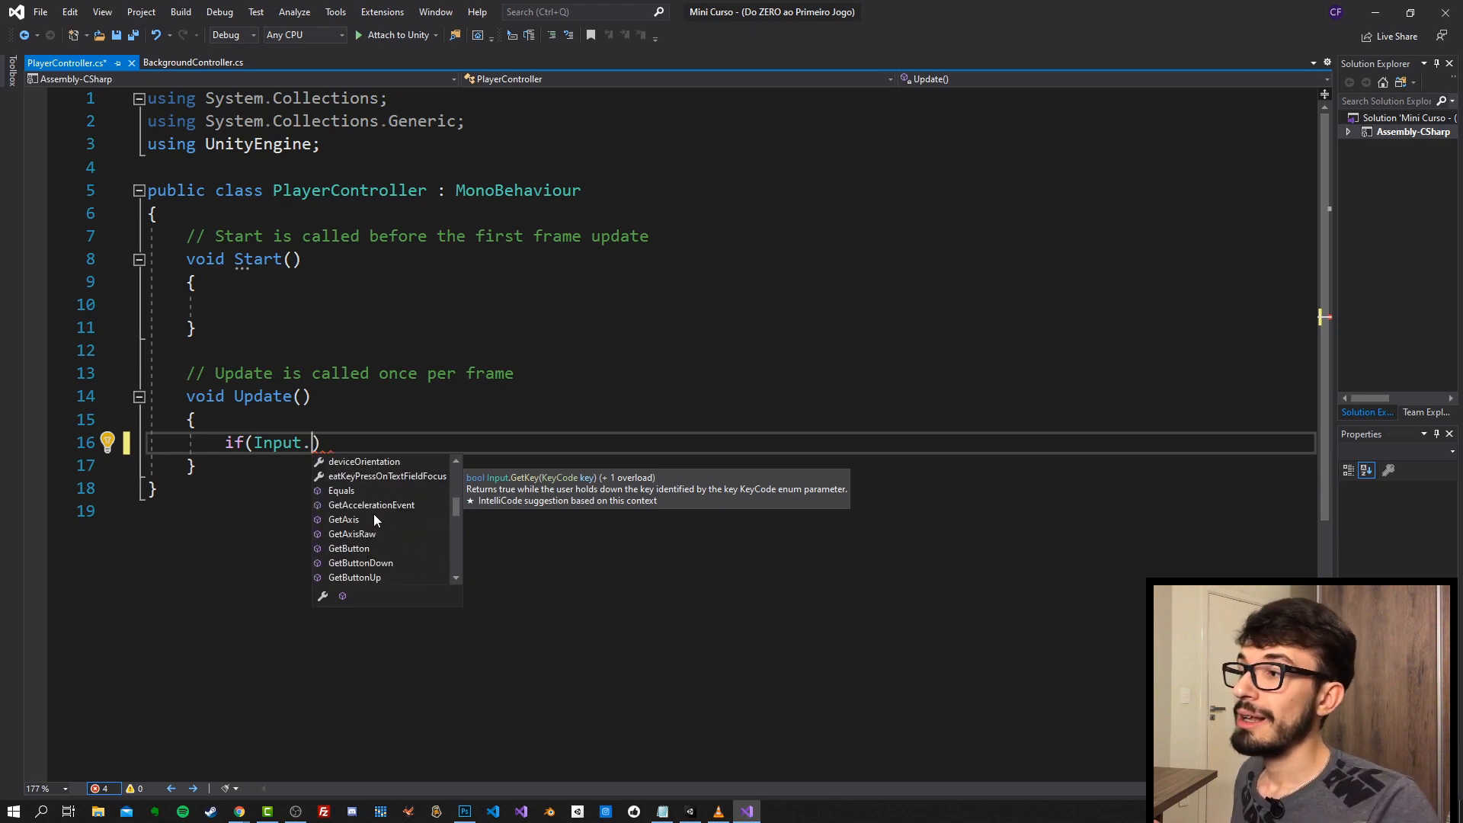
pyautogui.scroll(5, 358, 512)
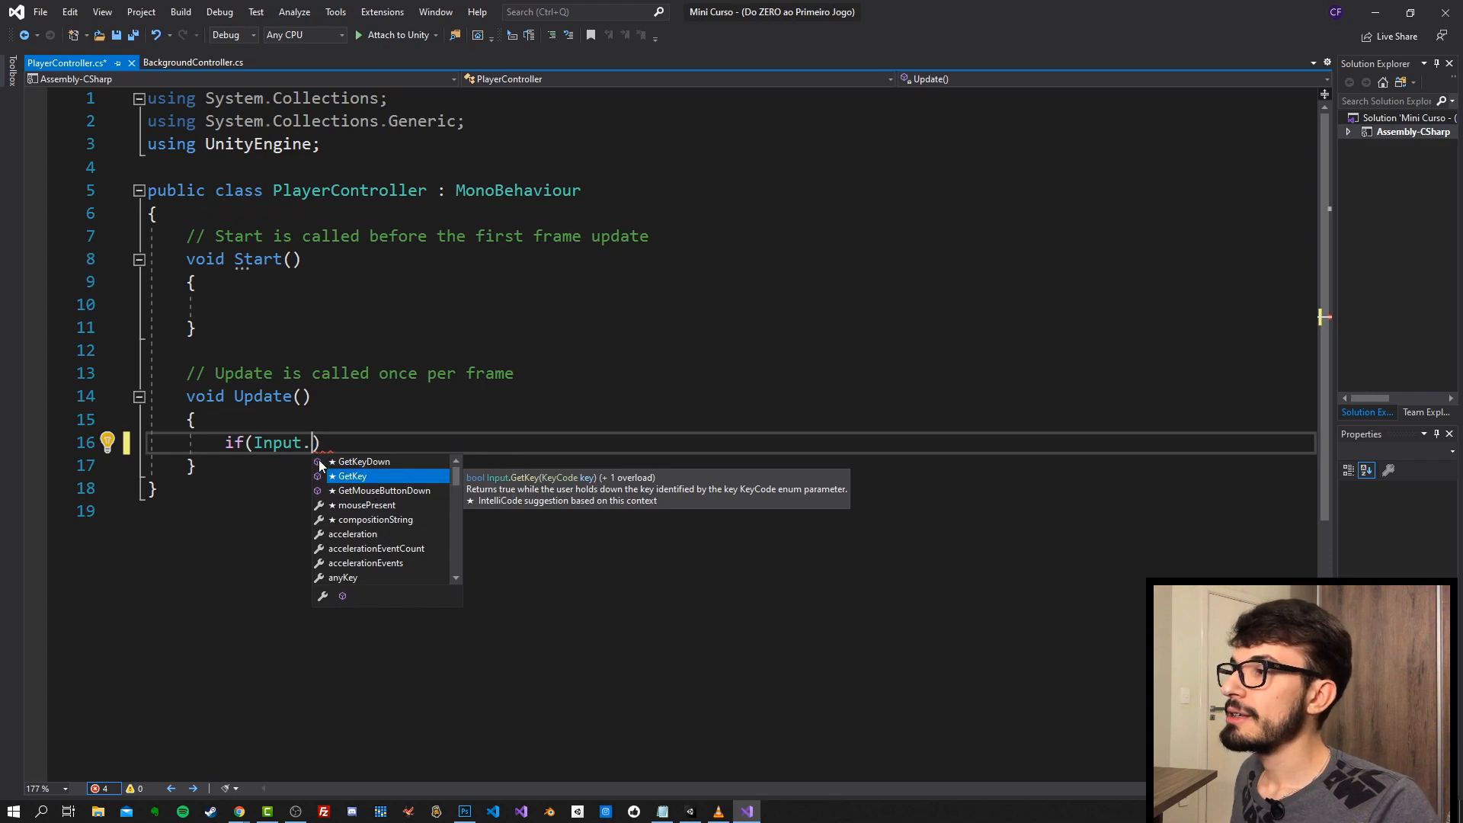
# - Complete the condition with a call to the GetKeyDown method, including its parentheses
pyautogui.click(358, 462)
pyautogui.doubleClick(372, 463)
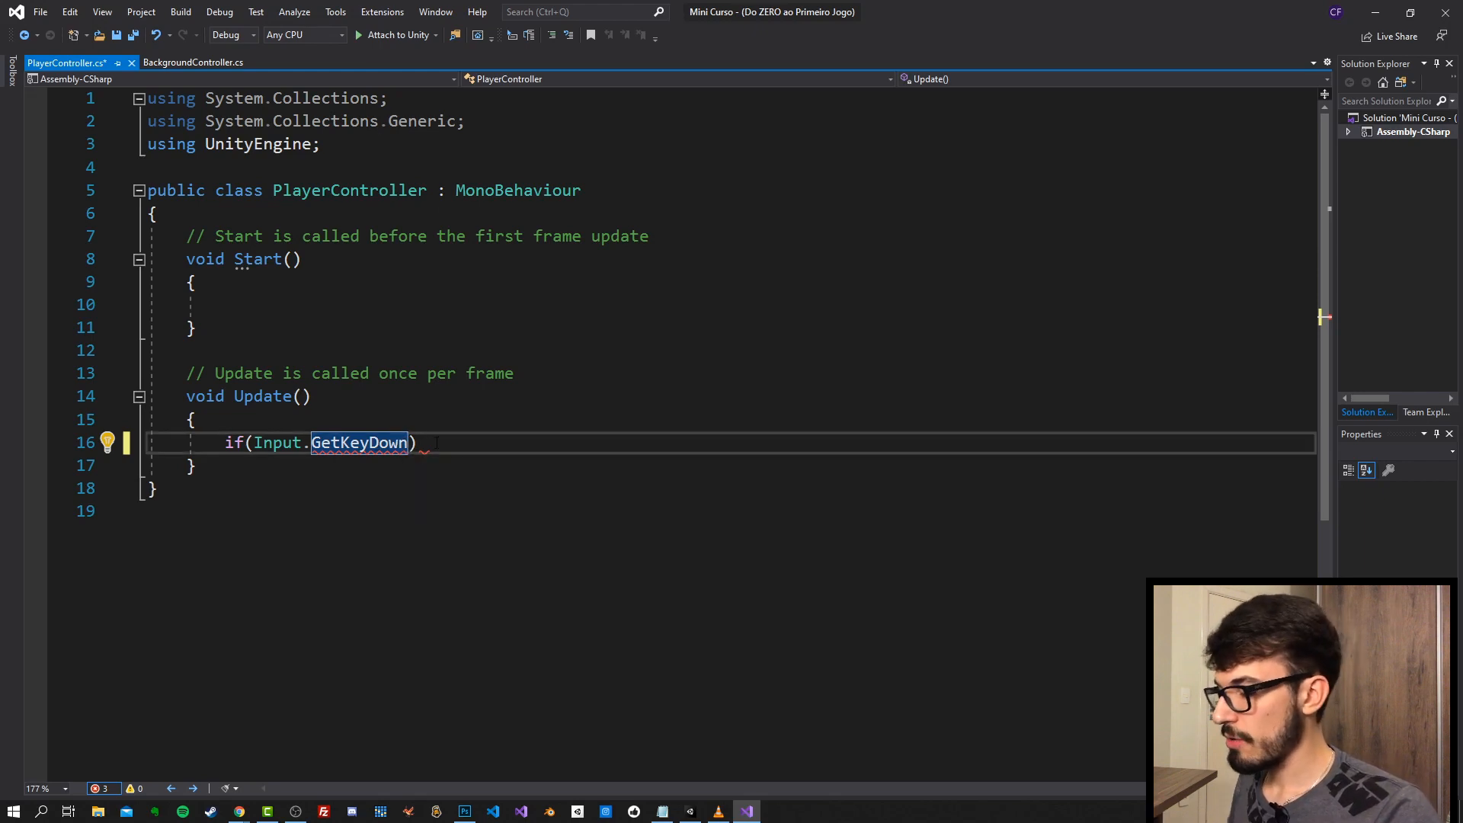
pyautogui.write('(')
pyautogui.press('Escape')
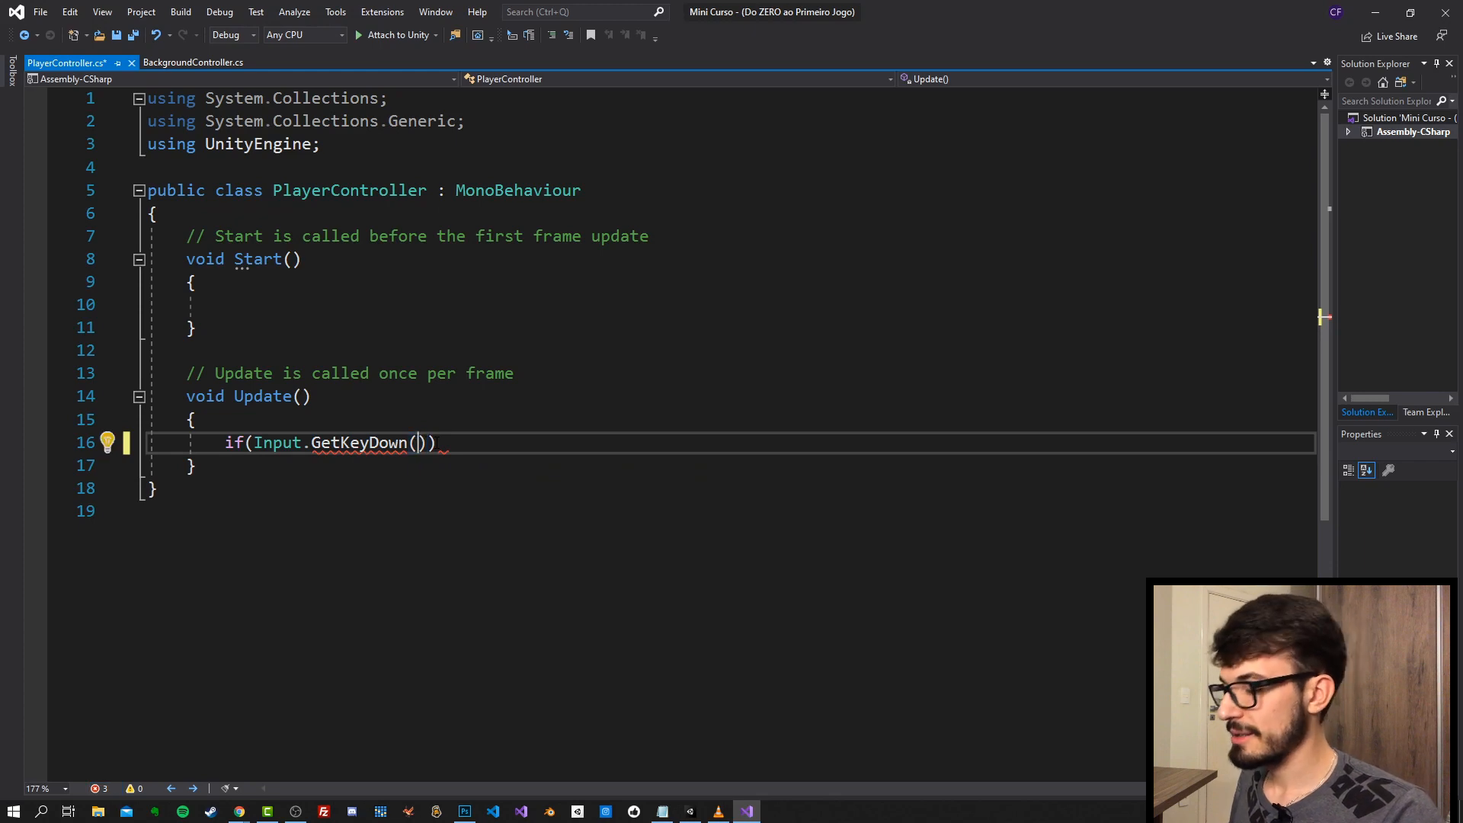
# - Pass KeyCode.Space as the GetKeyDown argument and give the if statement an empty braced body
pyautogui.write('KeyC')
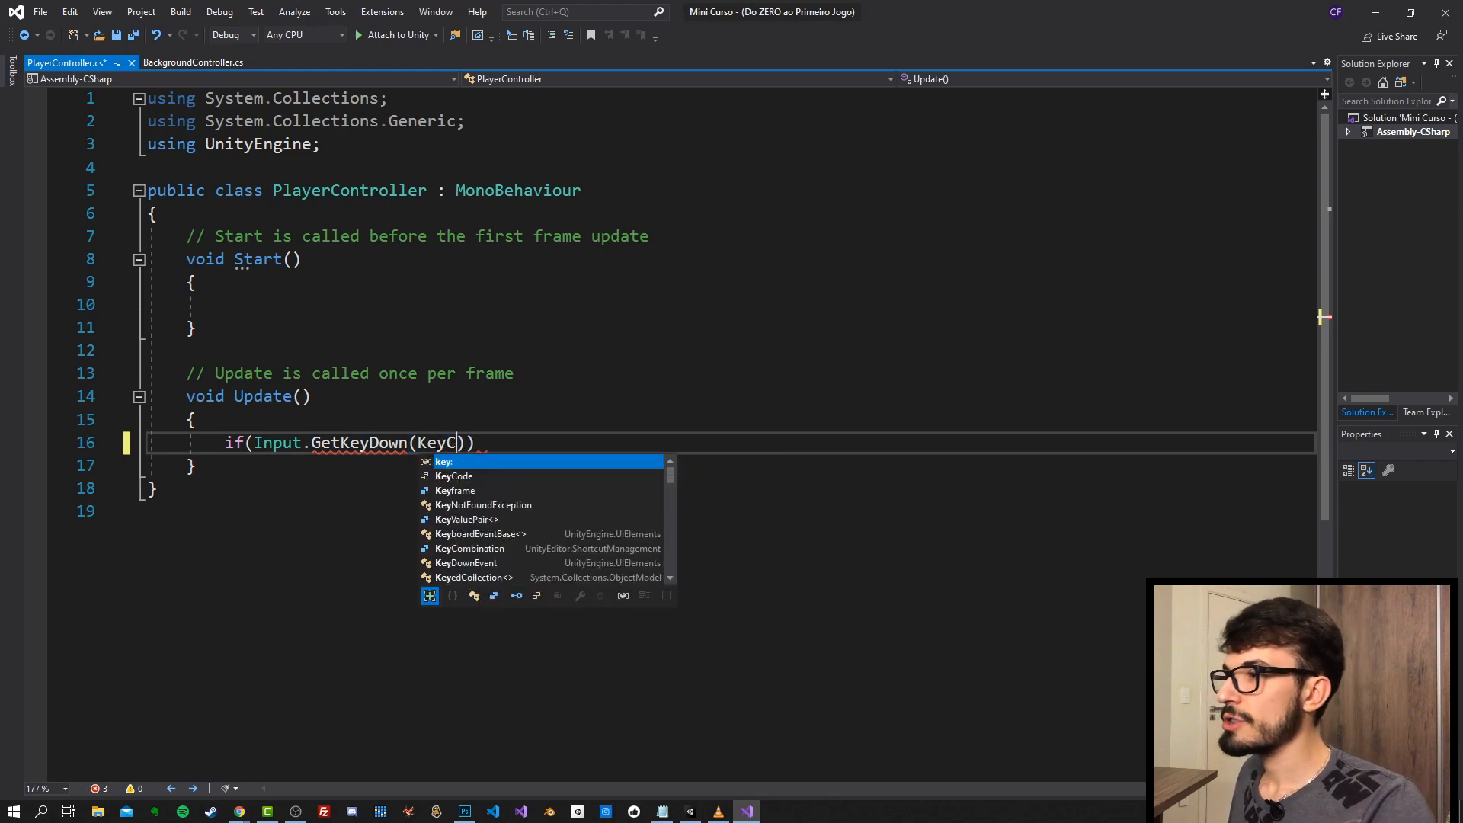
pyautogui.write('ode.')
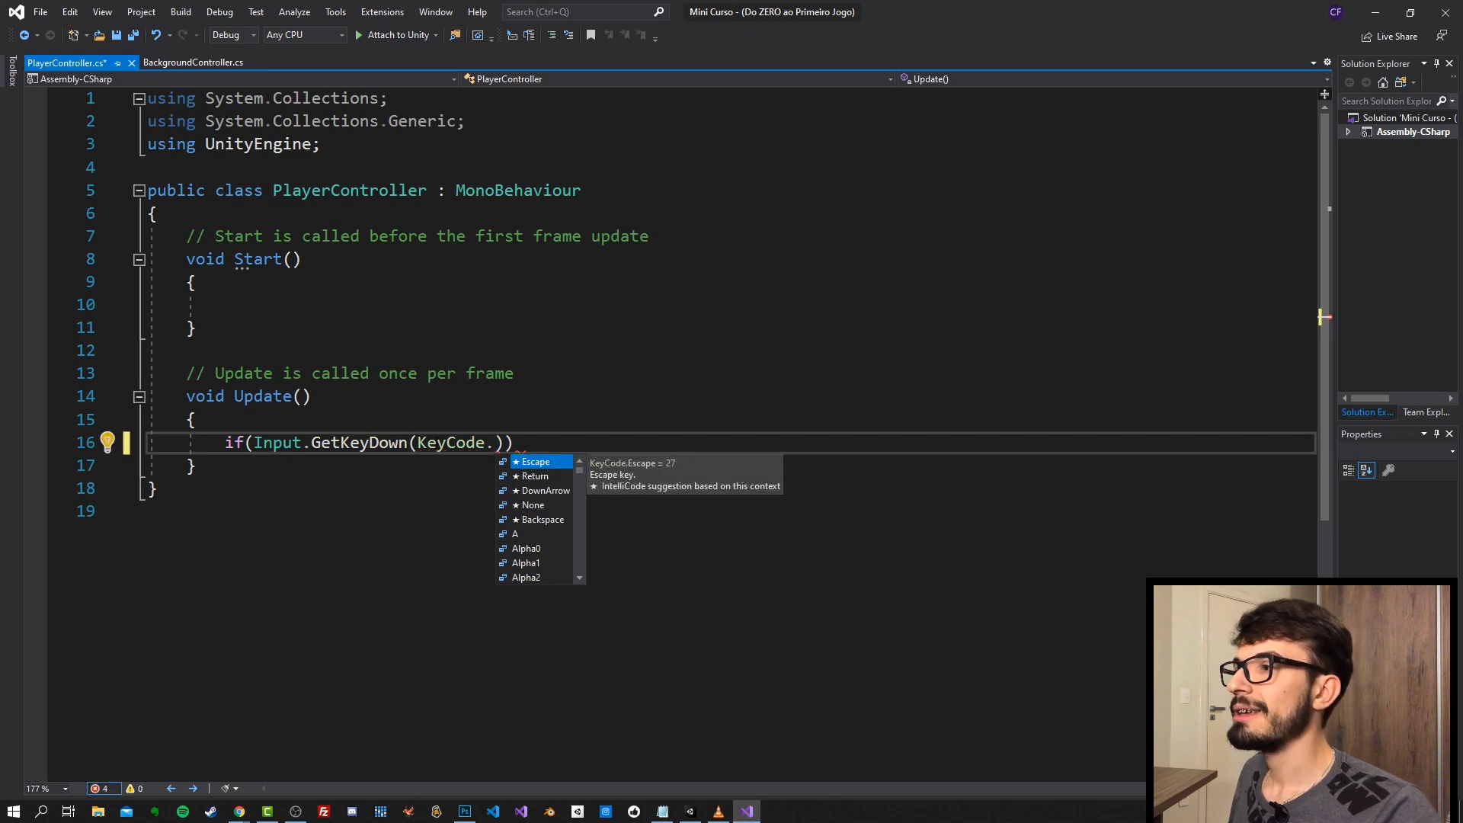
pyautogui.scroll(-12, 537, 486)
pyautogui.scroll(12, 540, 526)
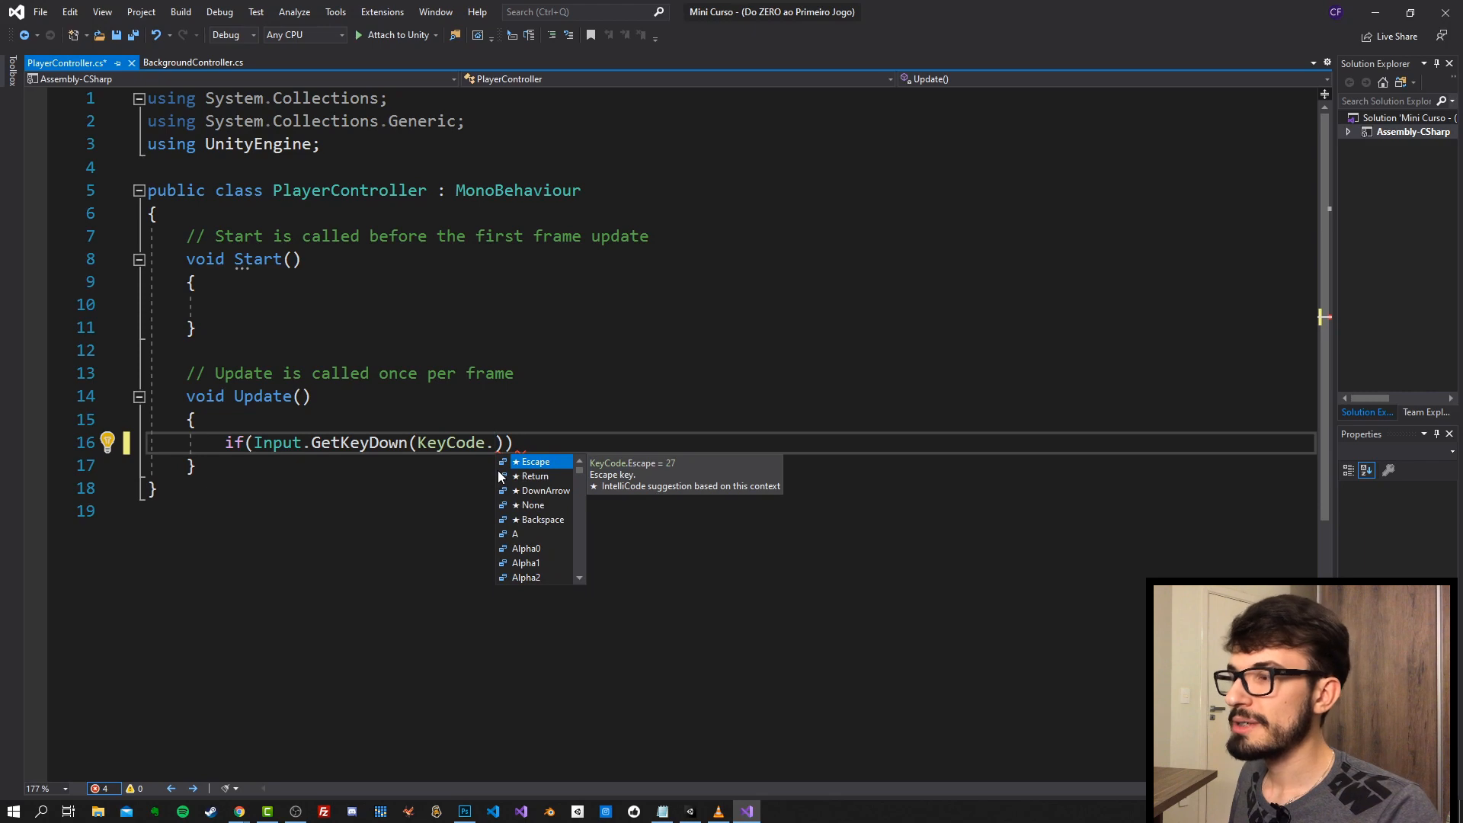
pyautogui.write('space')
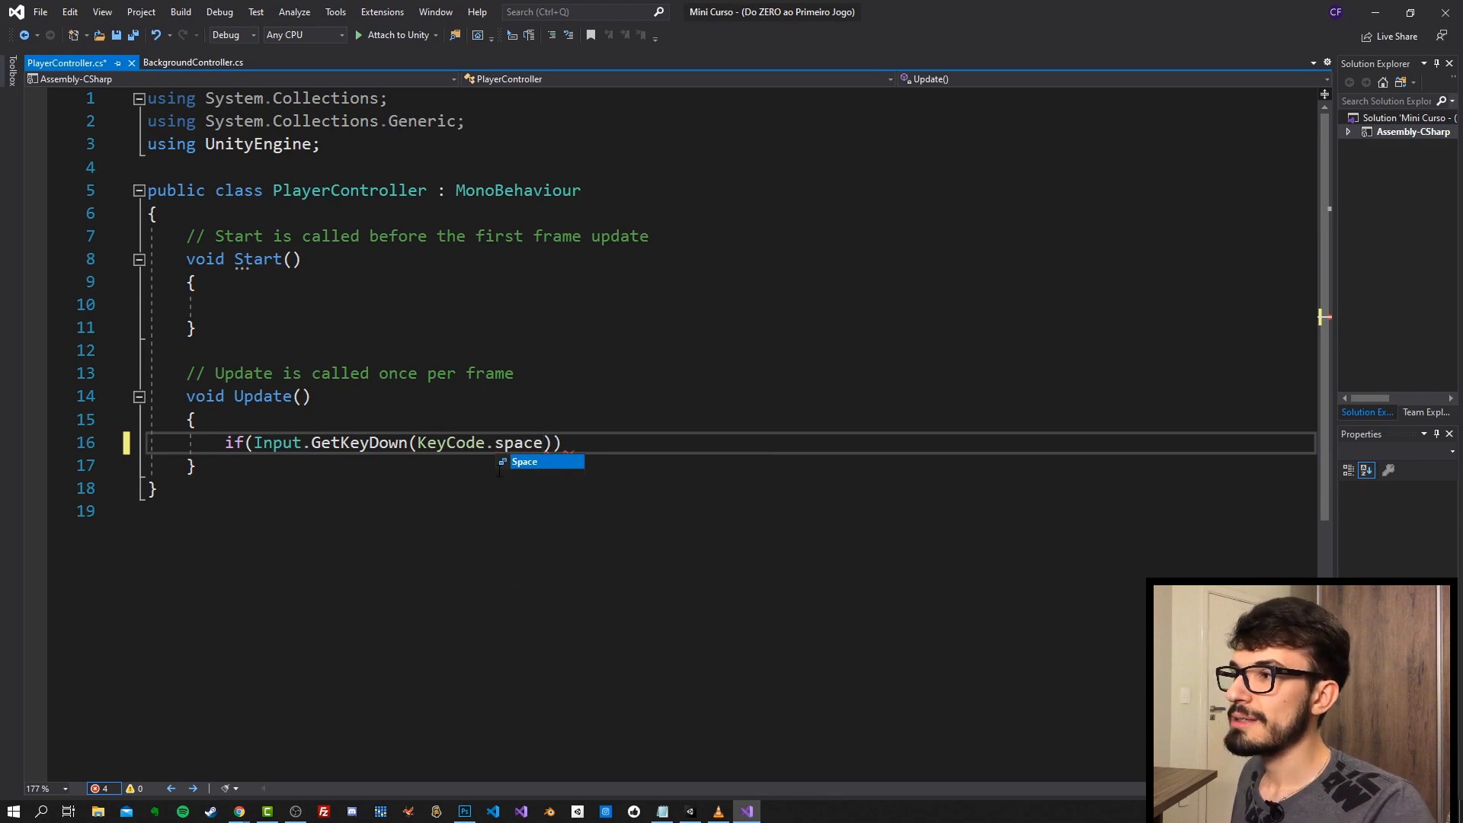
pyautogui.press('Tab')
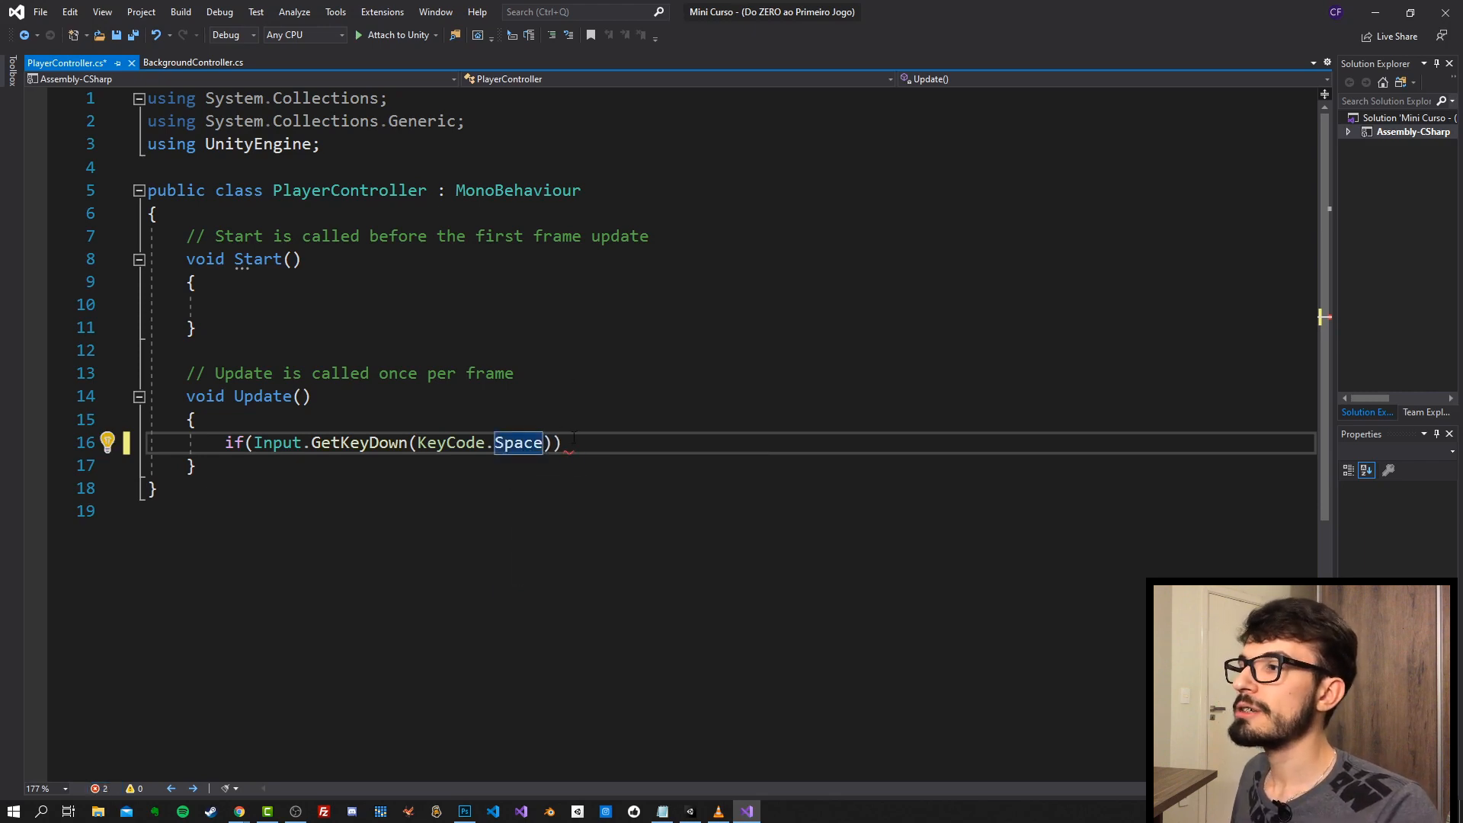
pyautogui.press('End')
pyautogui.write('{')
pyautogui.press('Return')
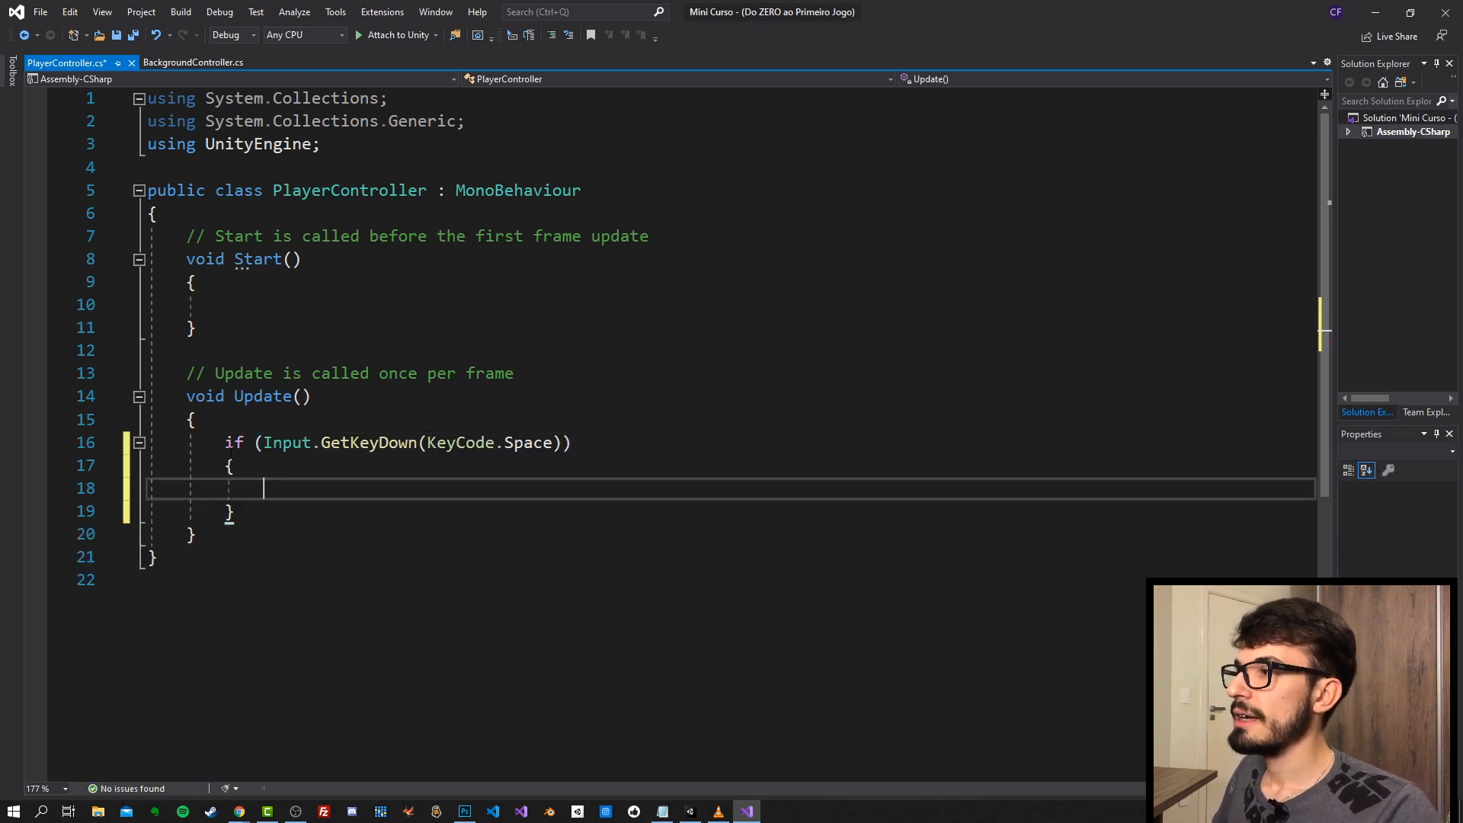
# - Highlight the if condition and its braces for review, and place the cursor inside the empty body
pyautogui.moveTo(225, 442); pyautogui.dragTo(577, 439)
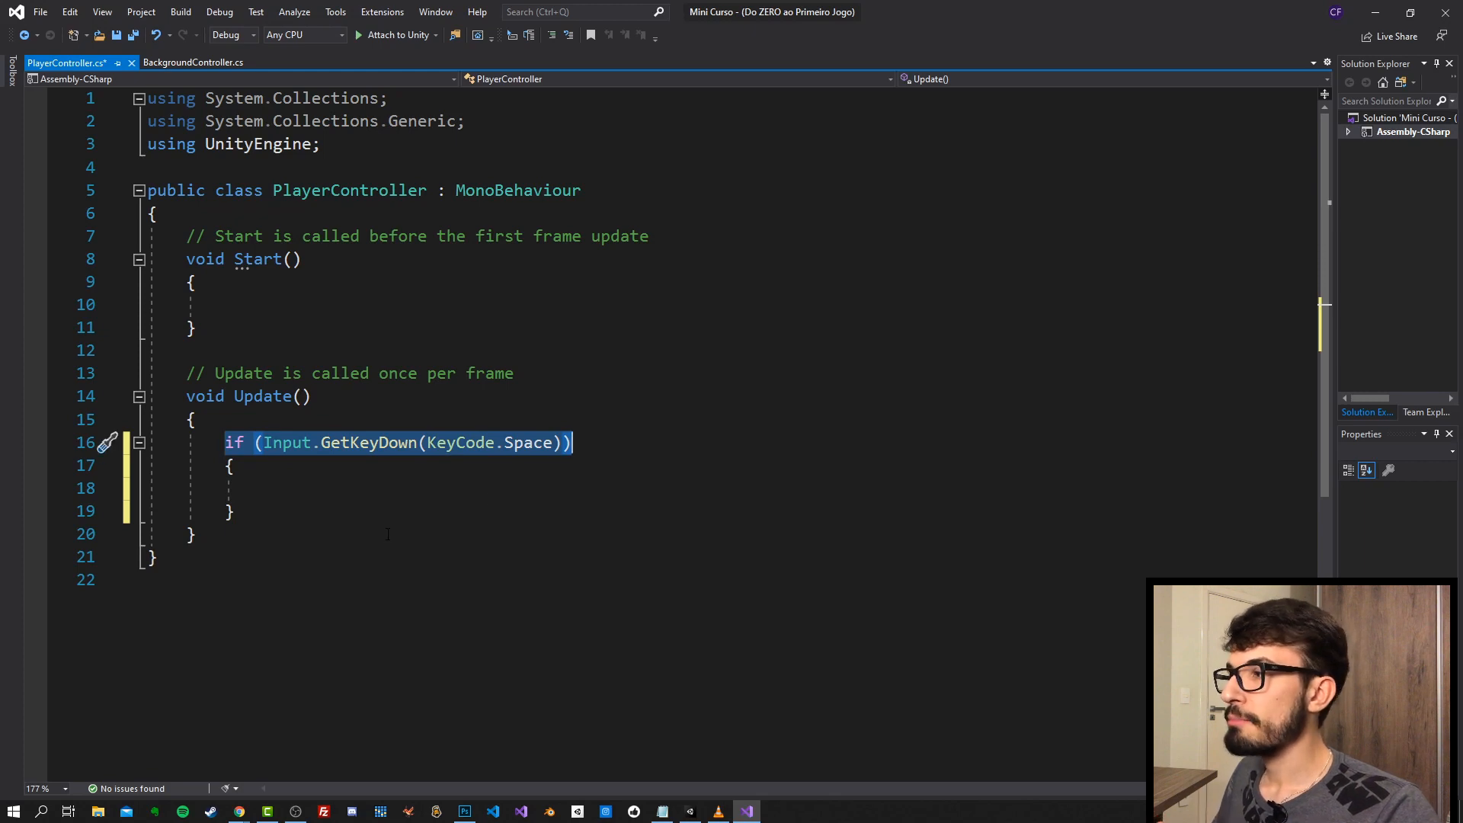
pyautogui.click(235, 465)
pyautogui.click(226, 465)
pyautogui.moveTo(226, 465); pyautogui.dragTo(235, 511)
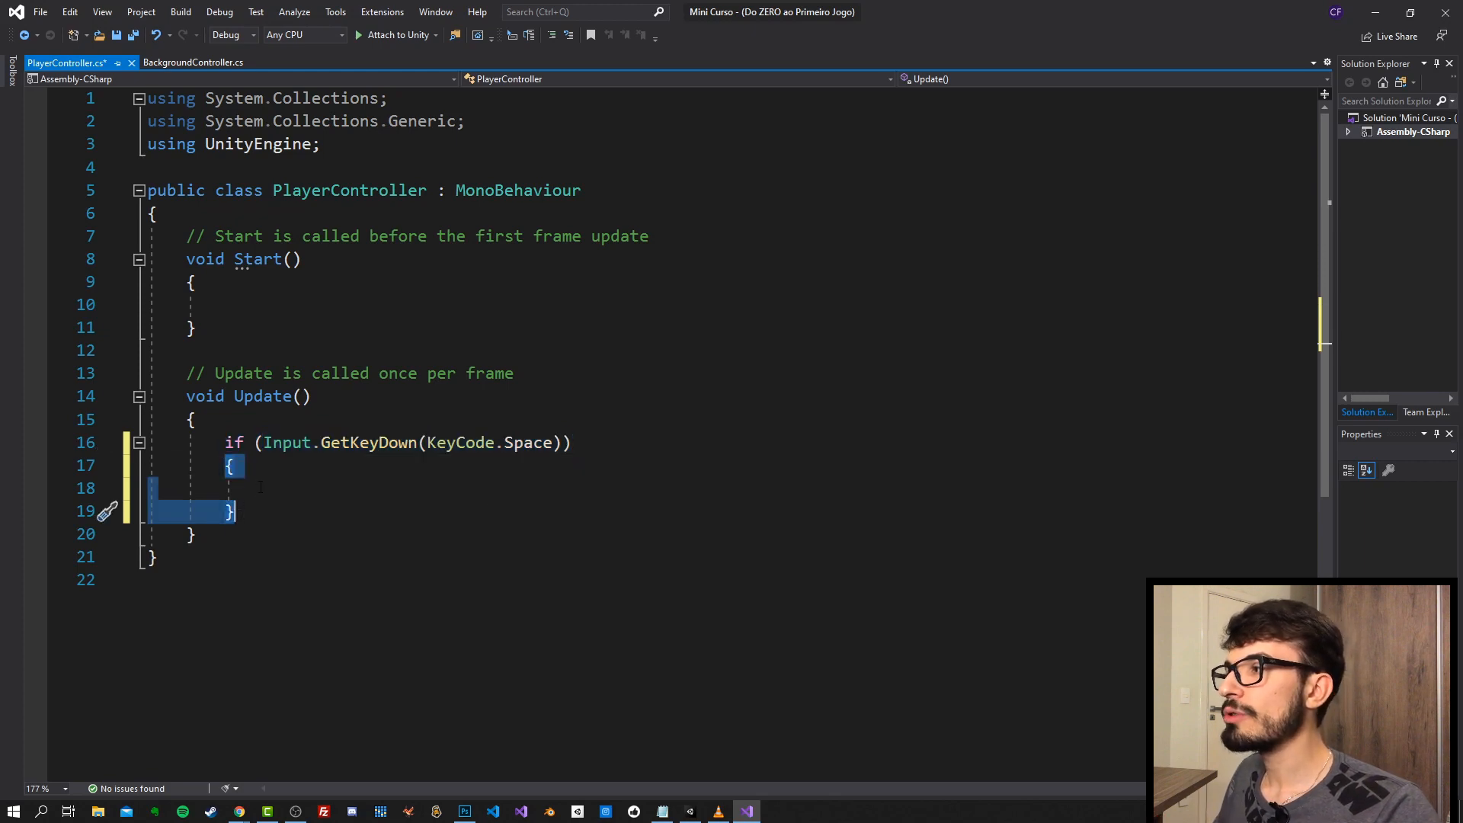
pyautogui.click(261, 495)
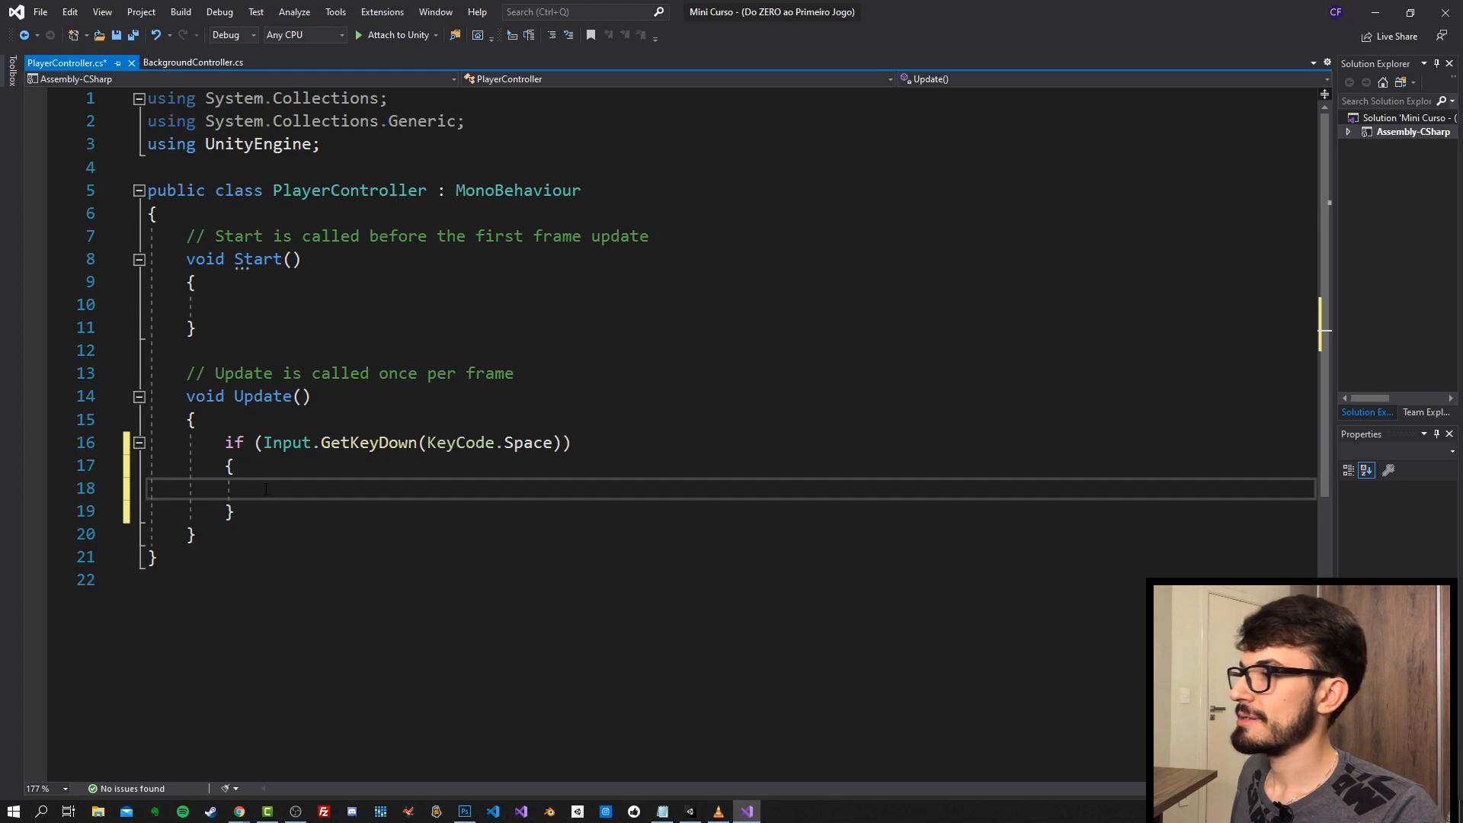
pyautogui.press('Tab')
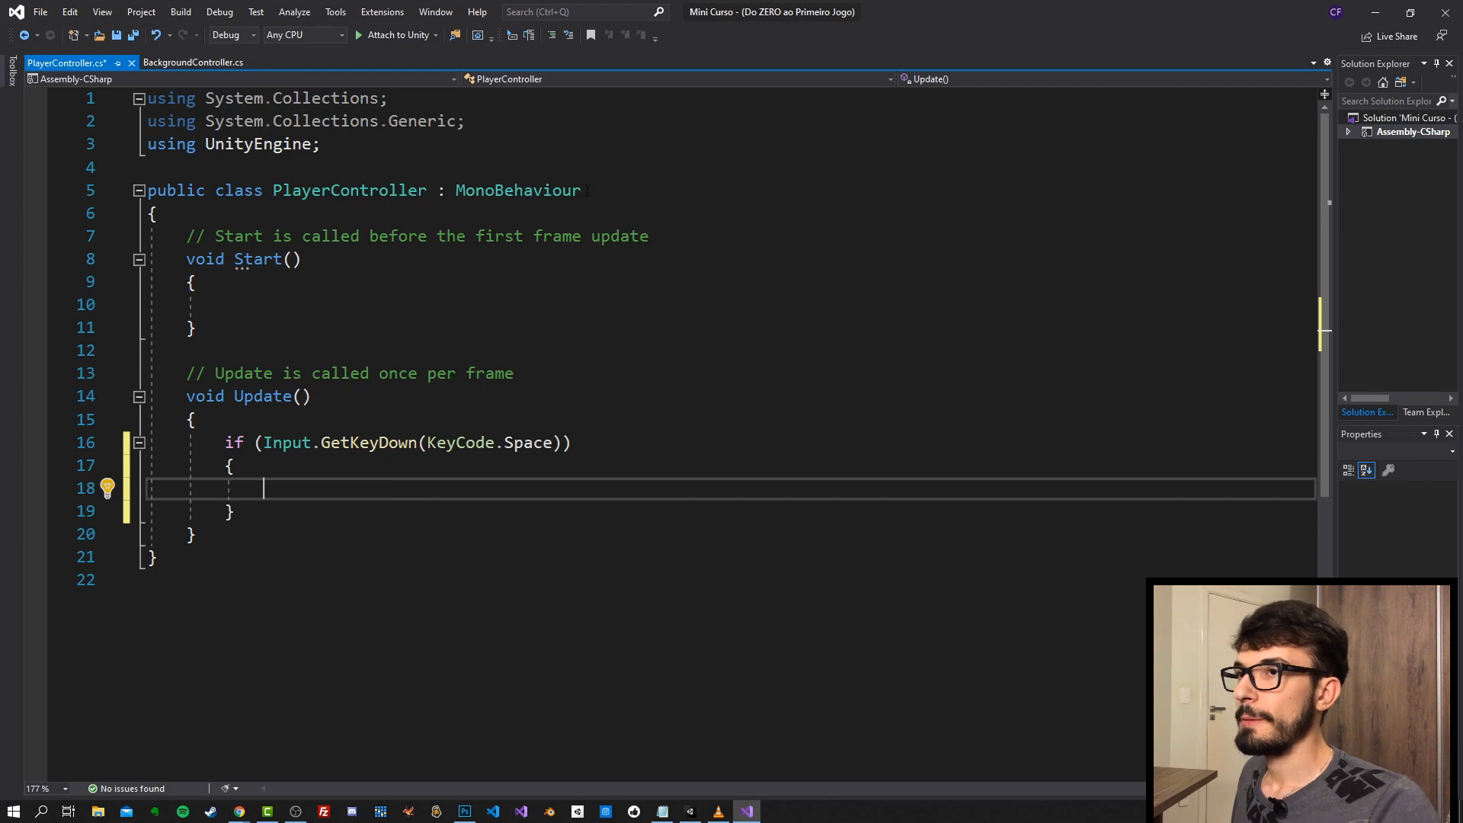
# - Select the Player object in Unity and arrange the Visual Studio window so the Inspector shows beside the code
pyautogui.click(1374, 13)
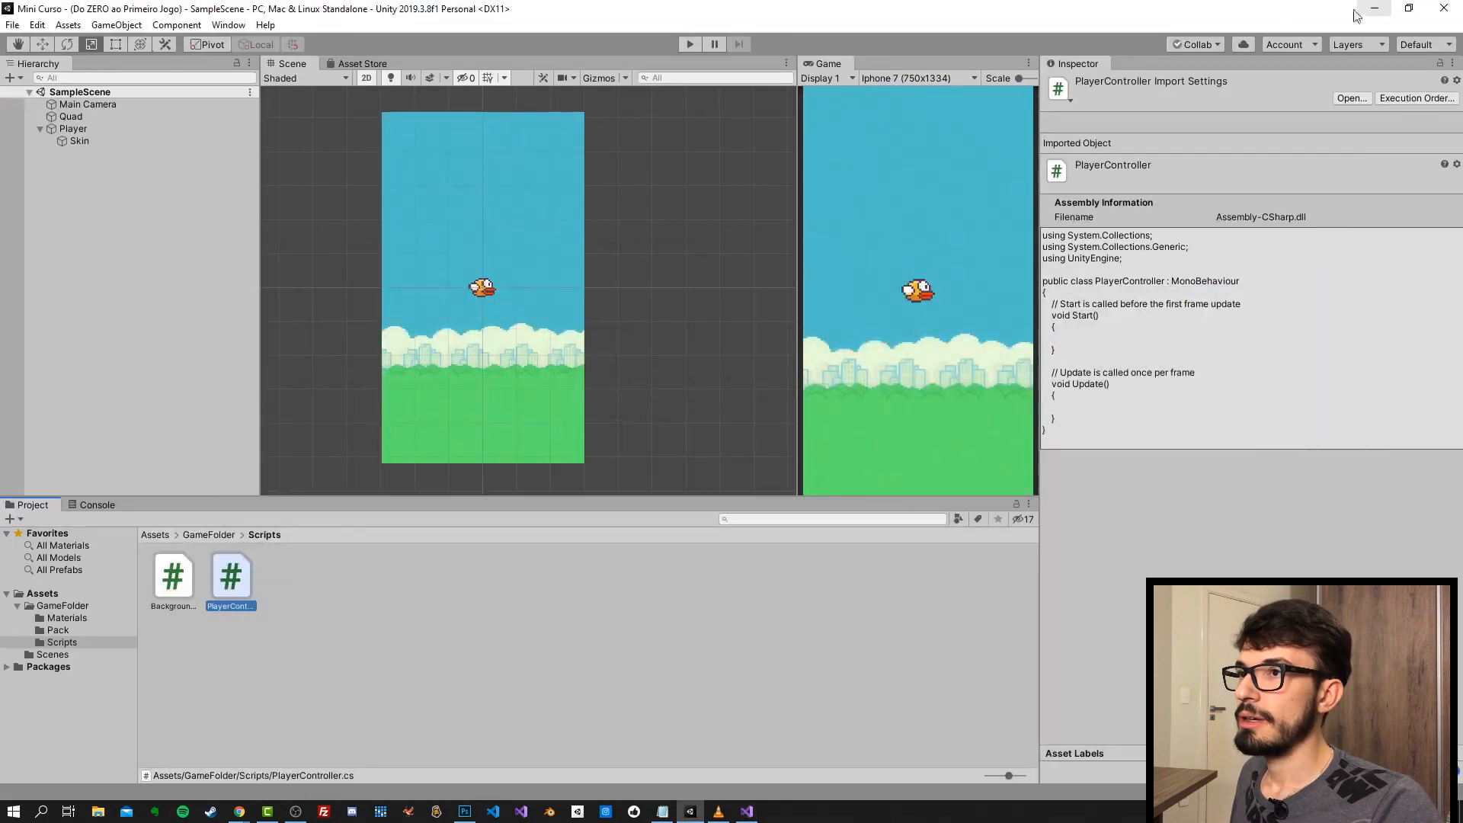
pyautogui.click(90, 129)
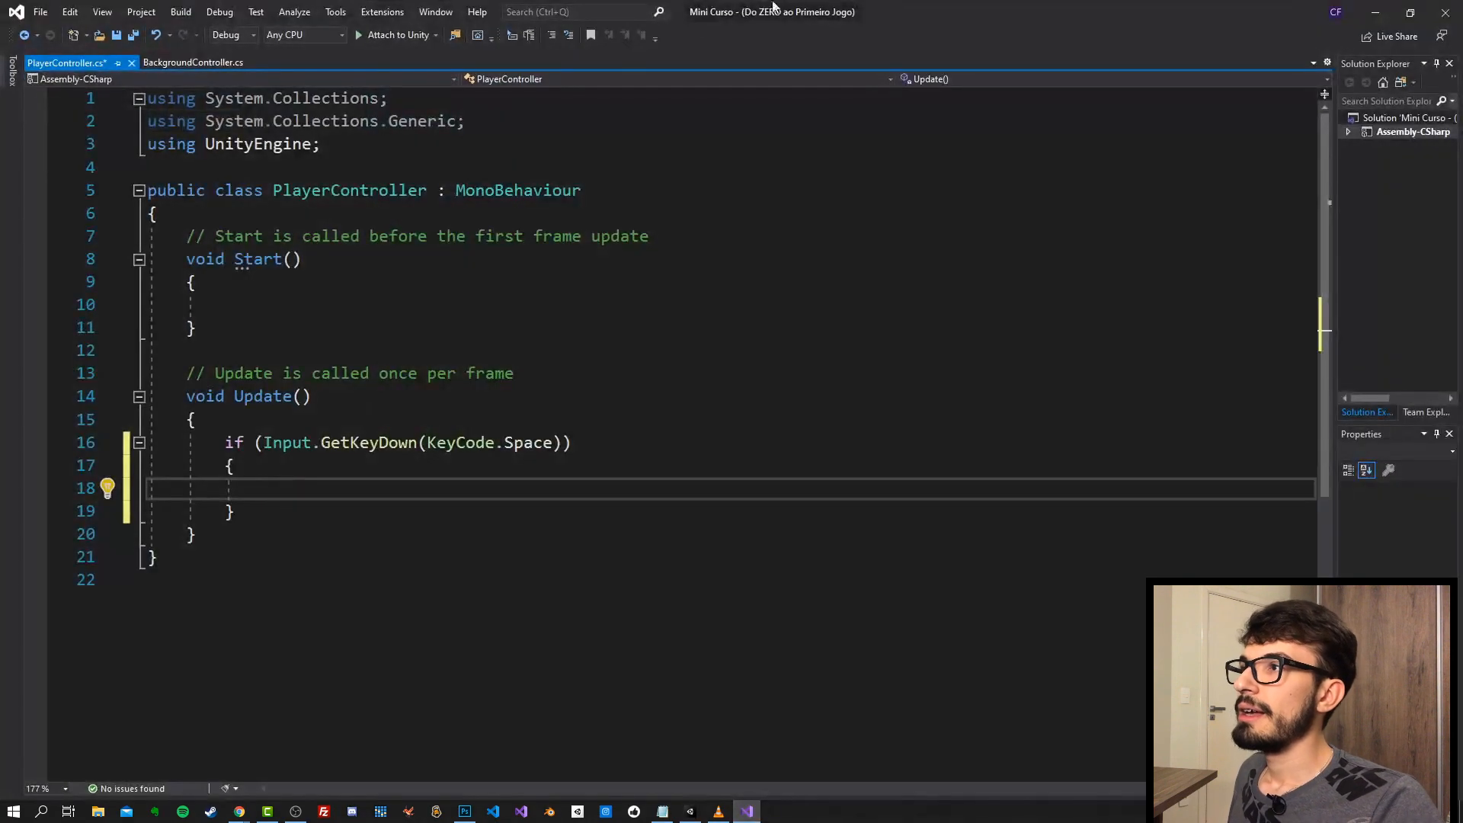
pyautogui.moveTo(774, 8); pyautogui.dragTo(596, 59)
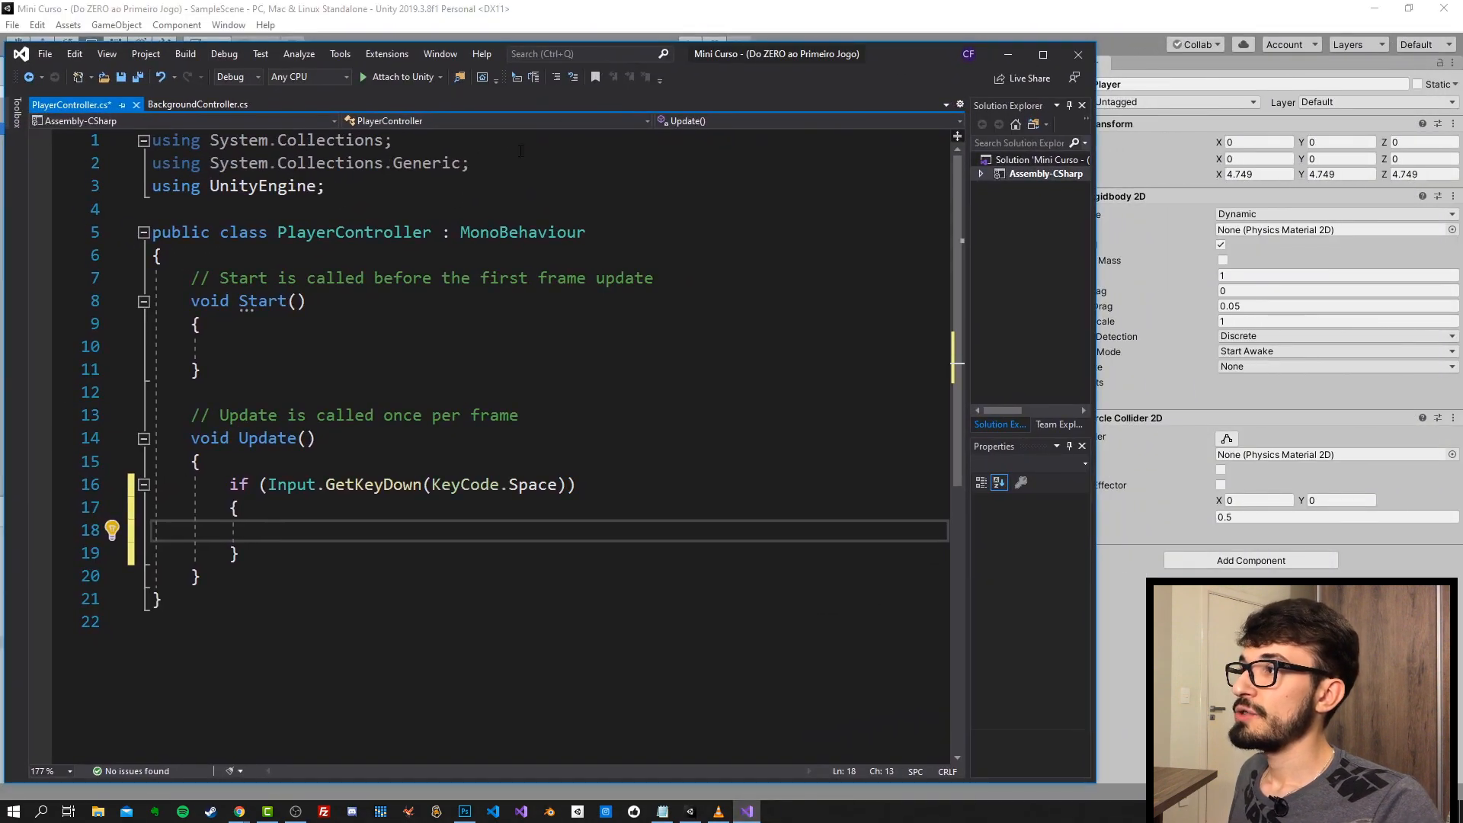
# - Declare a Rigidbody2D field named rb at the top of the PlayerController class, uncover the full Inspector beside the code, and save the script
pyautogui.click(327, 257)
pyautogui.press('Return')
pyautogui.press('Return')
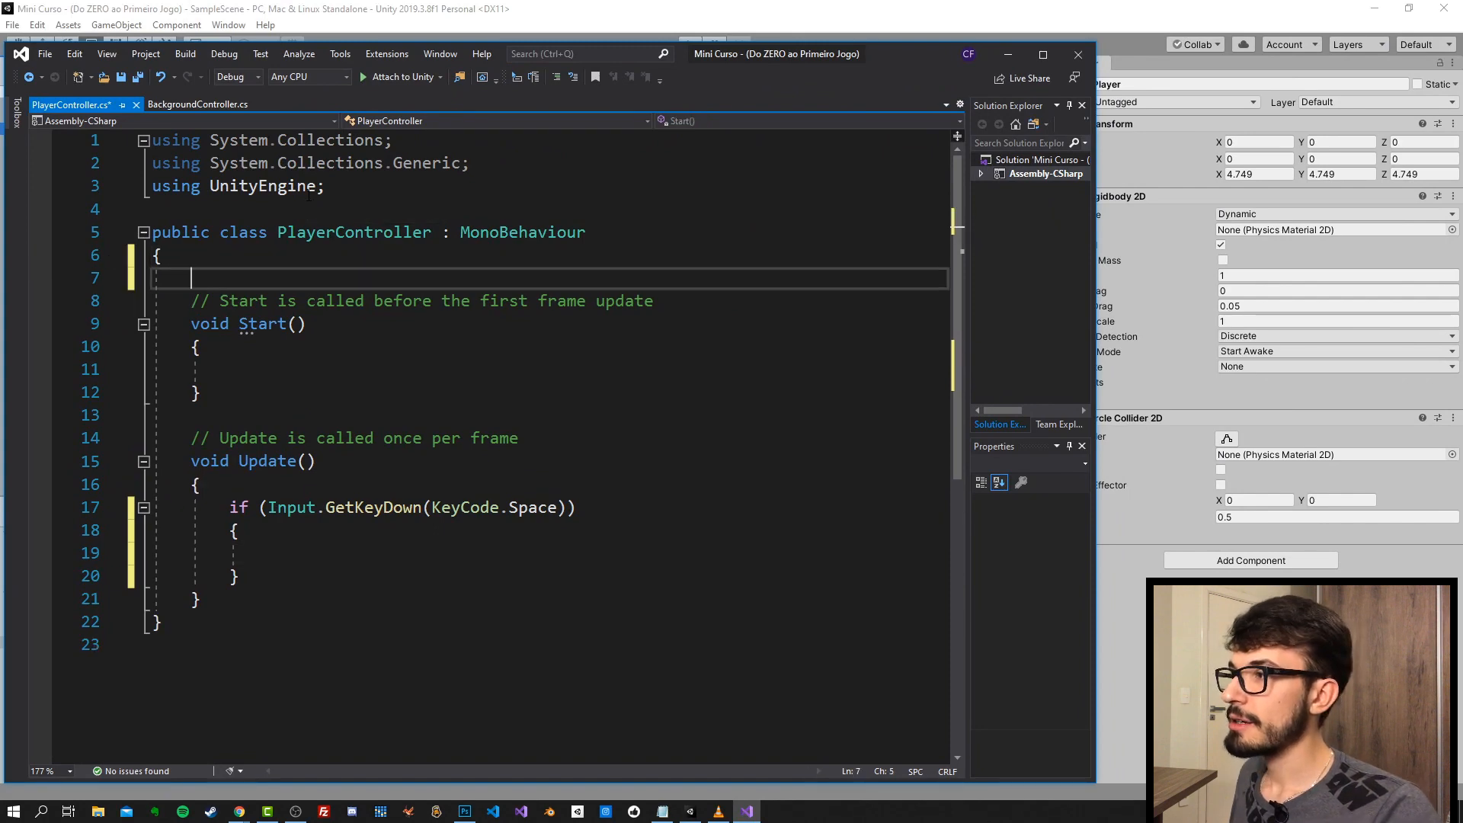
pyautogui.press('Up')
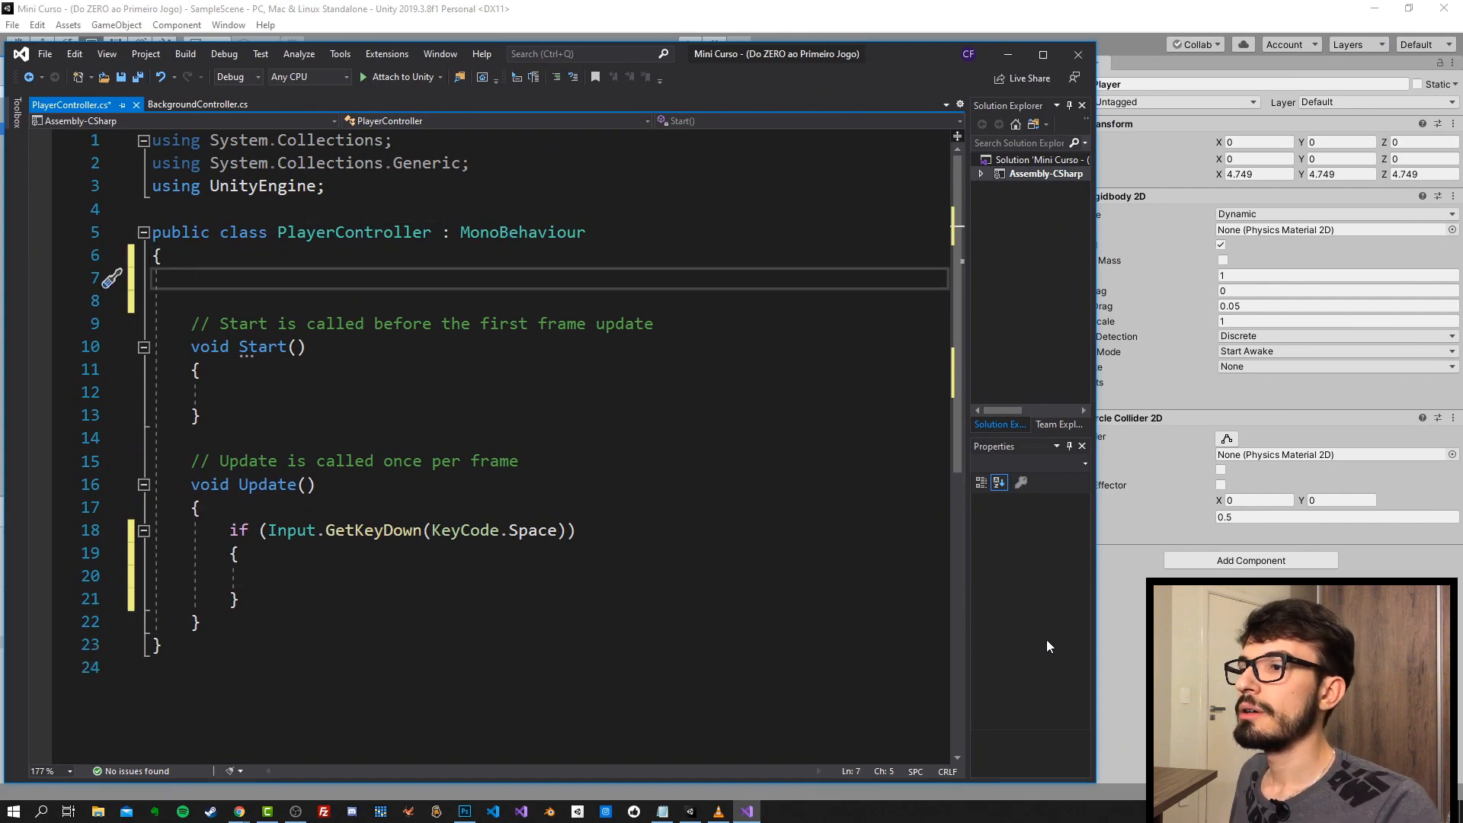
pyautogui.moveTo(1097, 631); pyautogui.dragTo(1043, 631)
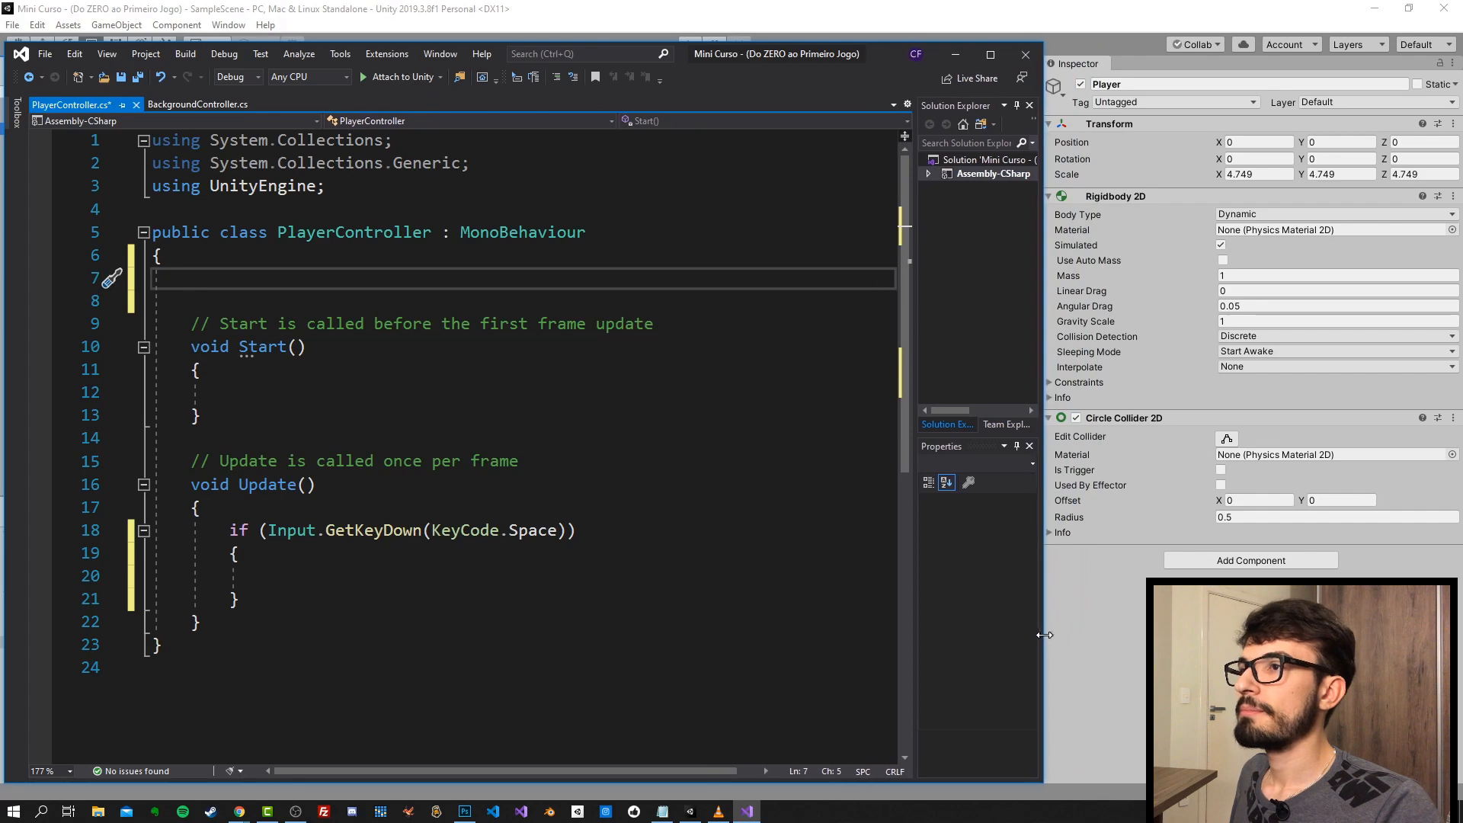
pyautogui.write('Rigi')
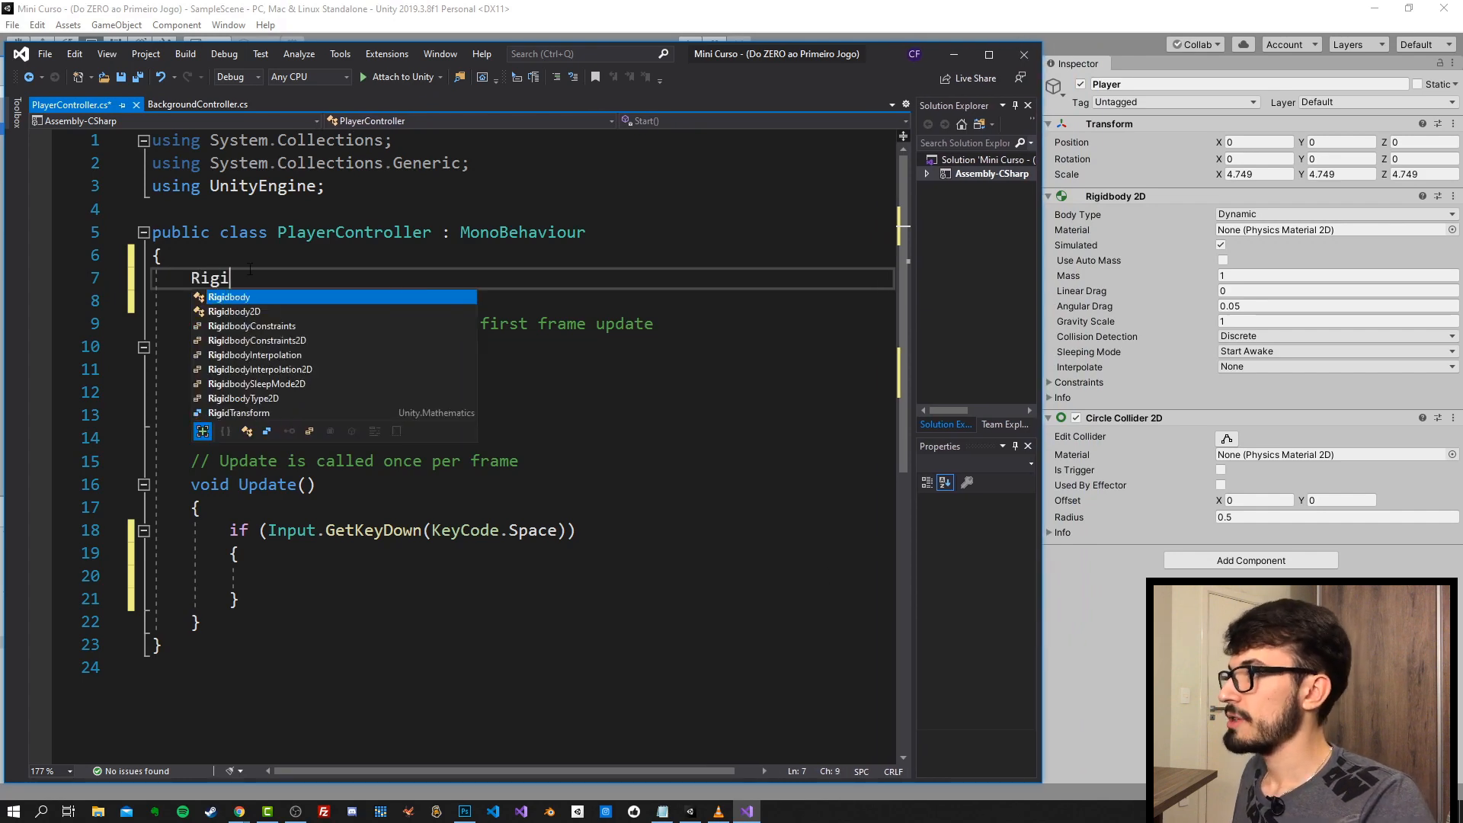
pyautogui.write('dbody2D rb;')
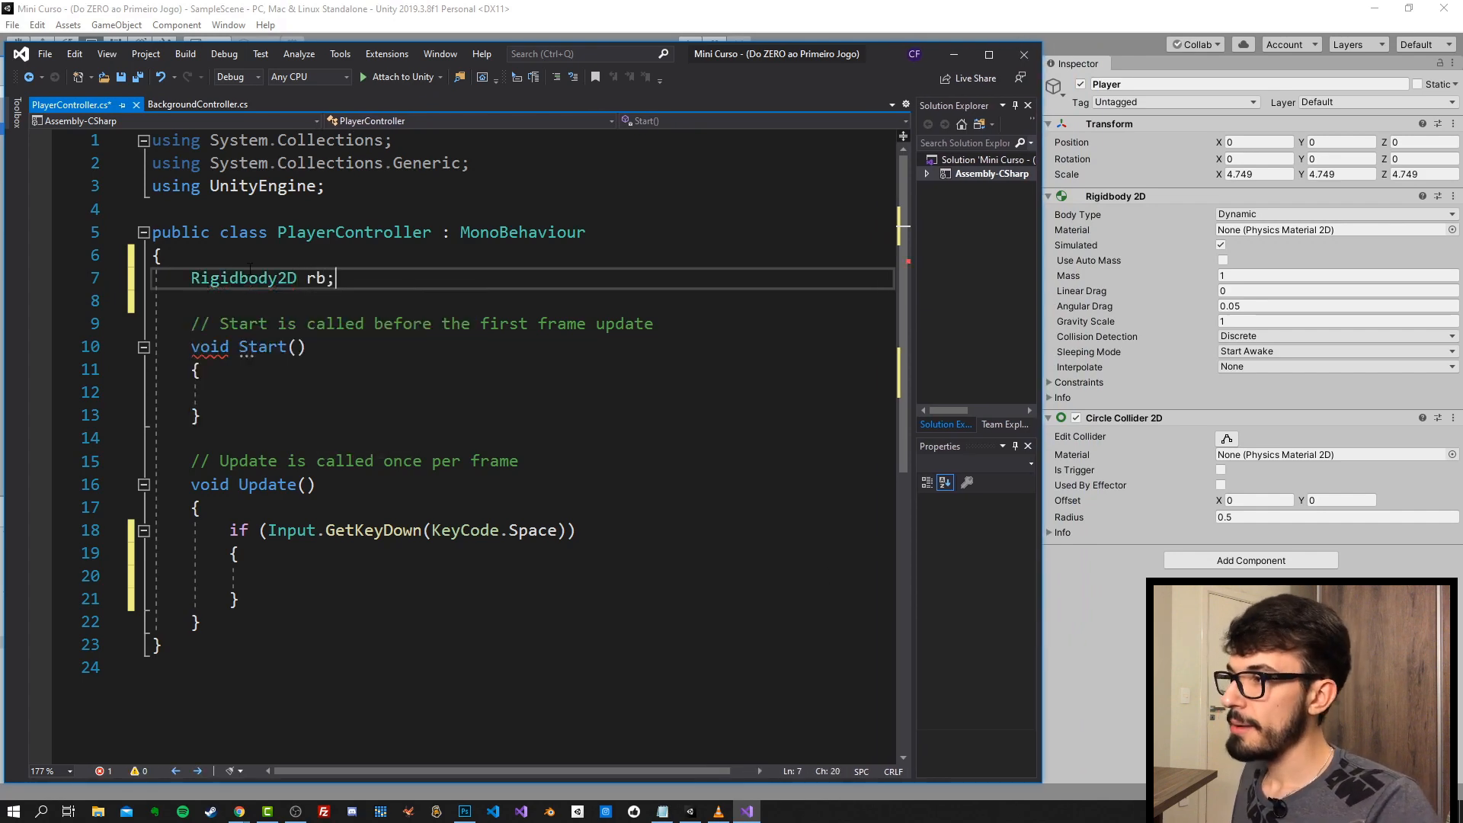
pyautogui.press('Left')
pyautogui.hotkey('ctrl', 's')
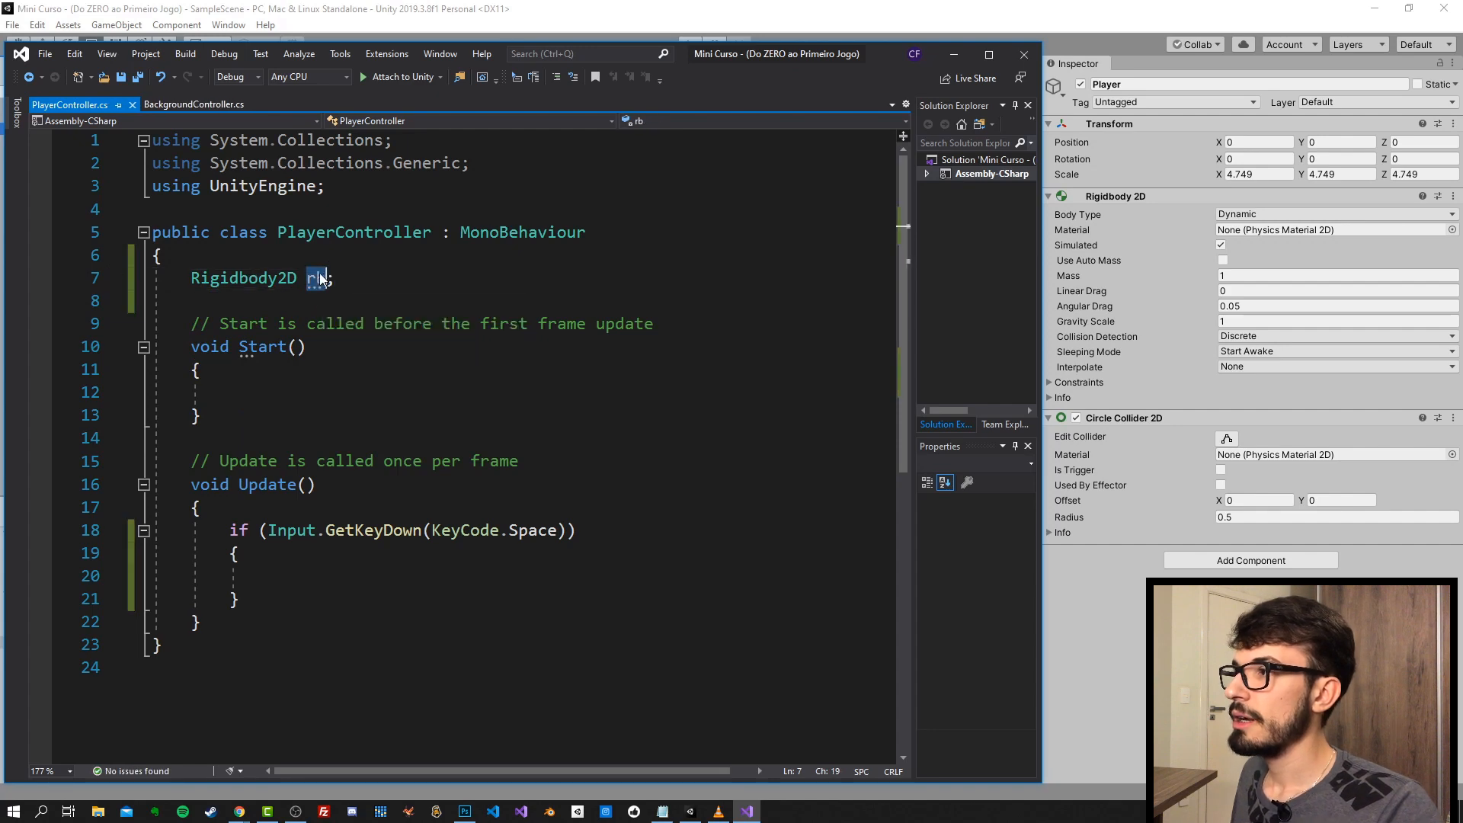
# - In Start, assign rb with GetComponent<Rigidbody2D>(), and highlight the variable and the component type for review
pyautogui.click(276, 390)
pyautogui.write('rb')
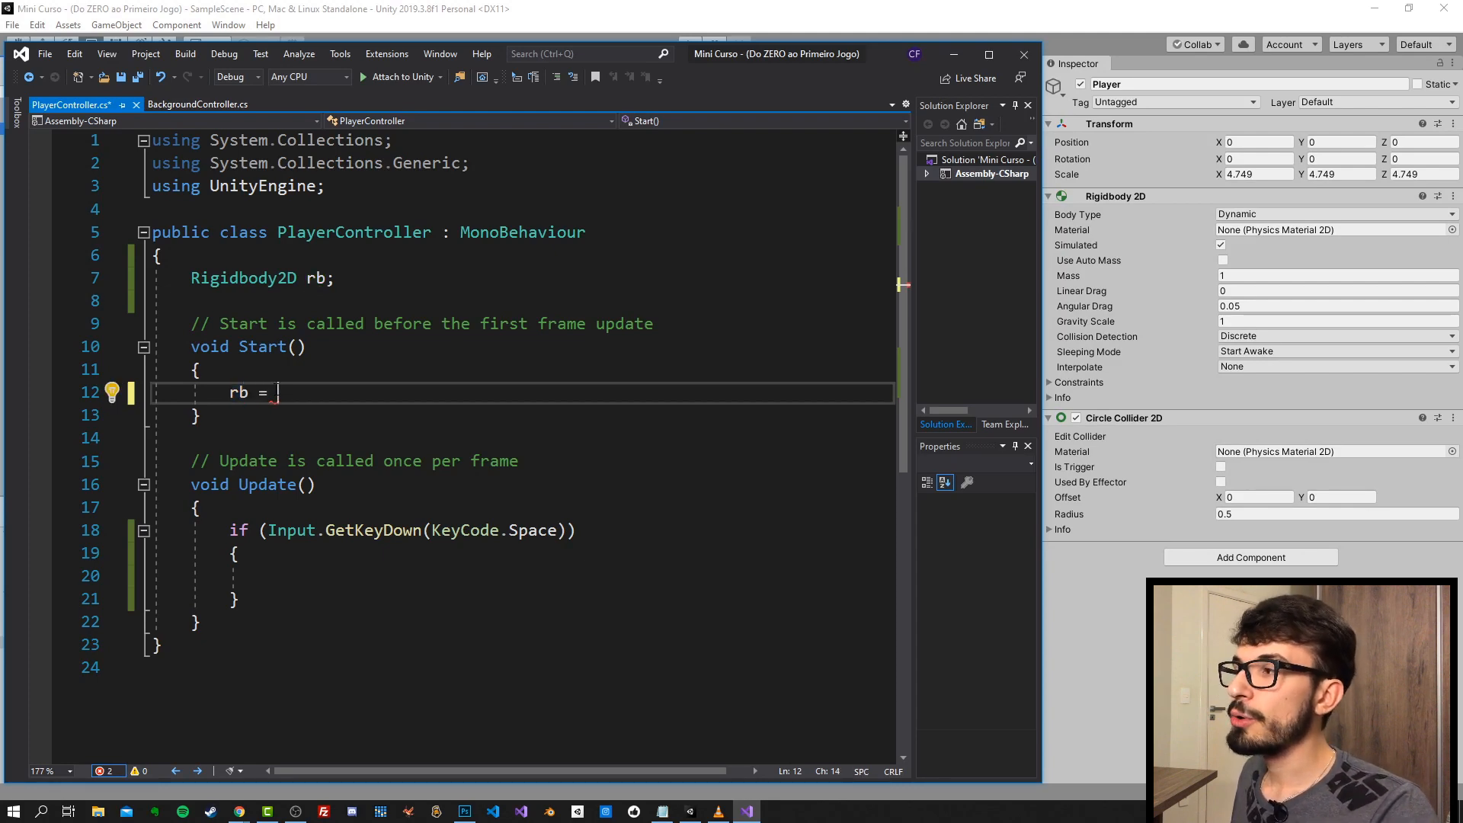
pyautogui.write(' = Get')
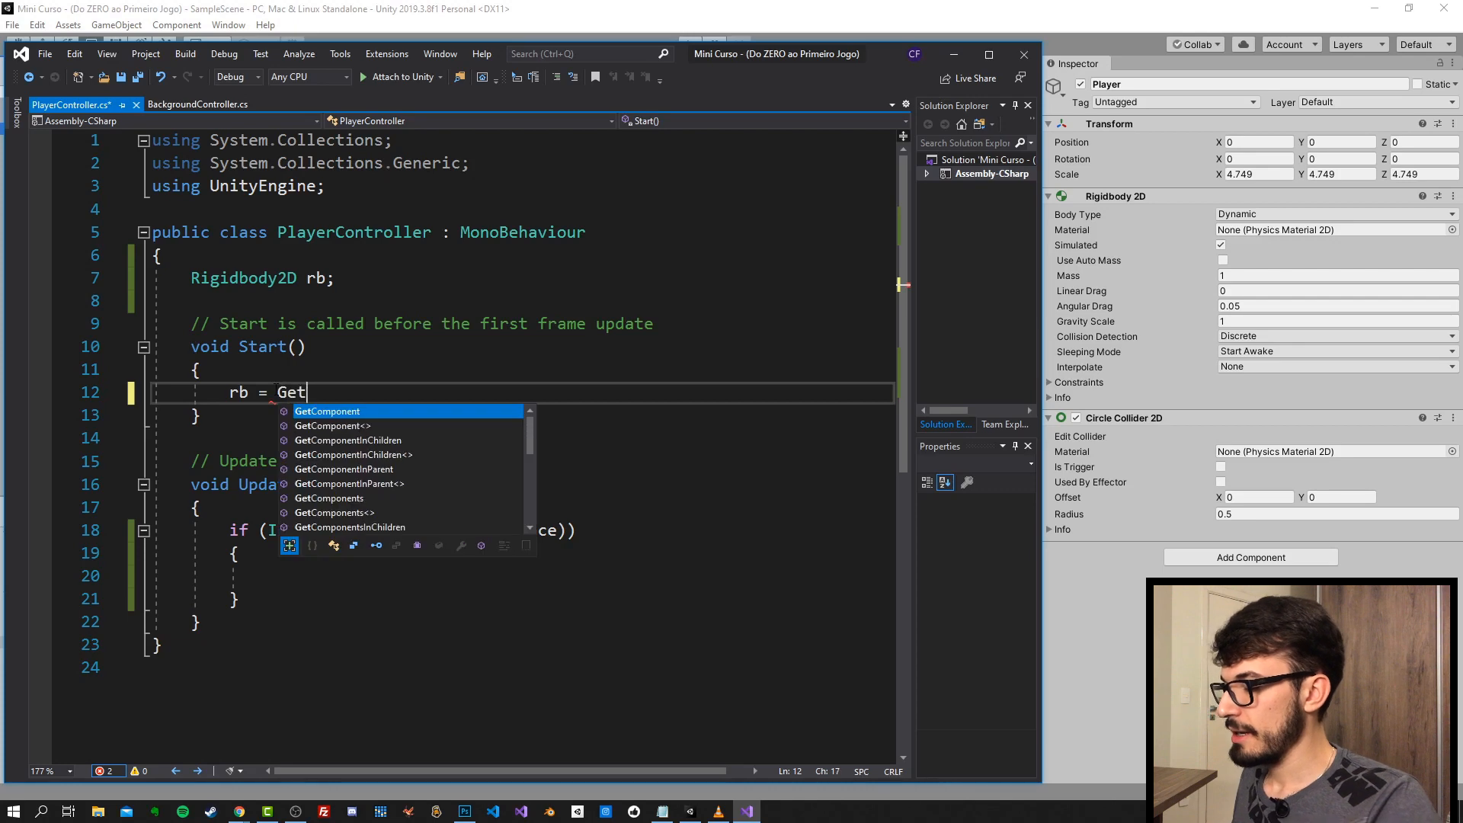
pyautogui.write('Component<Rigi')
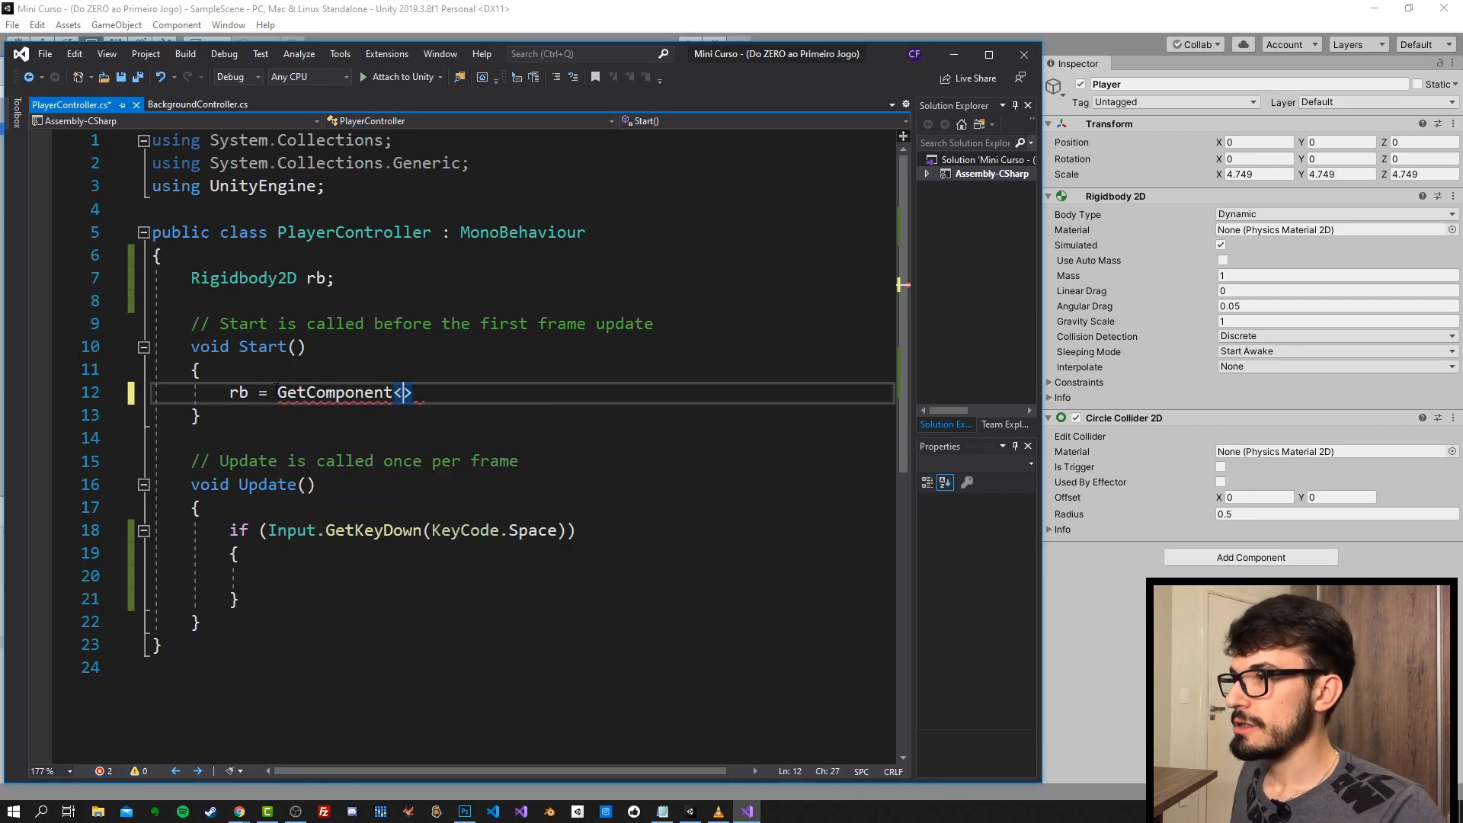
pyautogui.write('dbody2D>')
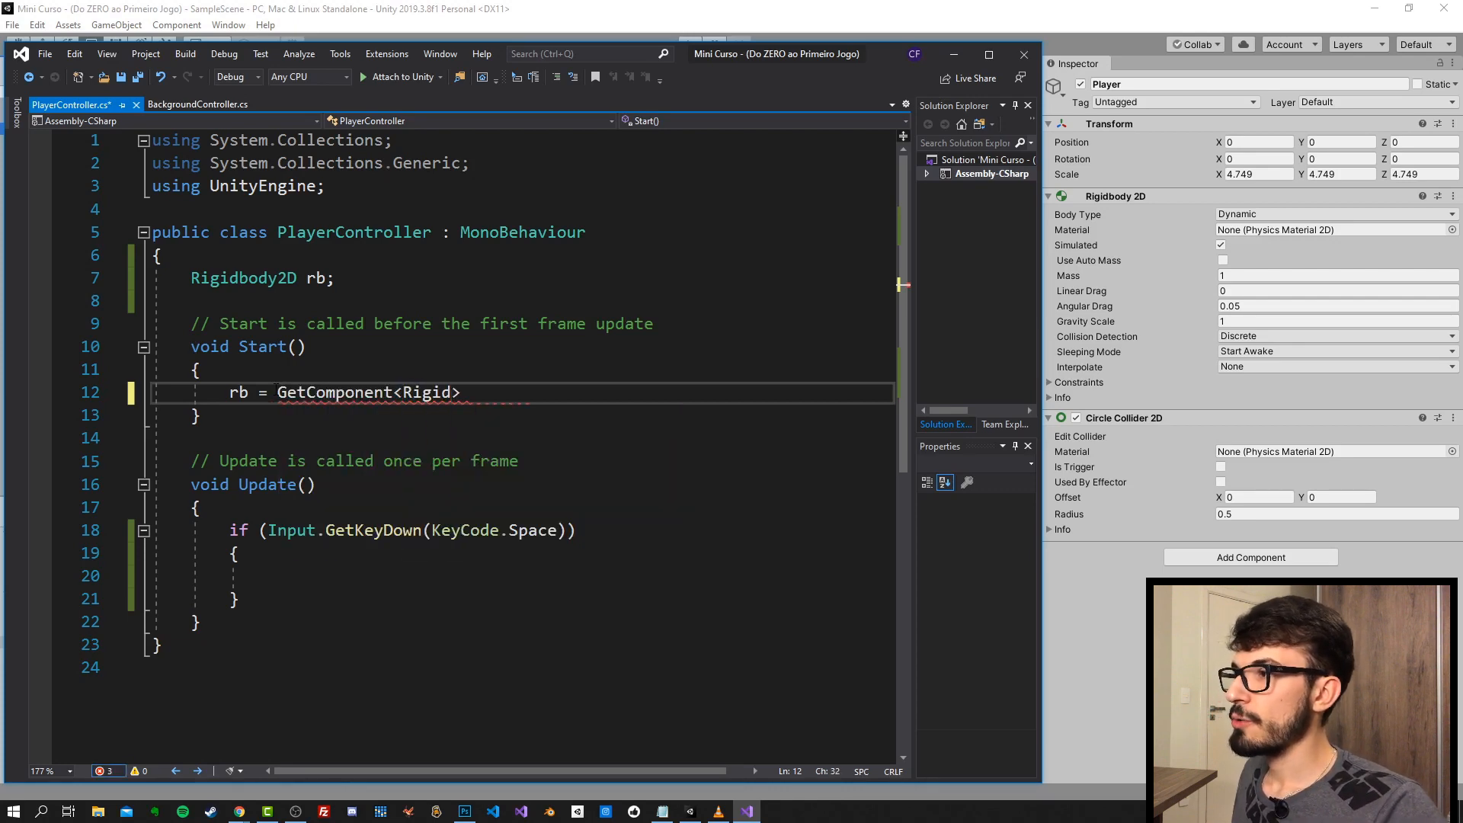
pyautogui.write('();')
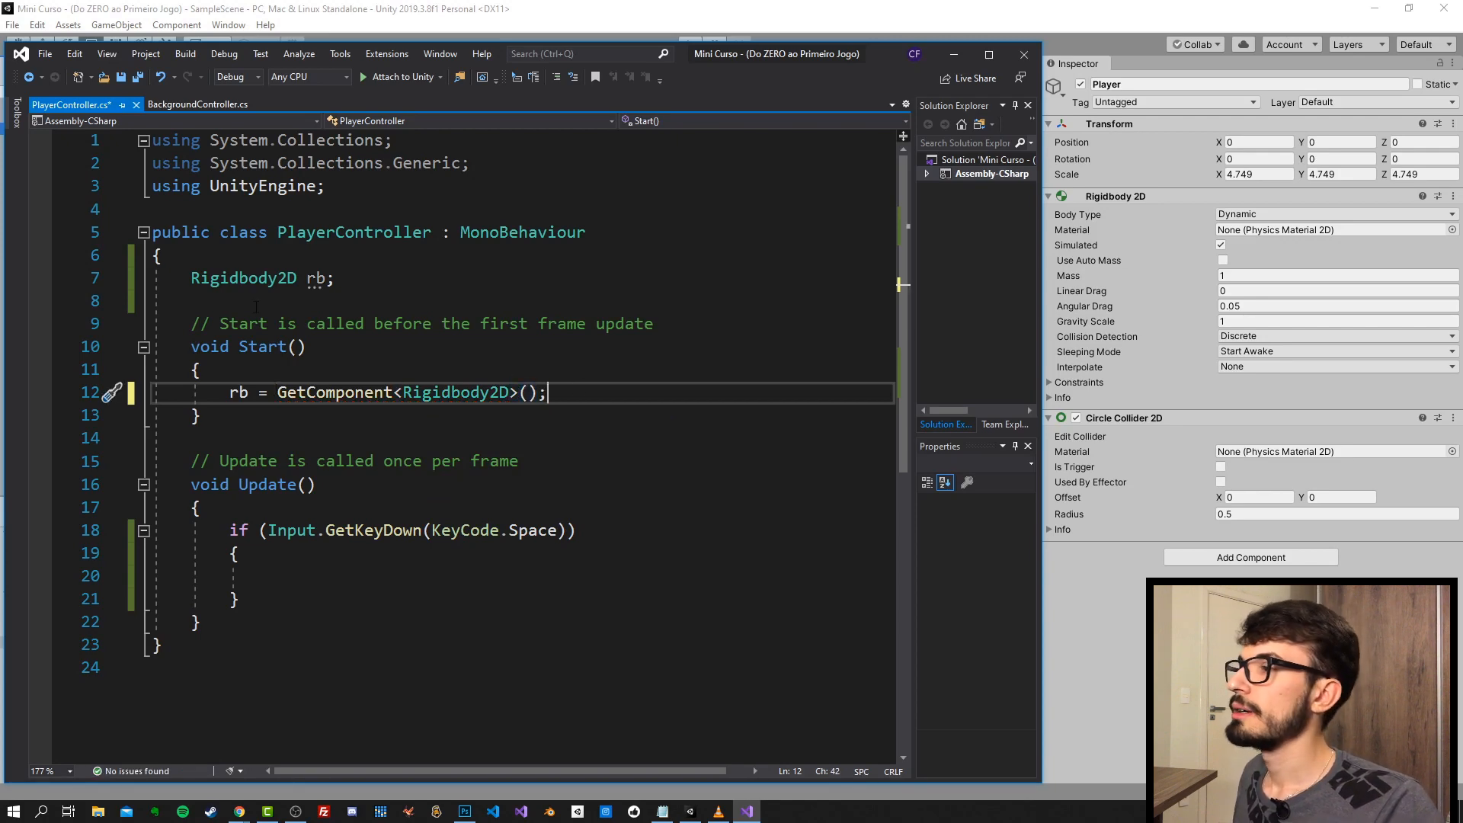
pyautogui.doubleClick(239, 393)
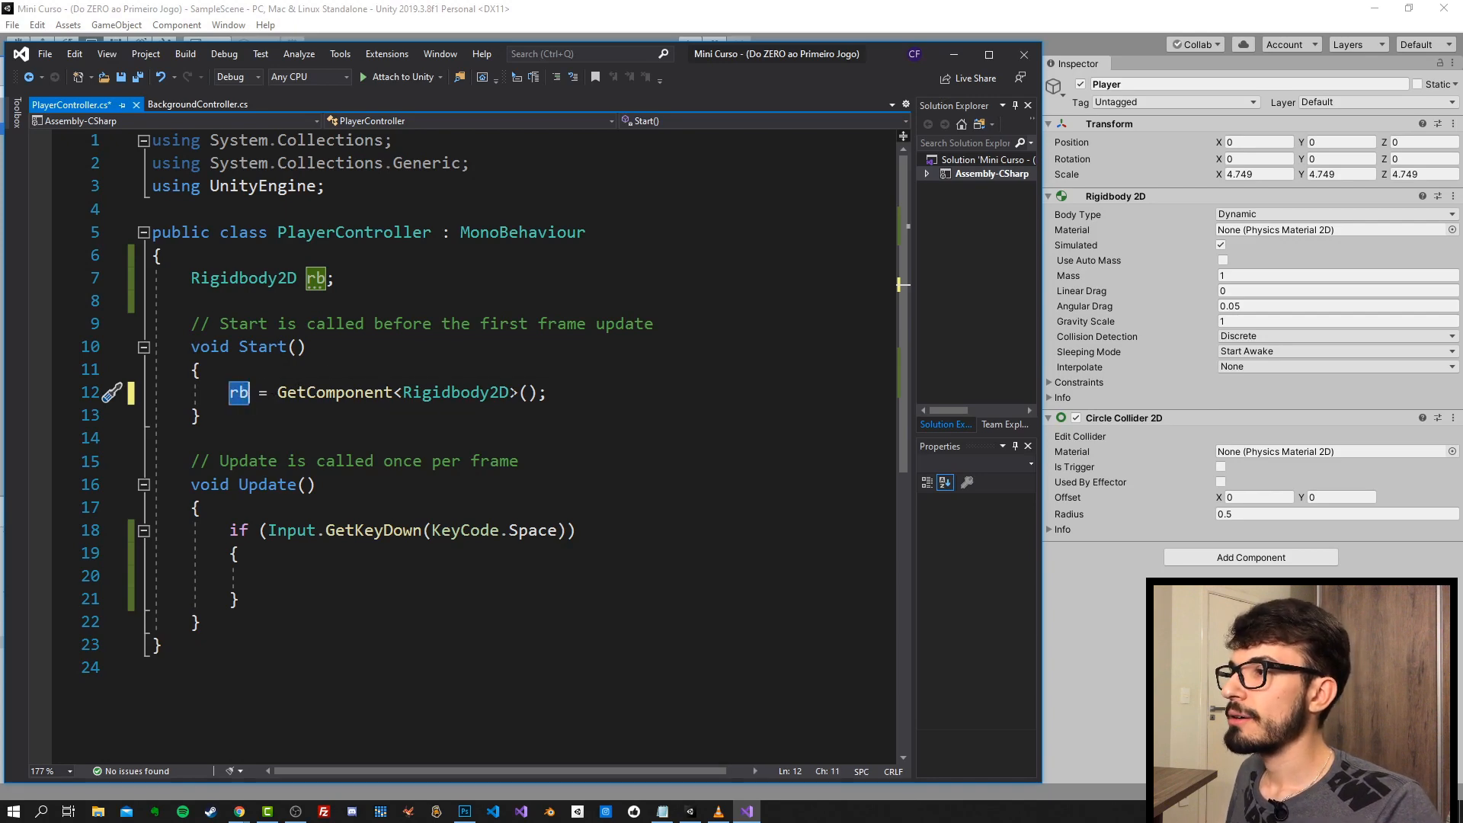
pyautogui.doubleClick(468, 394)
pyautogui.doubleClick(316, 279)
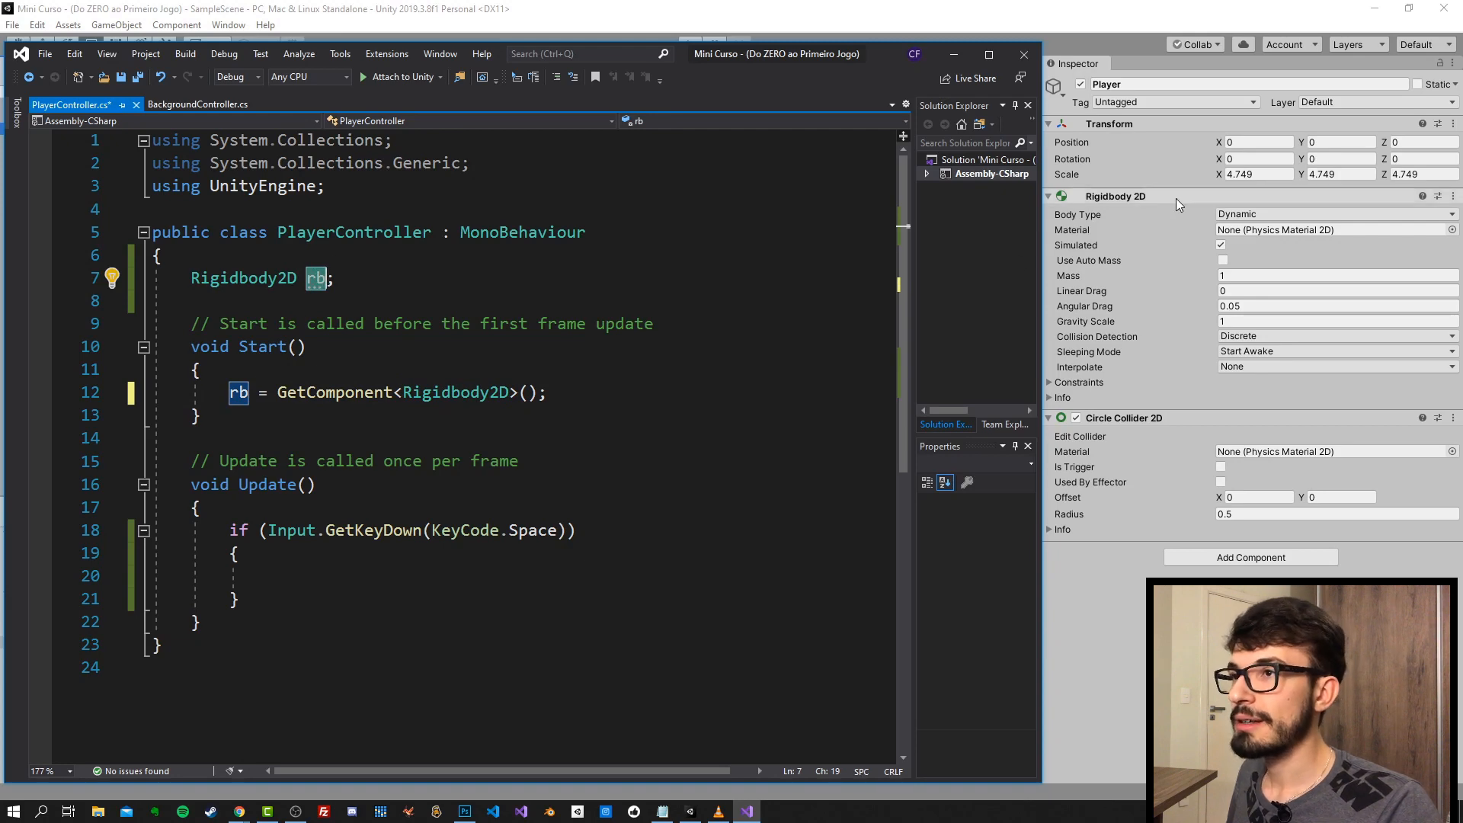
# - Inside the Space key condition's body, begin an assignment to rb.velocity
pyautogui.click(320, 577)
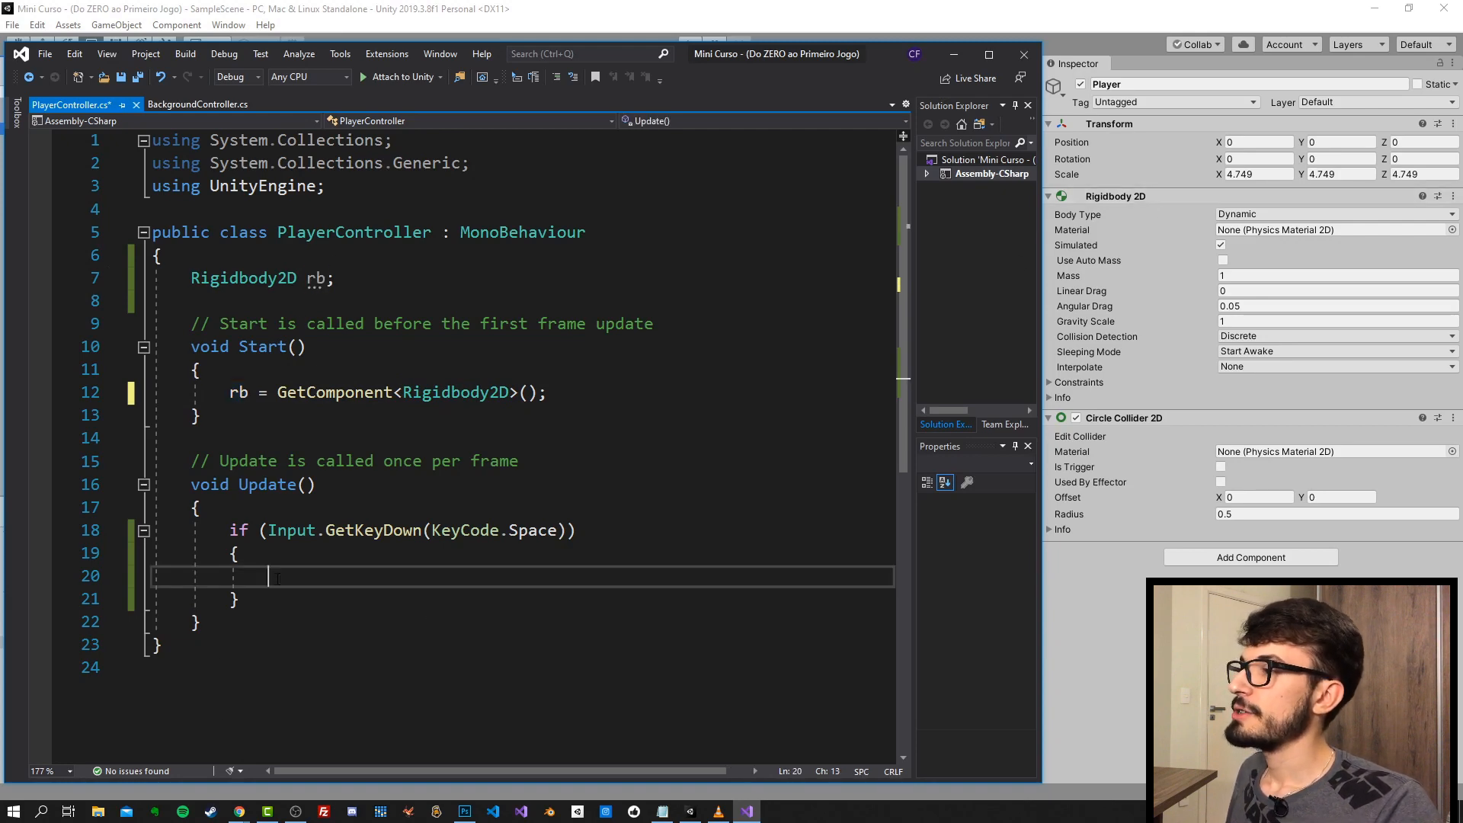
pyautogui.write('rb')
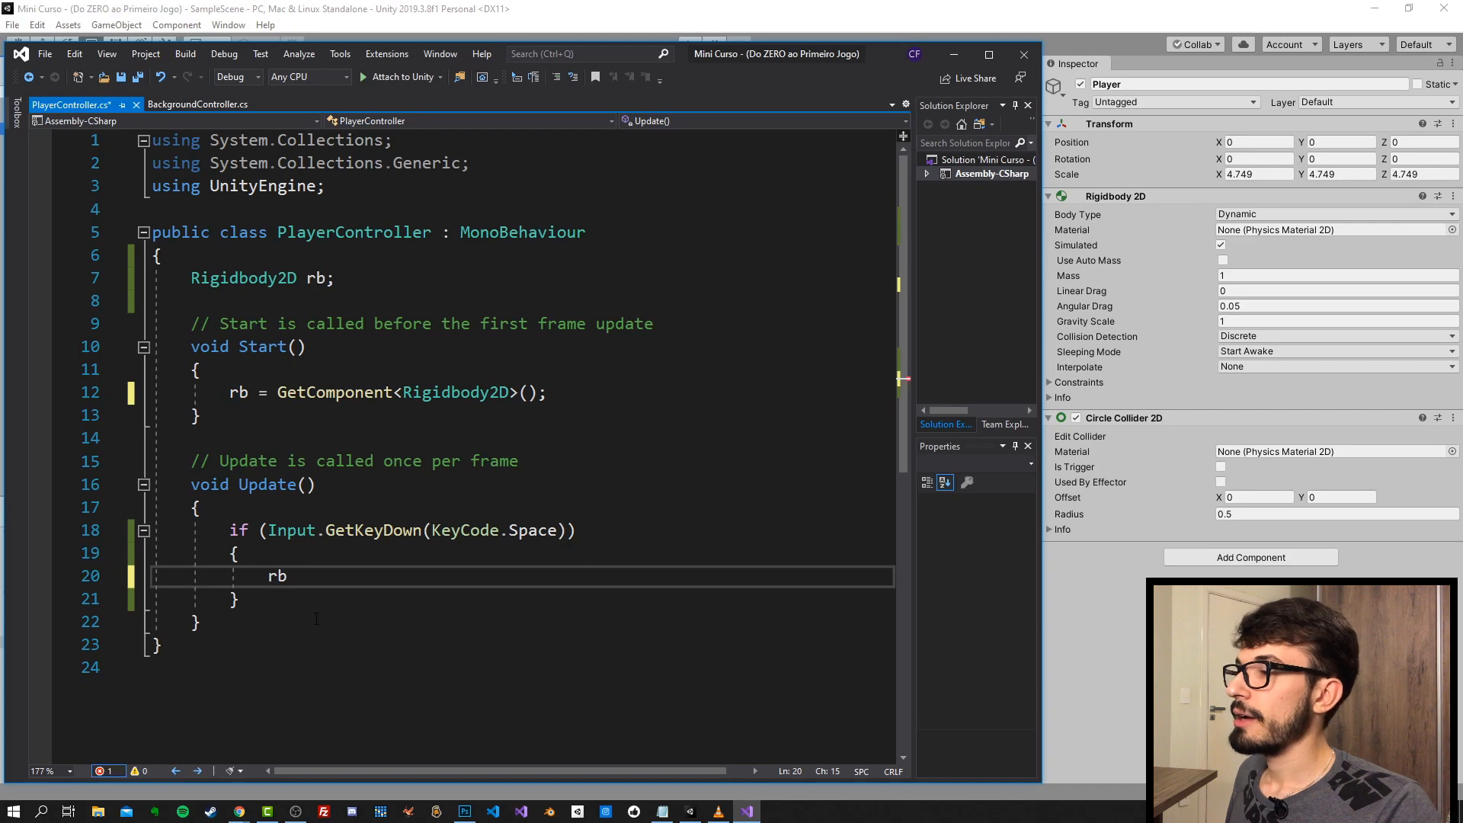
pyautogui.write('.')
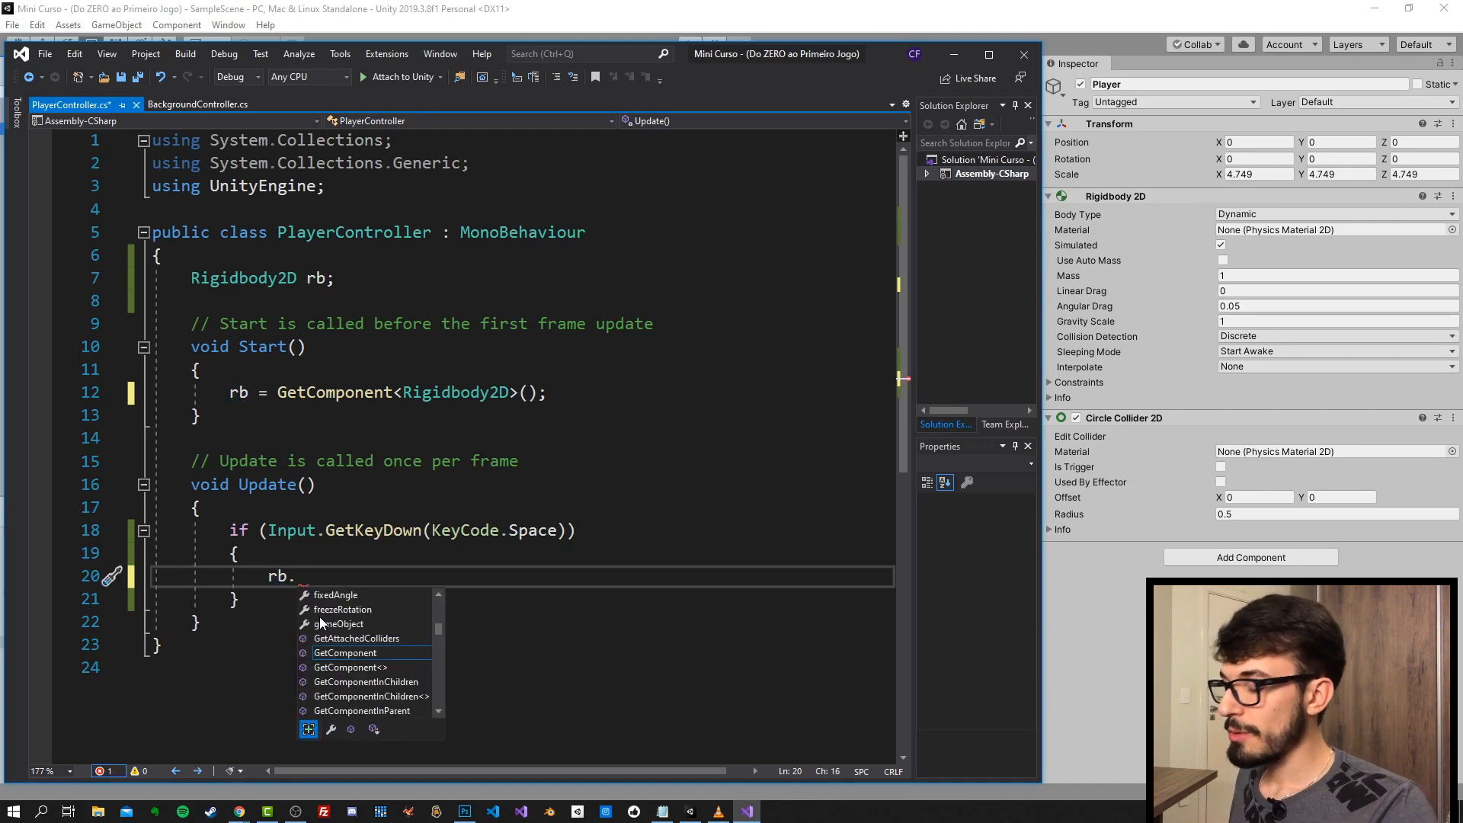
pyautogui.write('velco')
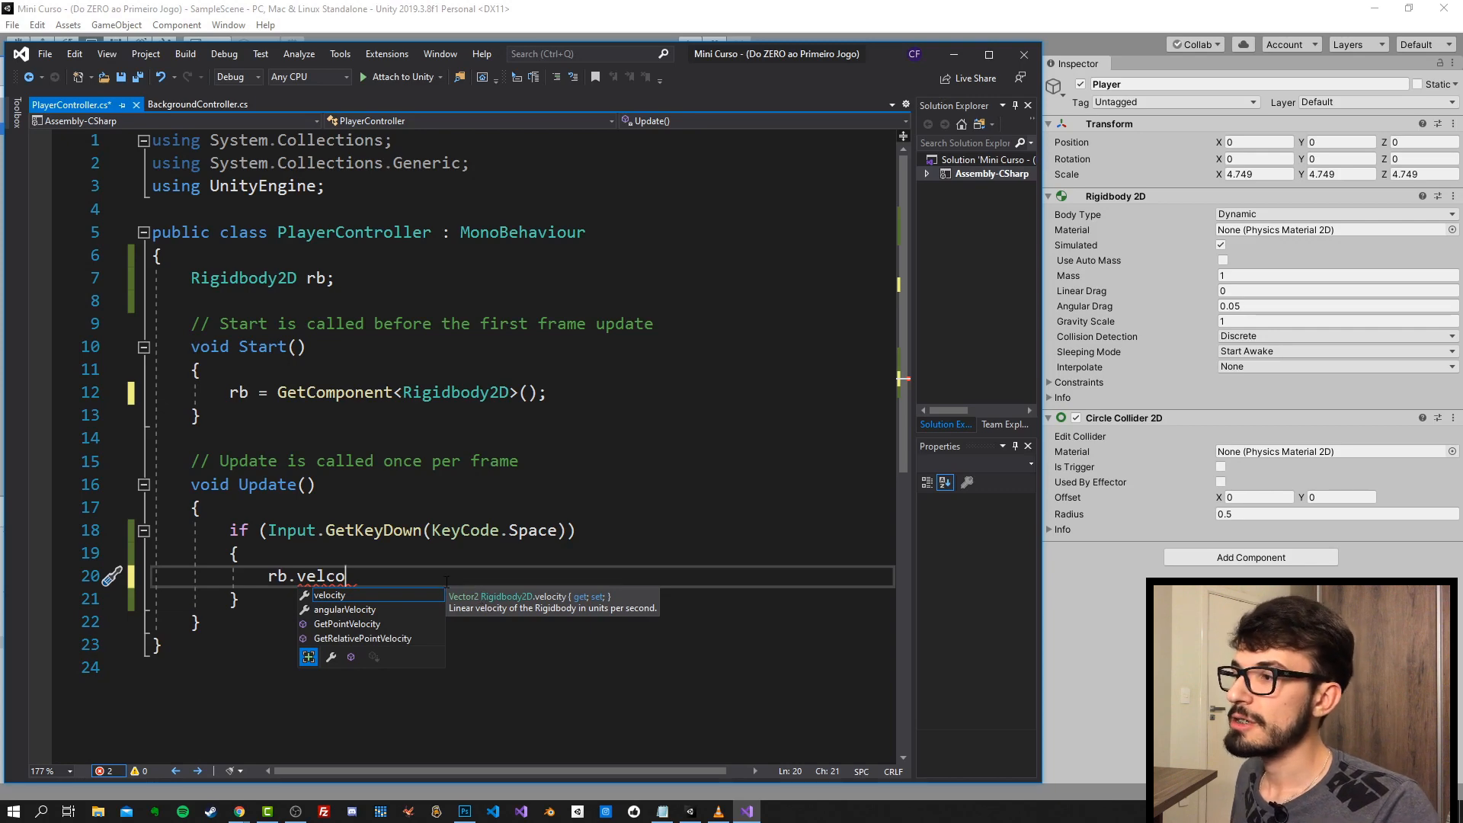
pyautogui.press('Tab')
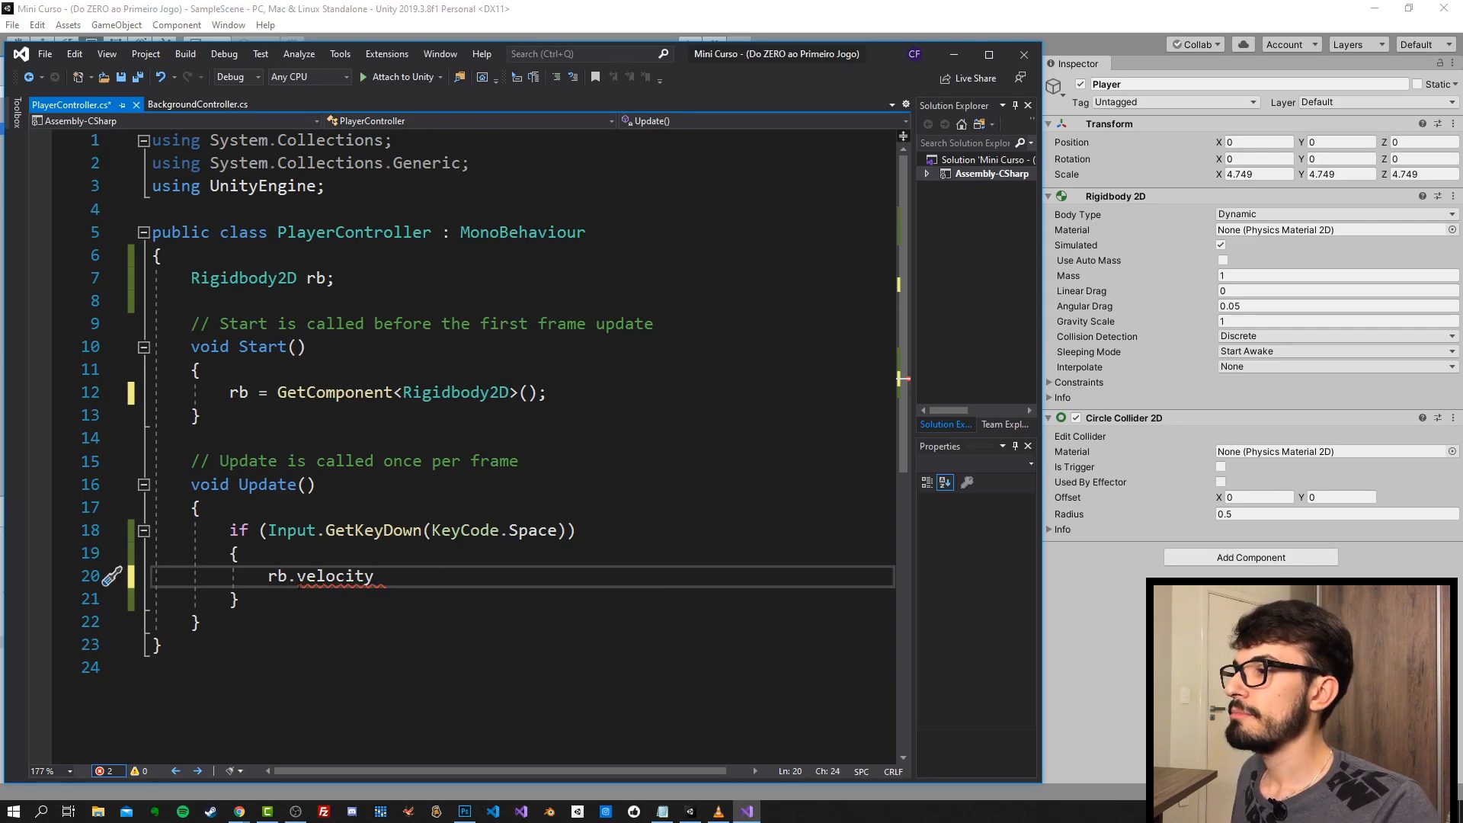
pyautogui.doubleClick(335, 577)
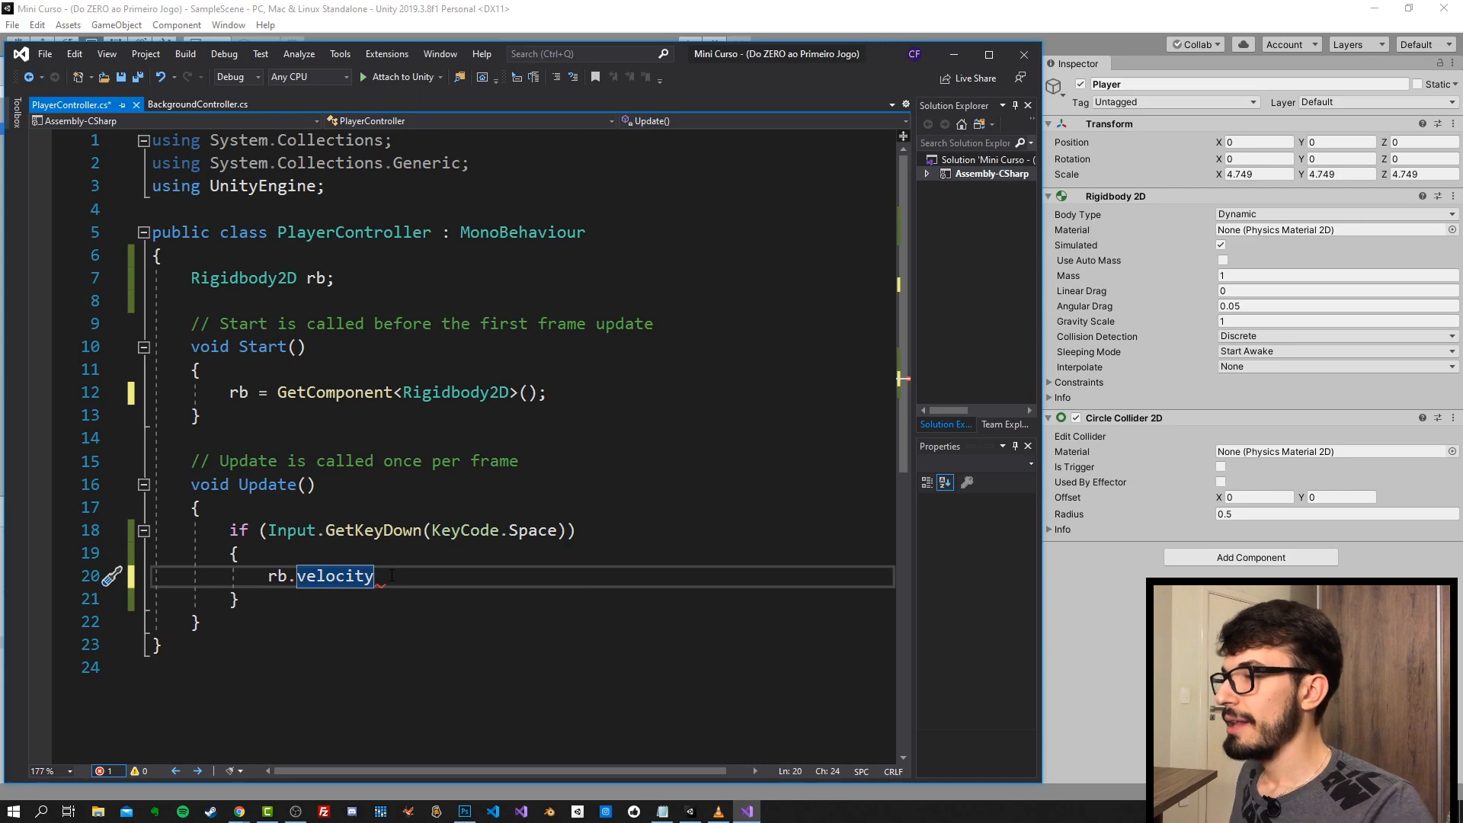
pyautogui.click(392, 576)
pyautogui.write('=')
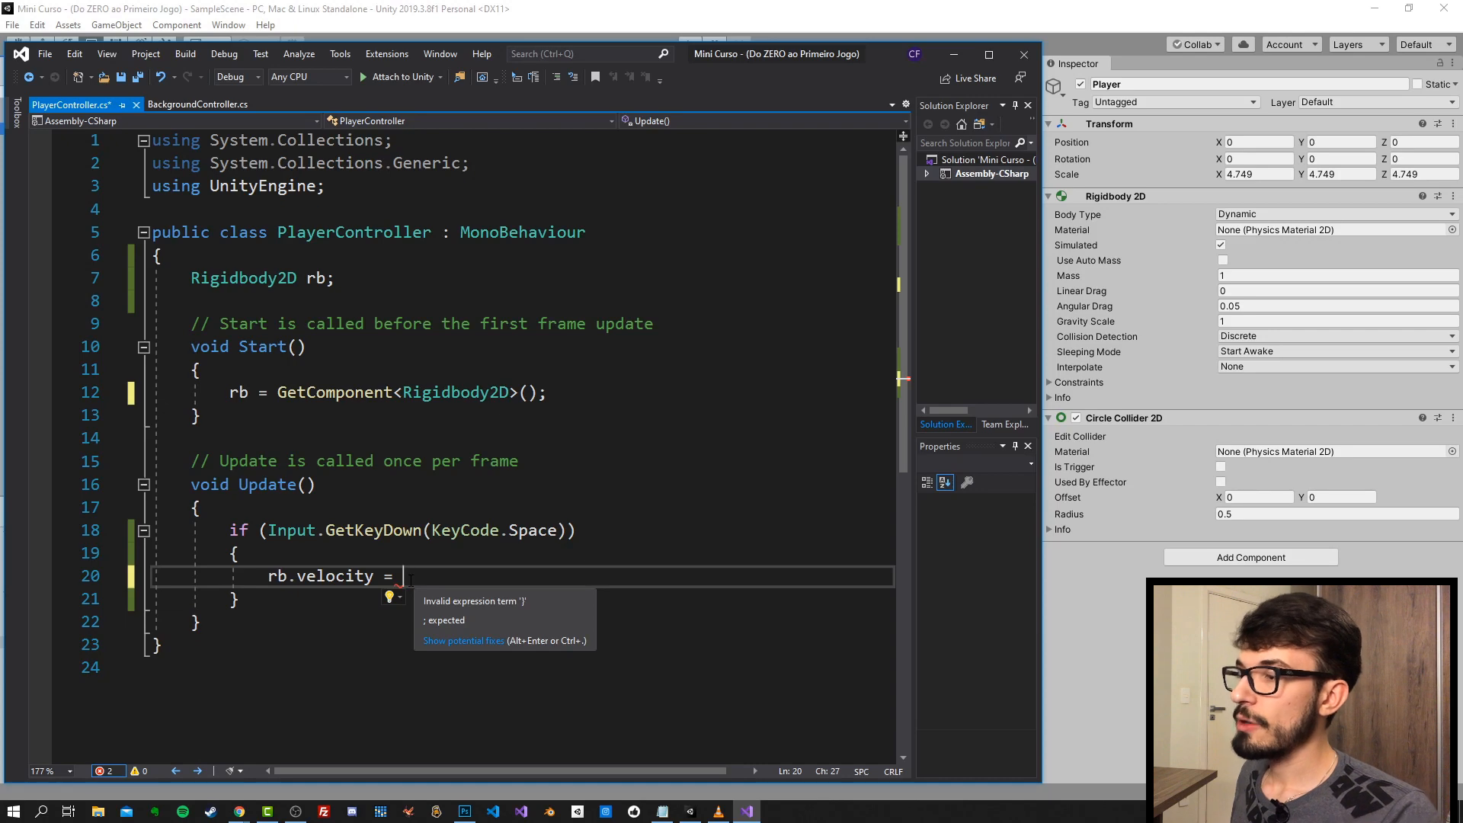
# - Complete the velocity assignment with Vector2.up * 2, save the script, and highlight the statement for review
pyautogui.write('Vector2')
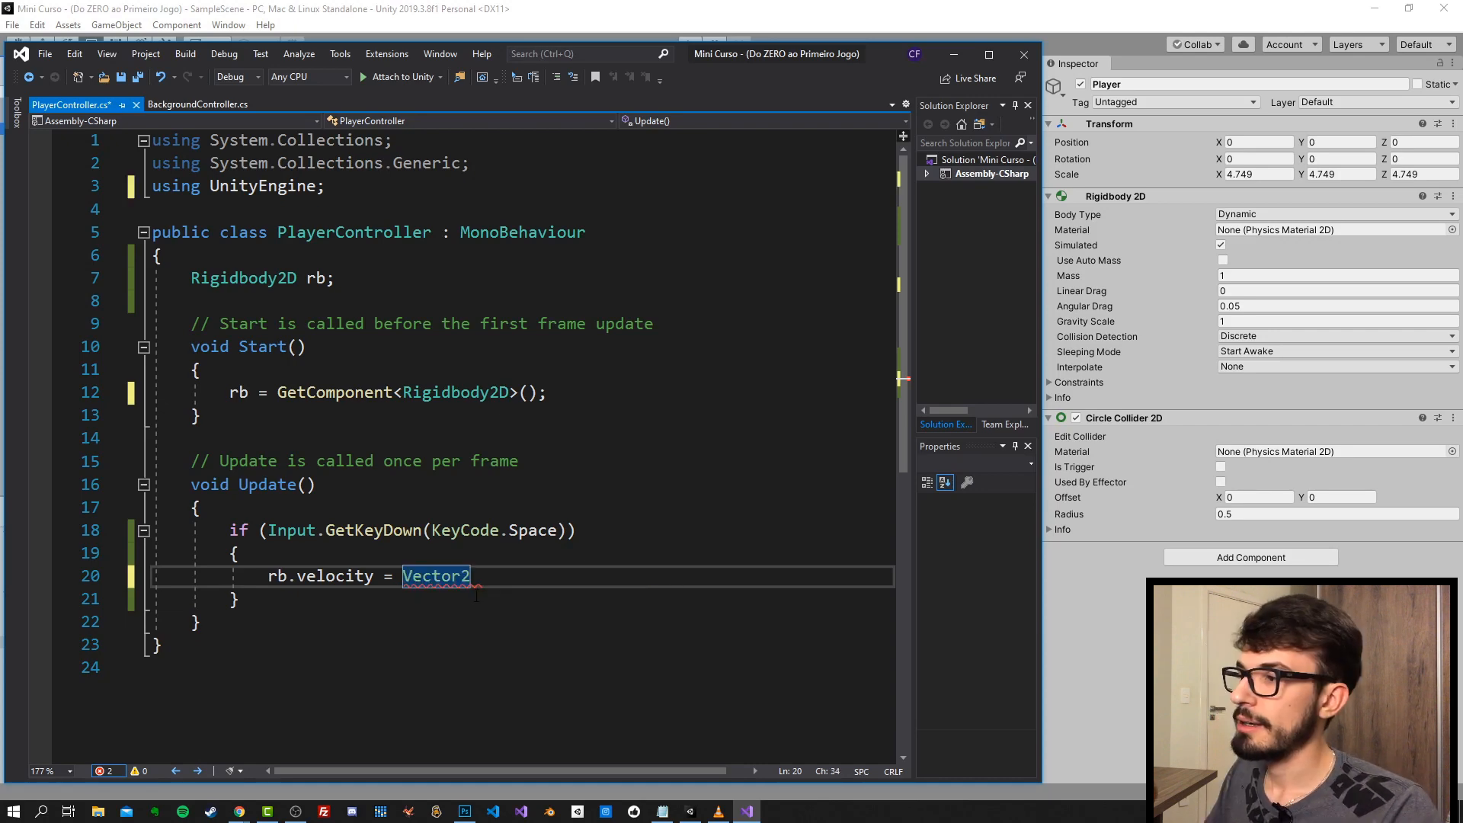
pyautogui.write('.')
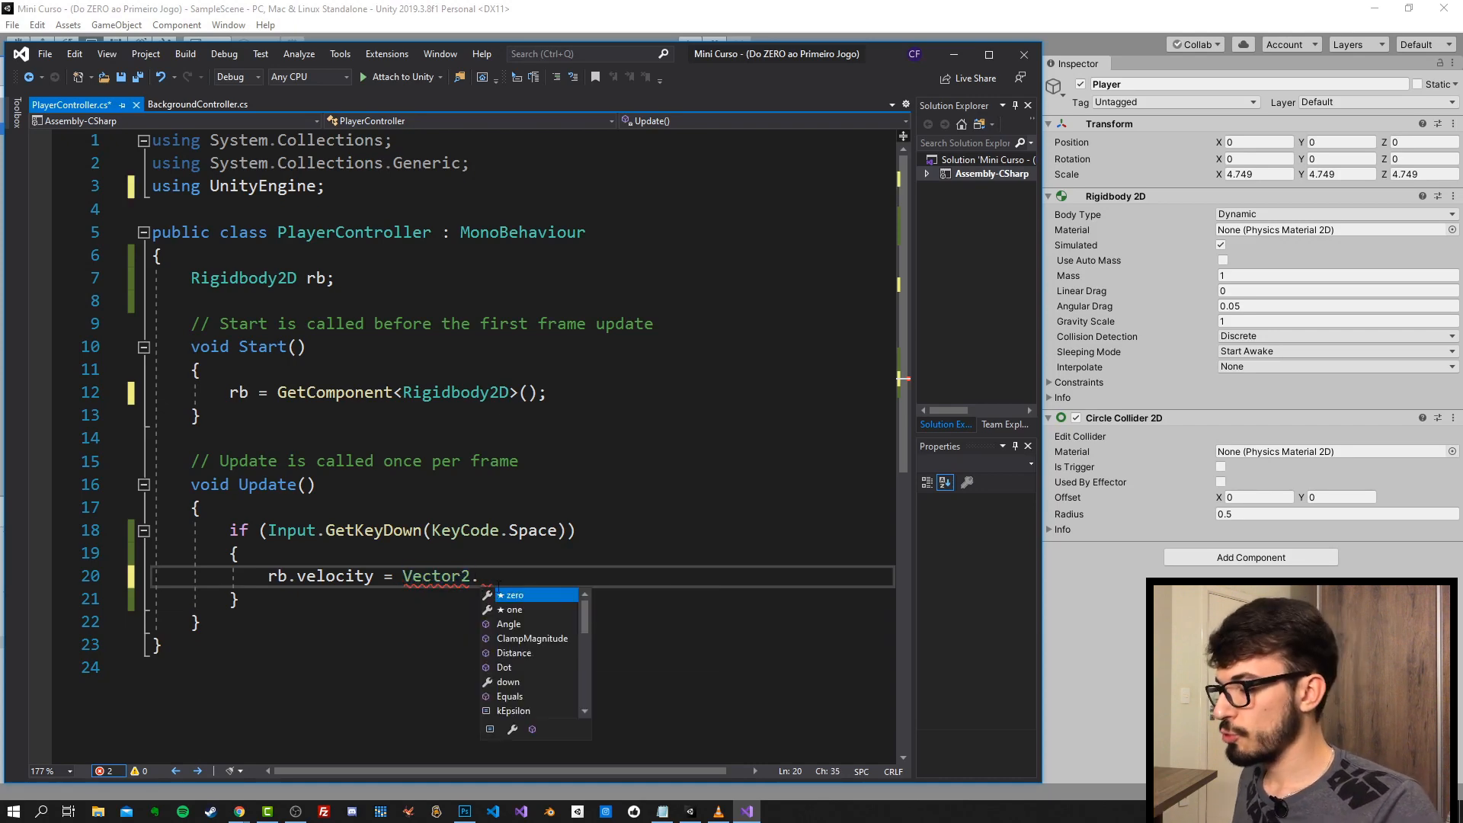
pyautogui.write('up')
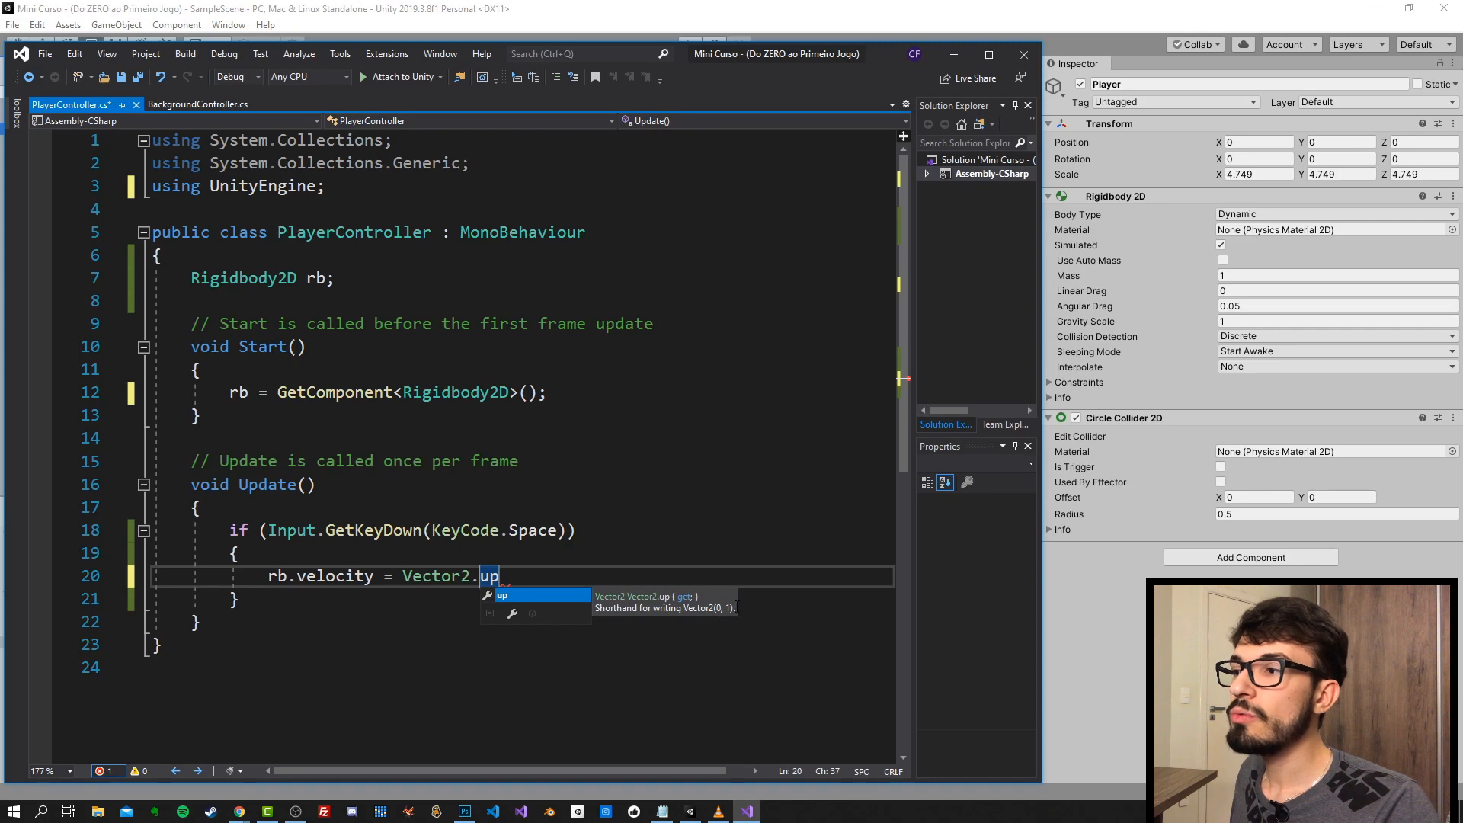
pyautogui.click(522, 581)
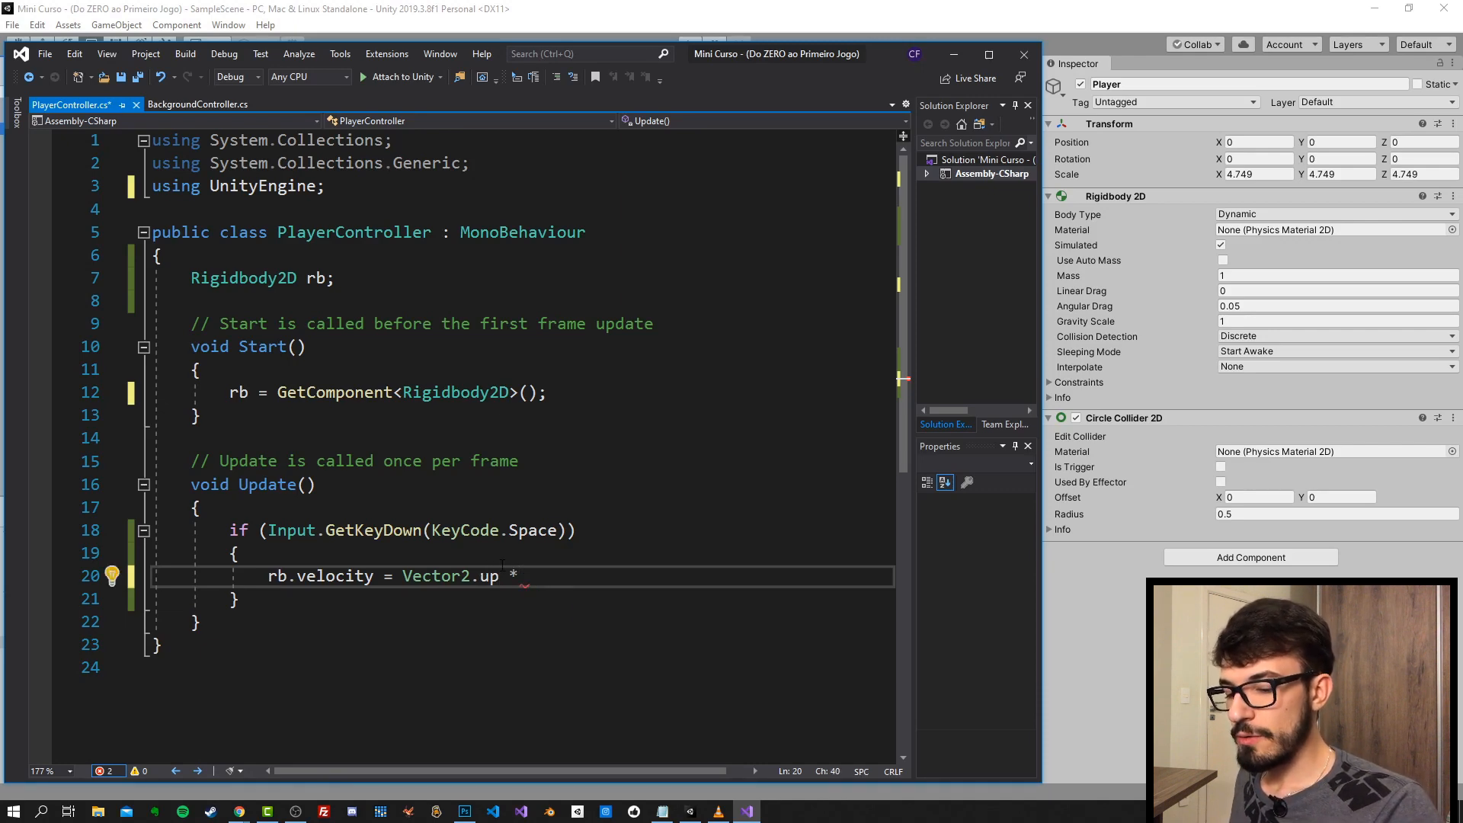
pyautogui.write('2;')
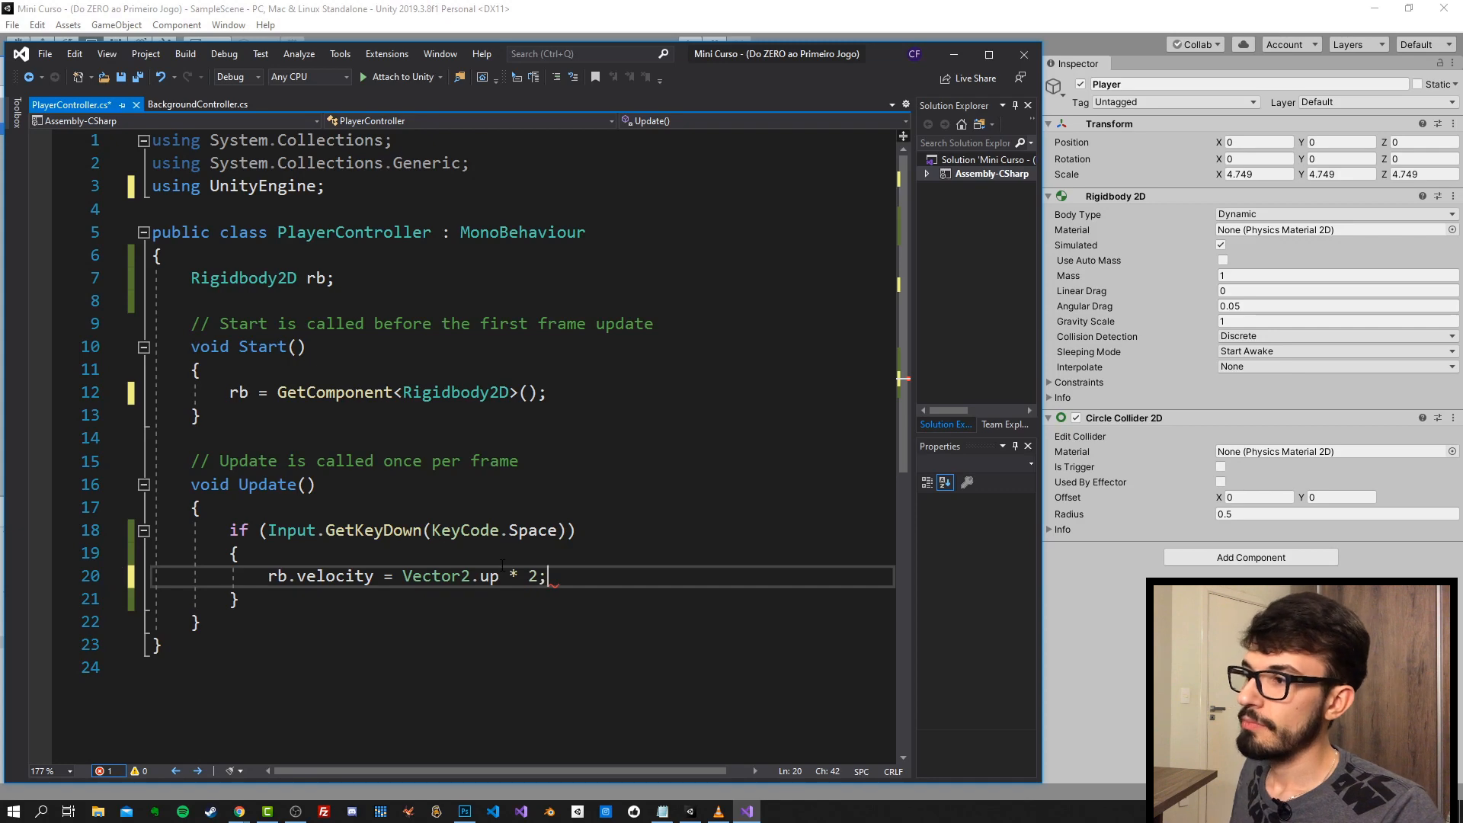
pyautogui.hotkey('ctrl', 's')
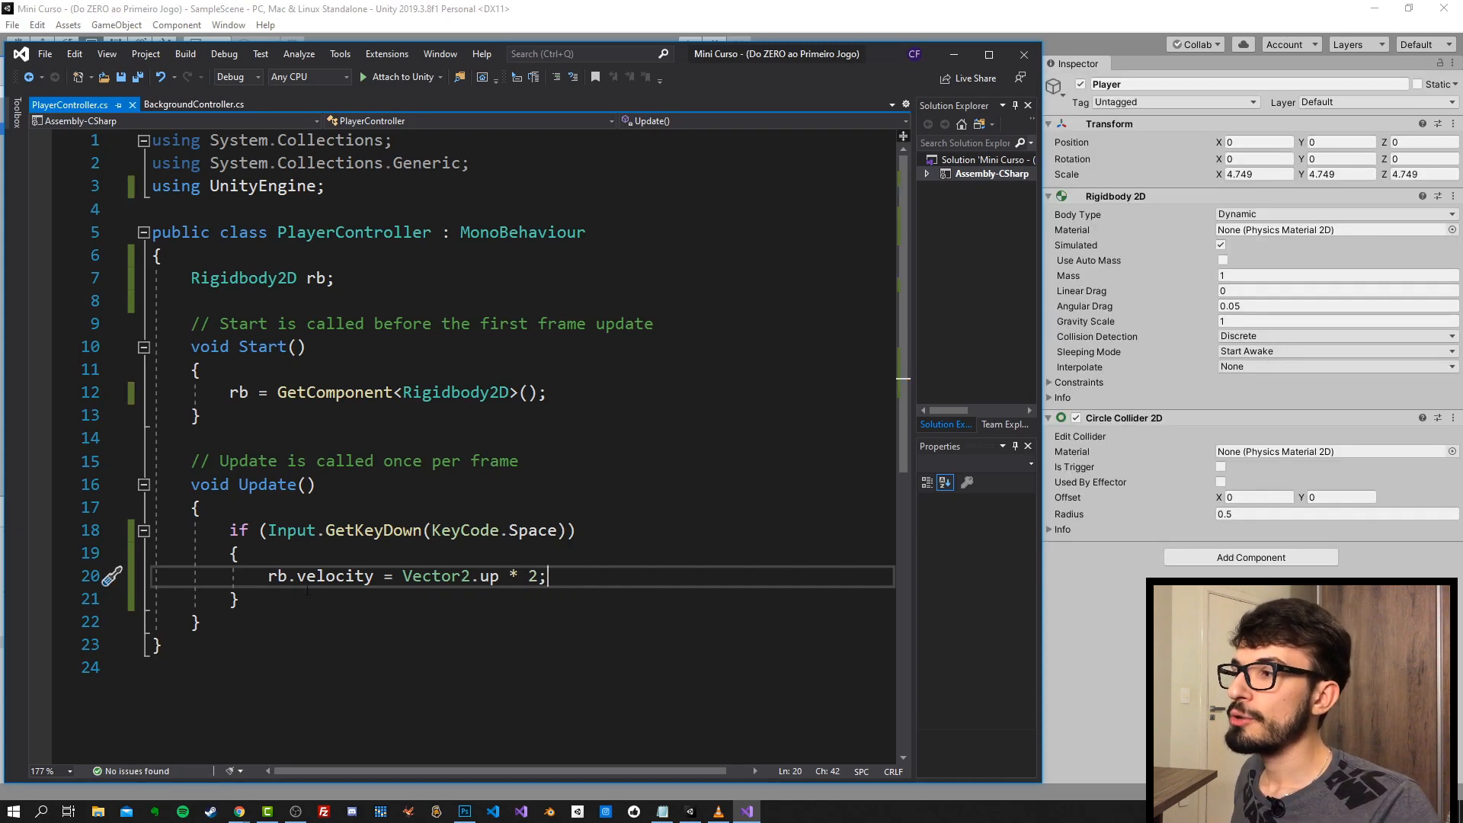
pyautogui.moveTo(267, 577); pyautogui.dragTo(539, 576)
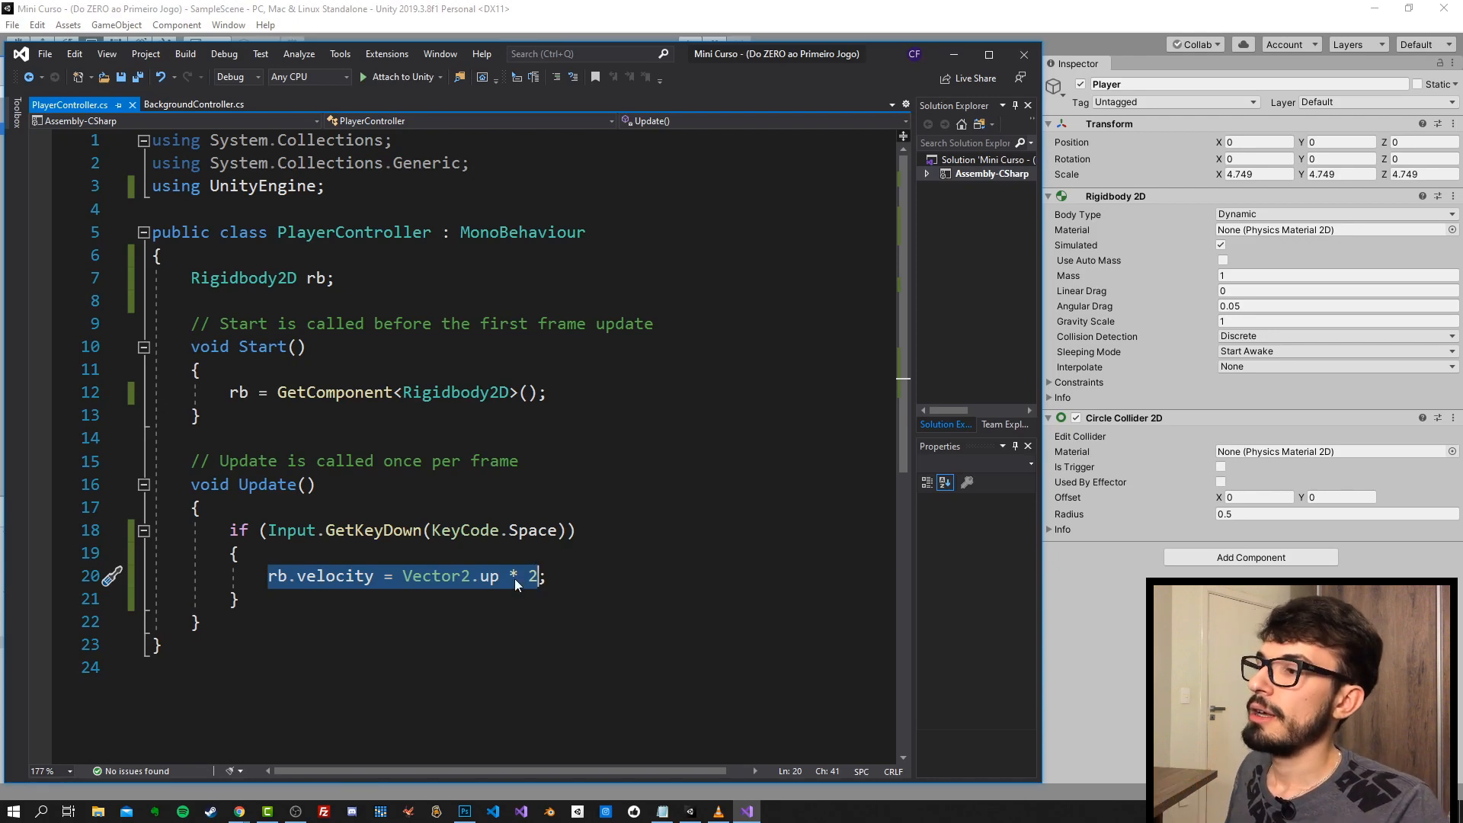
pyautogui.click(511, 557)
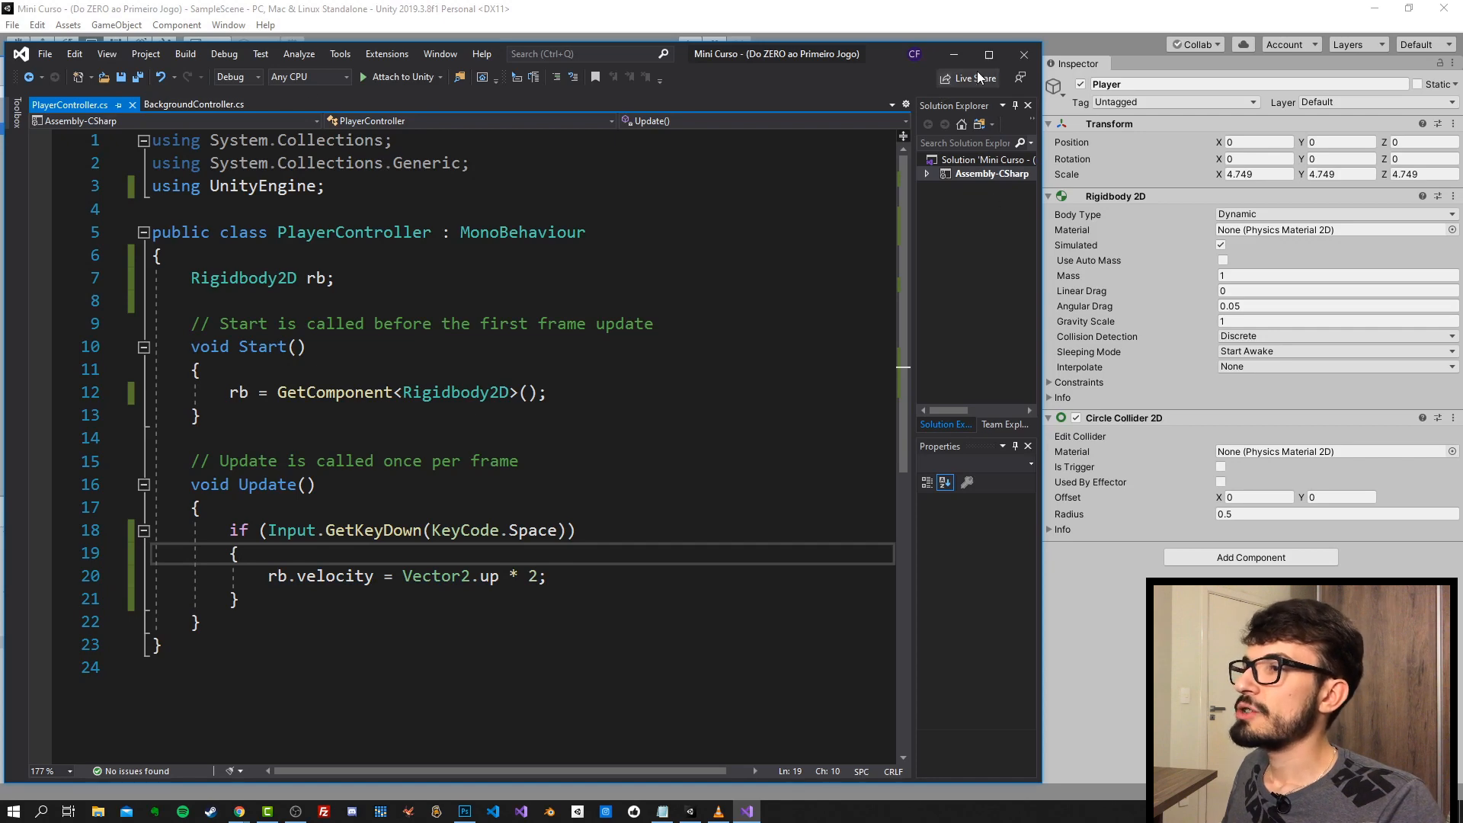
# - Return to Unity and attach the PlayerController script to the Player object as a component
pyautogui.click(954, 54)
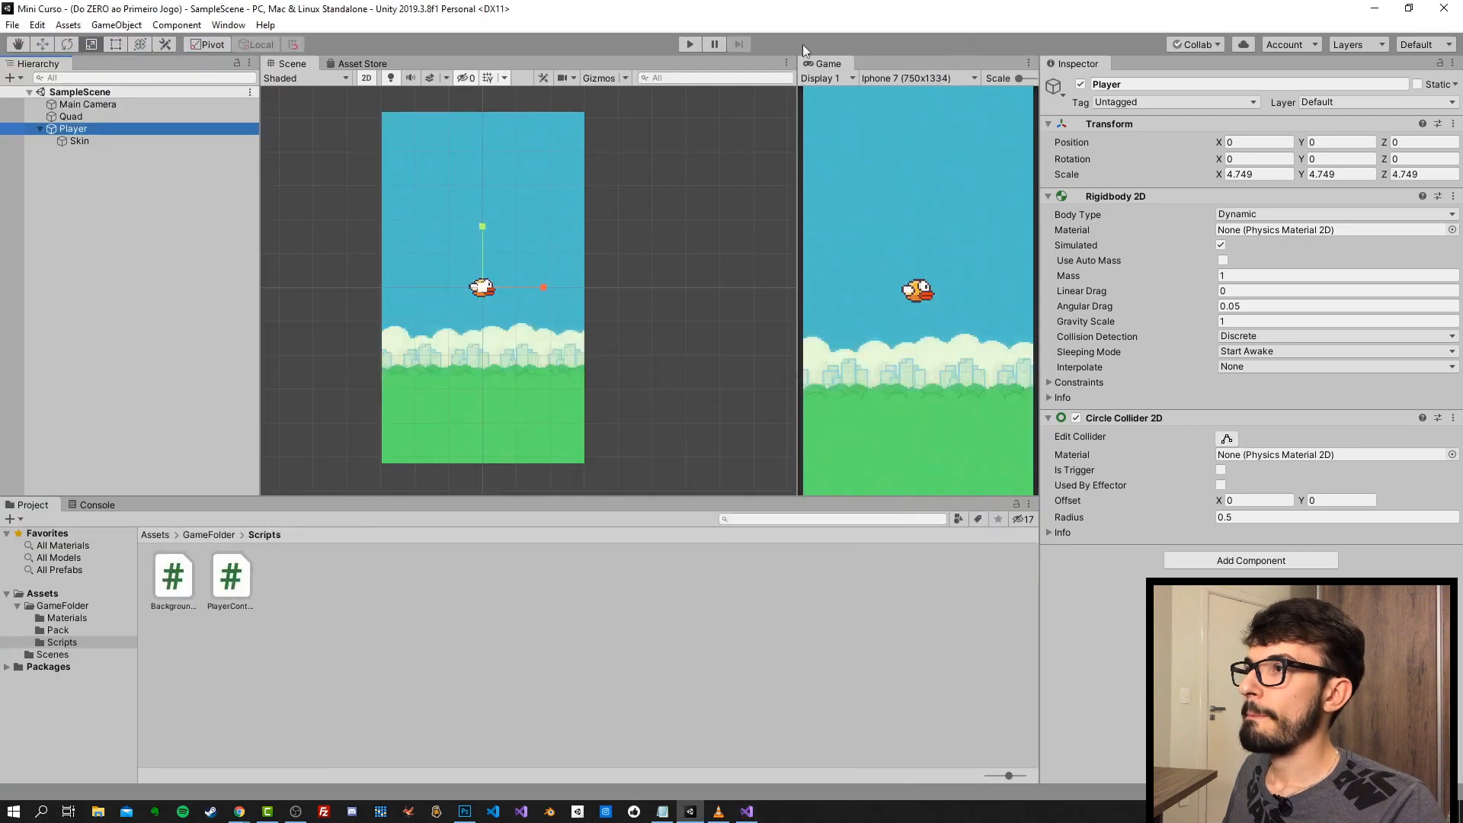
pyautogui.click(685, 45)
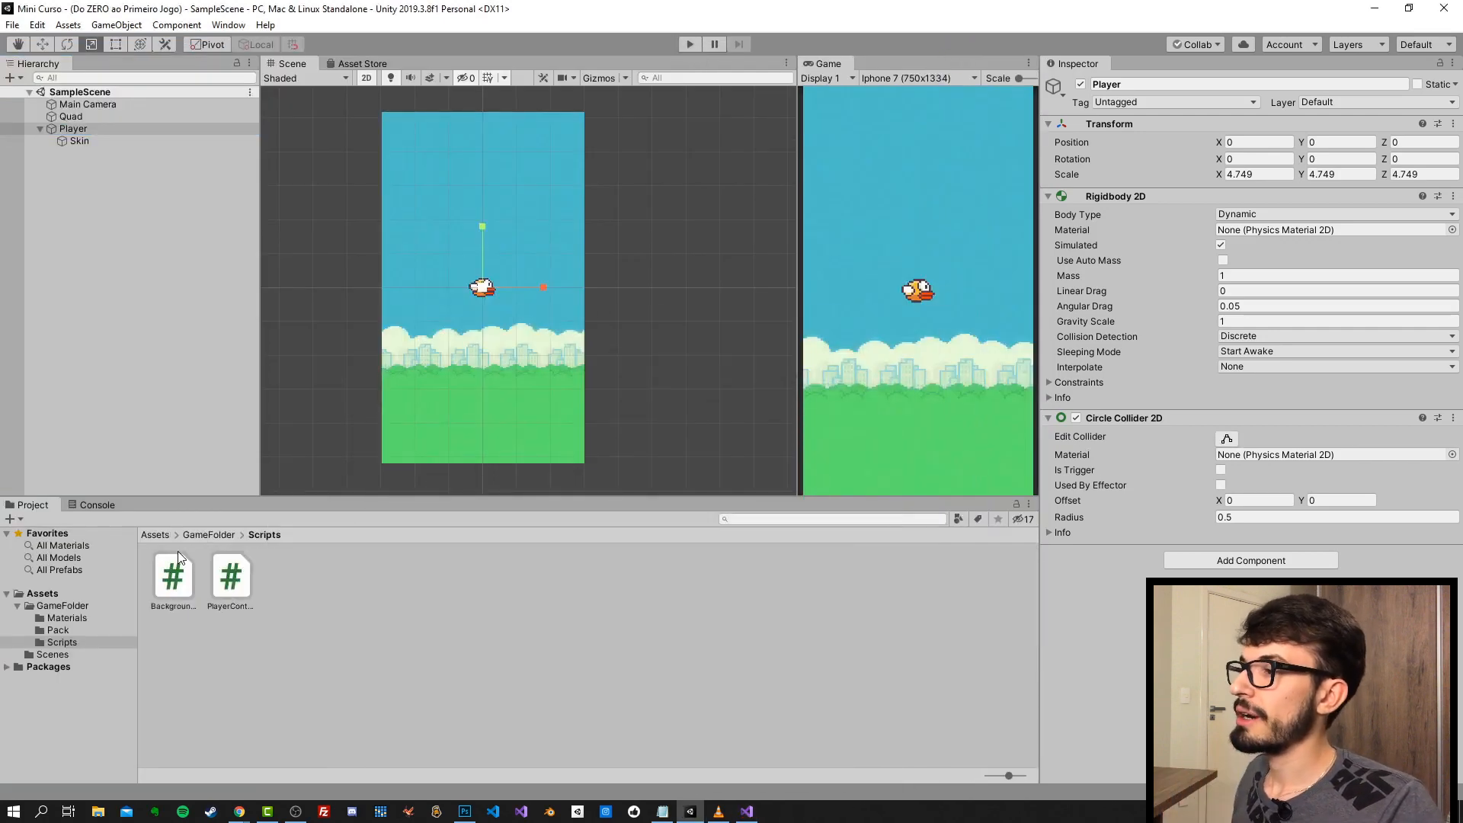
pyautogui.click(229, 580)
pyautogui.moveTo(230, 580); pyautogui.dragTo(1249, 602)
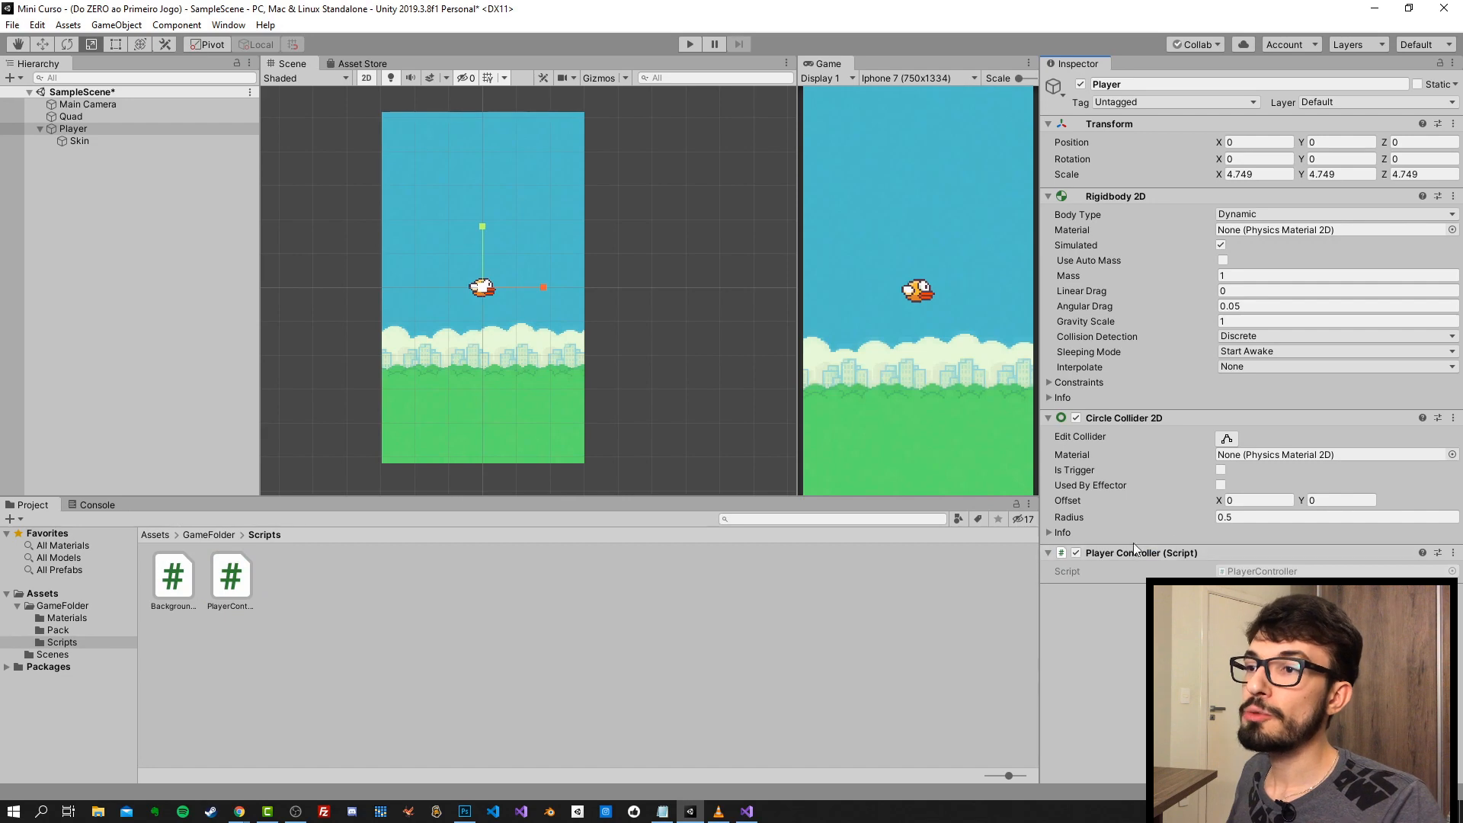
# - Play-test the bird's jump in the Game view, and widen that view after stopping play mode
pyautogui.click(685, 47)
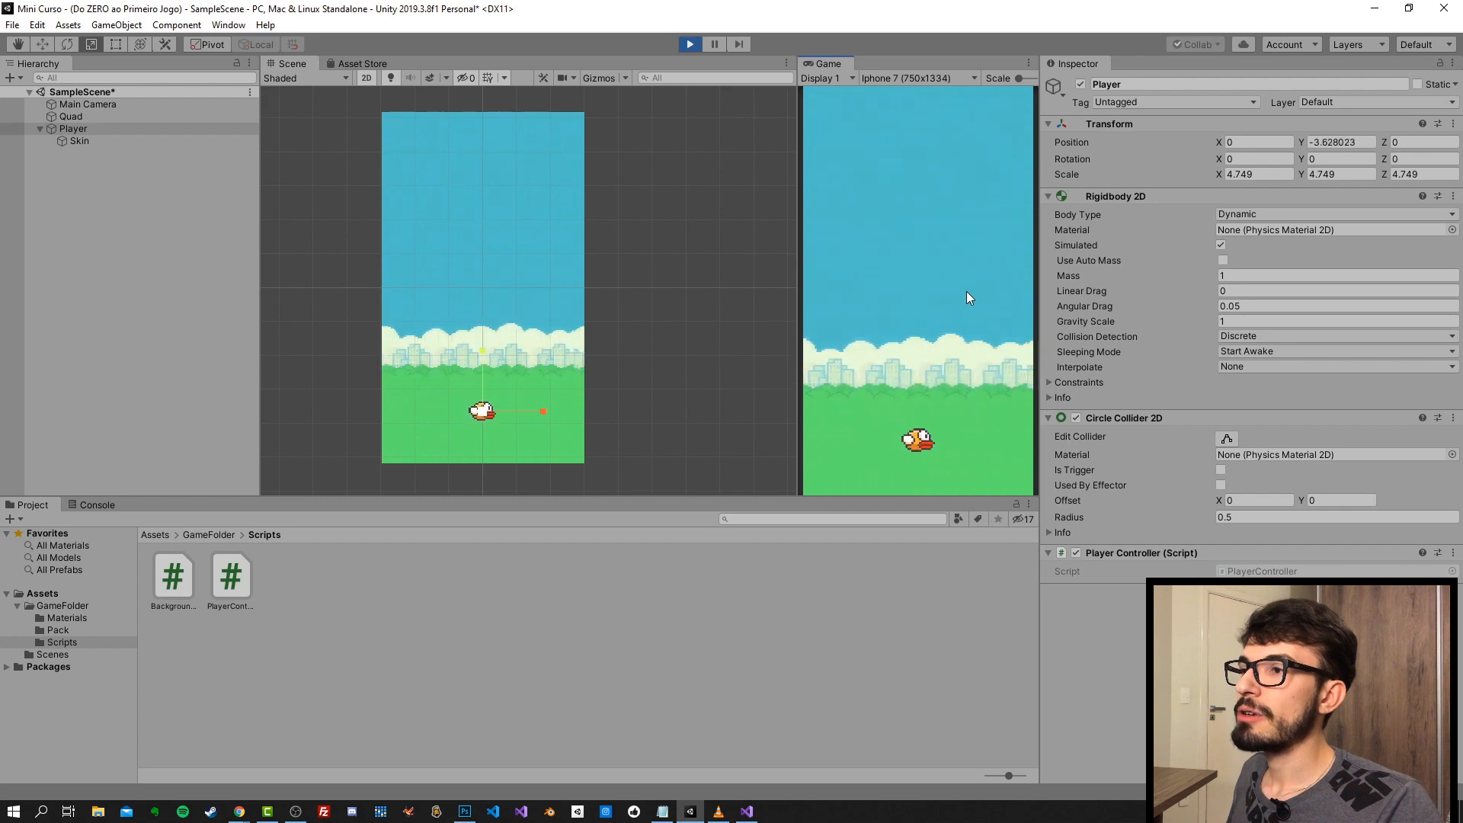
pyautogui.click(941, 248)
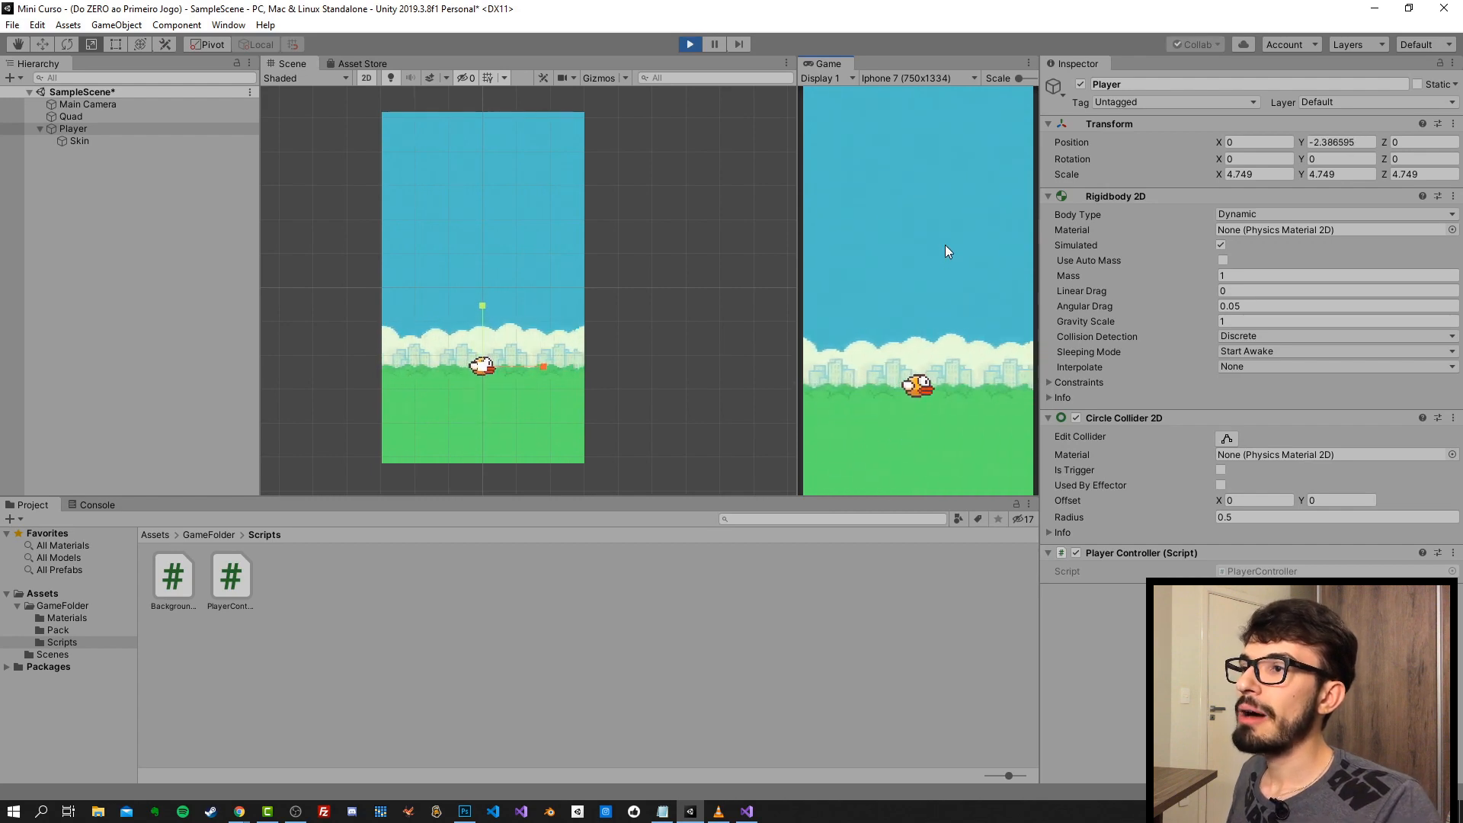
pyautogui.click(945, 245)
pyautogui.click(690, 43)
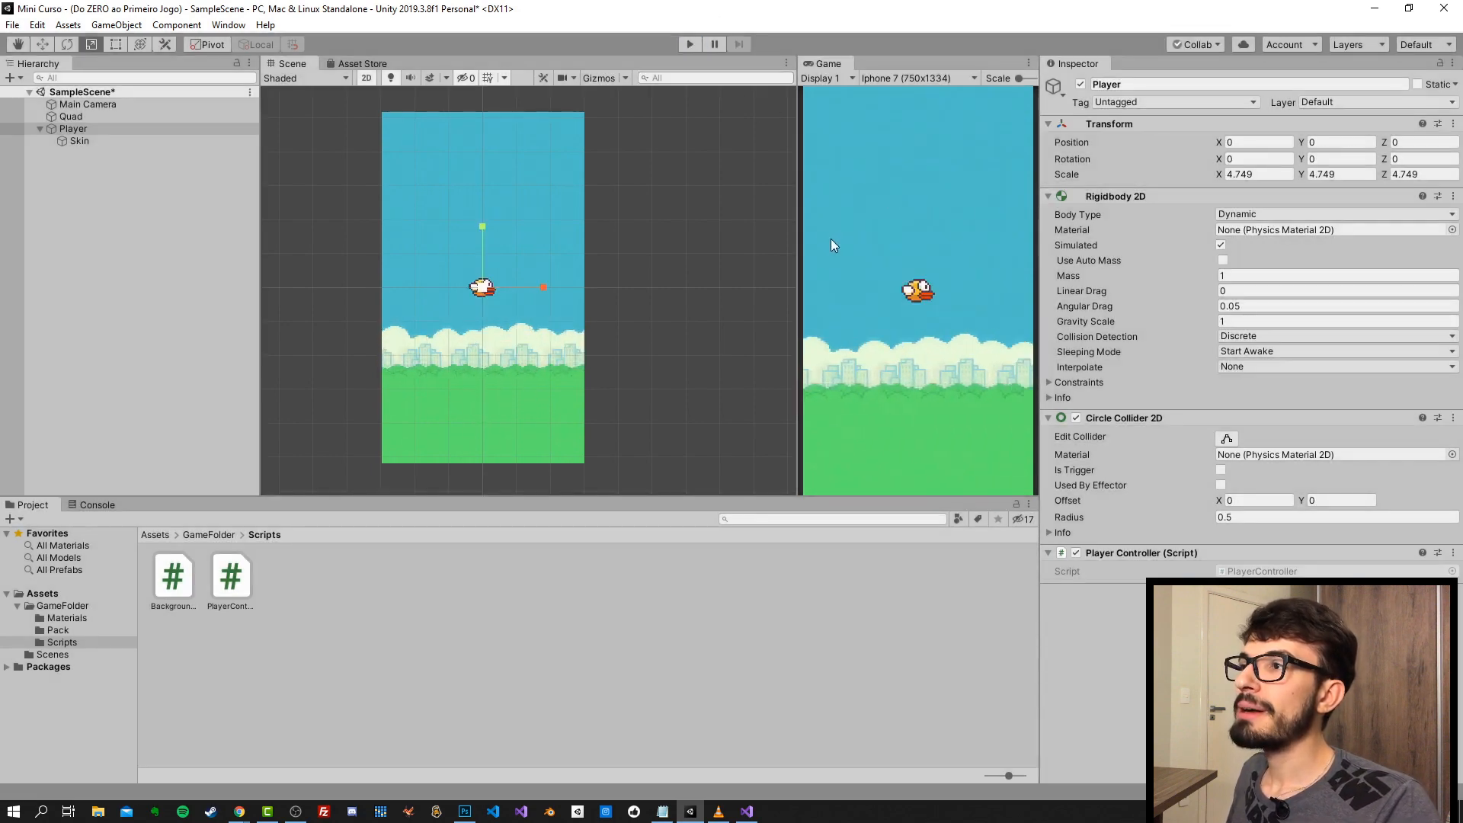
pyautogui.moveTo(794, 239); pyautogui.dragTo(659, 243)
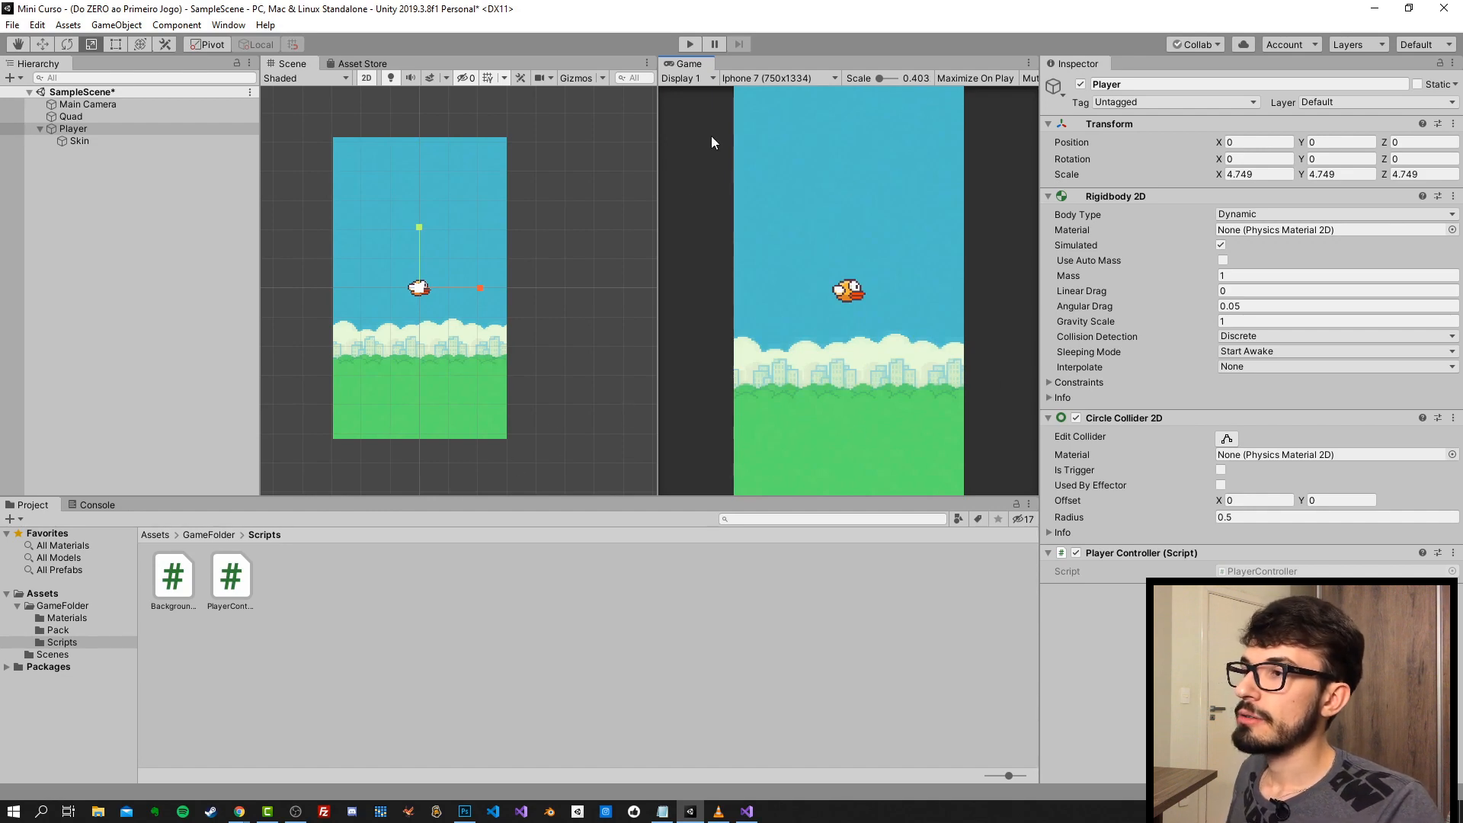
# - In Visual Studio, set the multiplier in the Space key's rb.velocity assignment to 5 and save the script
pyautogui.click(747, 811)
pyautogui.click(461, 579)
pyautogui.doubleClick(533, 577)
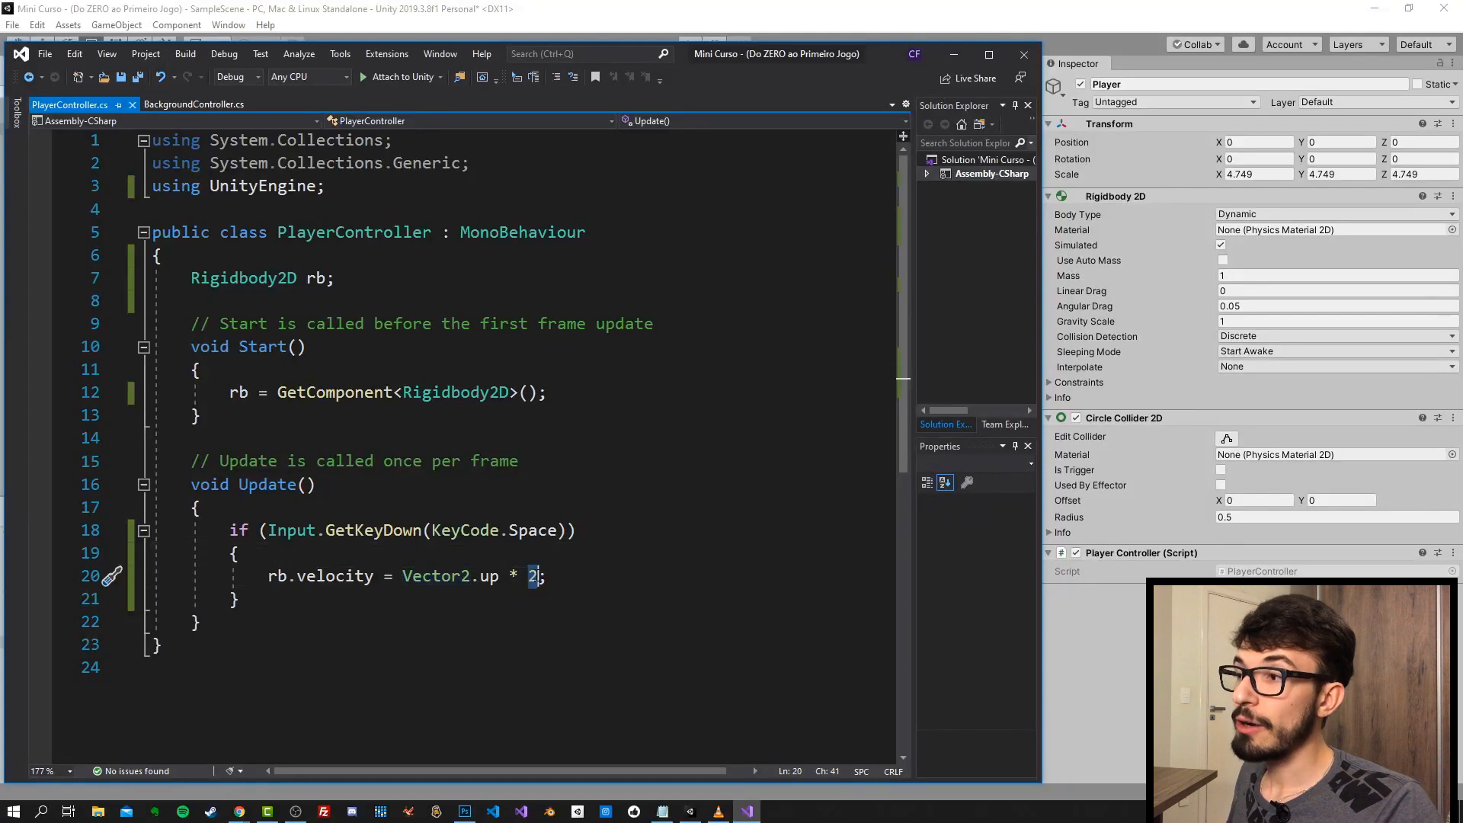
pyautogui.write('5')
pyautogui.hotkey('ctrl', 's')
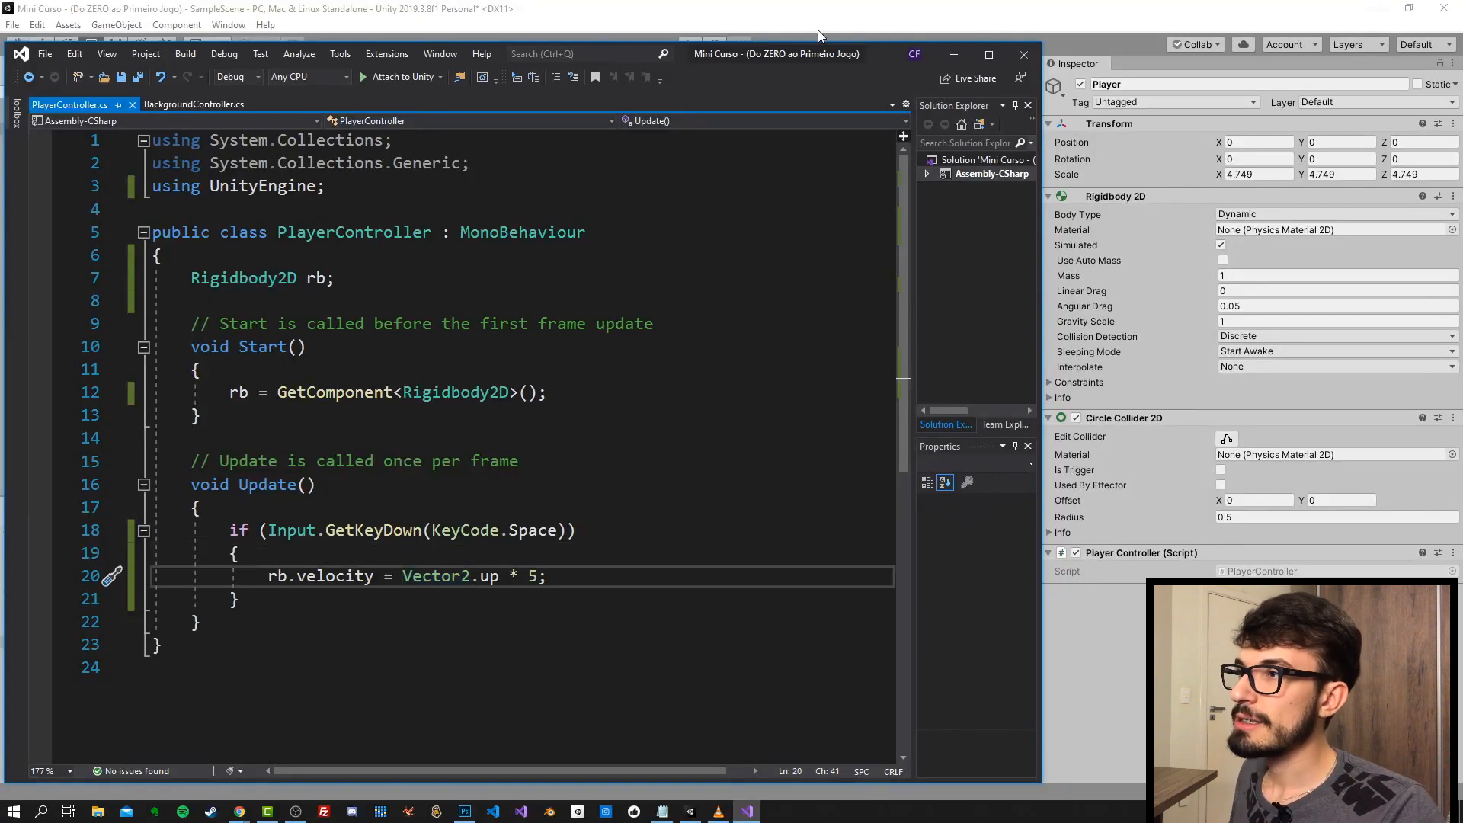
# - Return to Unity, play-test the bird's jump in the Game view, and stop play mode
pyautogui.hotkey('alt', 'Tab')
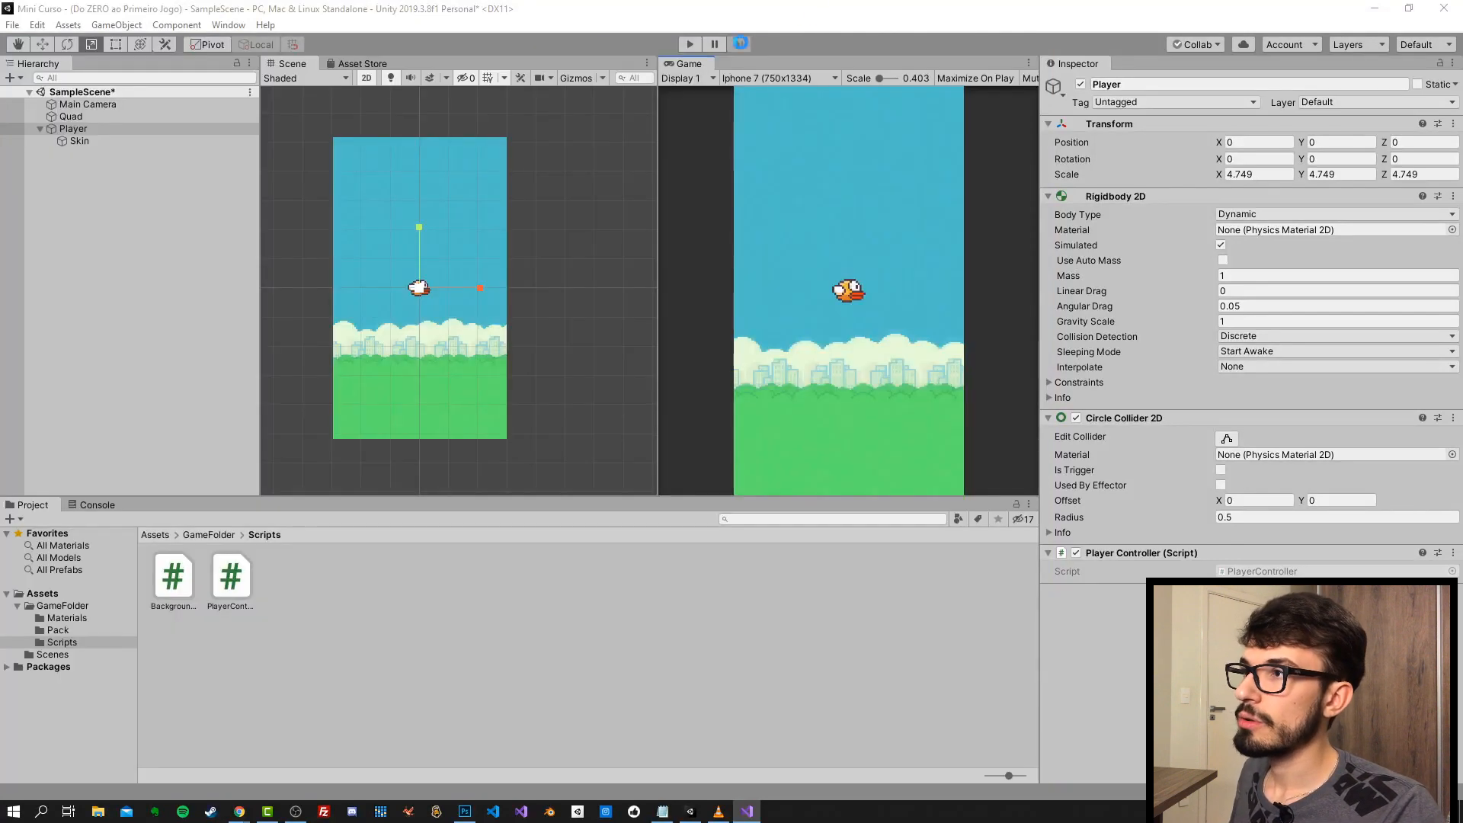
pyautogui.click(690, 44)
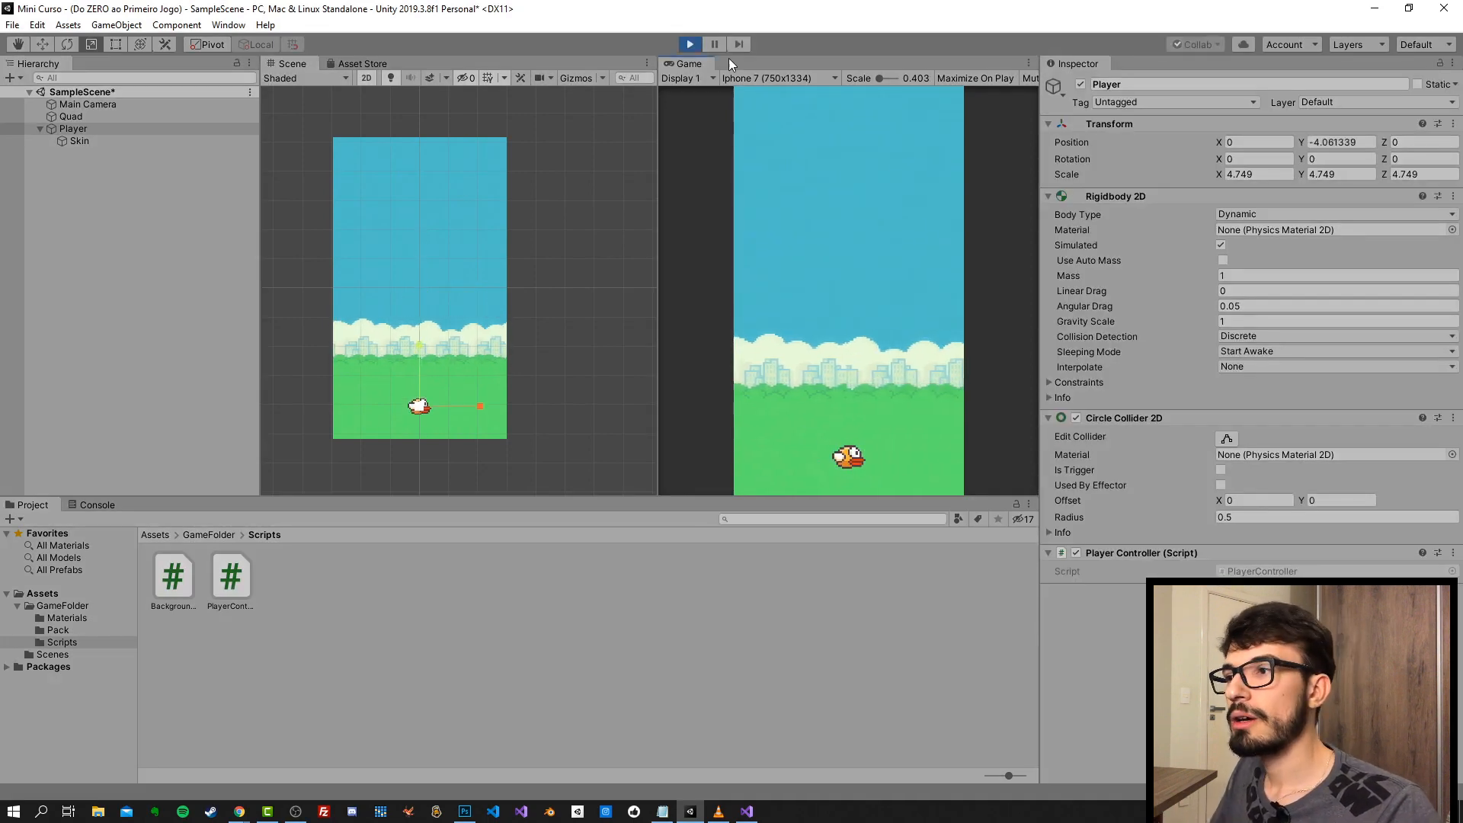
pyautogui.click(798, 269)
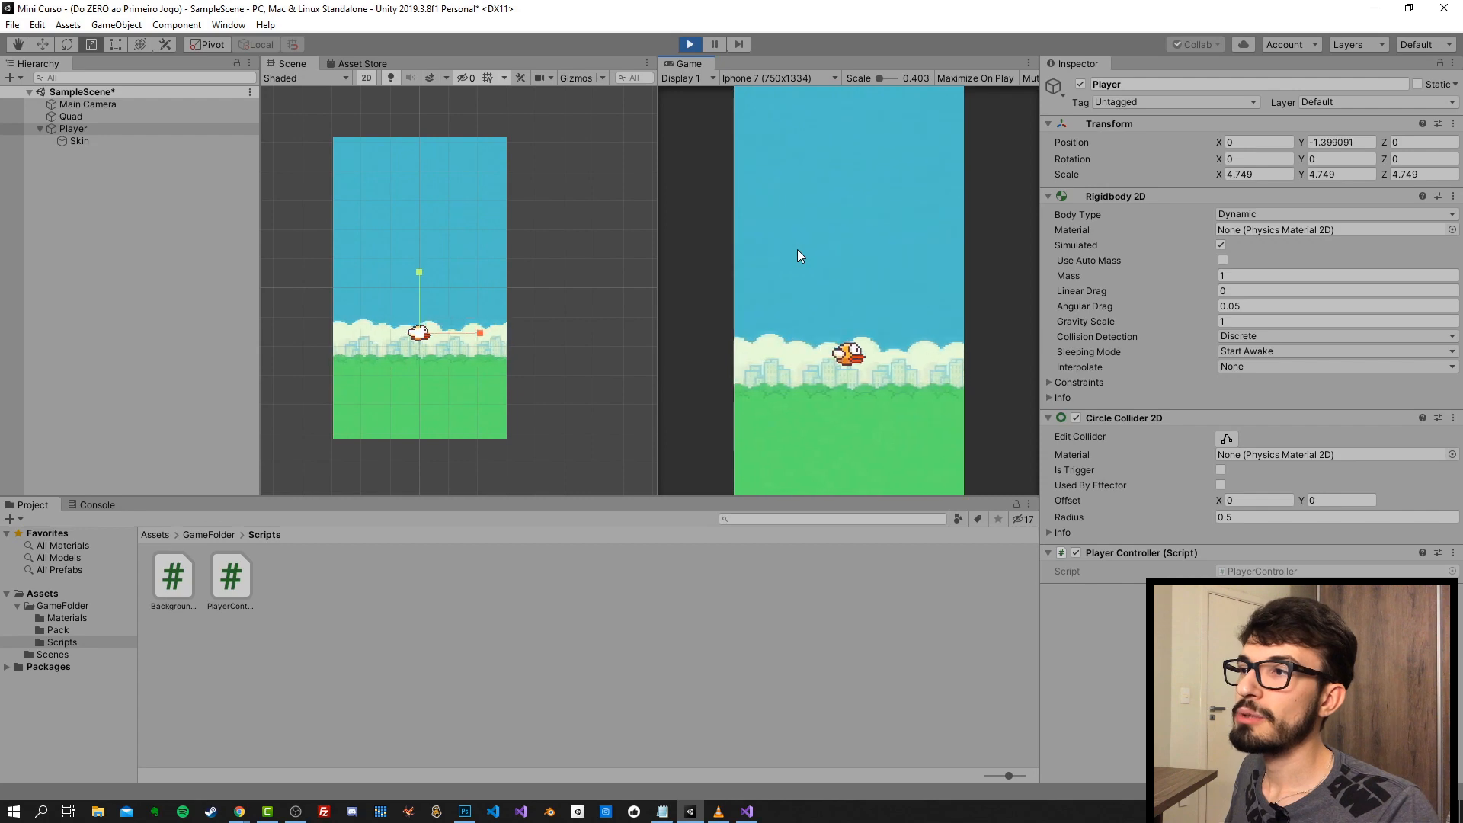
pyautogui.click(797, 250)
pyautogui.click(797, 249)
pyautogui.click(797, 249)
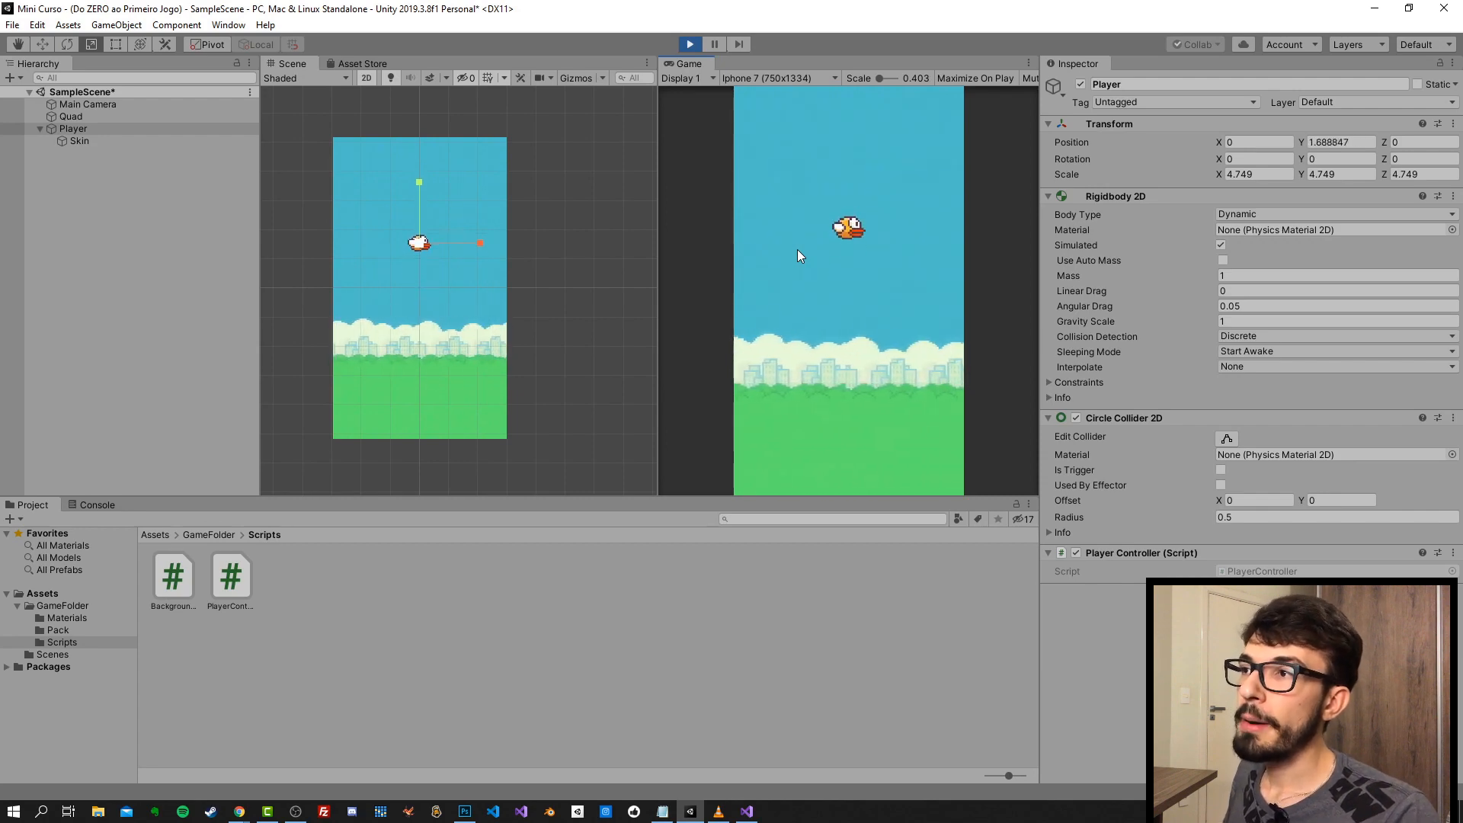
pyautogui.click(797, 249)
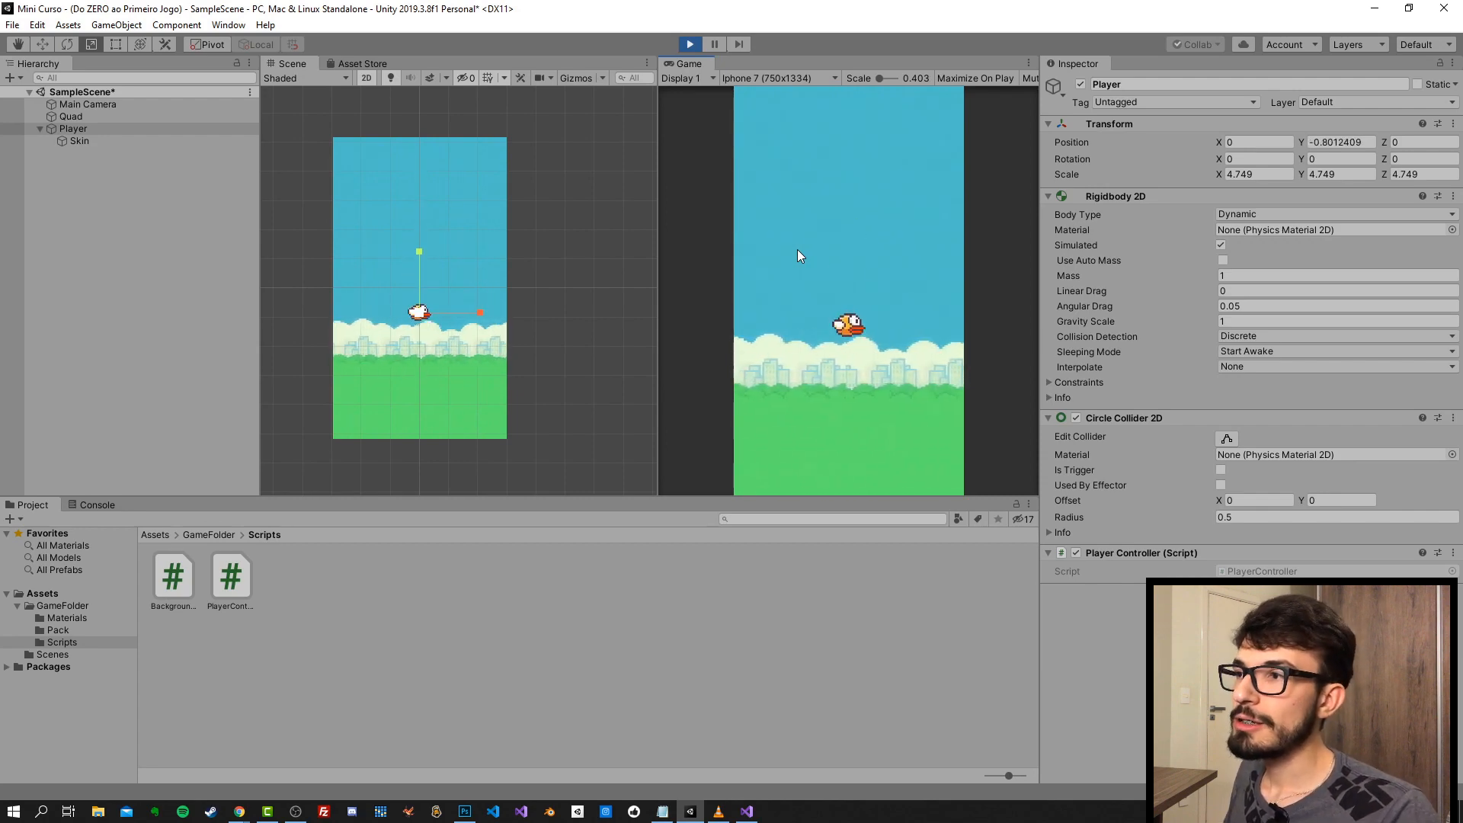
pyautogui.click(797, 249)
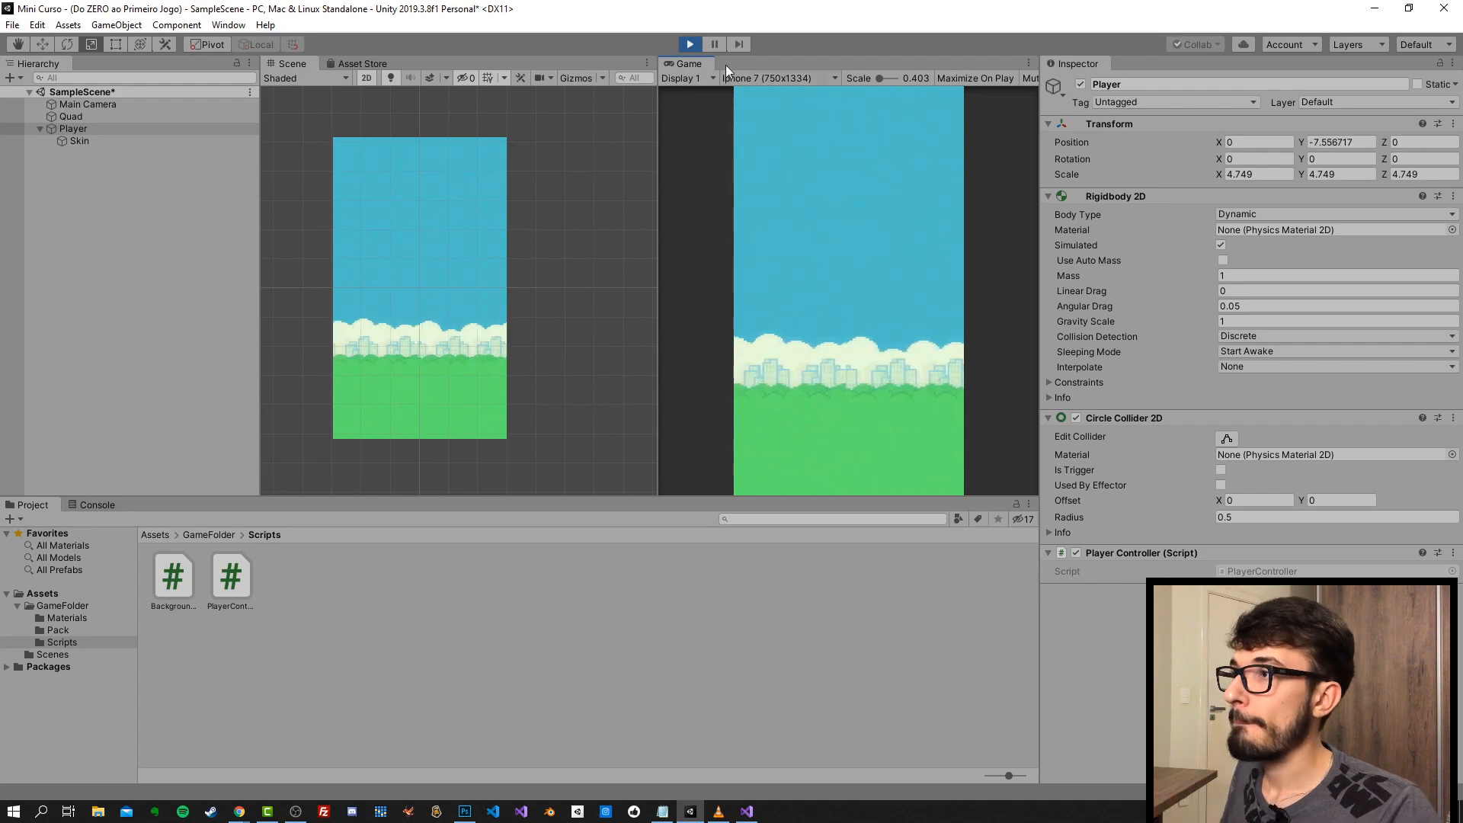
pyautogui.click(689, 45)
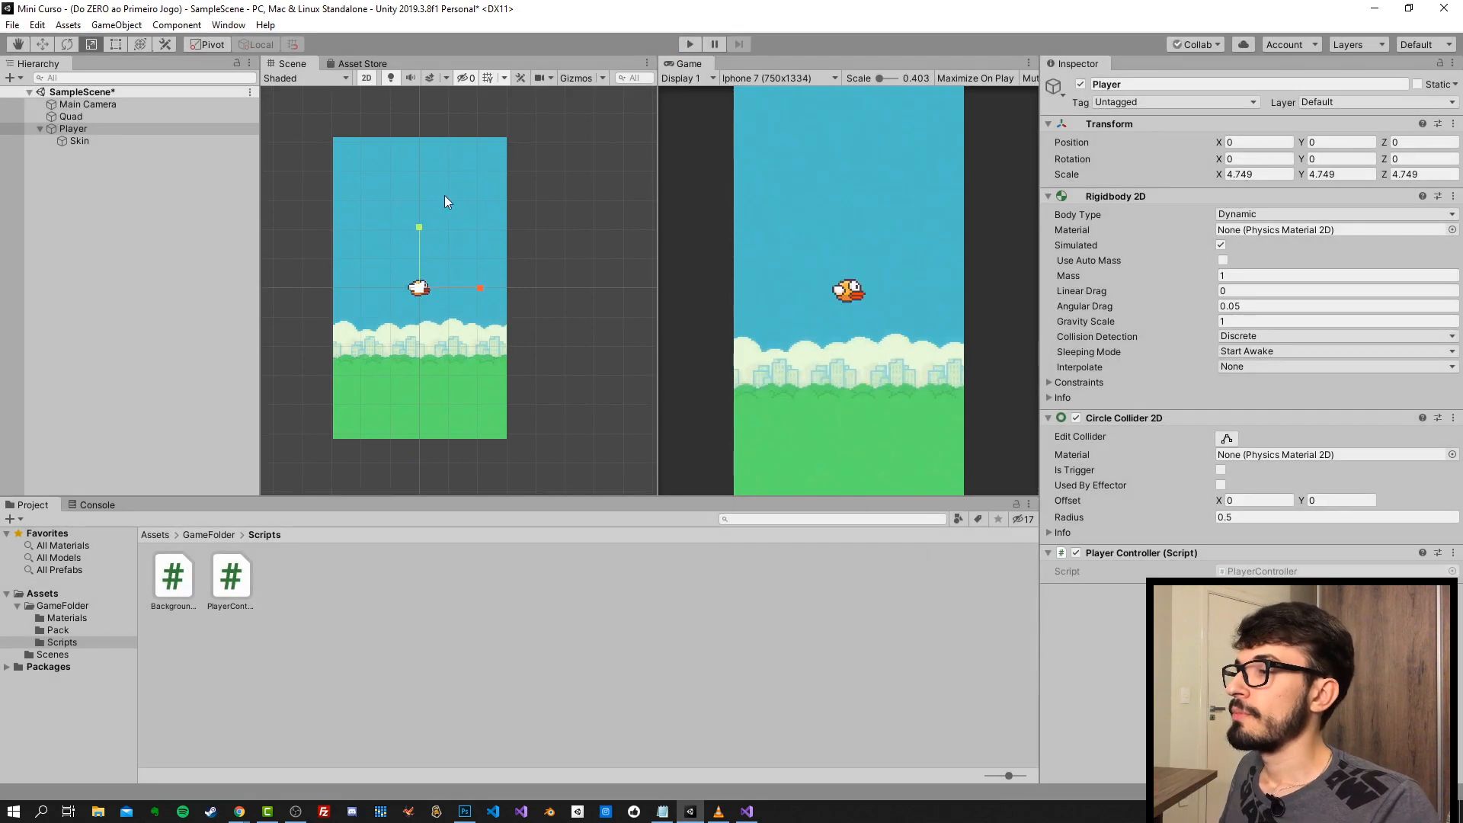
# - Switch to the Move tool, play-test the bird's jump and fall once more, and stop play mode
pyautogui.click(42, 43)
pyautogui.click(688, 44)
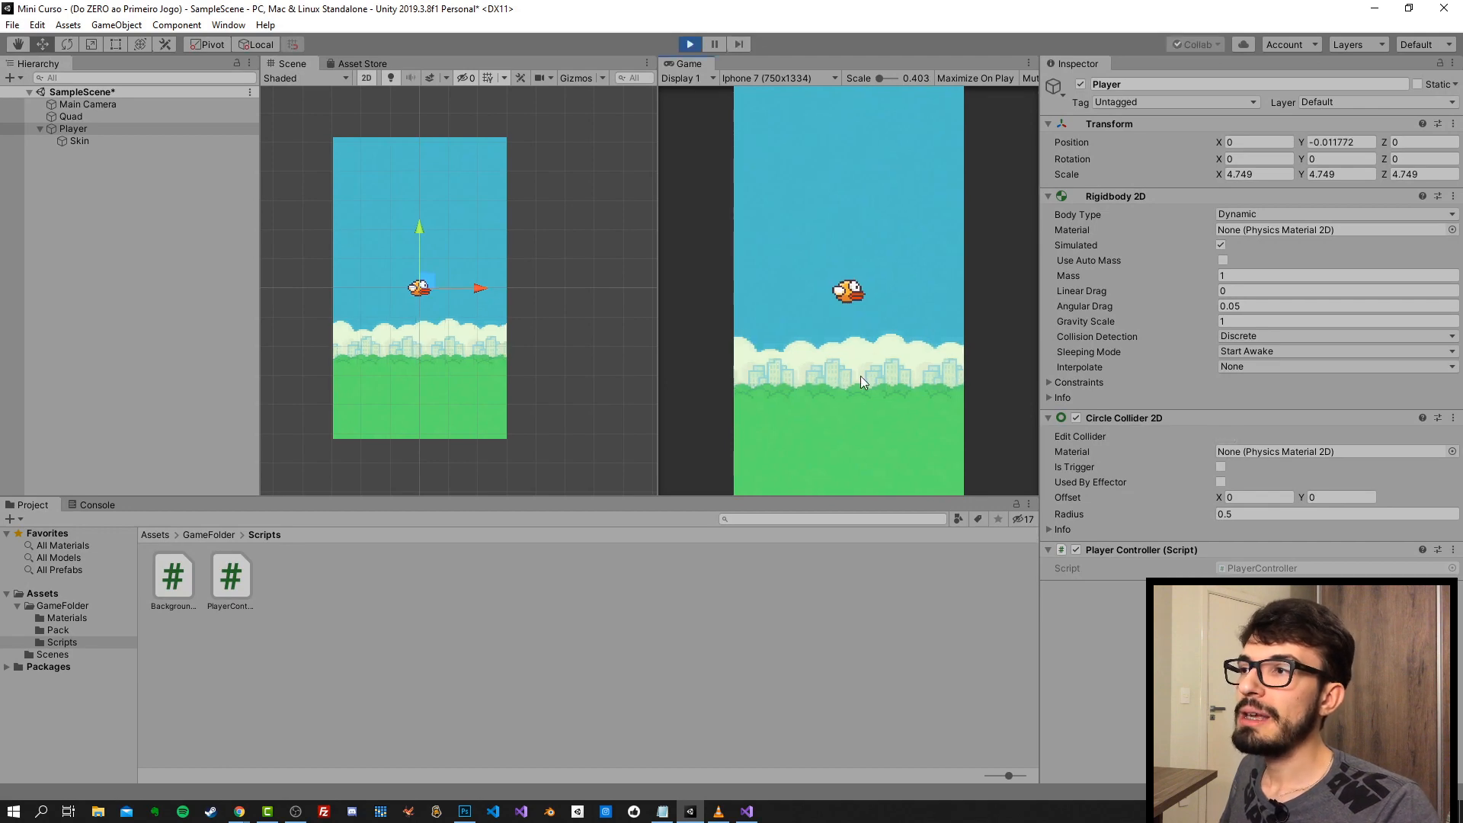
pyautogui.click(890, 415)
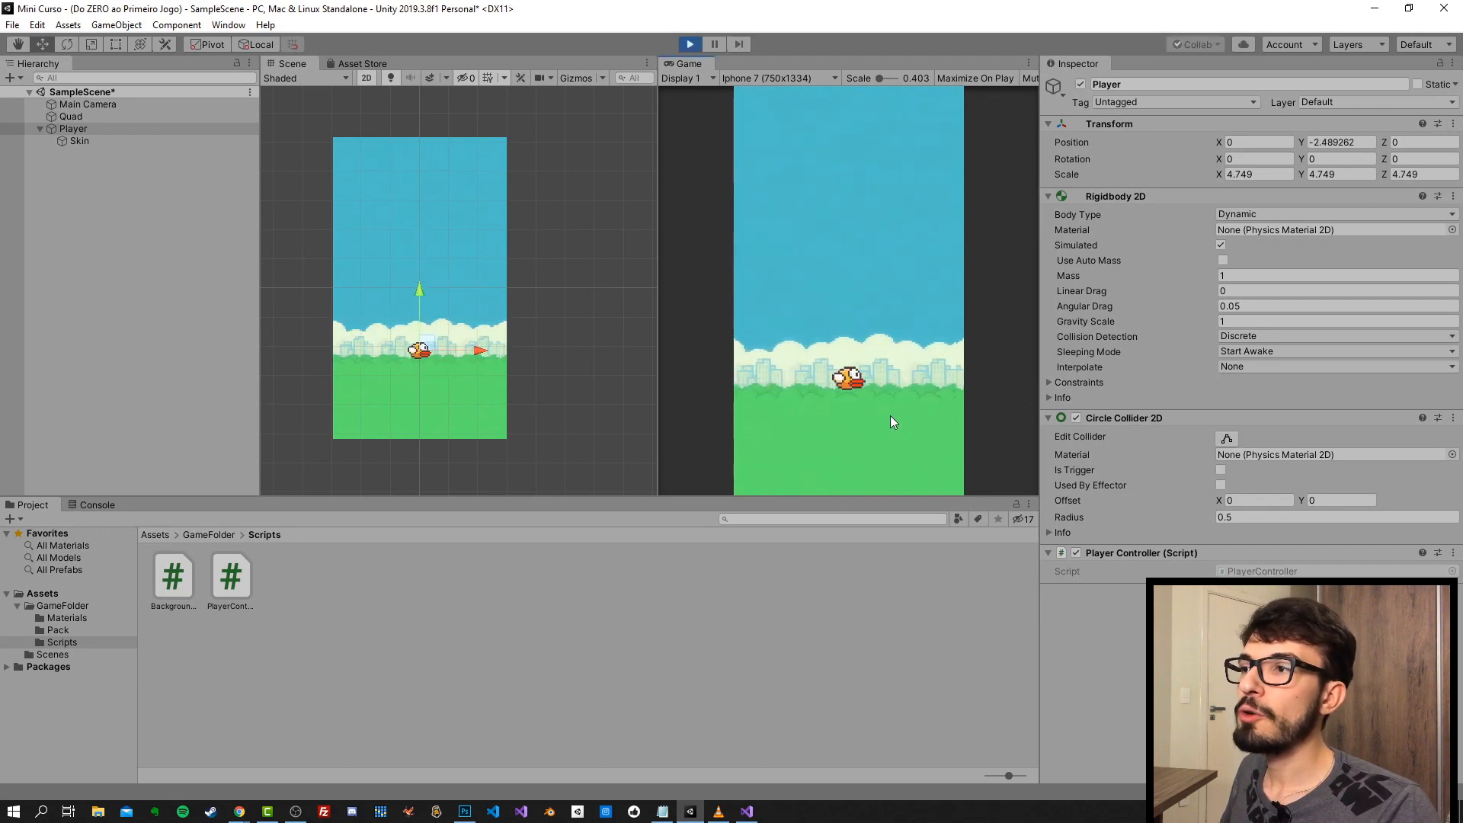
pyautogui.click(890, 415)
pyautogui.click(888, 413)
pyautogui.click(831, 335)
pyautogui.click(820, 315)
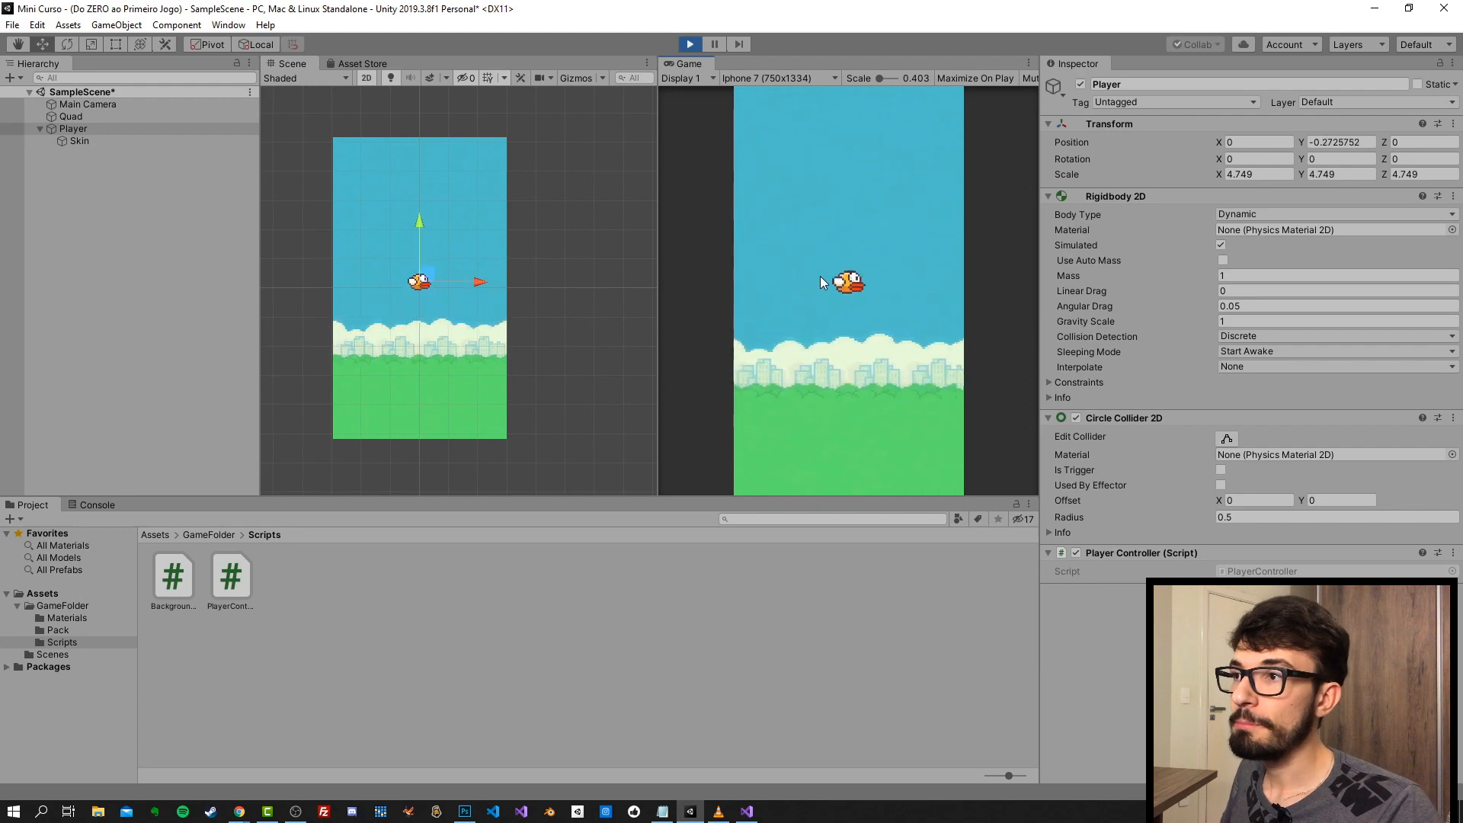
pyautogui.click(711, 155)
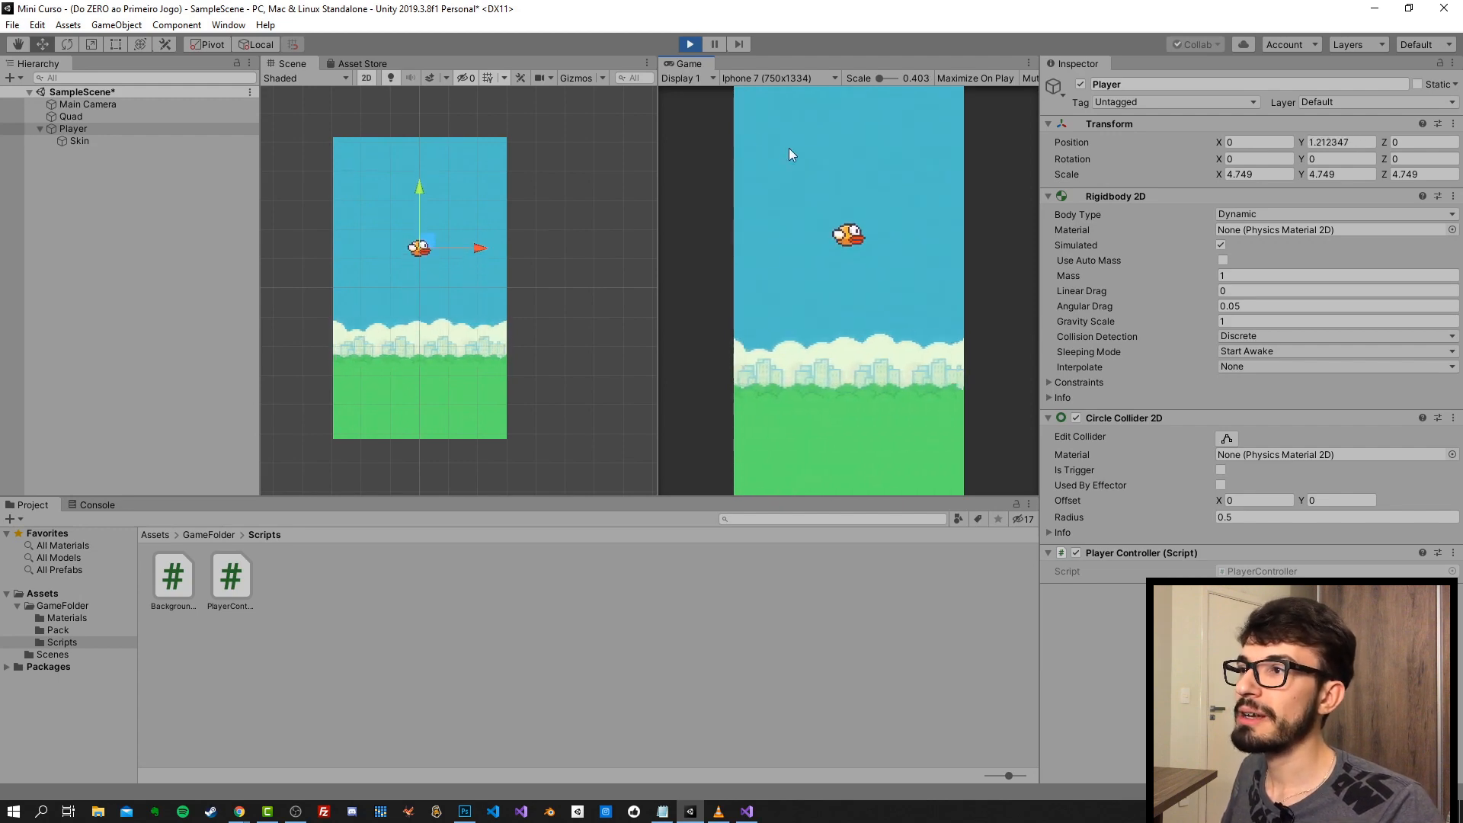
pyautogui.click(688, 44)
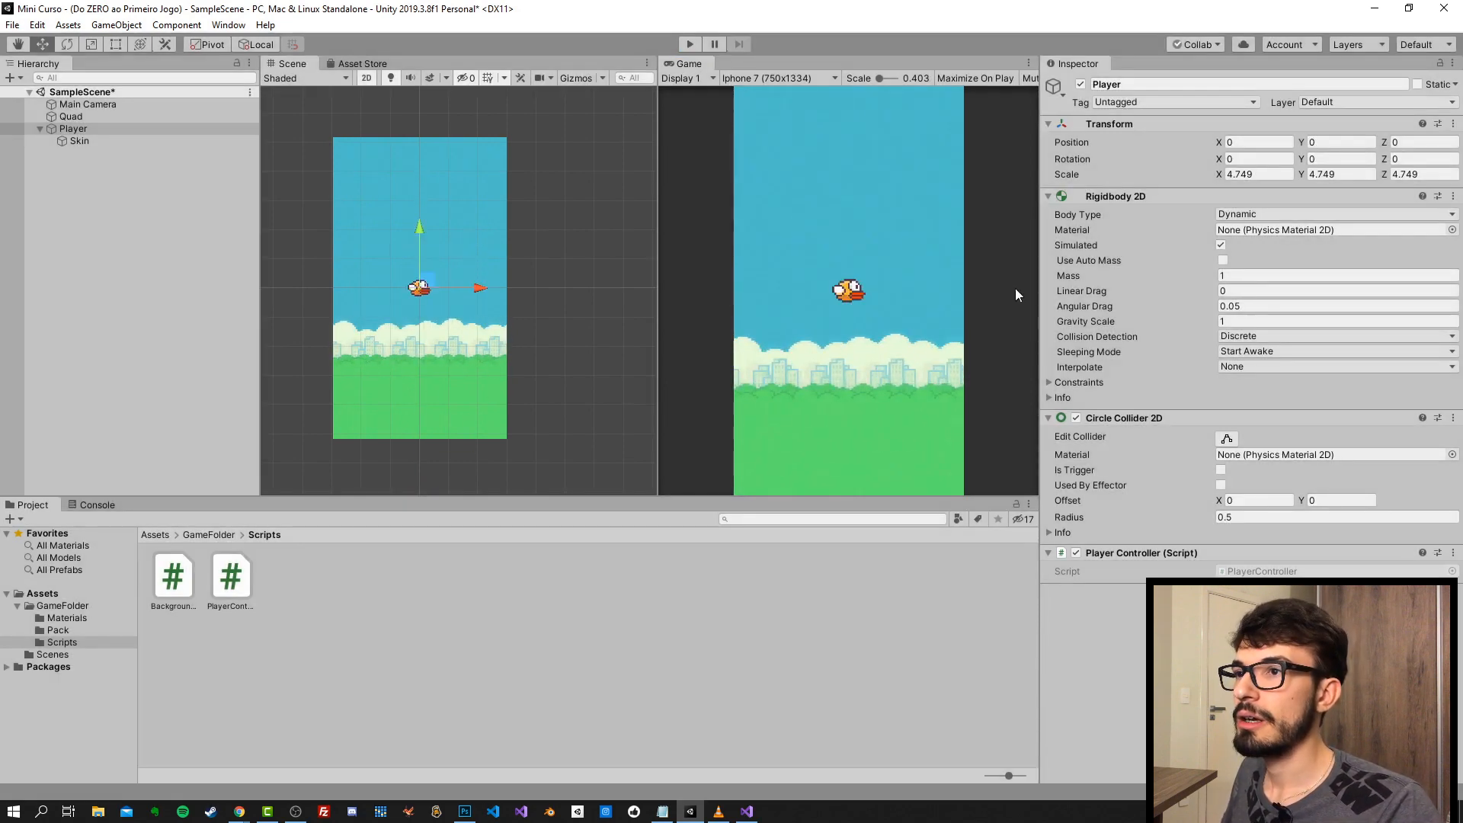
# - Set the Gravity Scale of the Player's Rigidbody 2D to 1.5 and briefly play-test the fall
pyautogui.click(1236, 323)
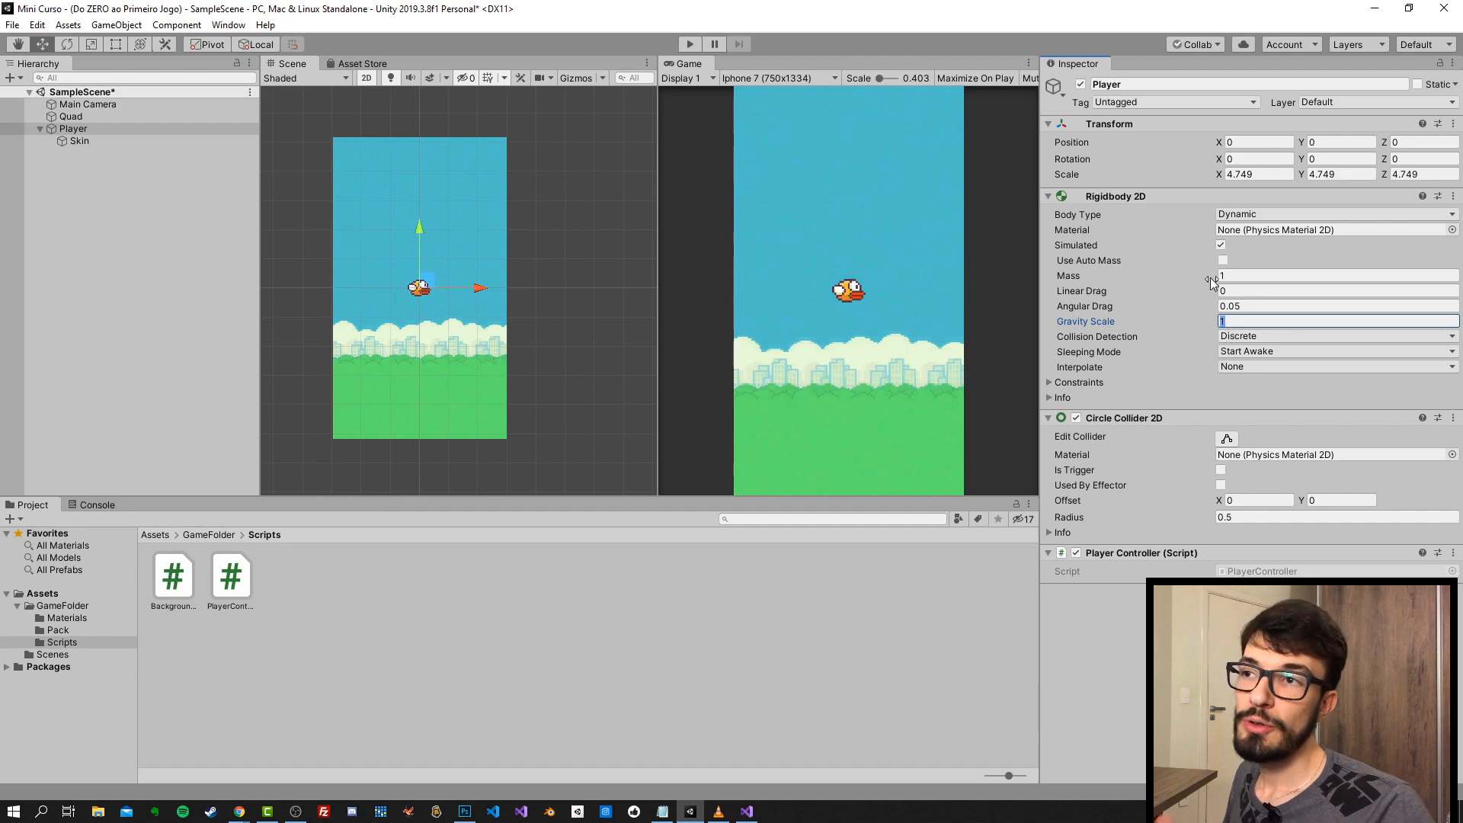
pyautogui.click(1242, 322)
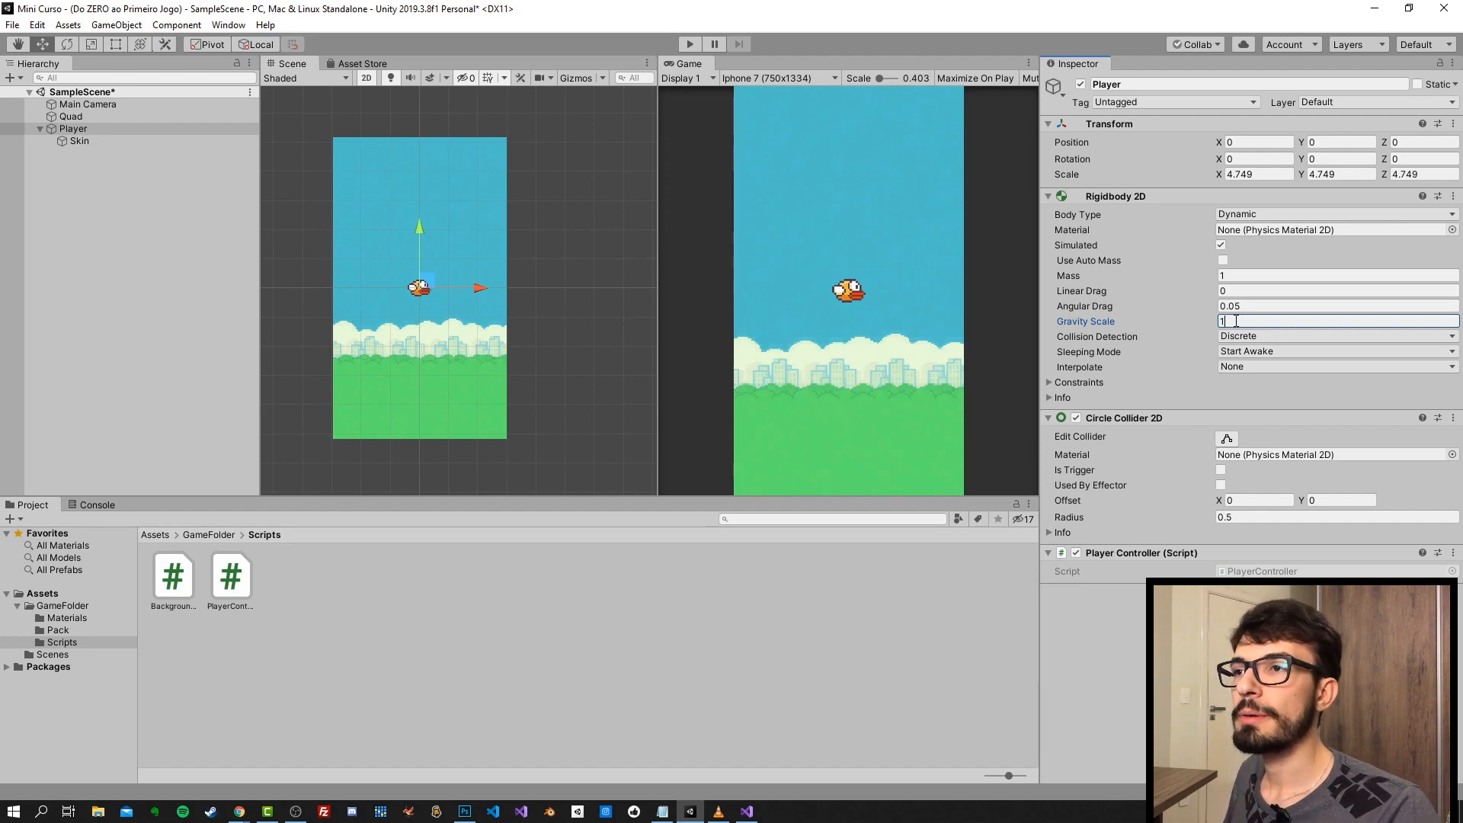
pyautogui.click(1248, 319)
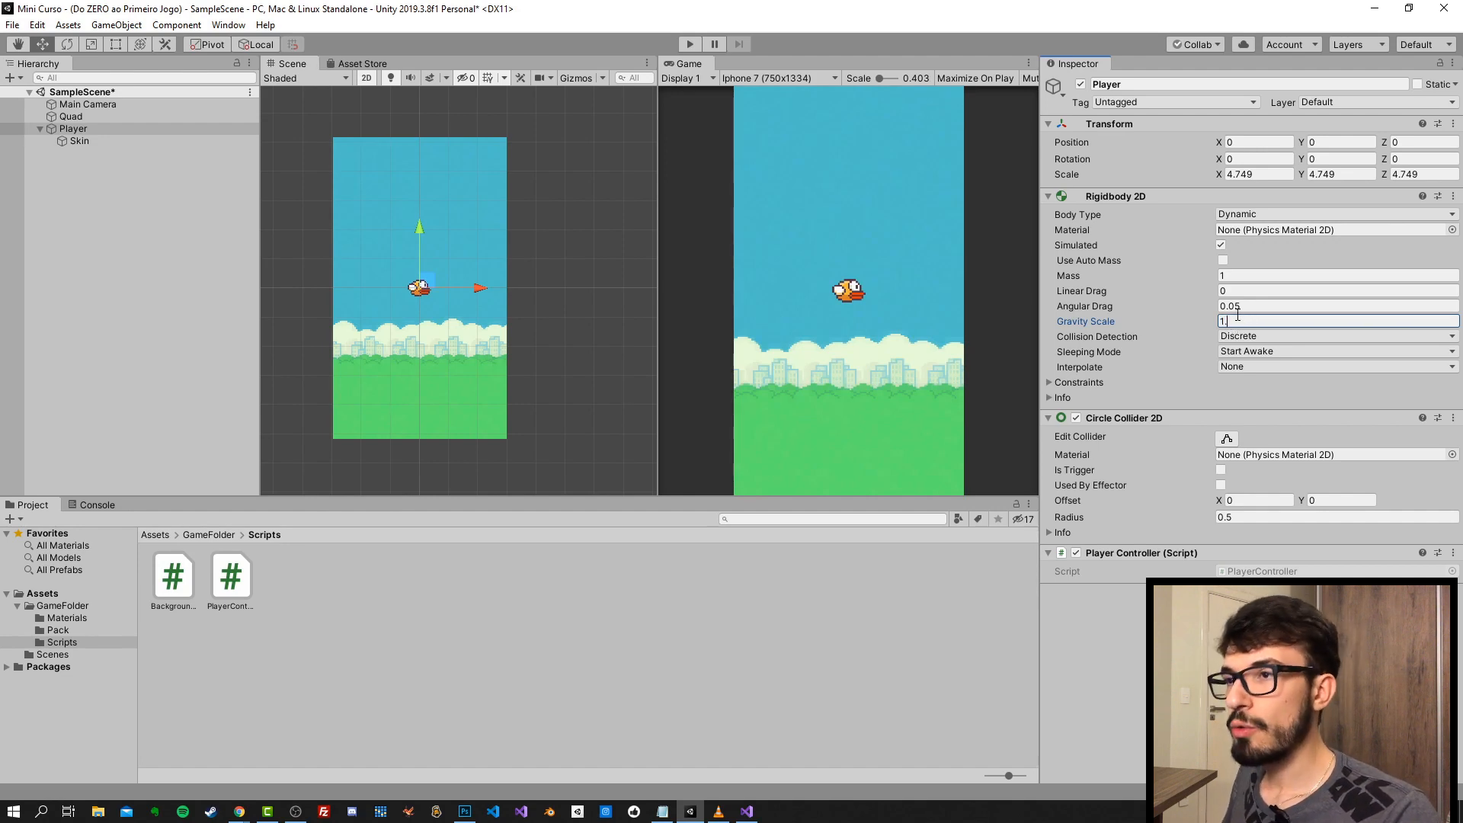
pyautogui.click(690, 44)
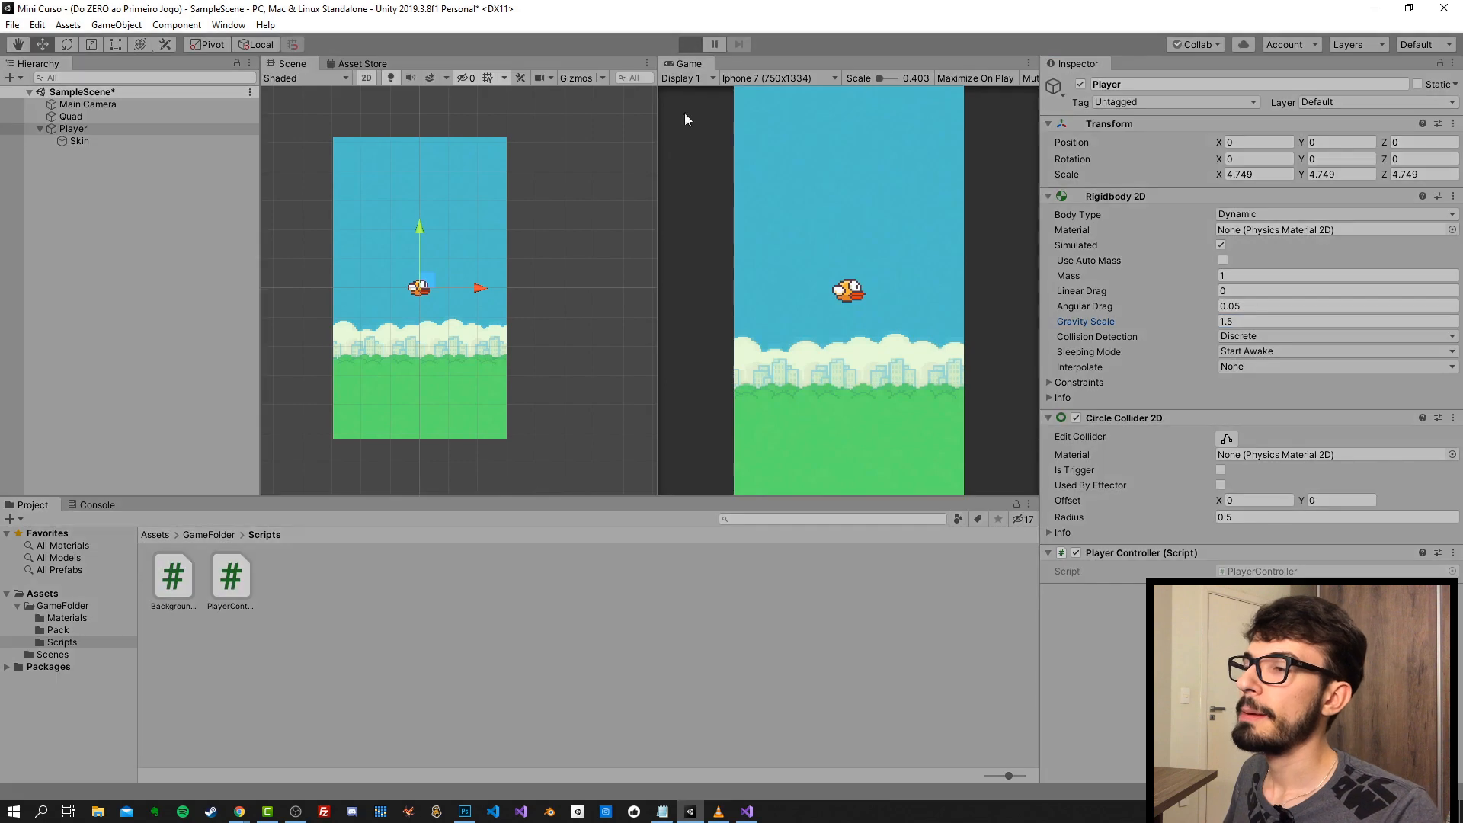
pyautogui.click(922, 242)
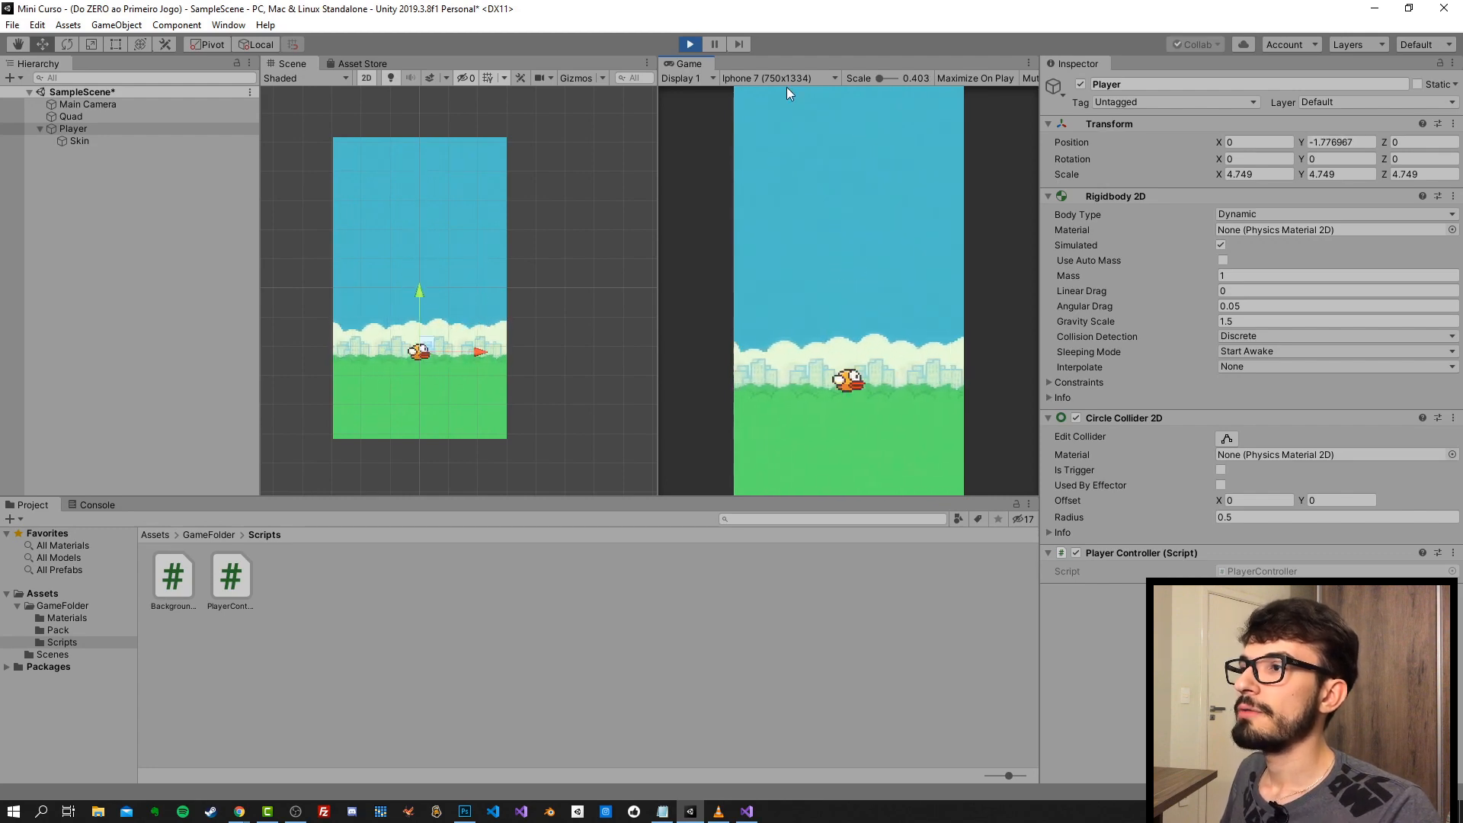
pyautogui.click(689, 44)
# - In Visual Studio, set the Vector2.up multiplier in the velocity assignment to 8 and save the script
pyautogui.click(748, 811)
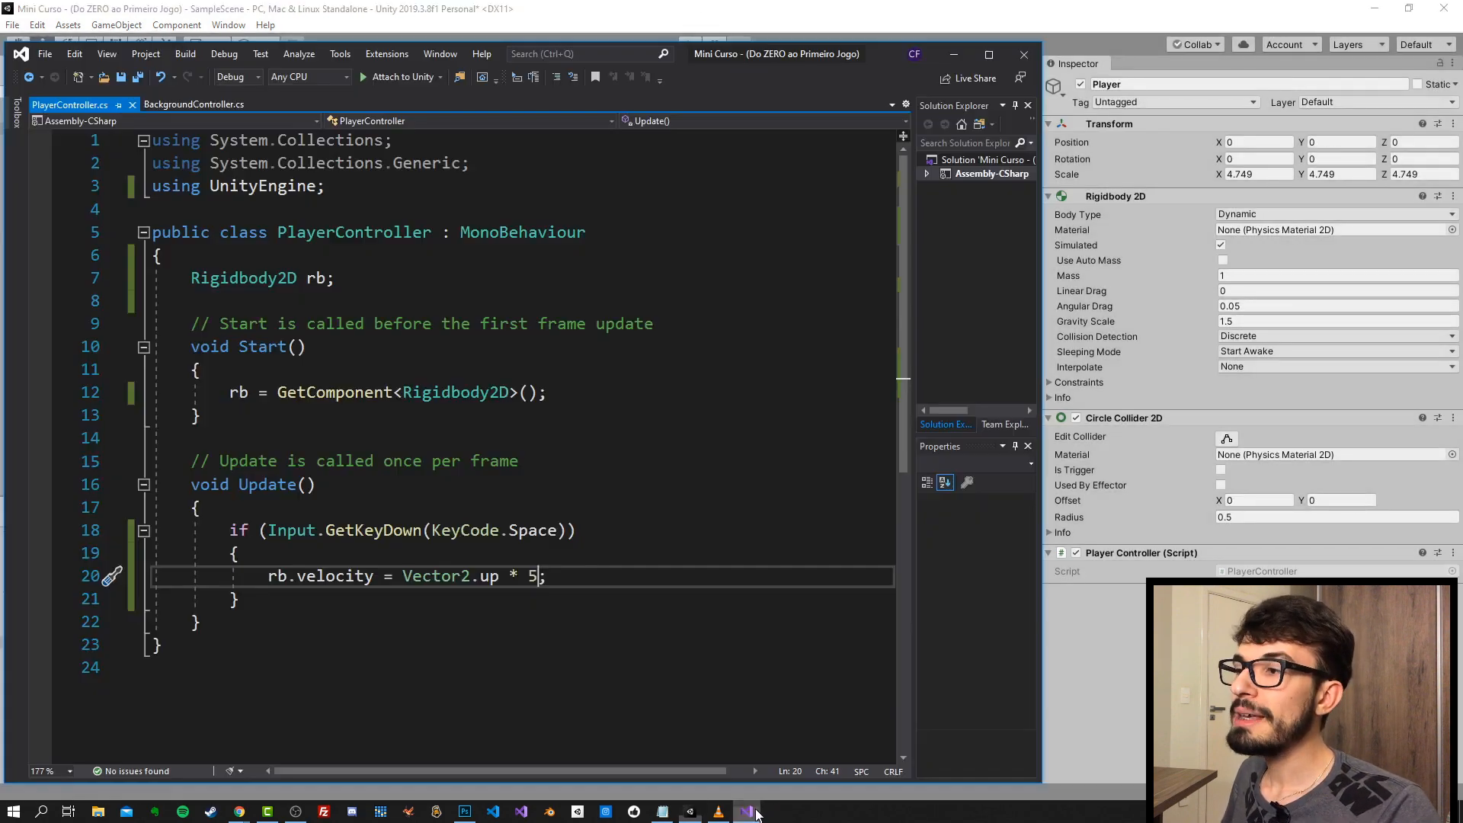
pyautogui.moveTo(528, 577); pyautogui.dragTo(538, 577)
pyautogui.write('10')
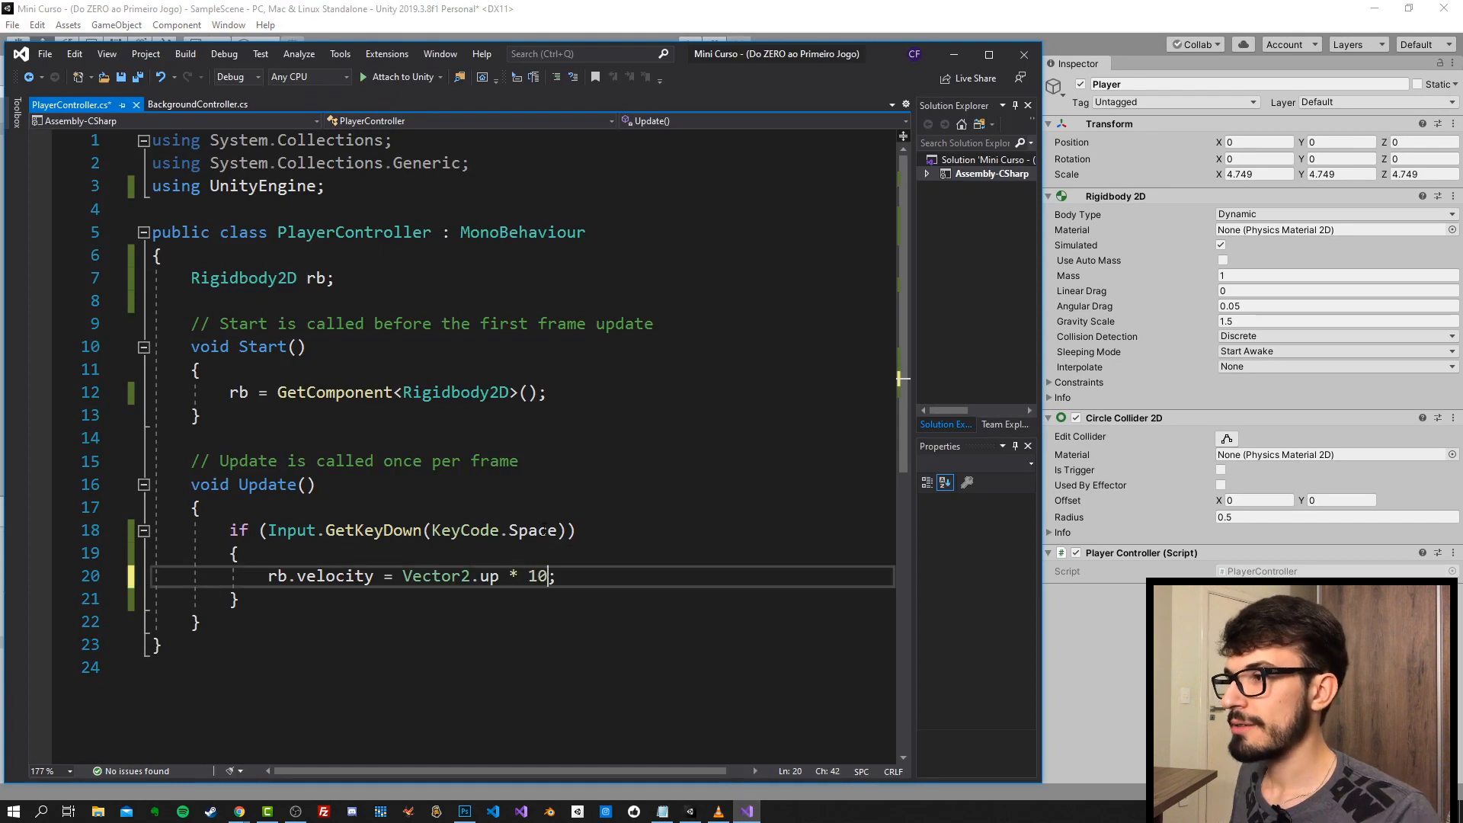
pyautogui.press('BackSpace')
pyautogui.press('BackSpace')
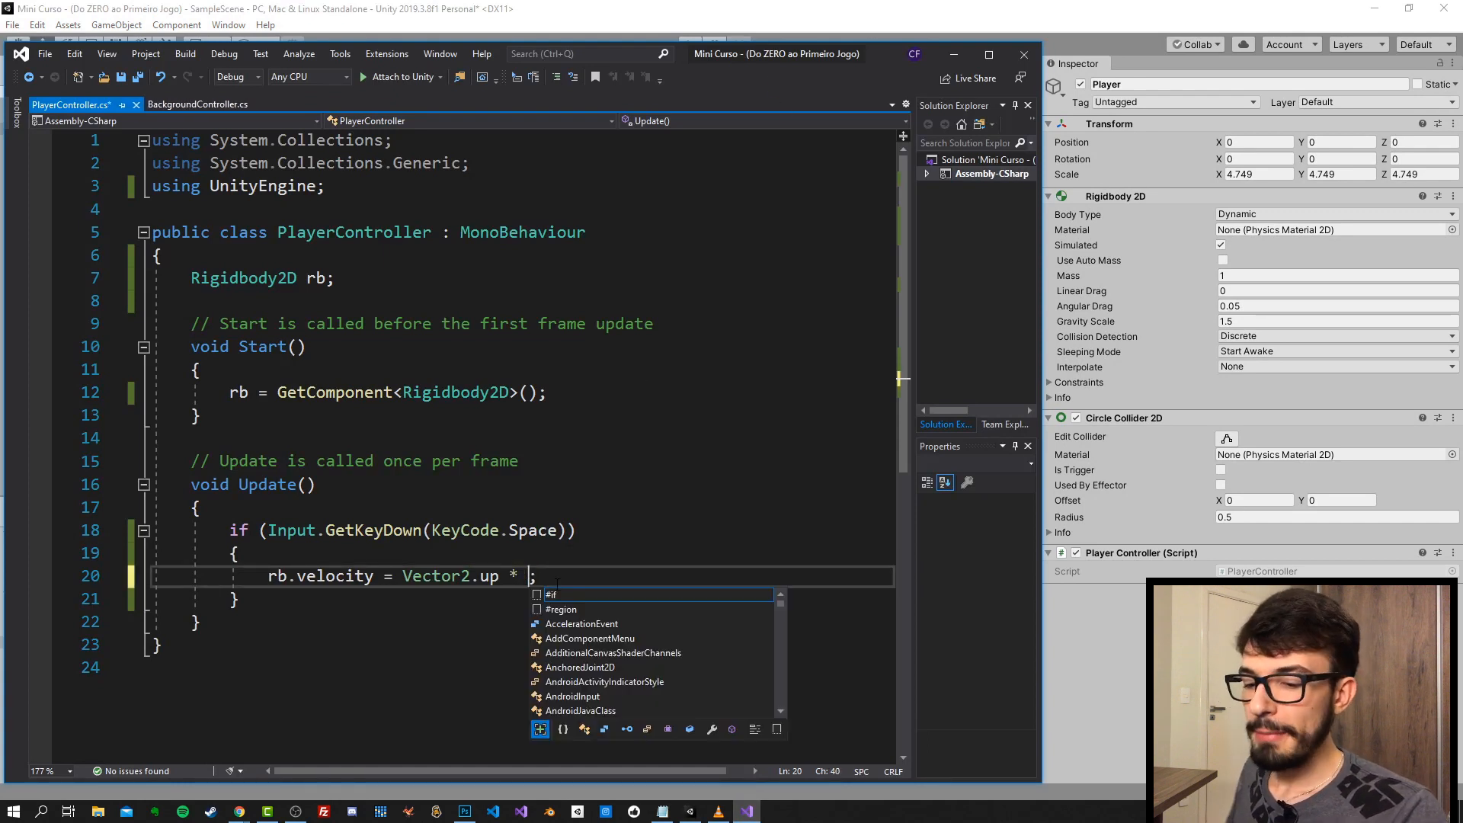
pyautogui.write('8')
# - Back in Unity, play-test the stronger jump against the increased gravity, and stop play mode
pyautogui.click(723, 21)
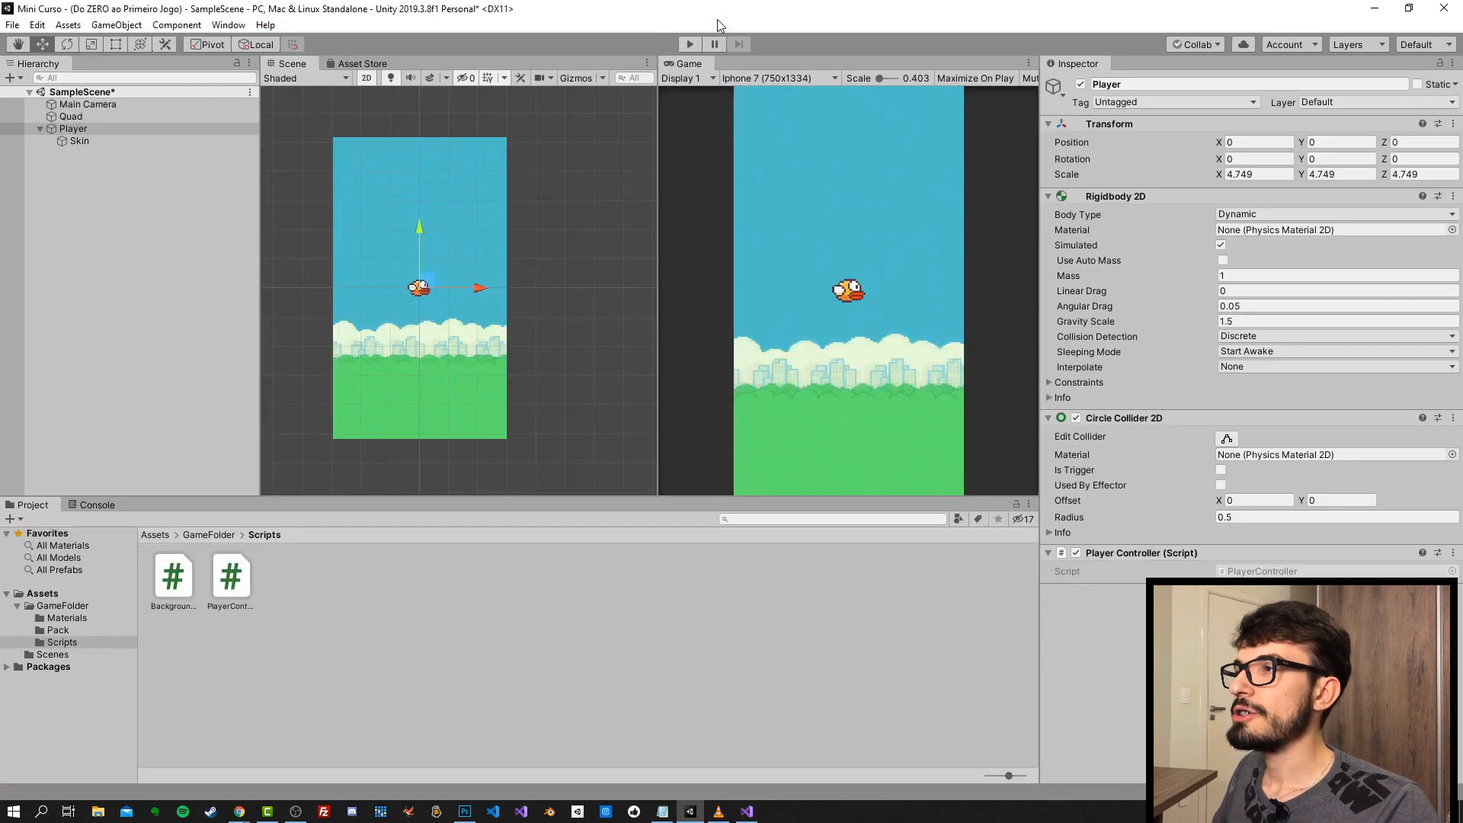
pyautogui.click(693, 44)
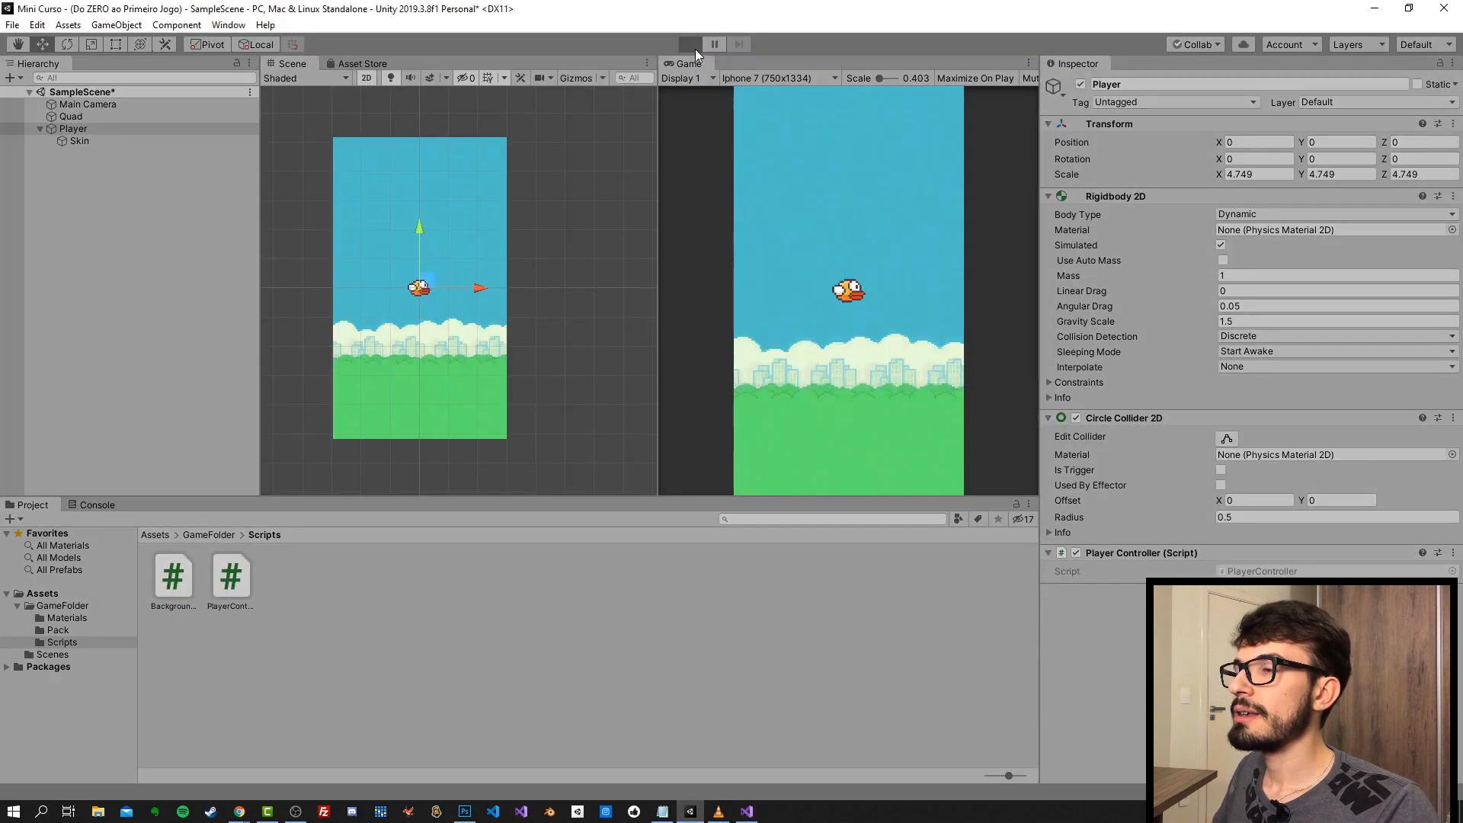
pyautogui.click(913, 269)
pyautogui.click(913, 270)
pyautogui.click(913, 270)
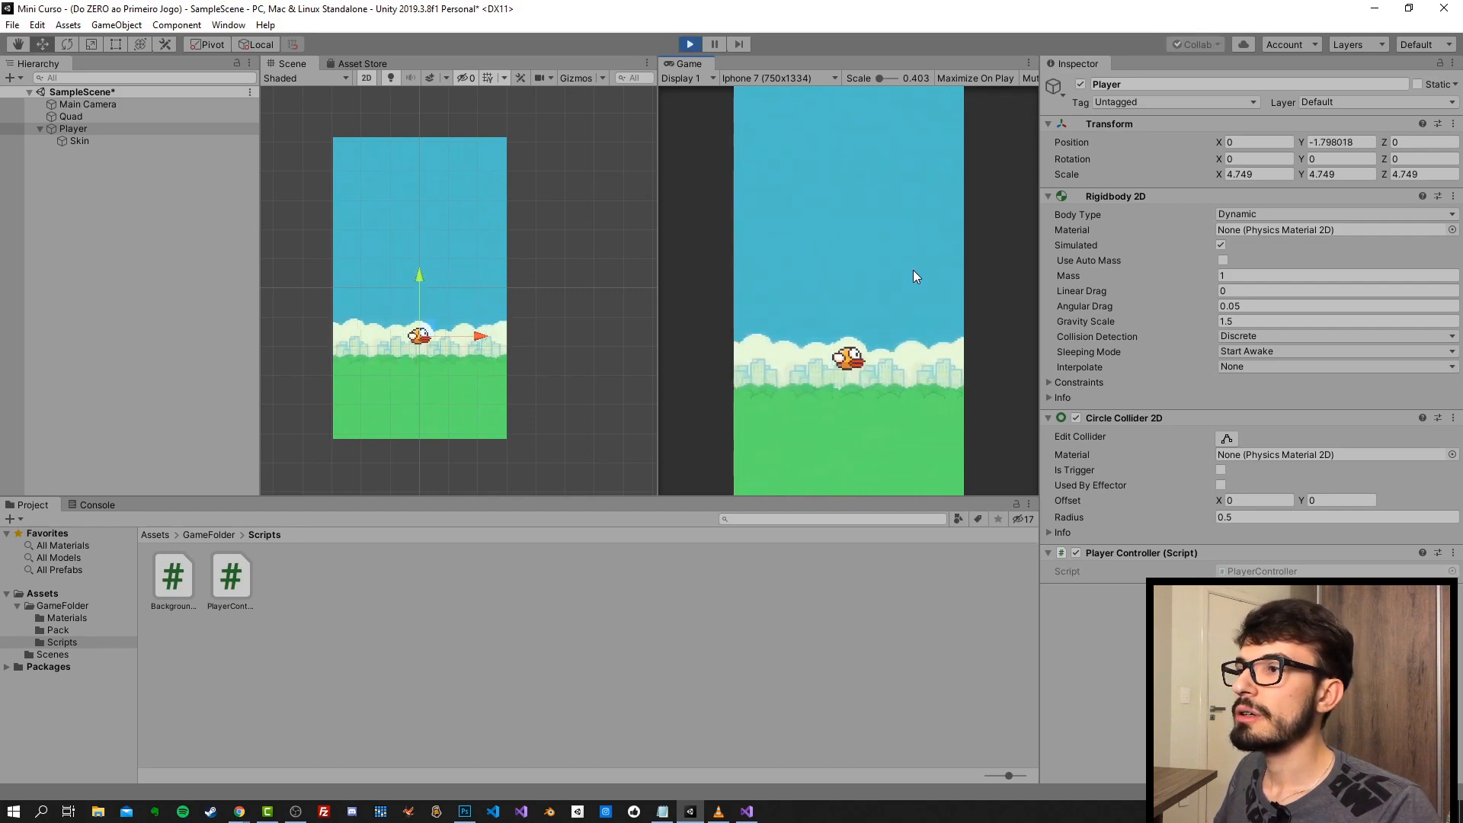
pyautogui.click(913, 270)
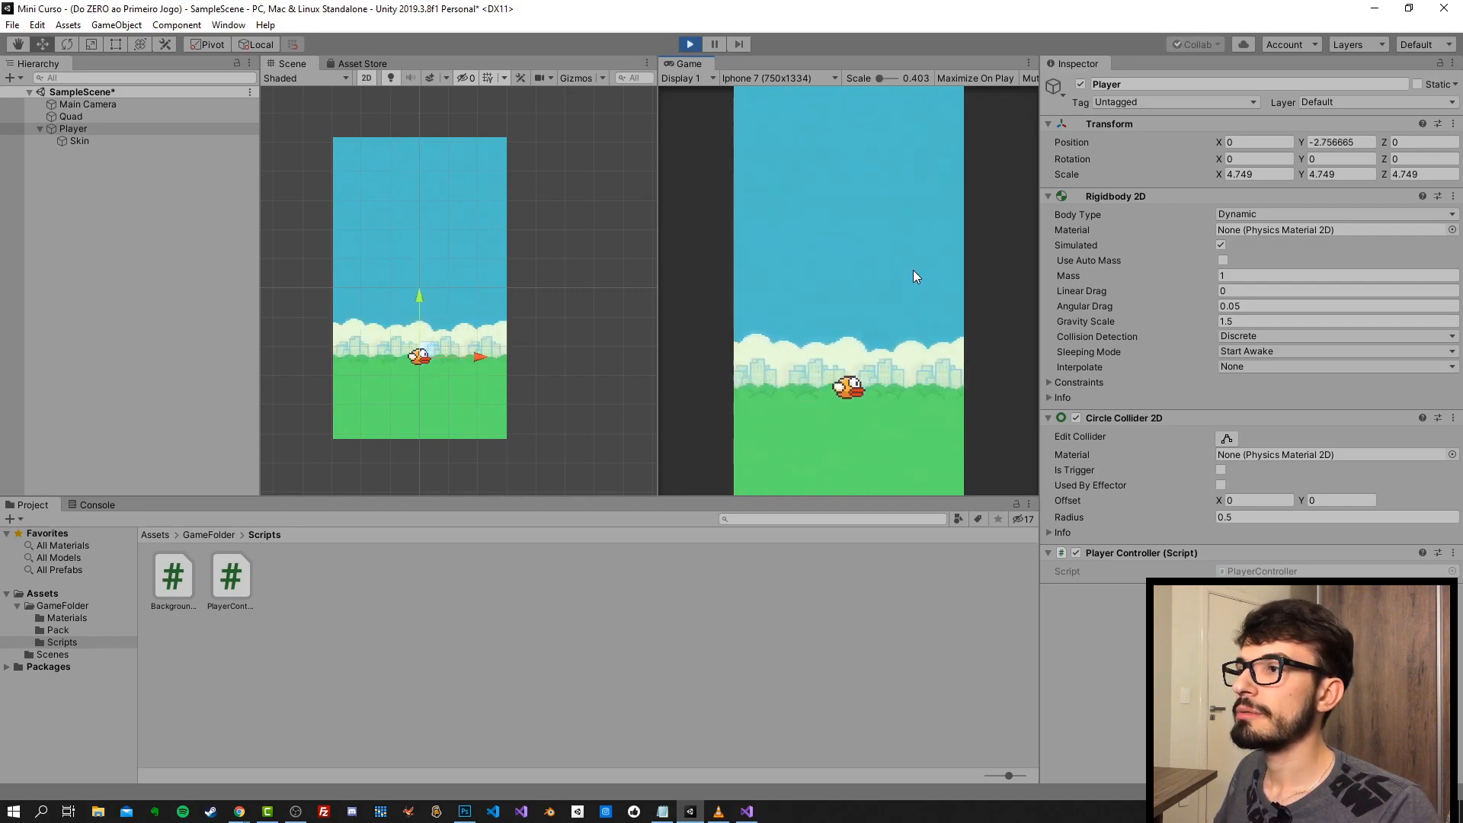
pyautogui.click(862, 227)
pyautogui.click(771, 136)
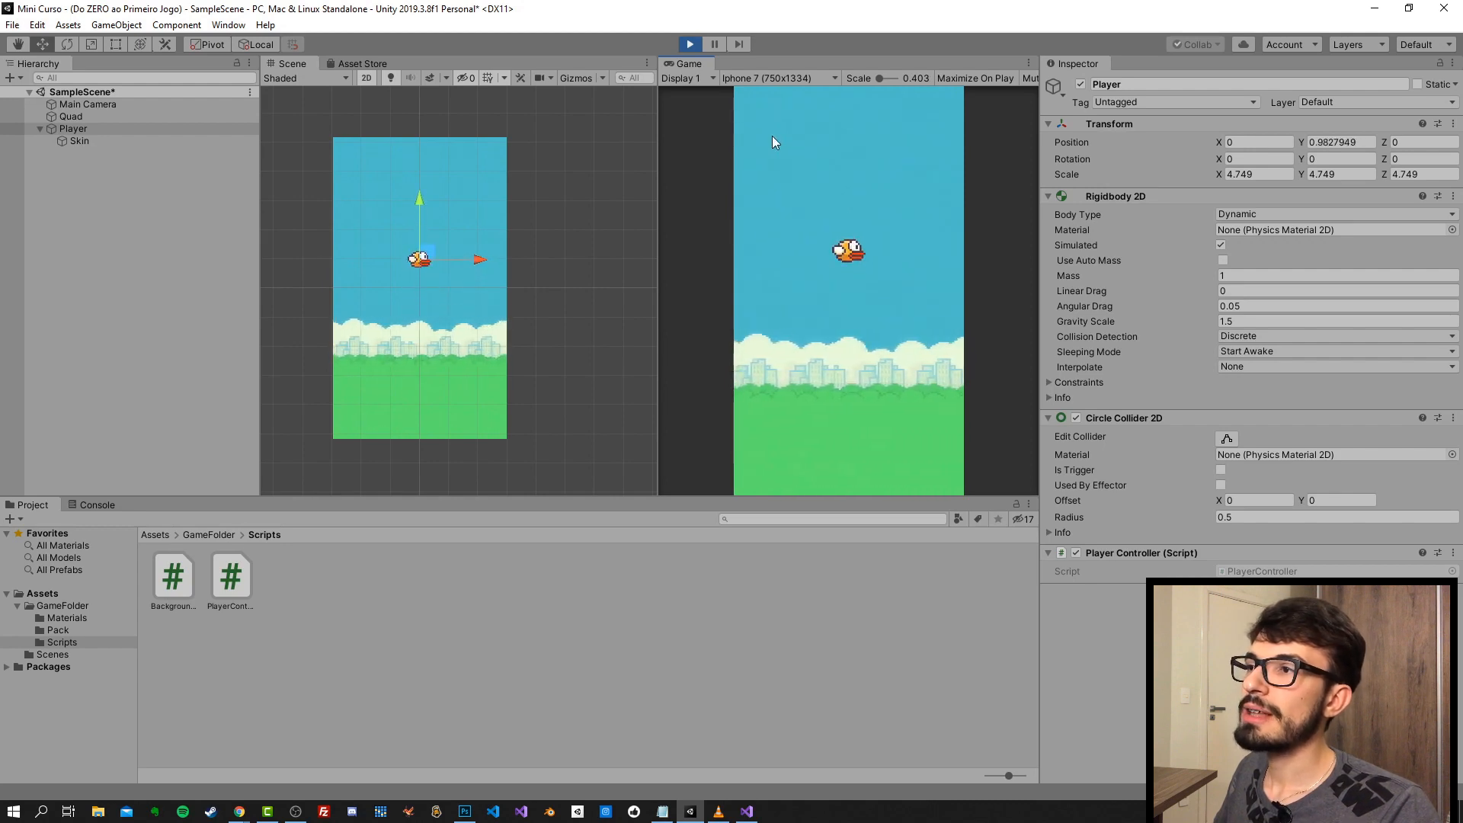
pyautogui.click(773, 137)
pyautogui.click(856, 236)
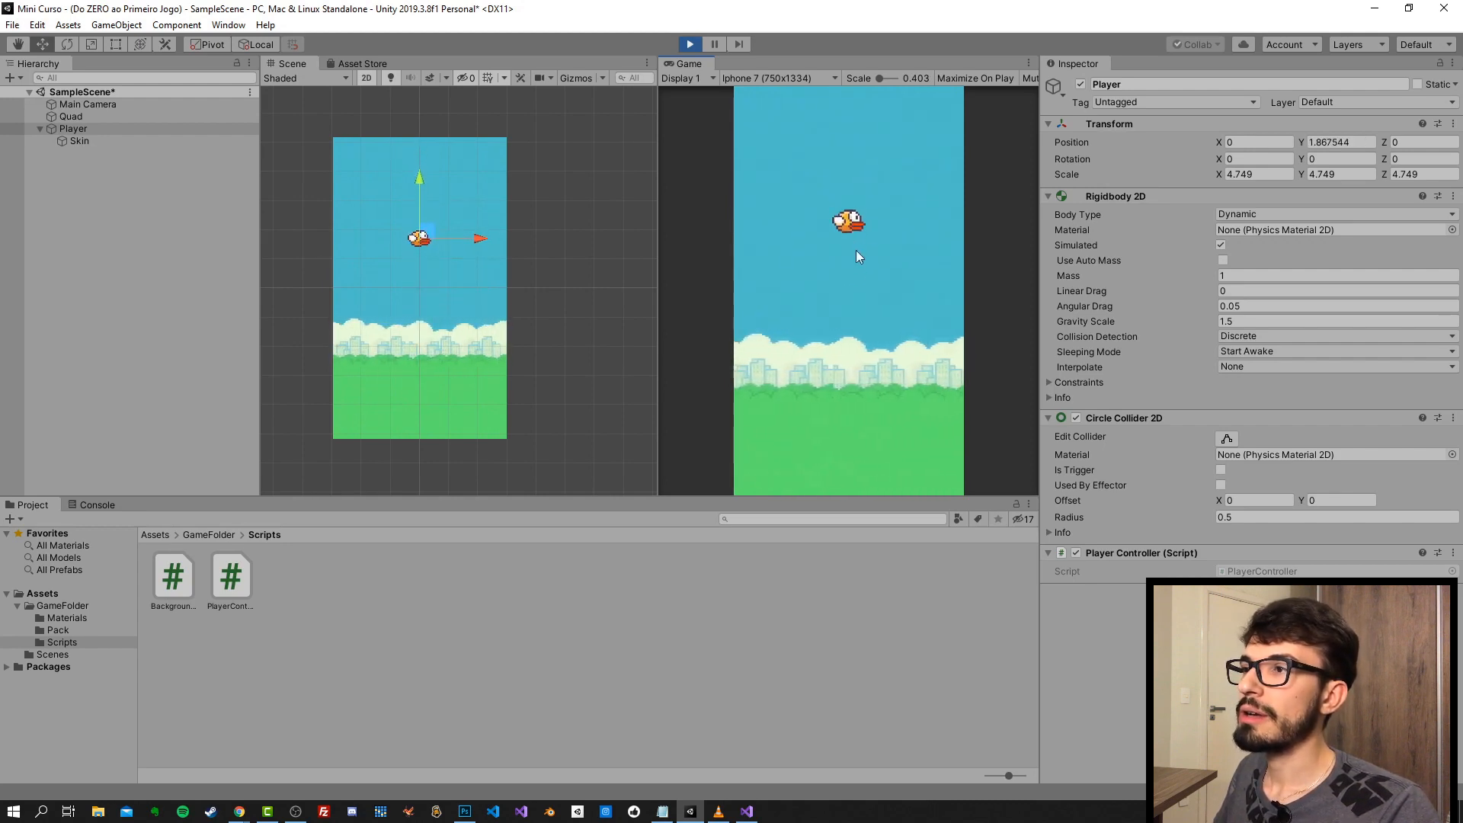
pyautogui.click(762, 112)
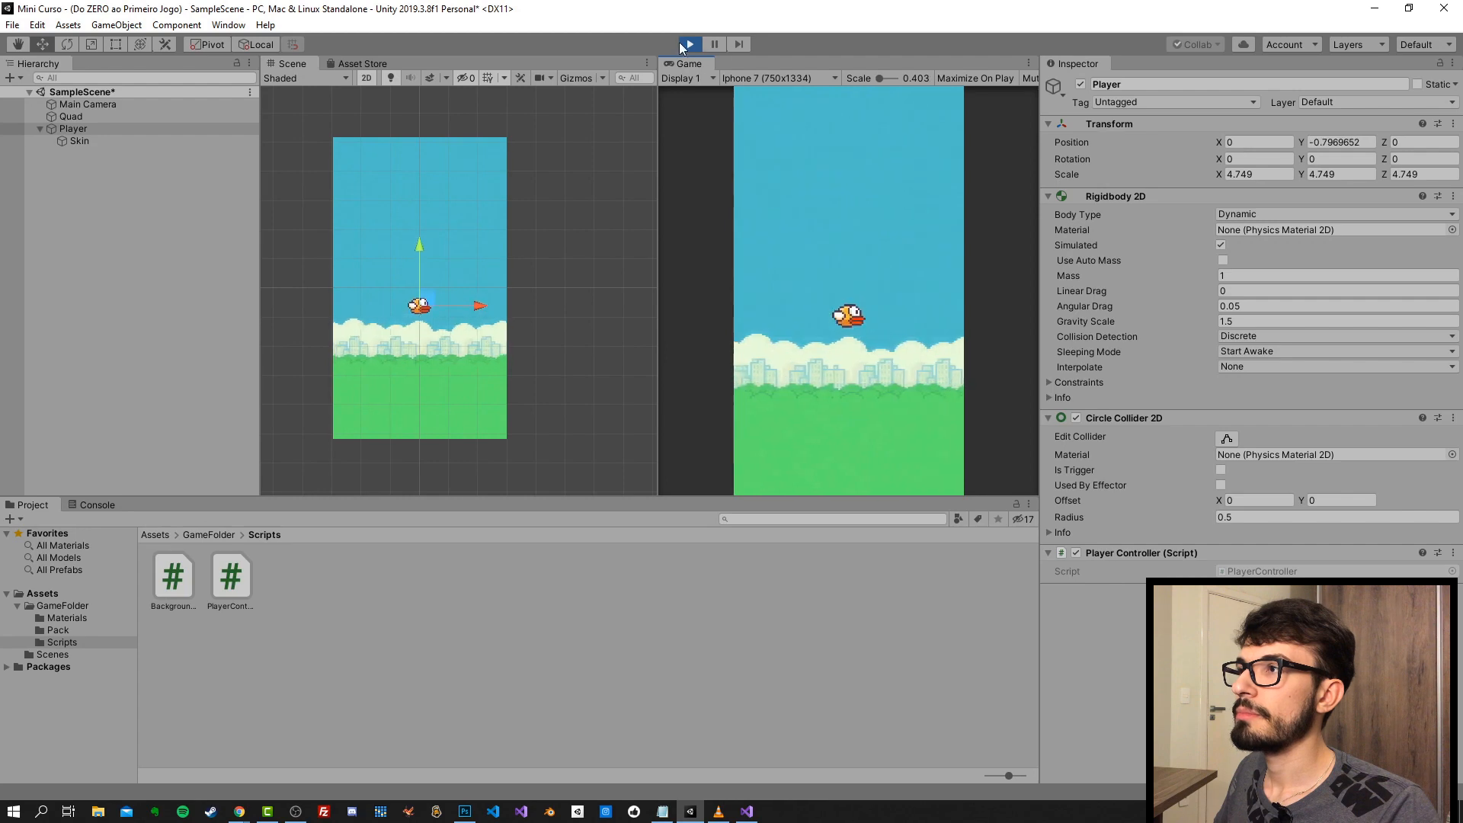
pyautogui.click(680, 44)
# - In the PlayerController script in Visual Studio, declare a public float variable named jump below the rb field and save
pyautogui.click(747, 811)
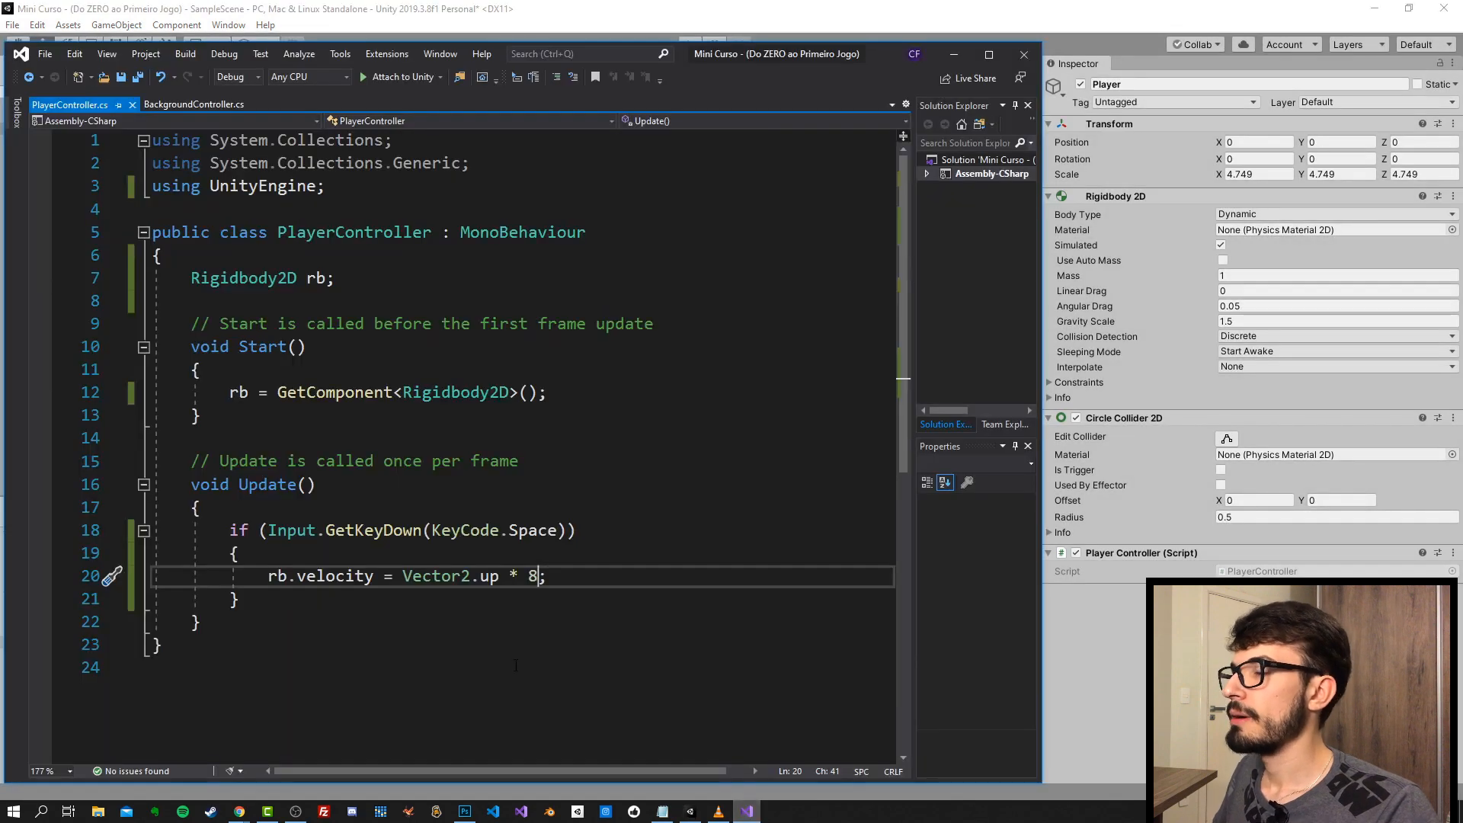
pyautogui.doubleClick(488, 576)
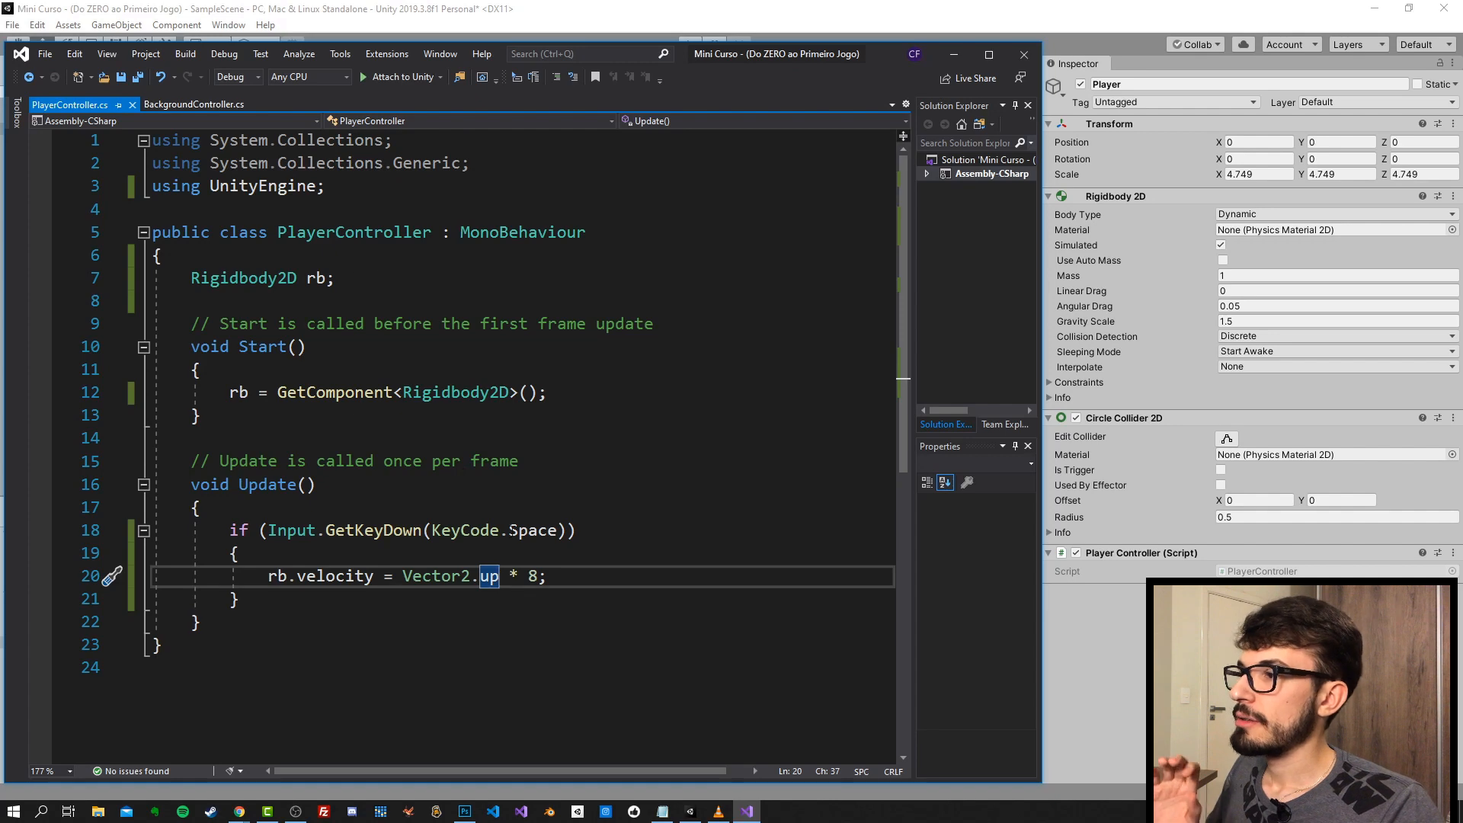
pyautogui.doubleClick(534, 577)
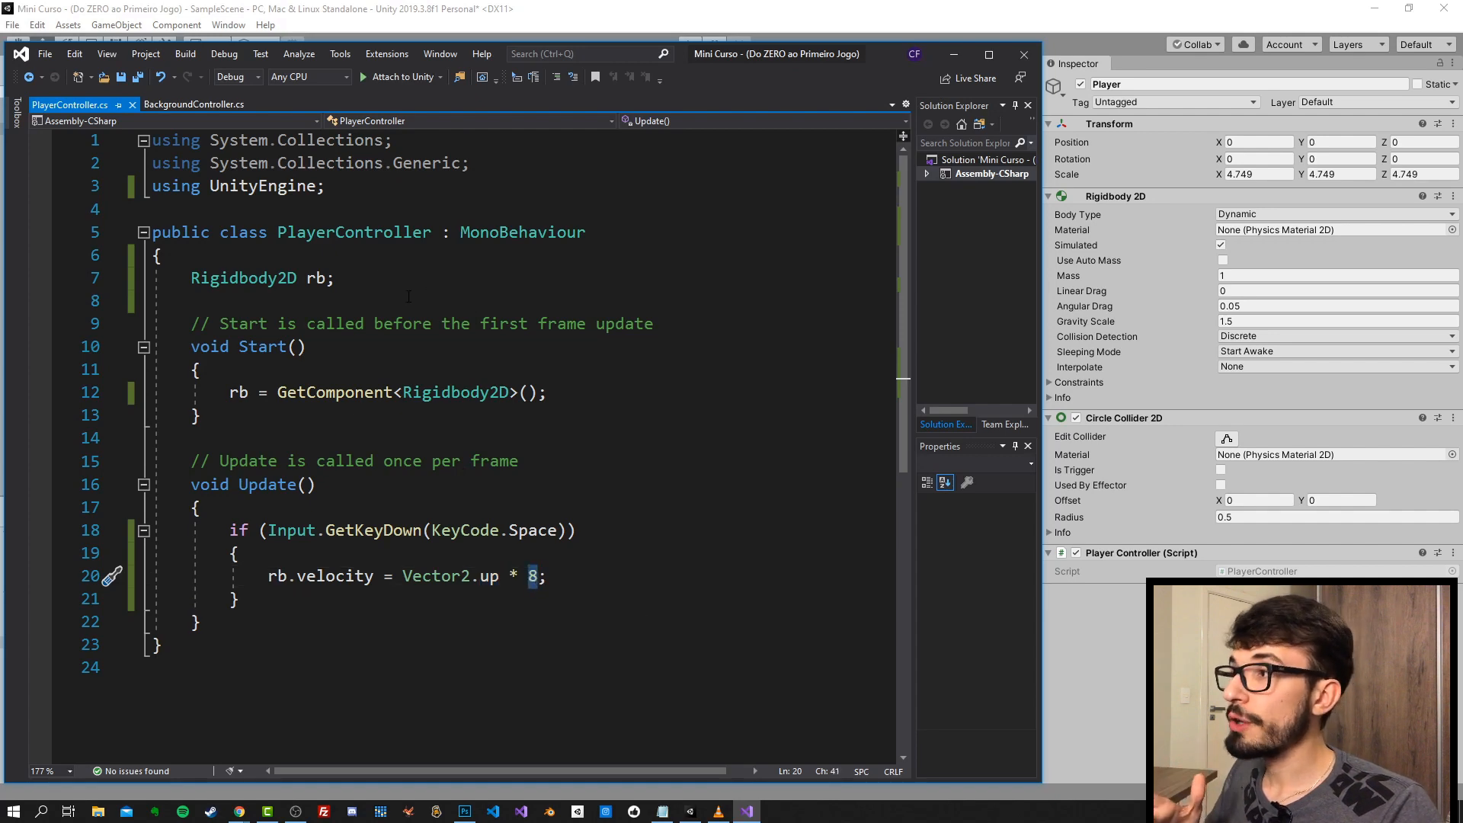
pyautogui.click(400, 273)
pyautogui.press('Return')
pyautogui.write('public float ')
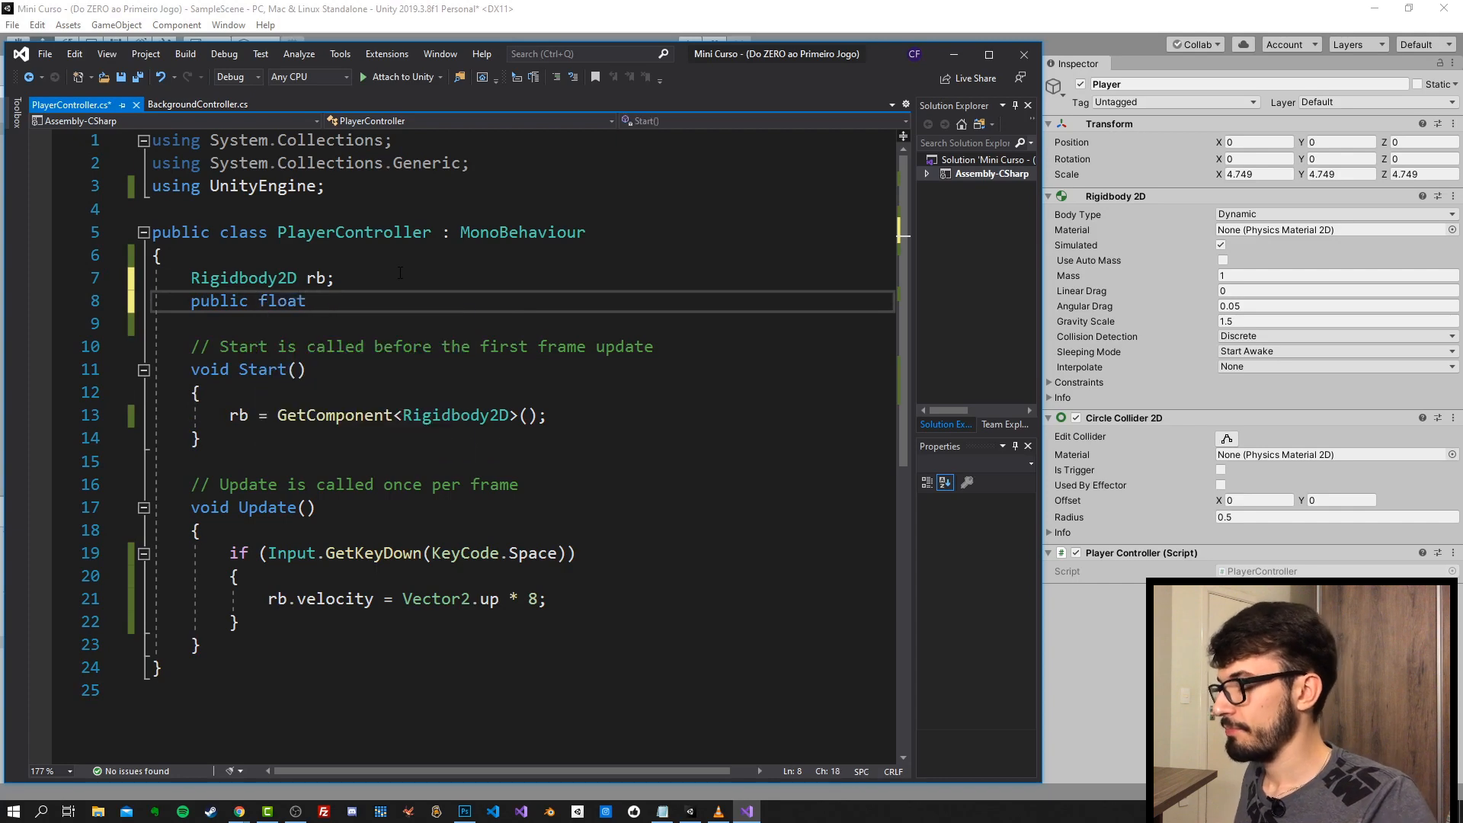
pyautogui.write('jump;')
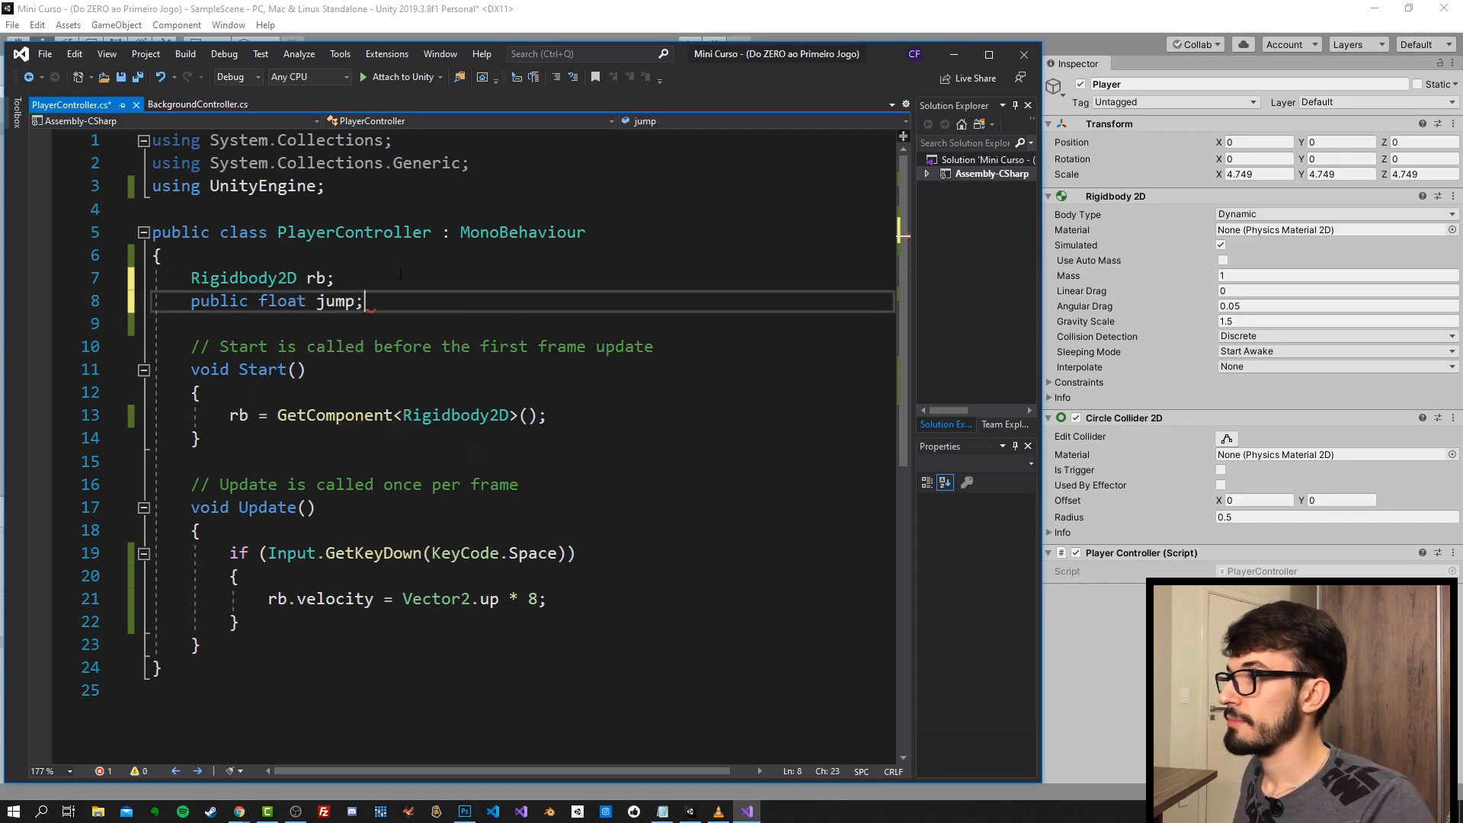
pyautogui.hotkey('ctrl', 's')
# - Replace the 8 in the rb.velocity assignment with the jump variable and save the PlayerController script
pyautogui.doubleClick(326, 303)
pyautogui.hotkey('ctrl', 'c')
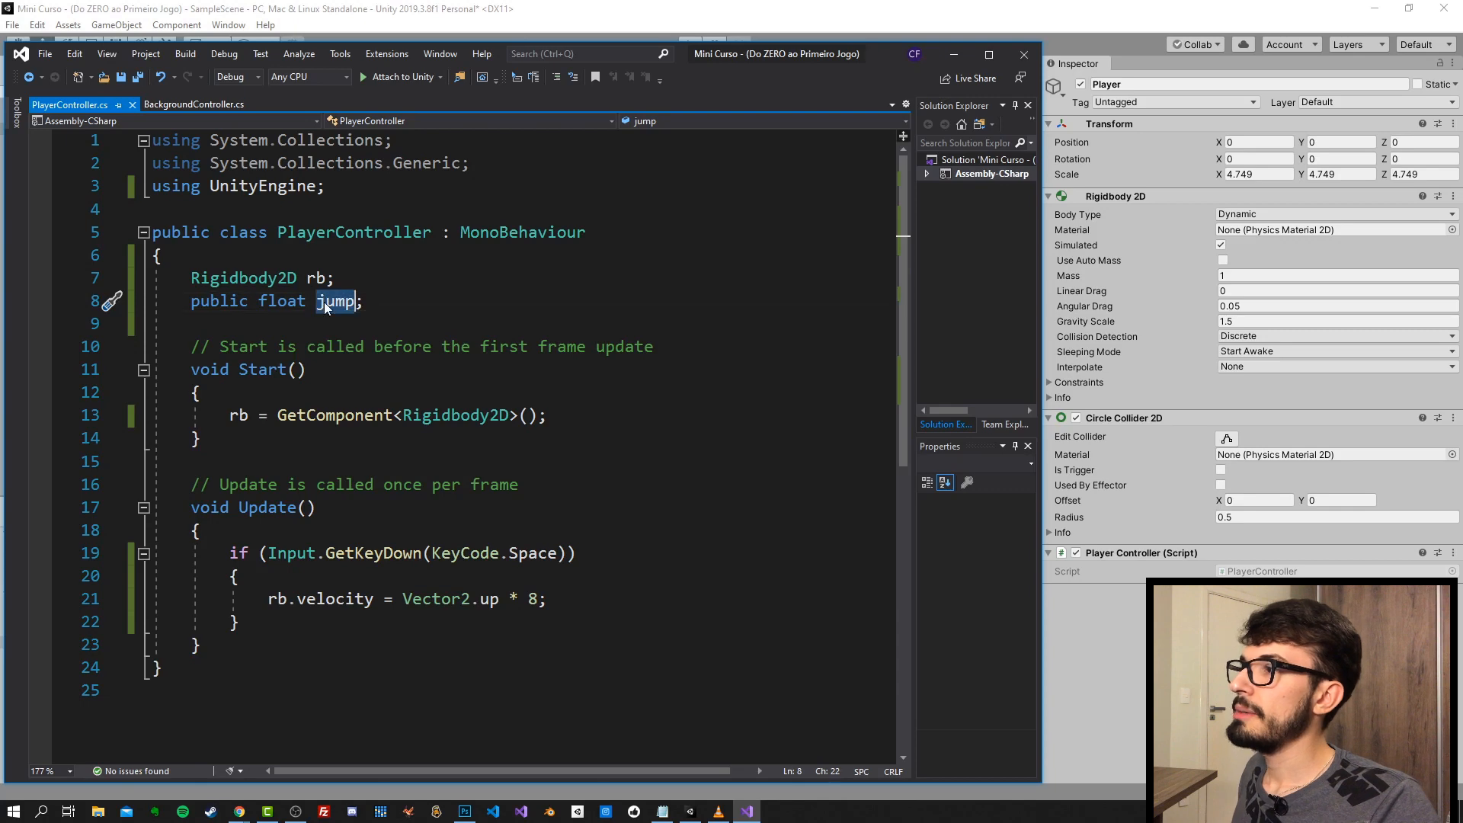
pyautogui.doubleClick(533, 599)
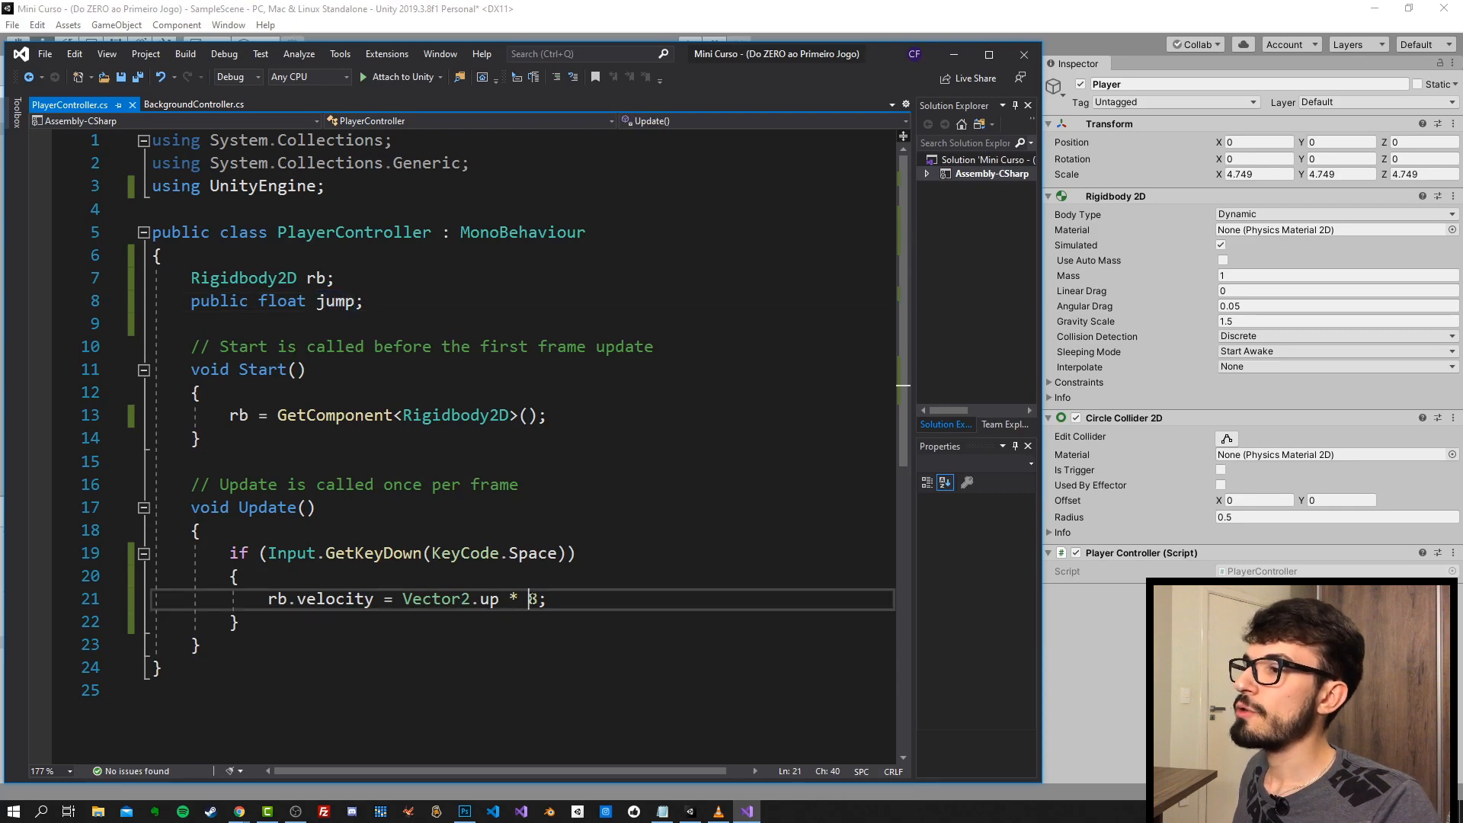
pyautogui.hotkey('ctrl', 'v')
pyautogui.press('End')
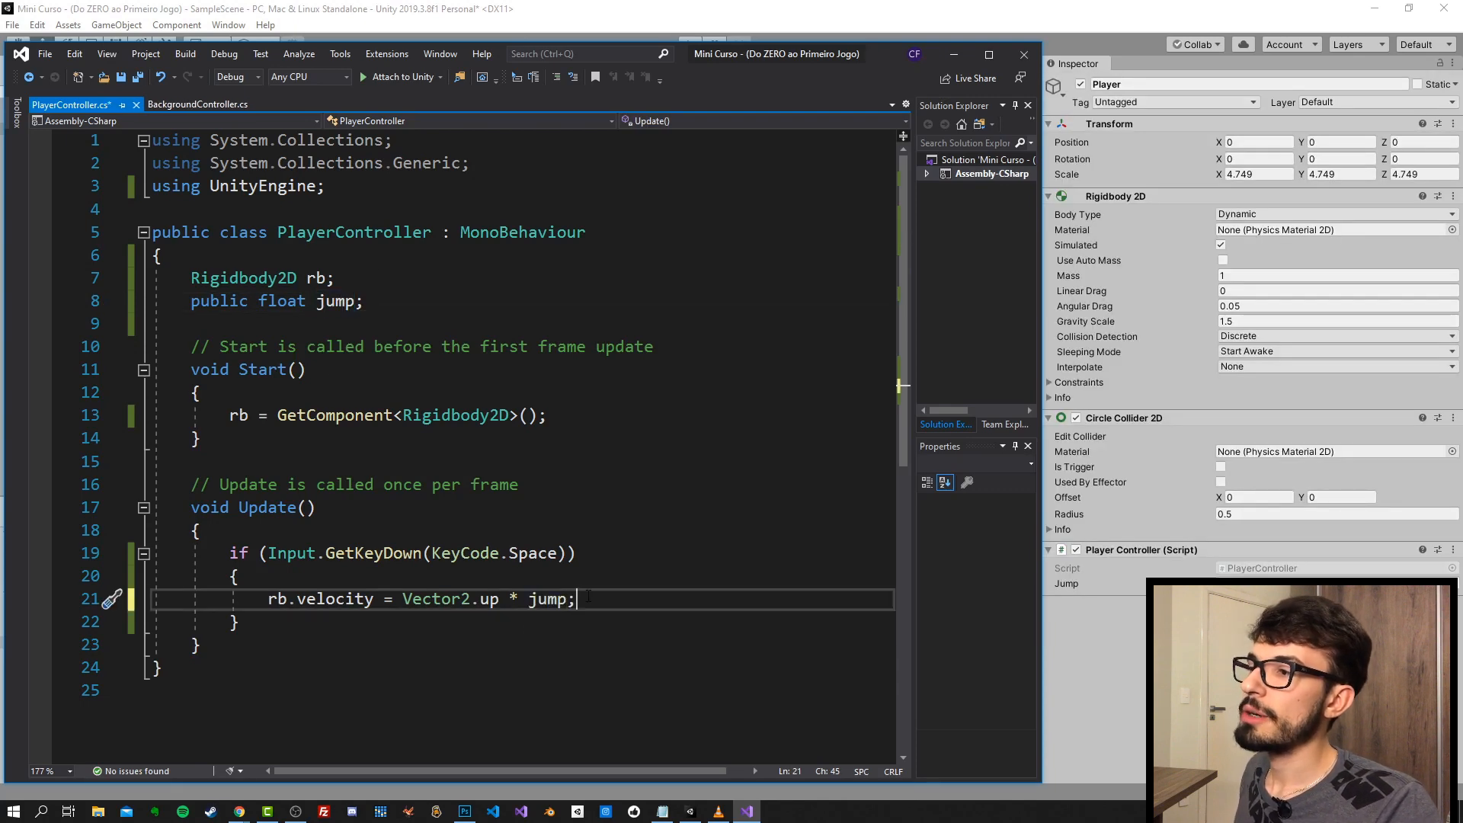
pyautogui.hotkey('ctrl', 's')
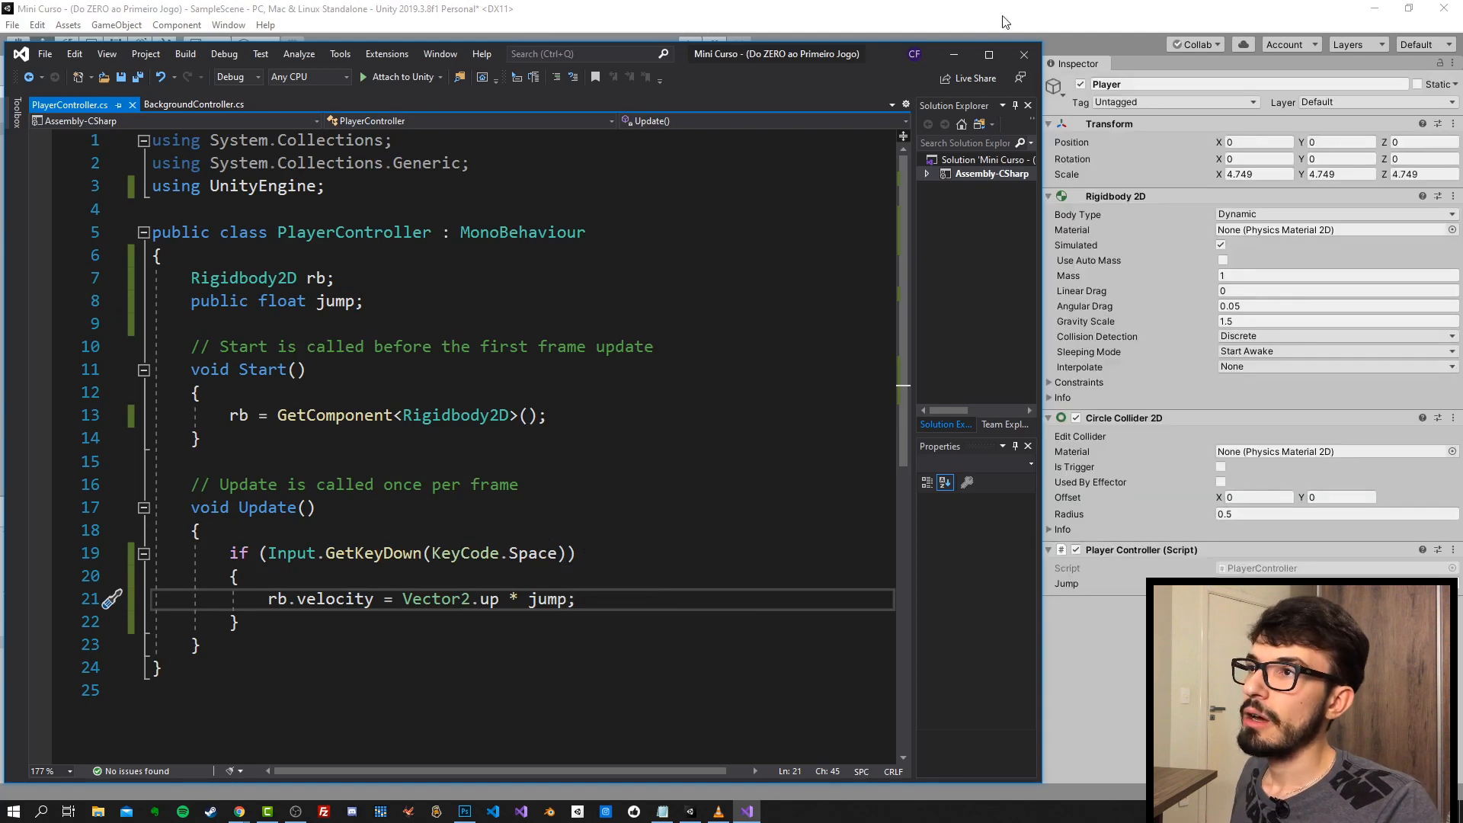
# - Compare the Player's Jump field in Unity with the jump variable and Vector2.up in the Visual Studio script
pyautogui.click(774, 20)
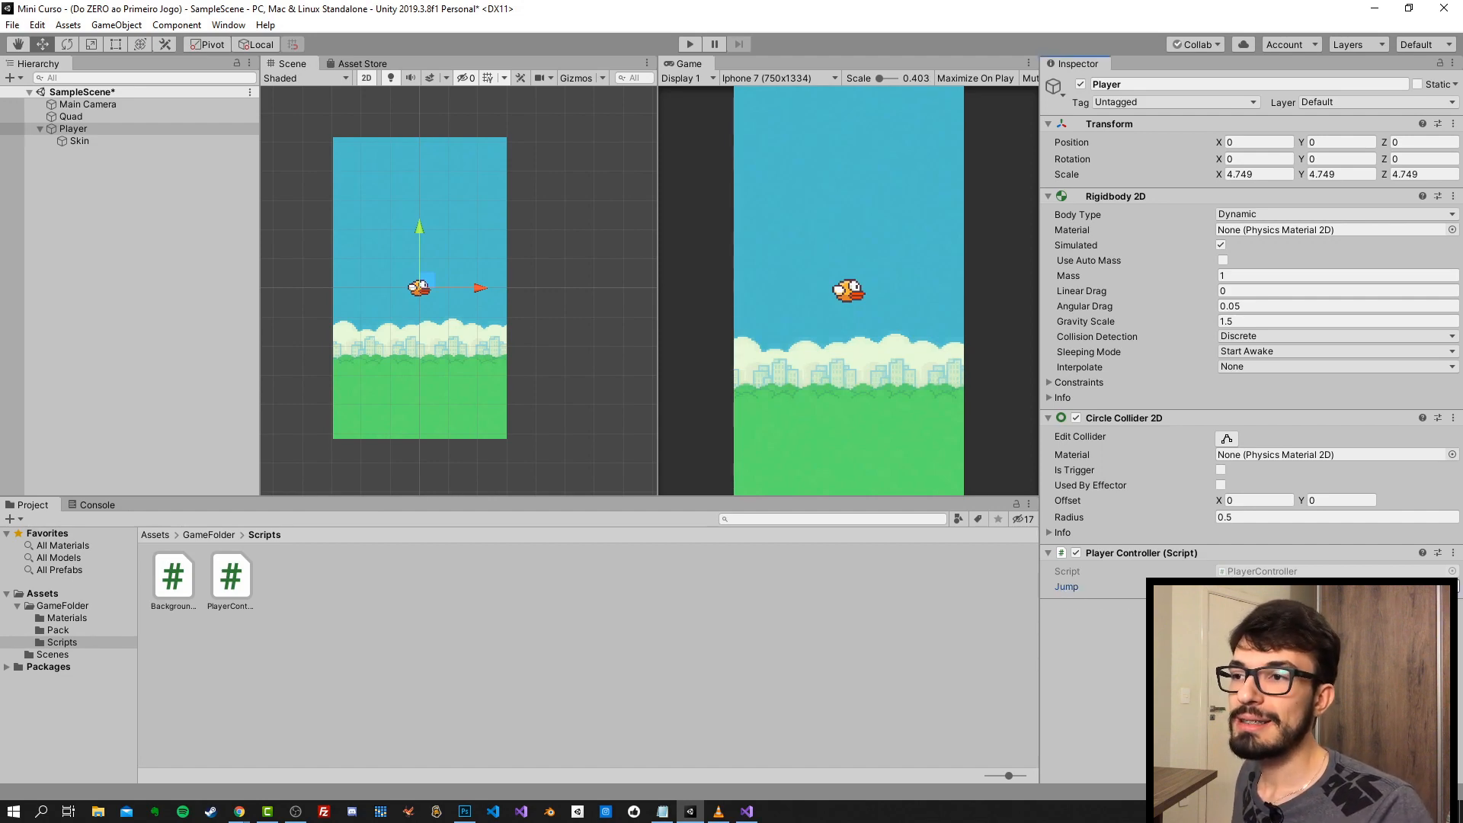
pyautogui.click(747, 810)
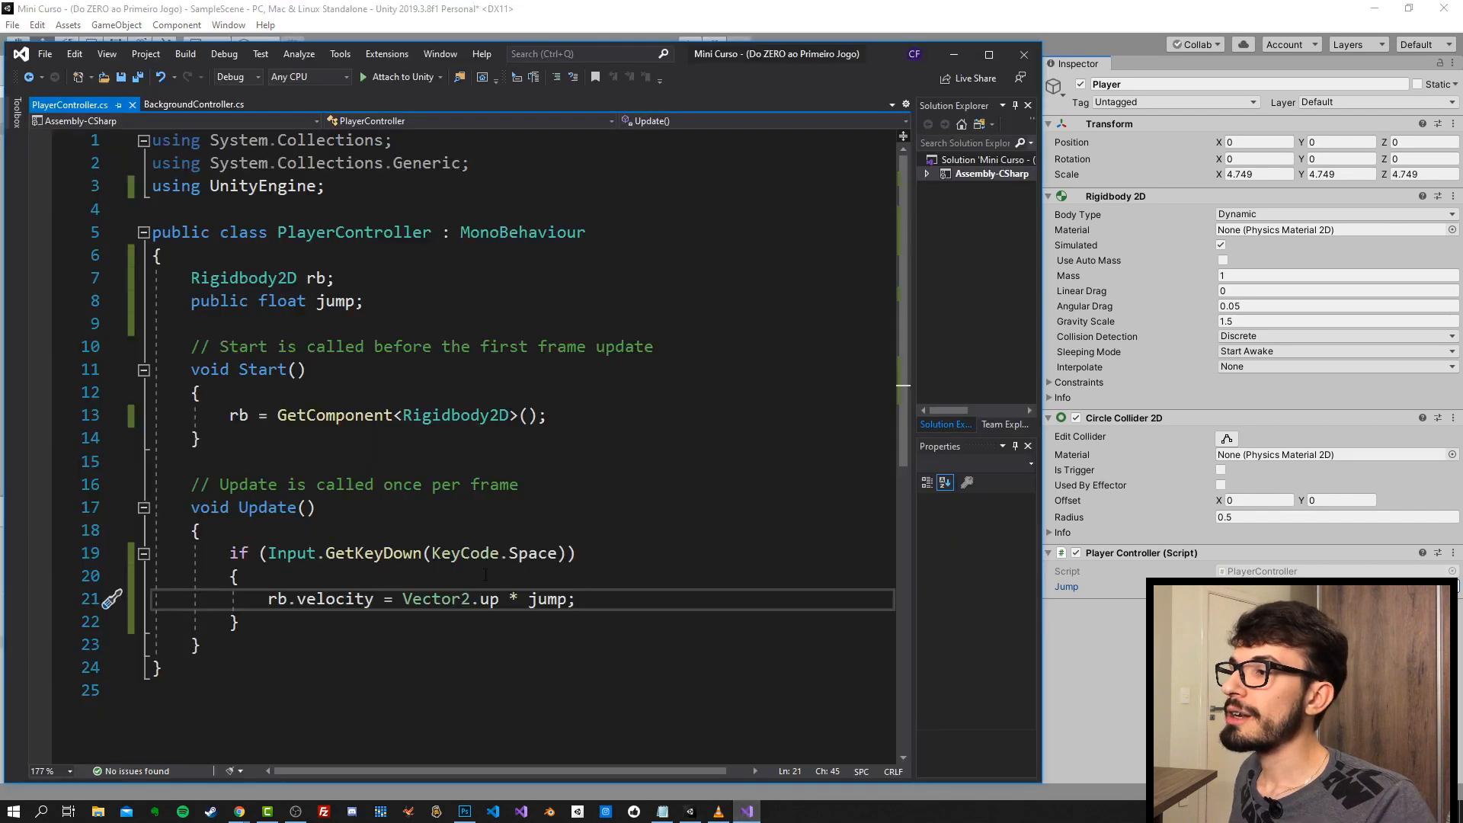
pyautogui.moveTo(403, 599); pyautogui.dragTo(499, 599)
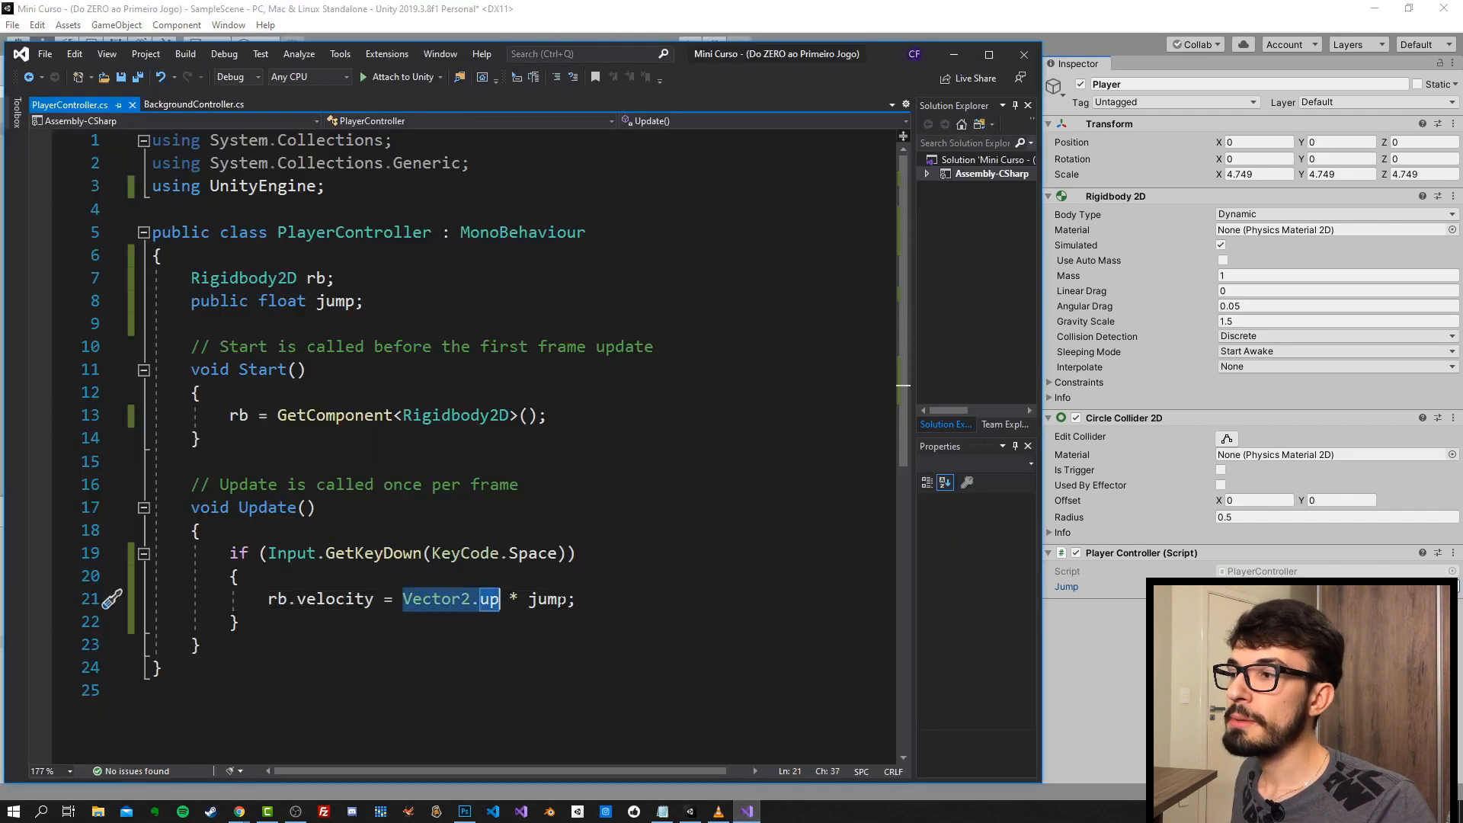
pyautogui.doubleClick(547, 601)
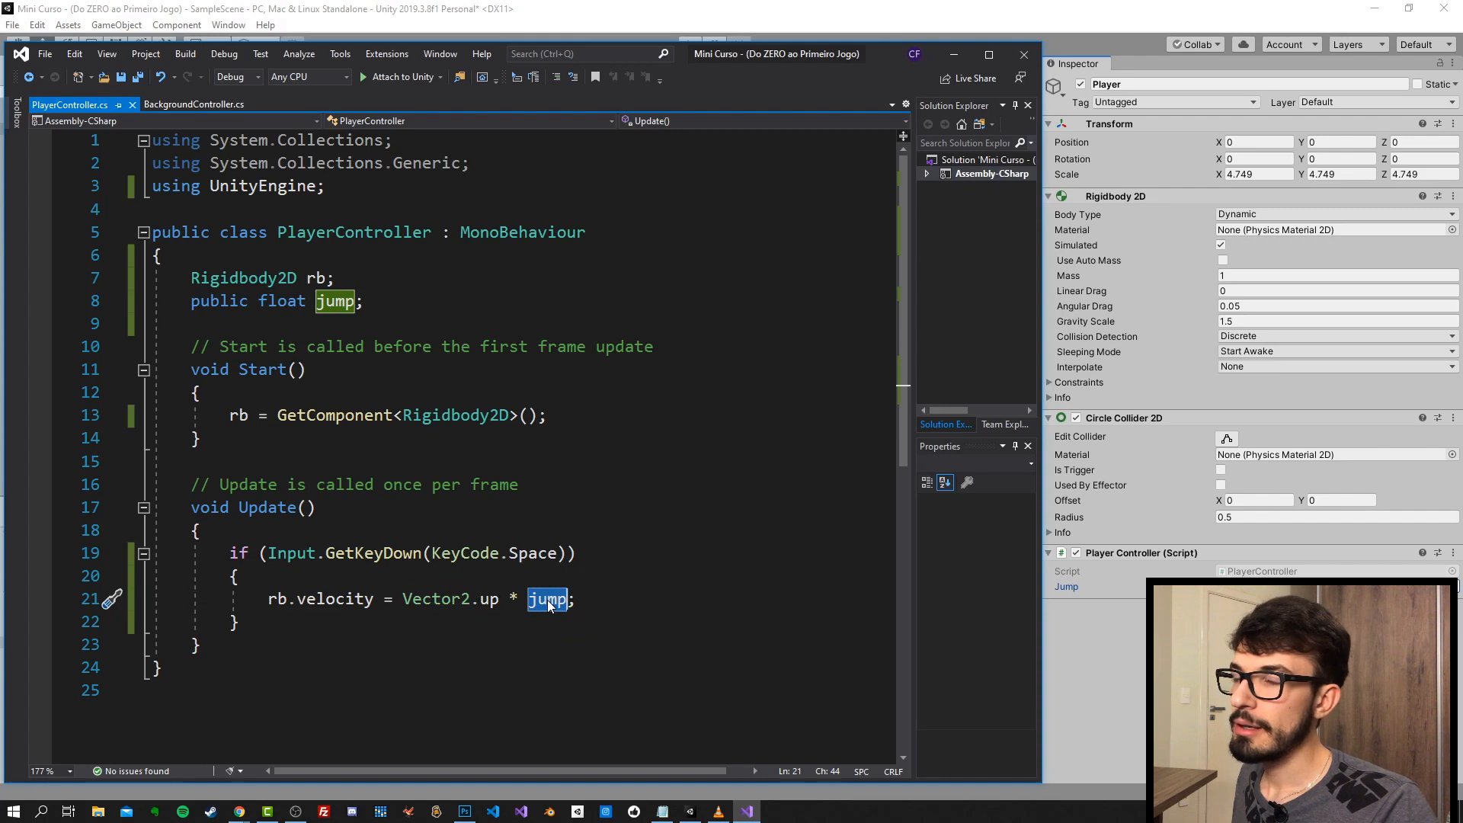
pyautogui.hotkey('alt', 'Tab')
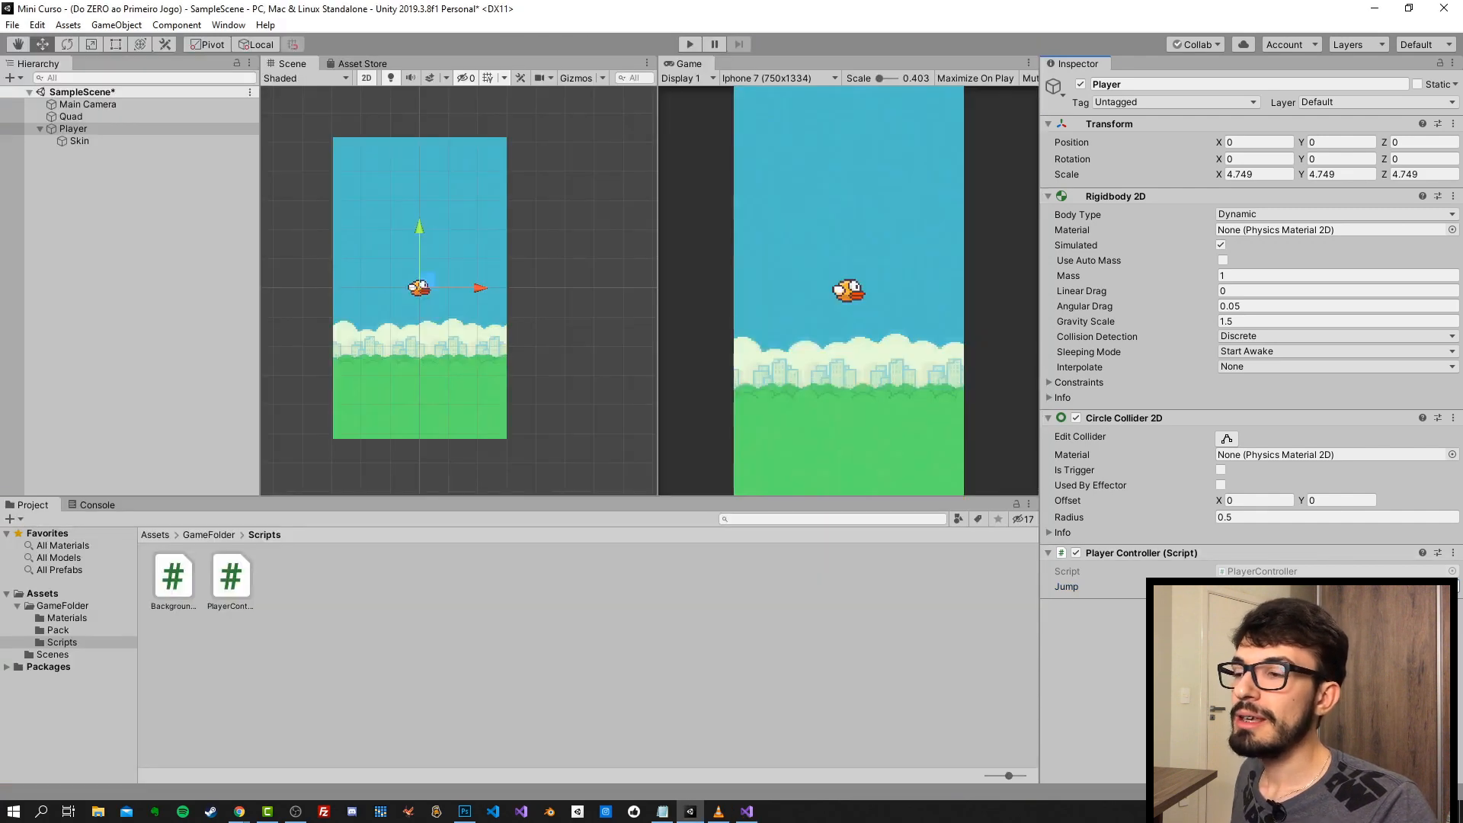
pyautogui.click(747, 811)
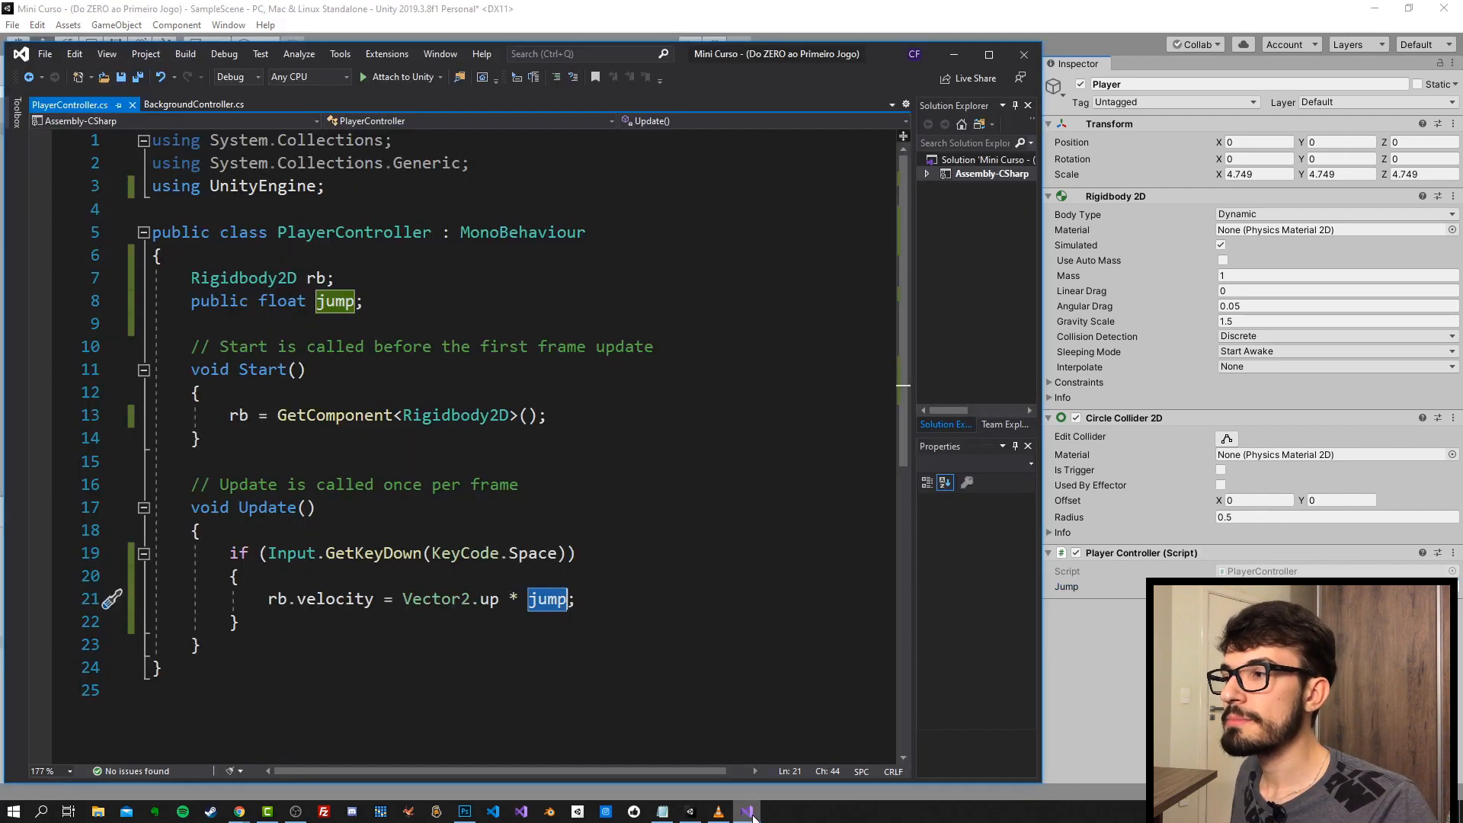
pyautogui.click(344, 292)
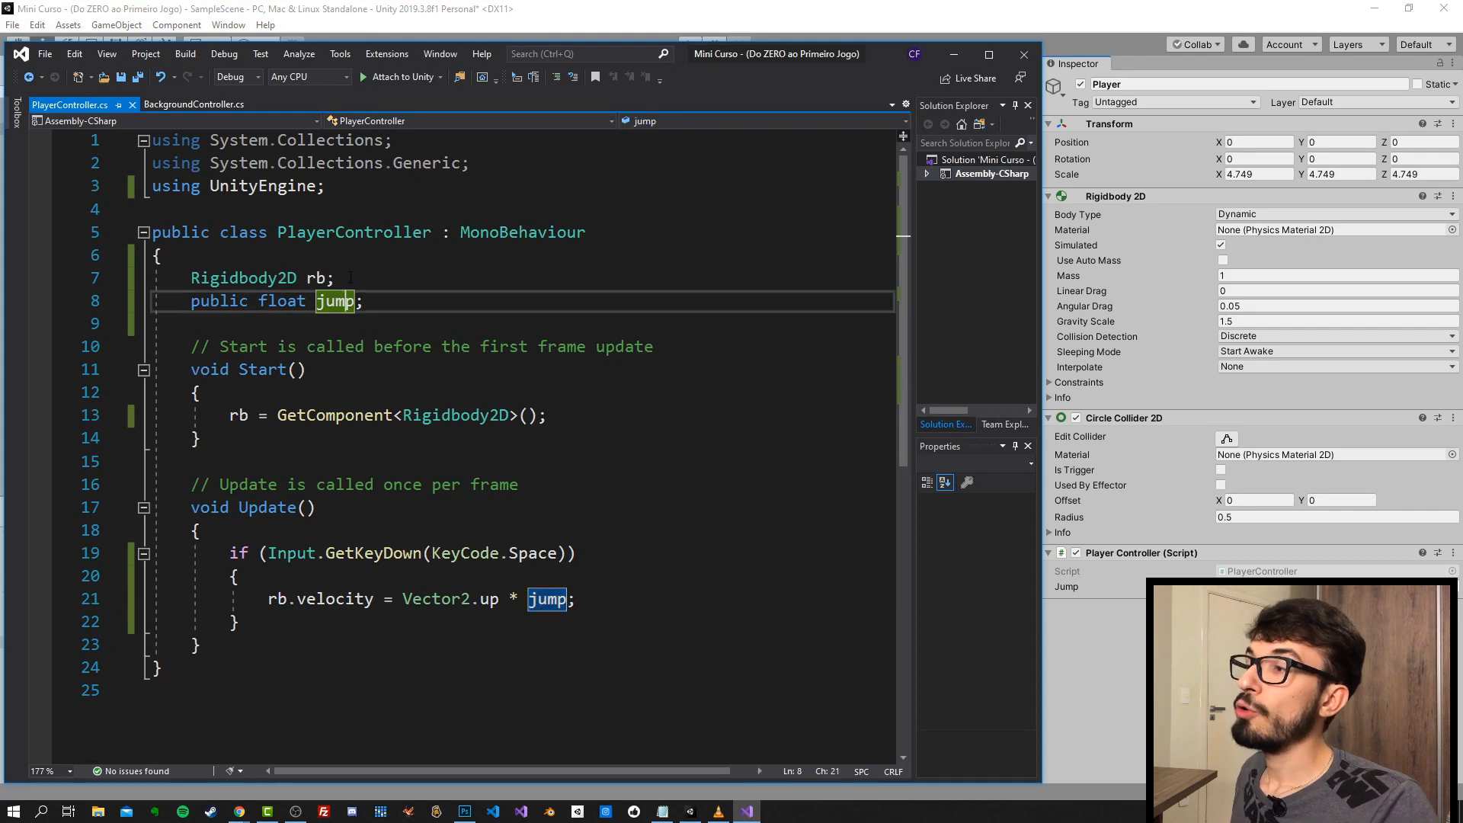
# - Insert two blank lines below the rb declaration and change the jump variable's access modifier to private
pyautogui.click(340, 280)
pyautogui.press('Return')
pyautogui.press('Return')
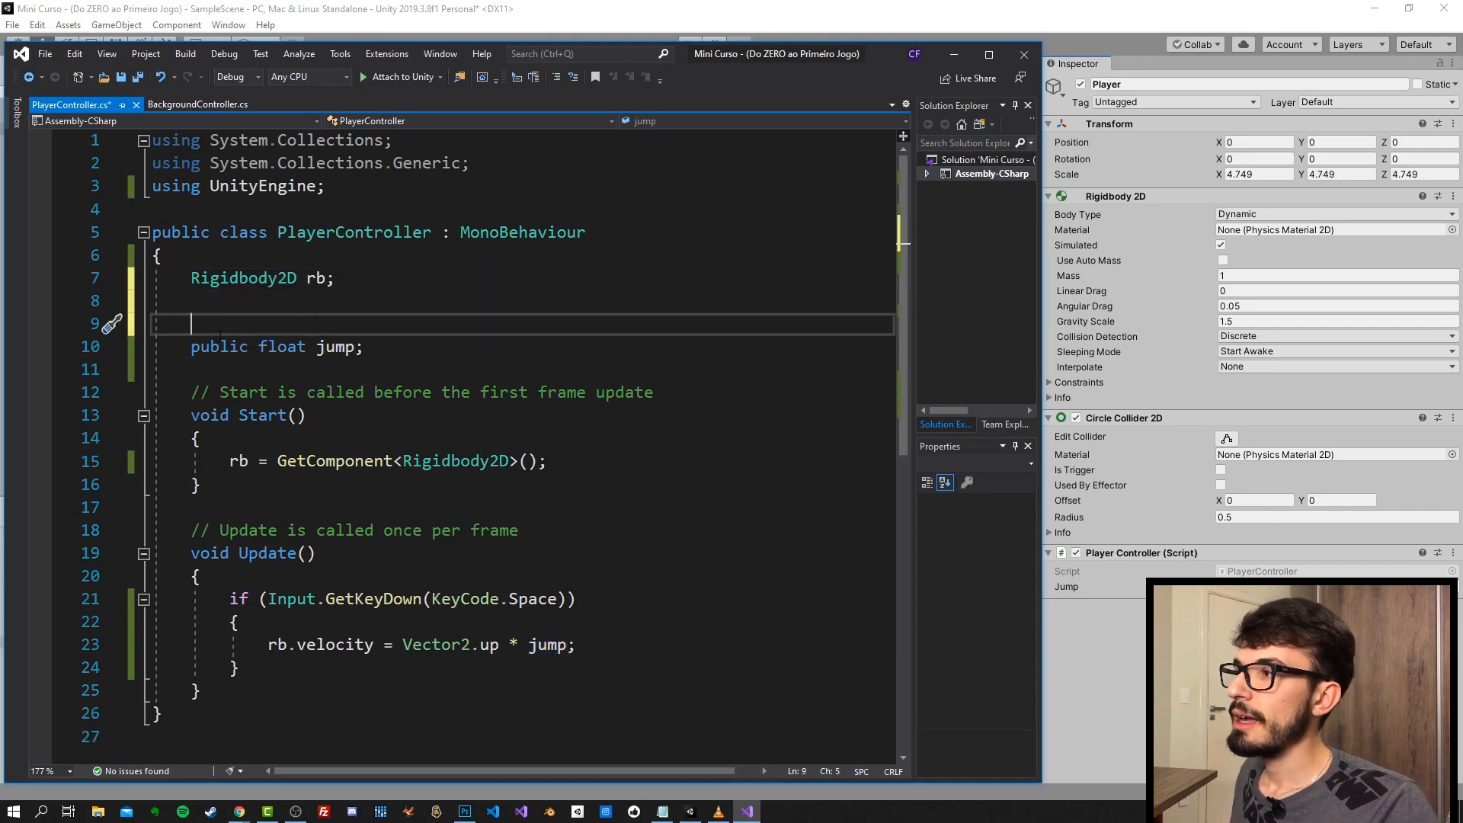
pyautogui.doubleClick(242, 340)
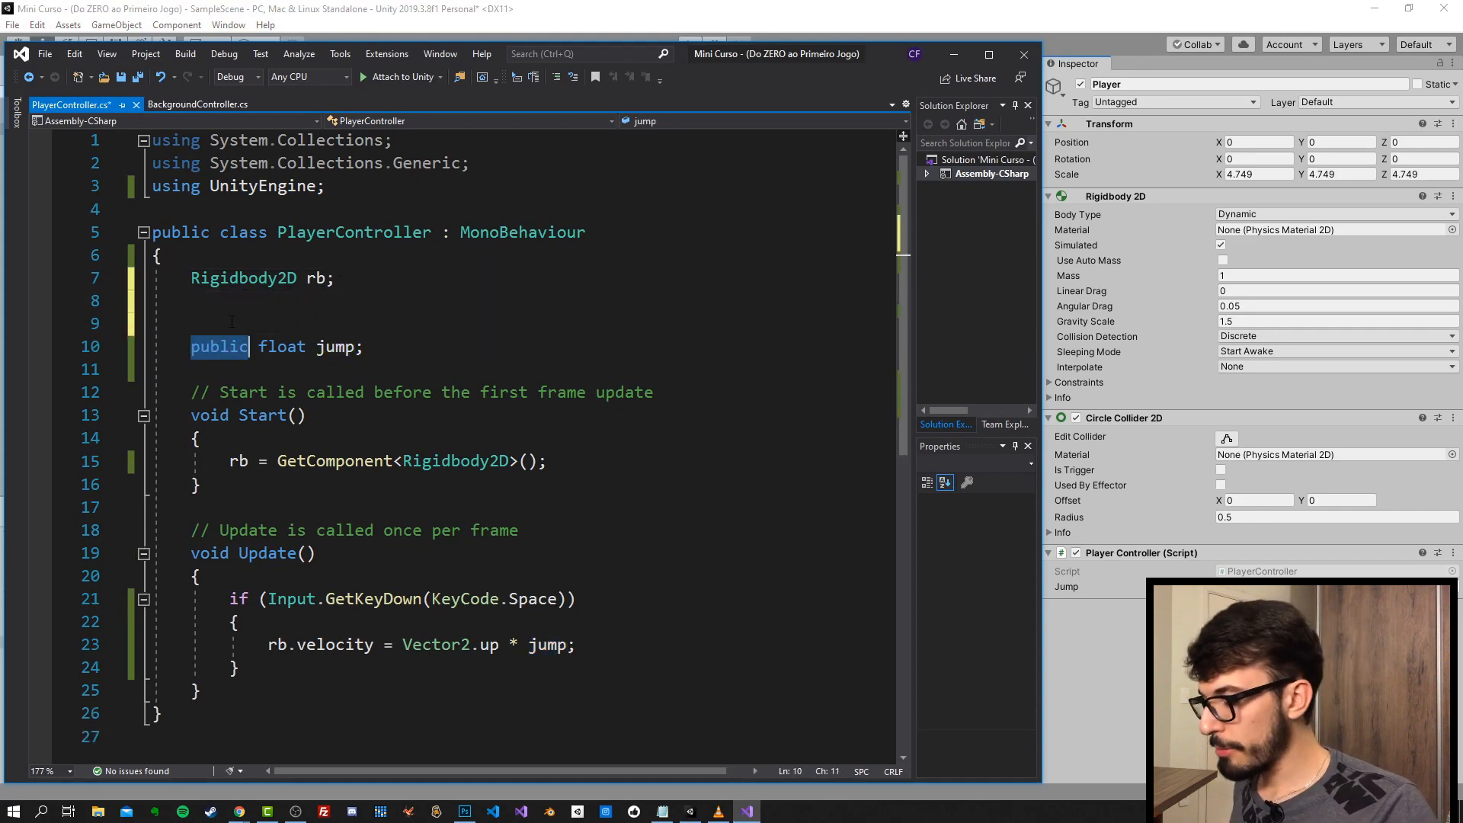
pyautogui.write('private')
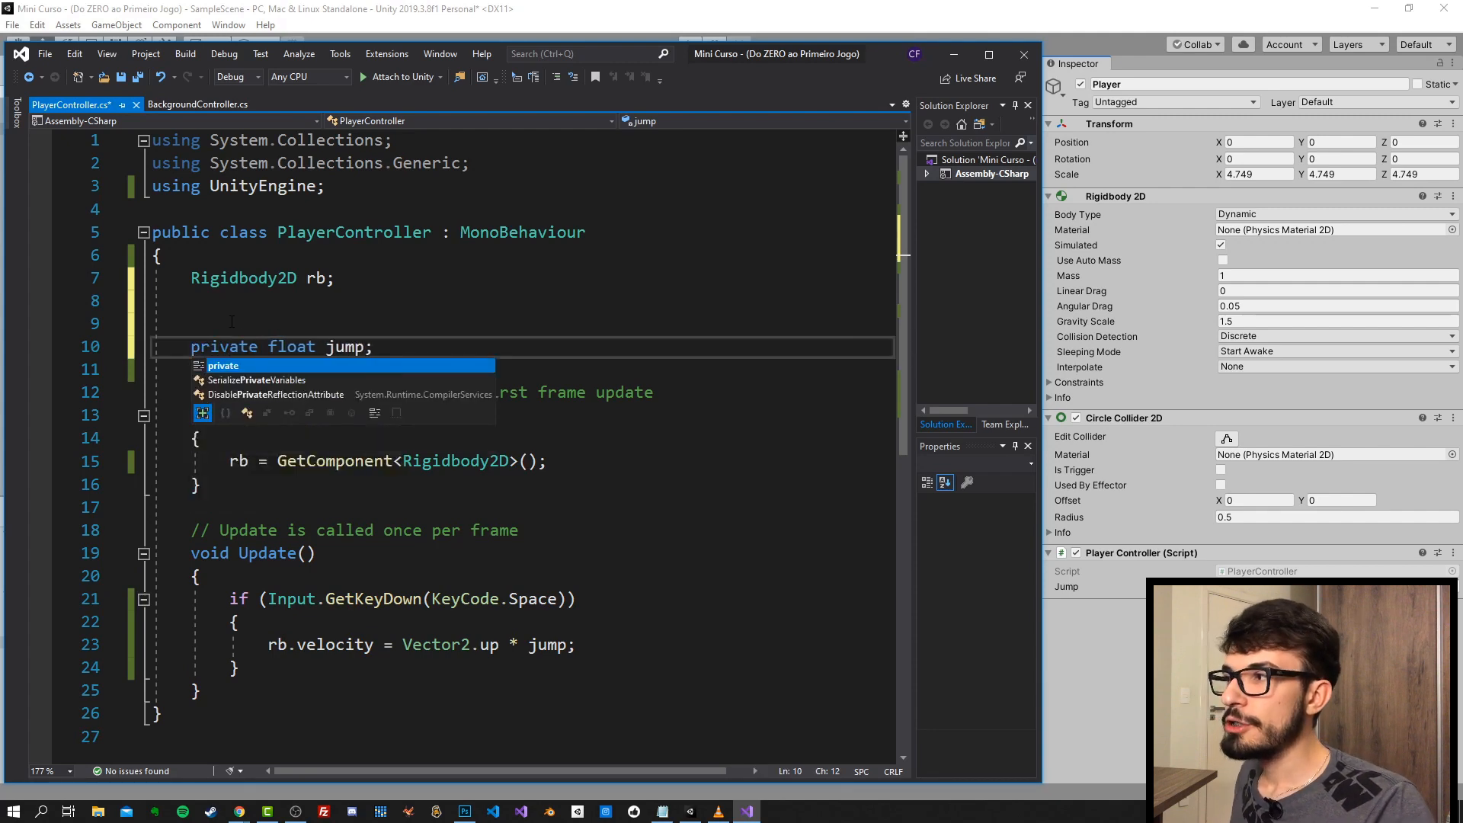
# - Delete the access modifier from the jump declaration so the line reads float jump;
pyautogui.press('BackSpace')
pyautogui.press('BackSpace')
pyautogui.press('BackSpace')
pyautogui.press('BackSpace')
pyautogui.press('BackSpace')
pyautogui.press('BackSpace')
pyautogui.press('BackSpace')
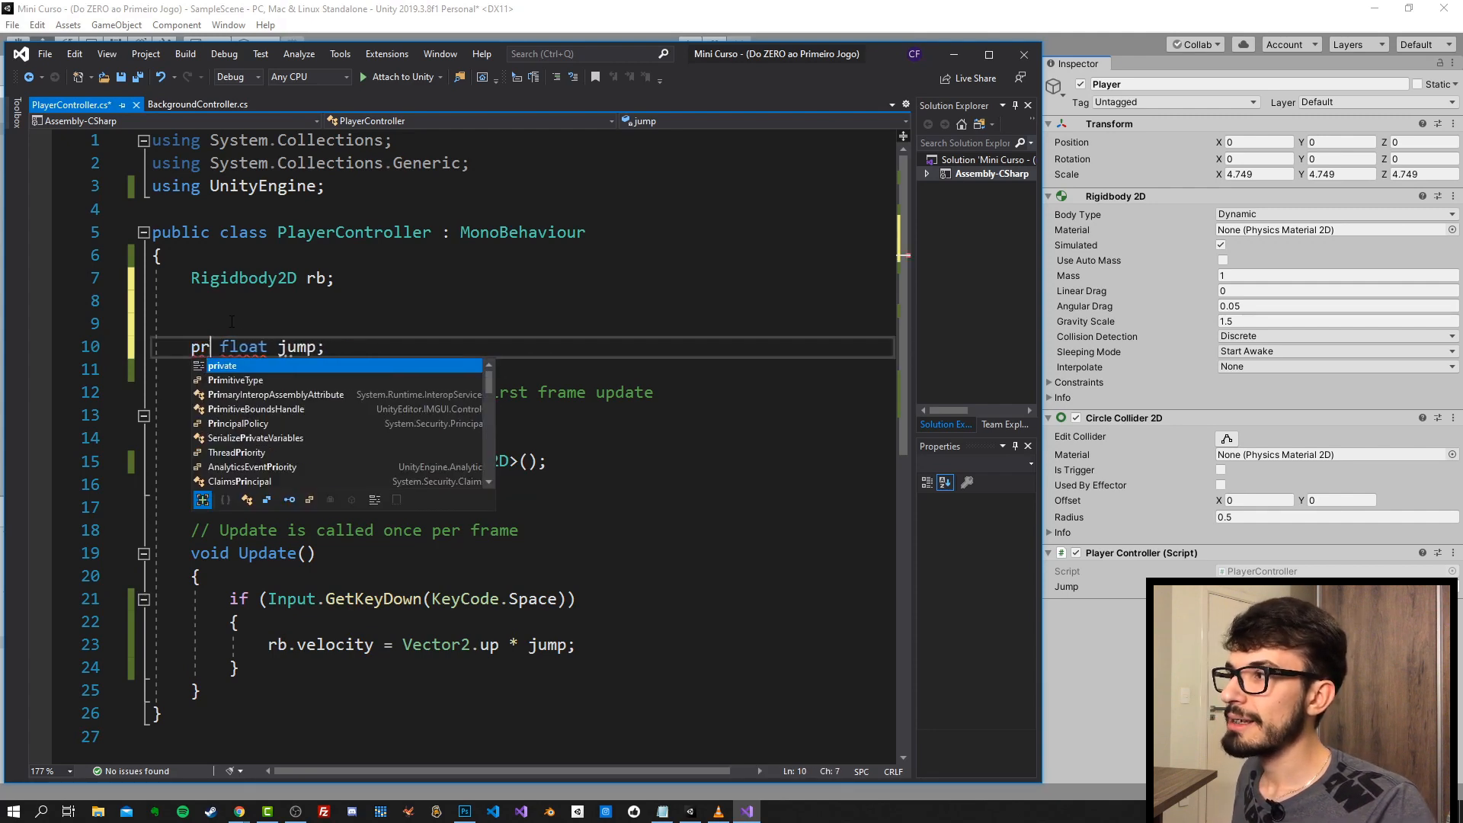
pyautogui.press('Delete')
# - Add the [SerializeField] attribute on the line above float jump, save the script, and return to Unity
pyautogui.click(231, 321)
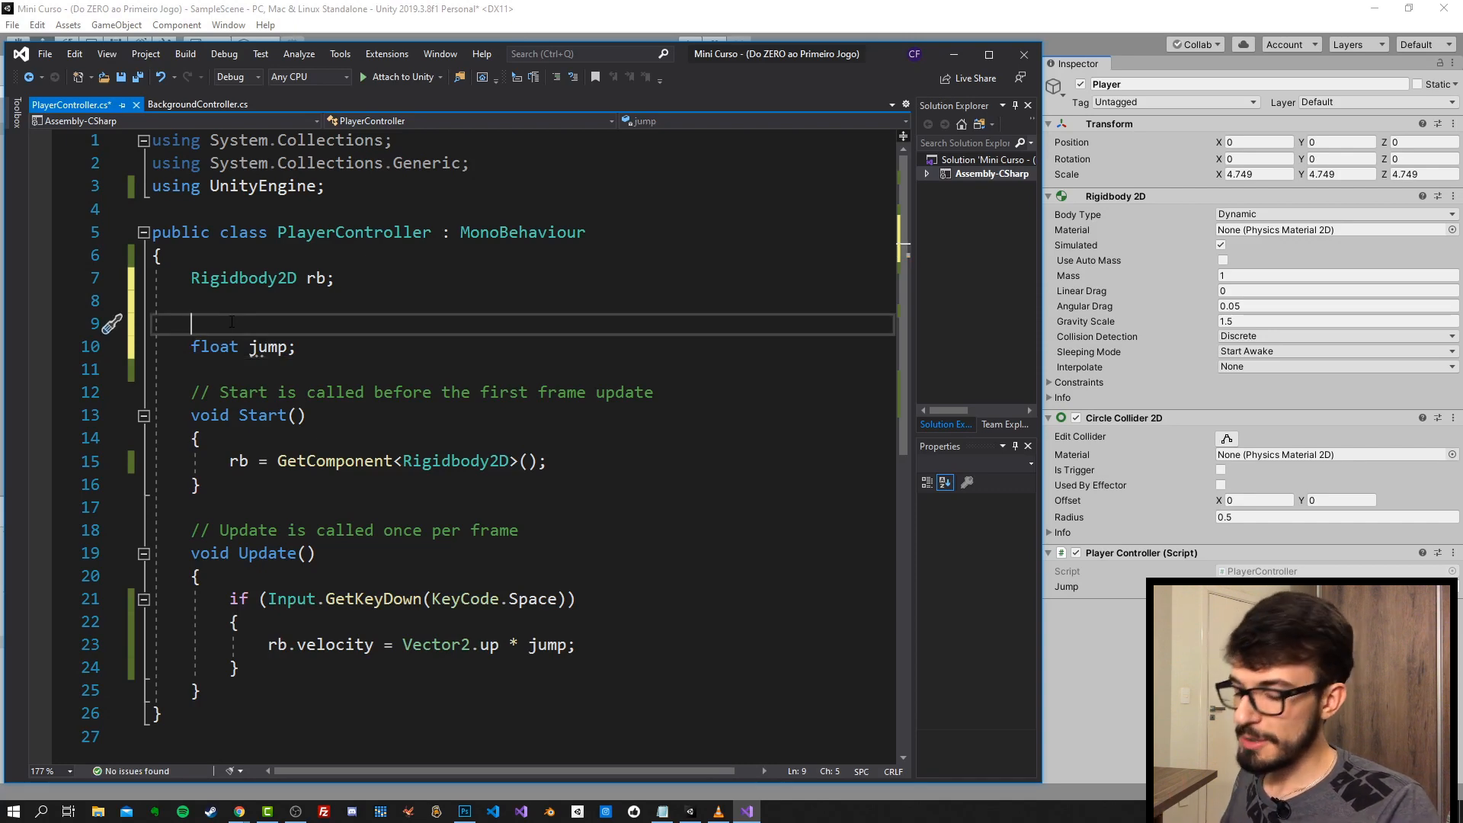
pyautogui.write('[]')
pyautogui.press('Left')
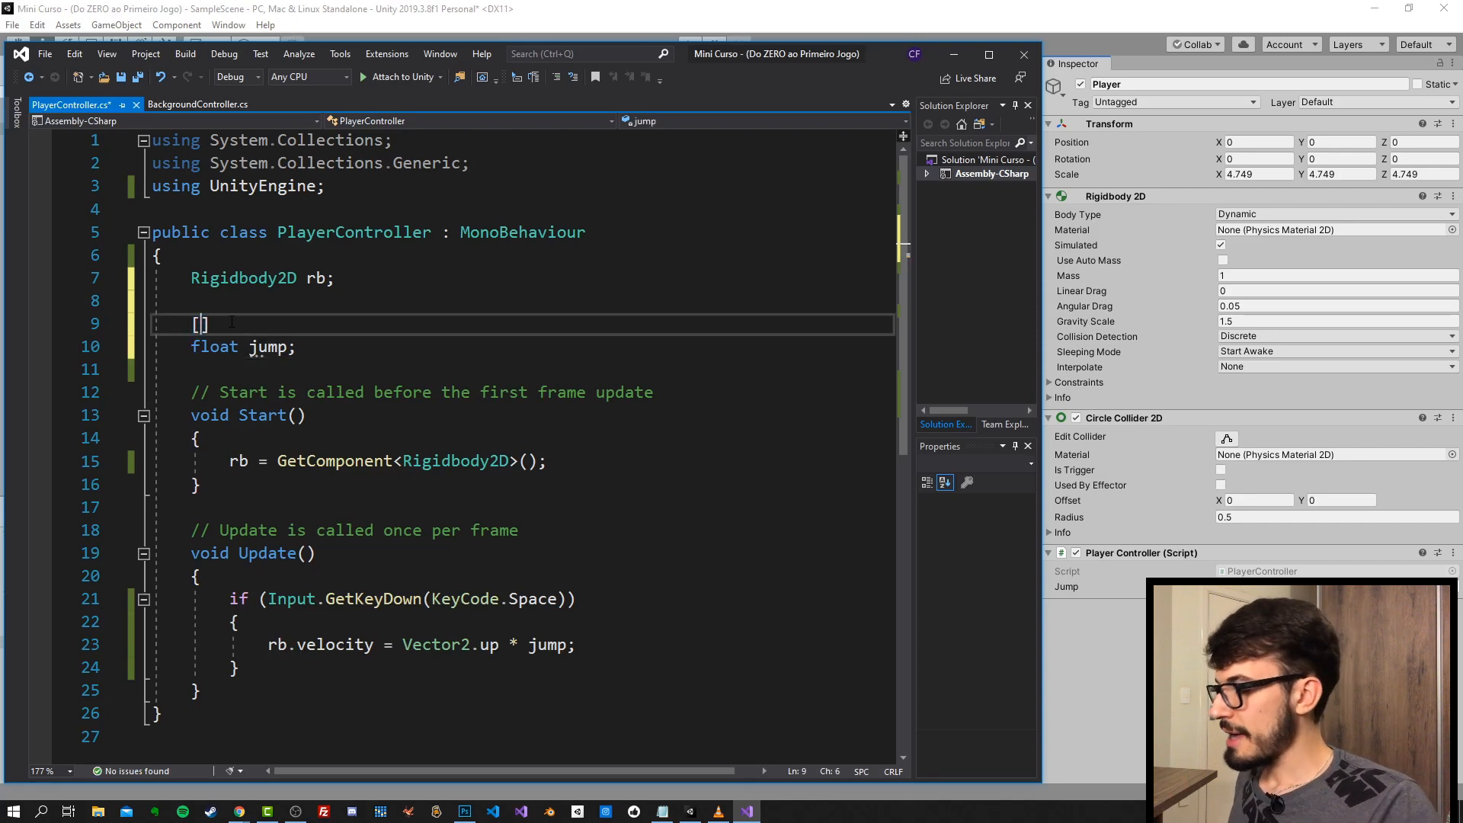
pyautogui.write('Seria')
pyautogui.press('Tab')
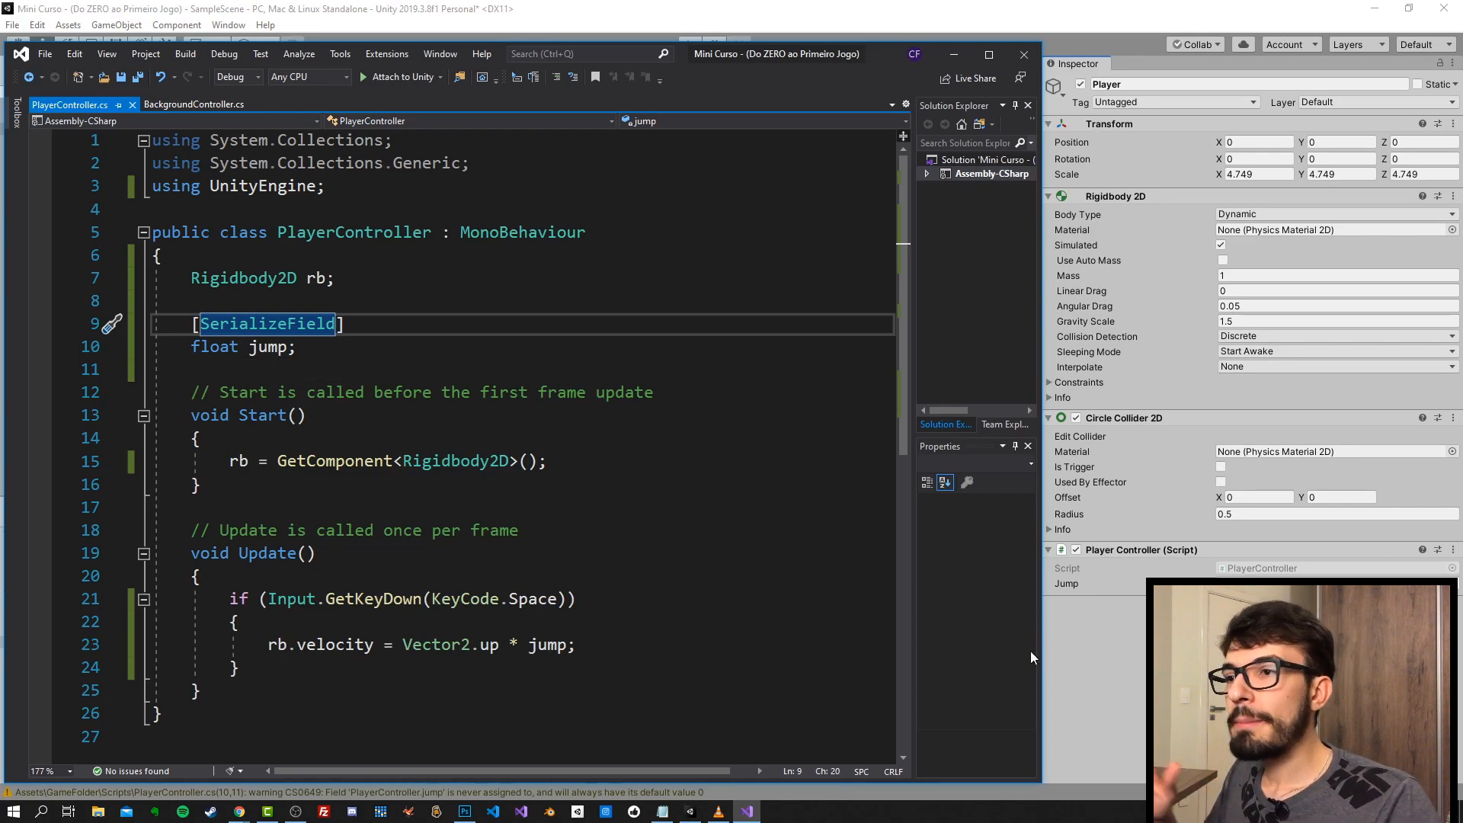
pyautogui.hotkey('alt', 'Tab')
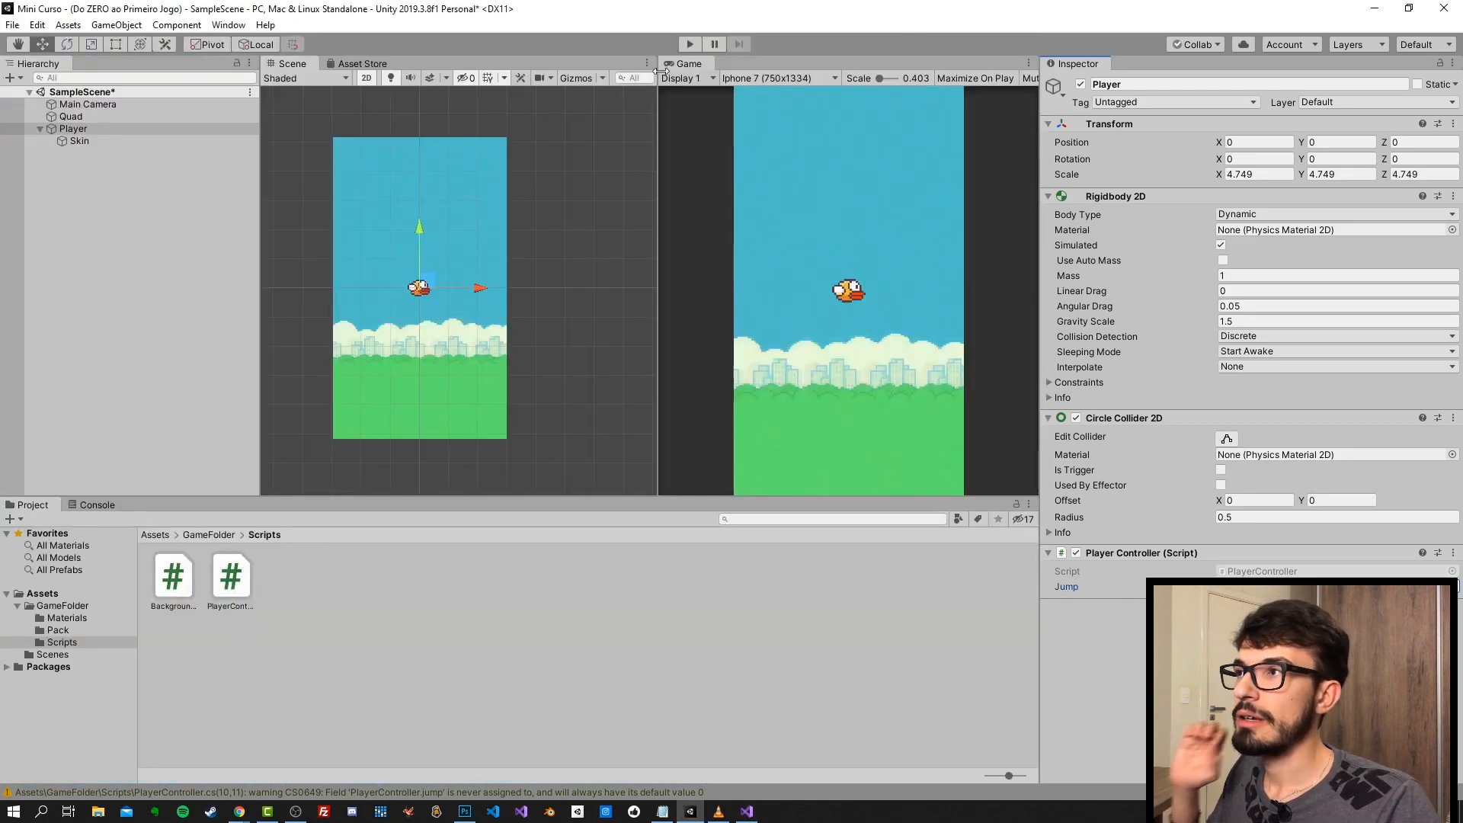
pyautogui.click(690, 46)
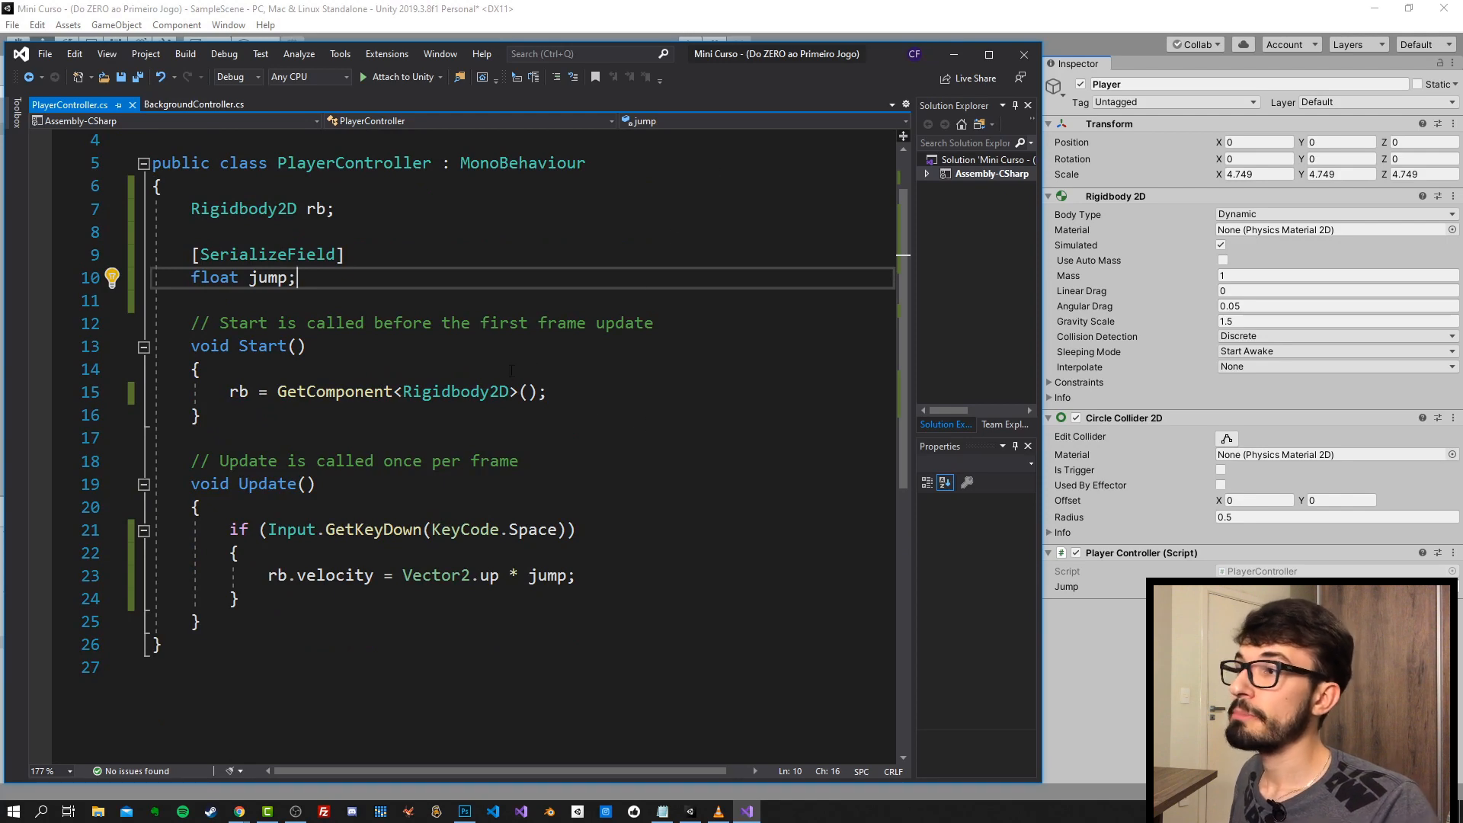
pyautogui.click(889, 21)
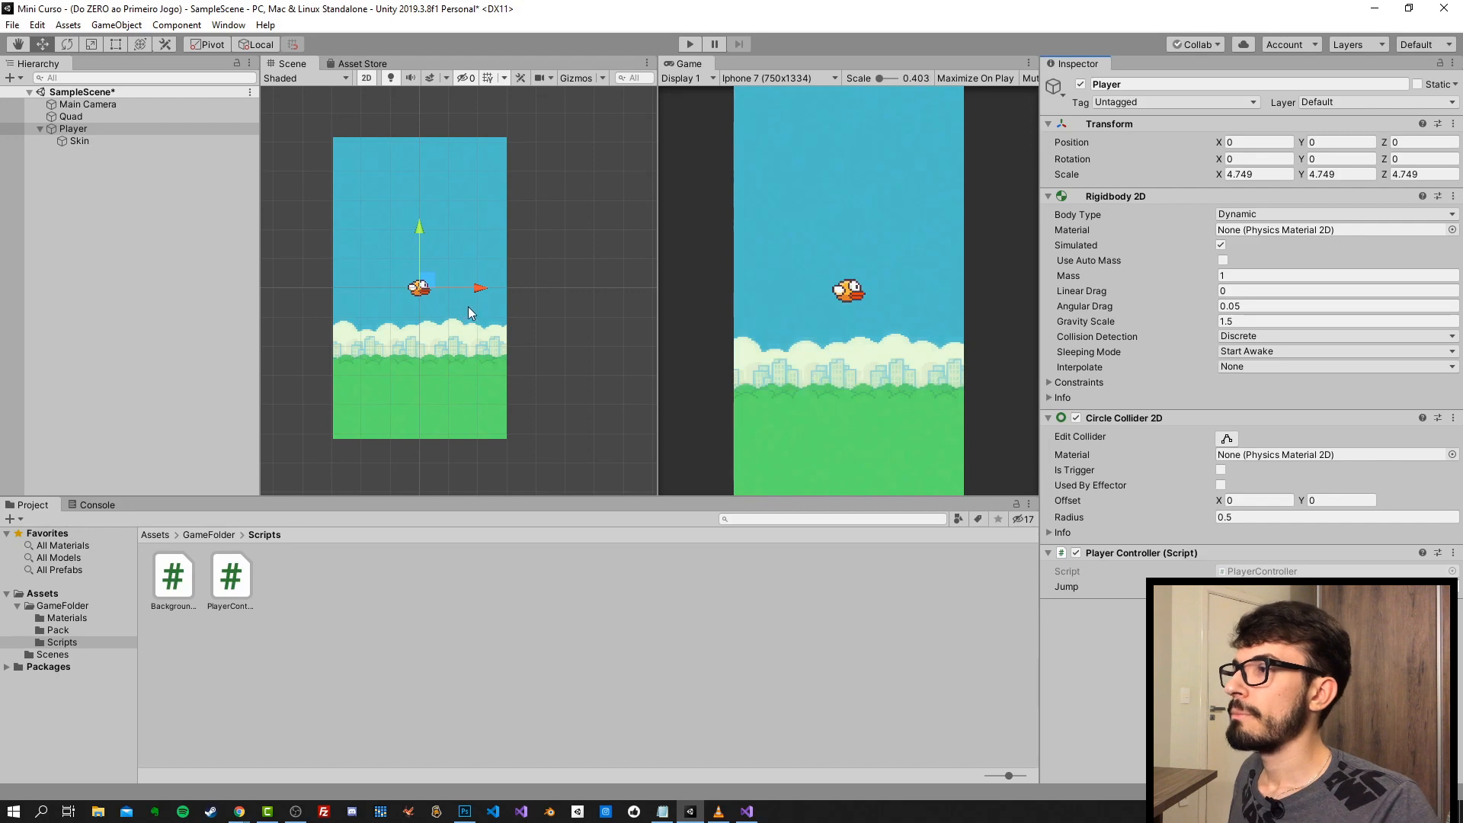
# - Collapse the Player in the Hierarchy and create an empty root game object named Pipe
pyautogui.scroll(-1, 477, 326)
pyautogui.moveTo(400, 303)
pyautogui.mouseDown(button='middle')
pyautogui.moveTo(376, 302)
pyautogui.moveTo(406, 304)
pyautogui.mouseUp(button='middle')
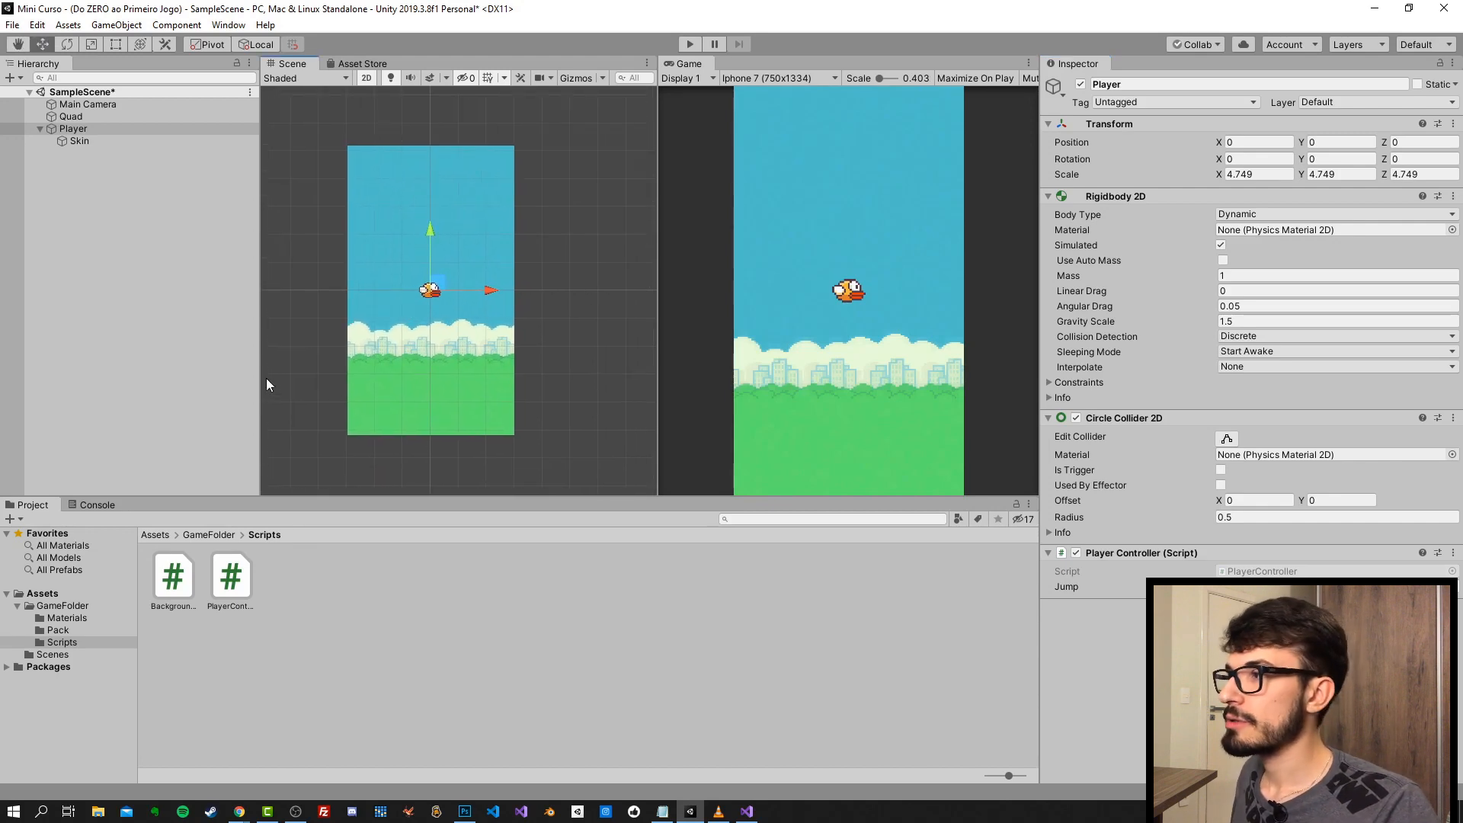
pyautogui.click(39, 129)
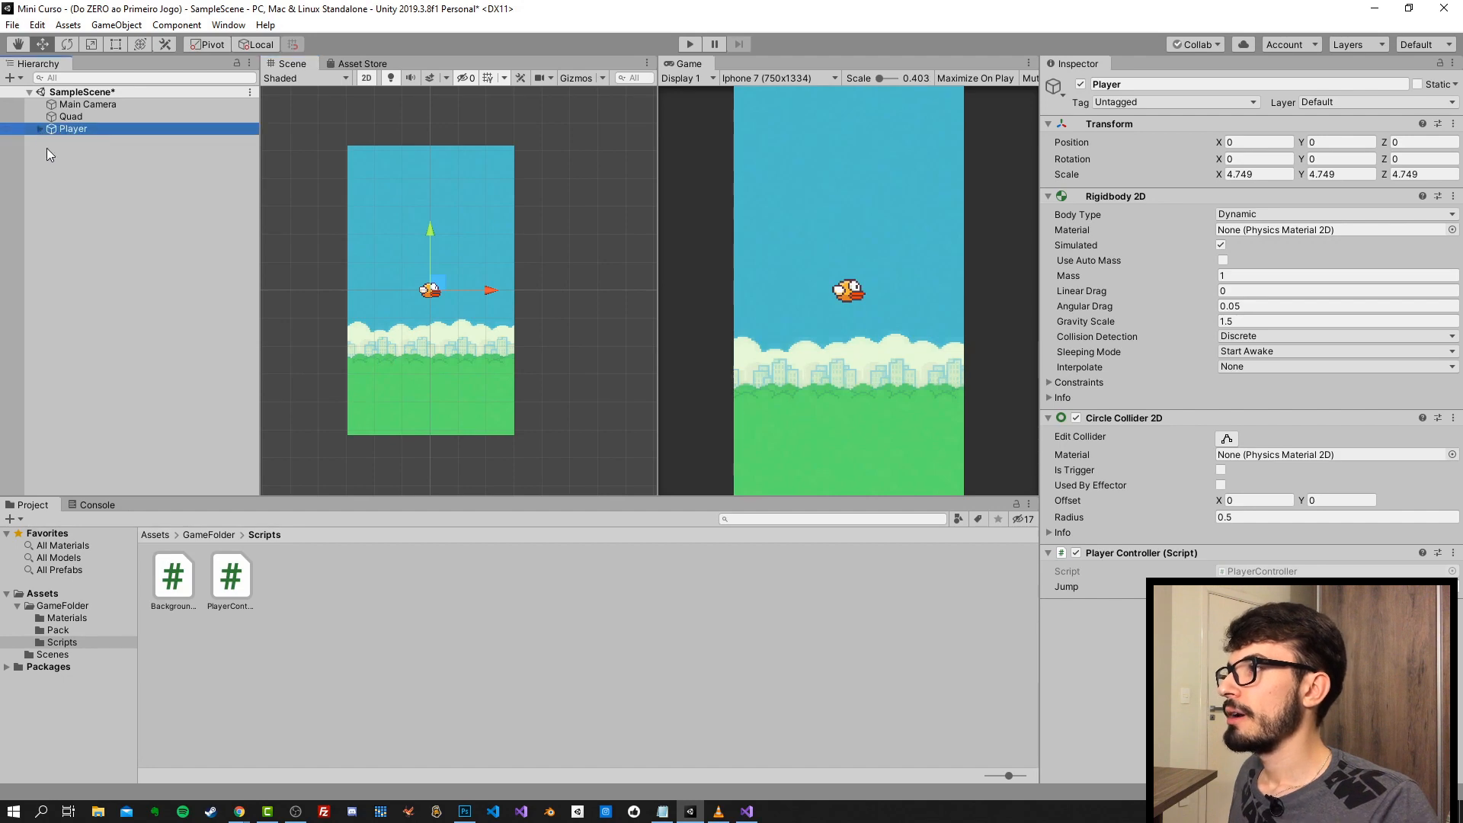
pyautogui.click(90, 224)
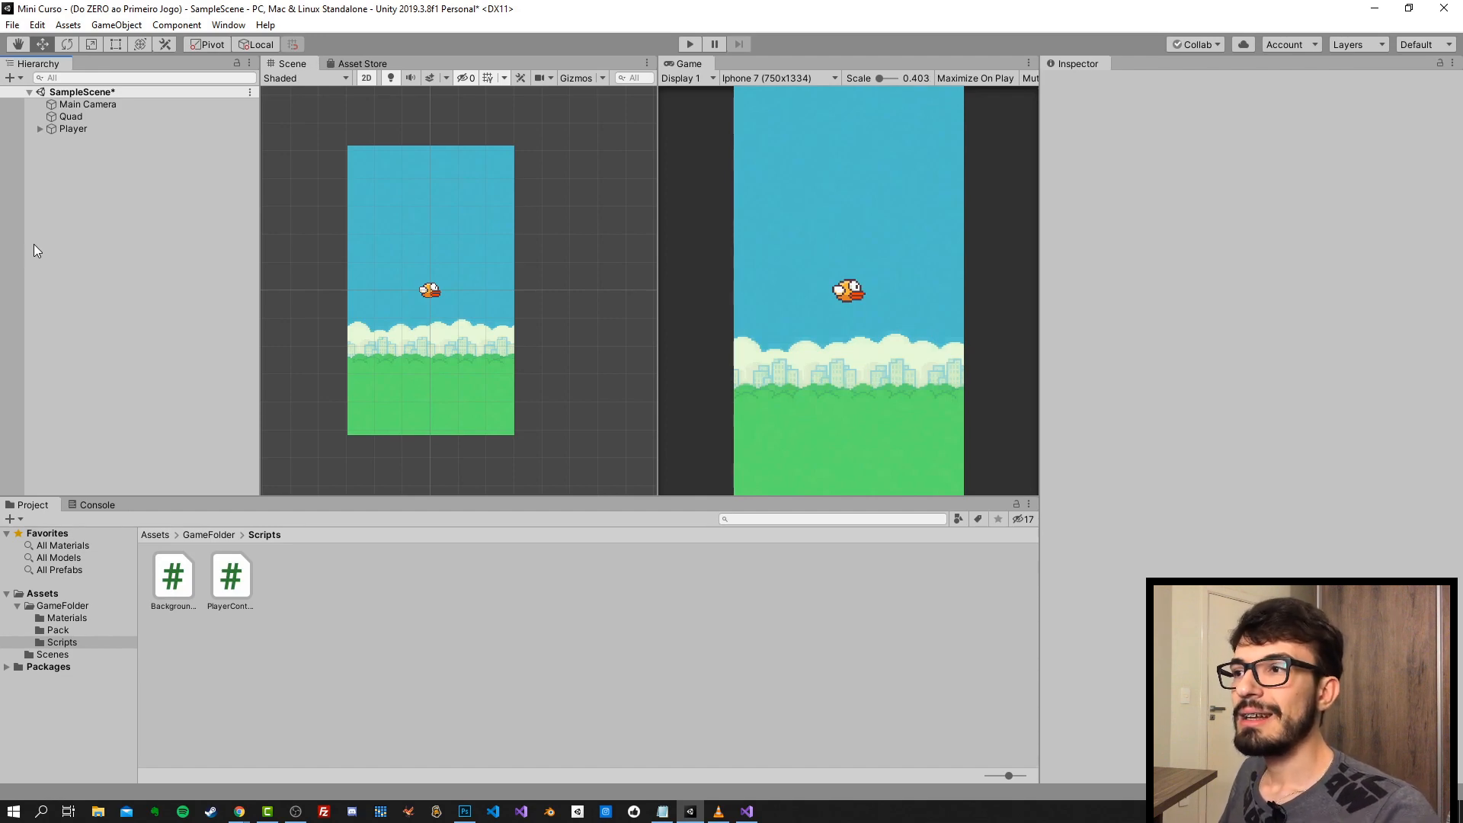
pyautogui.rightClick(51, 201)
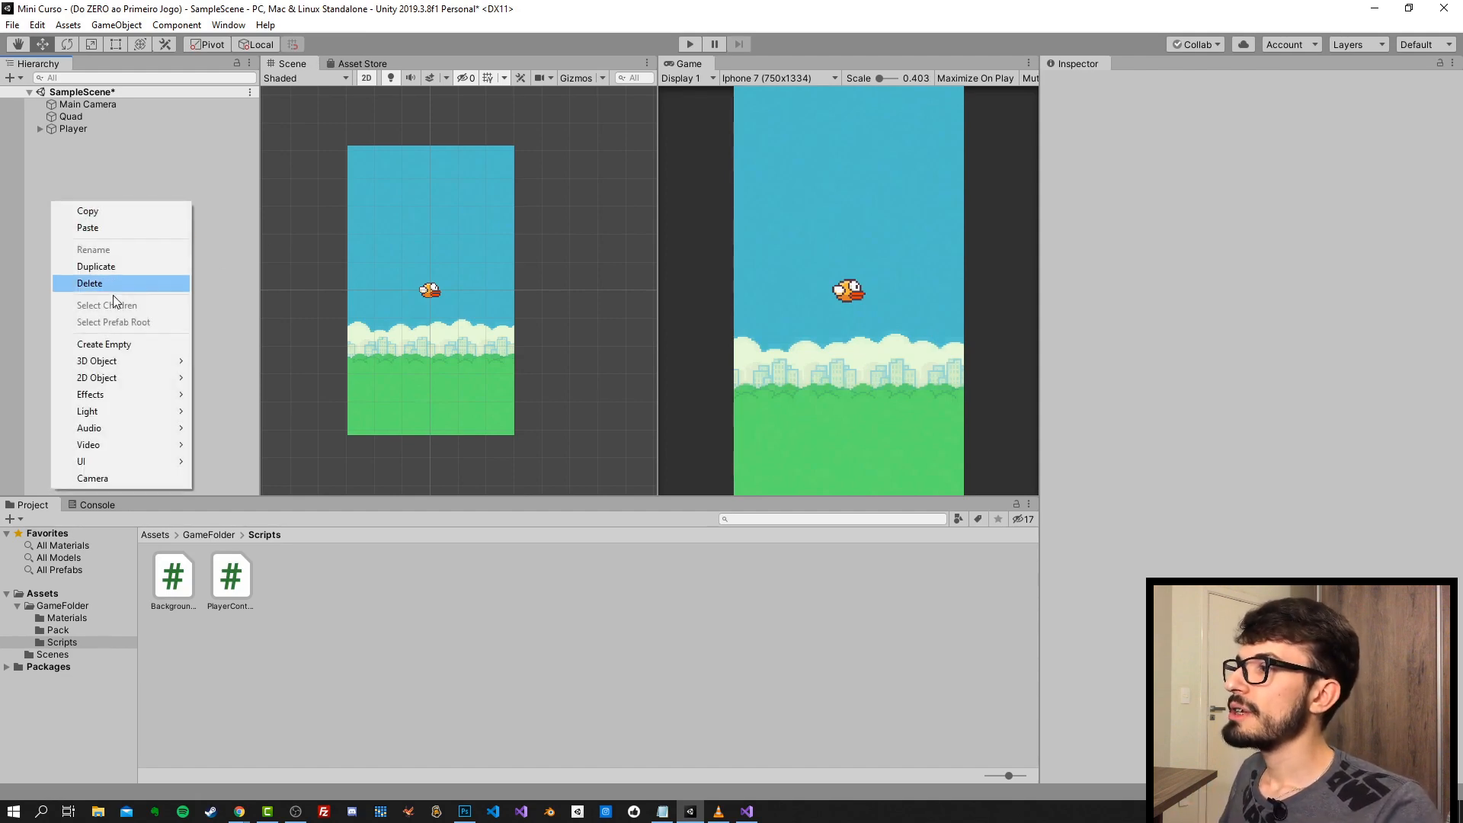
pyautogui.click(107, 345)
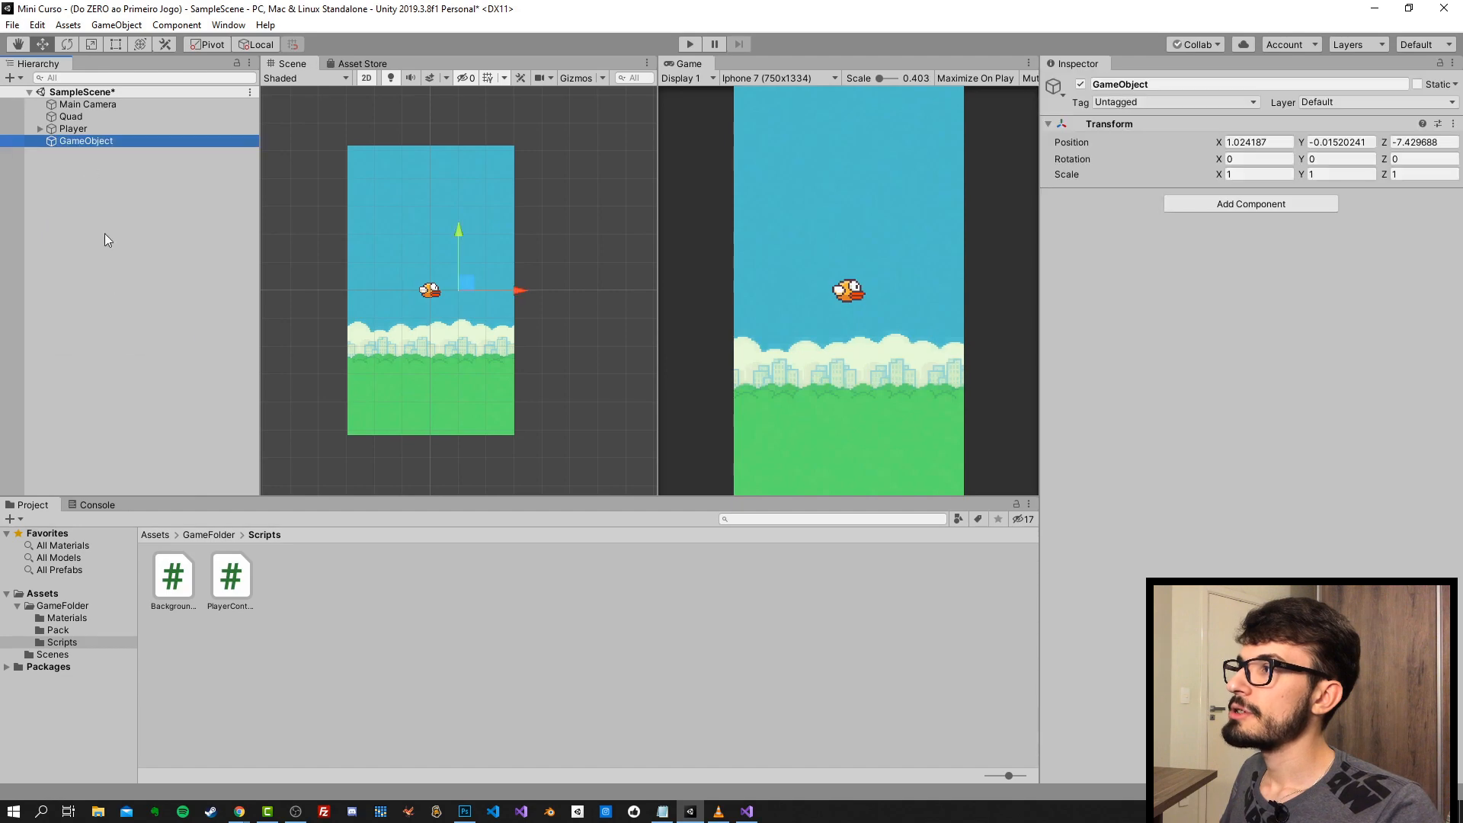
pyautogui.click(80, 141)
pyautogui.write('Pipe')
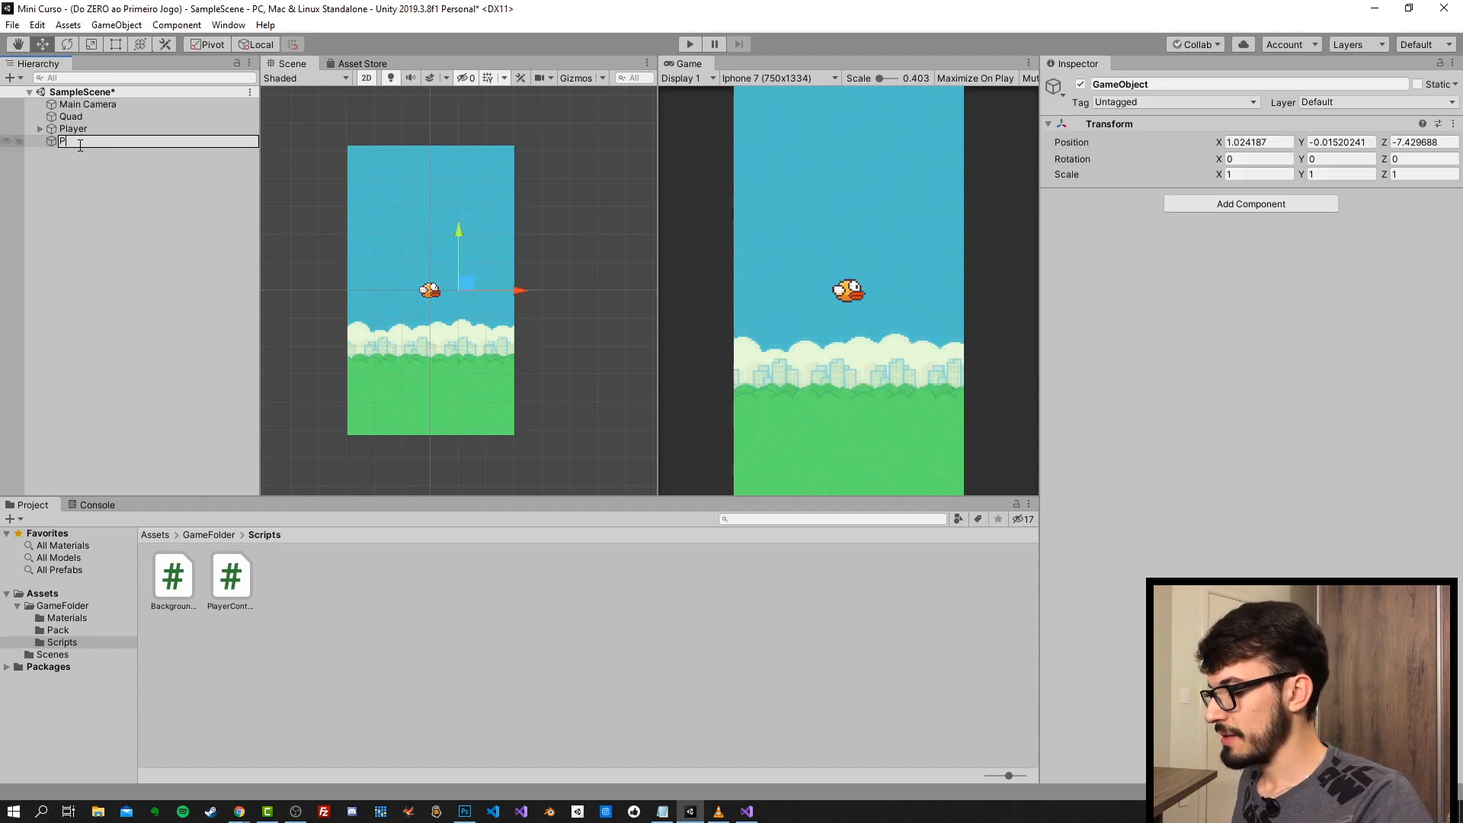
pyautogui.press('Return')
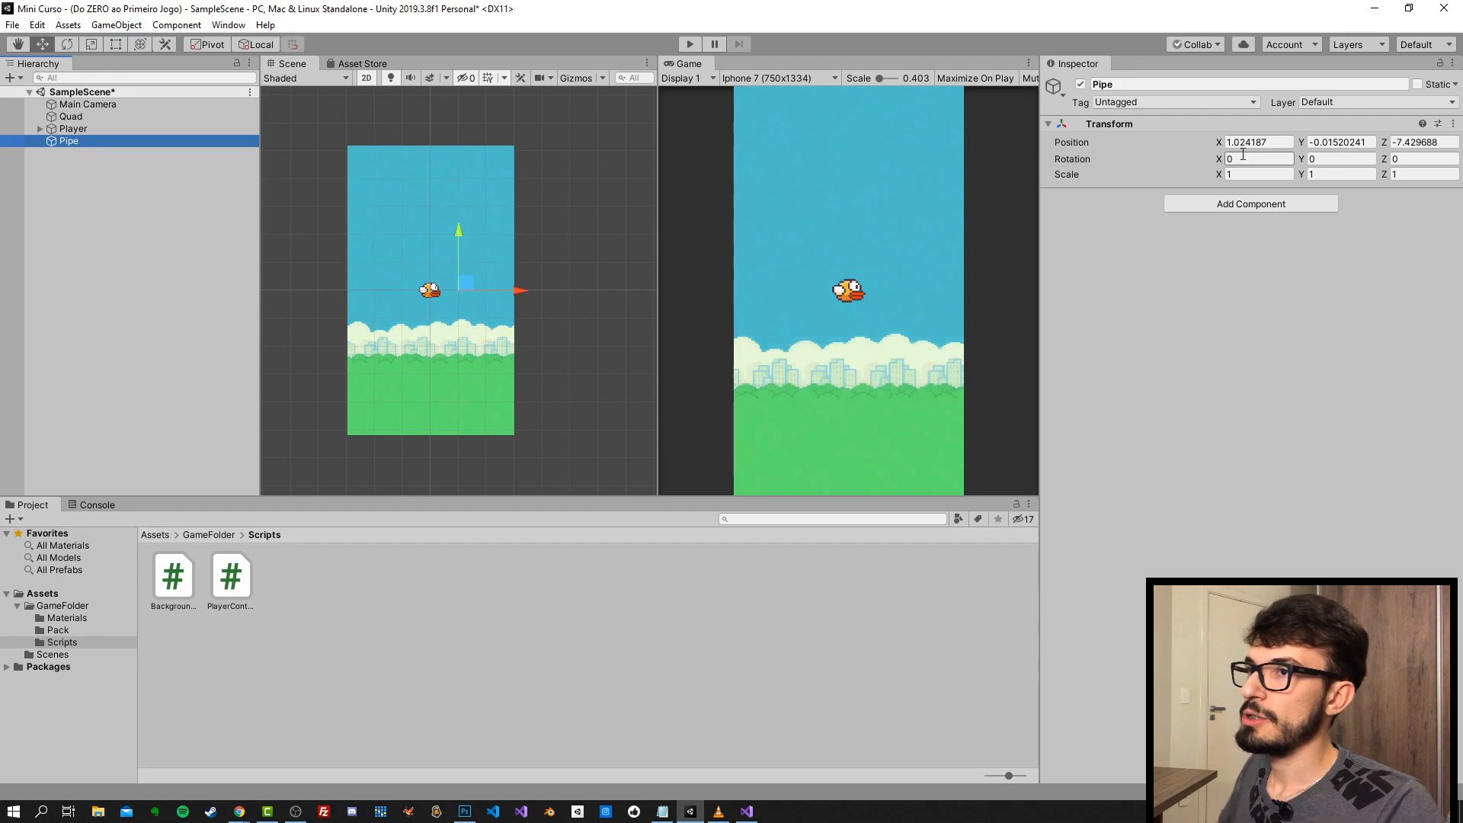
# - Set the Pipe object's X, Y and Z position to 0
pyautogui.click(1277, 142)
pyautogui.write('0')
pyautogui.click(1346, 141)
pyautogui.write('0')
pyautogui.click(1418, 142)
pyautogui.write('0')
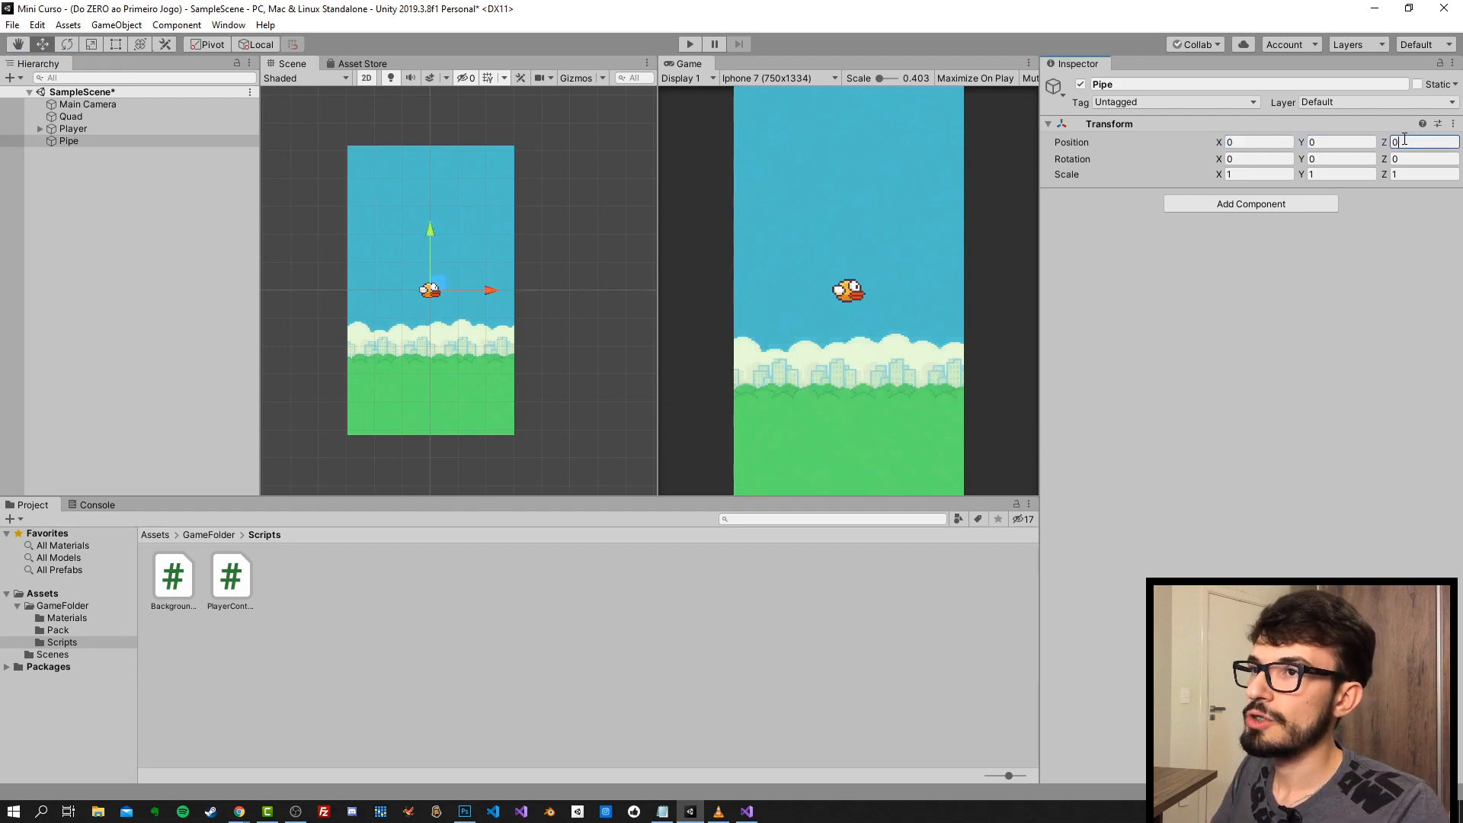
# - Move the Player horizontally toward the left side of the background, to about X -1.42
pyautogui.scroll(2, 405, 272)
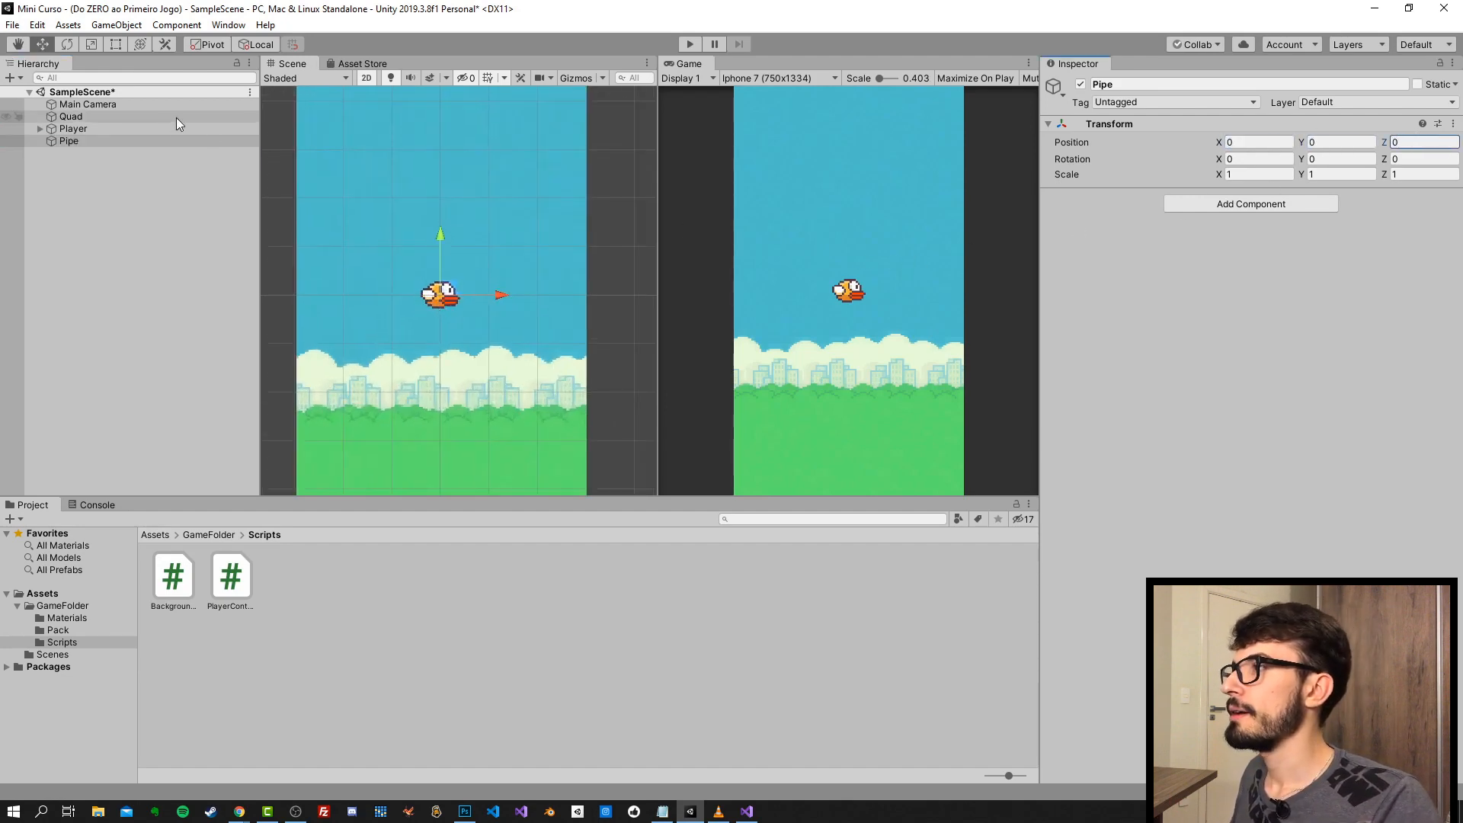
pyautogui.click(109, 129)
pyautogui.moveTo(487, 303); pyautogui.dragTo(427, 304)
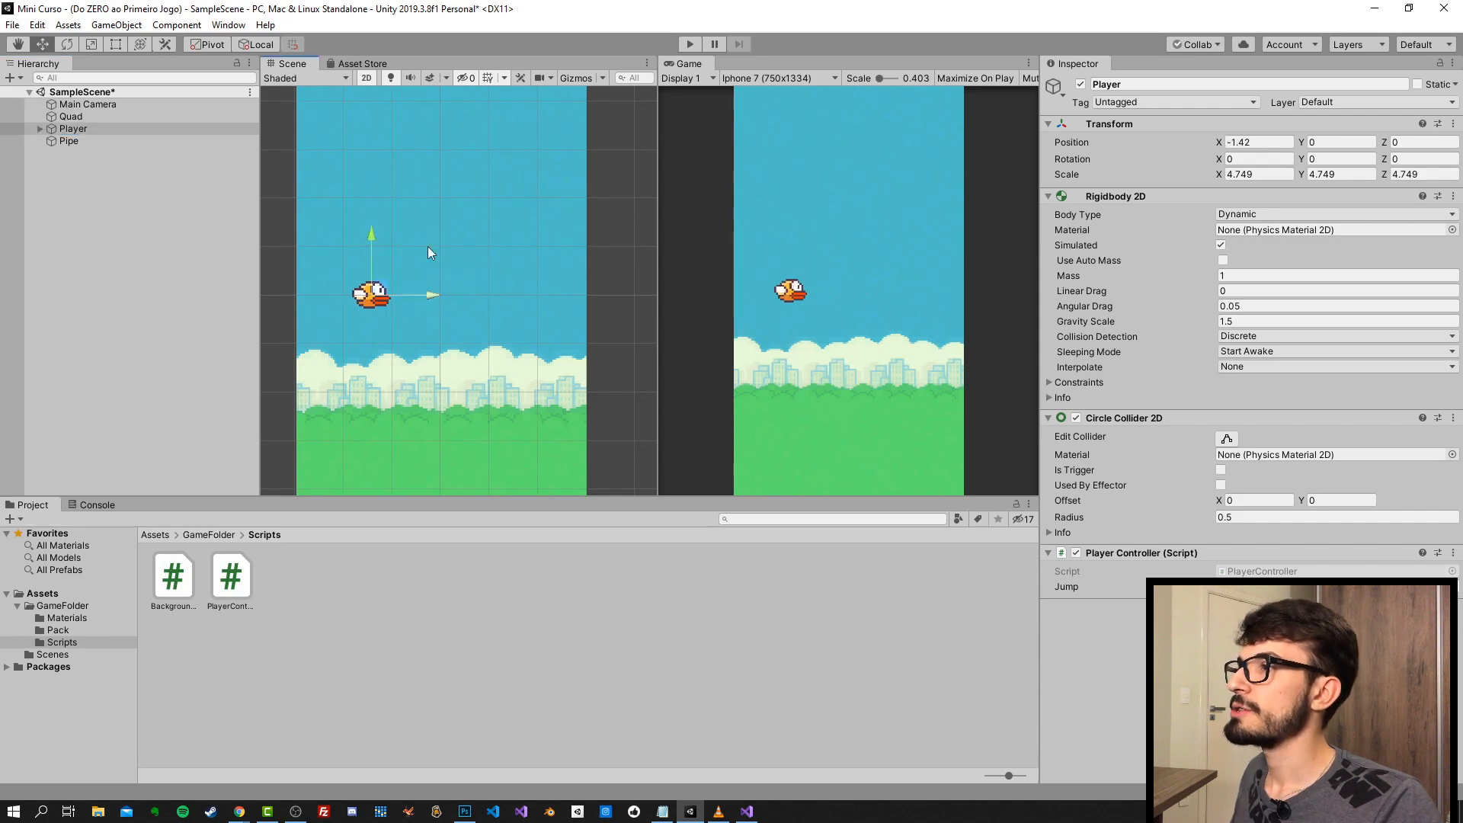
# - Add the Pipe sprite from the GameFolder/Pack folder as a child of the empty Pipe object
pyautogui.click(89, 142)
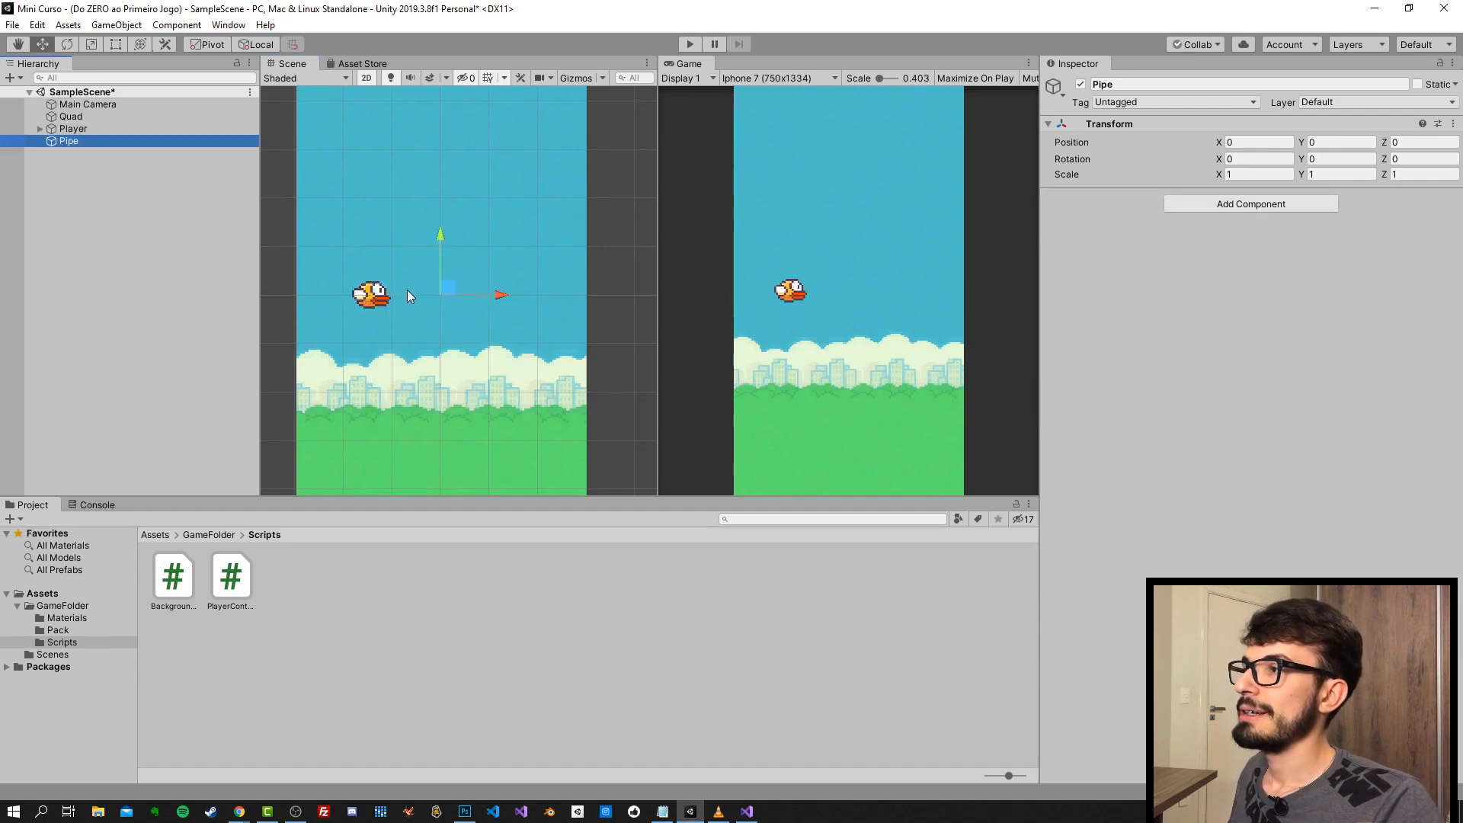
pyautogui.scroll(-2, 407, 289)
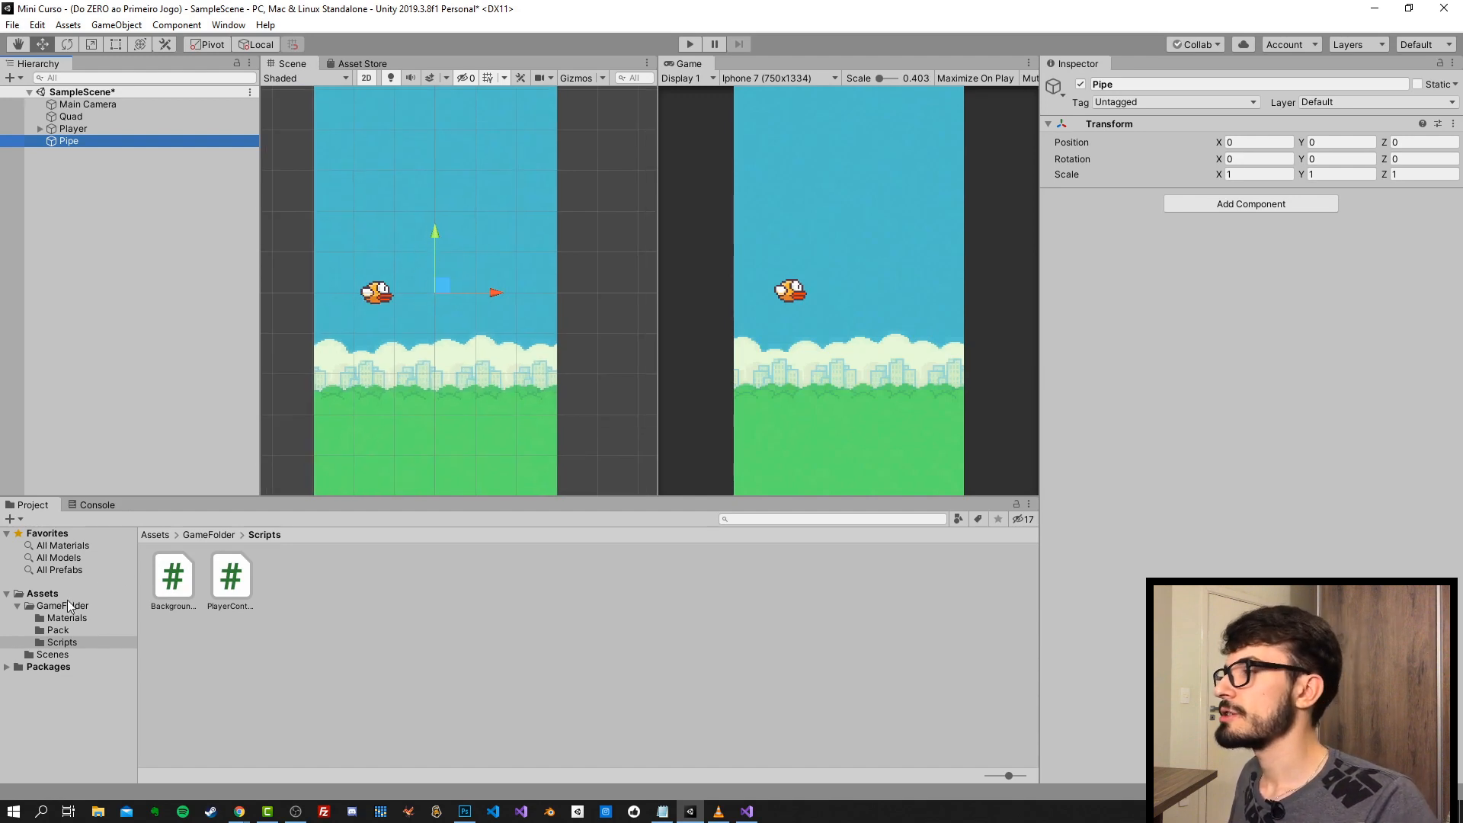
pyautogui.click(63, 629)
pyautogui.click(636, 577)
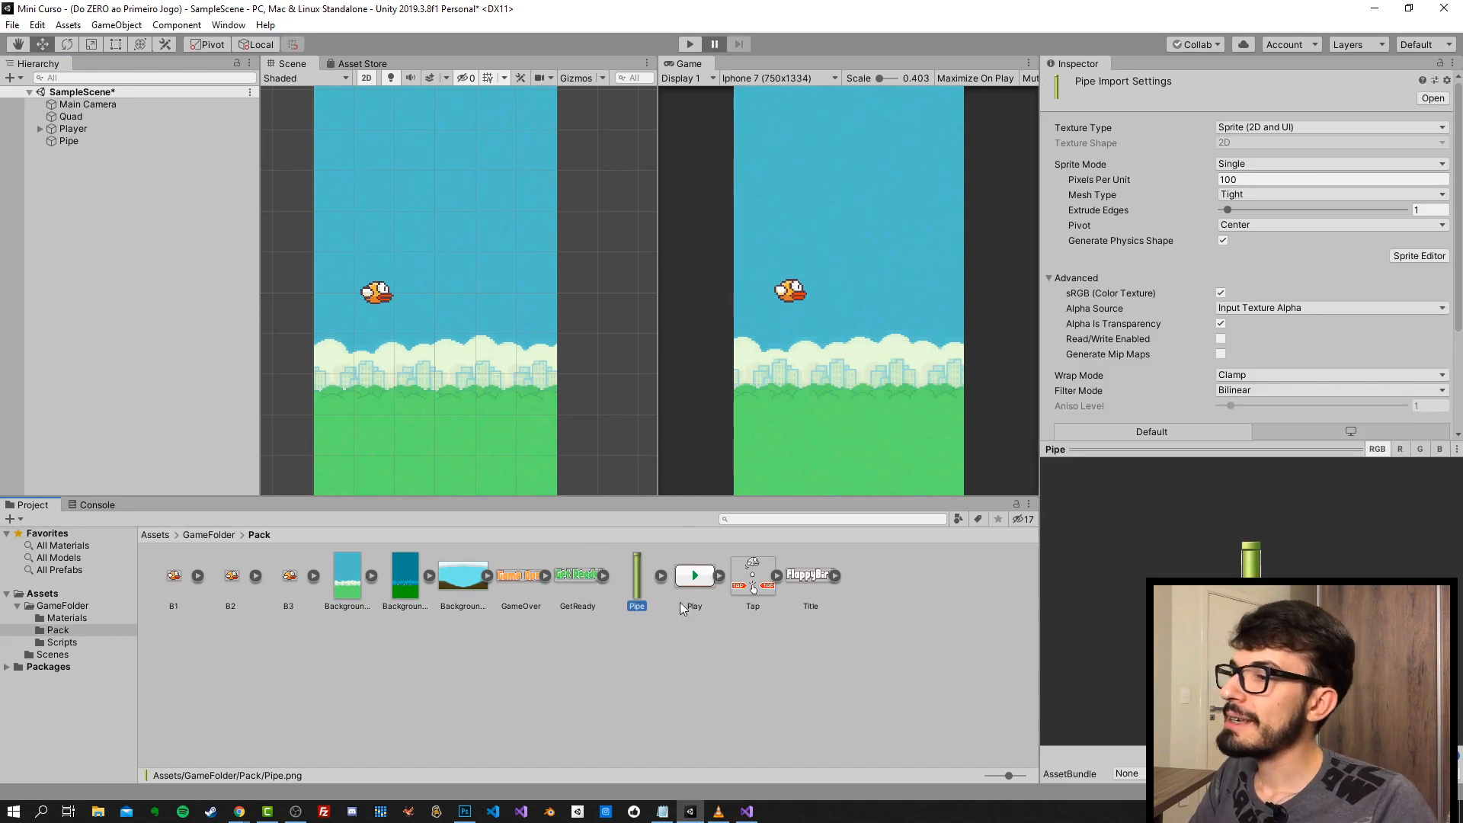
pyautogui.moveTo(631, 568); pyautogui.dragTo(75, 147)
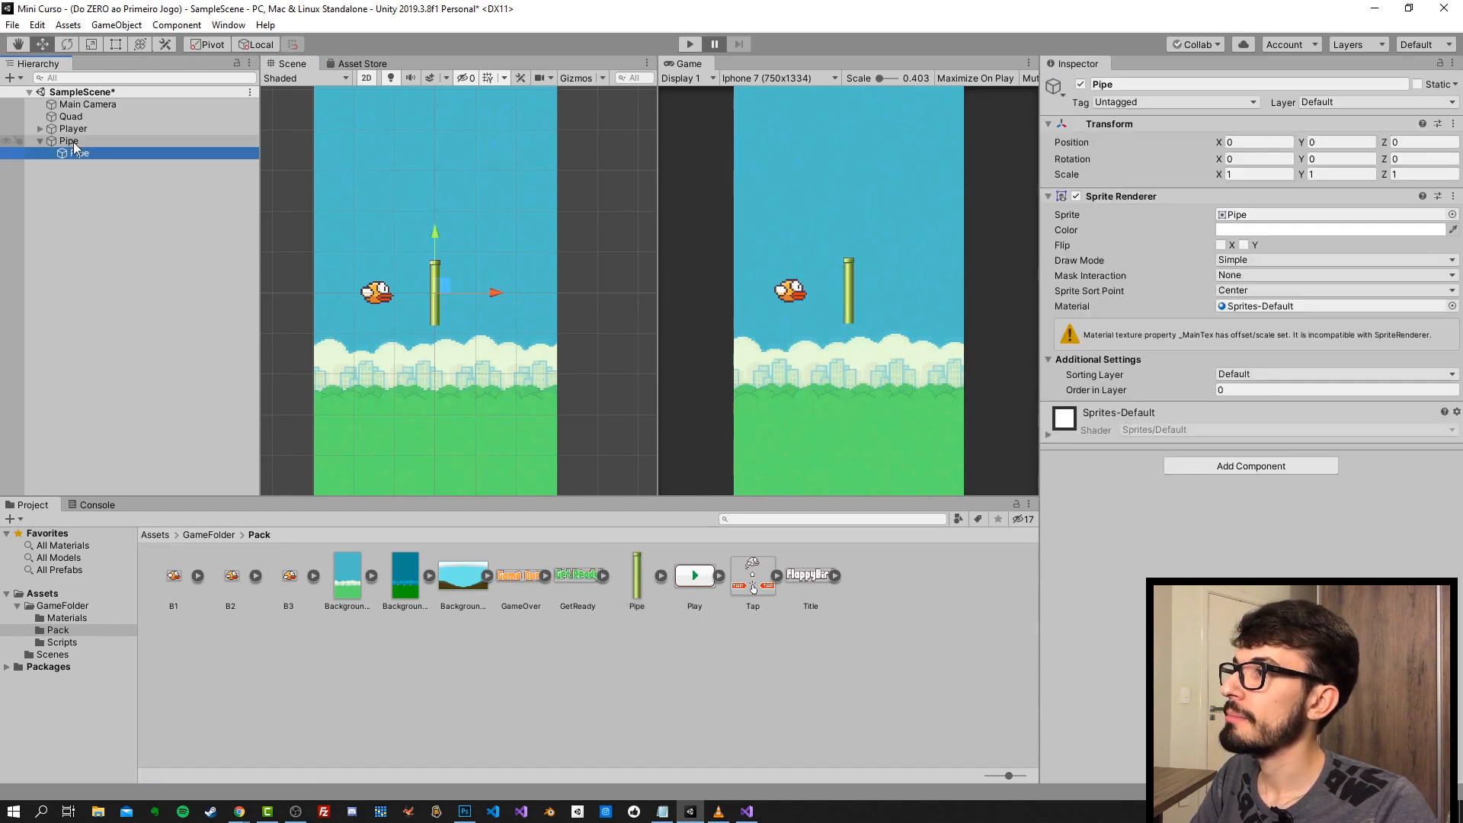
# - Set the Pipe sprite's filter mode to Point (no filter) in its import settings and apply the change
pyautogui.click(647, 564)
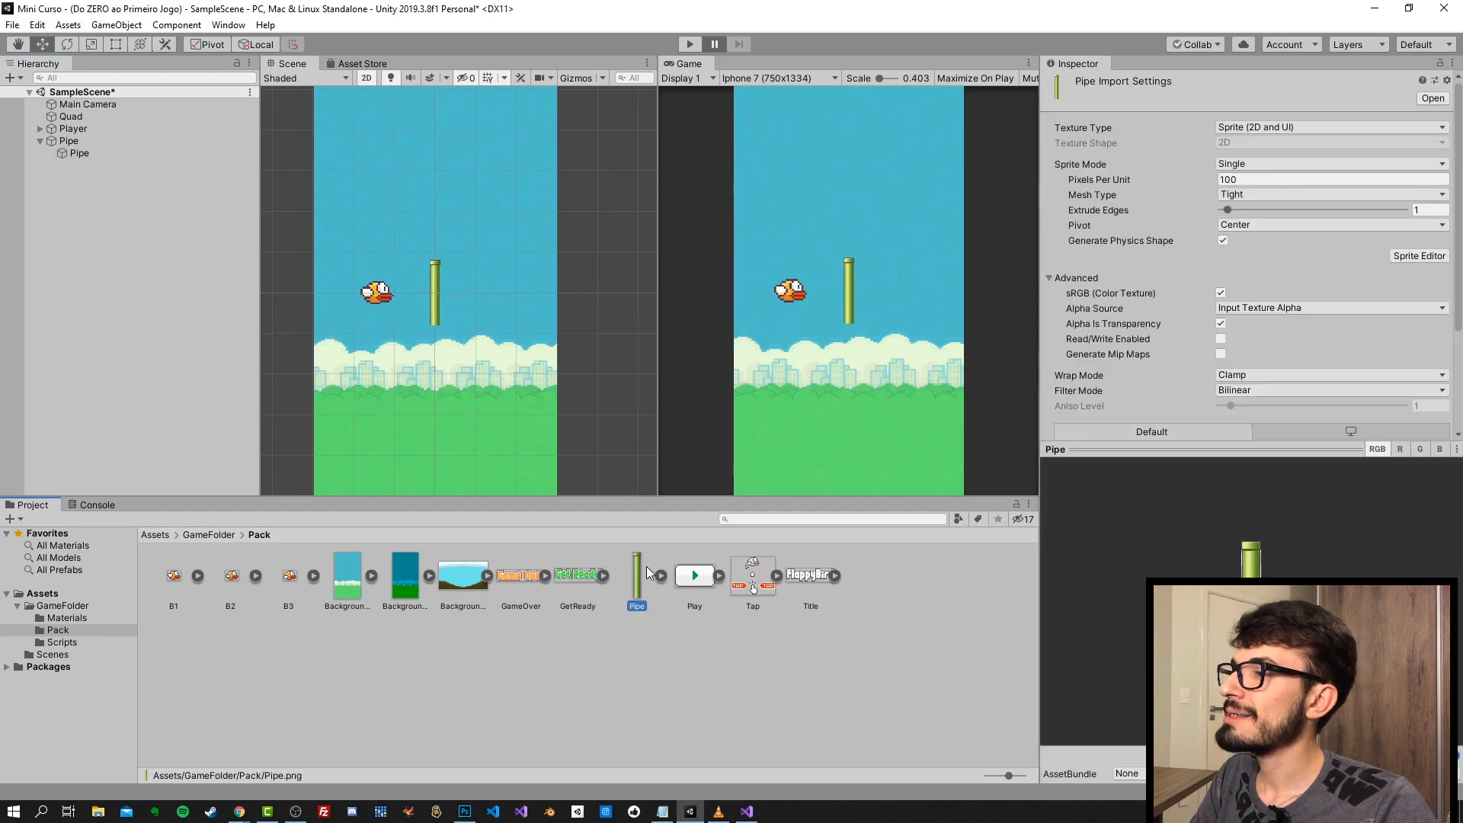
pyautogui.scroll(5, 422, 273)
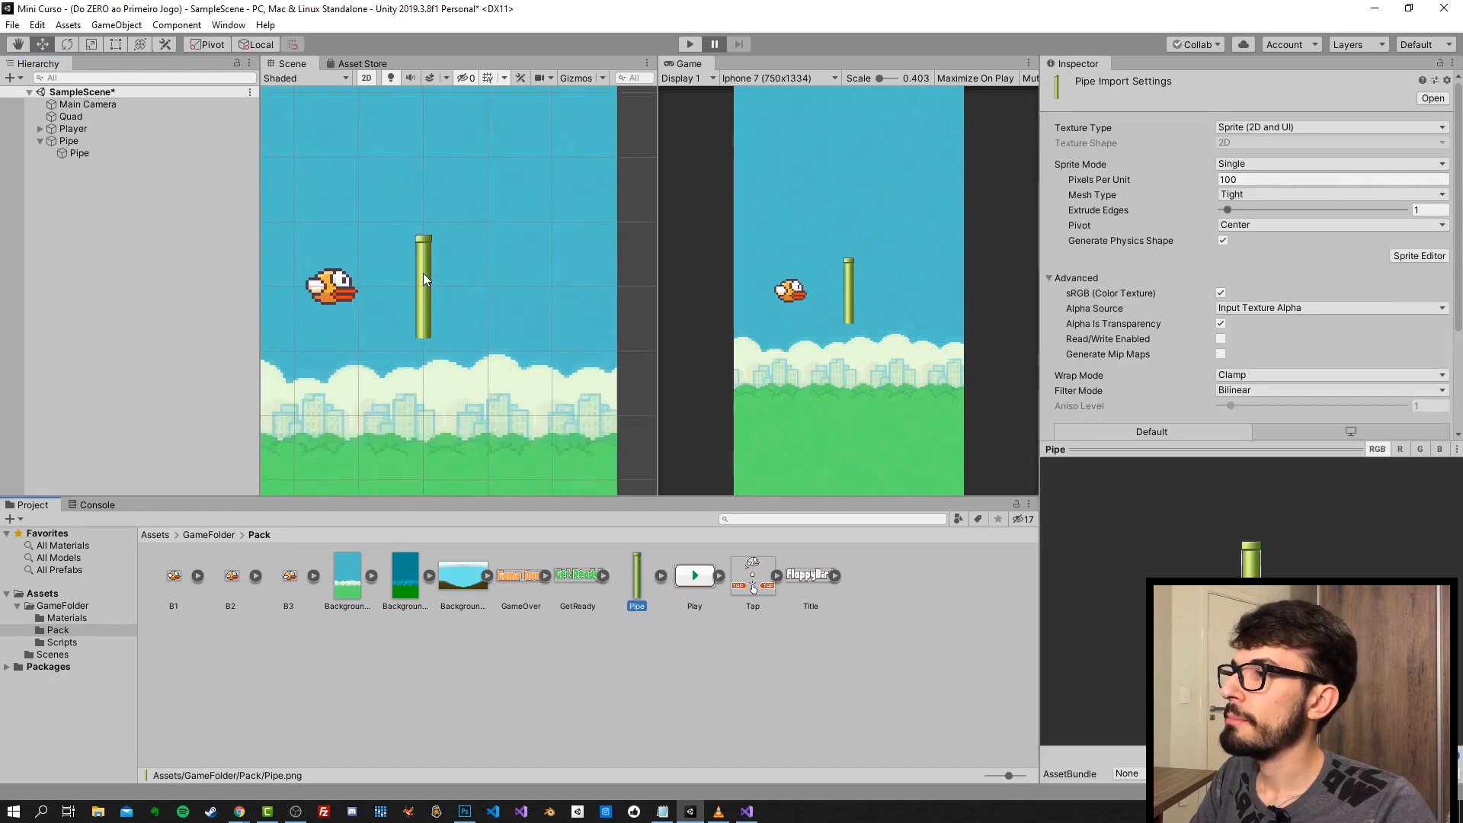
pyautogui.click(1230, 391)
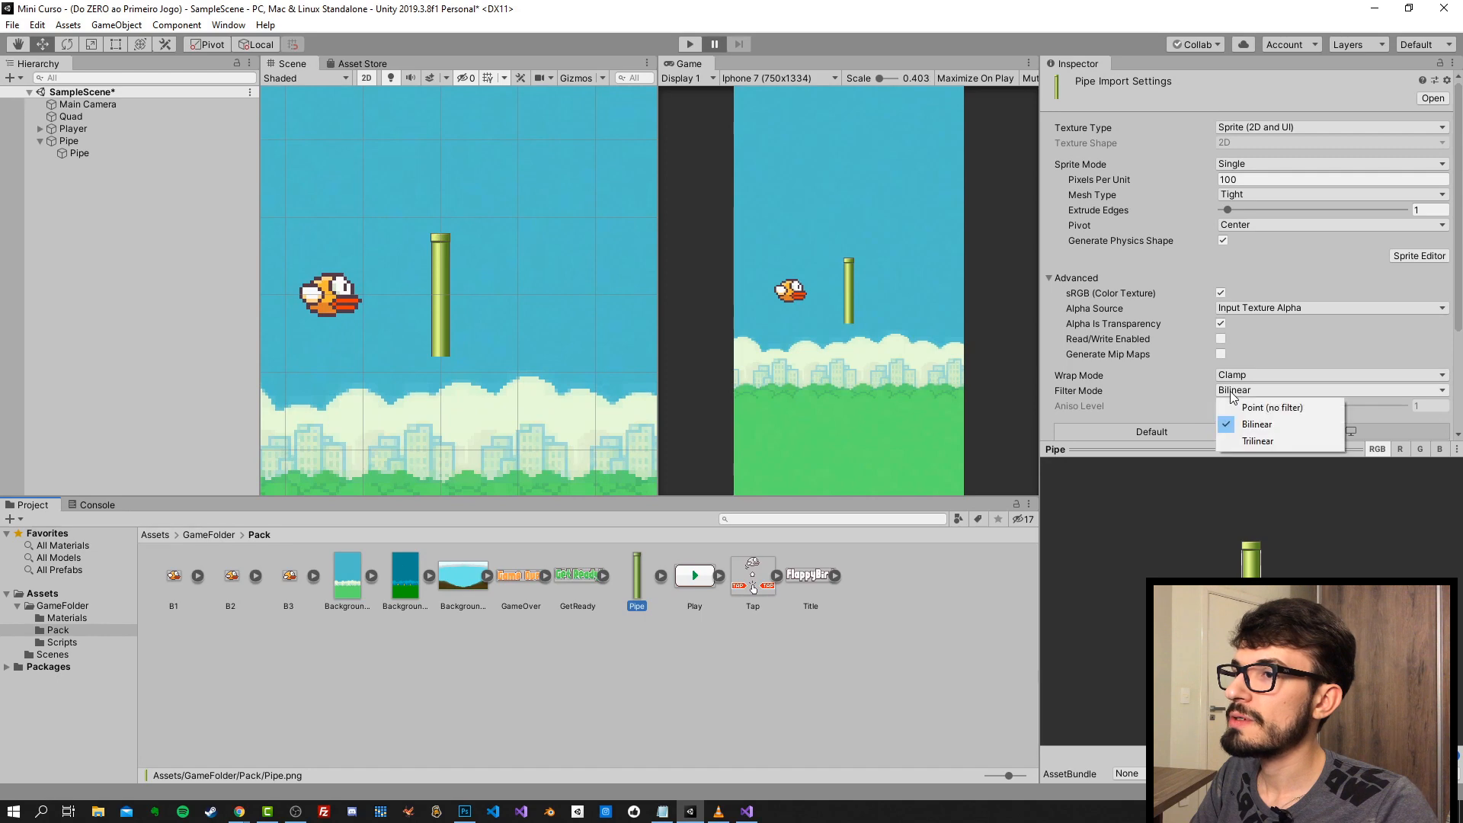
pyautogui.click(1242, 401)
pyautogui.scroll(-3, 1314, 371)
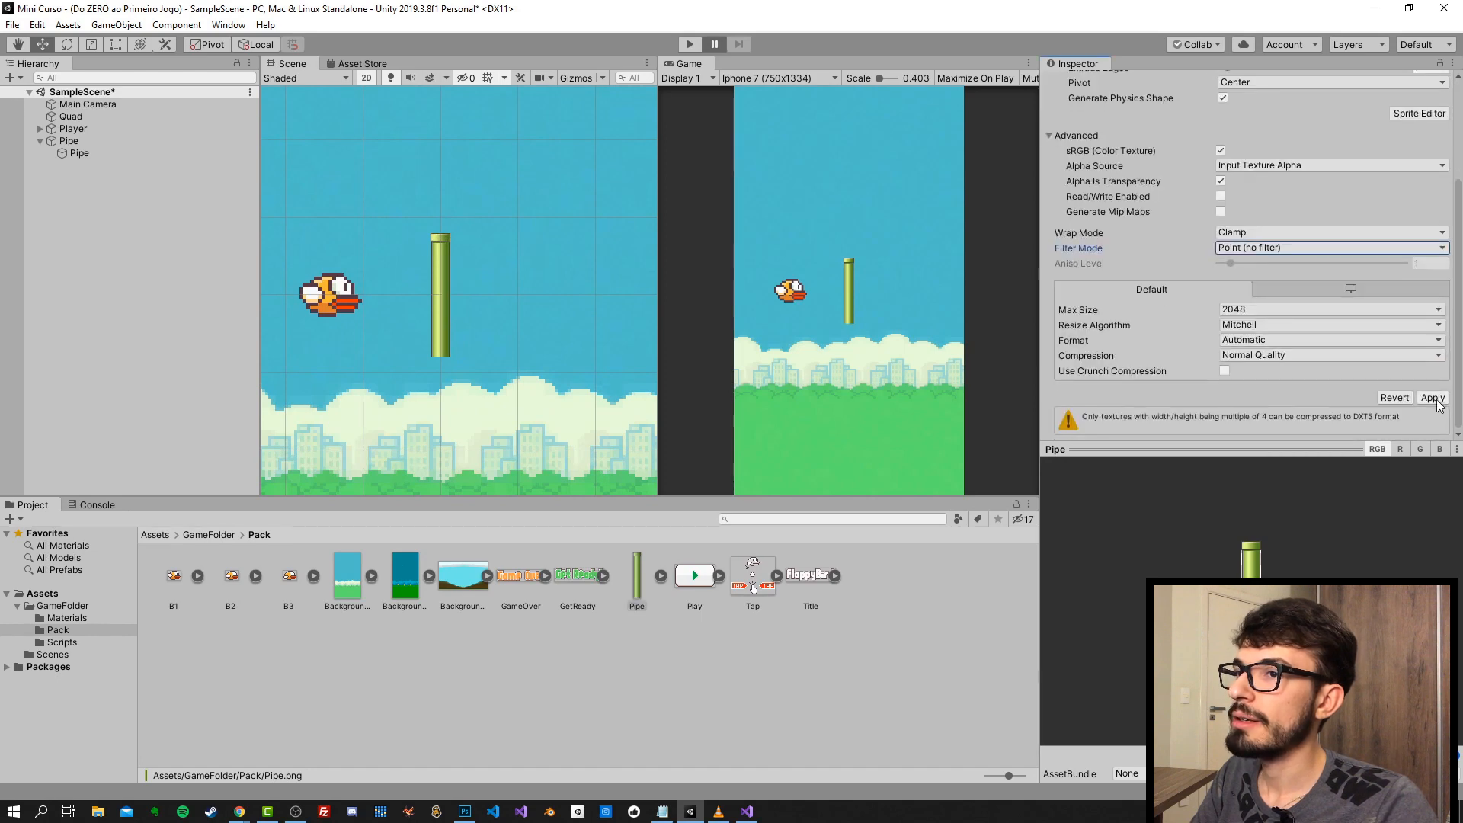
pyautogui.click(1433, 397)
# - Rename the sprite object nested under the root Pipe as Skin1
pyautogui.click(440, 255)
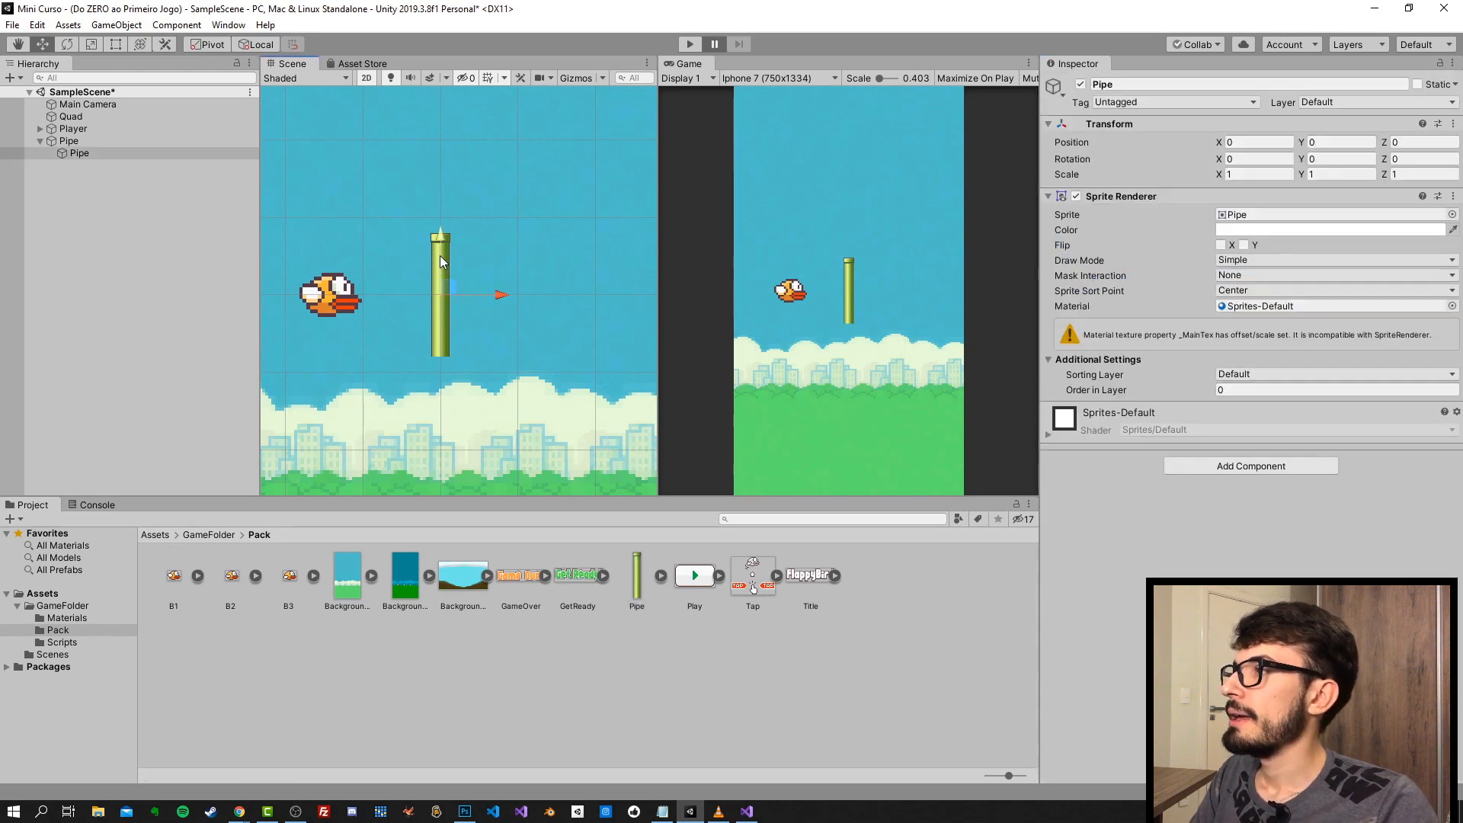
pyautogui.click(70, 144)
pyautogui.click(80, 154)
pyautogui.click(75, 143)
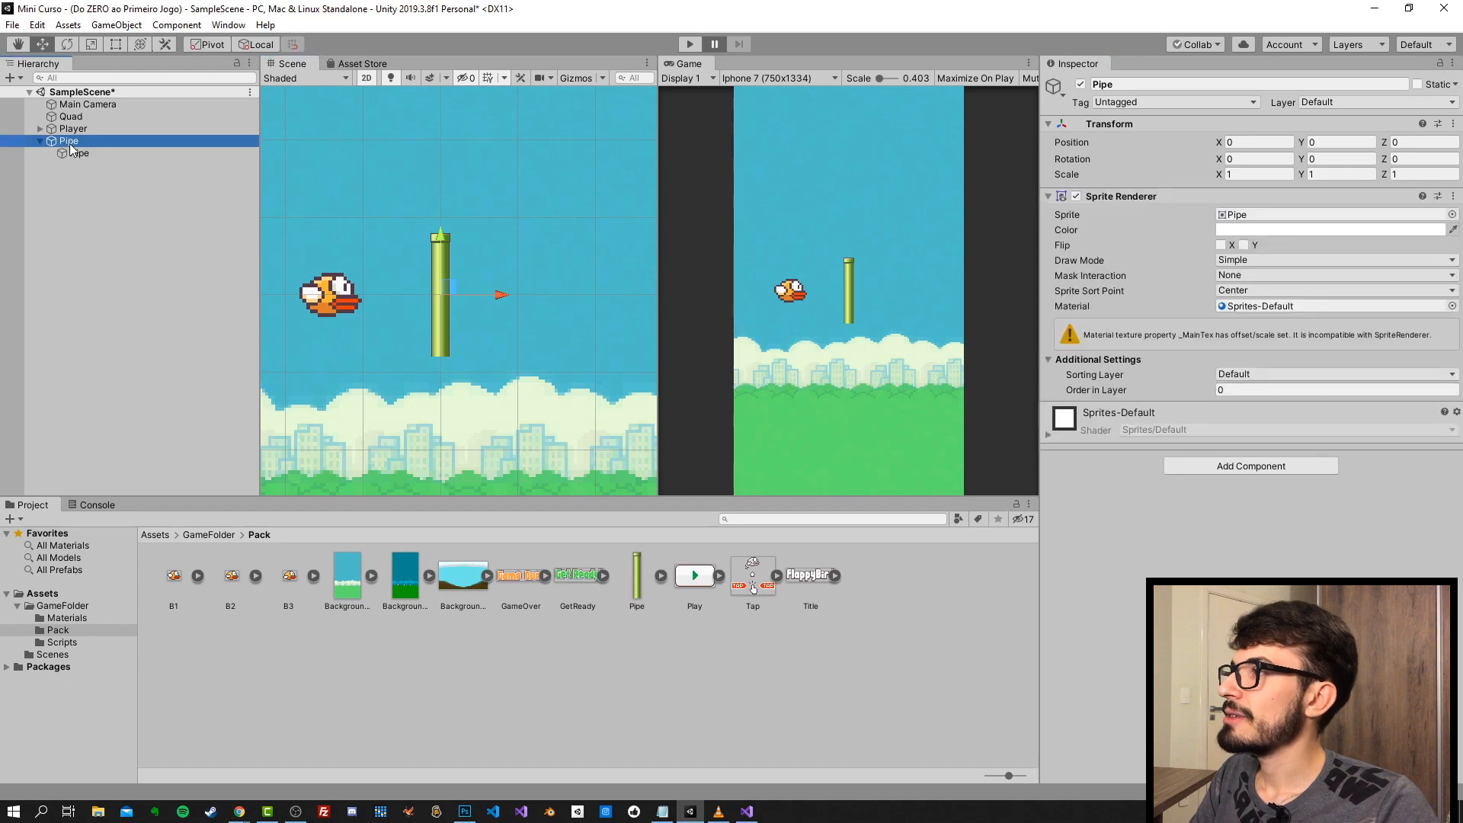
pyautogui.click(79, 154)
pyautogui.press('F2')
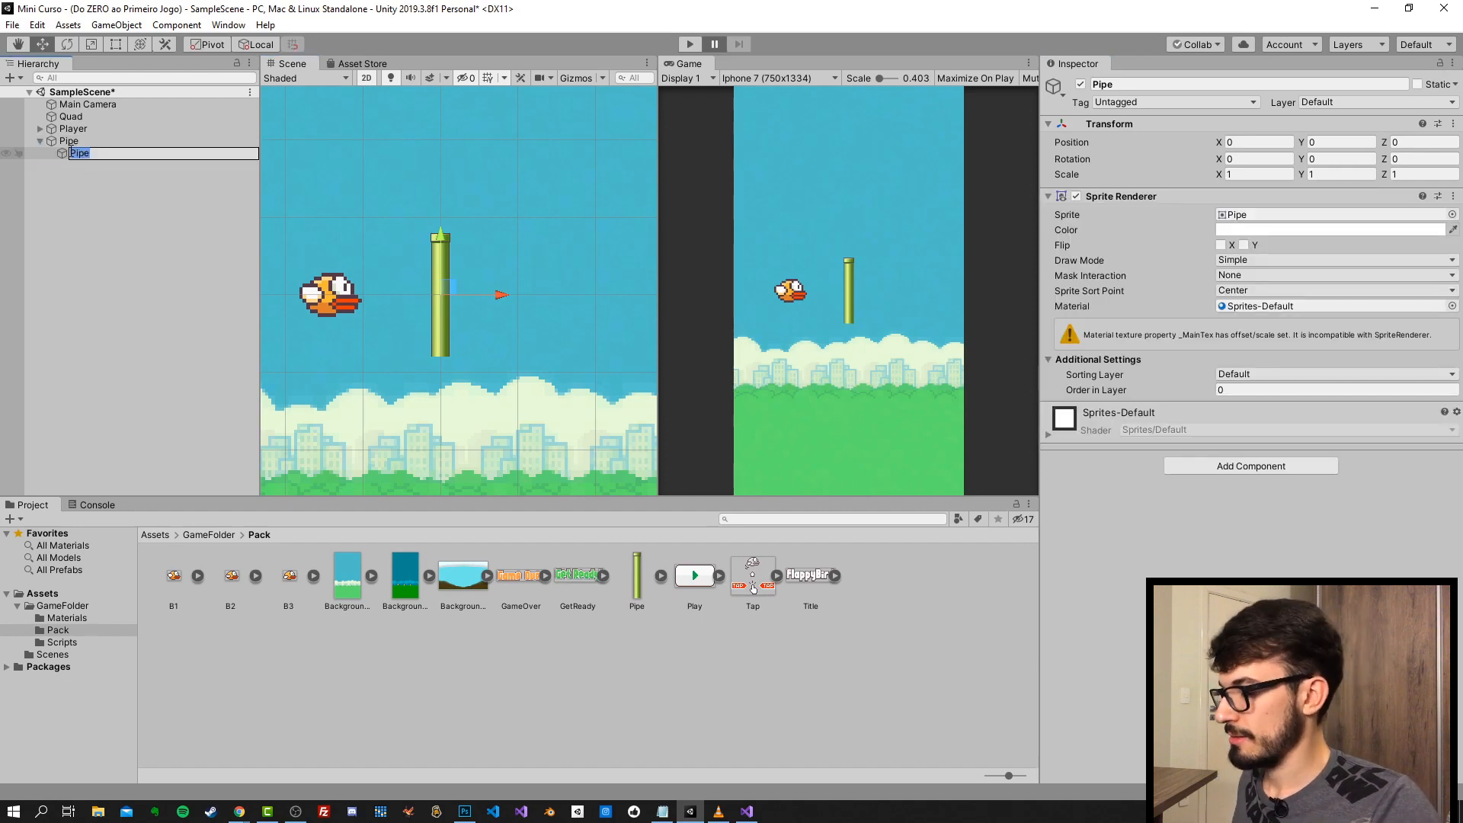
pyautogui.write('Skin1')
pyautogui.press('Return')
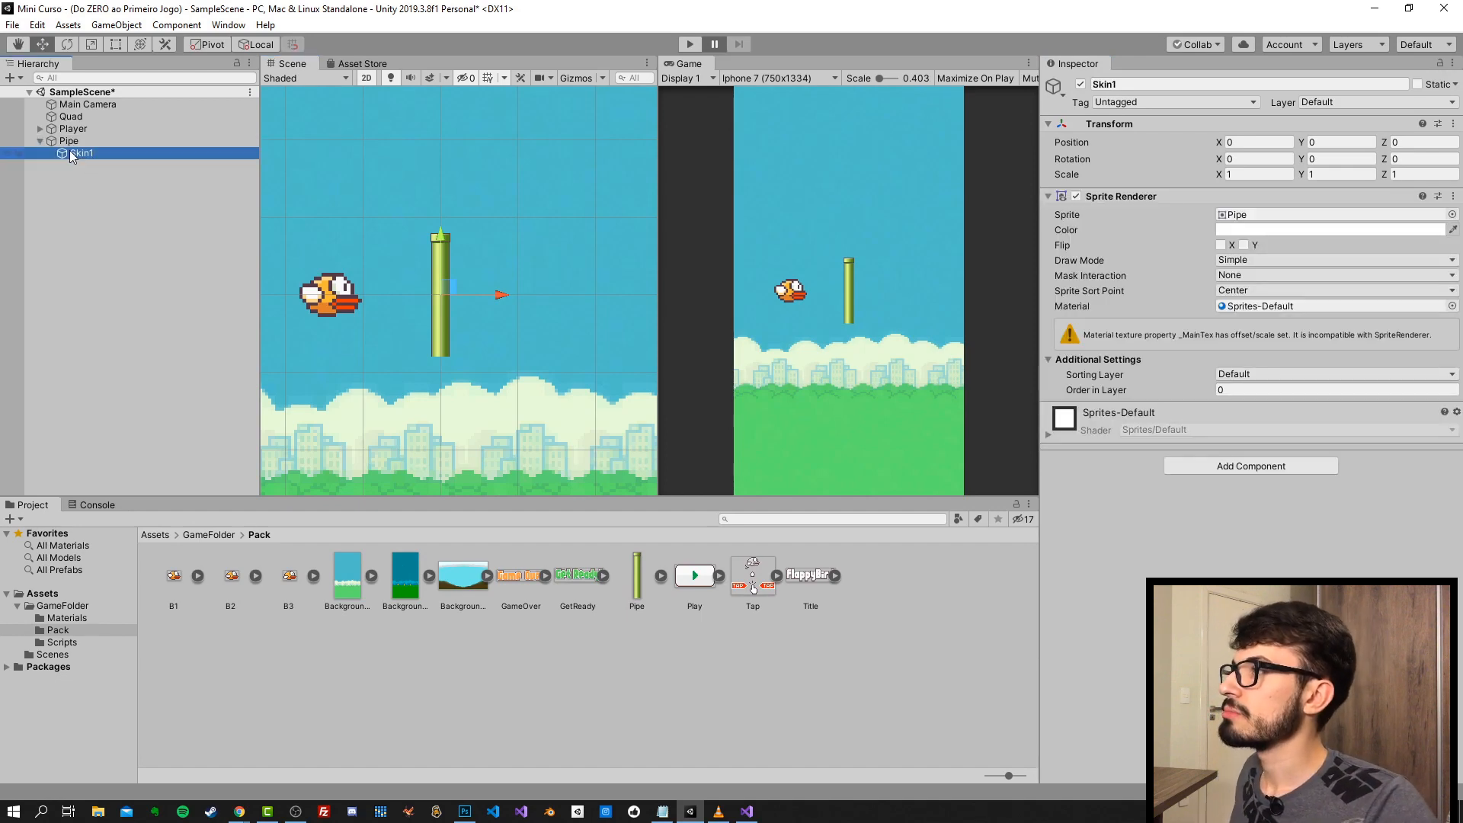
# - Scale the parent Pipe object up uniformly to about 5.23 on all axes
pyautogui.scroll(-3, 412, 194)
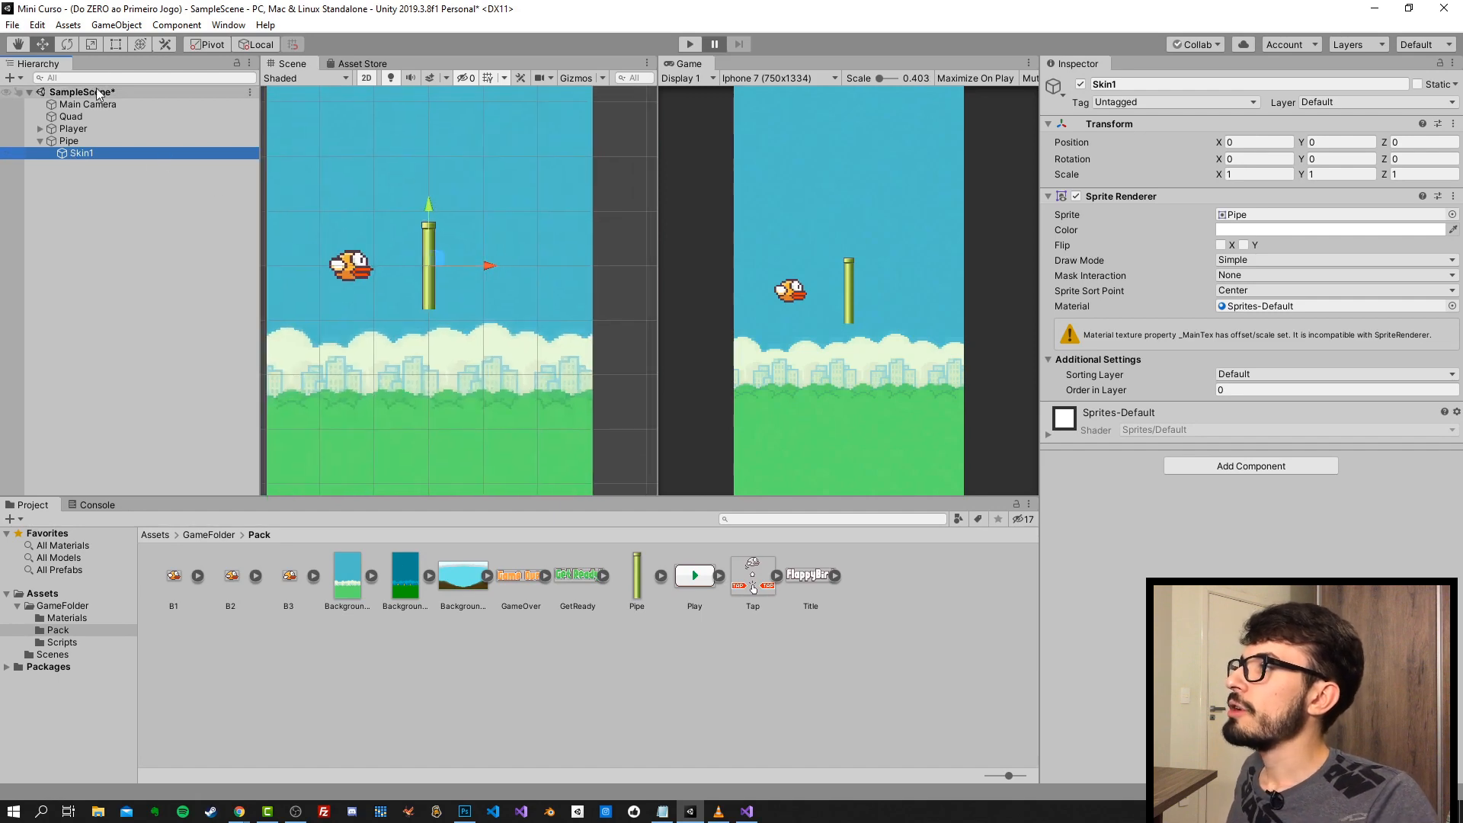
pyautogui.scroll(3, 328, 206)
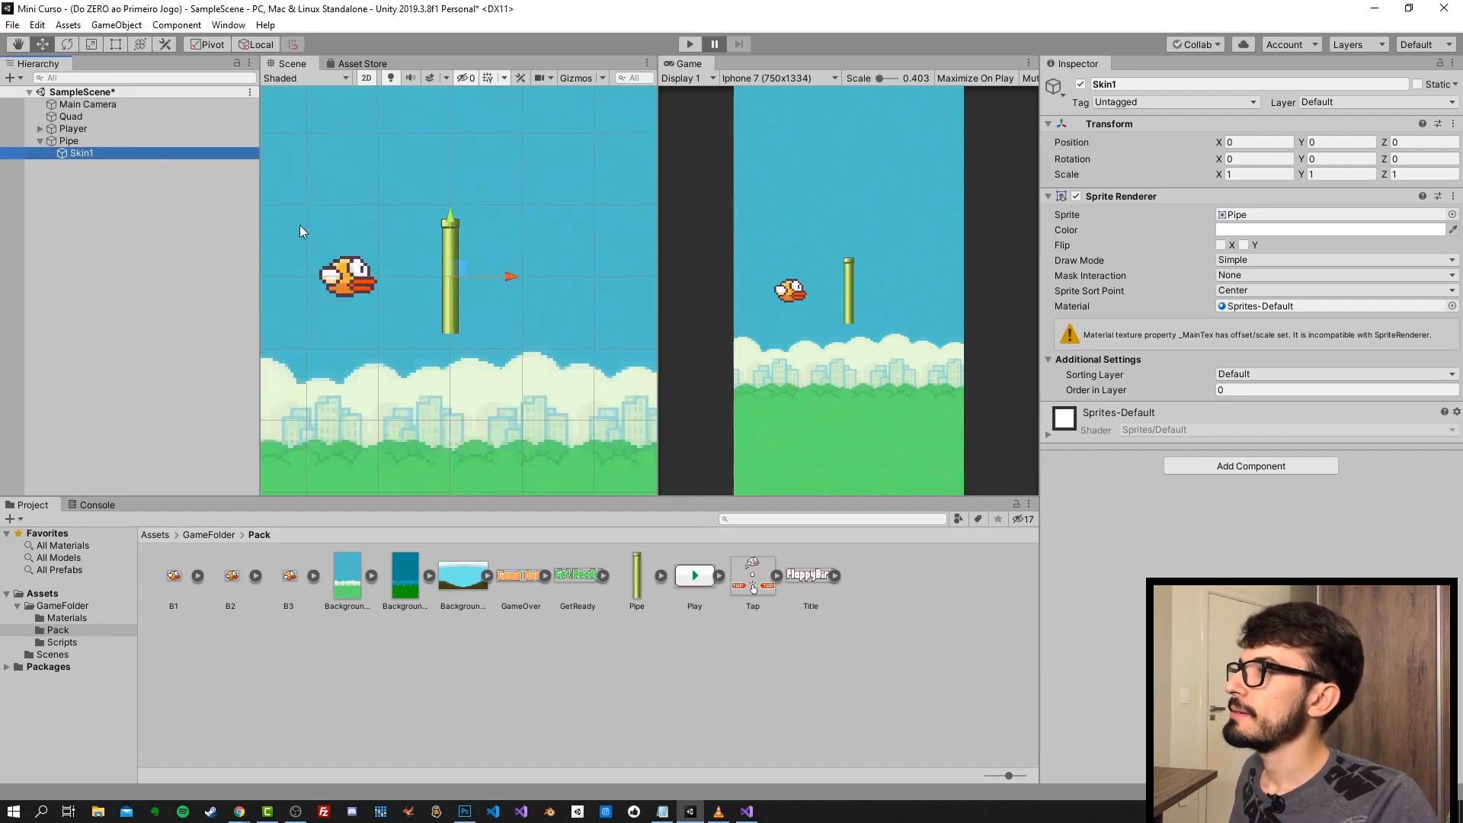
pyautogui.click(82, 142)
pyautogui.scroll(-2, 320, 195)
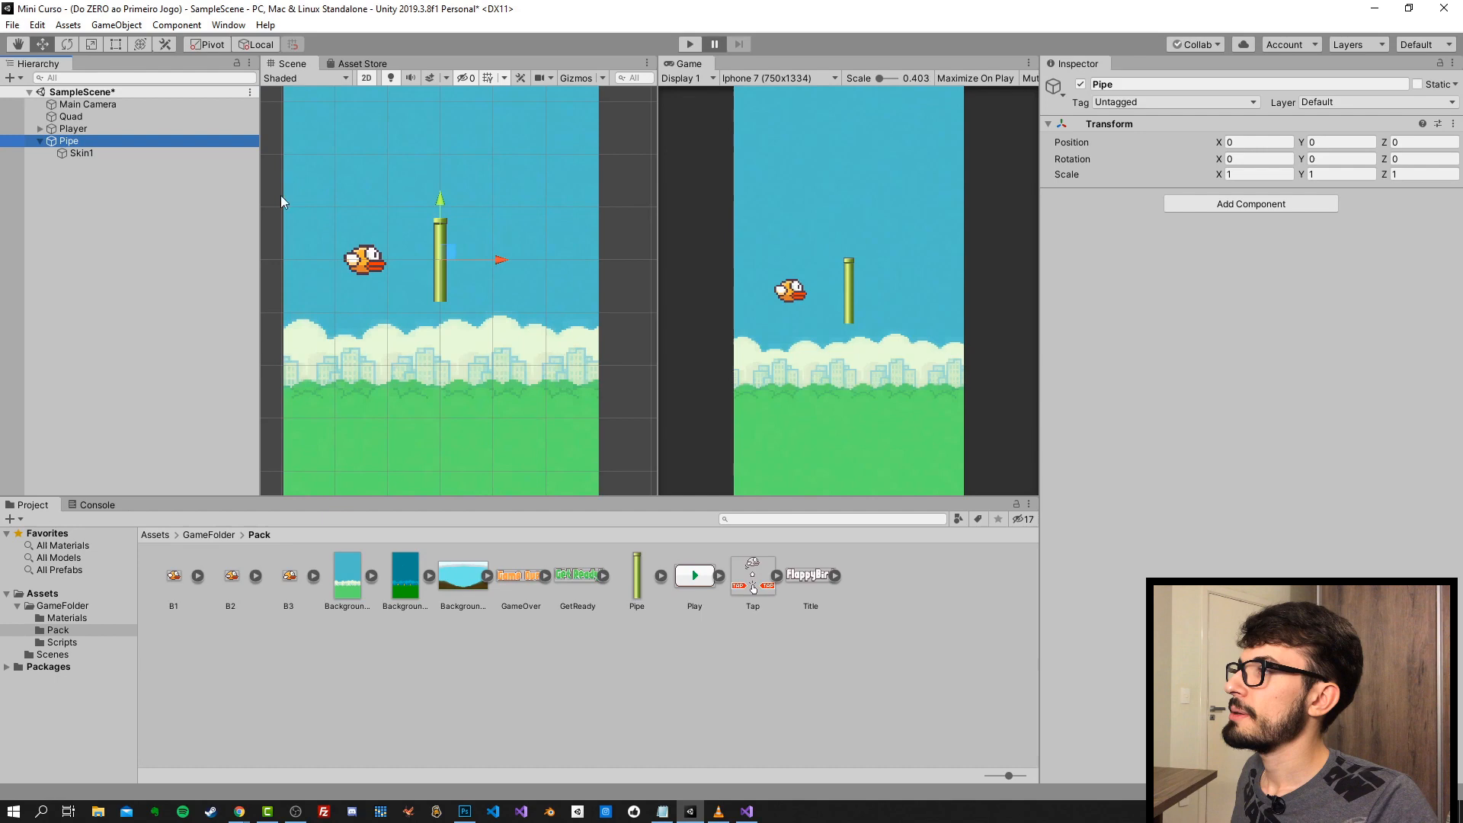
pyautogui.click(90, 44)
pyautogui.moveTo(442, 258); pyautogui.dragTo(513, 761)
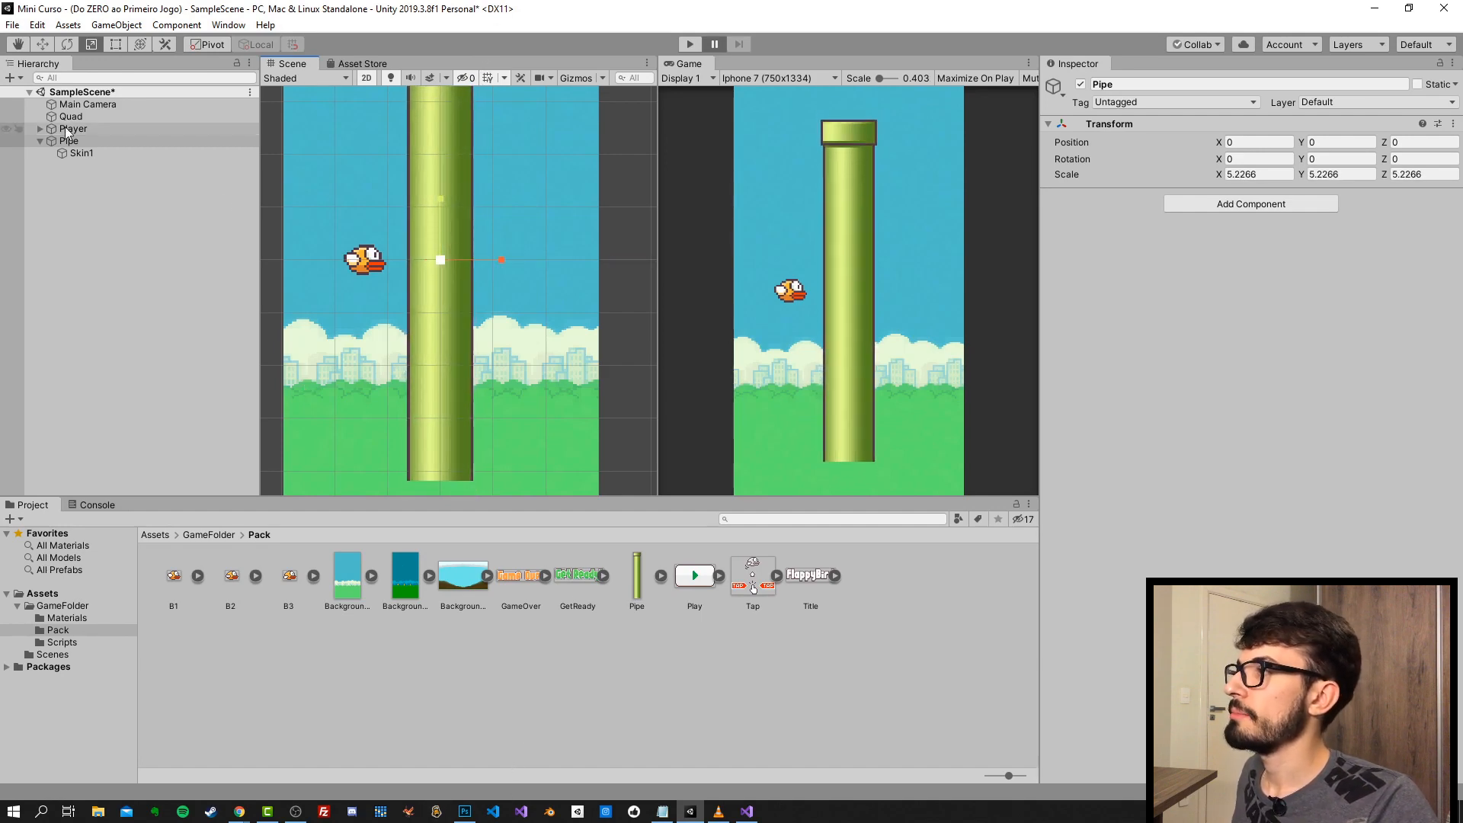
# - Move Skin1 straight down to about Y -0.8, with the pipe's opening near the bird's height
pyautogui.click(85, 153)
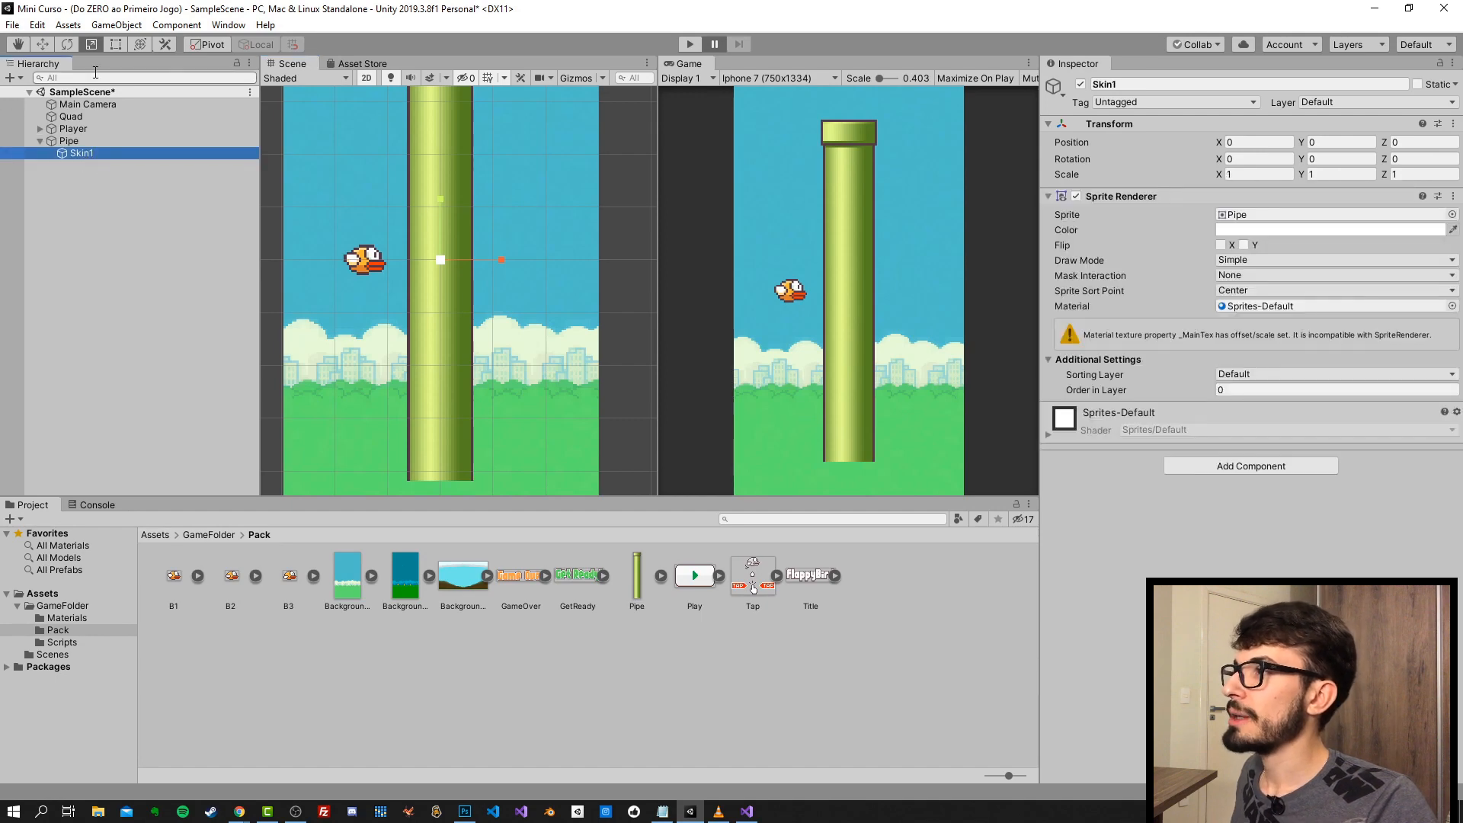
pyautogui.click(42, 44)
pyautogui.scroll(-5, 464, 233)
pyautogui.scroll(5, 449, 262)
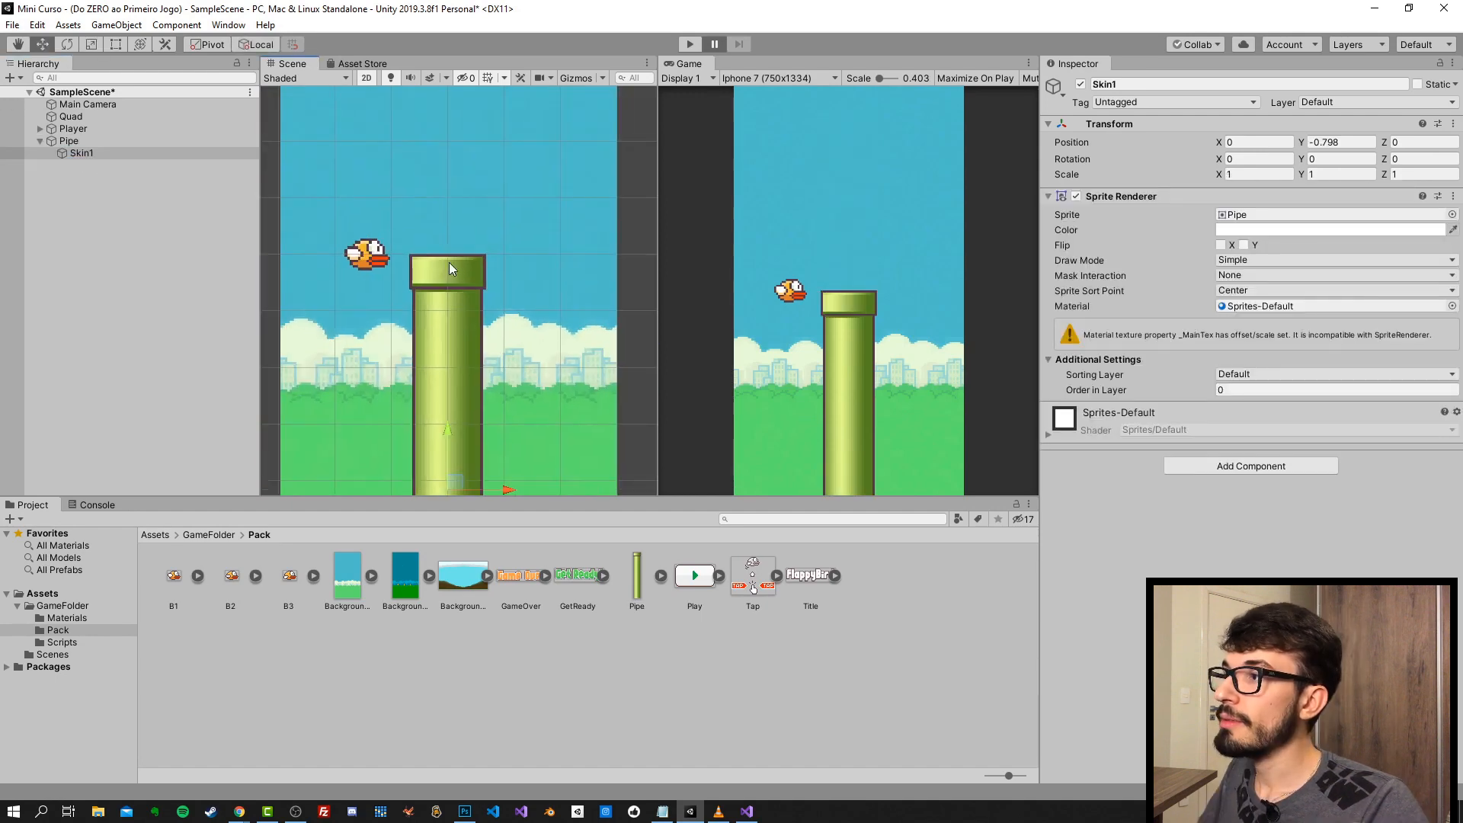
pyautogui.scroll(-2, 450, 262)
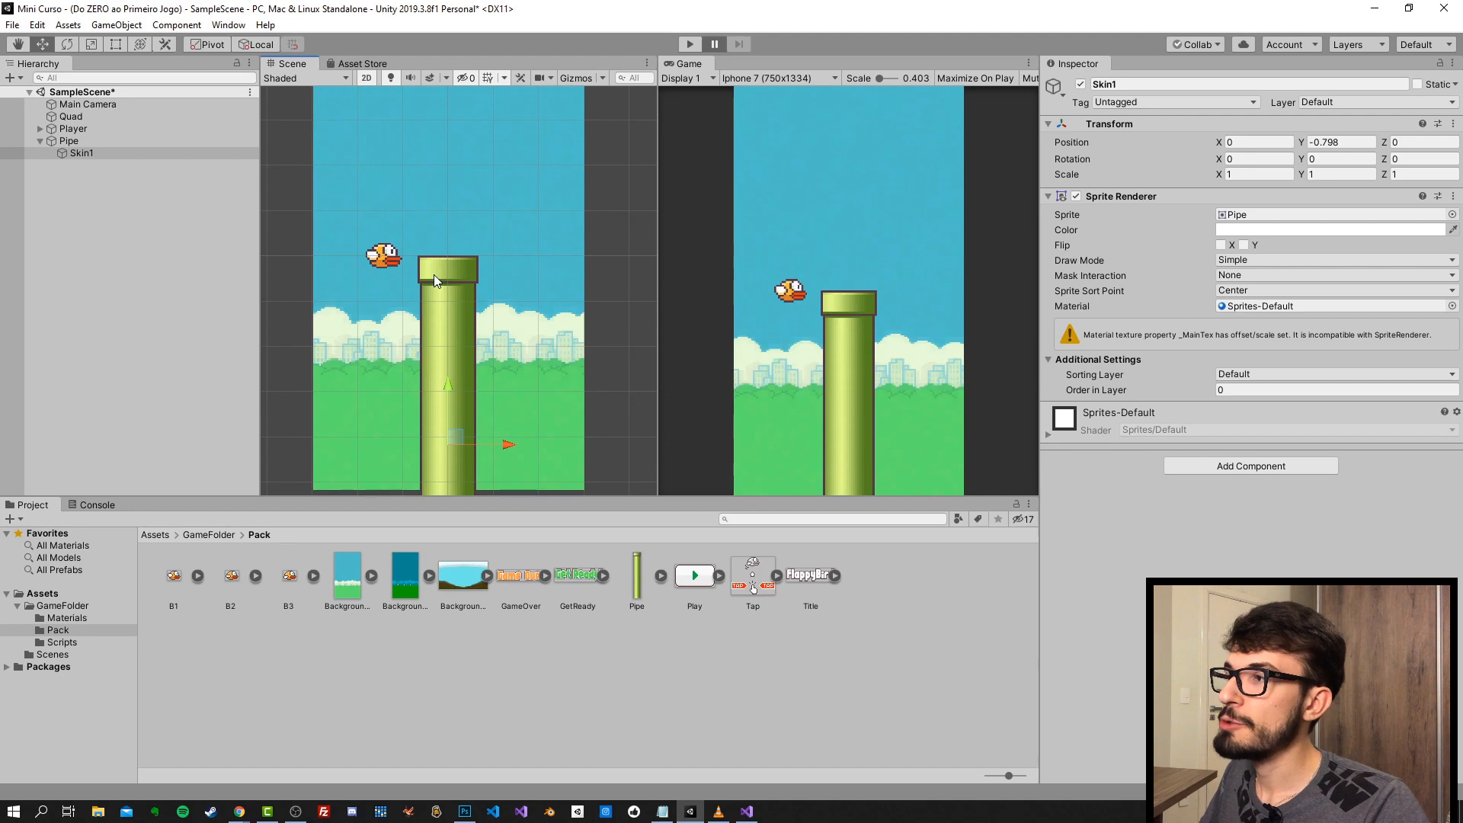
# - Set the Pipe sprite's pivot to Top in its import settings and apply the change
pyautogui.click(637, 582)
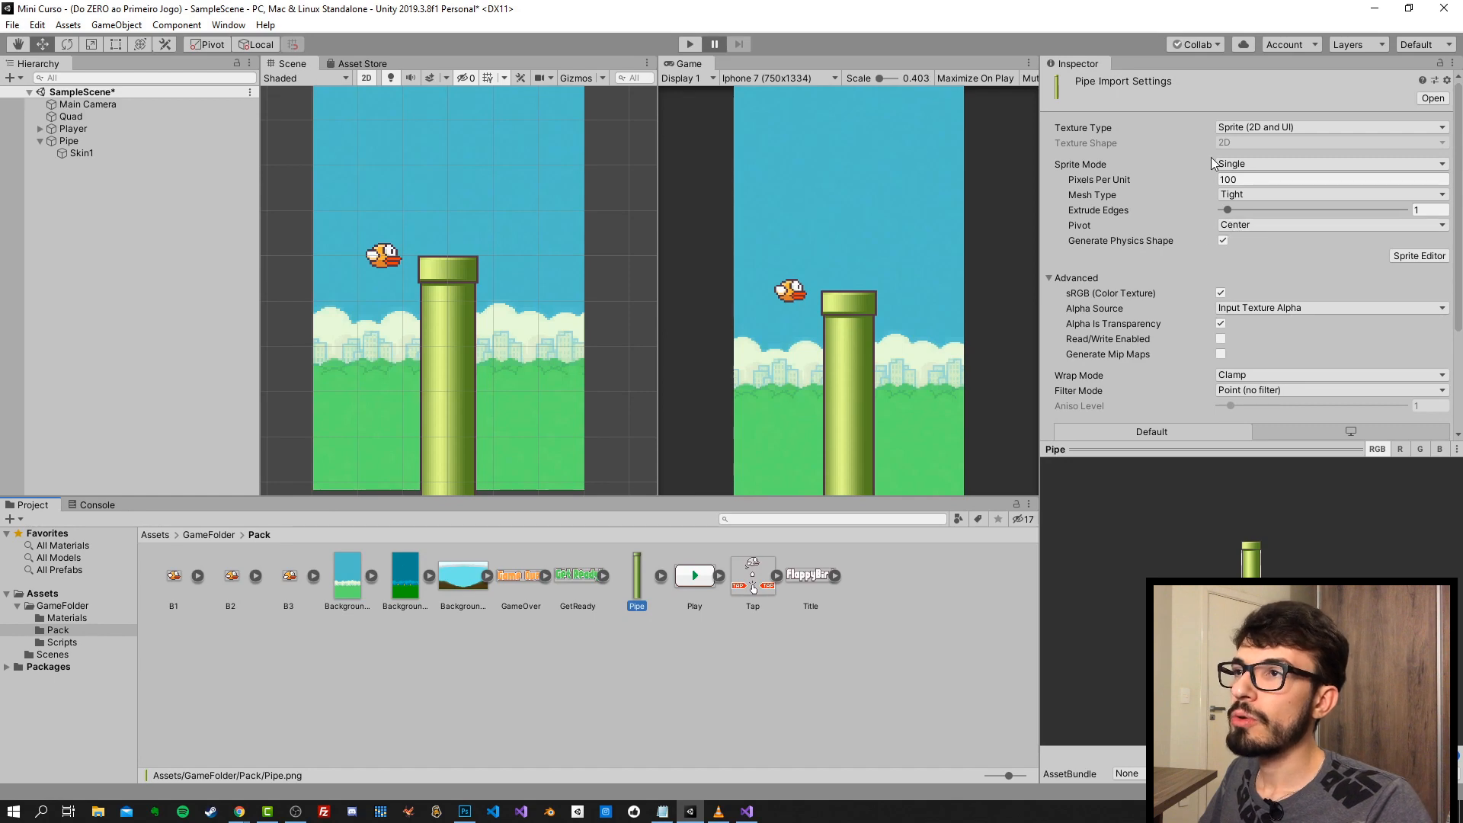
pyautogui.click(1246, 225)
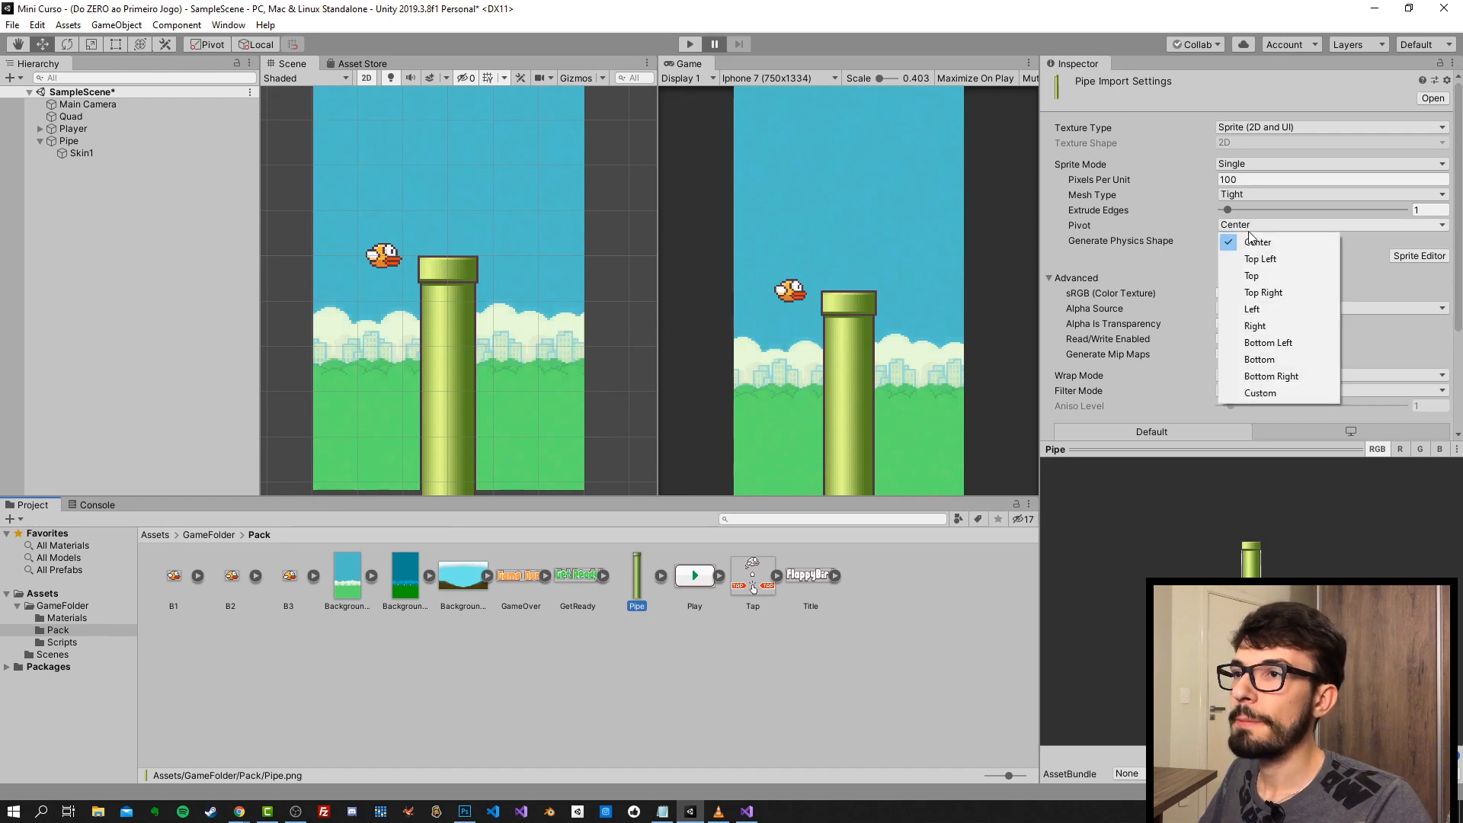
pyautogui.click(1248, 274)
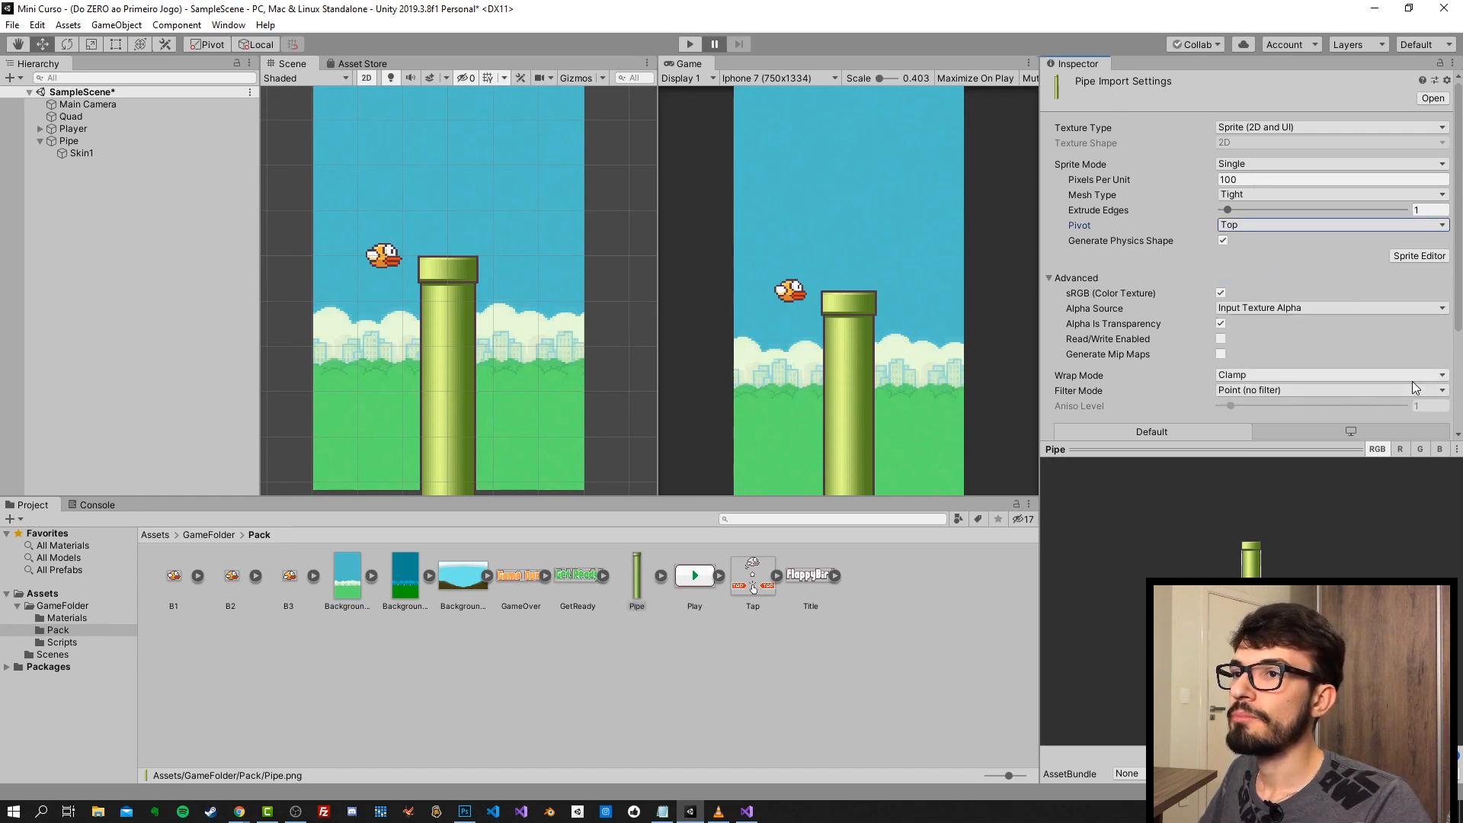
pyautogui.scroll(-4, 1411, 381)
pyautogui.click(1433, 397)
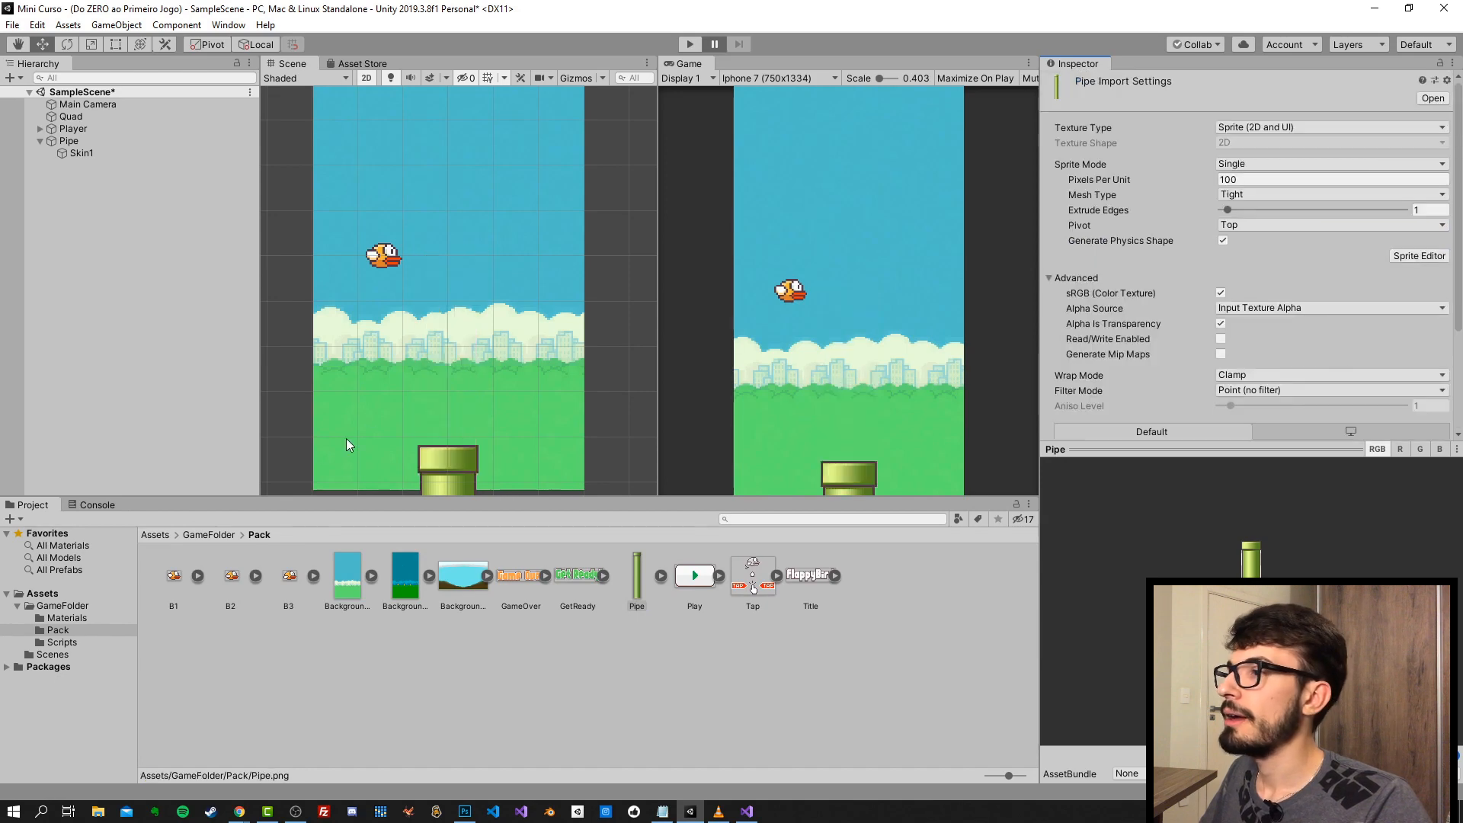
# - Set Skin1's Y position to 0 within the parent Pipe
pyautogui.click(439, 459)
pyautogui.scroll(-2, 452, 395)
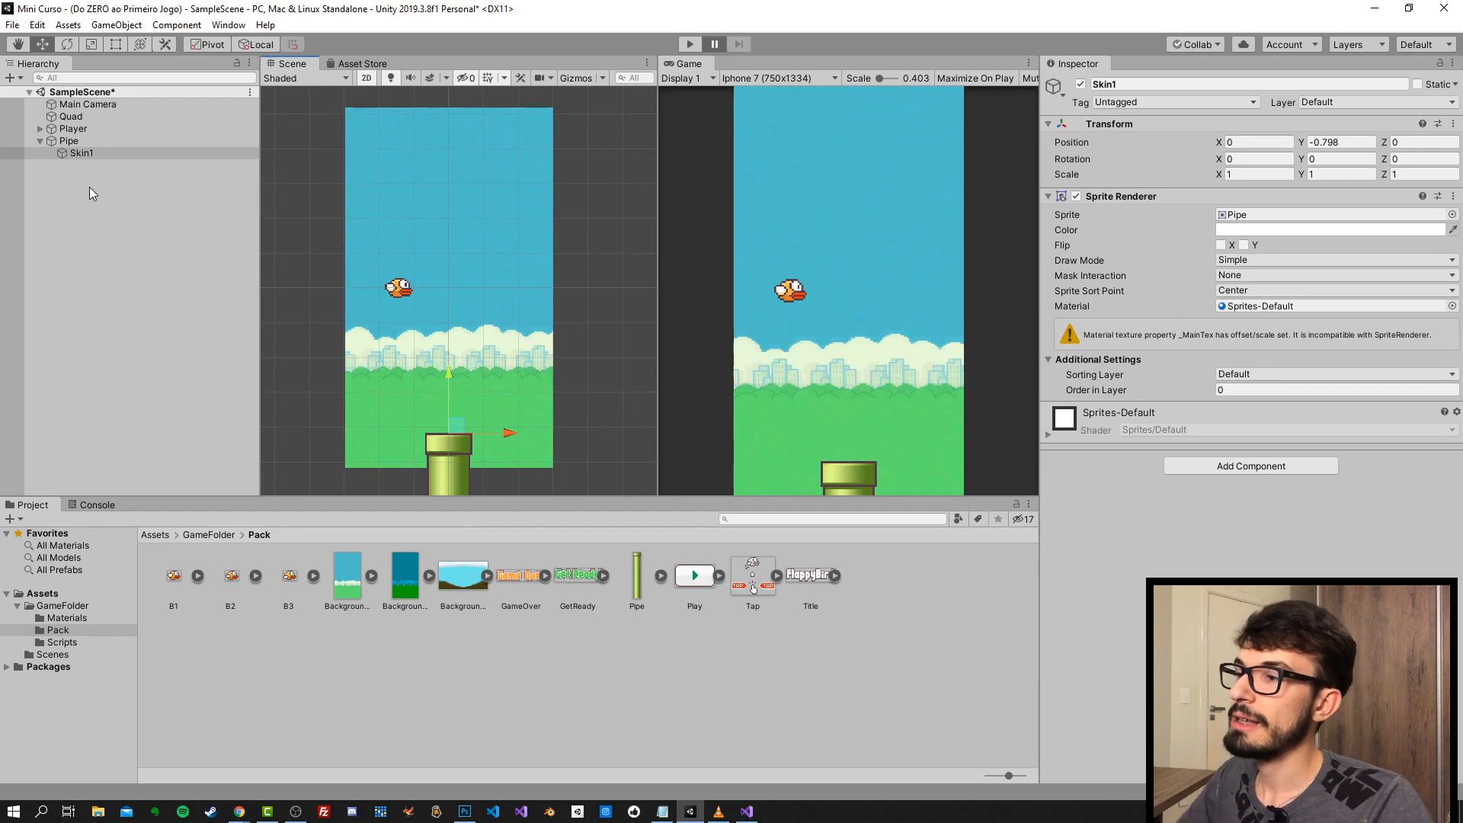
pyautogui.scroll(5, 454, 416)
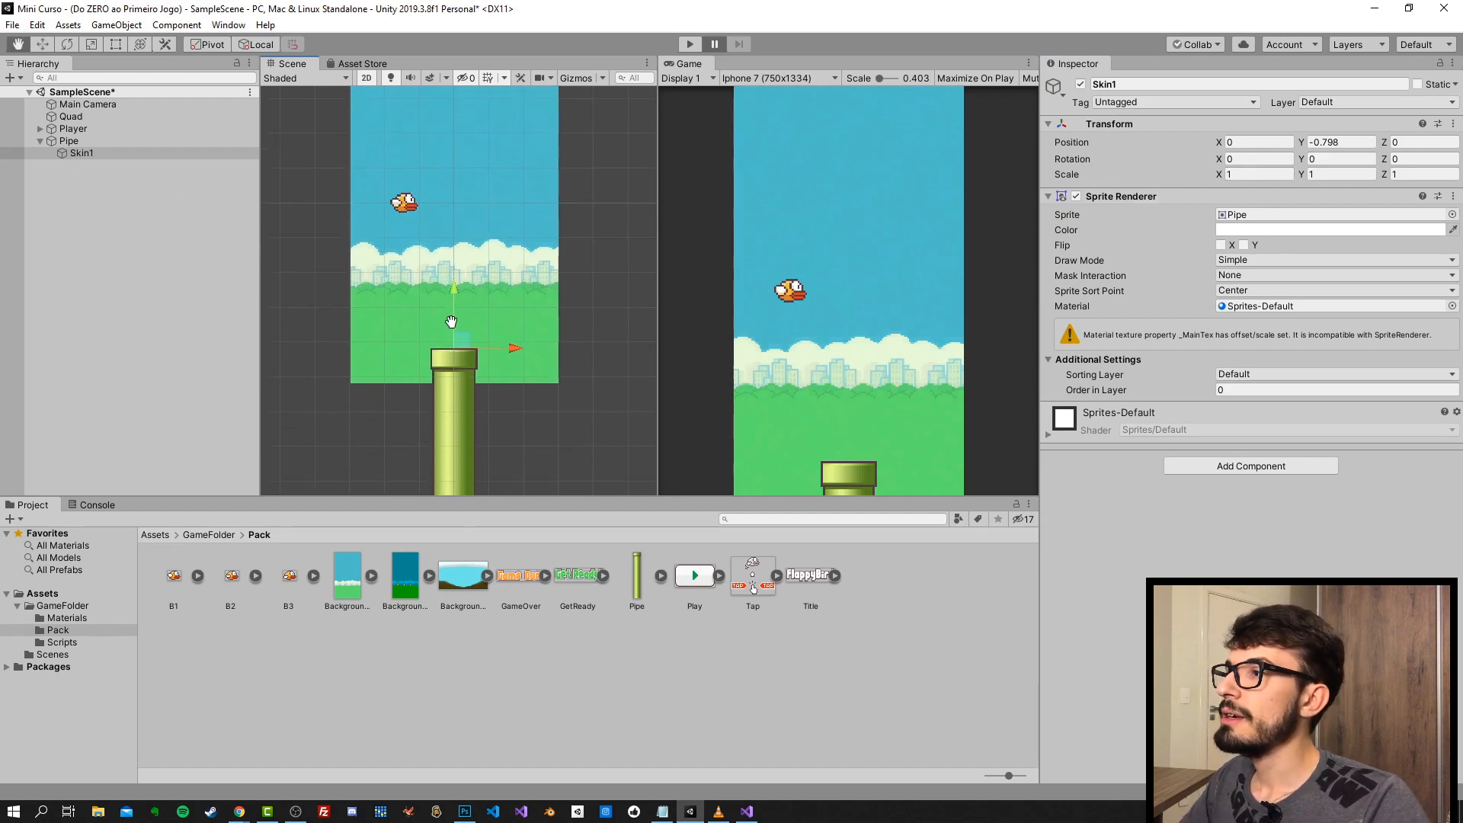
pyautogui.scroll(-4, 469, 365)
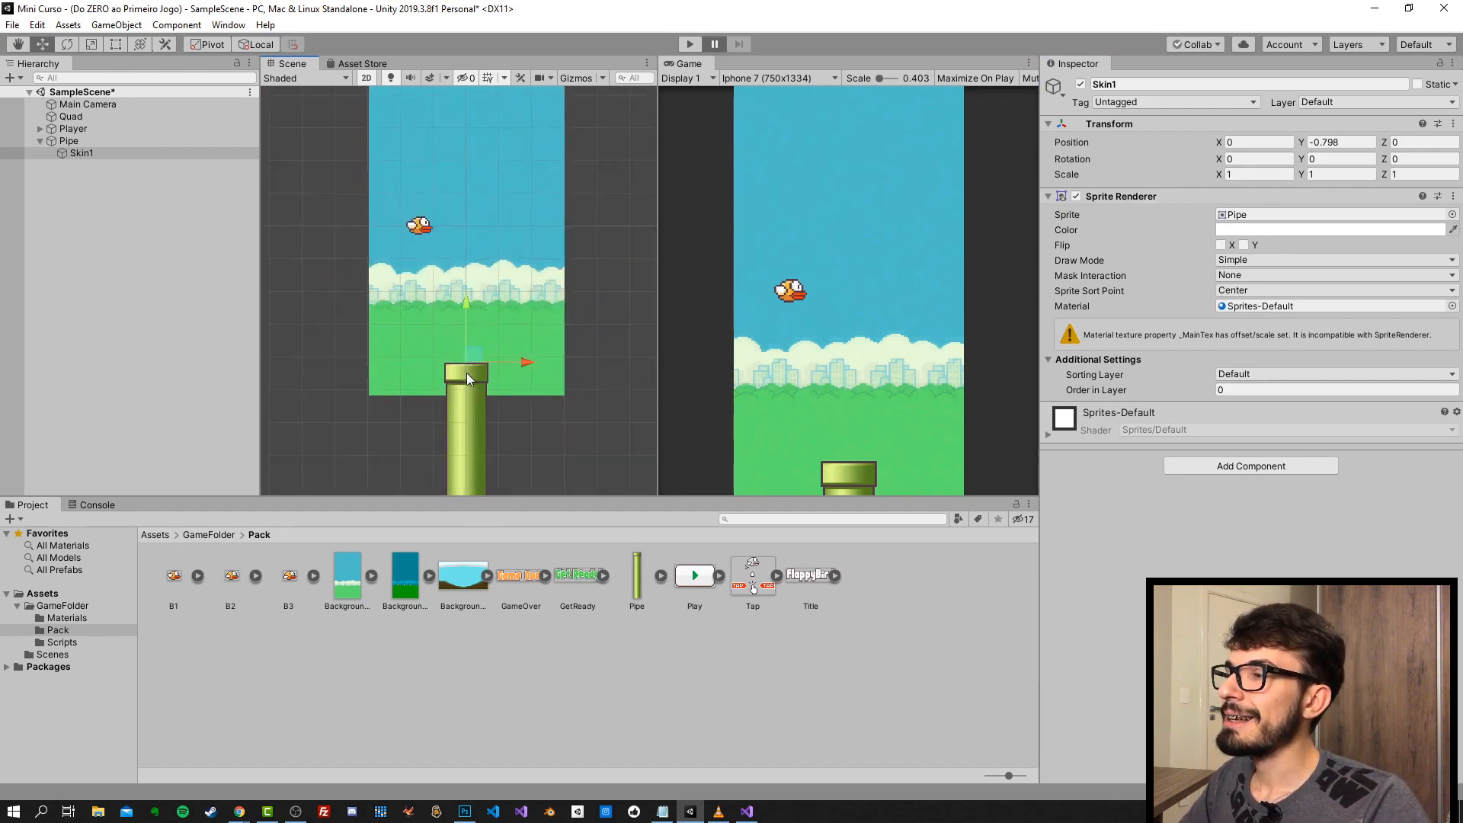
pyautogui.scroll(4, 460, 308)
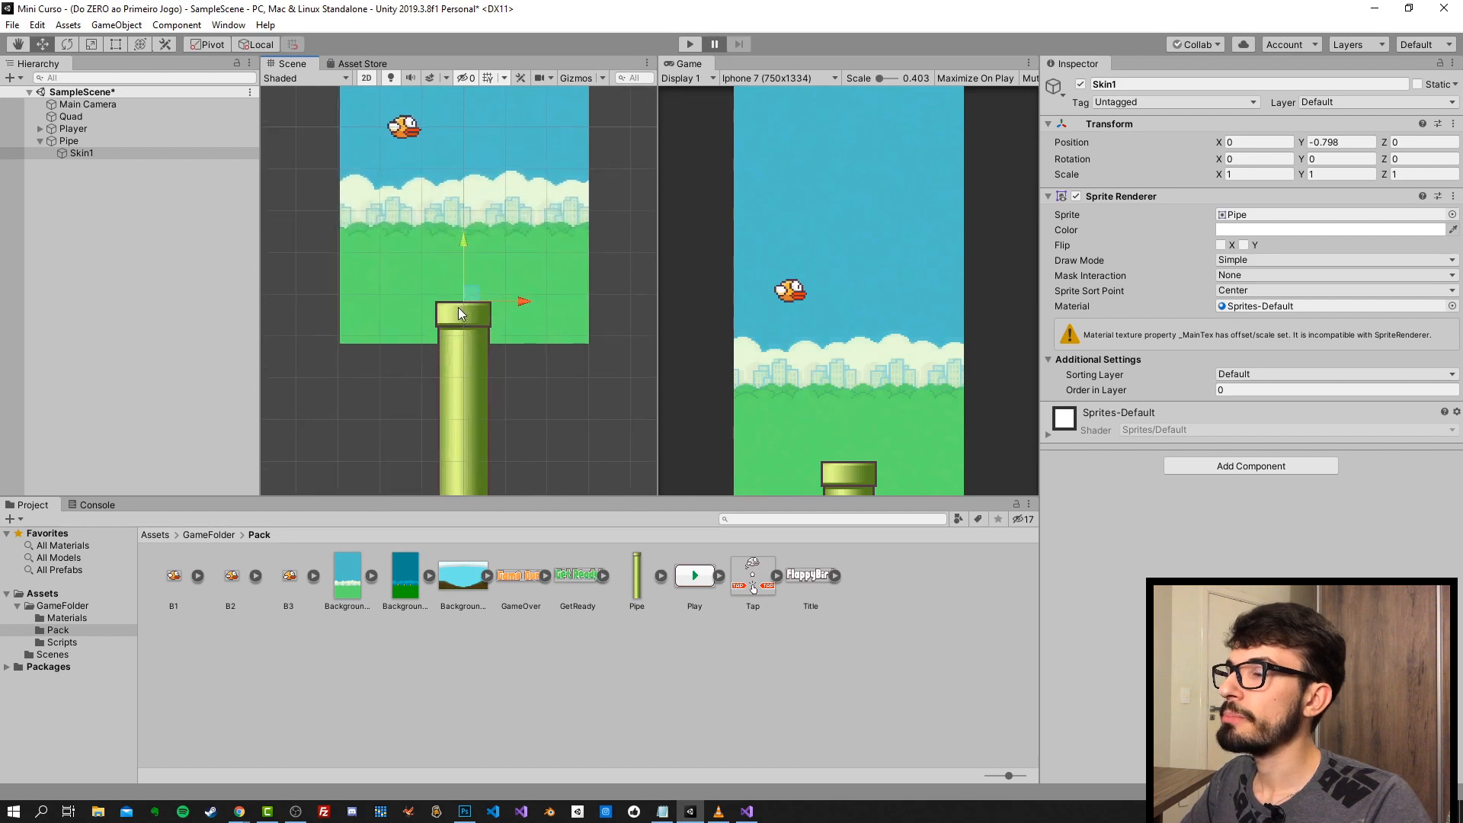
pyautogui.click(1341, 142)
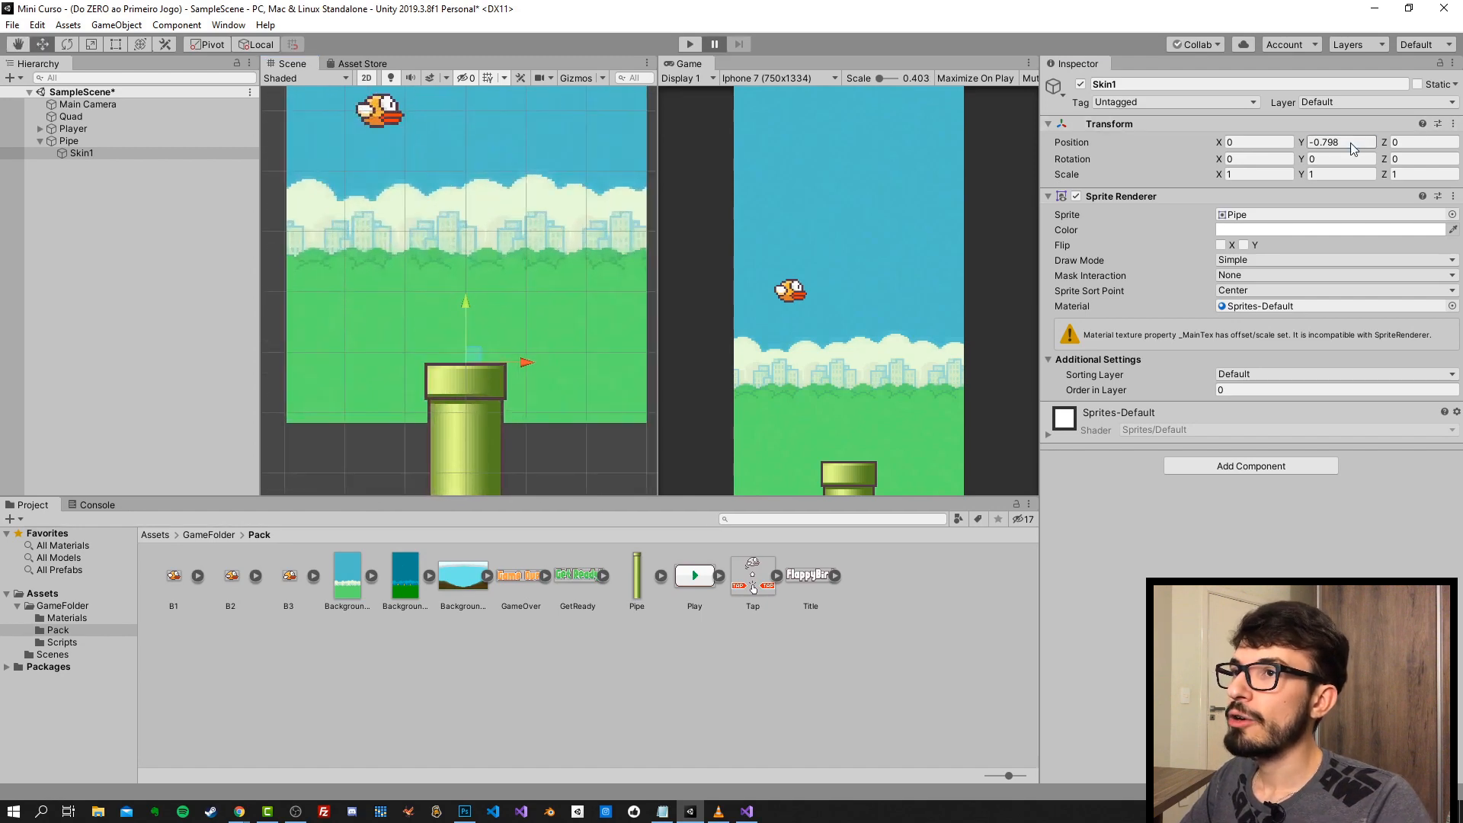
pyautogui.write('0')
pyautogui.press('Return')
pyautogui.scroll(-6, 379, 229)
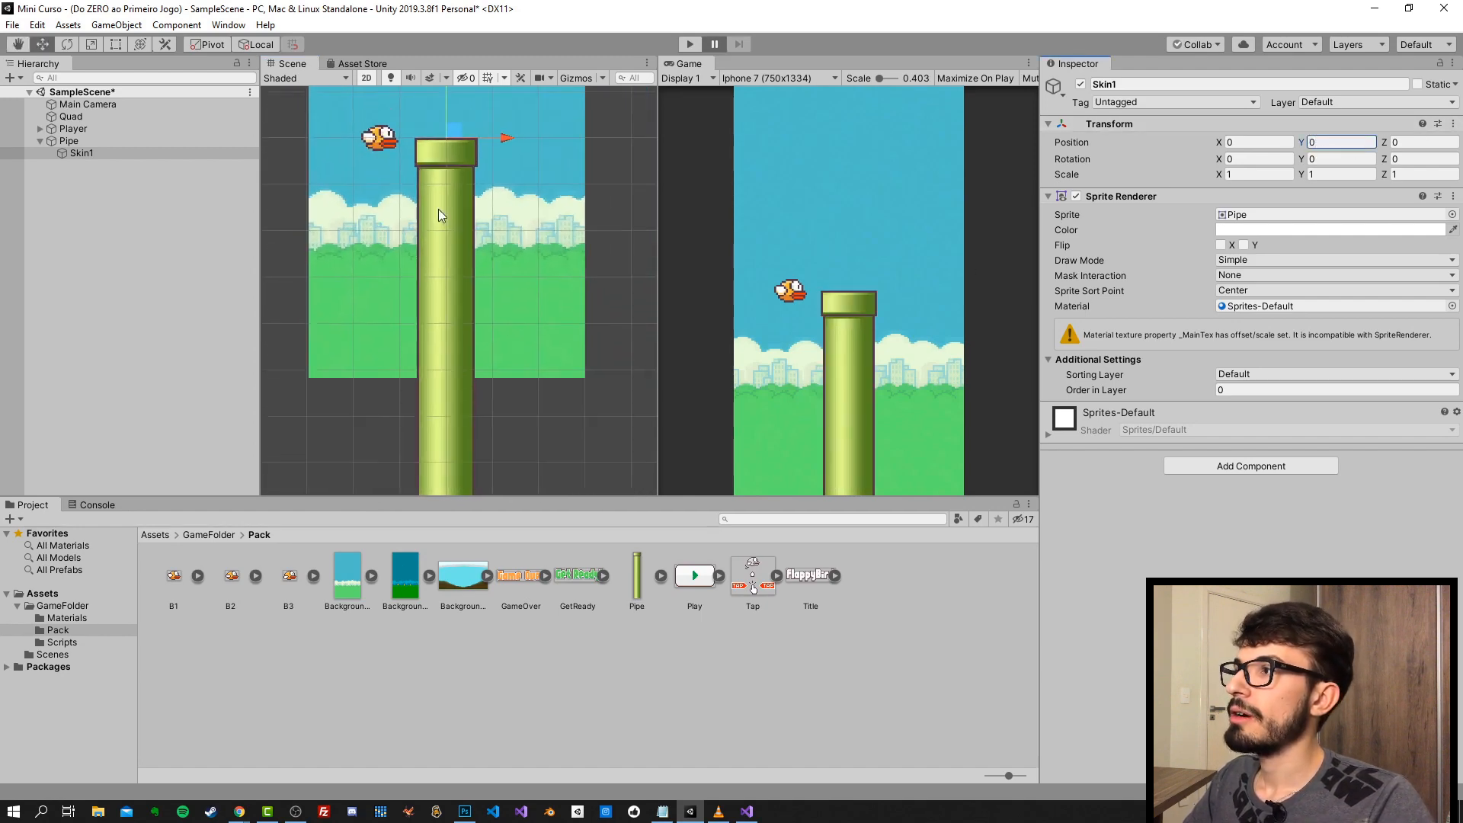
pyautogui.moveTo(437, 208); pyautogui.dragTo(438, 346, button='middle')
pyautogui.scroll(1, 455, 264)
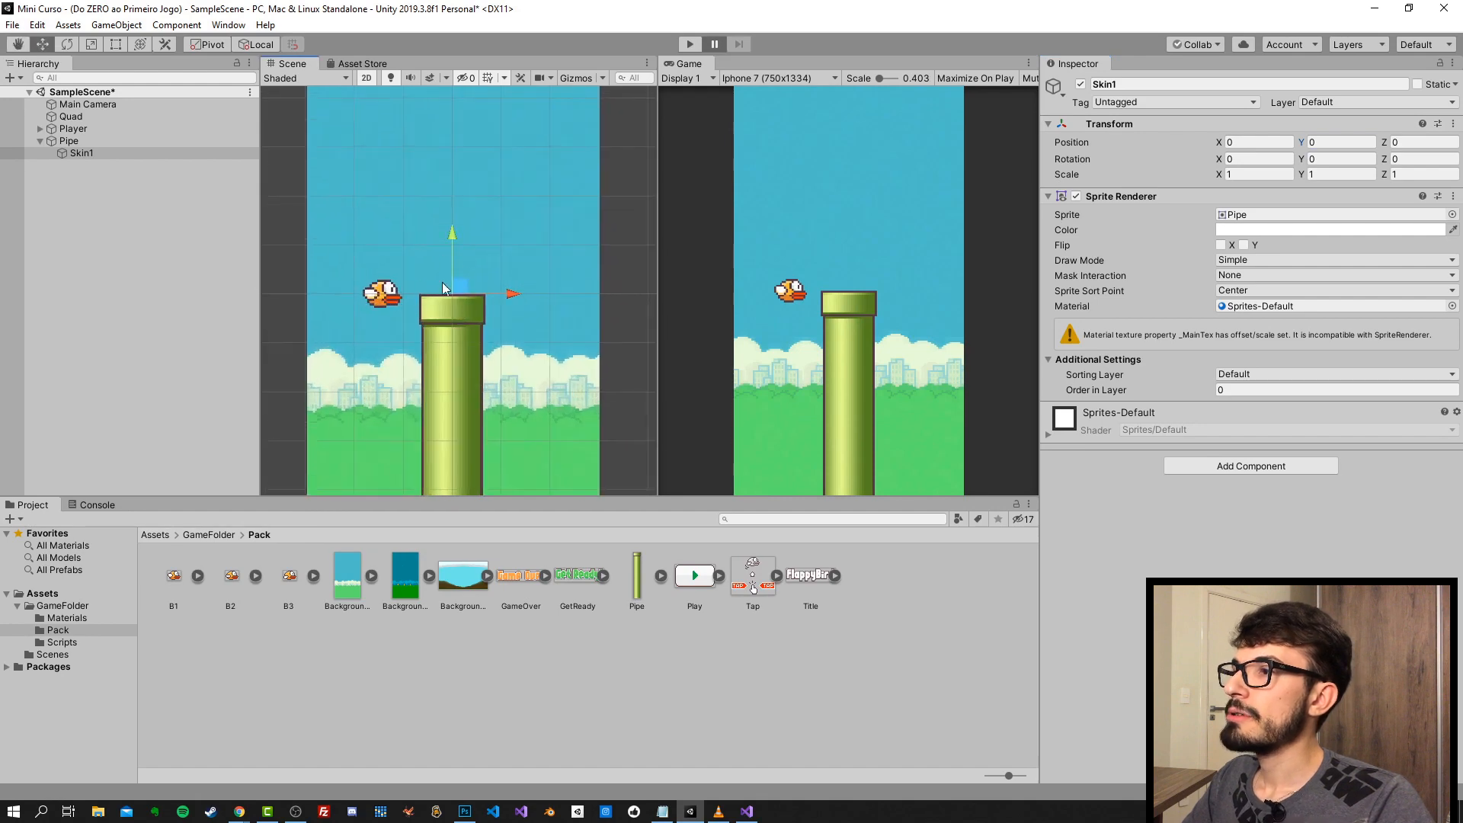
# - Duplicate Skin1 inside the Pipe object and rename the copy as Skin2
pyautogui.click(75, 142)
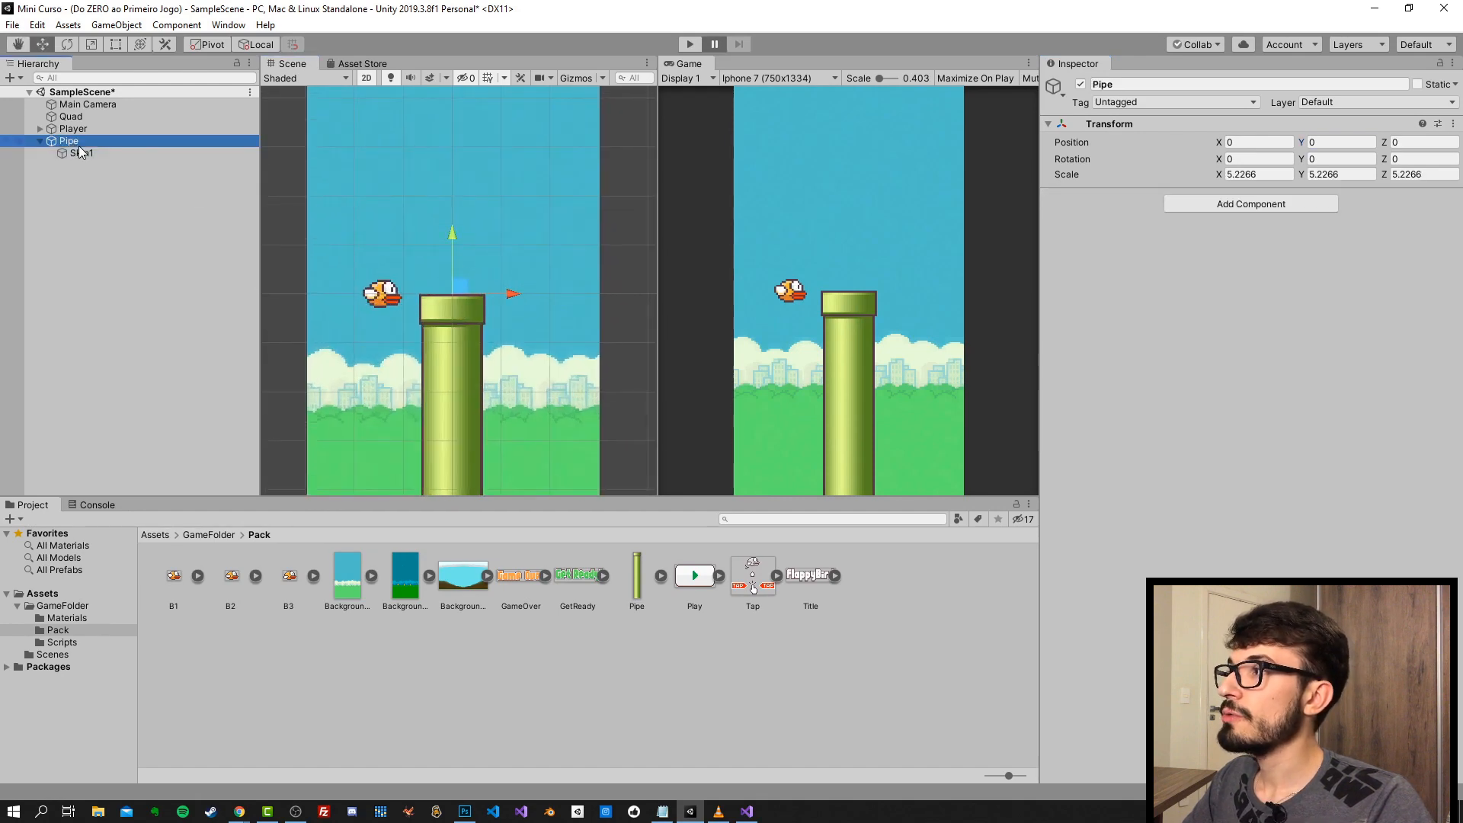
pyautogui.click(86, 153)
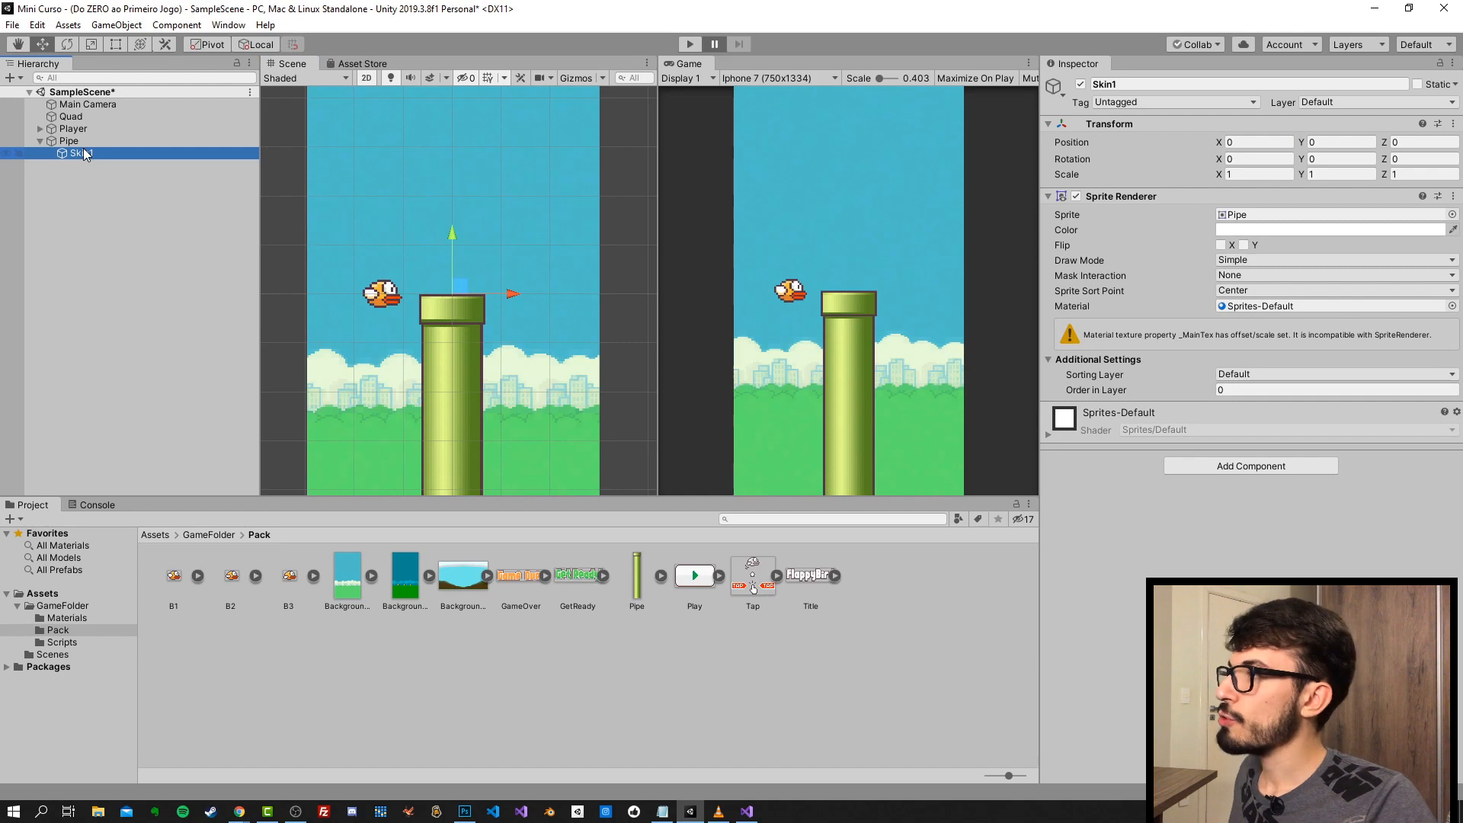
pyautogui.hotkey('ctrl', 'd')
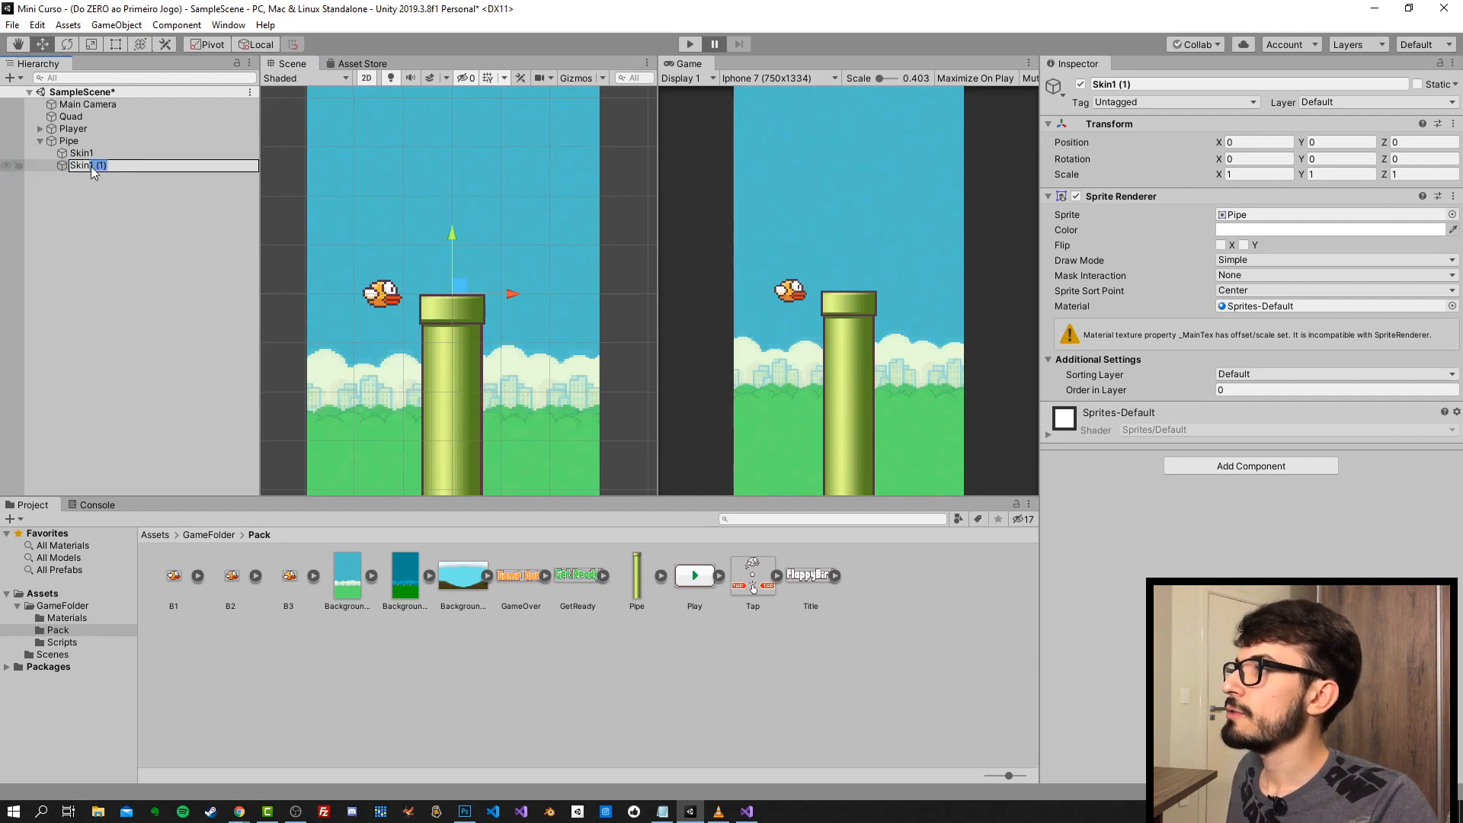
pyautogui.click(90, 167)
pyautogui.write('Skin2')
pyautogui.press('Return')
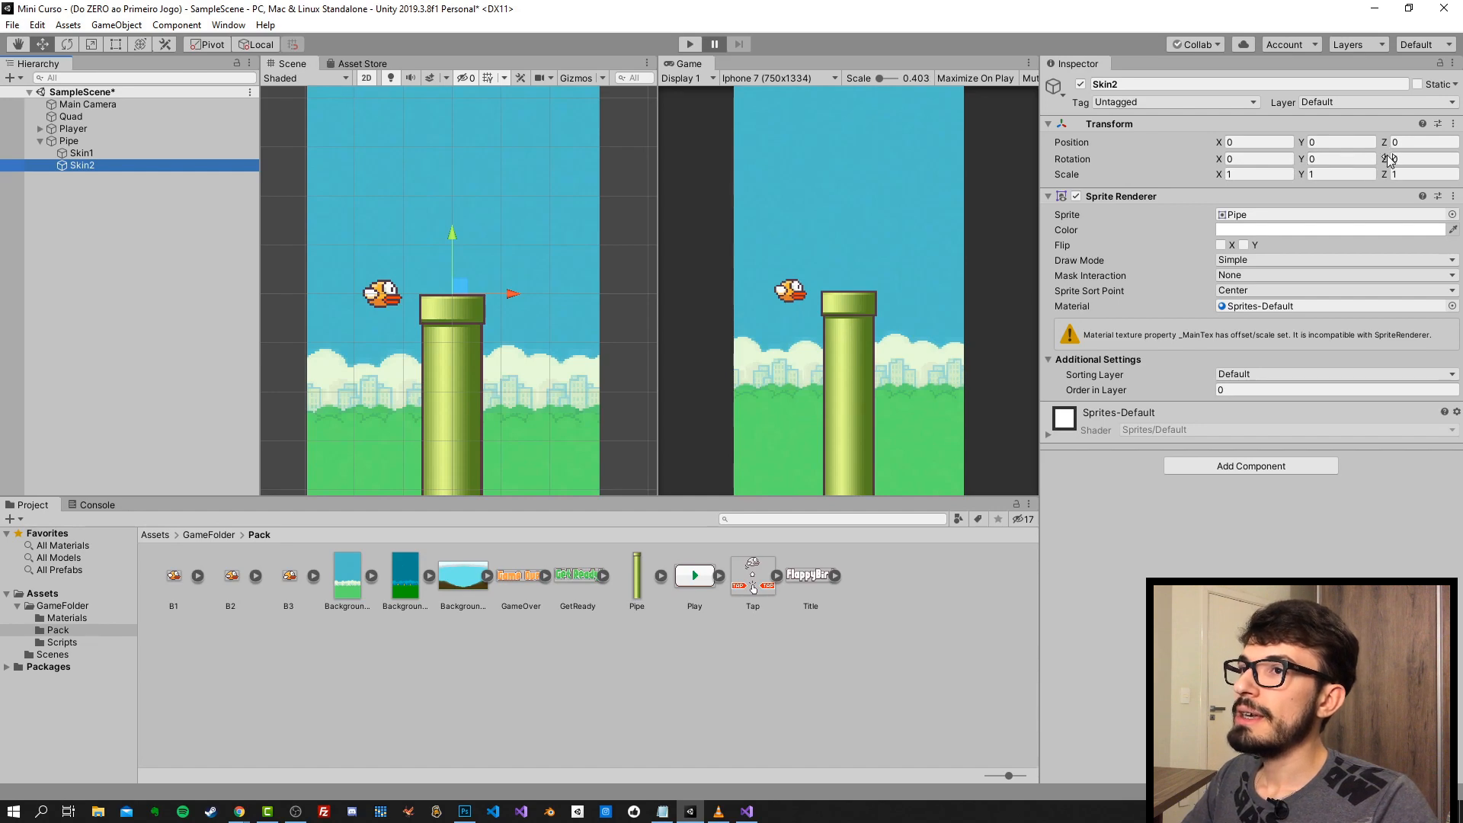
# - Set Skin2's Z rotation to 180 and move it up above Skin1 to about Y 0.38
pyautogui.moveTo(1386, 159)
pyautogui.mouseDown()
pyautogui.moveTo(1427, 167)
pyautogui.moveTo(1343, 186)
pyautogui.moveTo(1406, 171)
pyautogui.moveTo(630, 161)
pyautogui.moveTo(1049, 219)
pyautogui.moveTo(1412, 157)
pyautogui.mouseUp()
pyautogui.write('180')
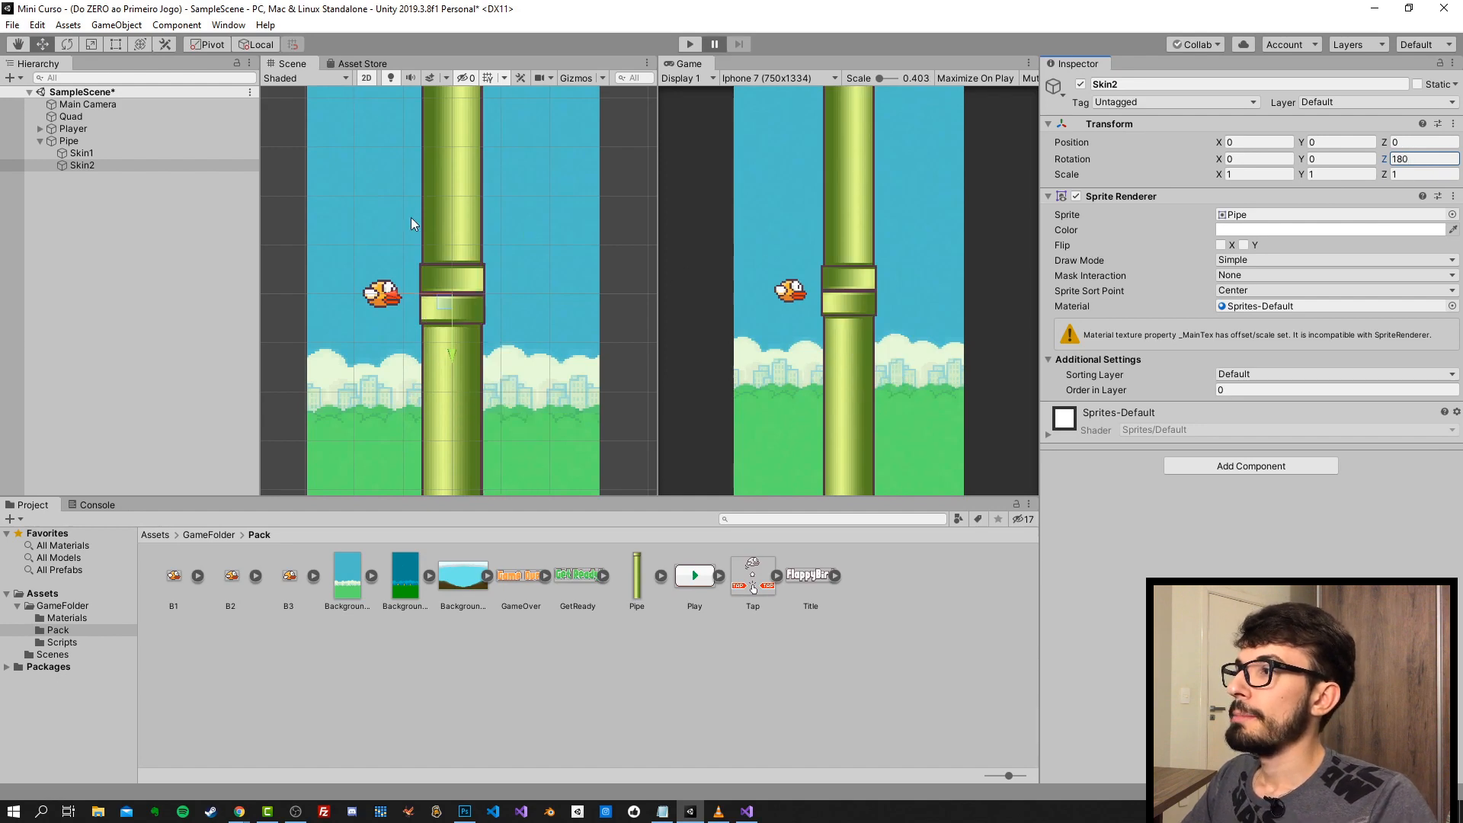
pyautogui.moveTo(454, 350); pyautogui.dragTo(465, 254)
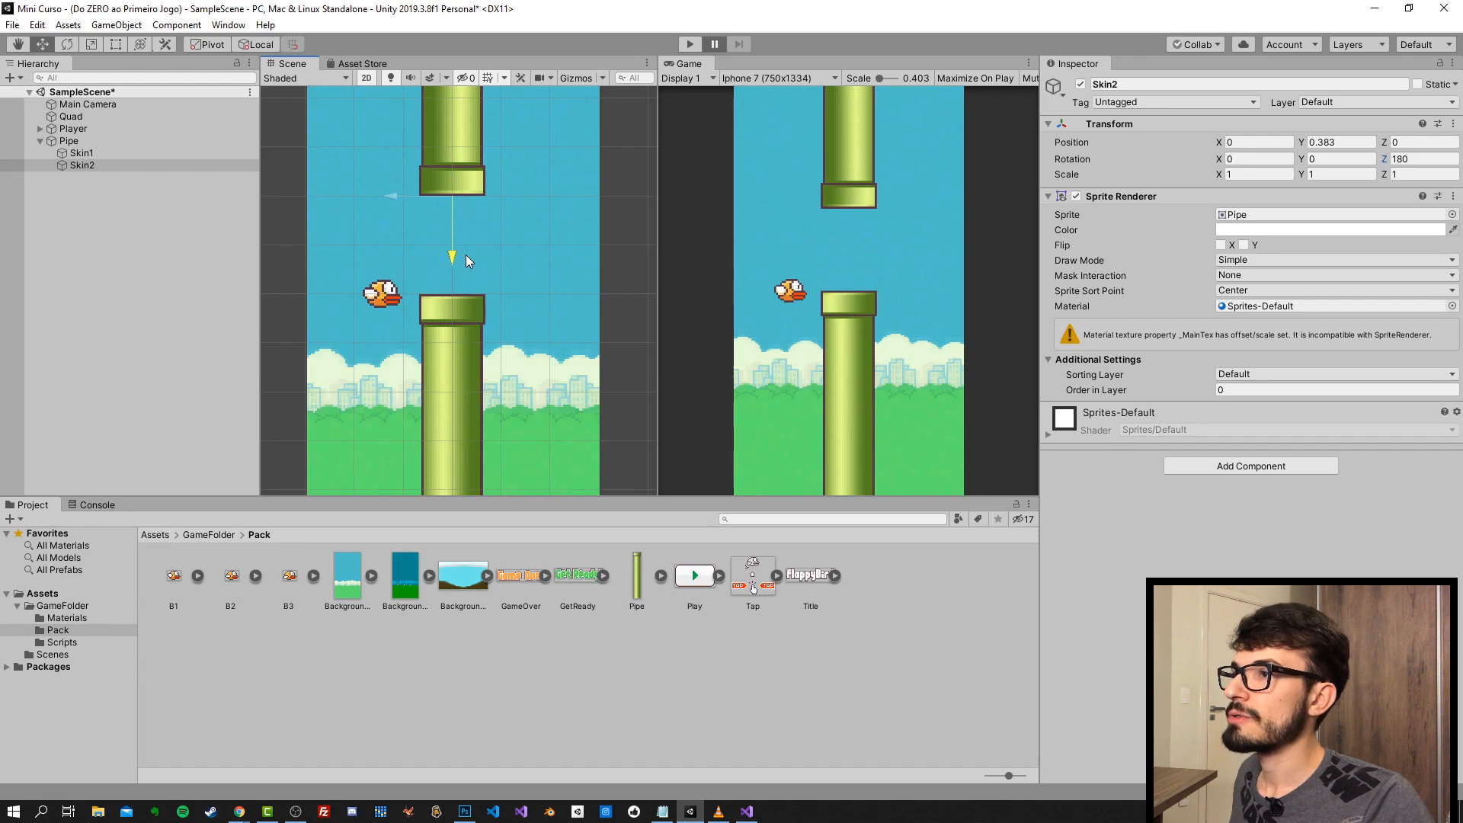
# - Adjust the gap between the pipes symmetrically, with Skin2 at Y 0.287 and Skin1 at Y -0.287
pyautogui.moveTo(467, 256); pyautogui.dragTo(459, 290)
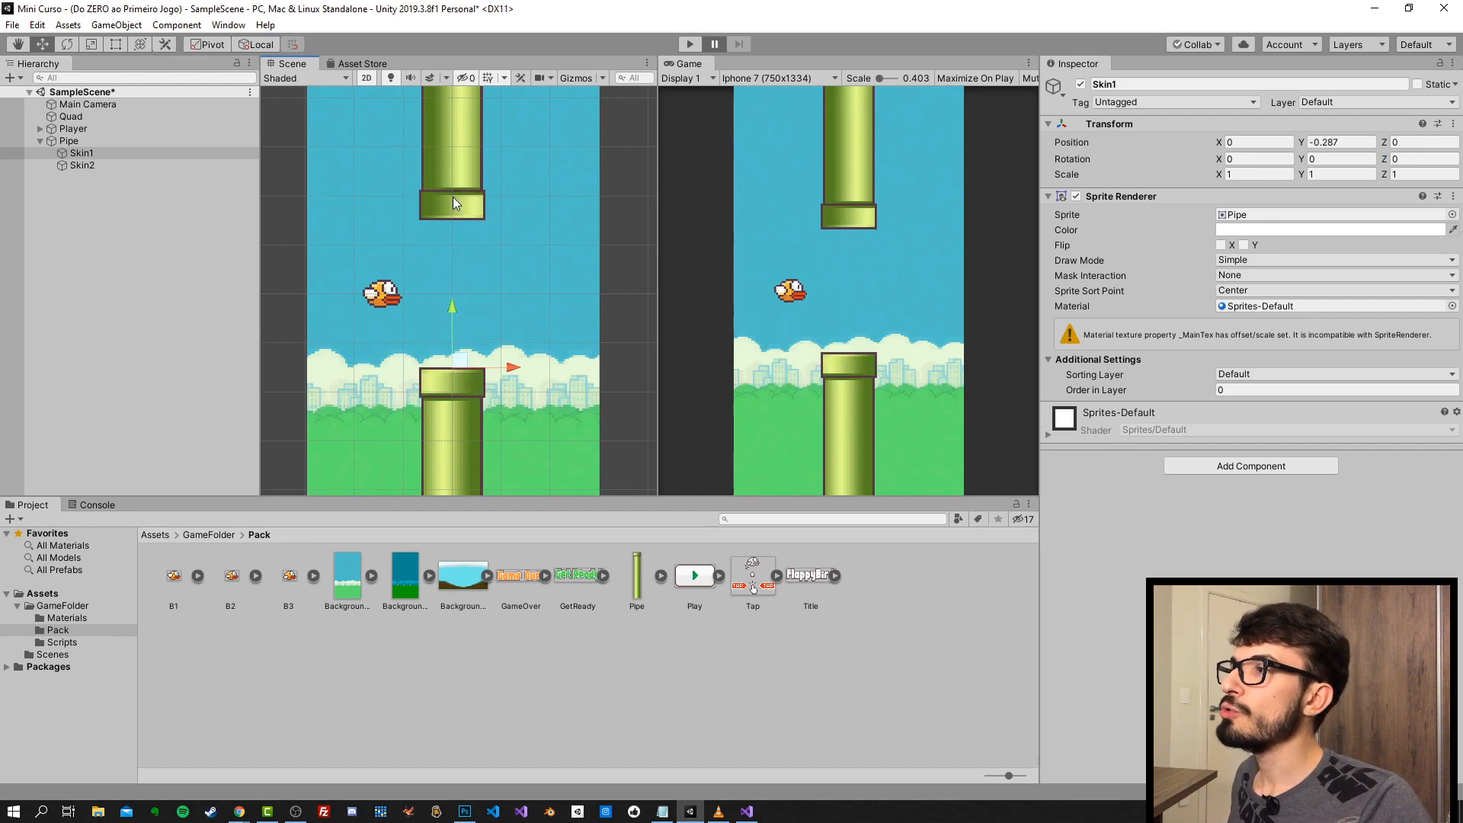
pyautogui.click(454, 199)
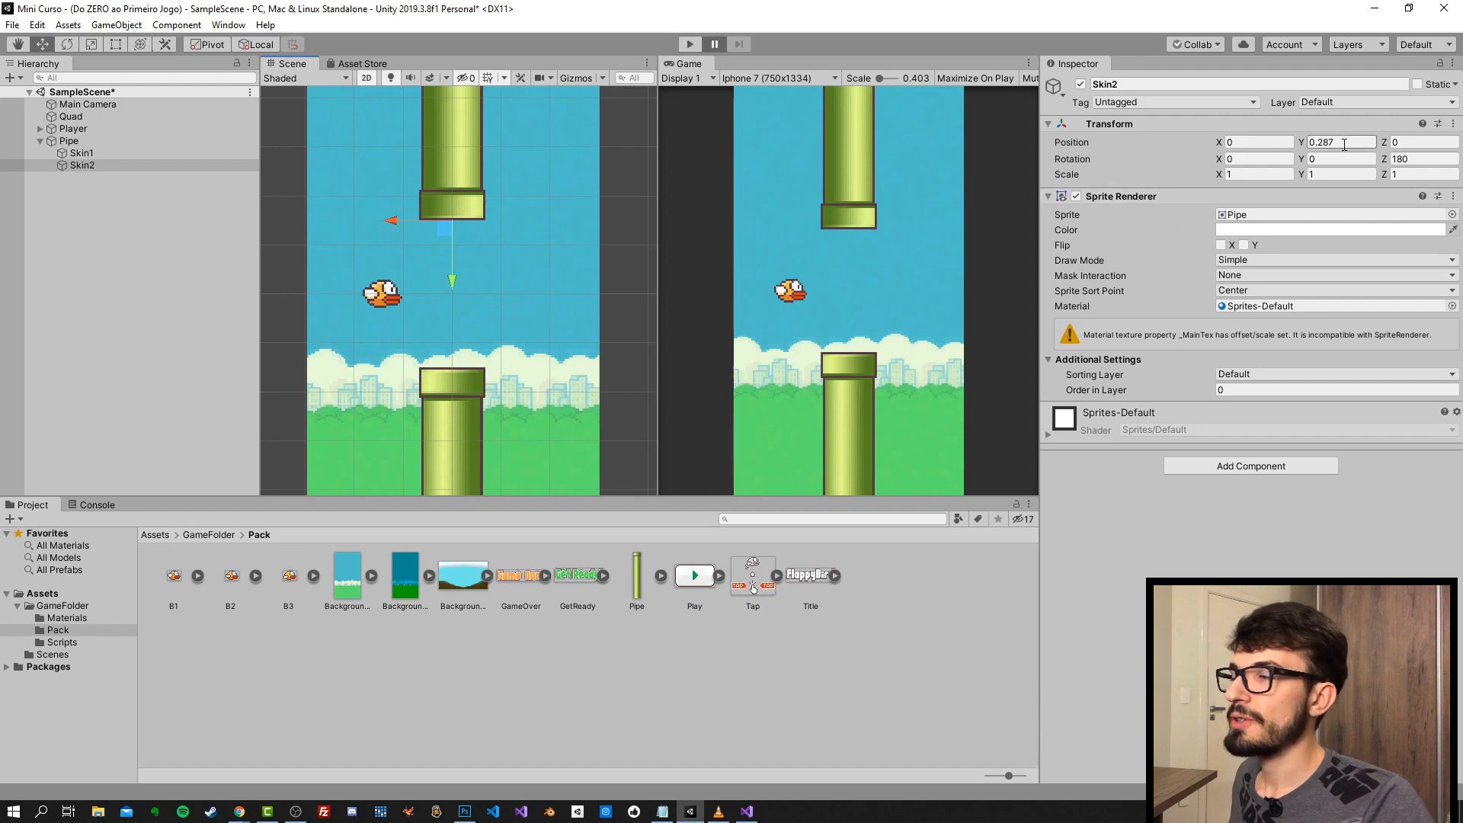
pyautogui.click(450, 394)
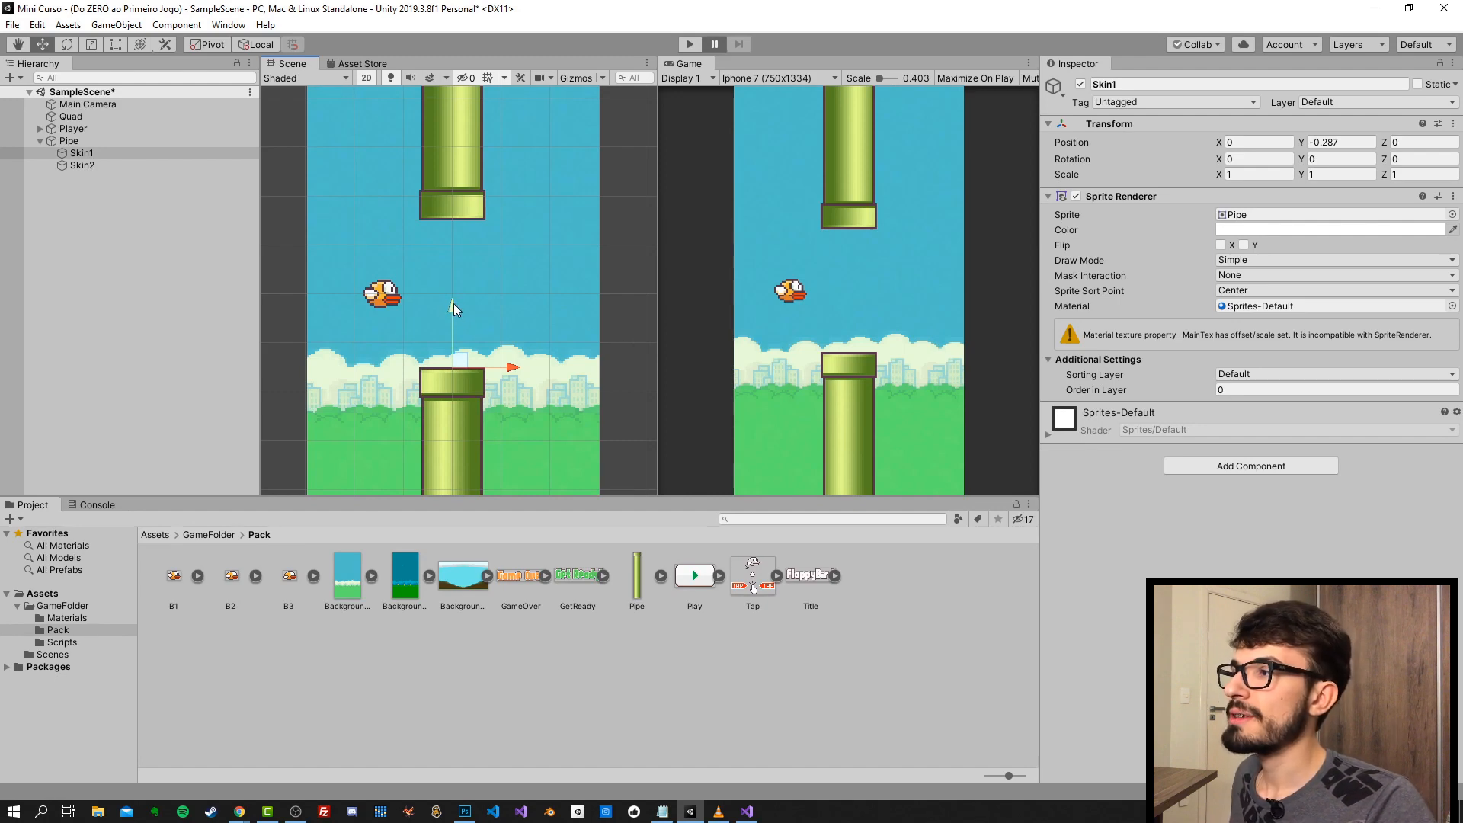
# - Compare the transforms of Skin1 and Skin2 and how the two pipes sit in the Scene view
pyautogui.scroll(-2, 445, 320)
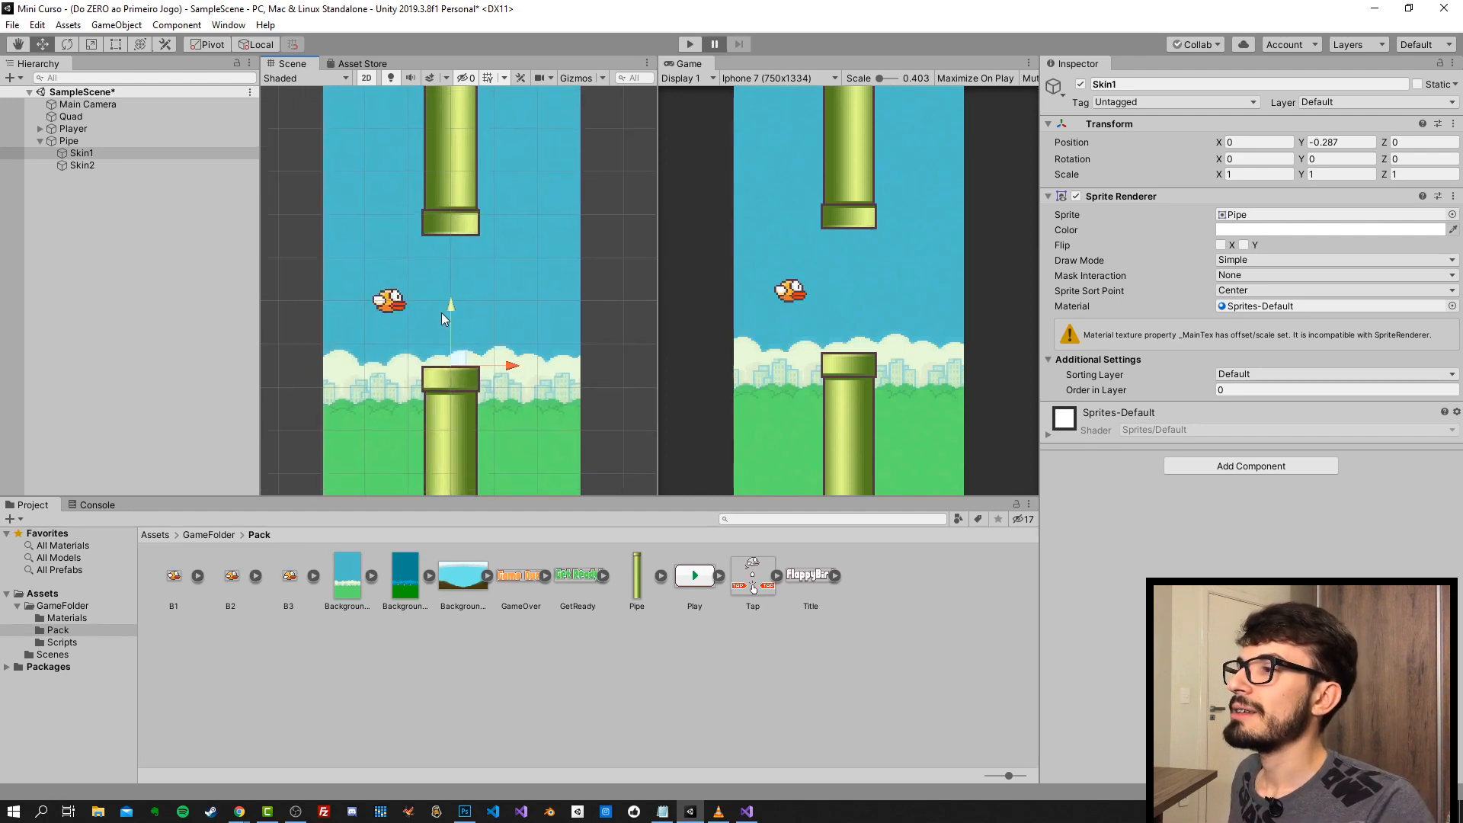
pyautogui.moveTo(467, 273); pyautogui.dragTo(459, 282, button='middle')
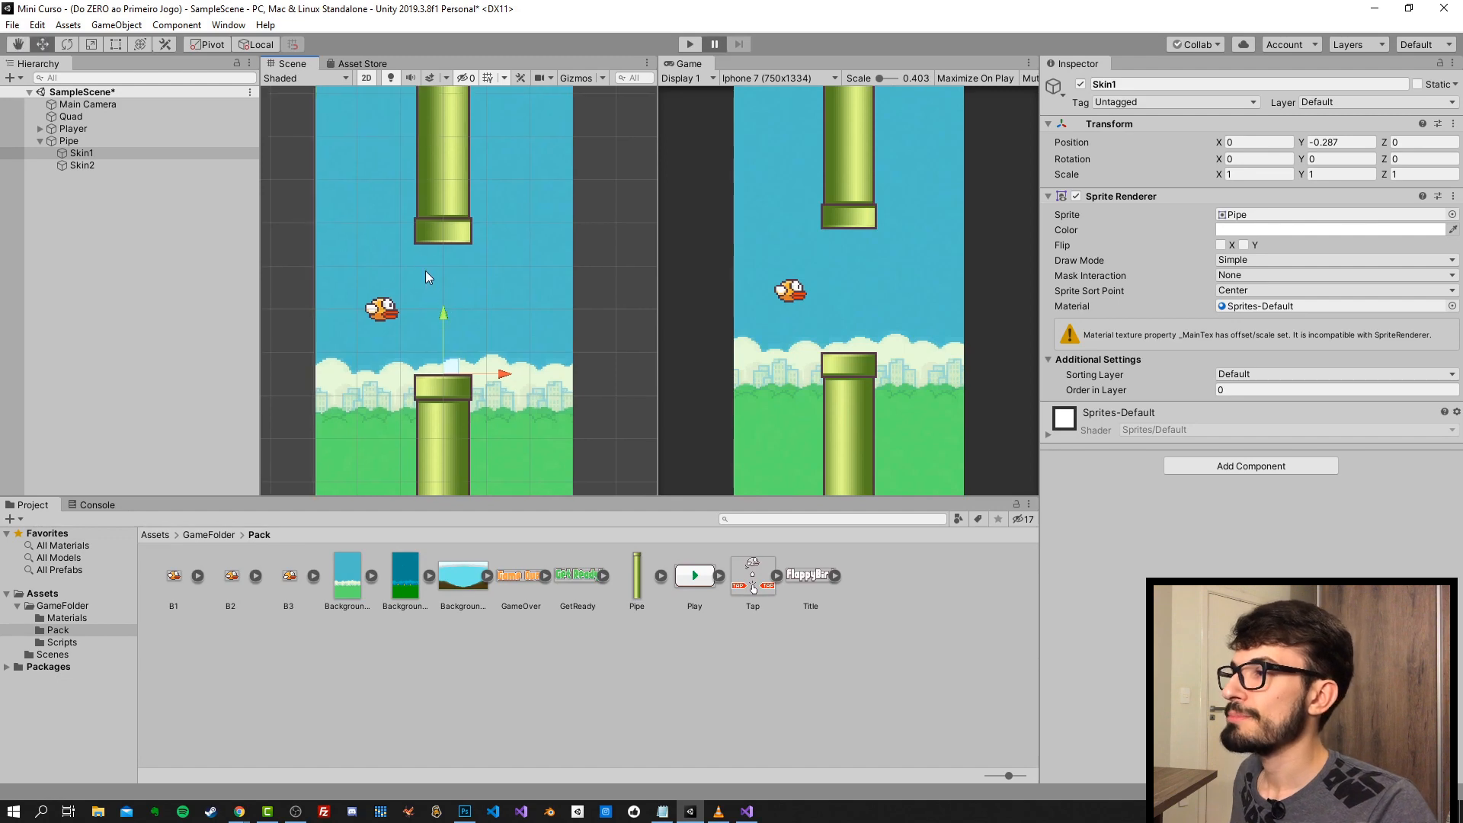
pyautogui.click(76, 155)
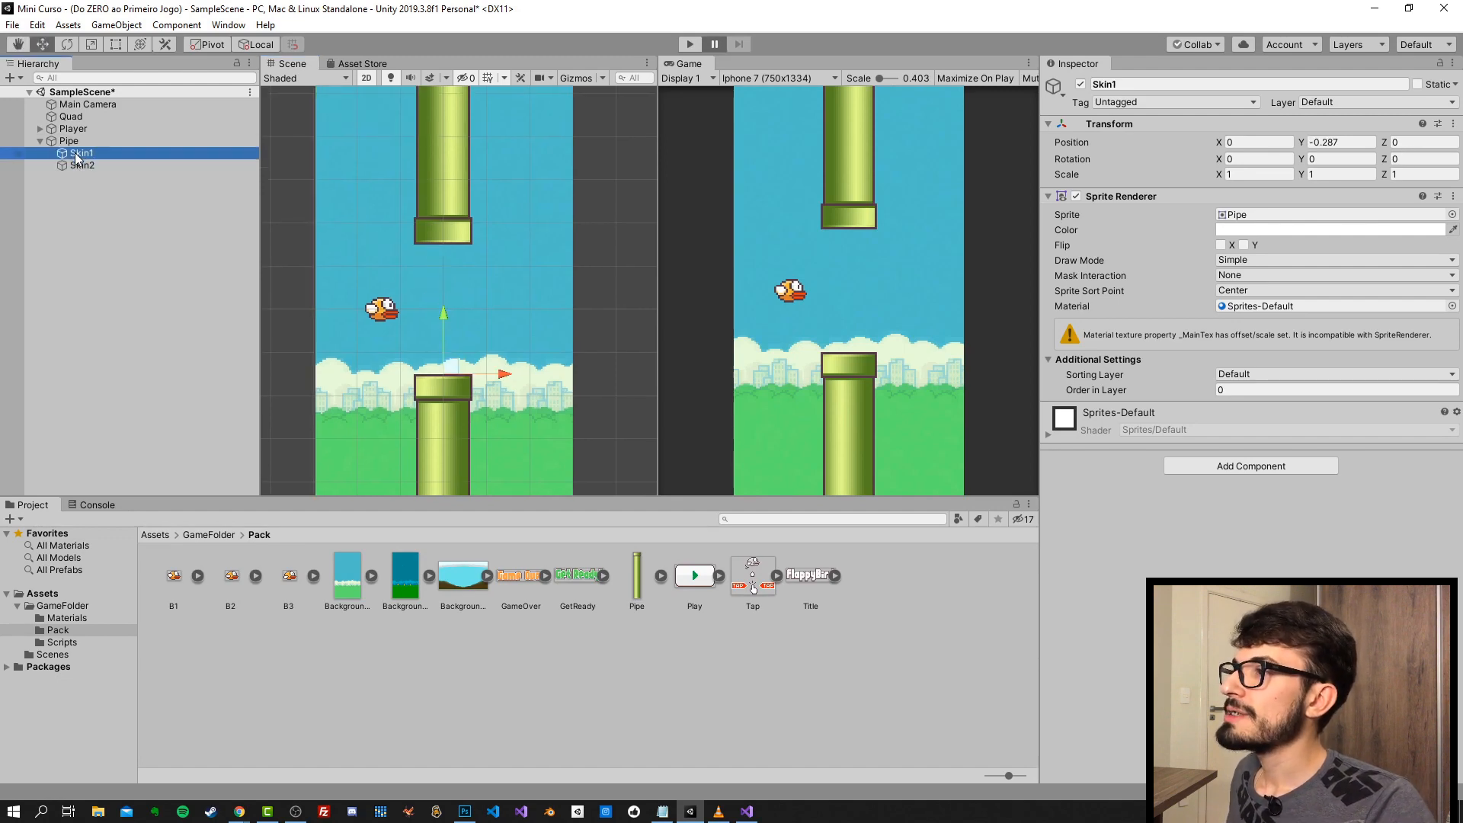
pyautogui.click(77, 165)
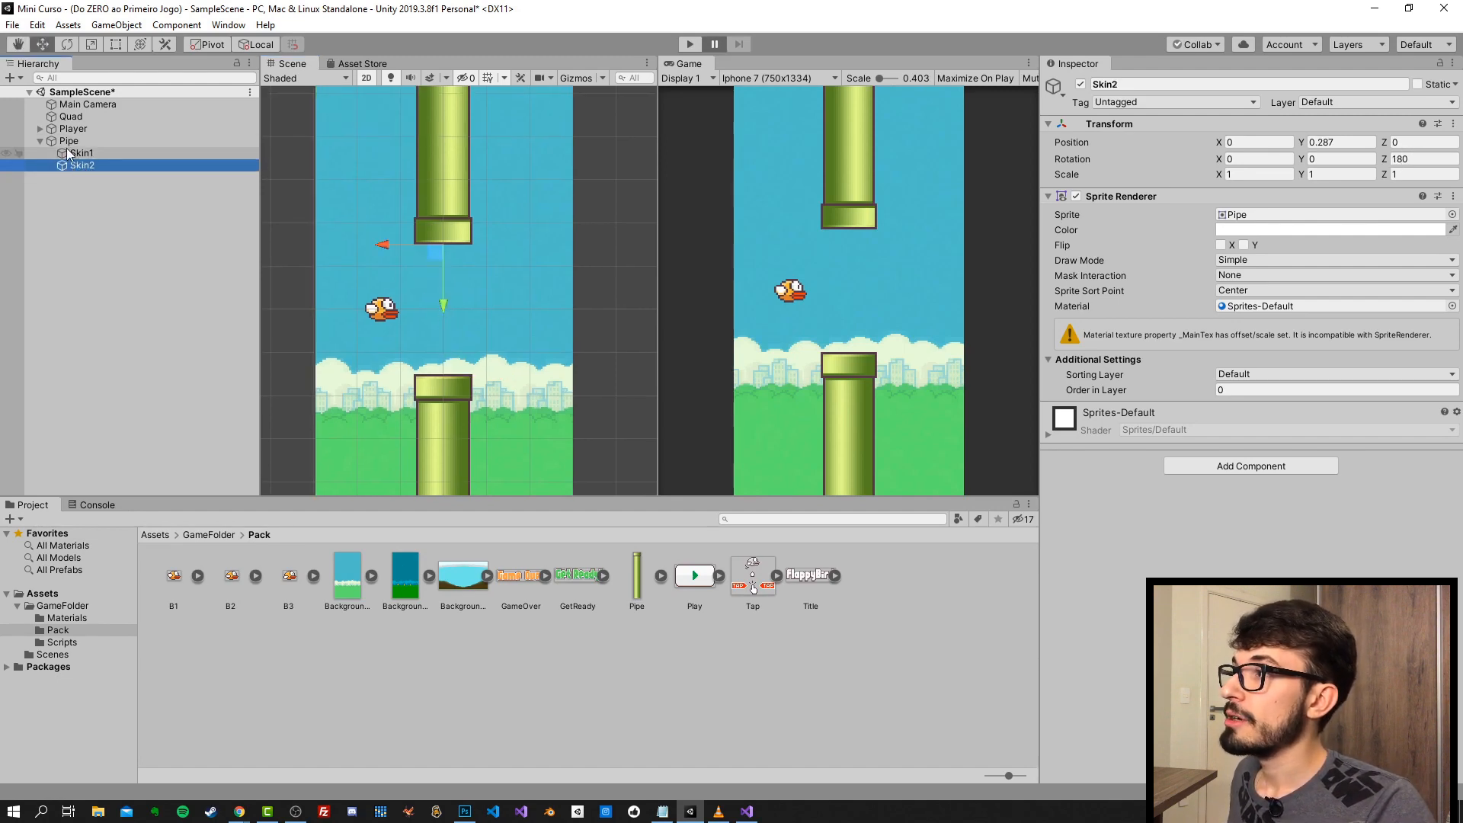
pyautogui.click(76, 156)
pyautogui.click(76, 165)
pyautogui.click(74, 155)
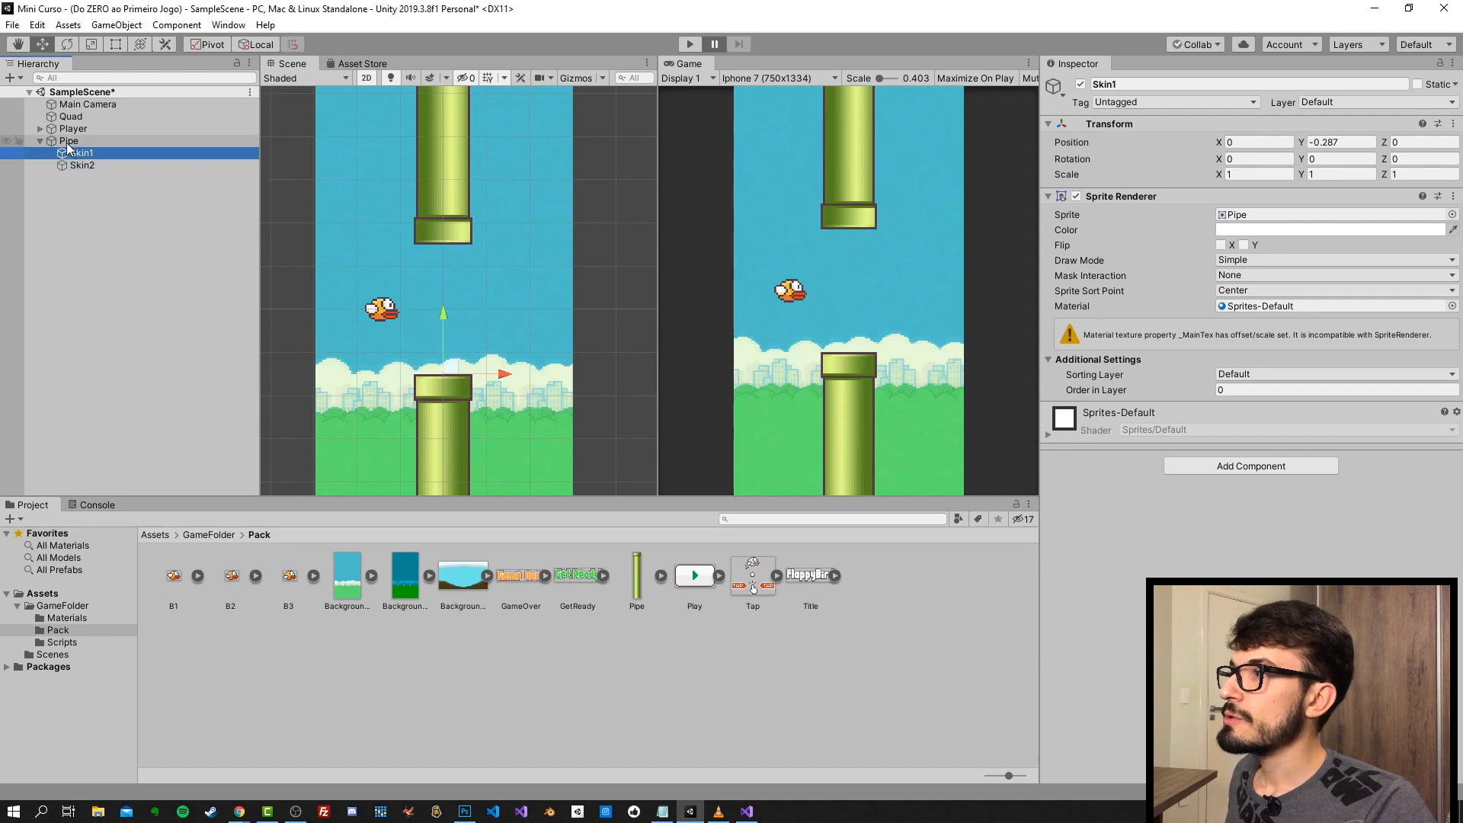
# - Collapse the Pipe object and try moving it sideways as a whole in the Scene view
pyautogui.click(65, 142)
pyautogui.click(40, 141)
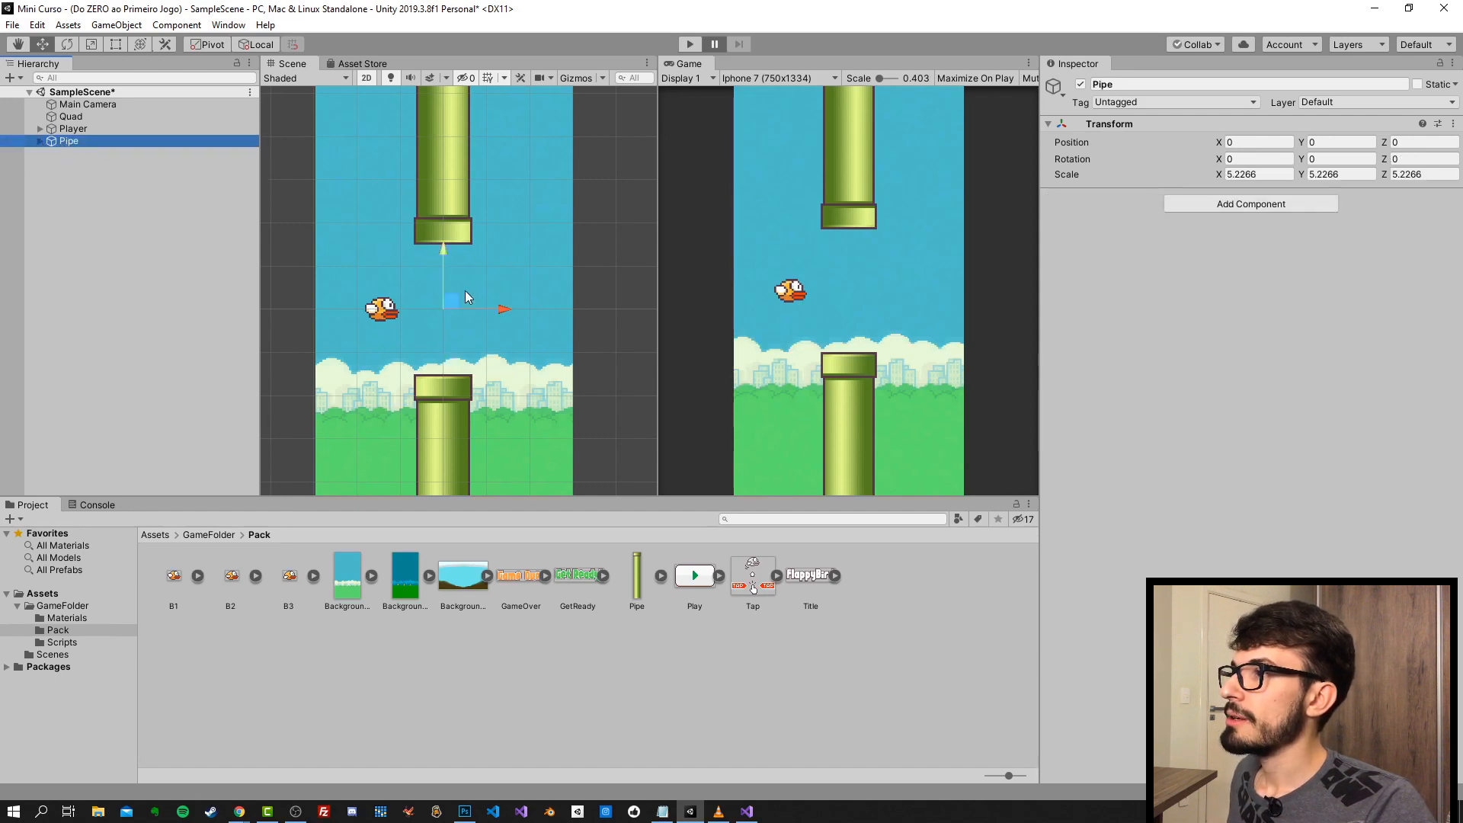
pyautogui.moveTo(452, 305); pyautogui.dragTo(506, 308)
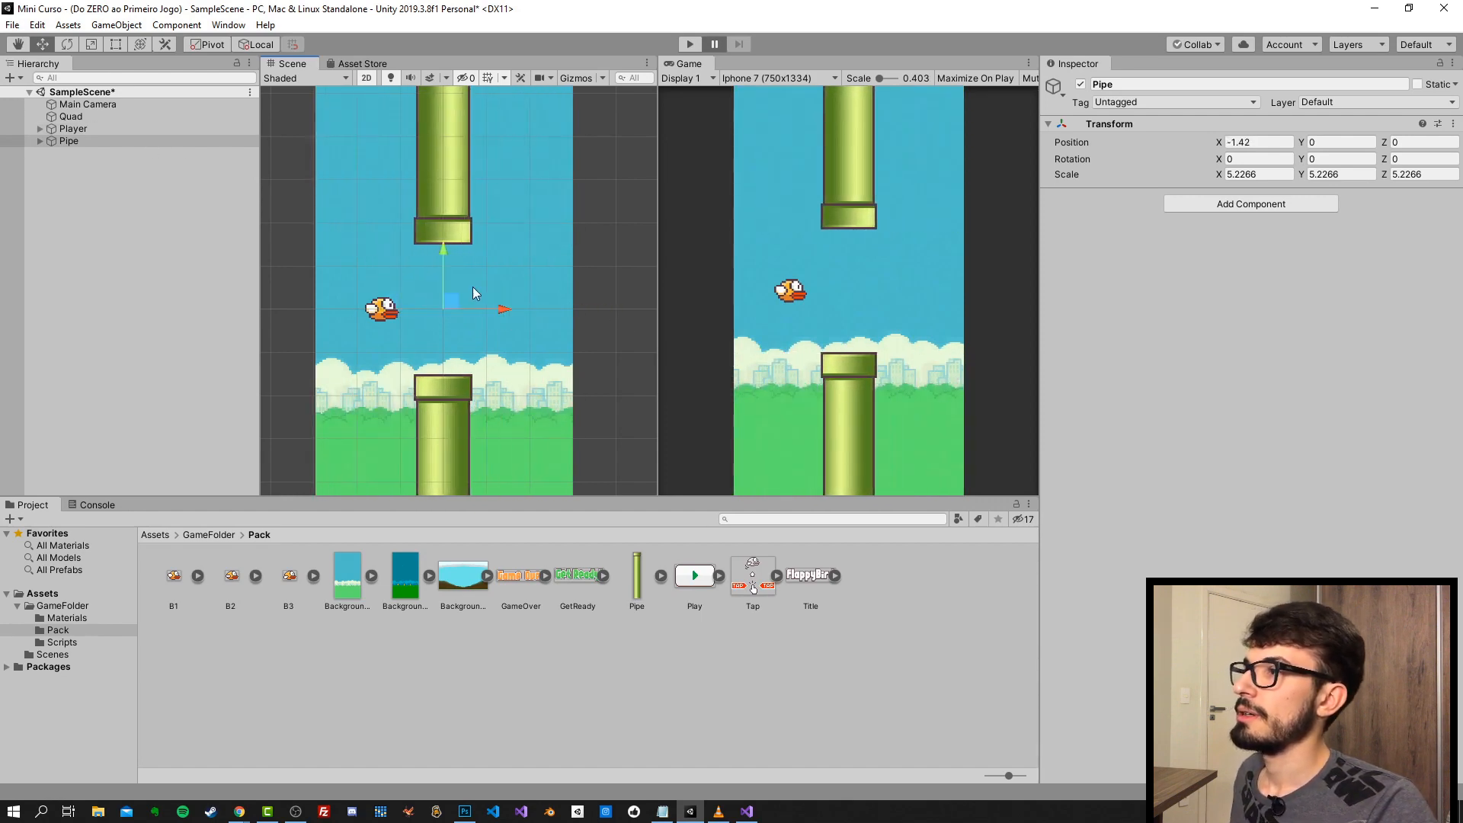
# - Add a Box Collider 2D component to both Skin1 and Skin2 inside the Pipe object
pyautogui.click(48, 143)
pyautogui.click(40, 142)
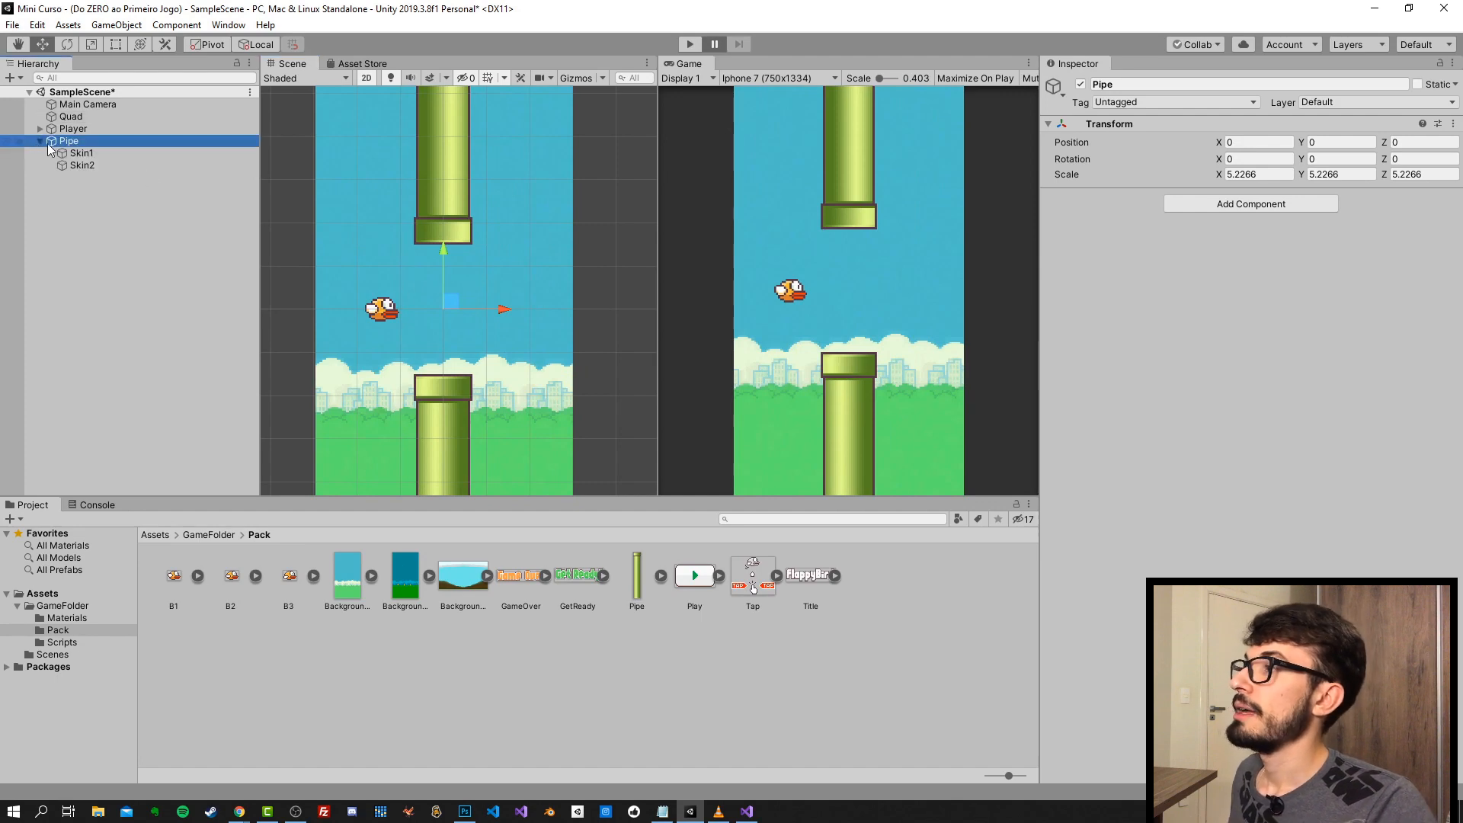
pyautogui.click(85, 154)
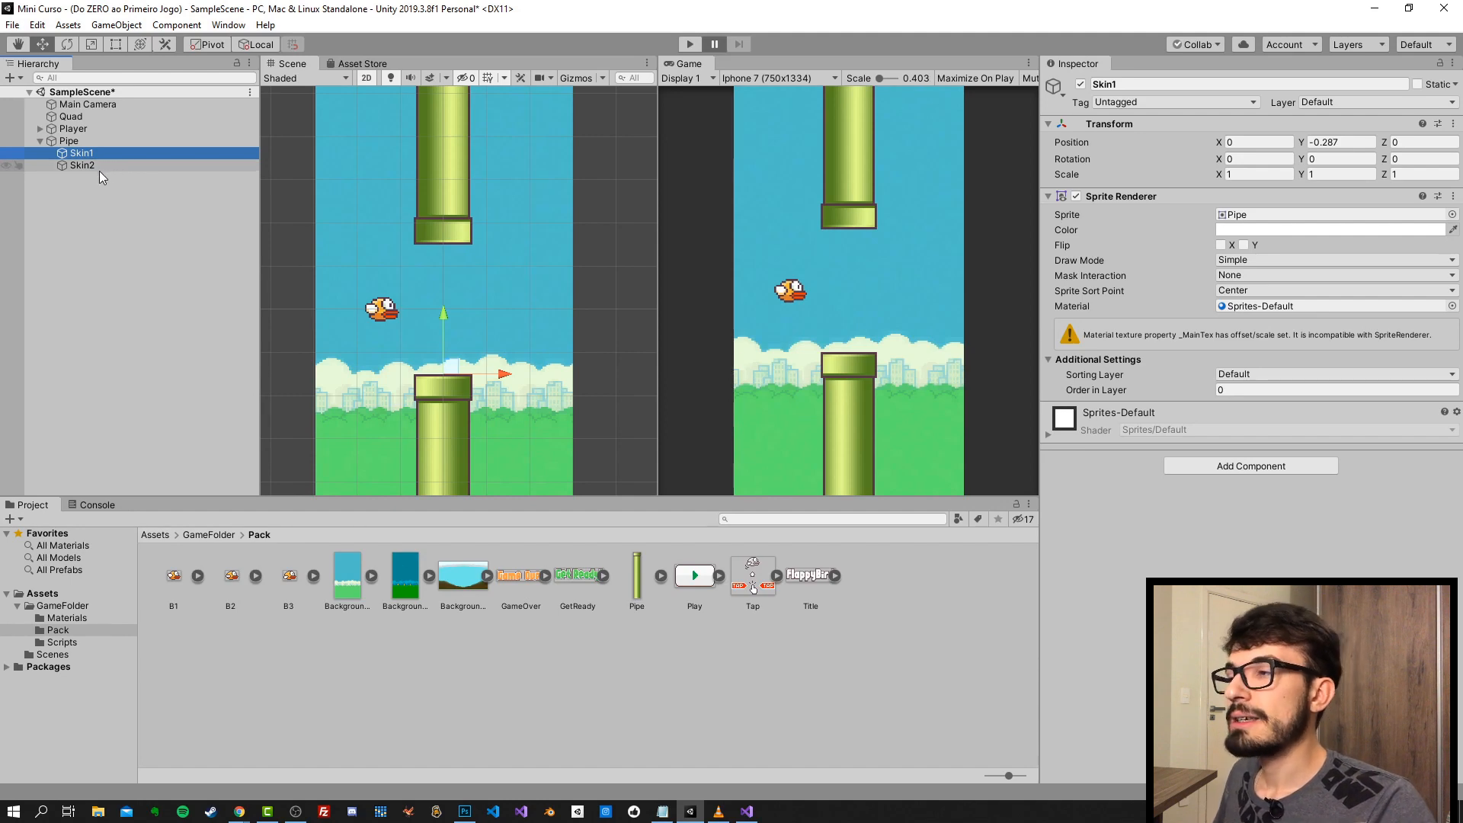
pyautogui.keyDown('shift'); pyautogui.click(94, 163); pyautogui.keyUp('shift')
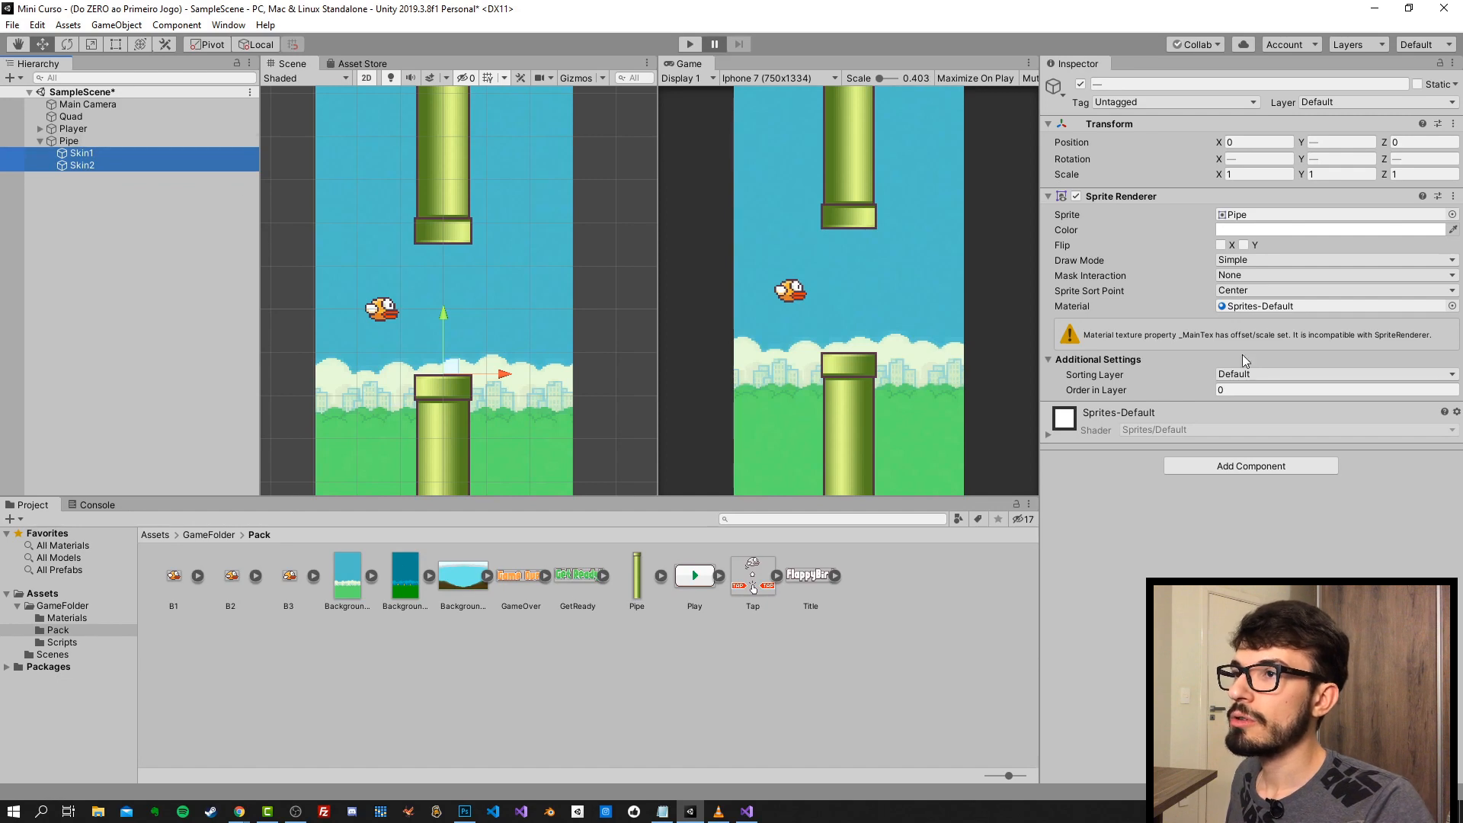
pyautogui.click(1235, 467)
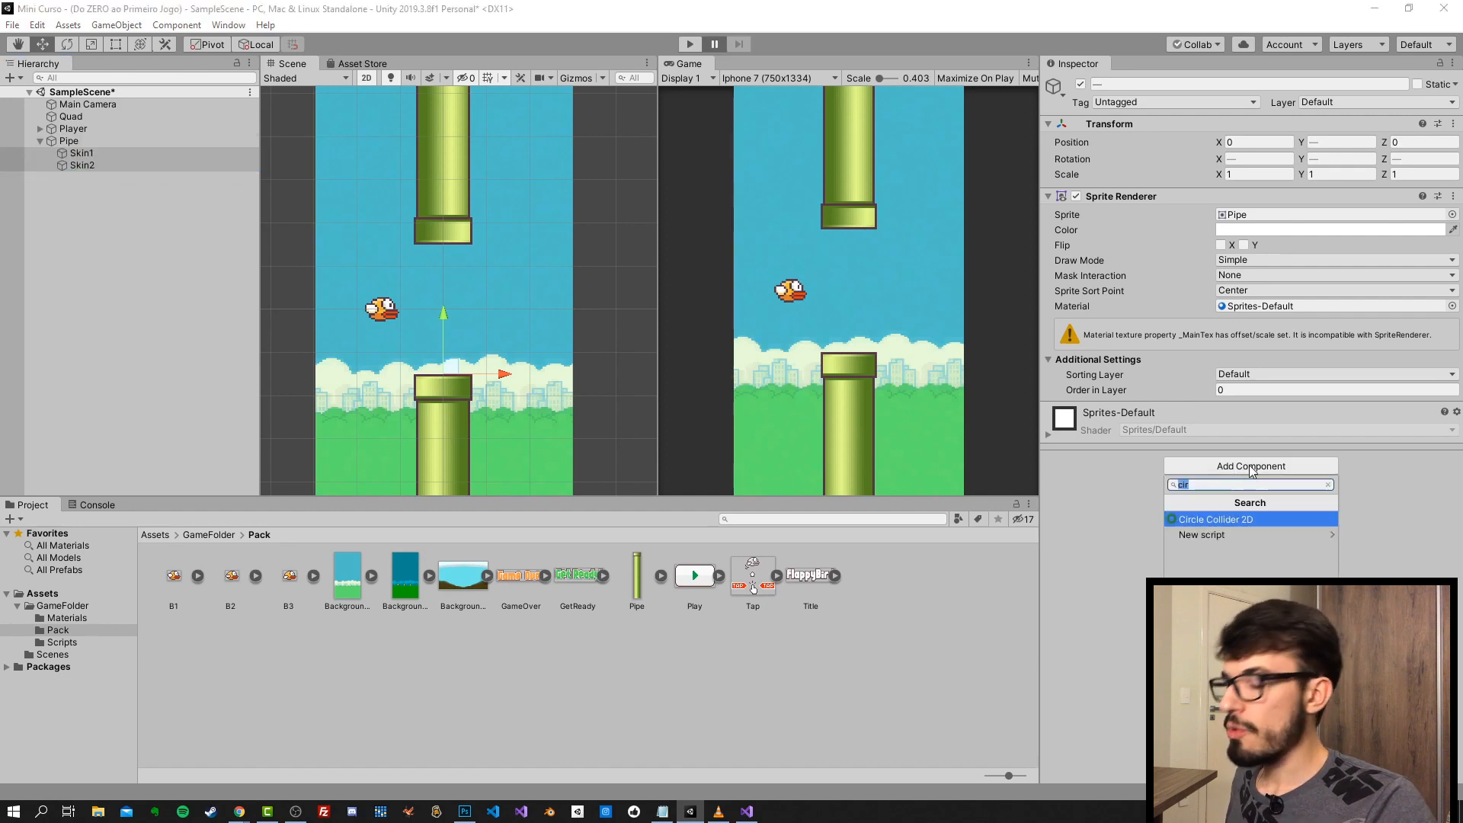
pyautogui.write('boxco')
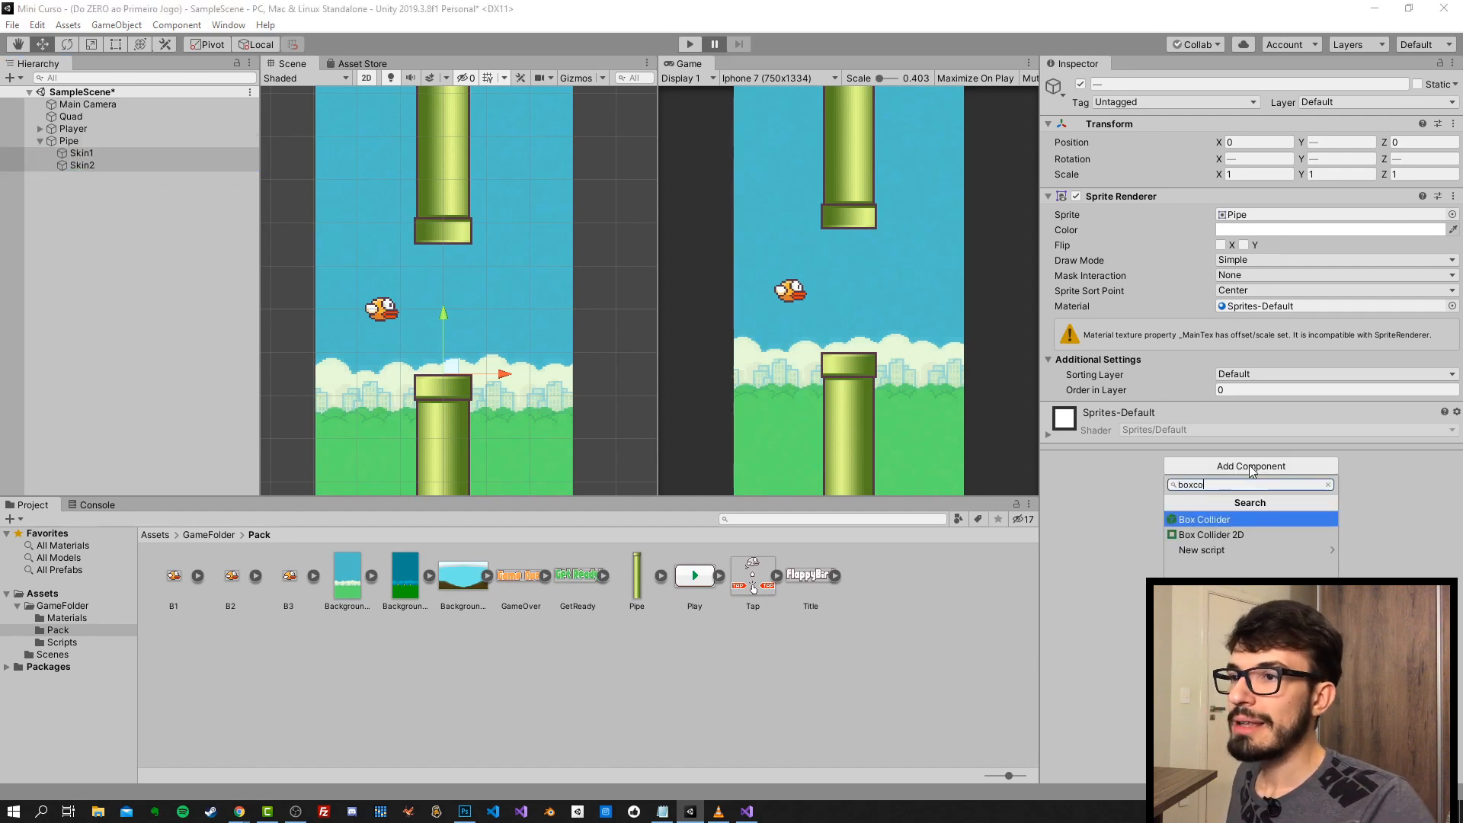
pyautogui.press('Down')
pyautogui.press('Return')
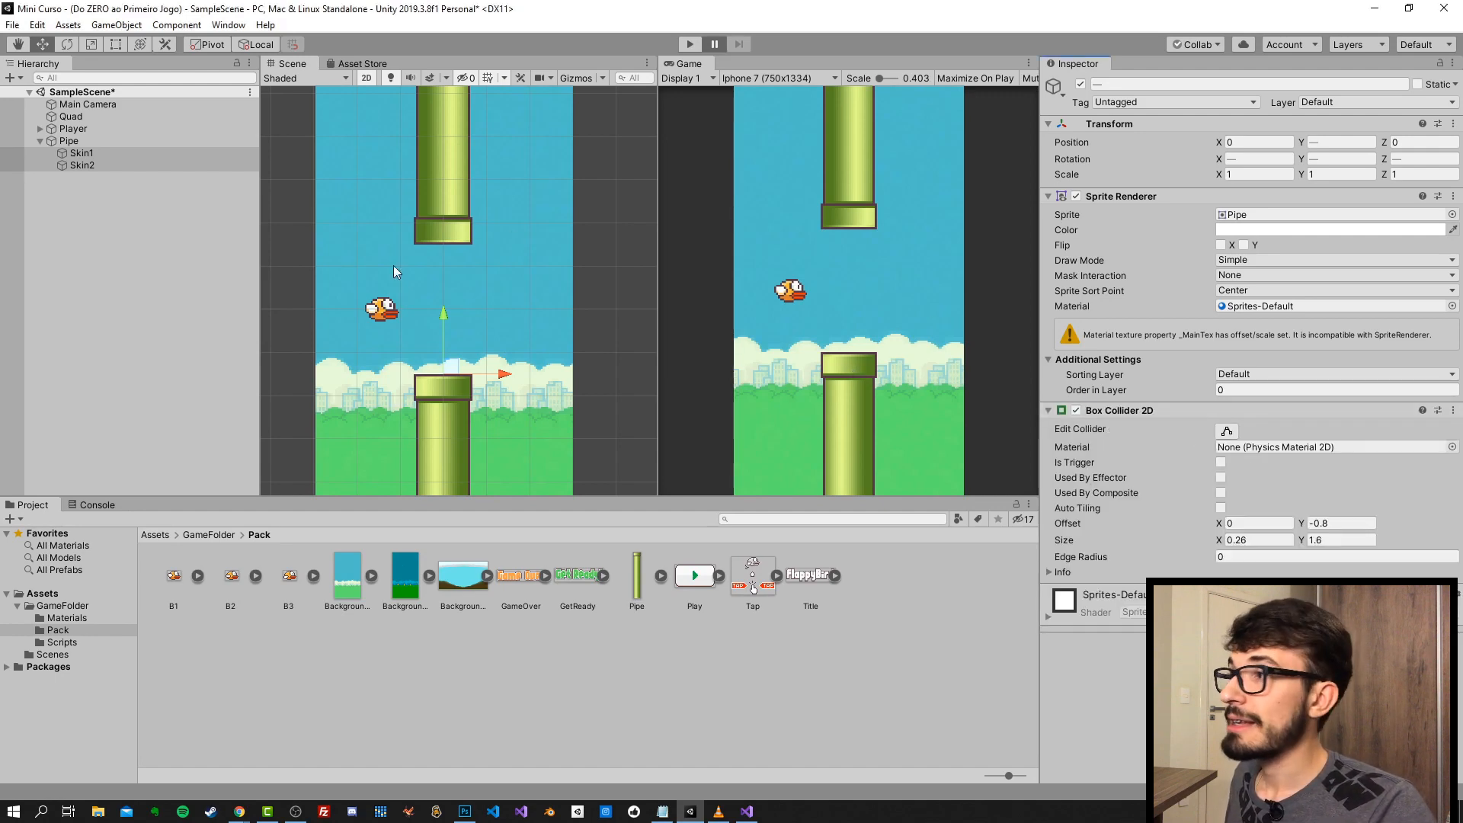
# - Show the Scene view gizmos and inspect the Box Collider 2D bounds around Skin1's edges
pyautogui.click(90, 143)
pyautogui.click(87, 152)
pyautogui.scroll(2, 460, 421)
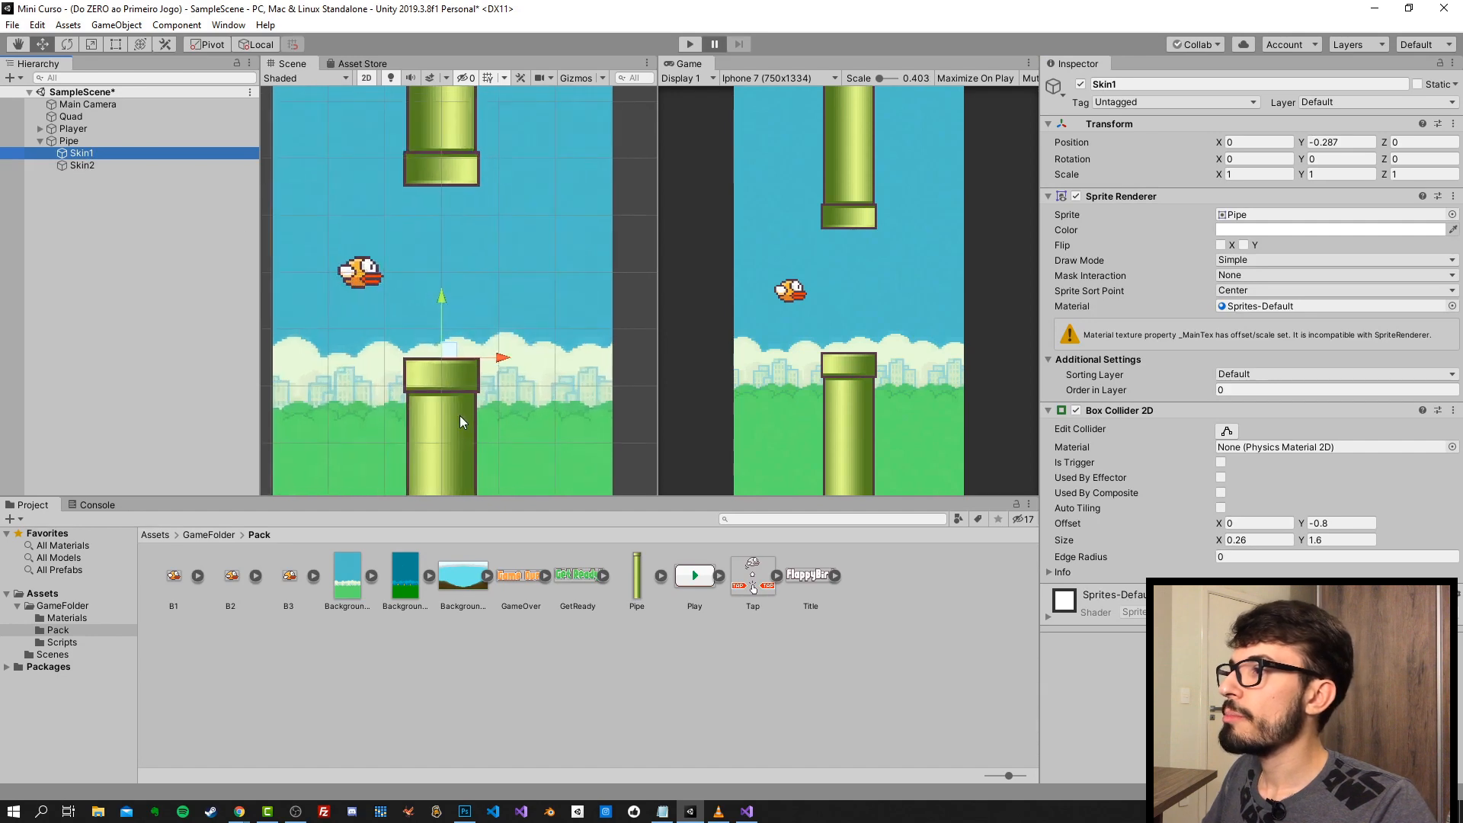
pyautogui.scroll(9, 460, 416)
pyautogui.moveTo(381, 326); pyautogui.dragTo(449, 248, button='middle')
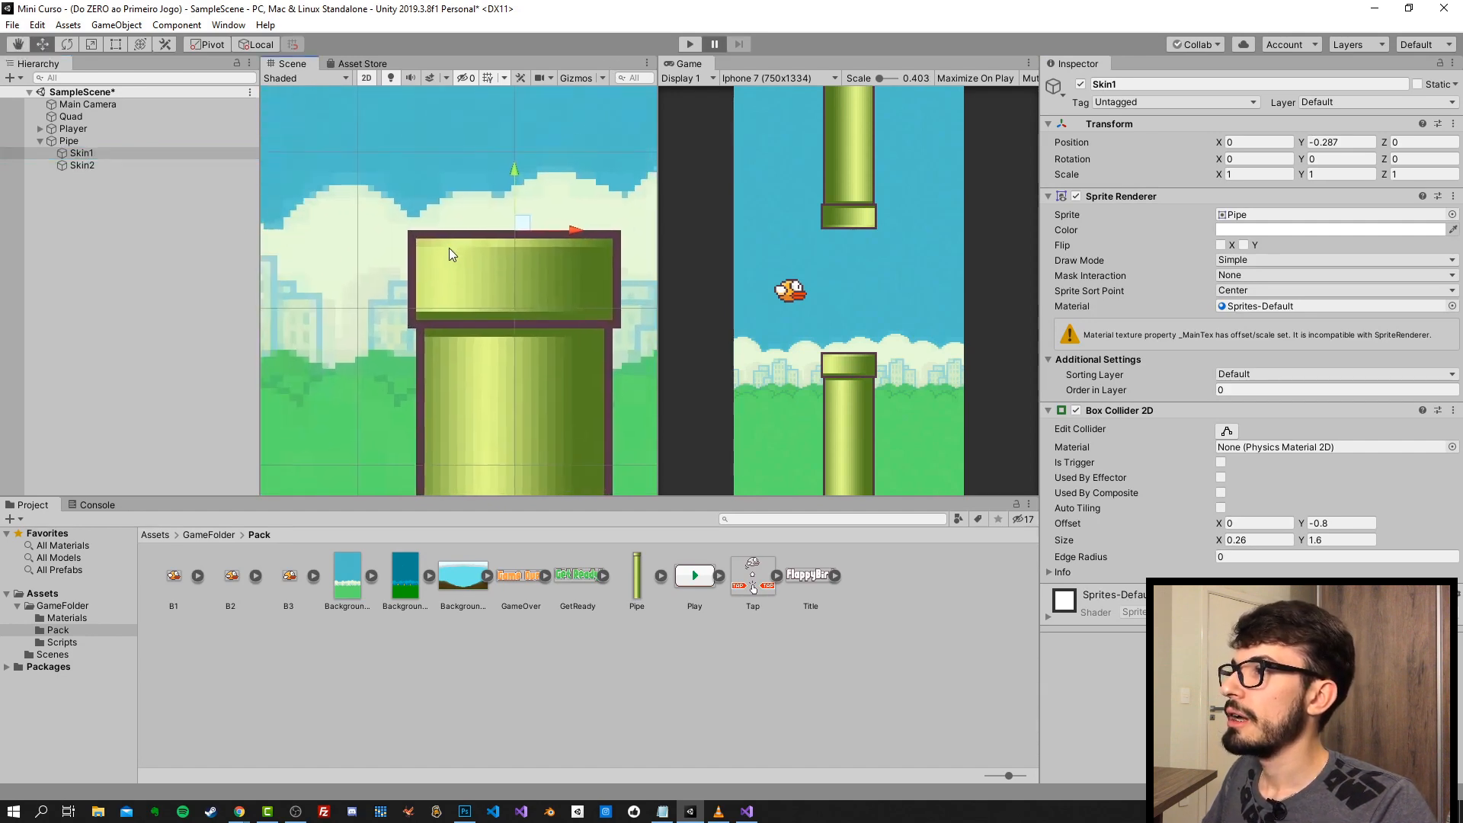
pyautogui.scroll(-4, 524, 229)
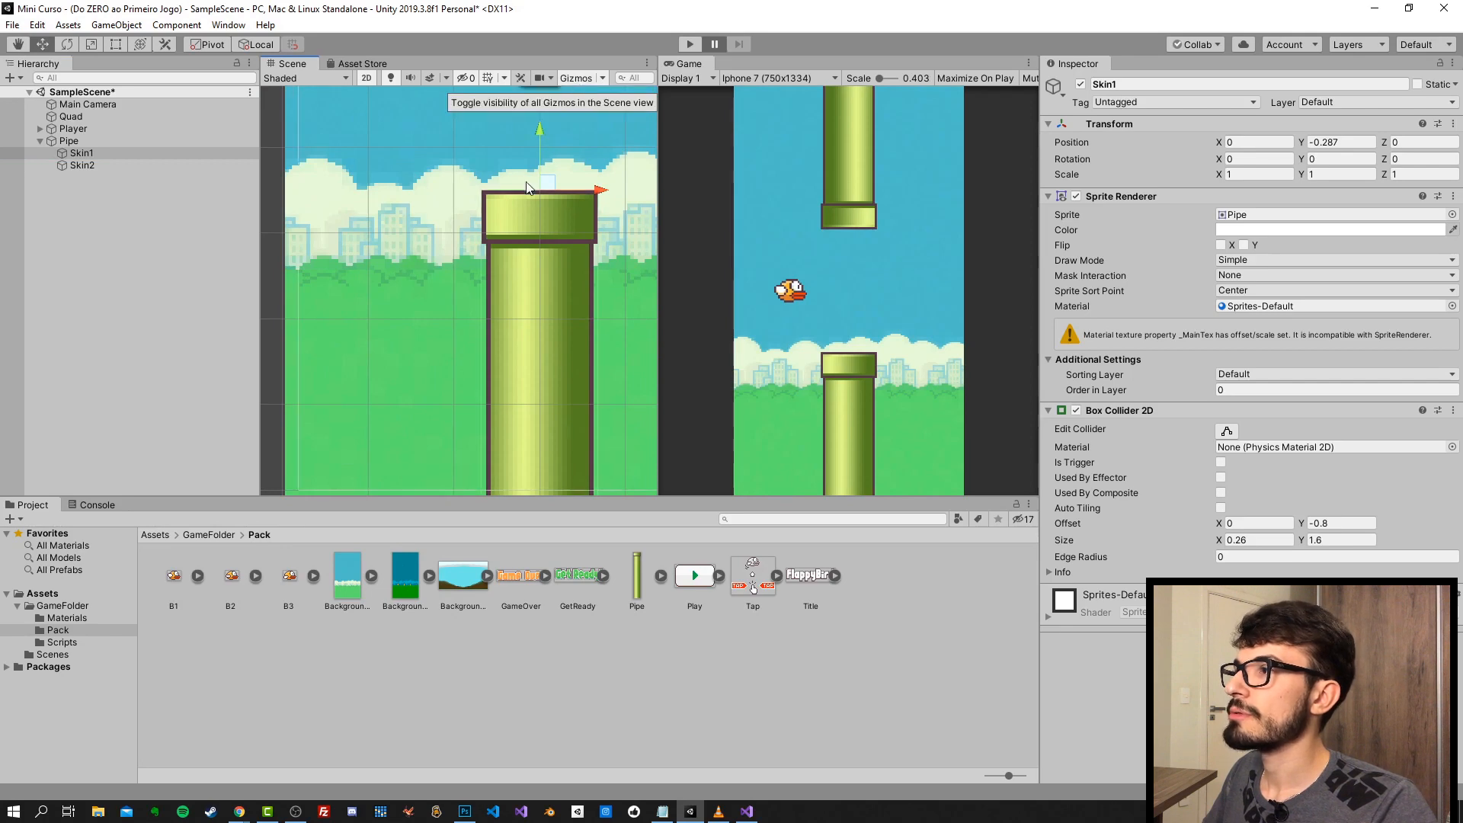
pyautogui.scroll(2, 511, 221)
pyautogui.moveTo(510, 221); pyautogui.dragTo(480, 335, button='middle')
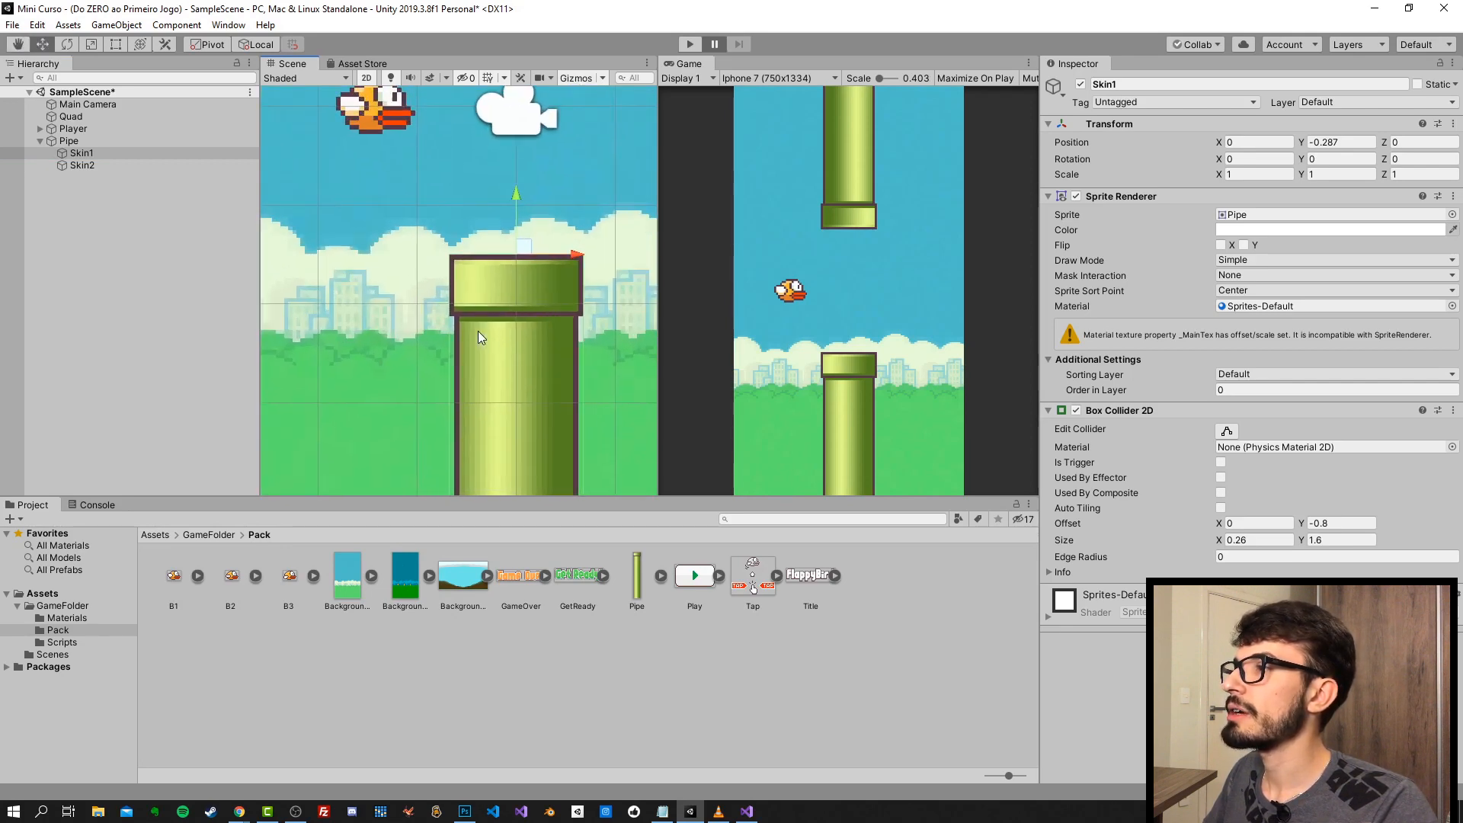
pyautogui.scroll(3, 477, 331)
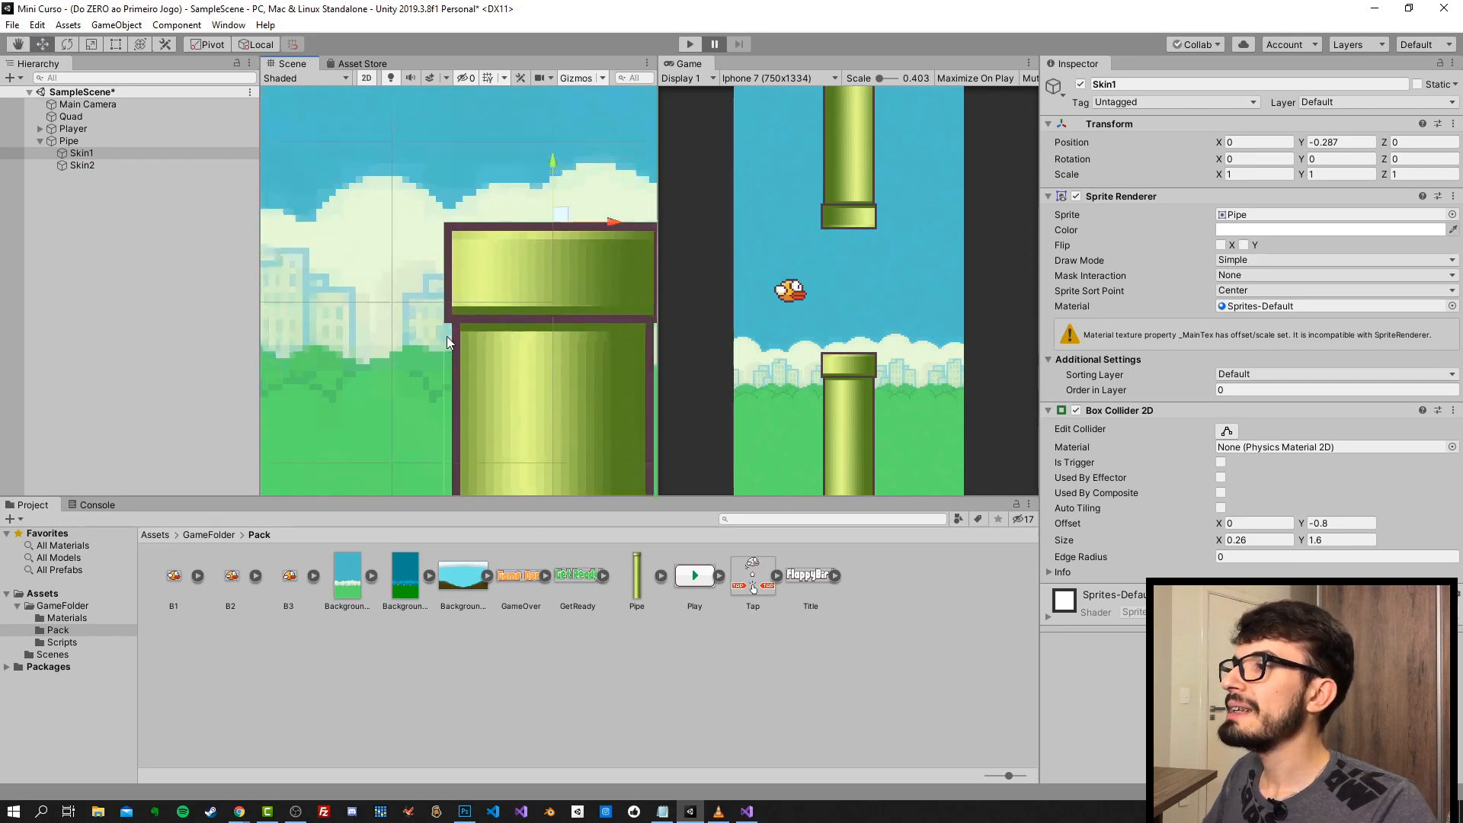
pyautogui.scroll(-6, 457, 333)
pyautogui.moveTo(486, 244); pyautogui.dragTo(487, 330, button='middle')
pyautogui.scroll(2, 509, 153)
pyautogui.scroll(2, 400, 208)
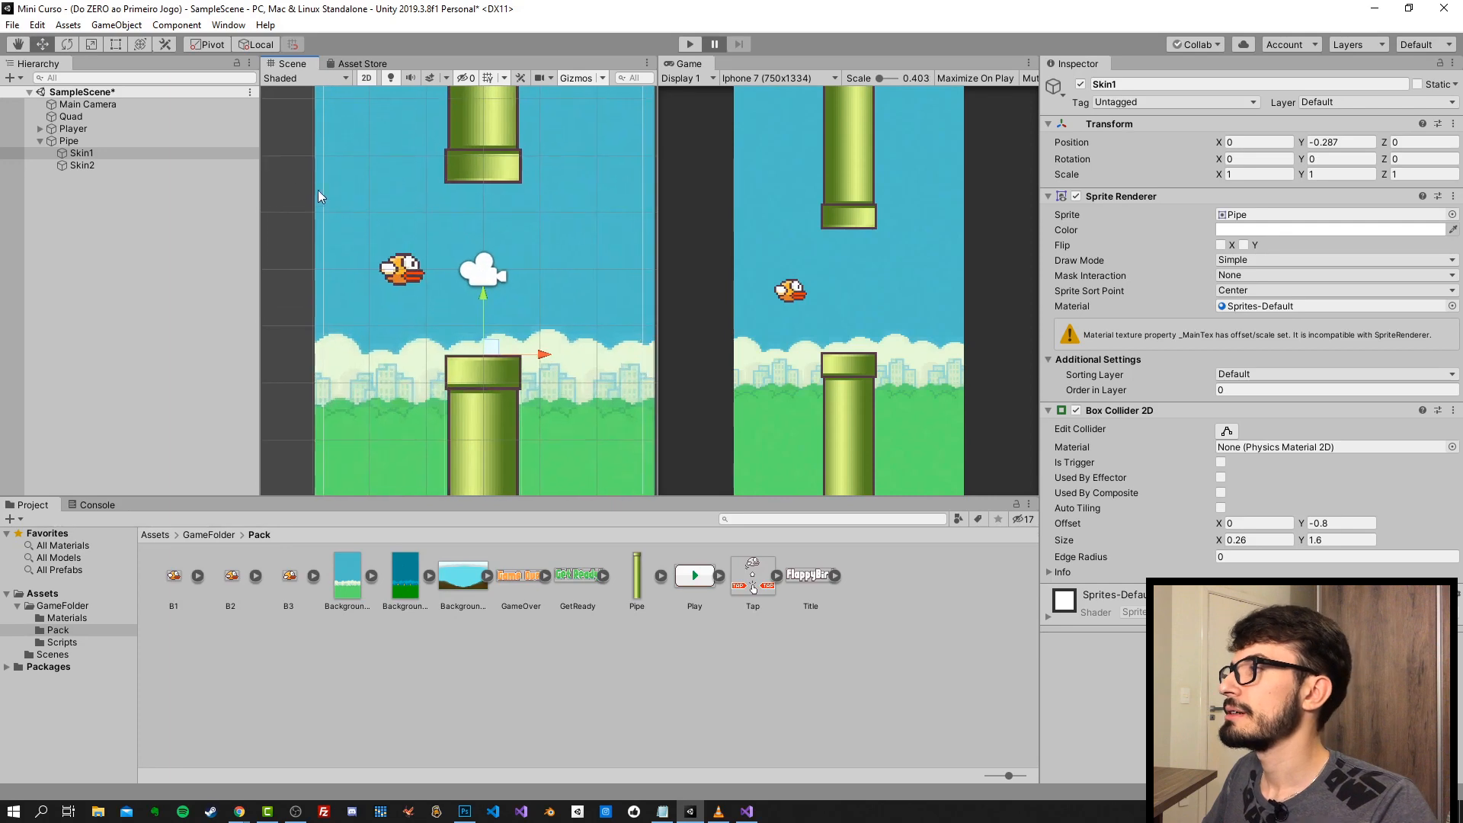
pyautogui.click(120, 156)
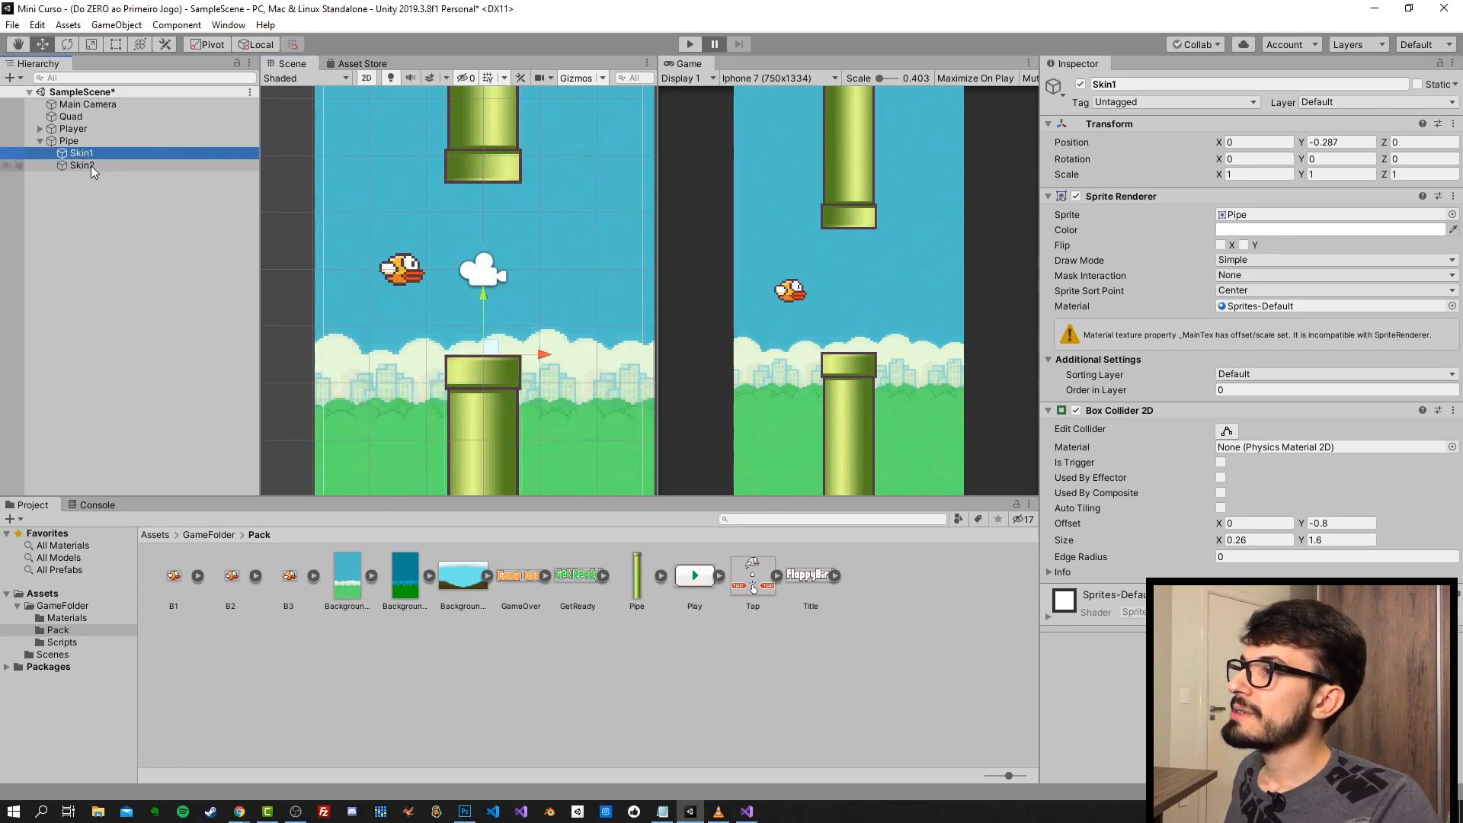
pyautogui.keyDown('shift'); pyautogui.click(89, 165); pyautogui.keyUp('shift')
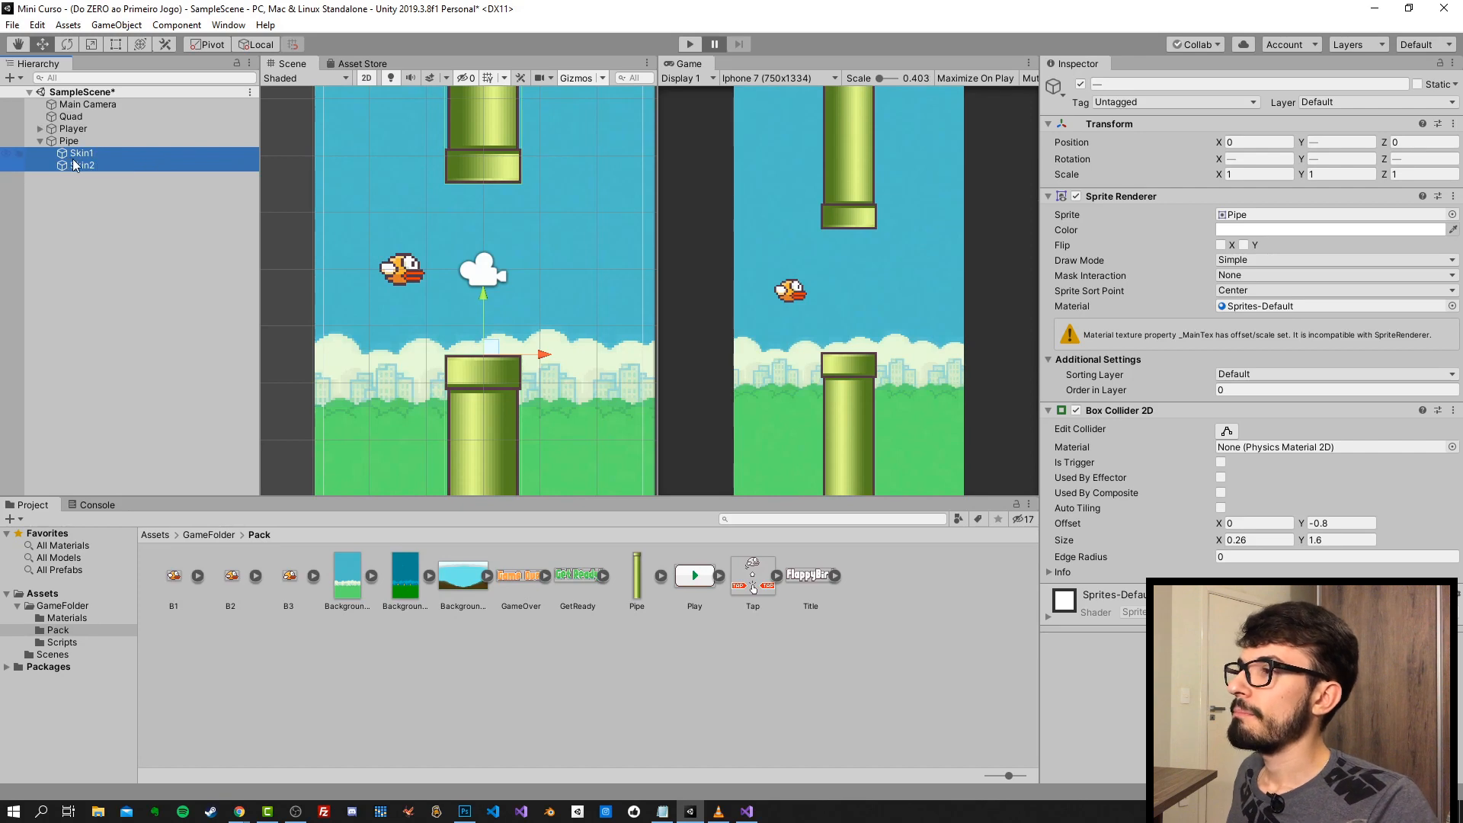
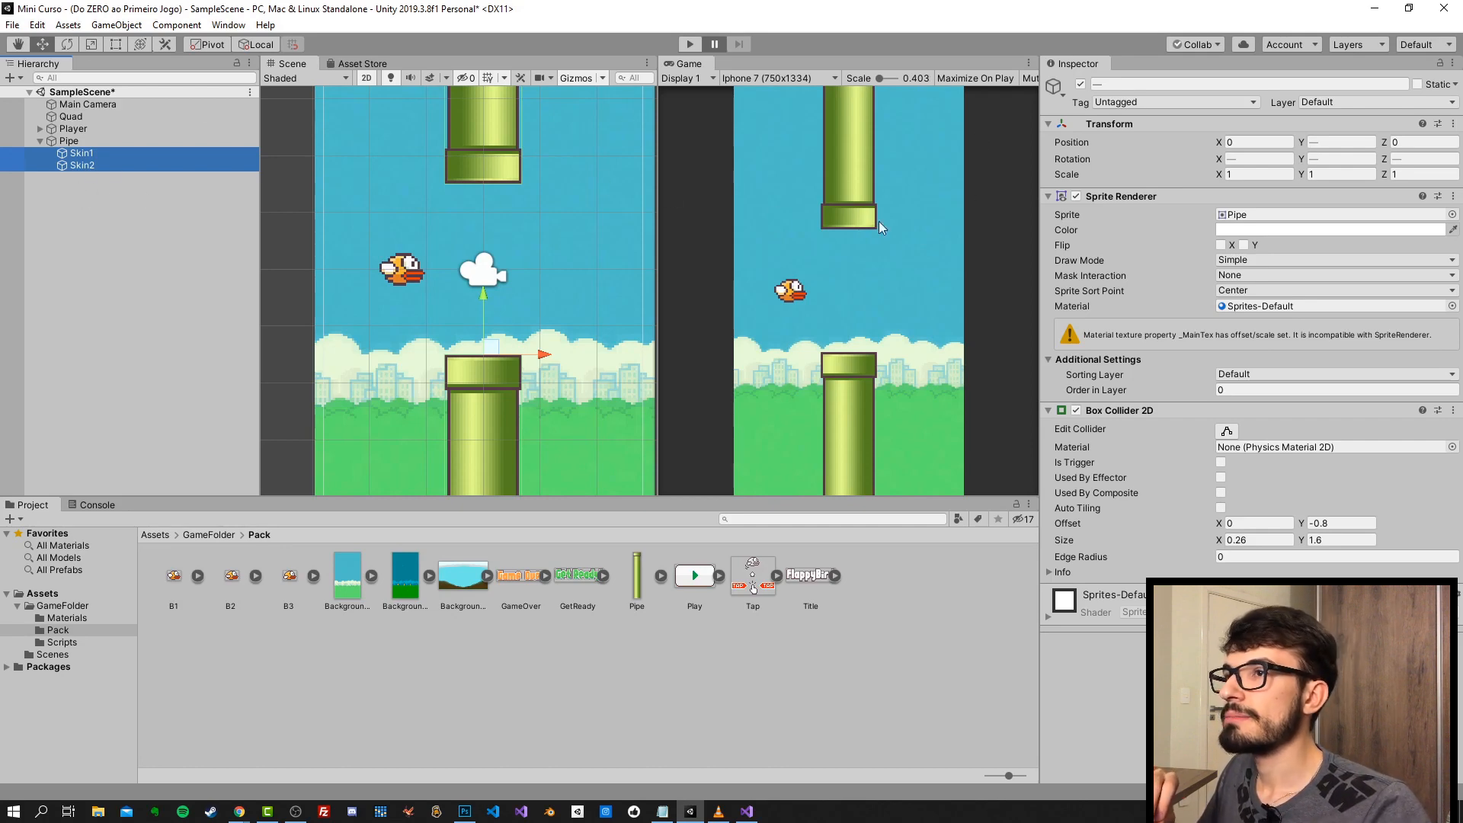
pyautogui.click(1112, 103)
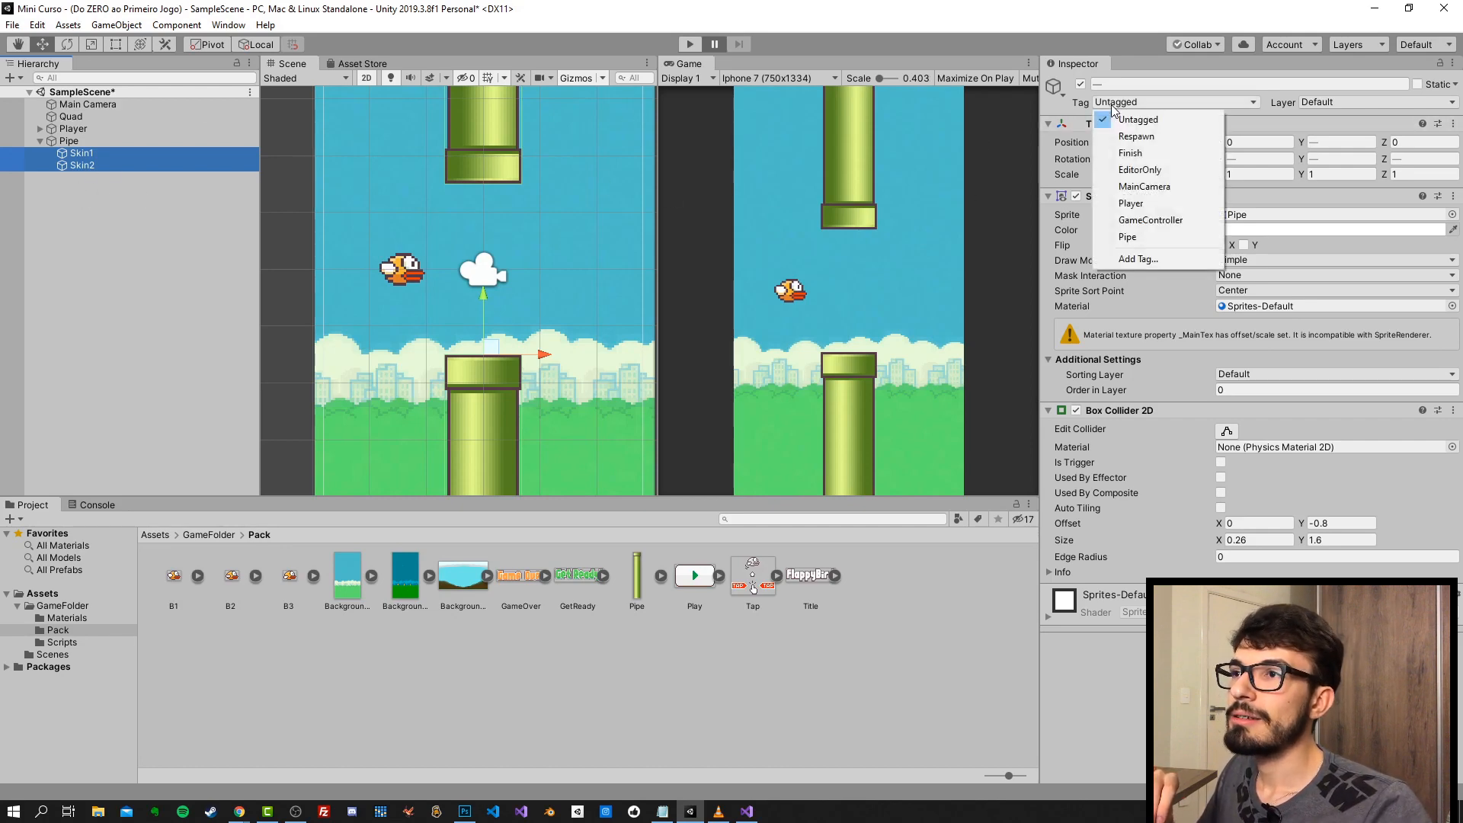
pyautogui.click(1126, 260)
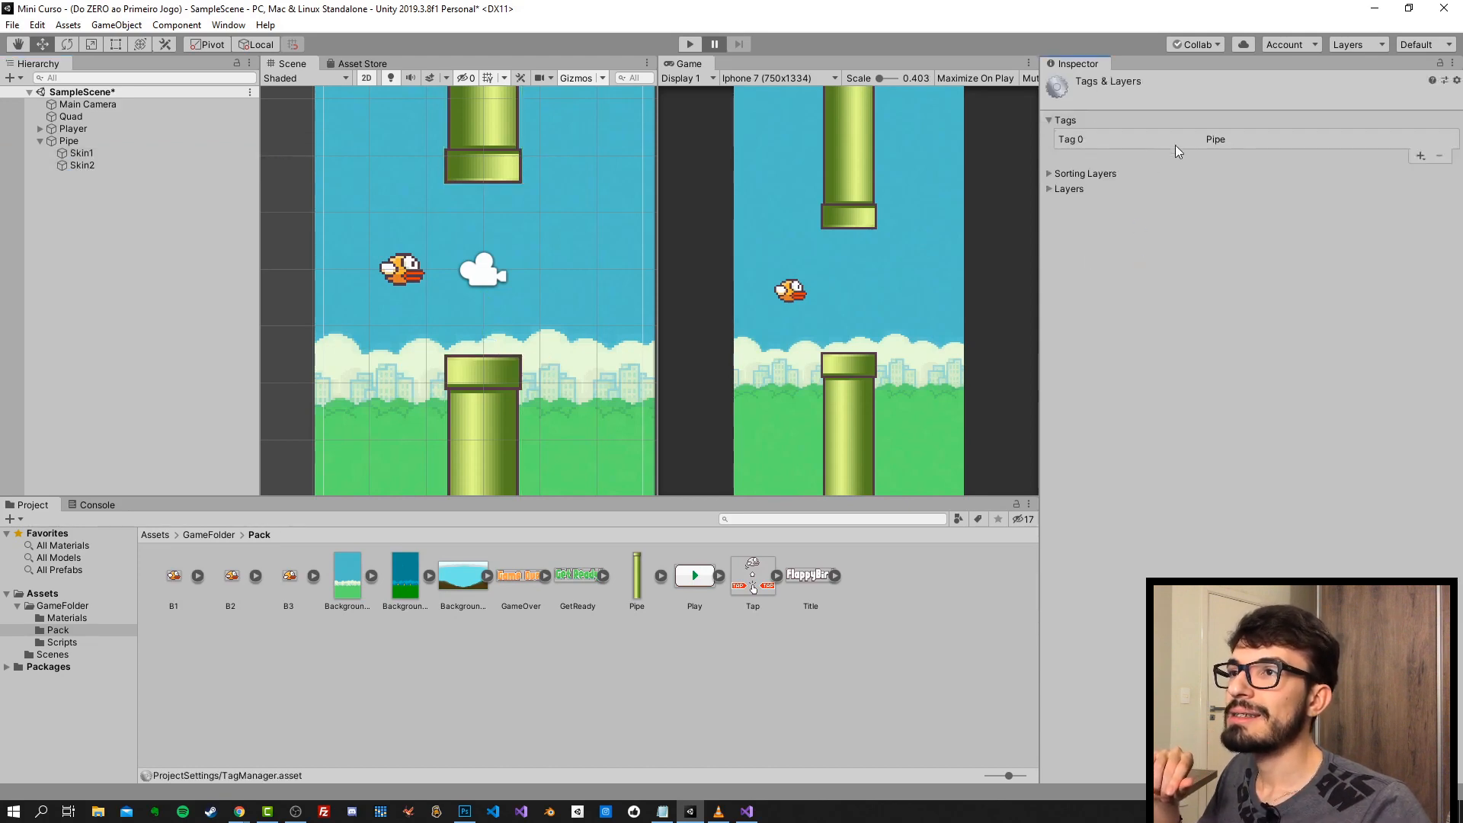
pyautogui.click(1420, 156)
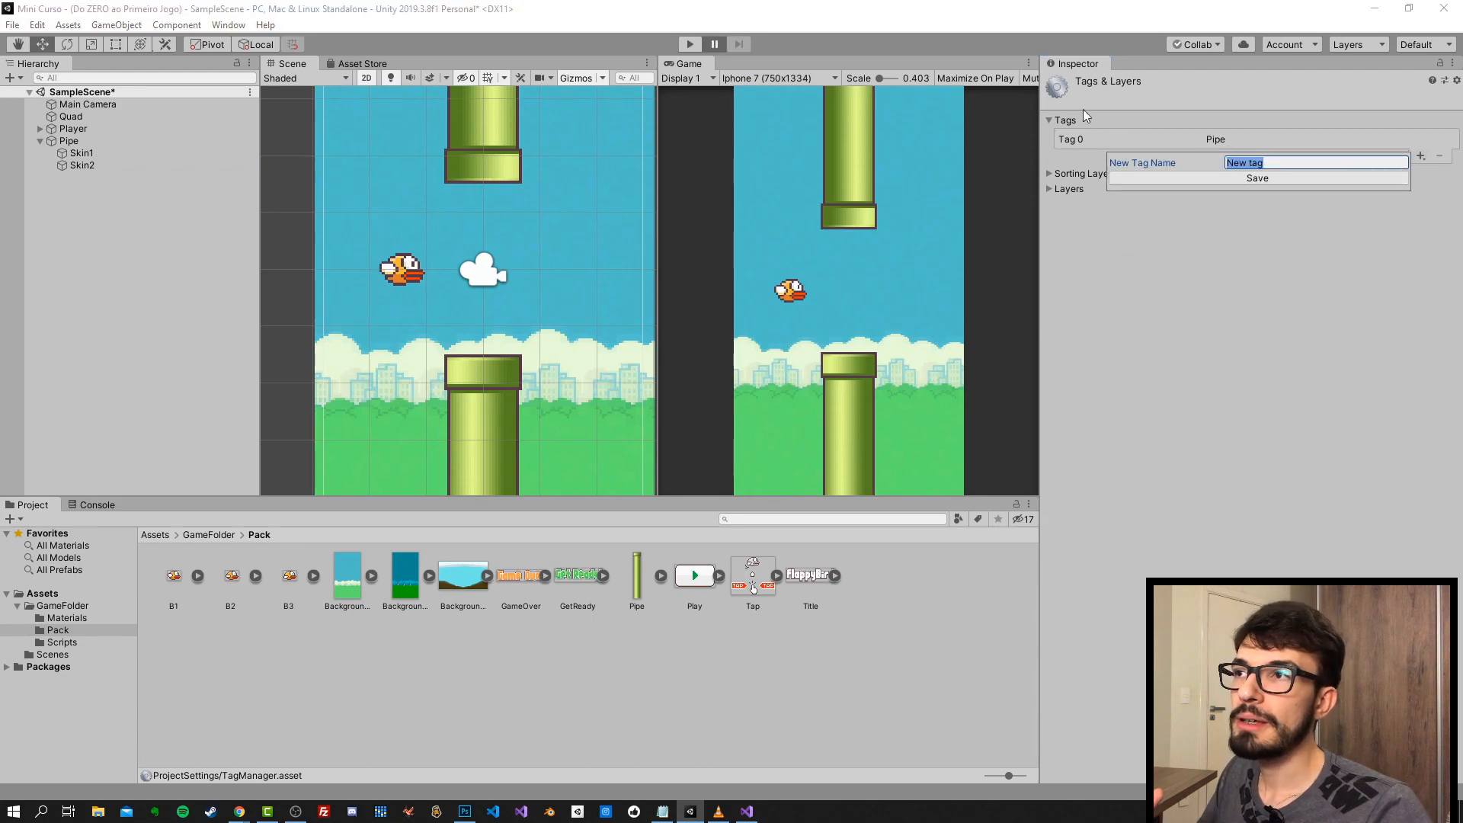
pyautogui.click(971, 55)
pyautogui.click(131, 163)
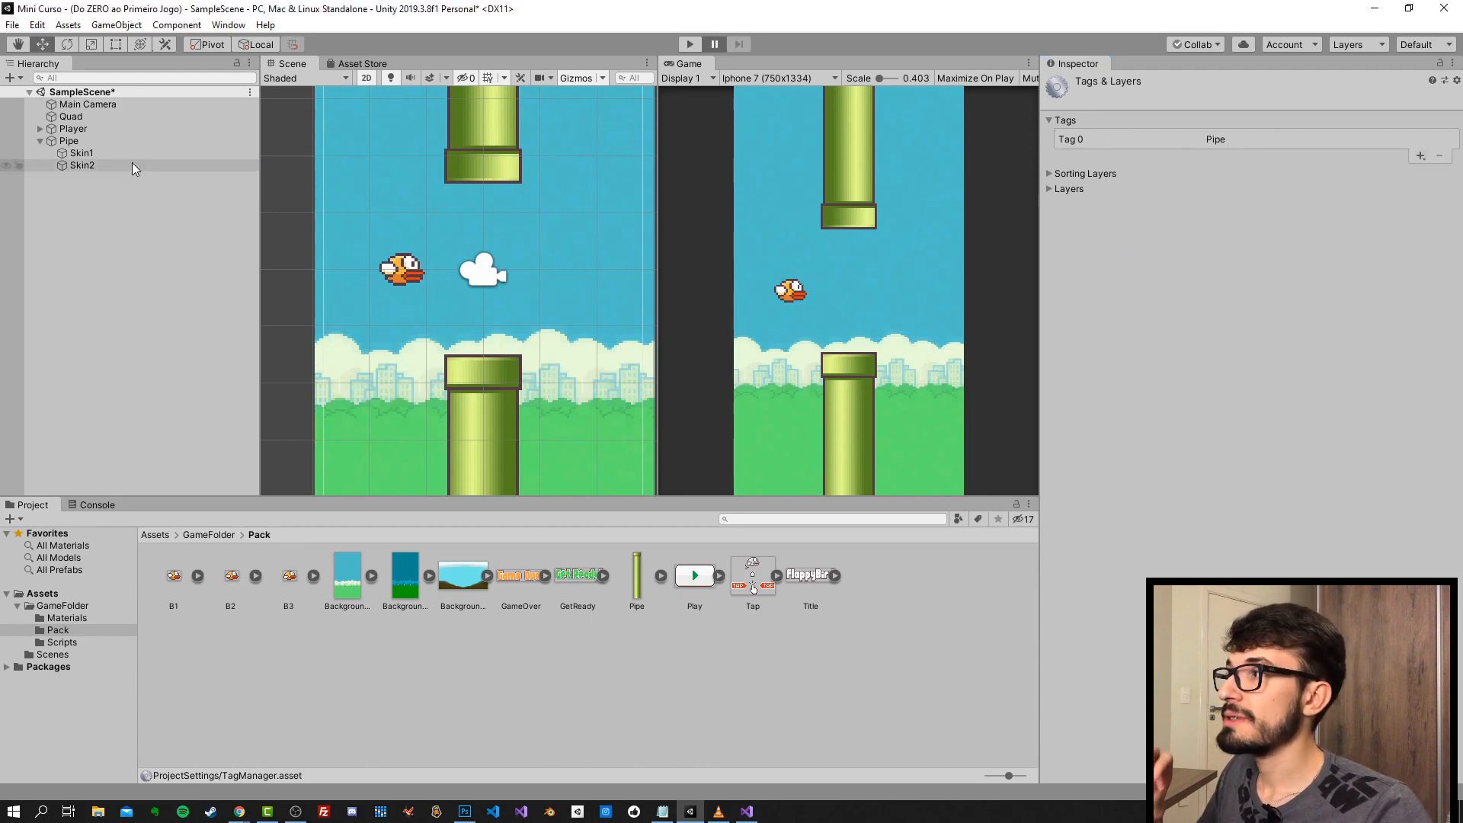
# - Assign the Pipe tag to Skin1 and Skin2 together, and check it on each pipe
pyautogui.click(113, 151)
pyautogui.keyDown('ctrl'); pyautogui.click(84, 163); pyautogui.keyUp('ctrl')
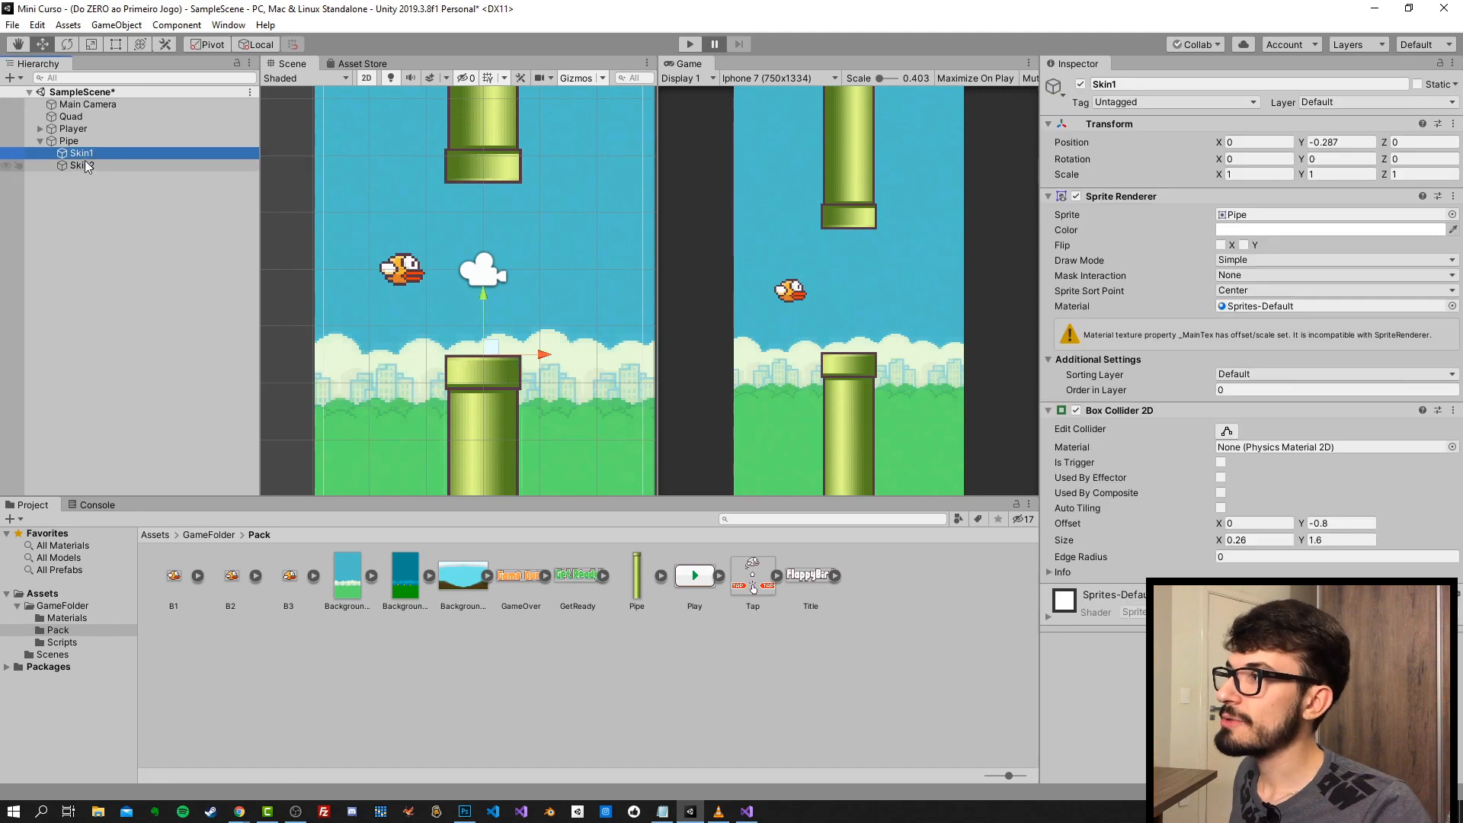
pyautogui.click(1105, 102)
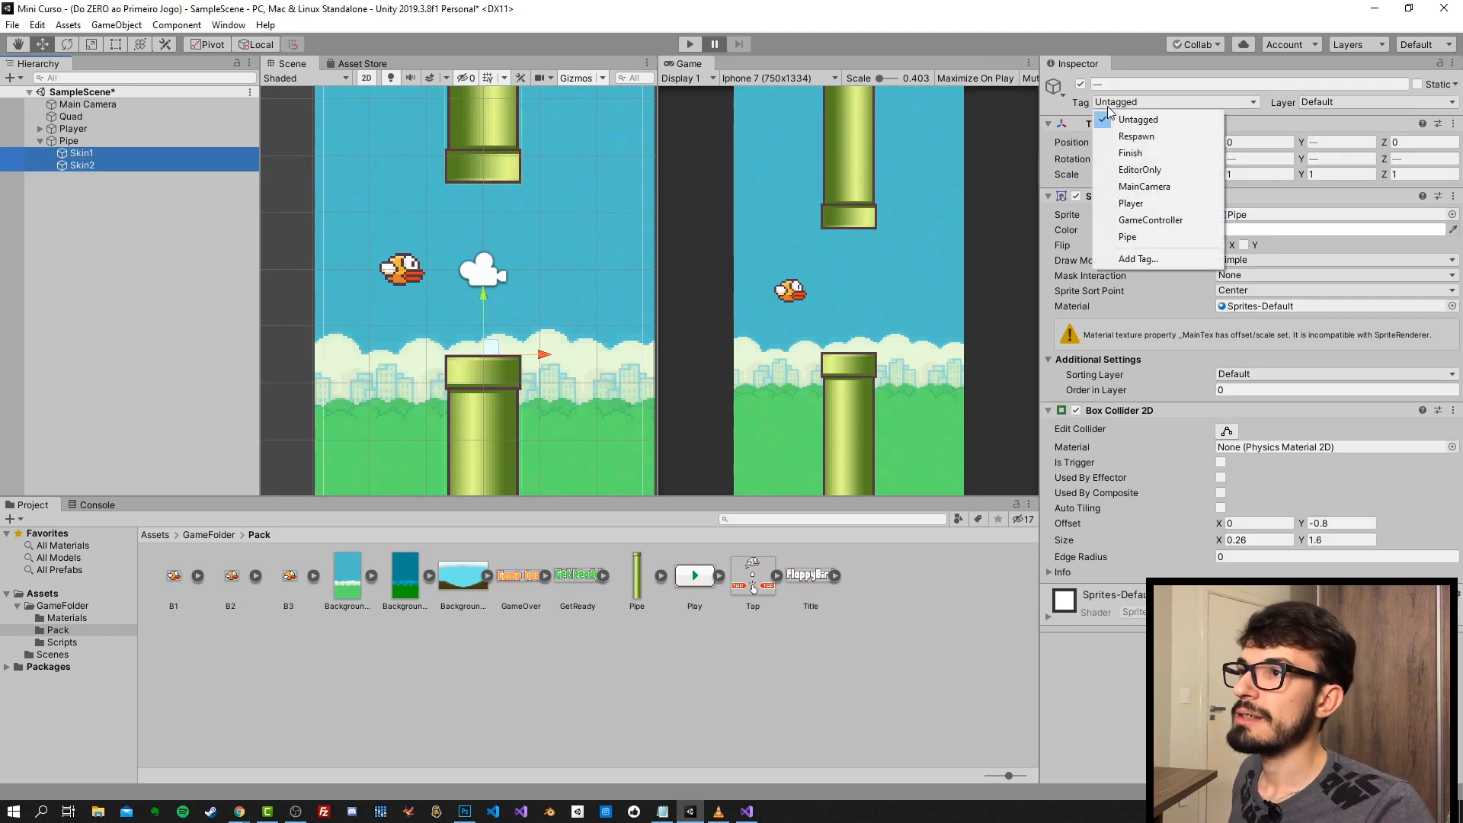
pyautogui.click(1128, 237)
pyautogui.click(500, 125)
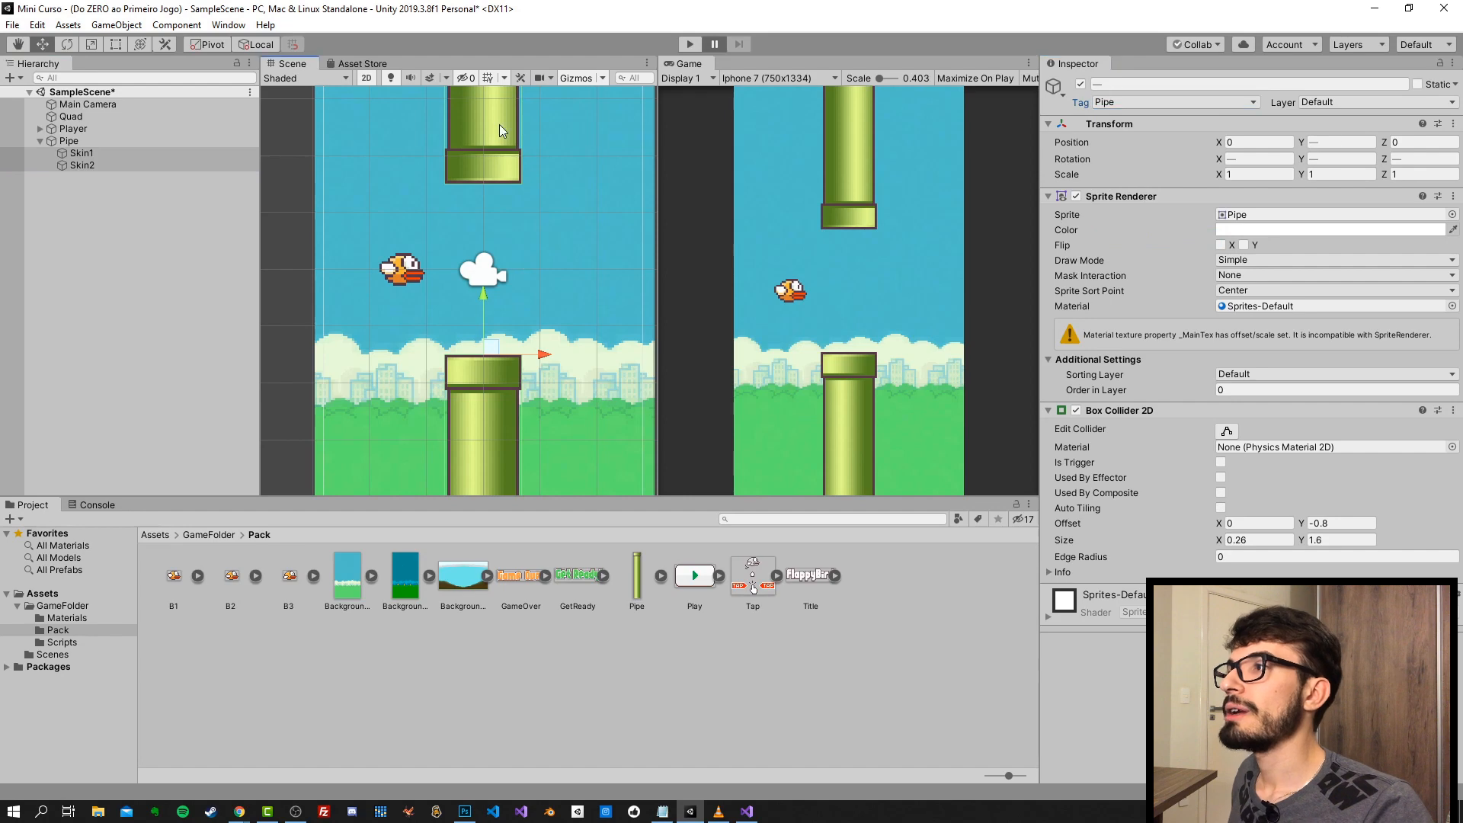
pyautogui.click(490, 466)
pyautogui.click(490, 157)
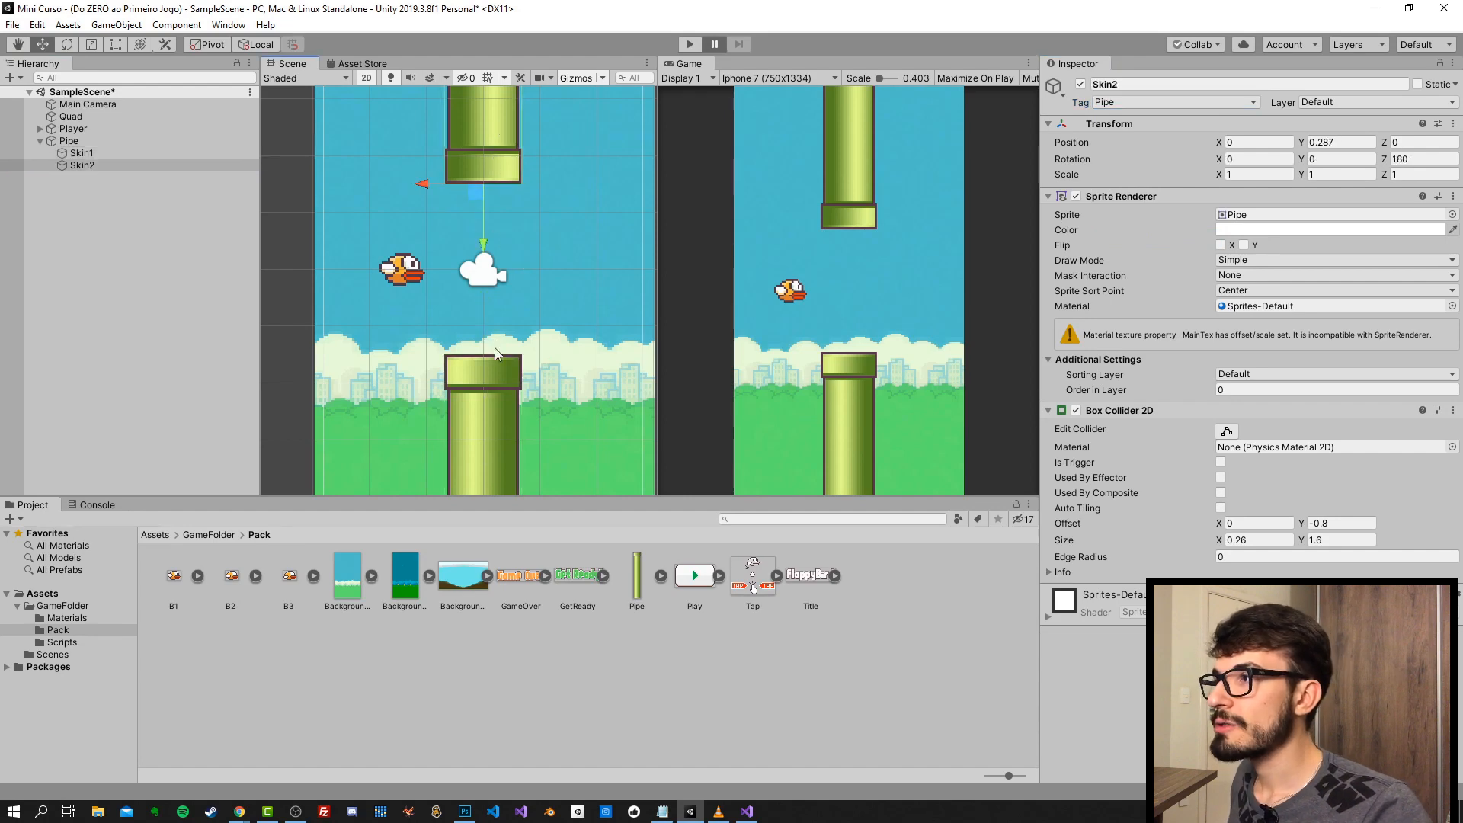
pyautogui.click(497, 419)
pyautogui.click(503, 148)
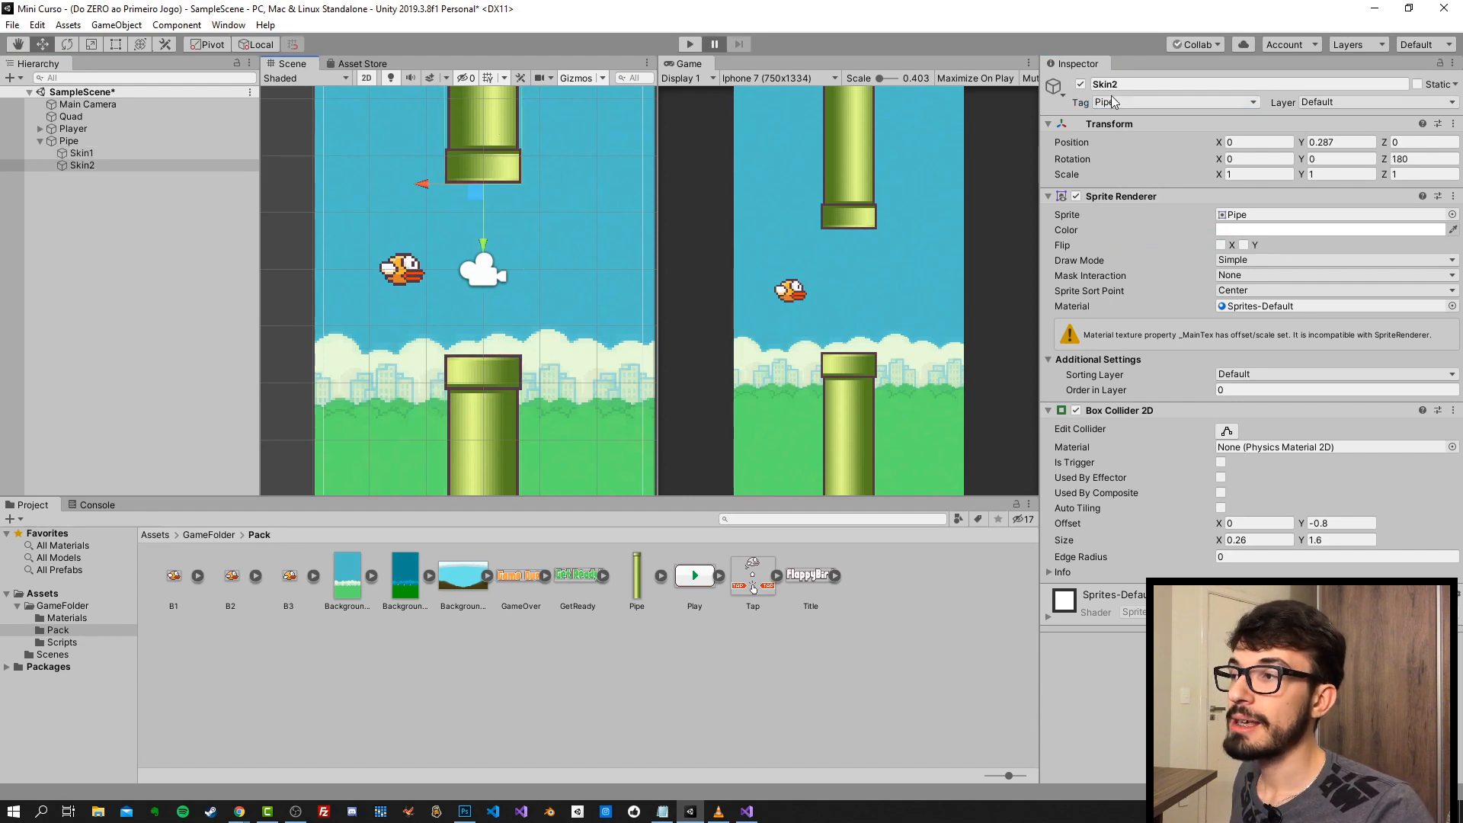
# - Select the parent Pipe object and collapse its children in the hierarchy
pyautogui.scroll(-2, 577, 377)
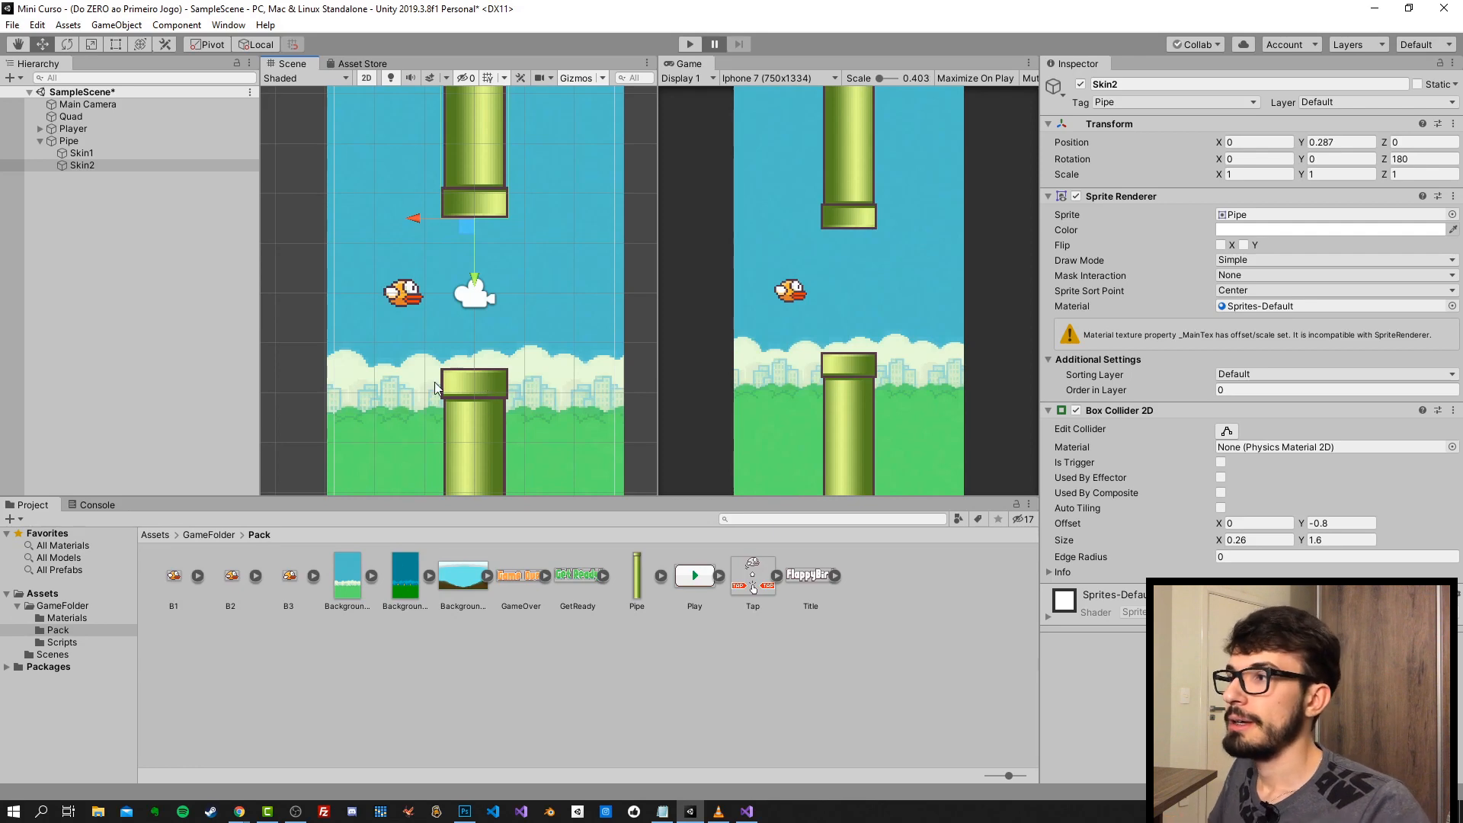
pyautogui.click(71, 139)
pyautogui.click(39, 142)
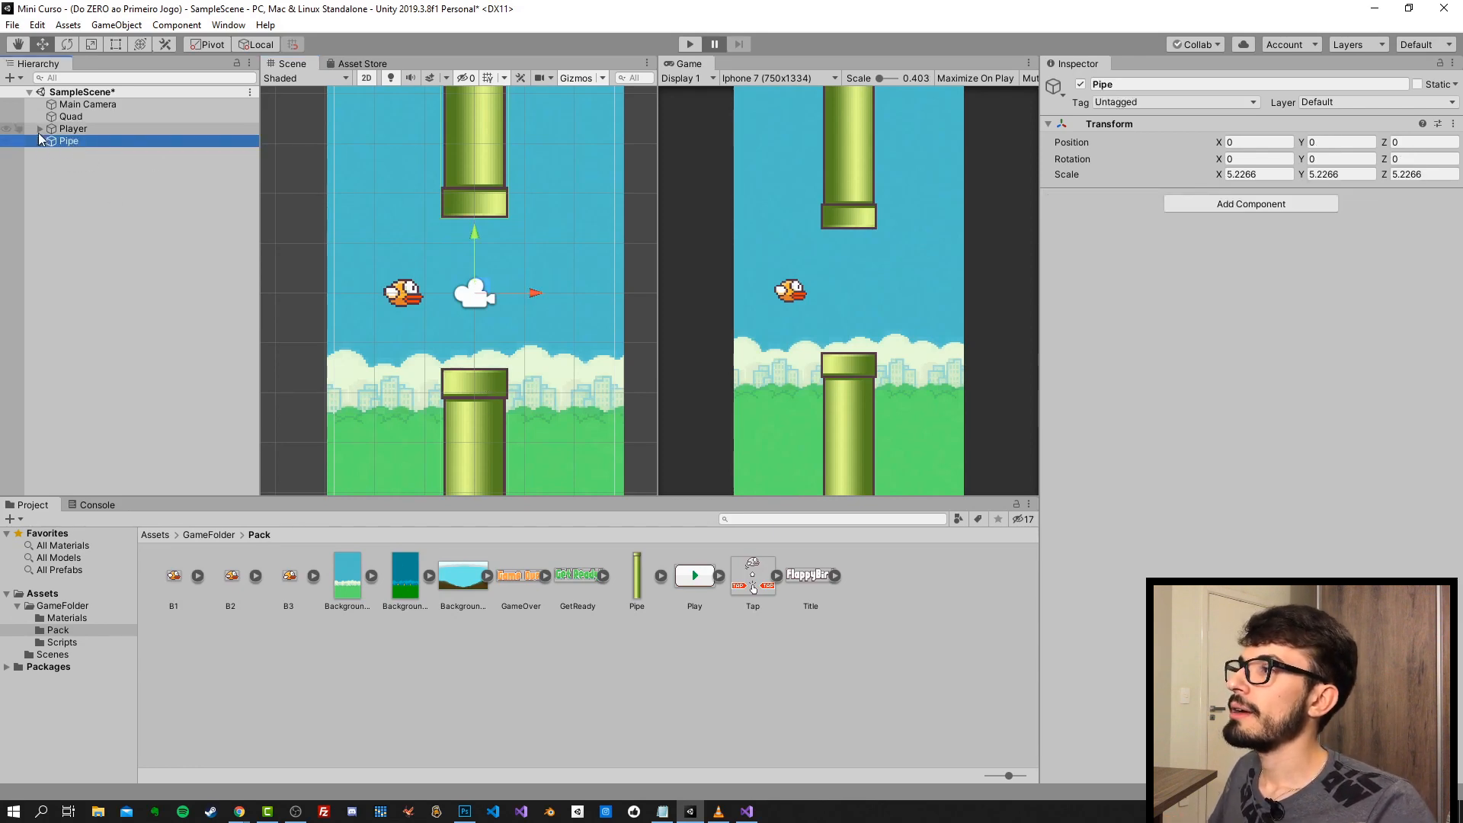
# - Create a new C# script named PipeController in the Scripts folder
pyautogui.click(61, 644)
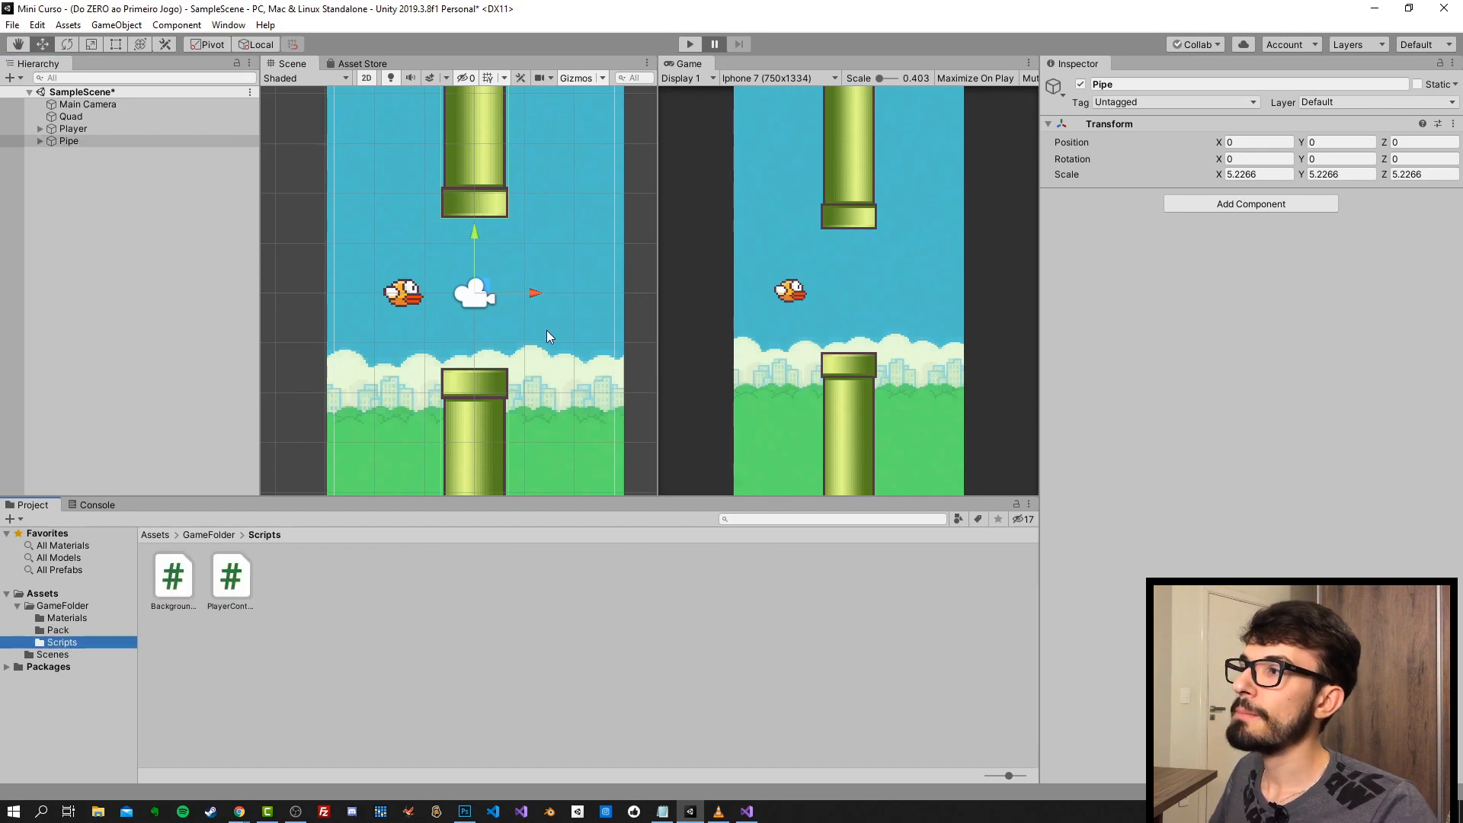
pyautogui.moveTo(537, 294)
pyautogui.mouseDown()
pyautogui.moveTo(432, 295)
pyautogui.moveTo(620, 294)
pyautogui.moveTo(476, 295)
pyautogui.moveTo(537, 294)
pyautogui.mouseUp()
pyautogui.rightClick(402, 601)
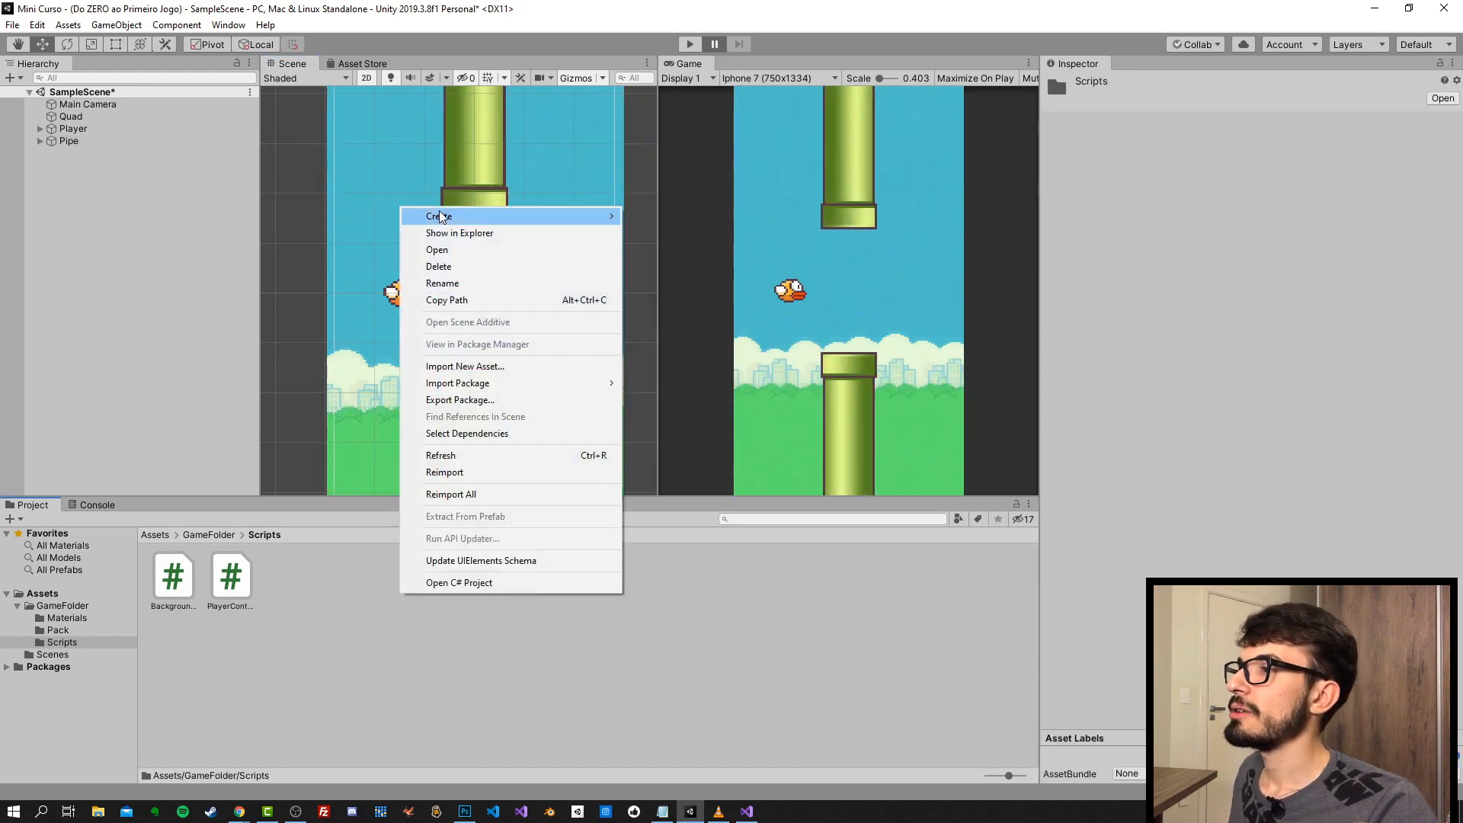
pyautogui.moveTo(442, 217)
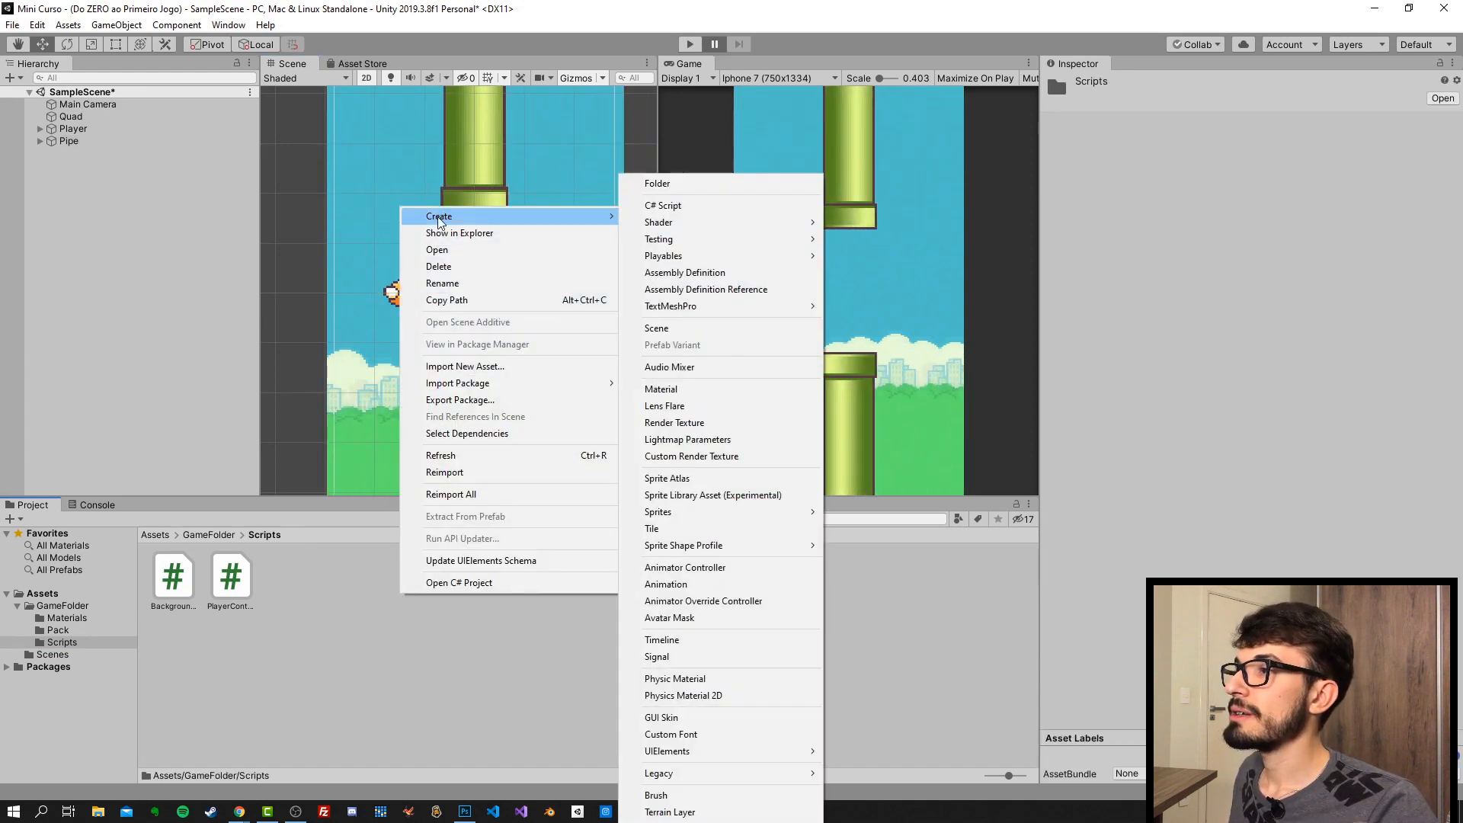
pyautogui.click(669, 205)
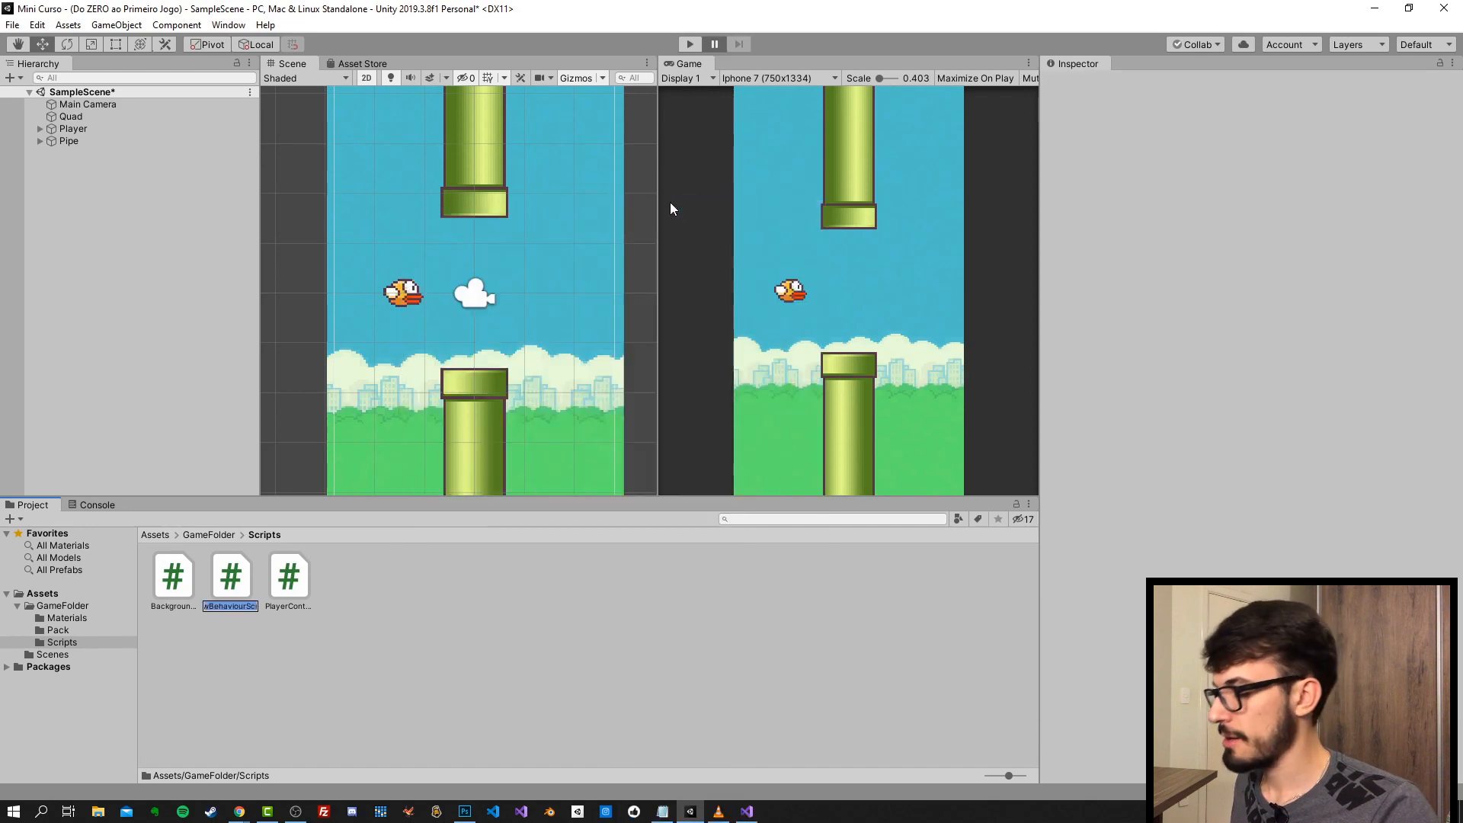
pyautogui.write('PipeController')
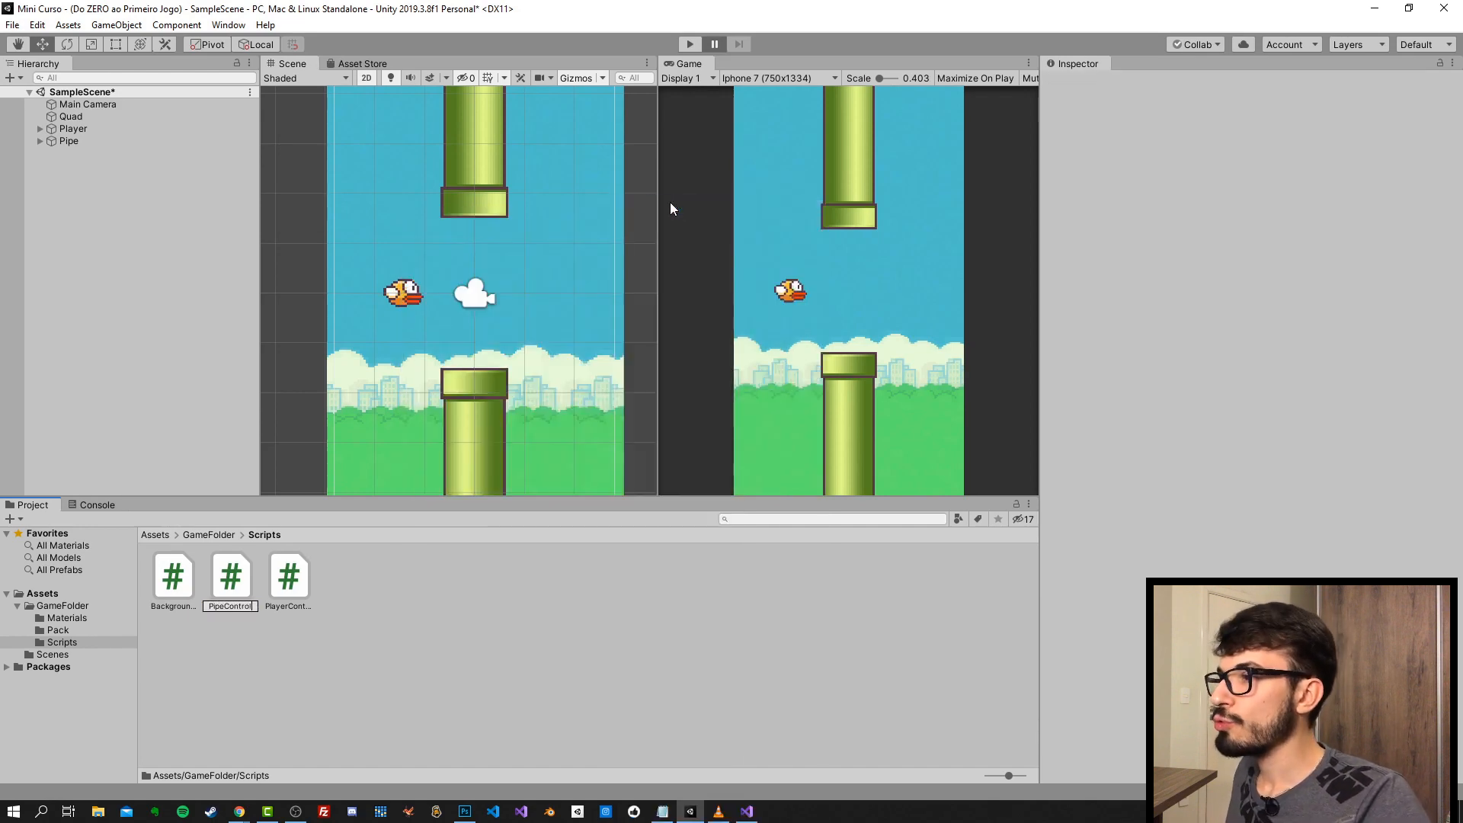
pyautogui.press('Return')
# - Open the PipeController script in Visual Studio and place the text cursor in the empty body of Update()
pyautogui.doubleClick(230, 577)
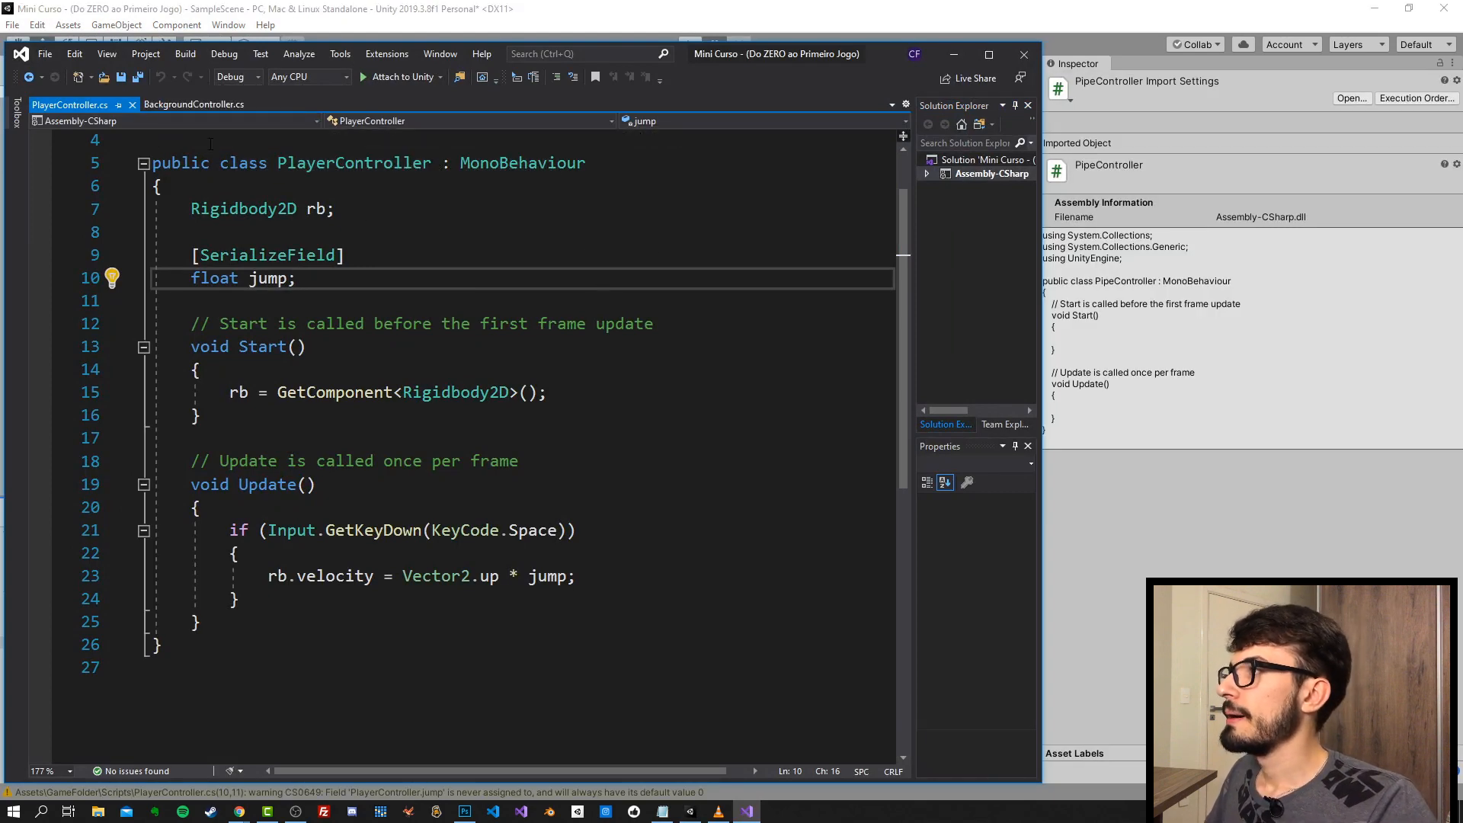
pyautogui.hotkey('alt', 'Tab')
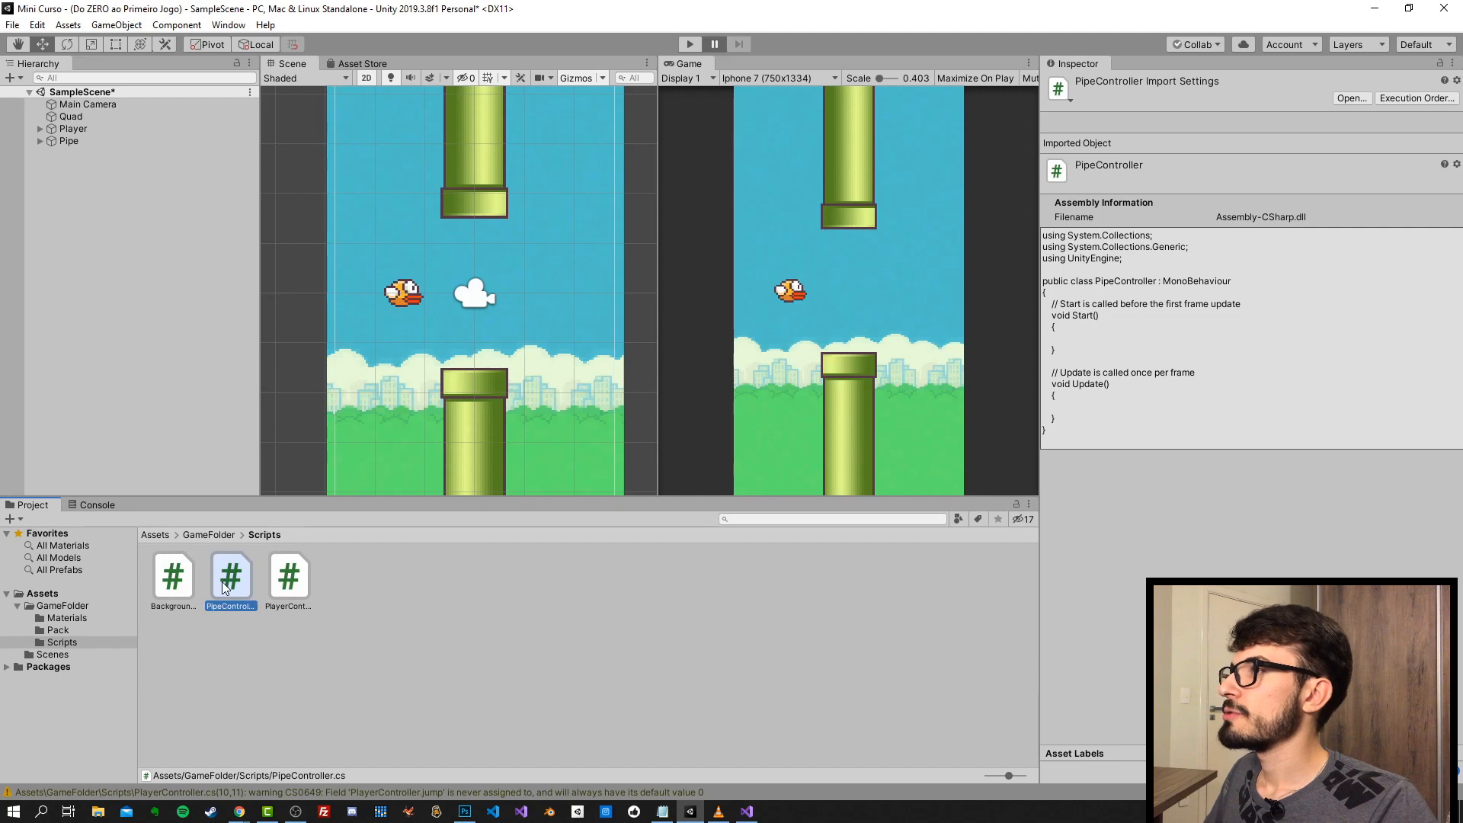
pyautogui.doubleClick(223, 598)
pyautogui.hotkey('alt', 'Tab')
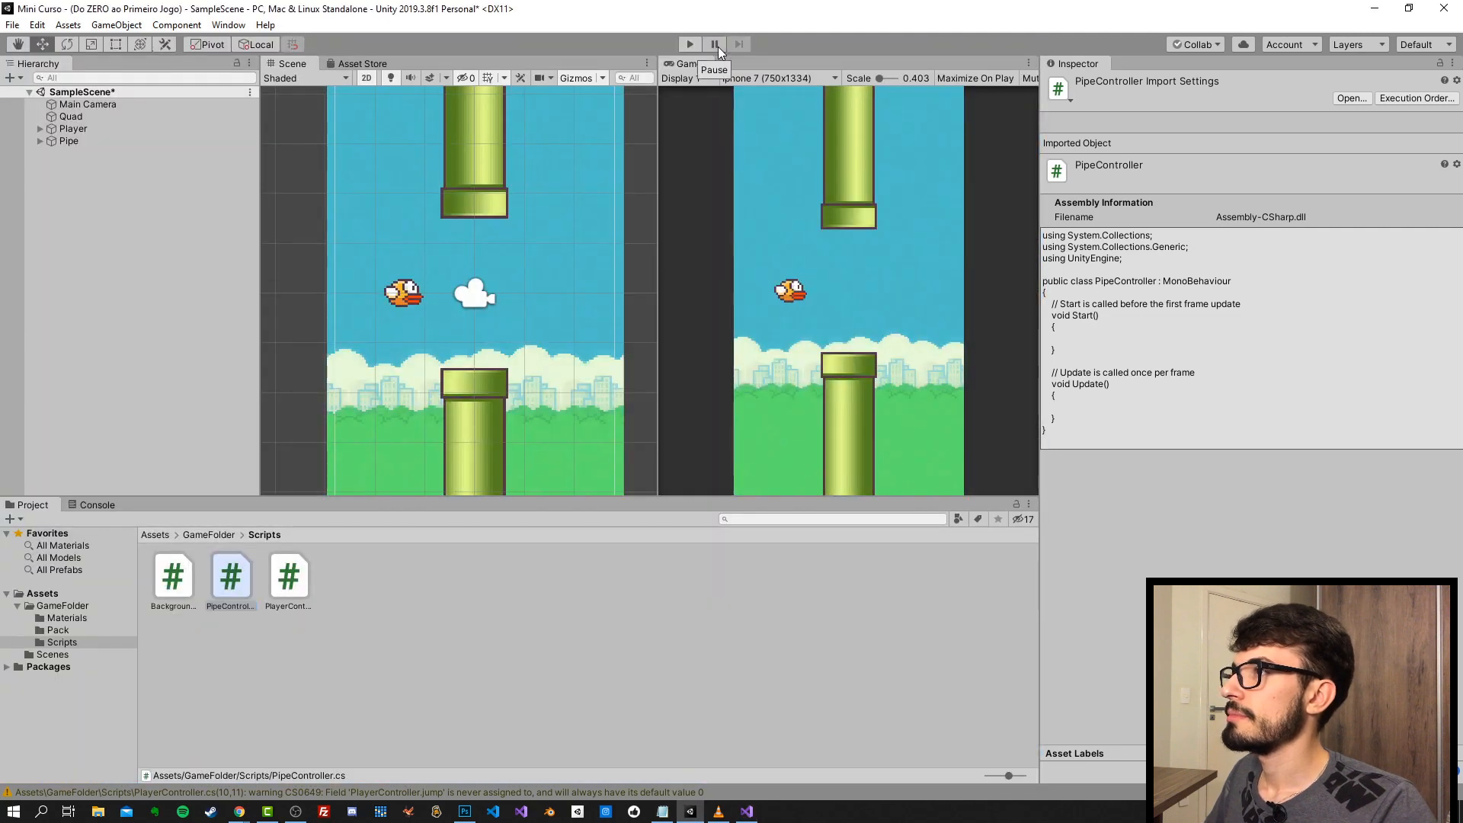
pyautogui.click(747, 811)
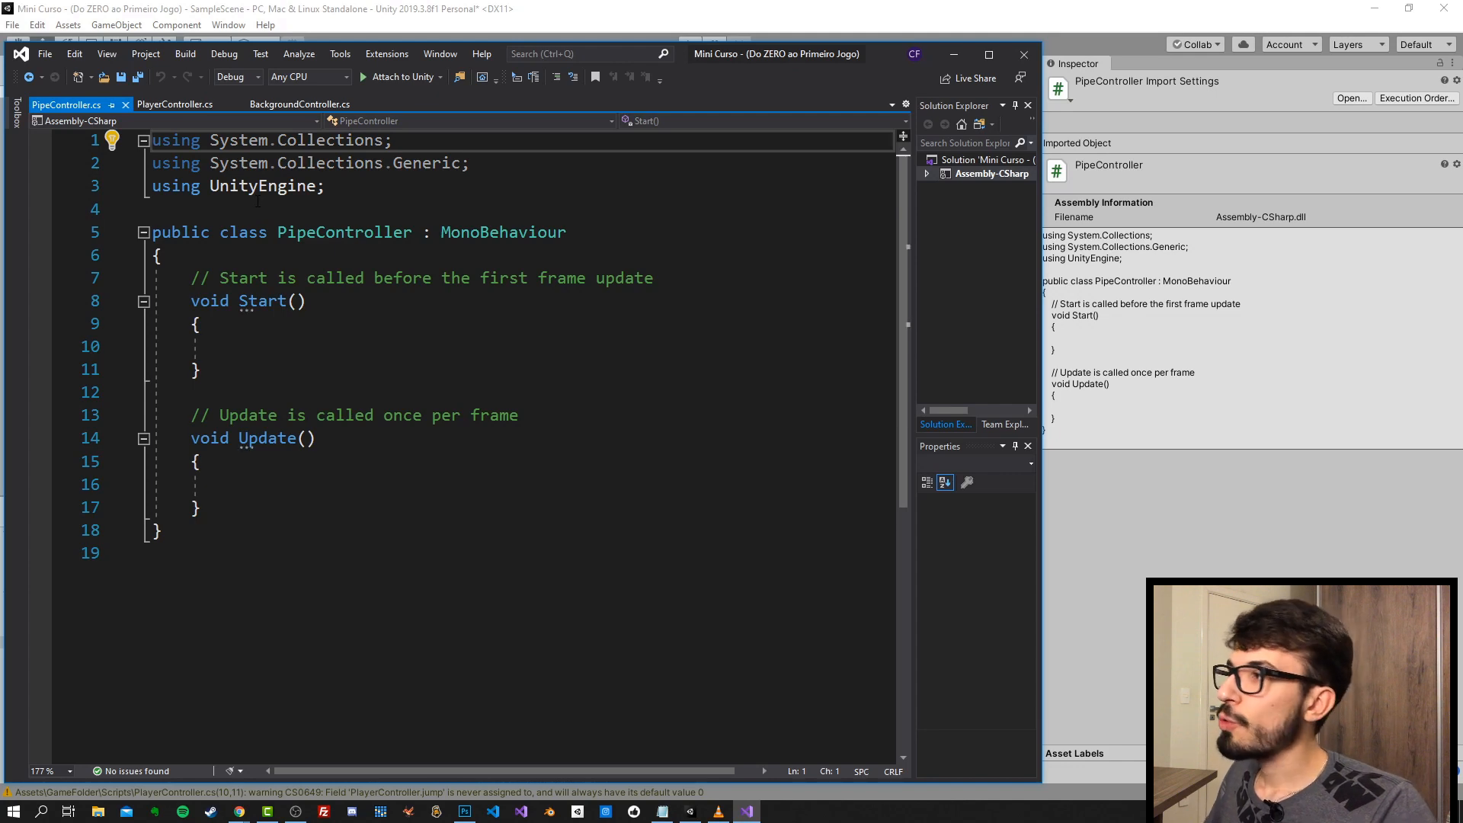
pyautogui.click(185, 103)
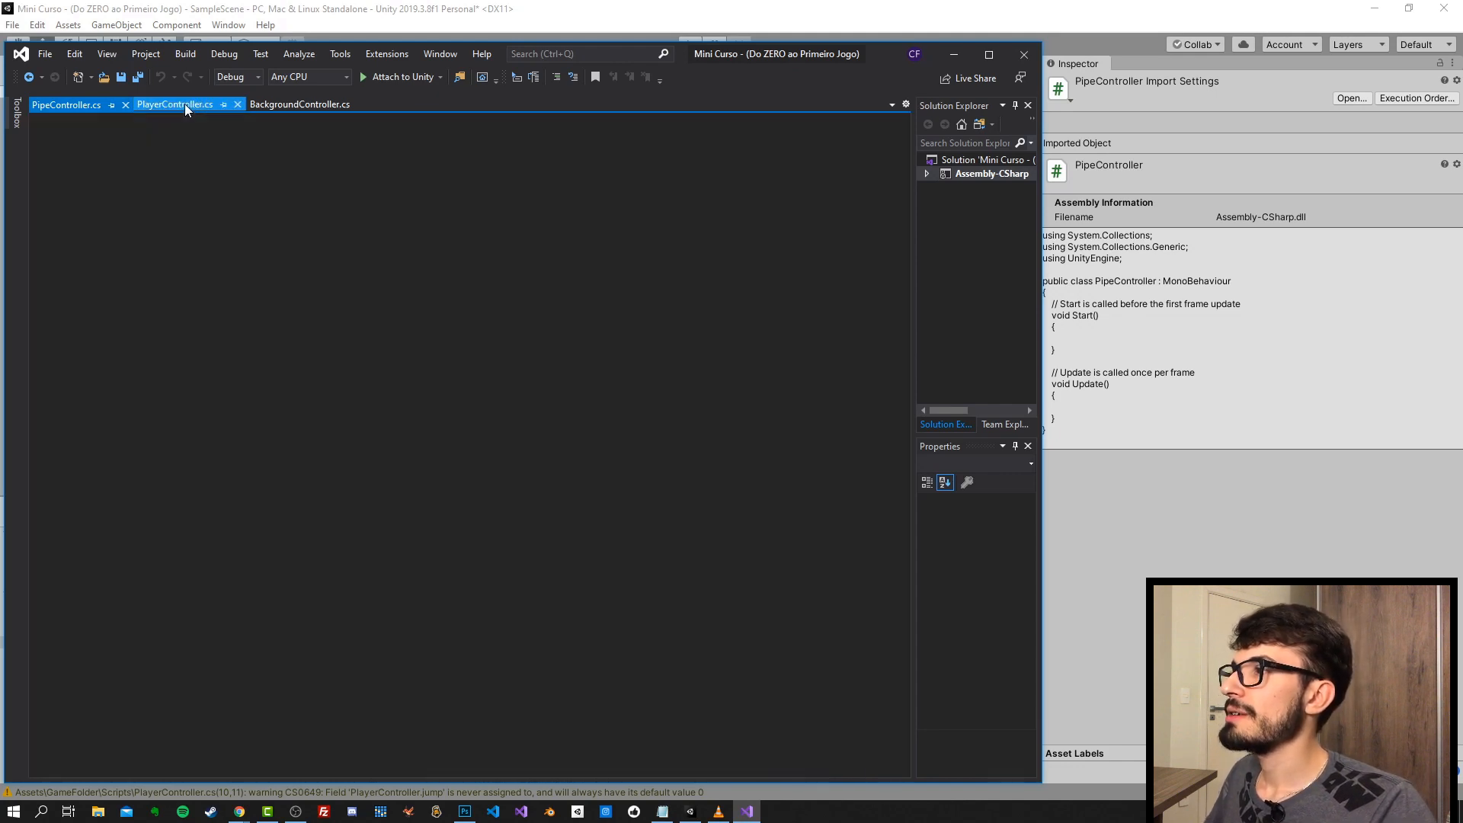
pyautogui.click(285, 105)
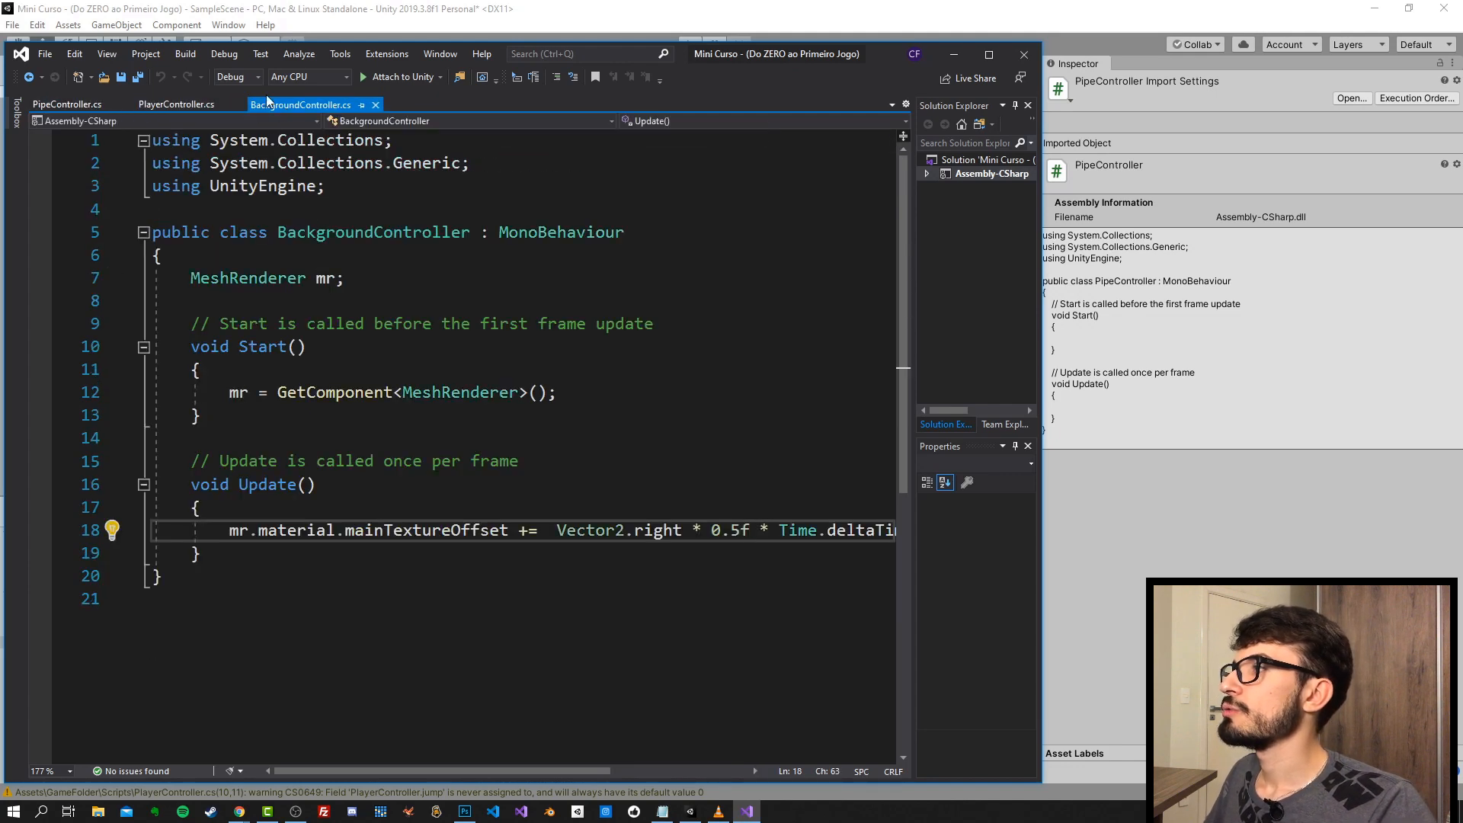
pyautogui.click(69, 104)
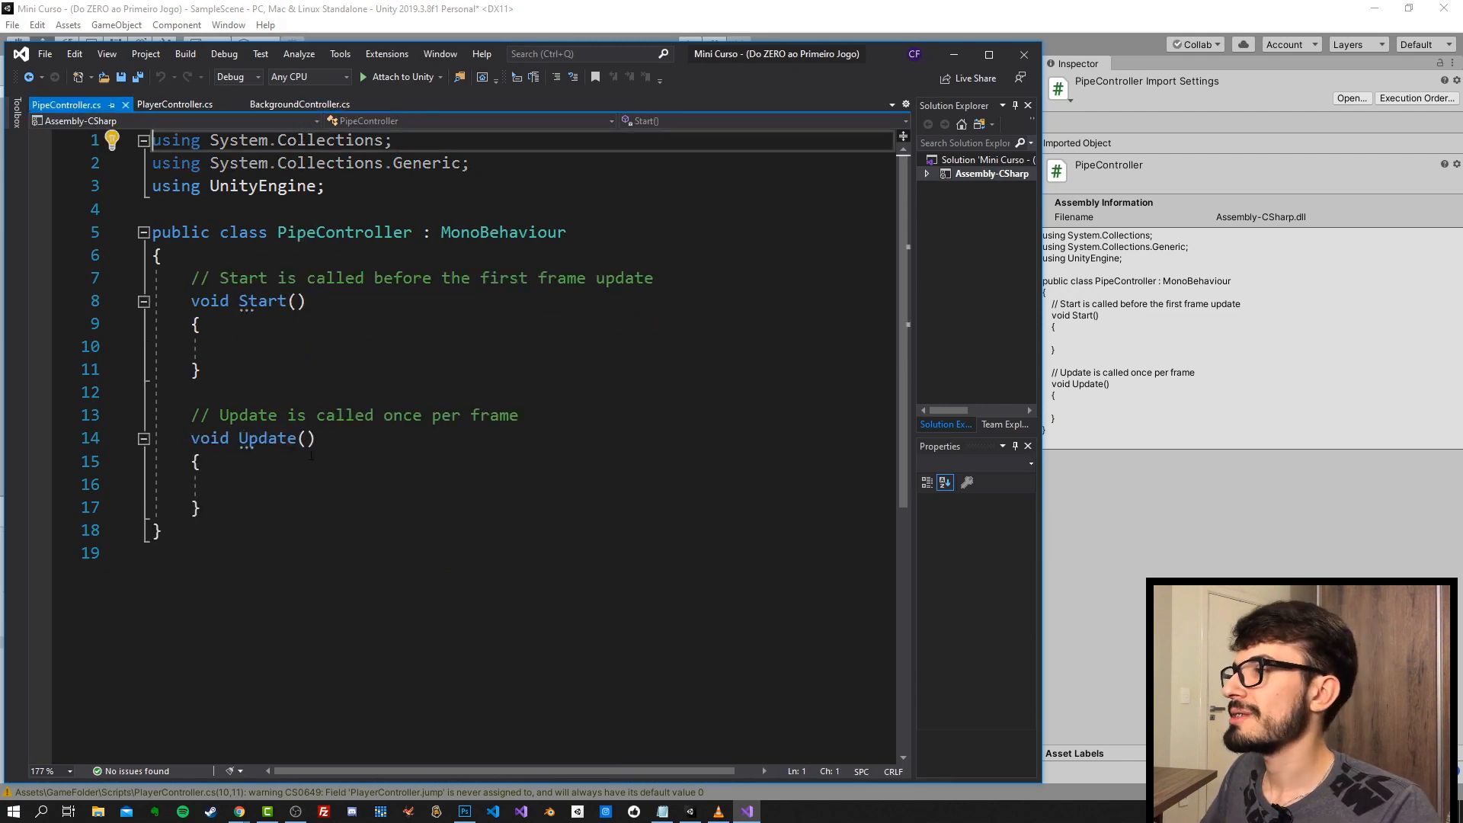
pyautogui.click(298, 480)
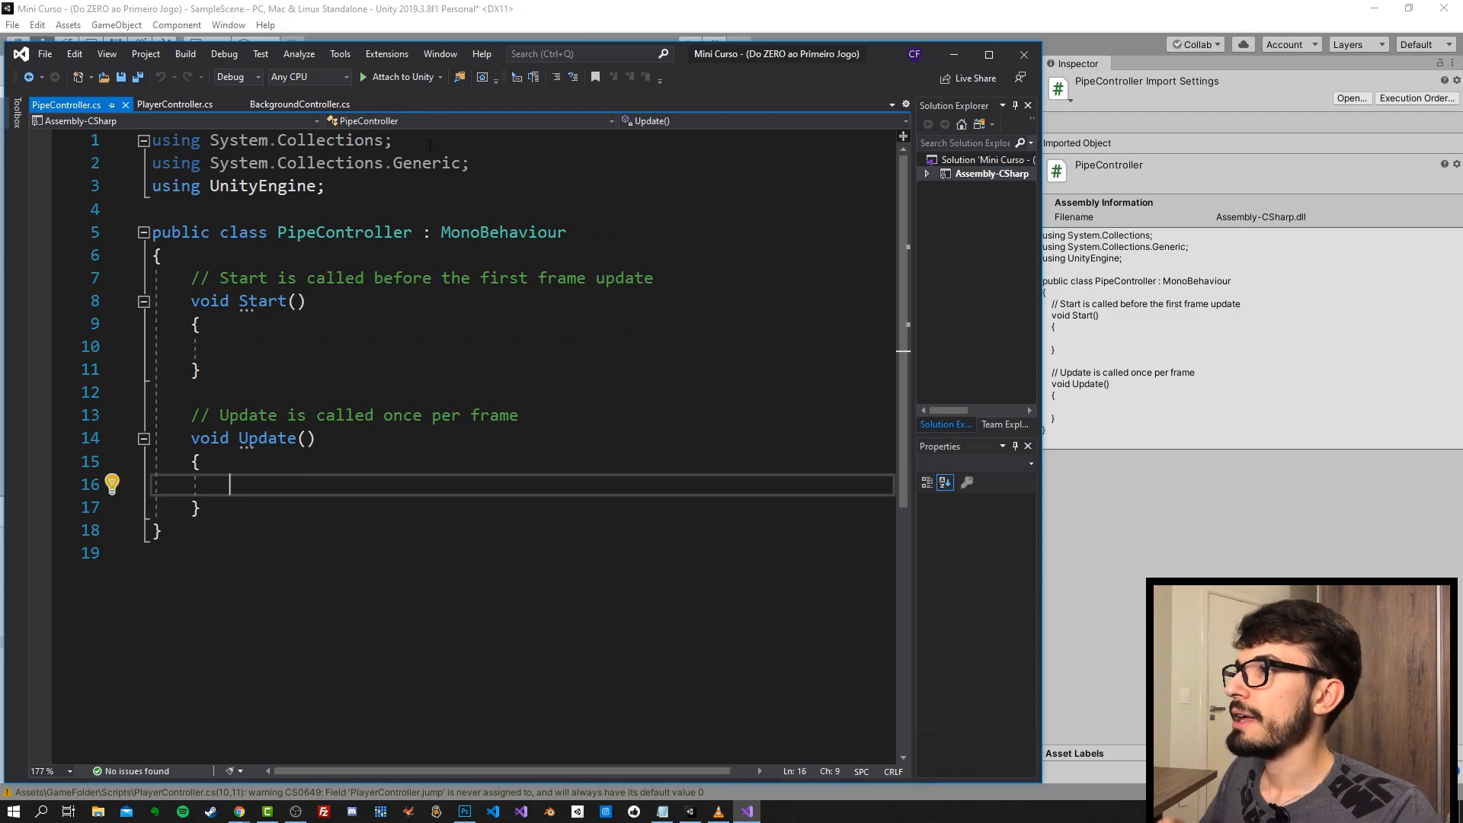
# - Switch to Unity, try moving the Pipe object along X to -2.09, and undo the move
pyautogui.hotkey('alt', 'Tab')
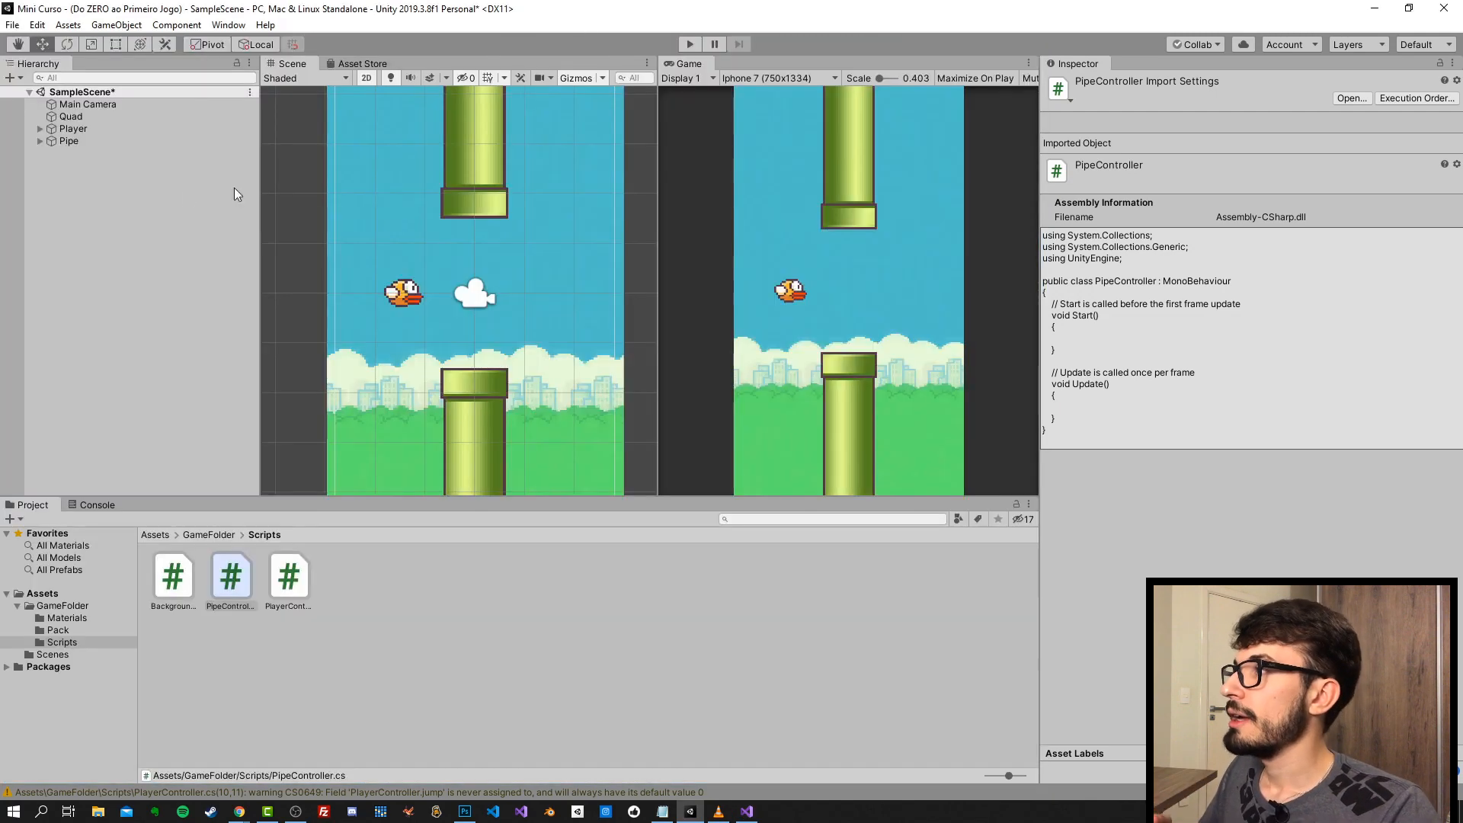
pyautogui.click(67, 141)
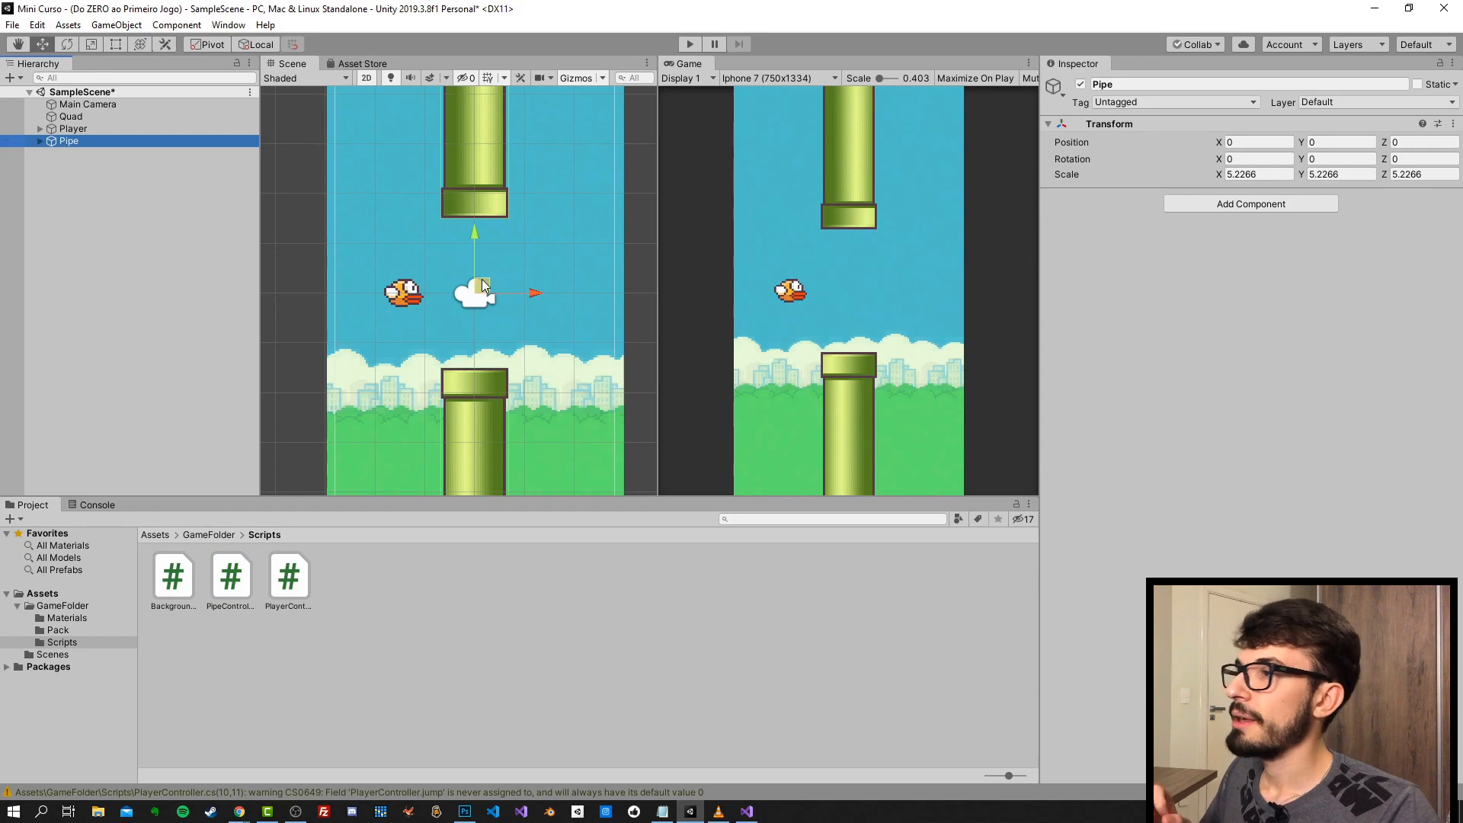
pyautogui.moveTo(484, 282); pyautogui.dragTo(467, 234)
pyautogui.hotkey('ctrl', 'z')
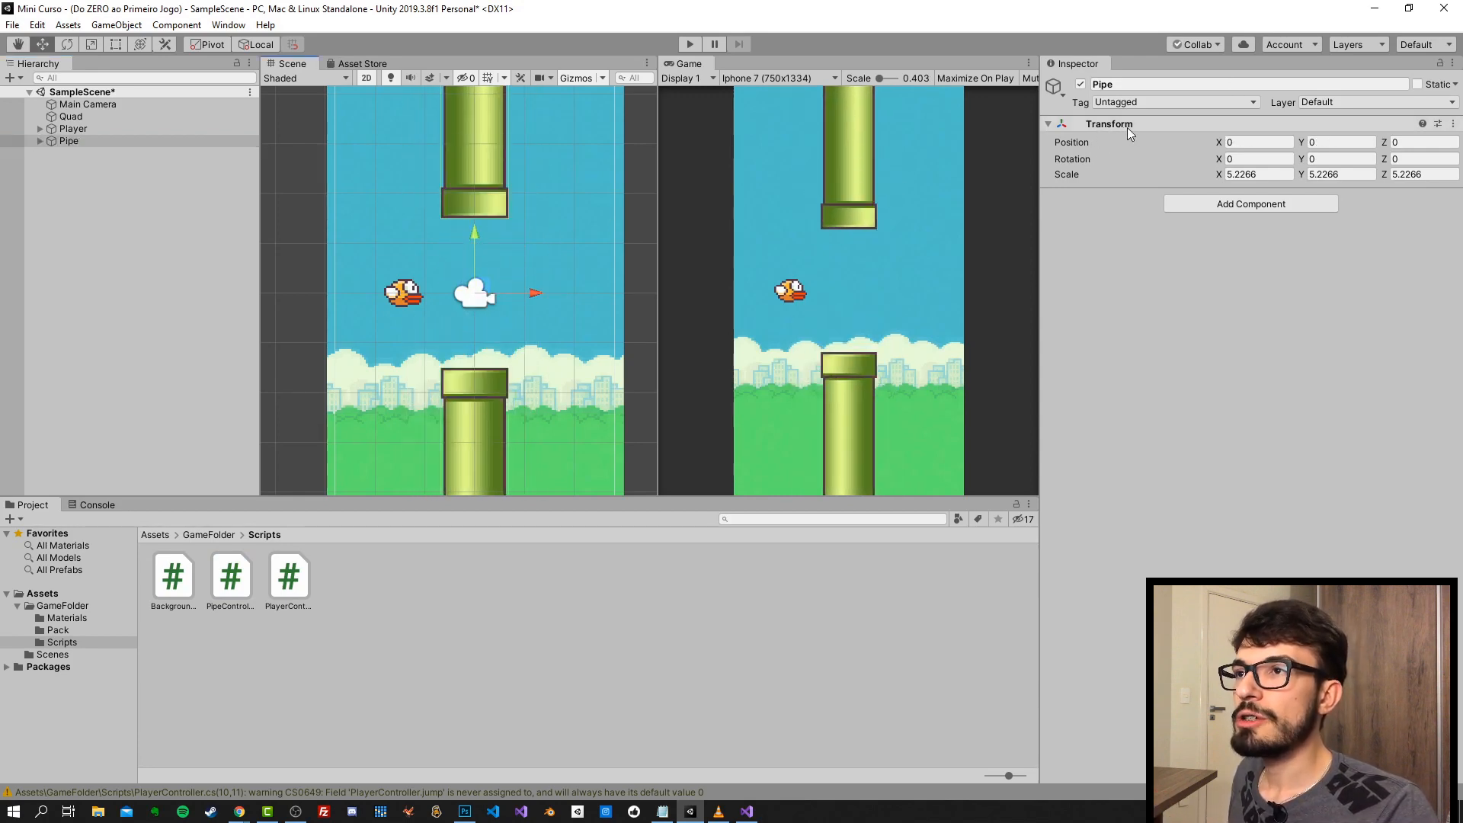
pyautogui.click(1228, 143)
pyautogui.write('0.15')
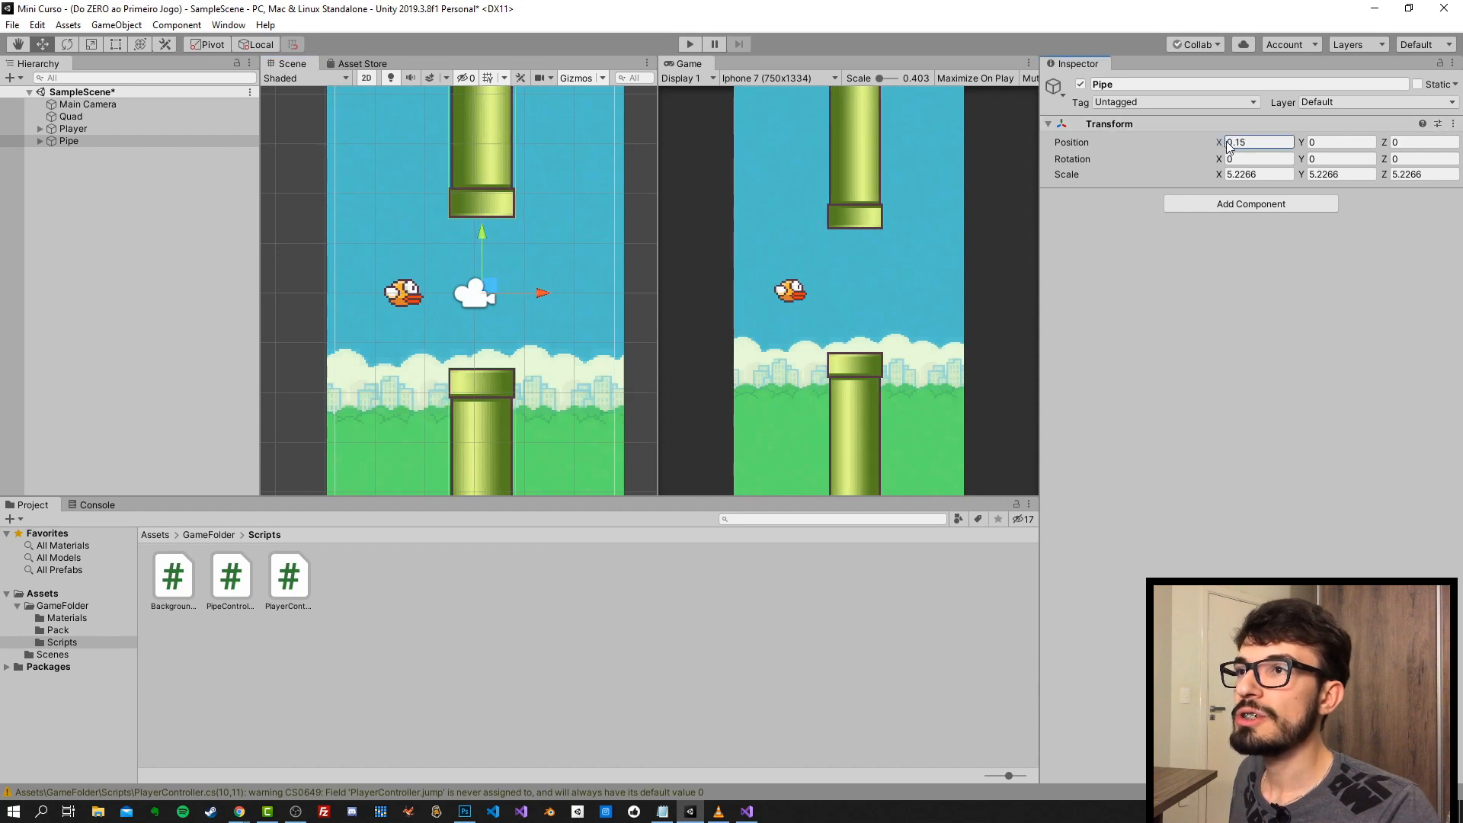
pyautogui.moveTo(1227, 143); pyautogui.dragTo(1135, 171)
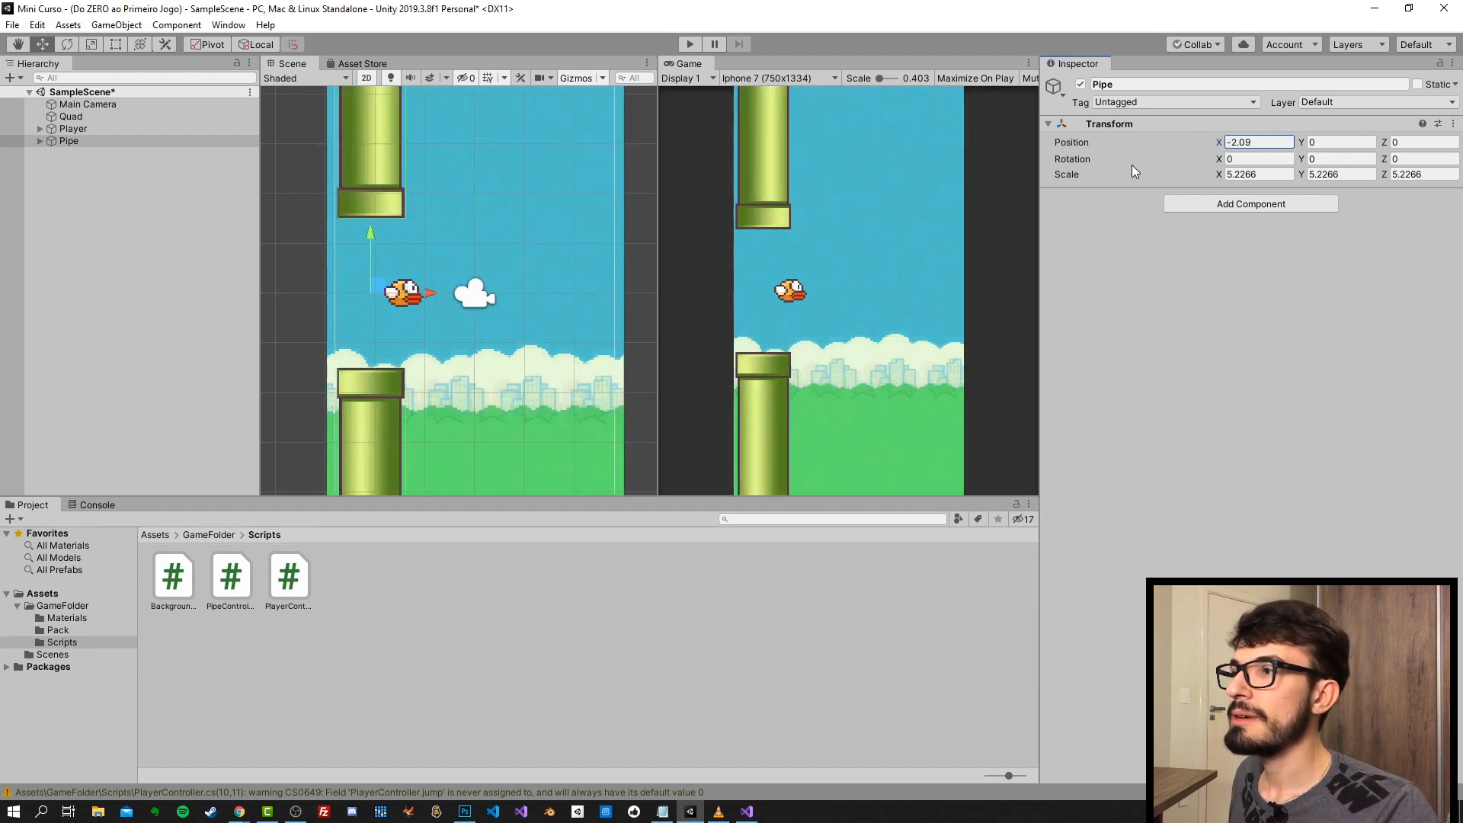
pyautogui.hotkey('ctrl', 'z')
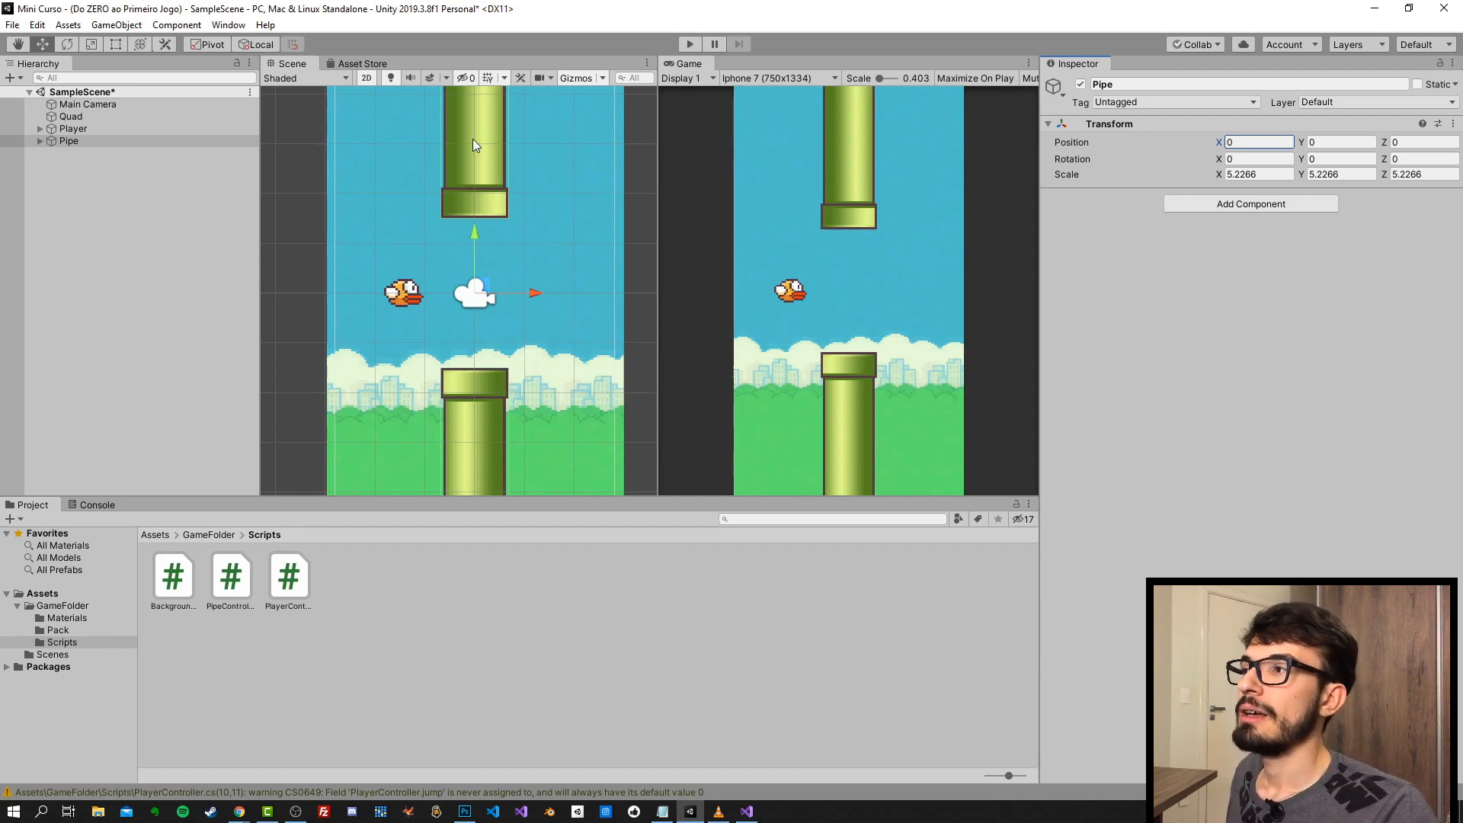
pyautogui.scroll(-5, 465, 183)
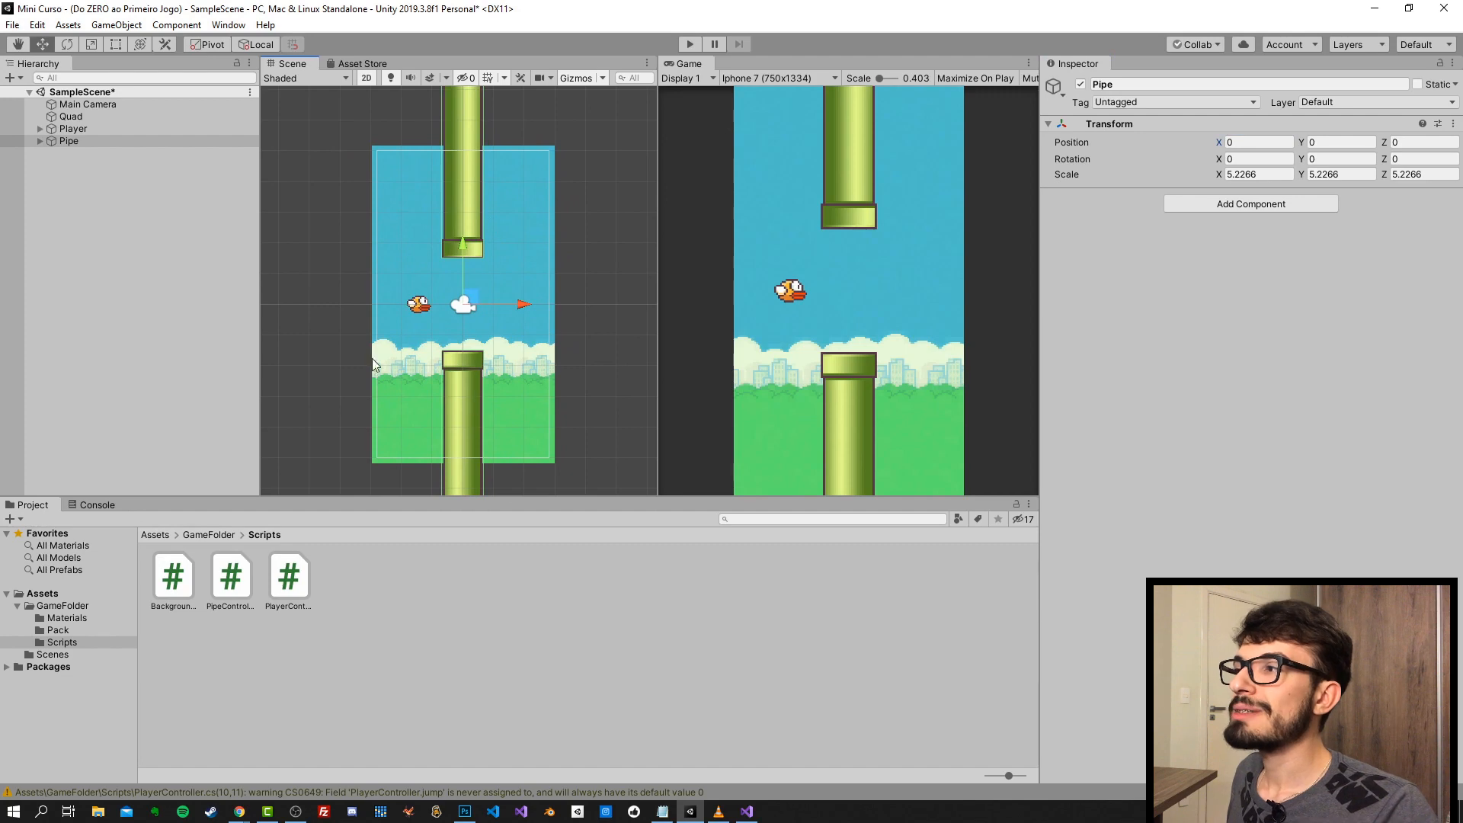
pyautogui.scroll(1, 568, 340)
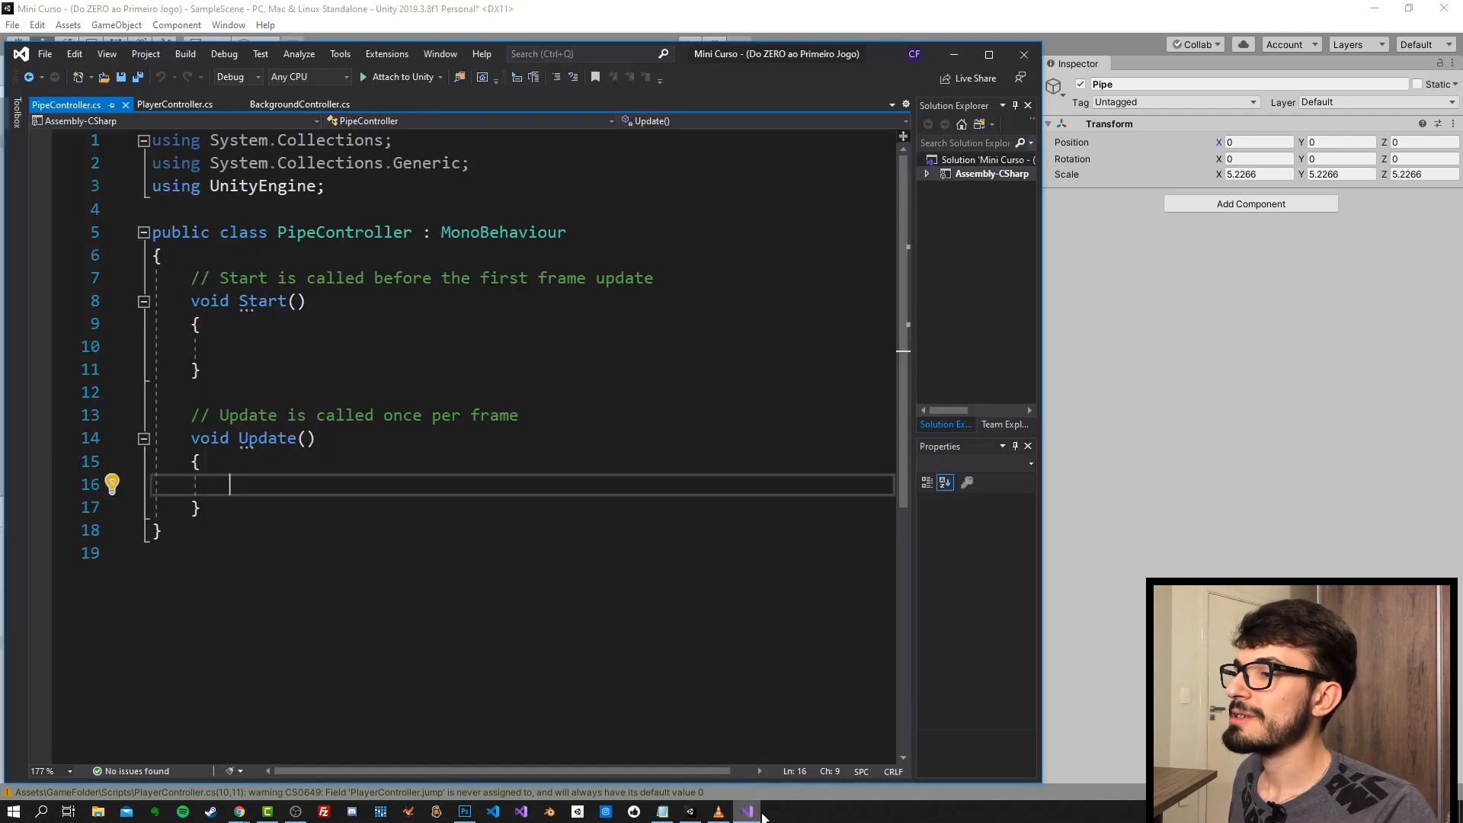
# - Switch to Visual Studio and begin the statement "transform.position += Vector3.right" inside Update() of PipeController
pyautogui.click(747, 810)
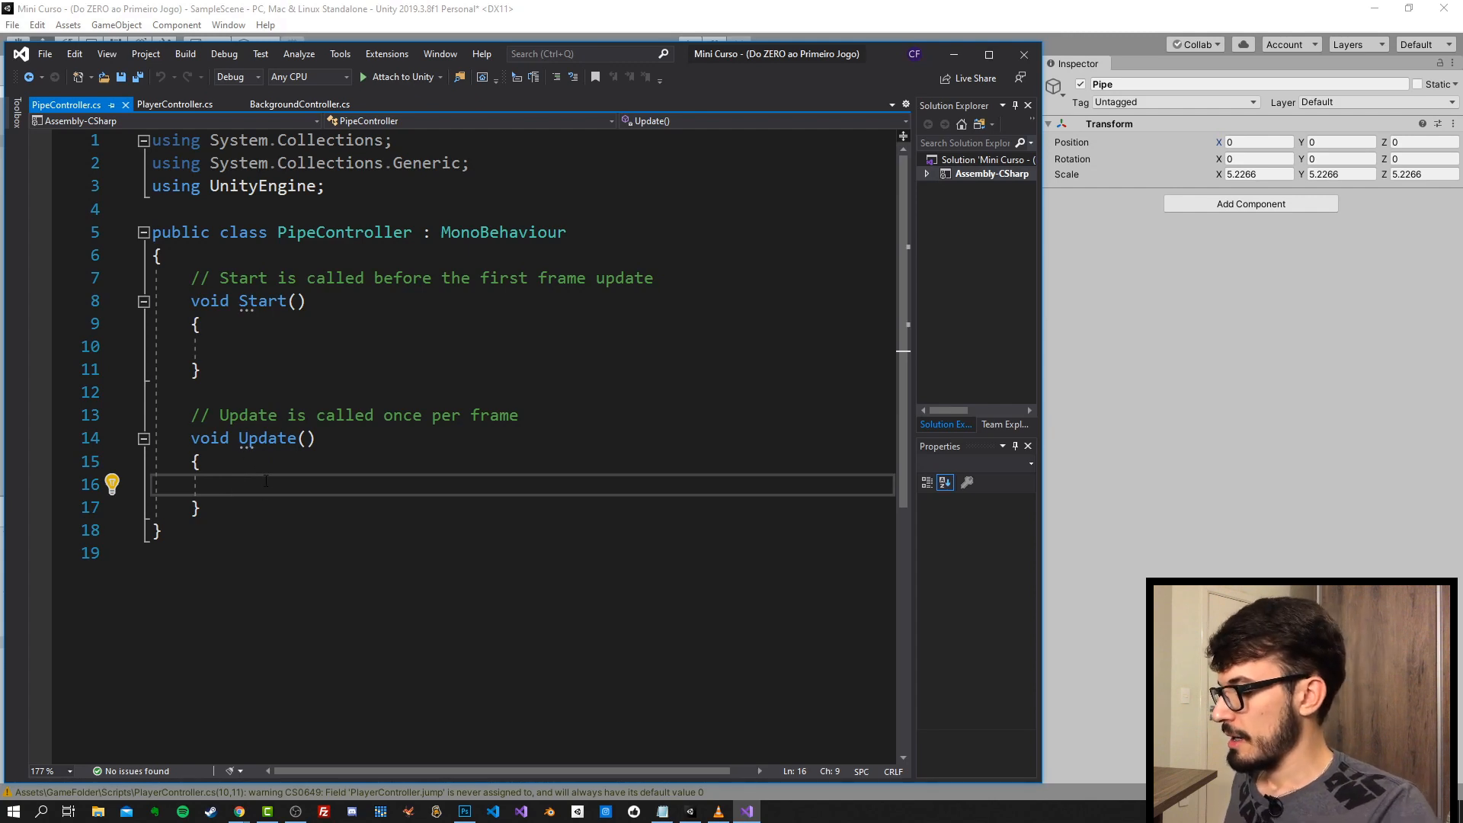
pyautogui.write('transform')
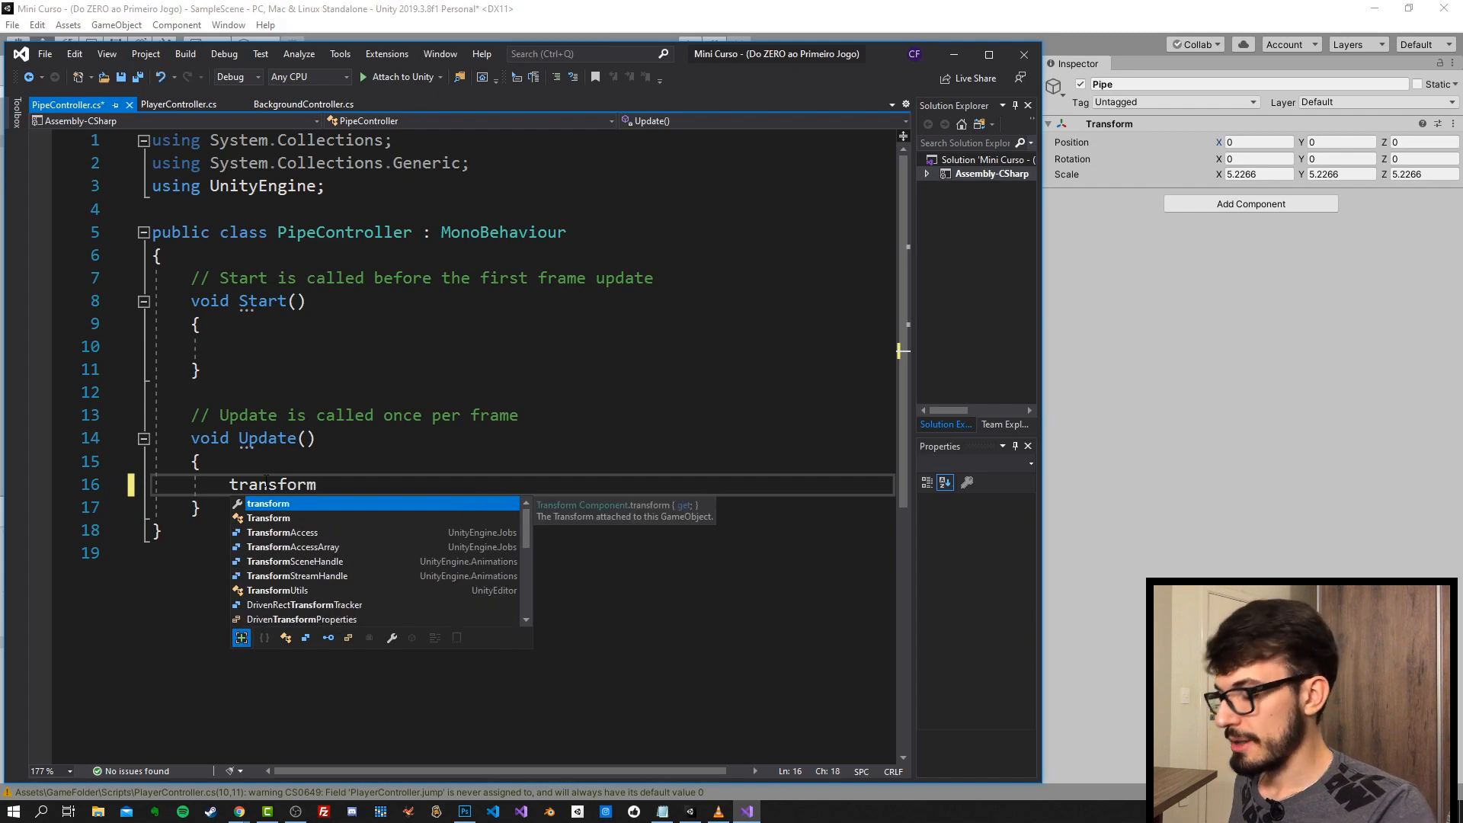
pyautogui.write('.position')
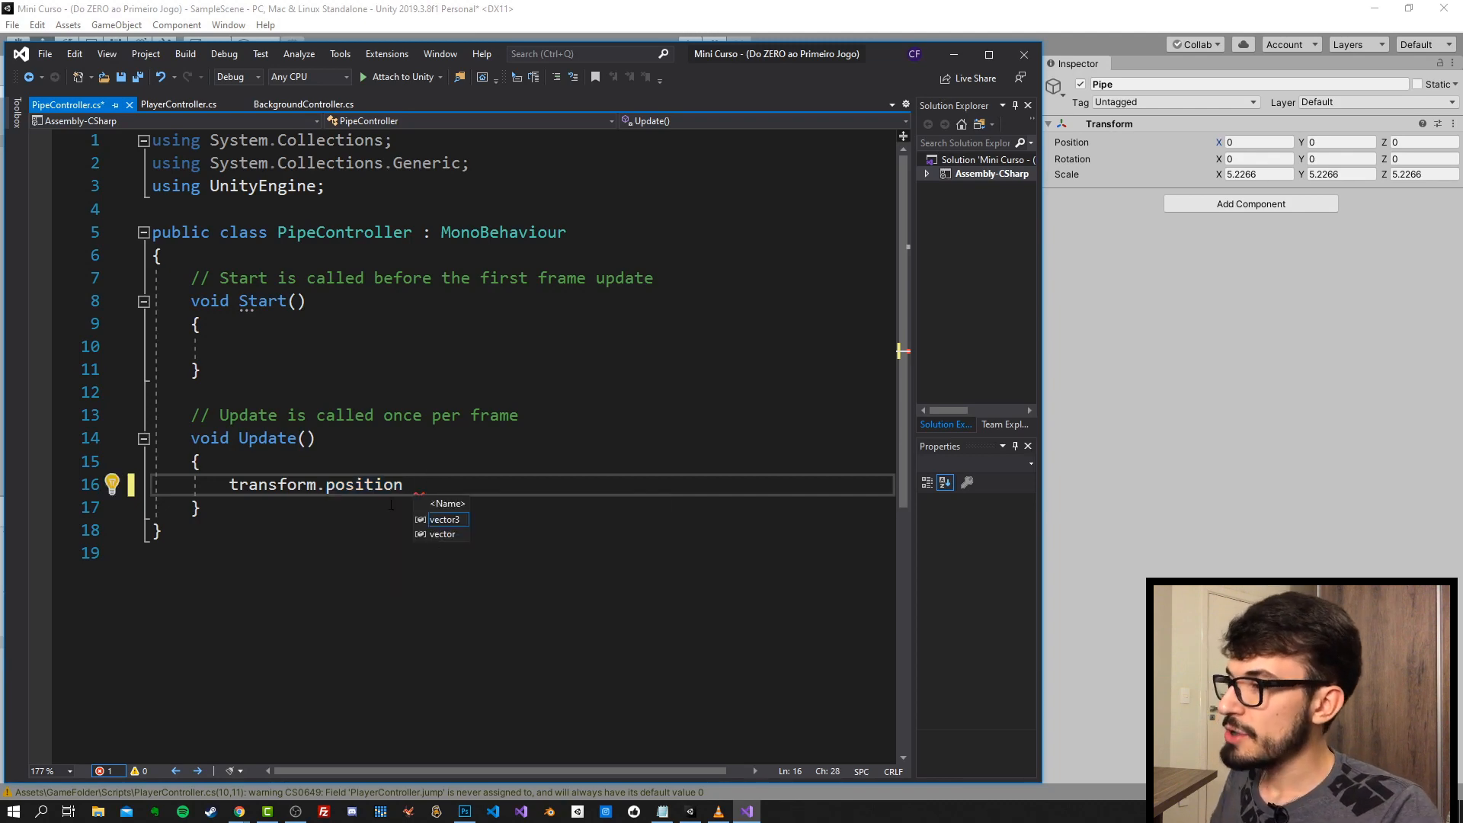
pyautogui.write('+')
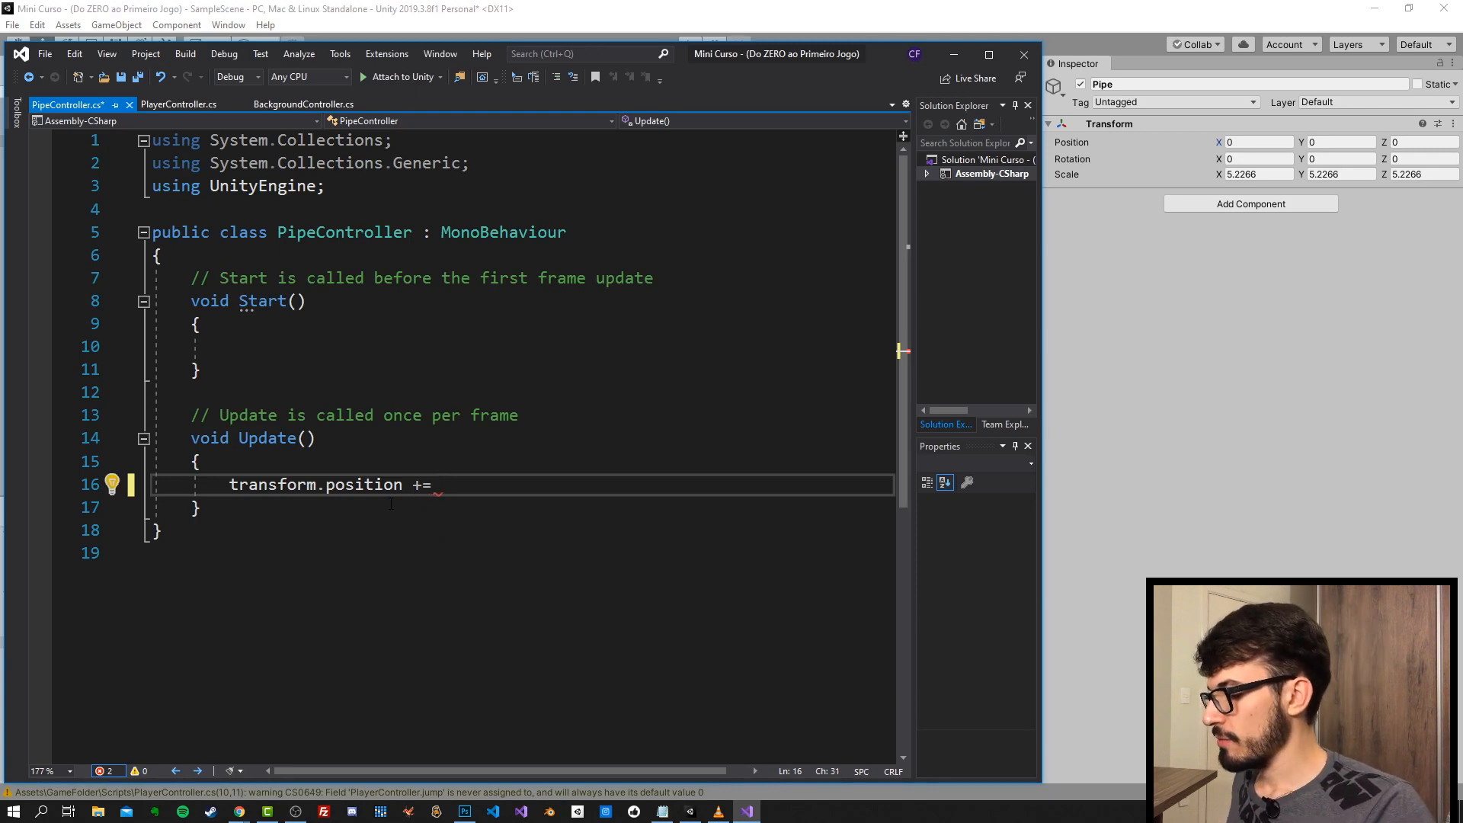
pyautogui.write('= Vector')
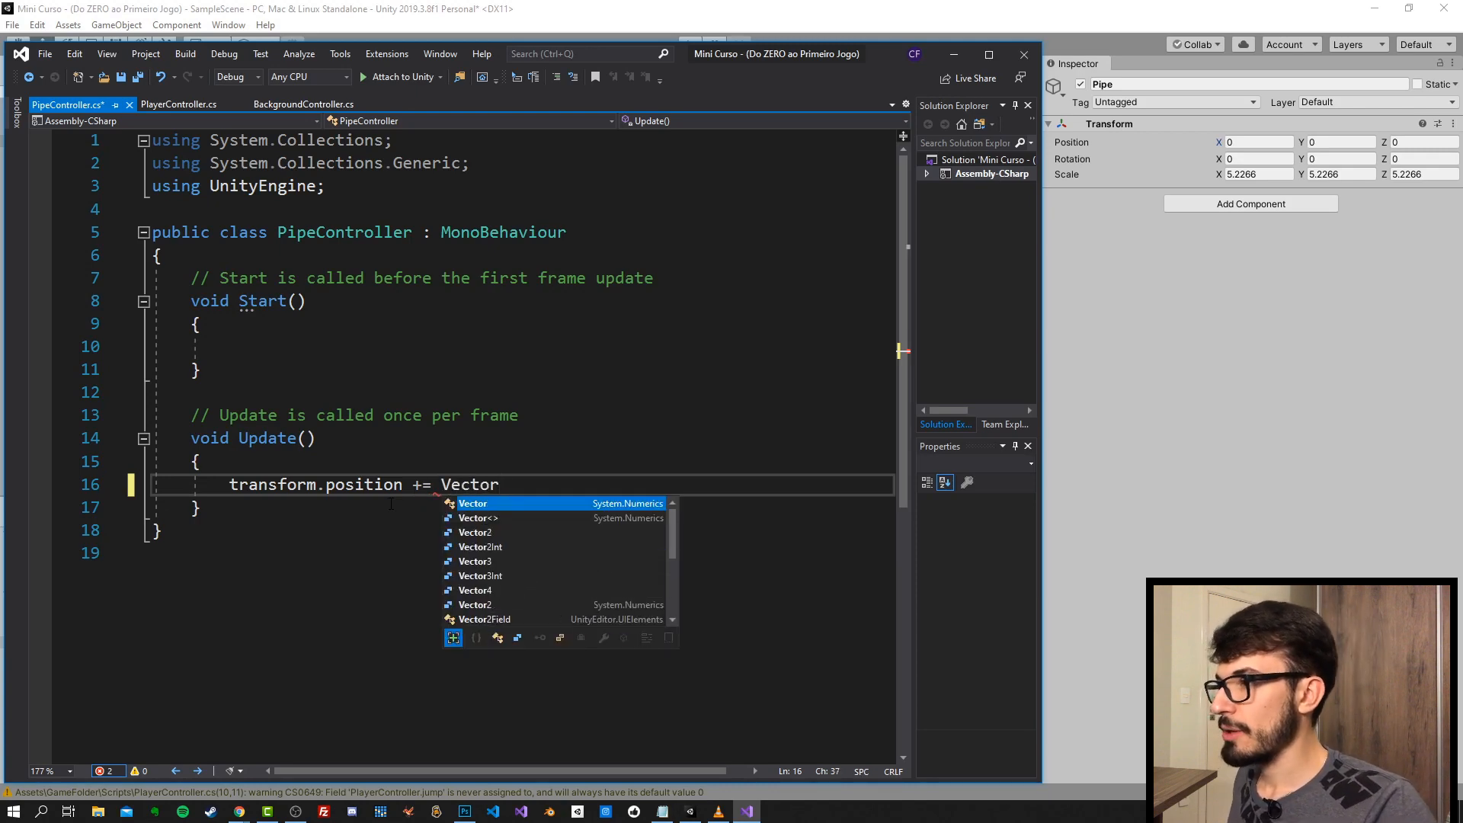
pyautogui.press('Down')
pyautogui.press('Down')
pyautogui.write('3.')
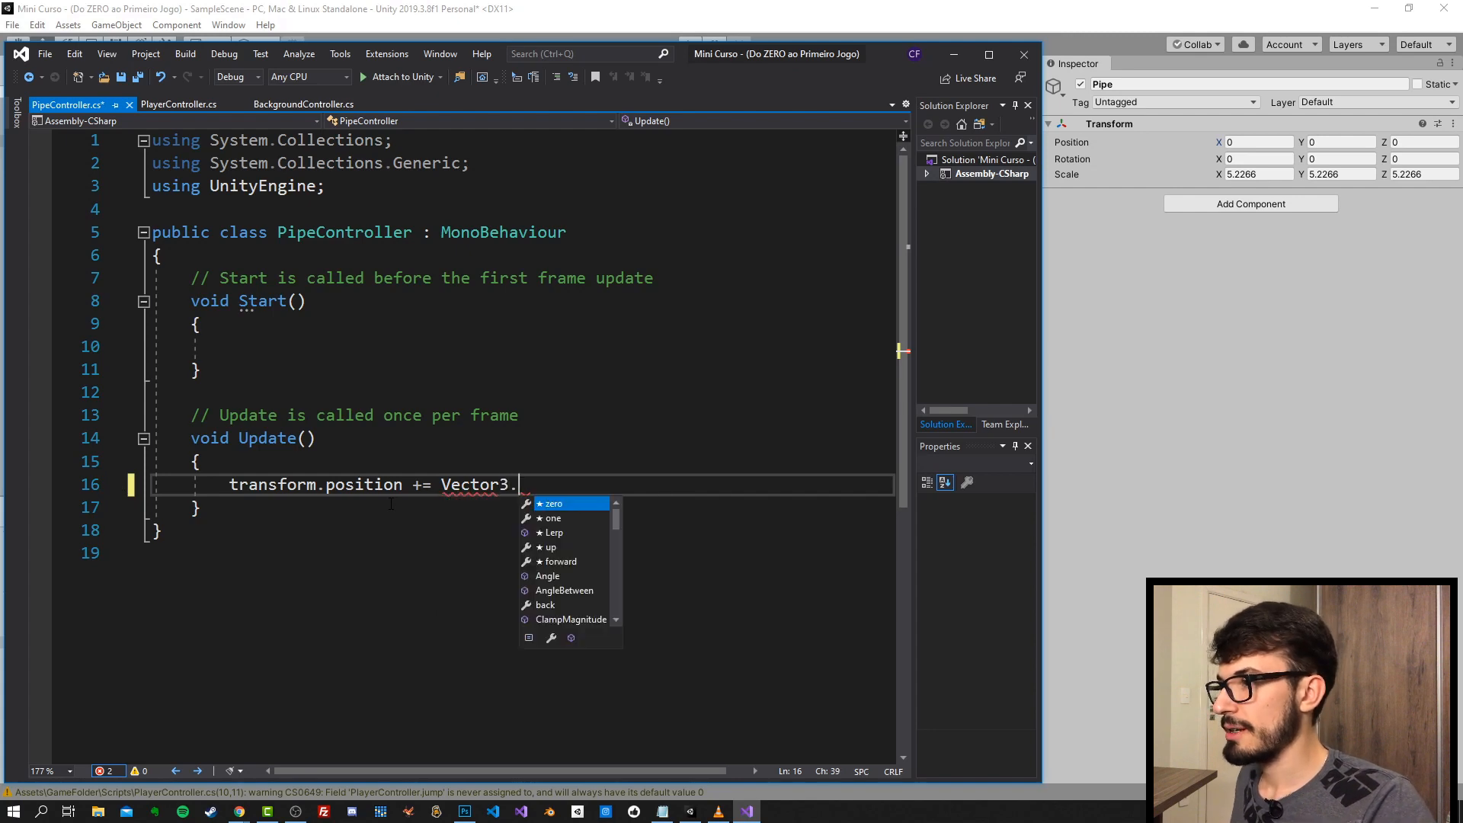
pyautogui.write('ri')
pyautogui.press('Tab')
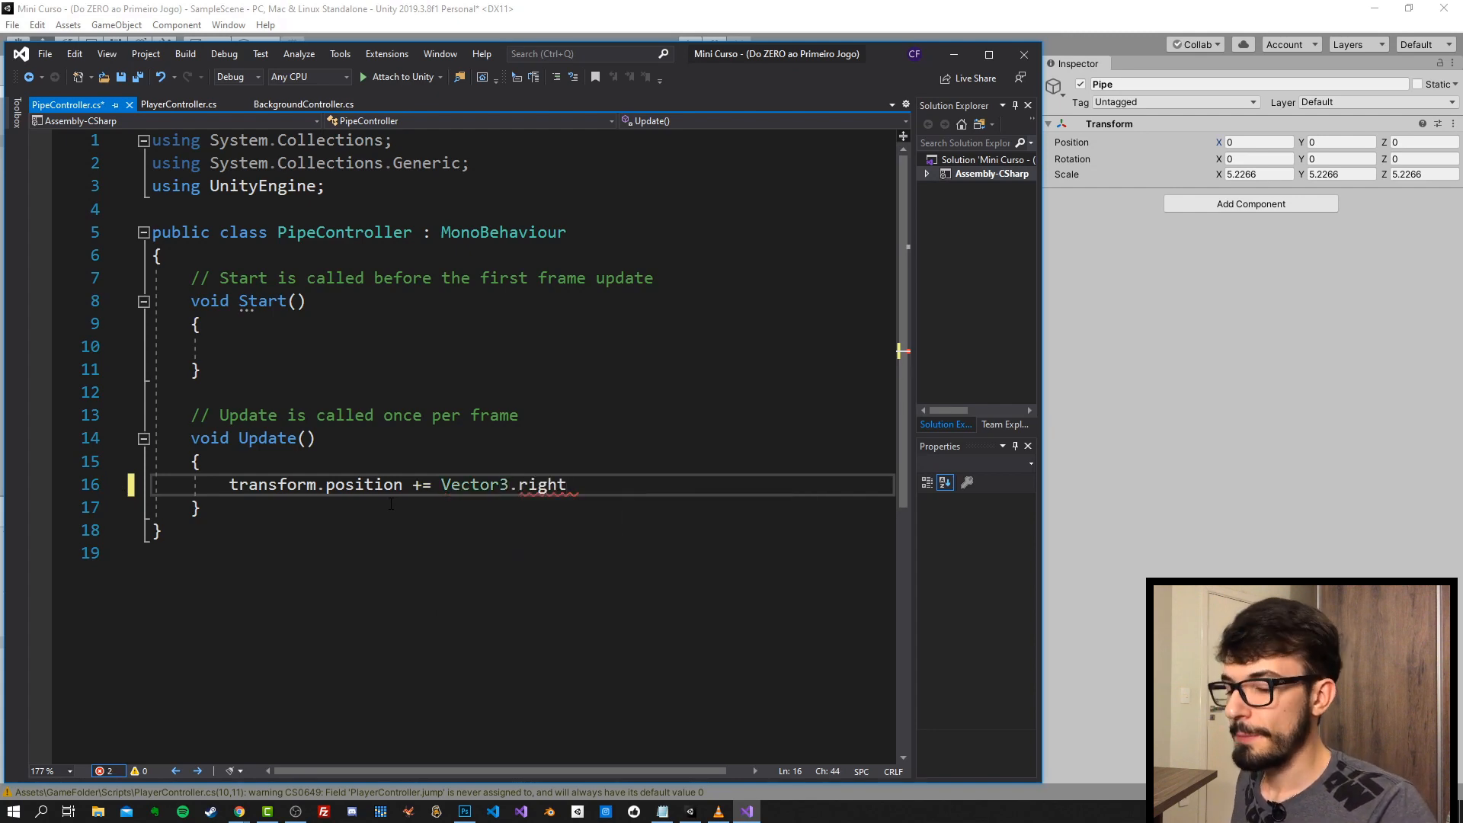
# - Complete the Update() statement with "* -1 * Time.deltaTime;" and save the PipeController script
pyautogui.write('*')
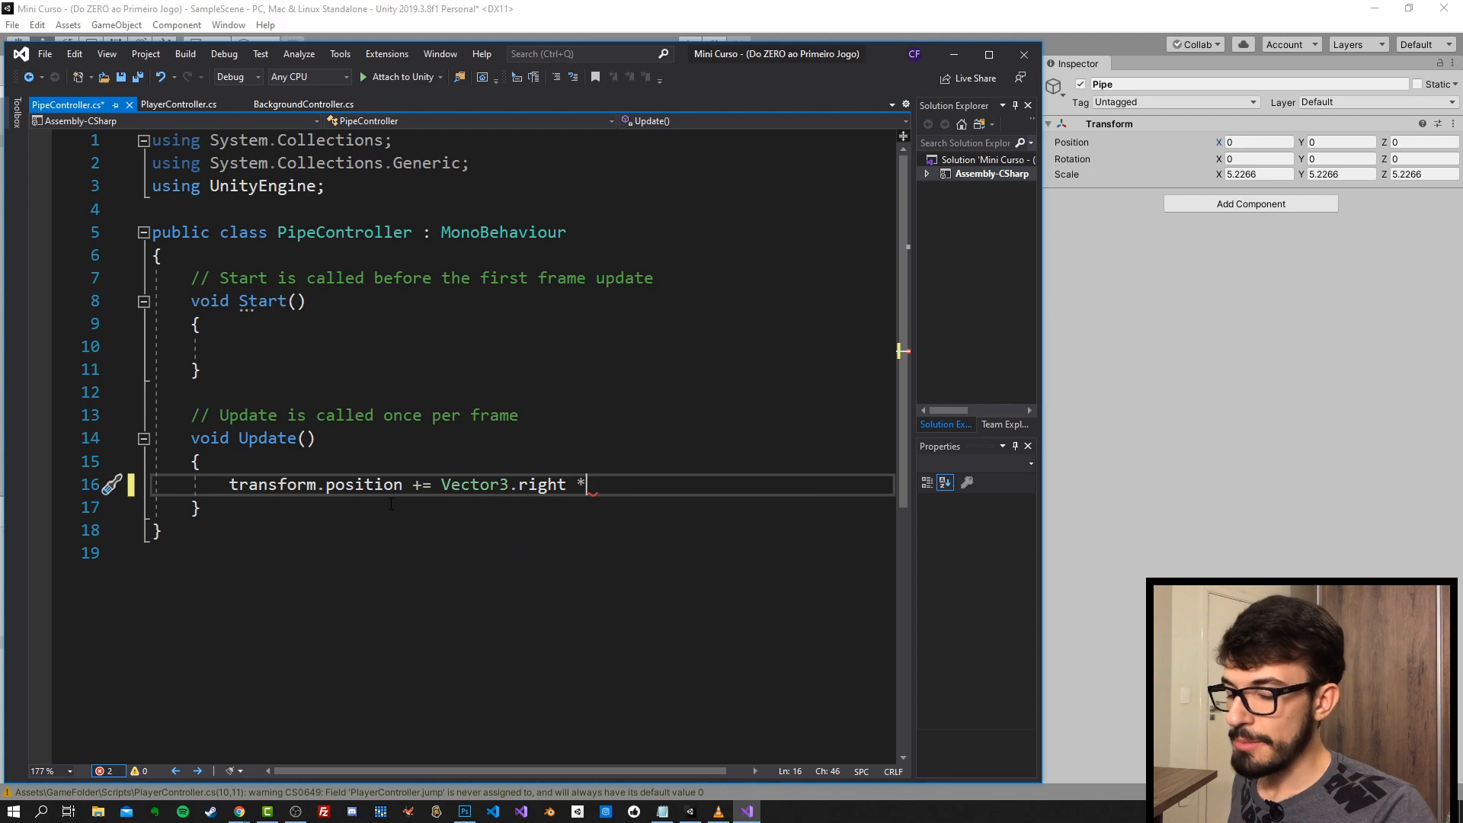
pyautogui.write(' -')
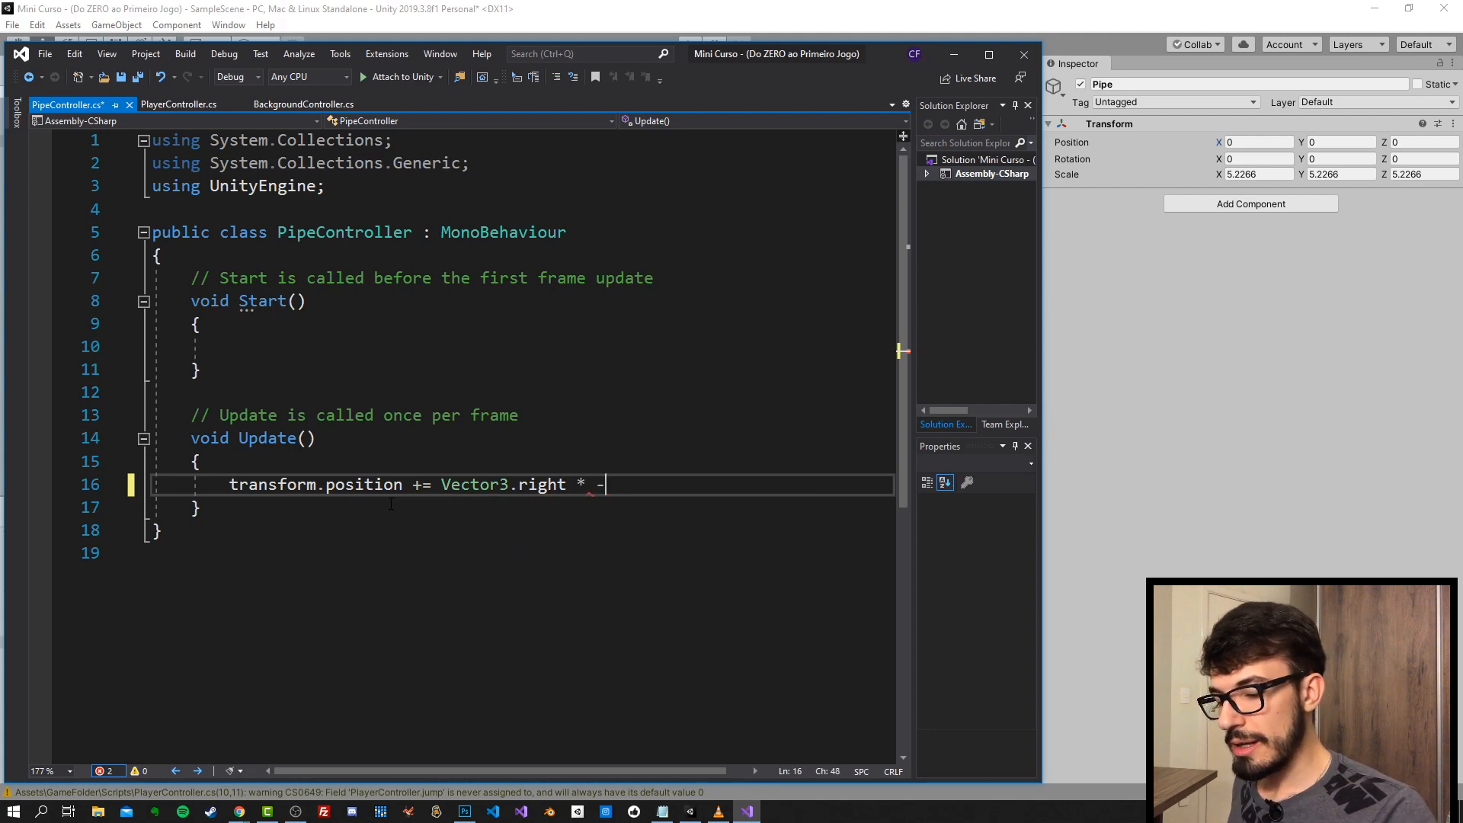
pyautogui.write('1 * T')
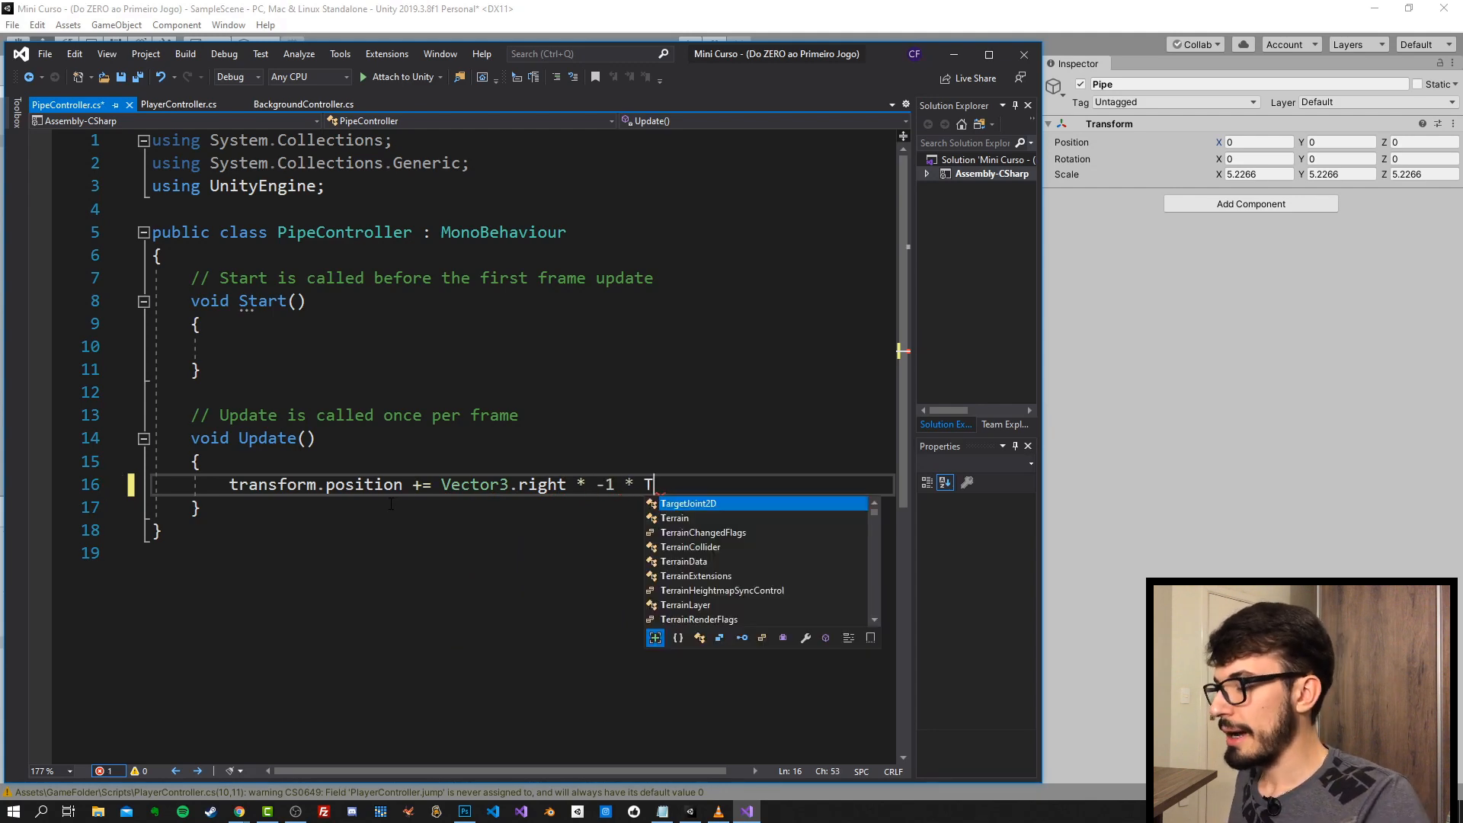
pyautogui.write('ime.deltaTime;')
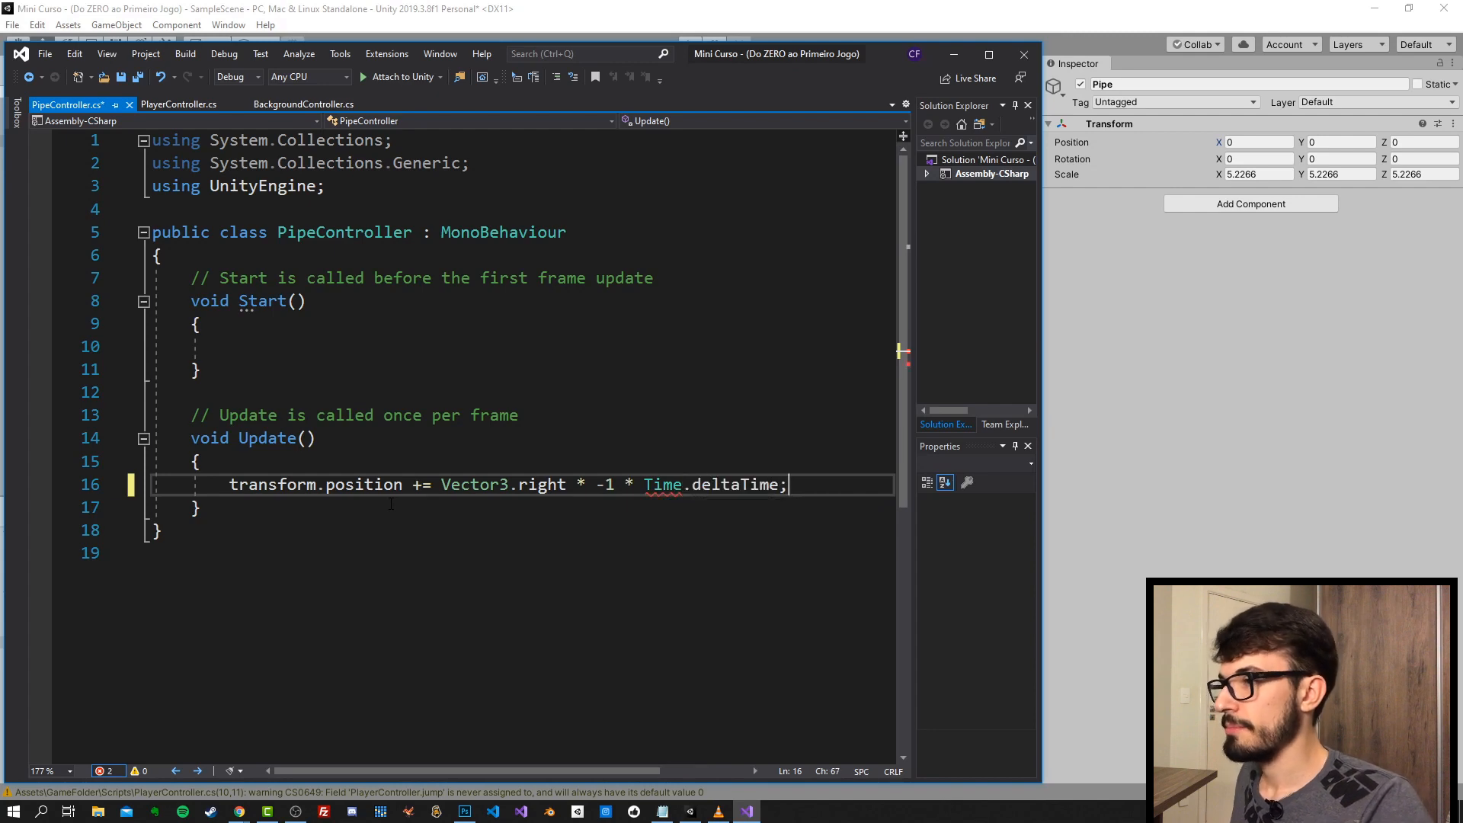
pyautogui.hotkey('ctrl', 's')
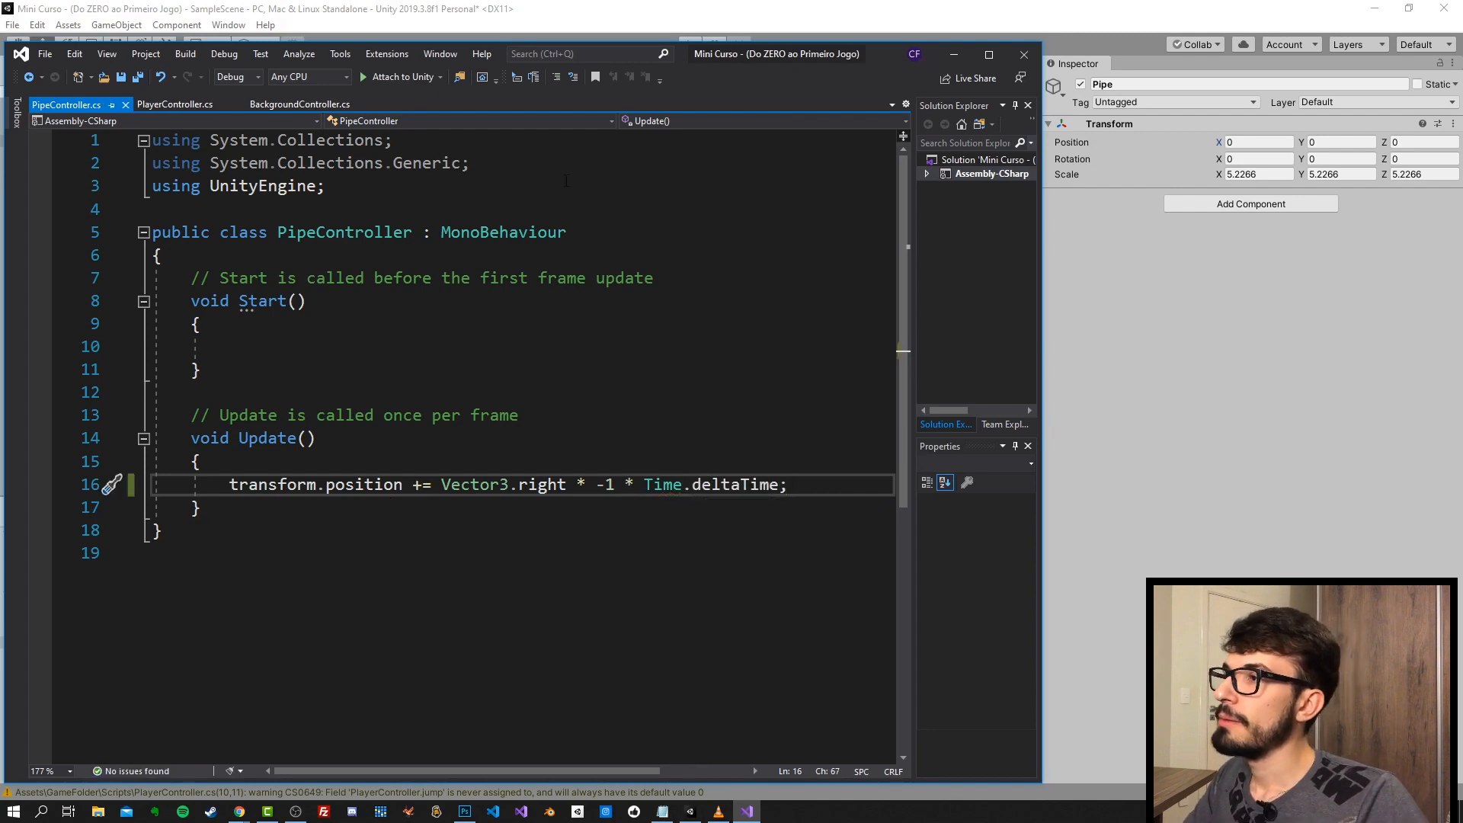
# - Switch to Unity, attach the PipeController script to the Pipe object, and play-test its movement
pyautogui.click(736, 21)
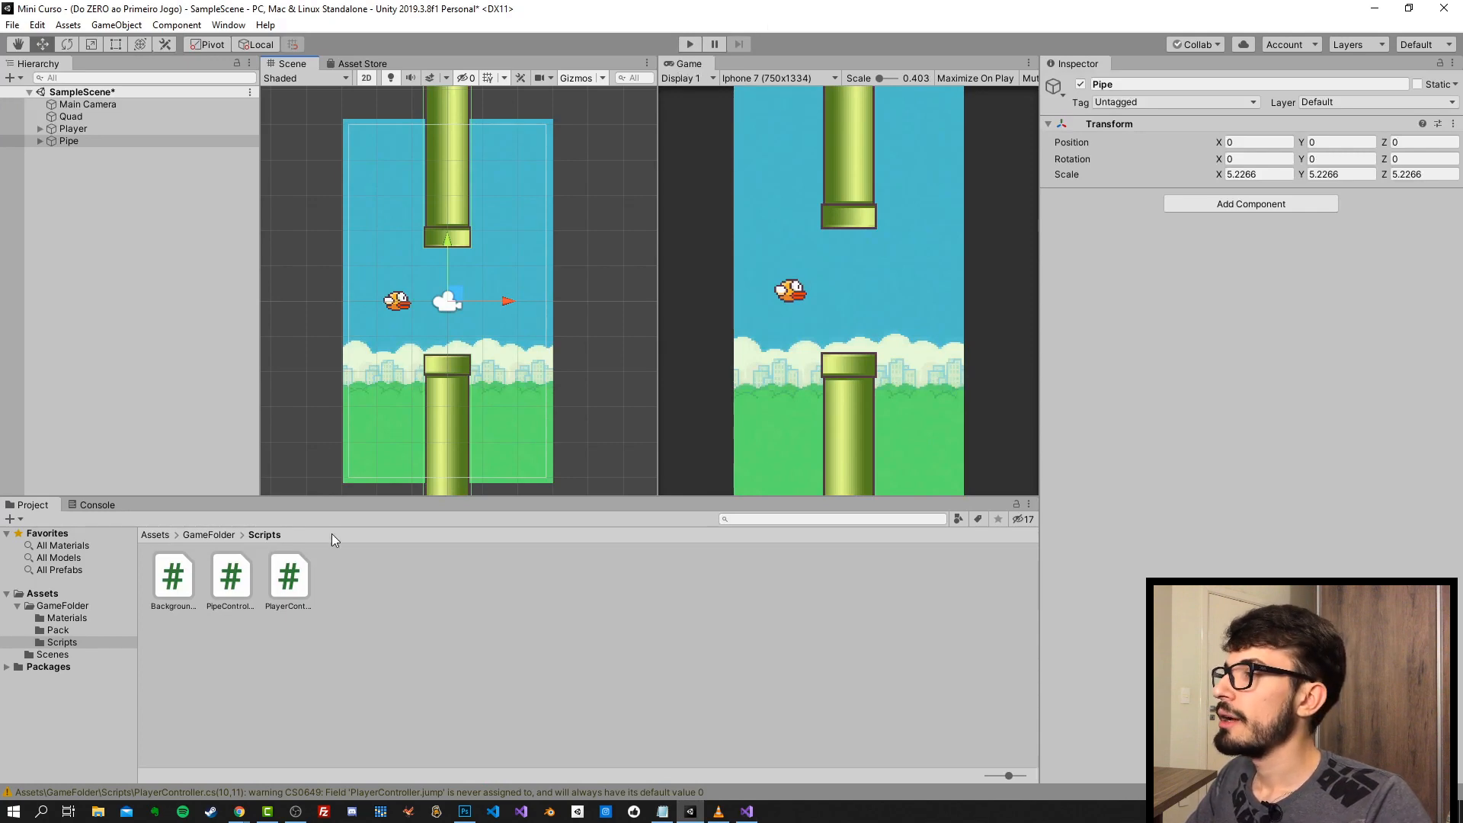
pyautogui.moveTo(229, 587); pyautogui.dragTo(67, 139)
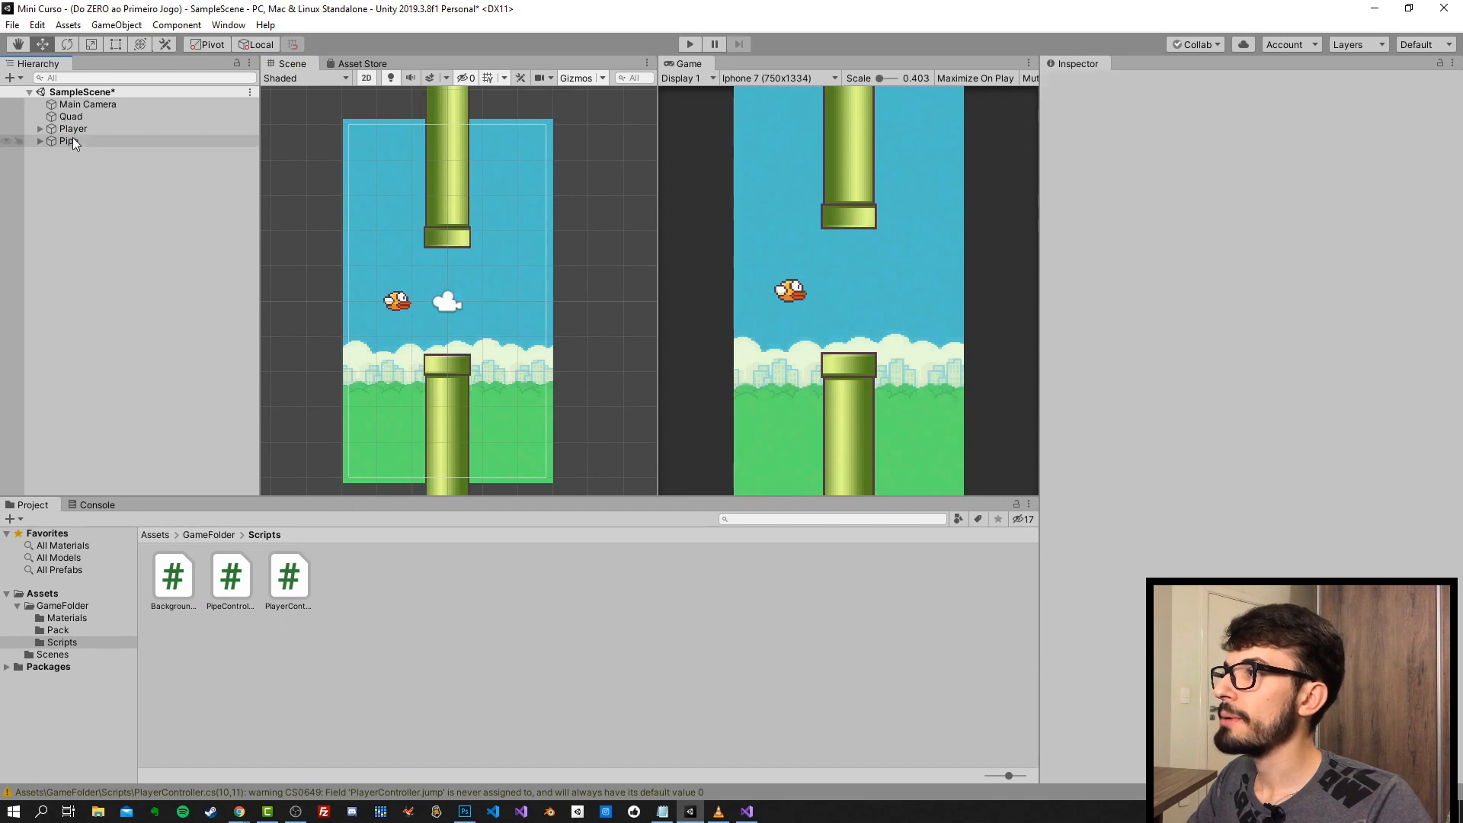
pyautogui.click(688, 44)
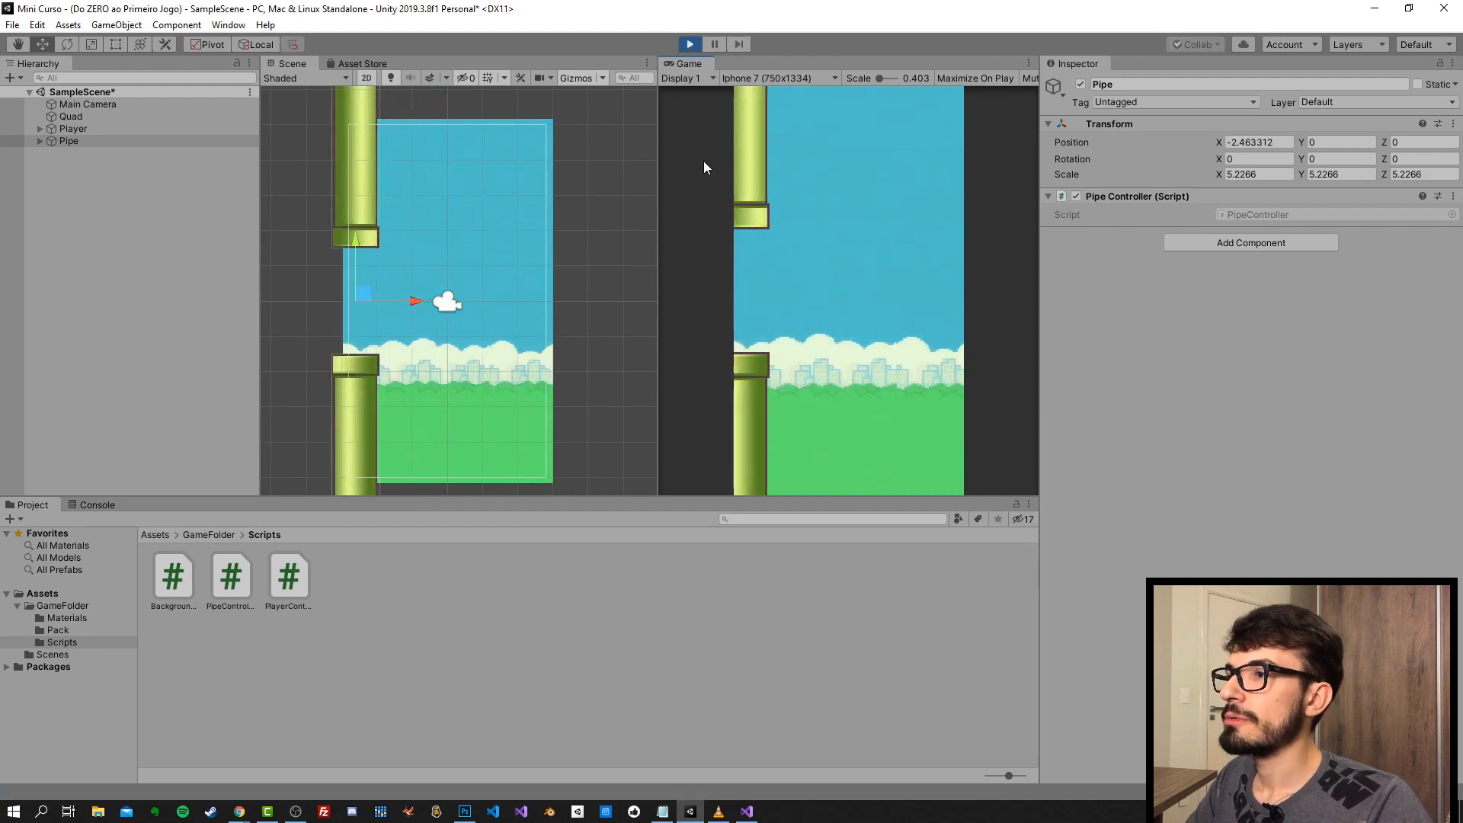
pyautogui.scroll(-2, 435, 228)
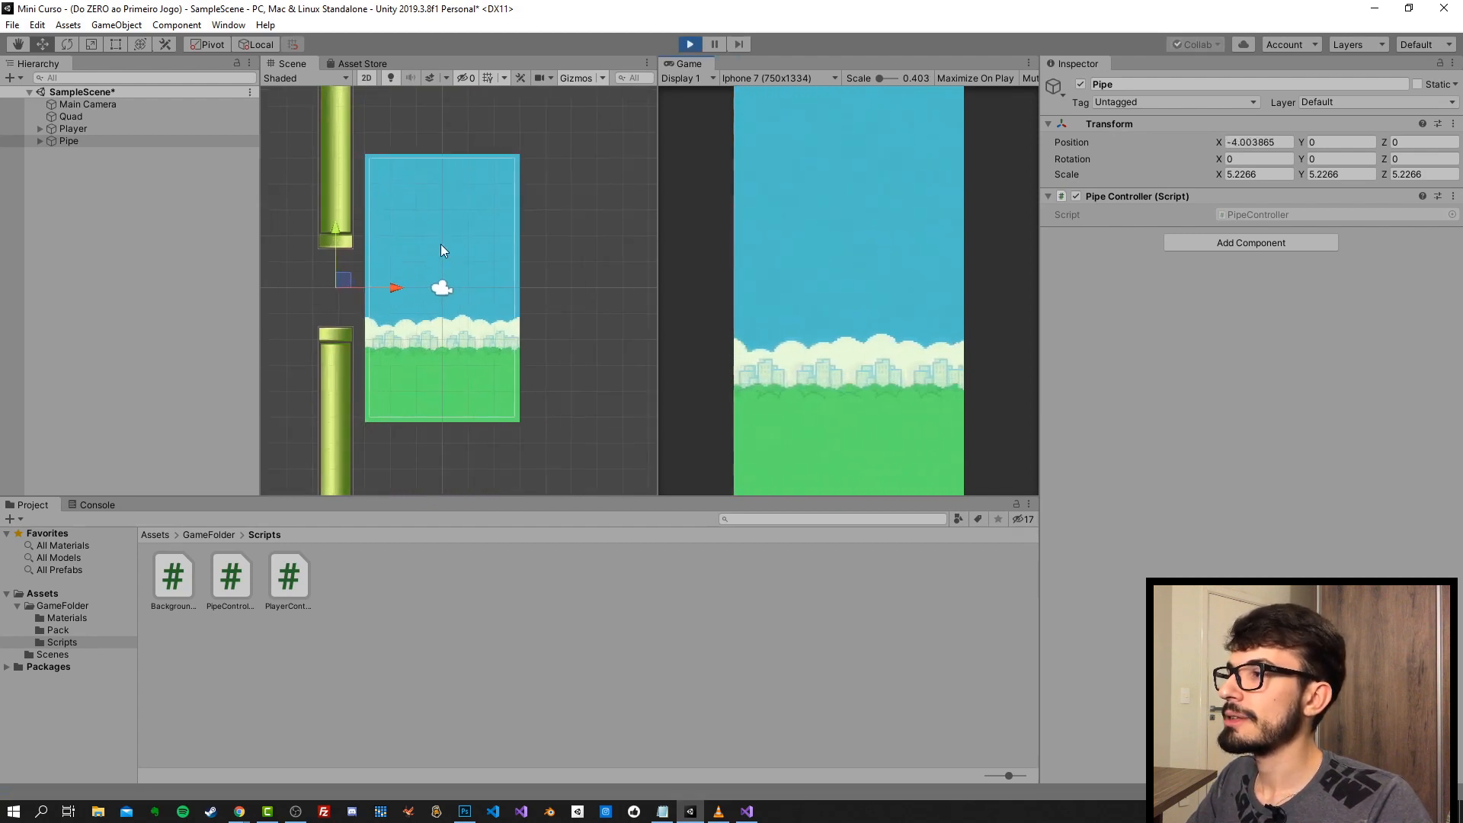
pyautogui.click(688, 44)
# - In Visual Studio, change the movement multiplier in PipeController to -2.5f, save the script, and play-test the pipe's speed in Unity
pyautogui.click(746, 811)
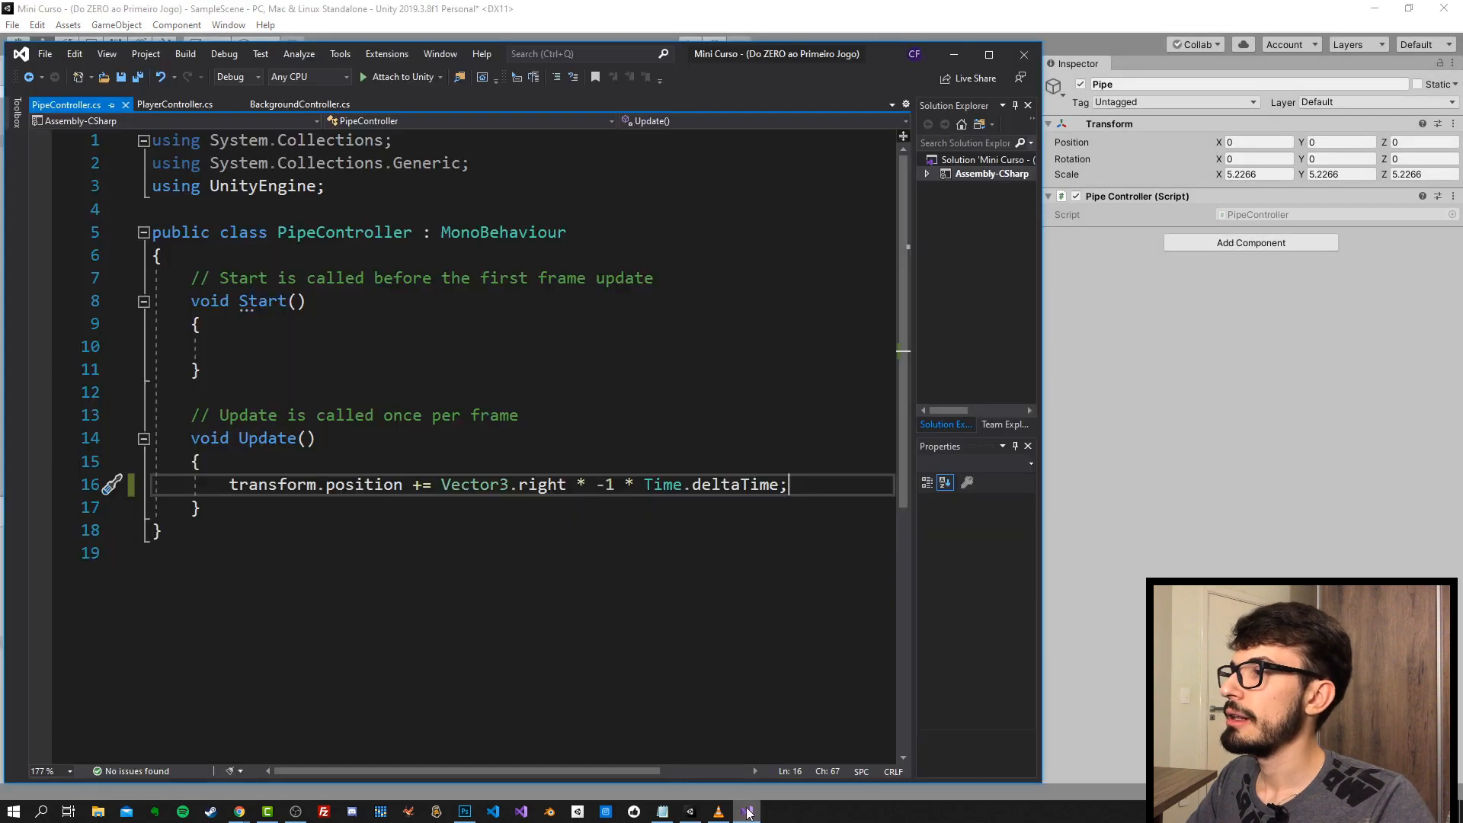
pyautogui.click(609, 485)
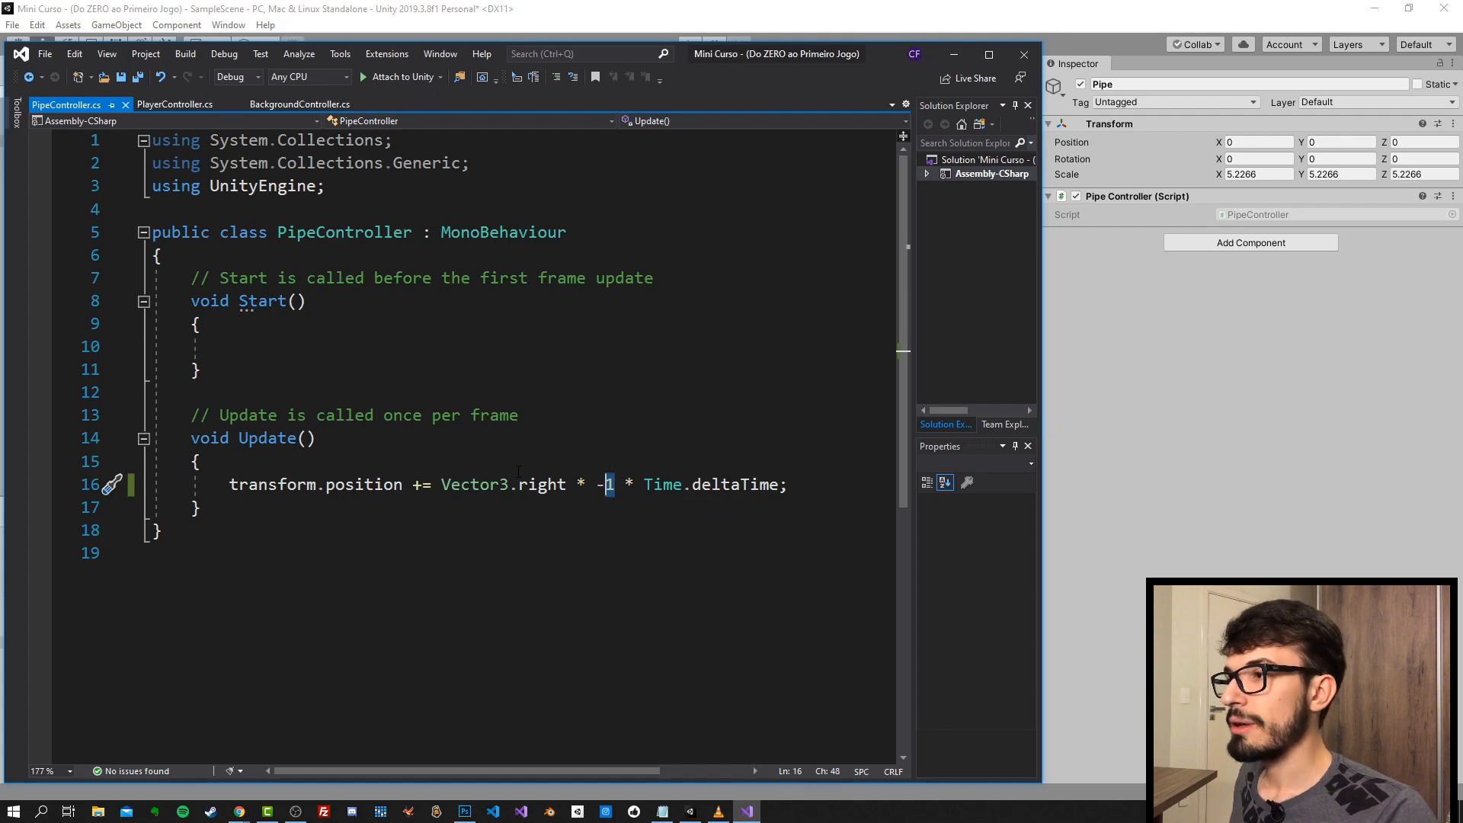
pyautogui.write('2.5f')
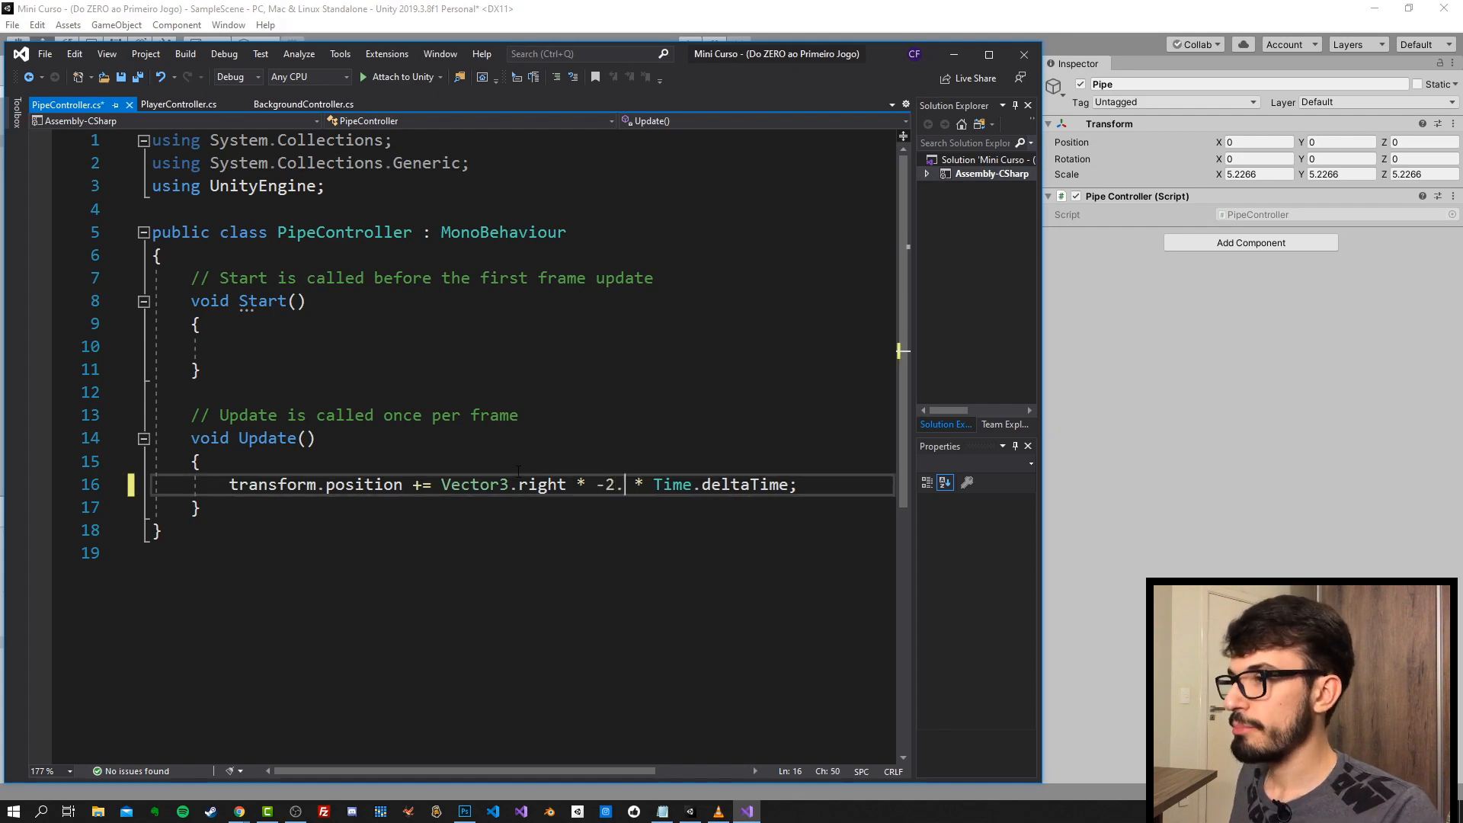
pyautogui.hotkey('ctrl', 's')
pyautogui.click(739, 23)
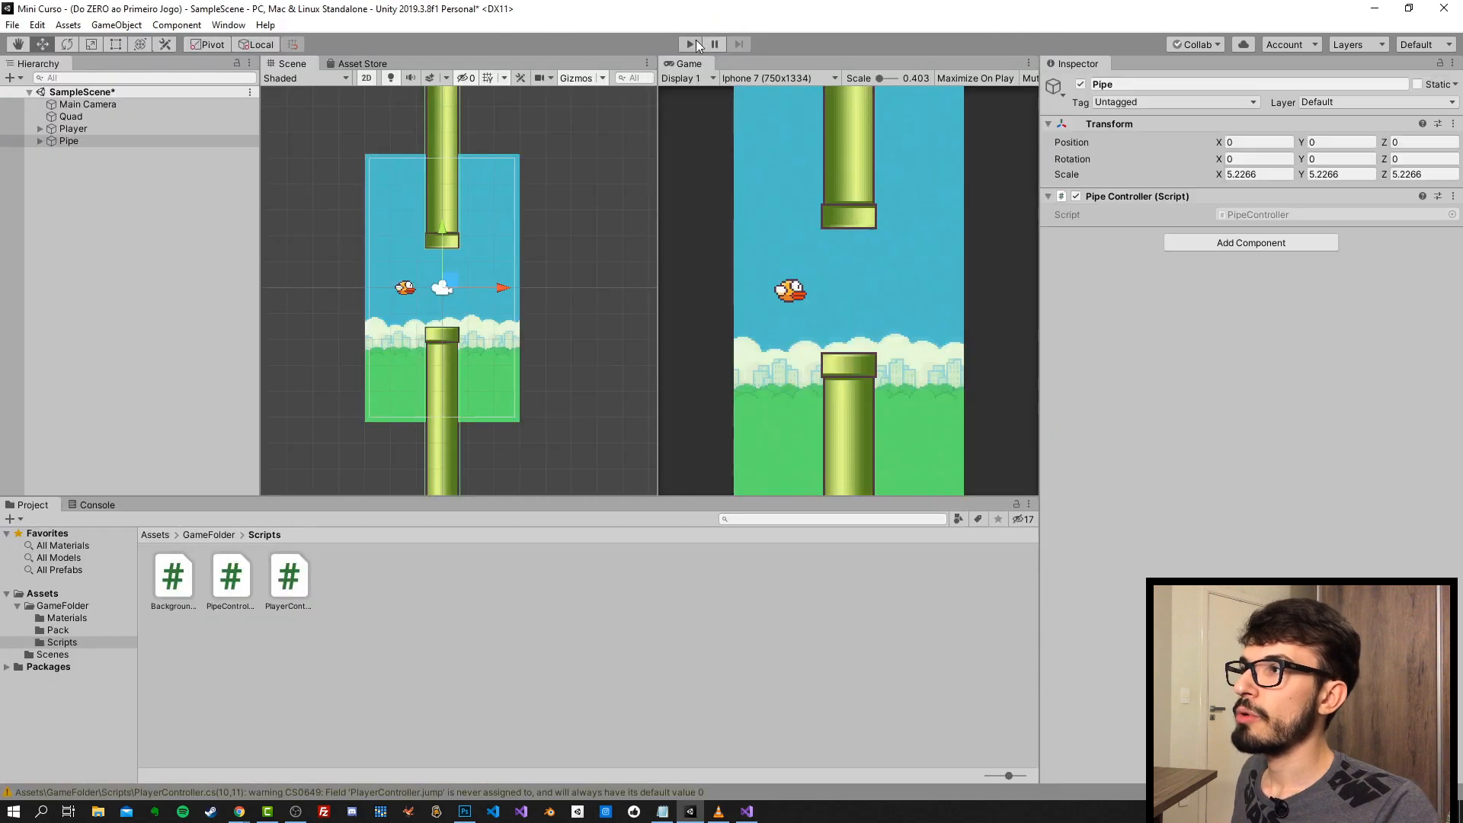
pyautogui.click(692, 44)
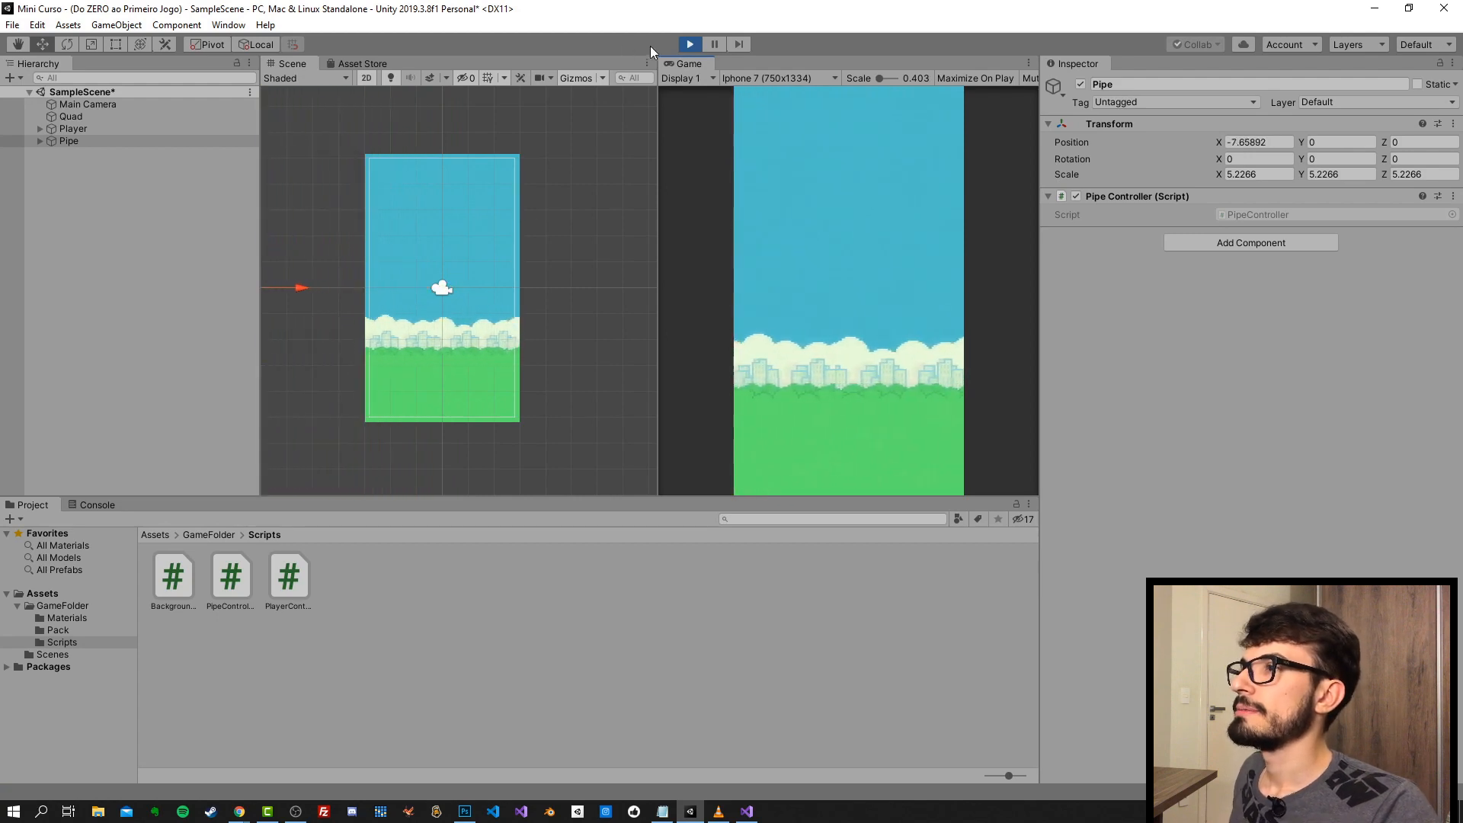
pyautogui.click(687, 45)
pyautogui.click(409, 298)
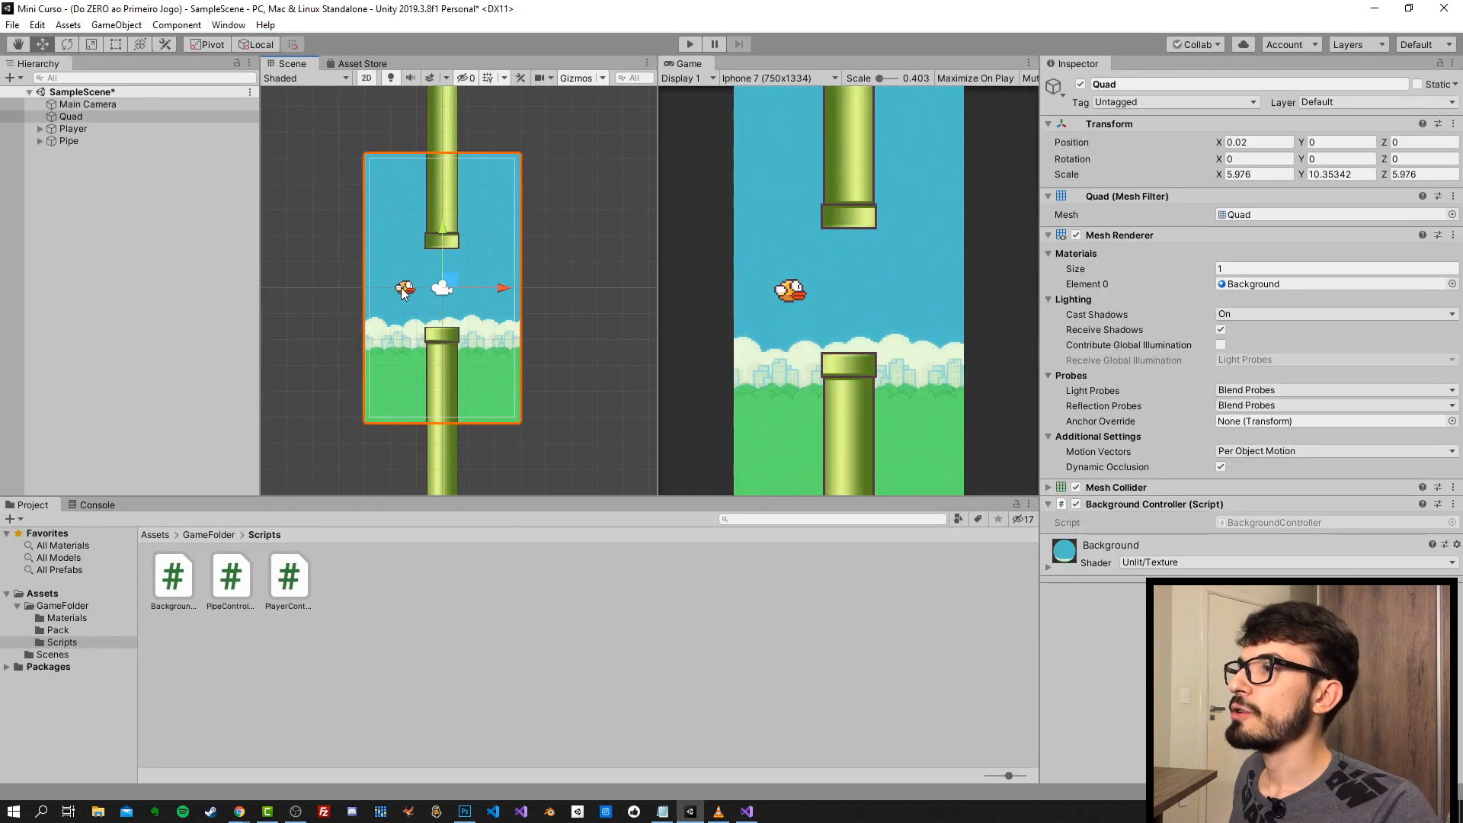
pyautogui.click(409, 298)
pyautogui.moveTo(415, 287); pyautogui.dragTo(457, 286)
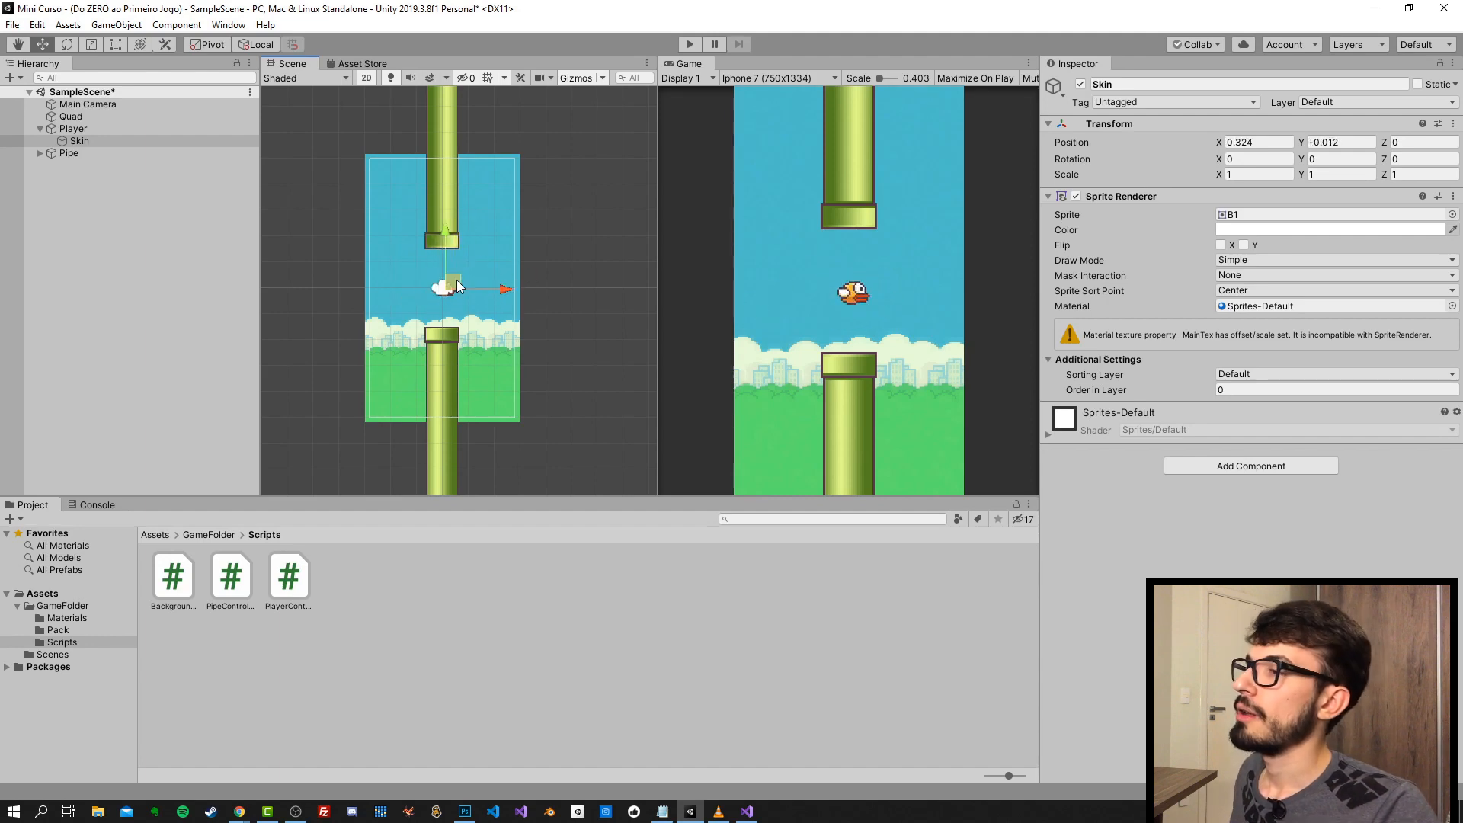
pyautogui.hotkey('ctrl', 'z')
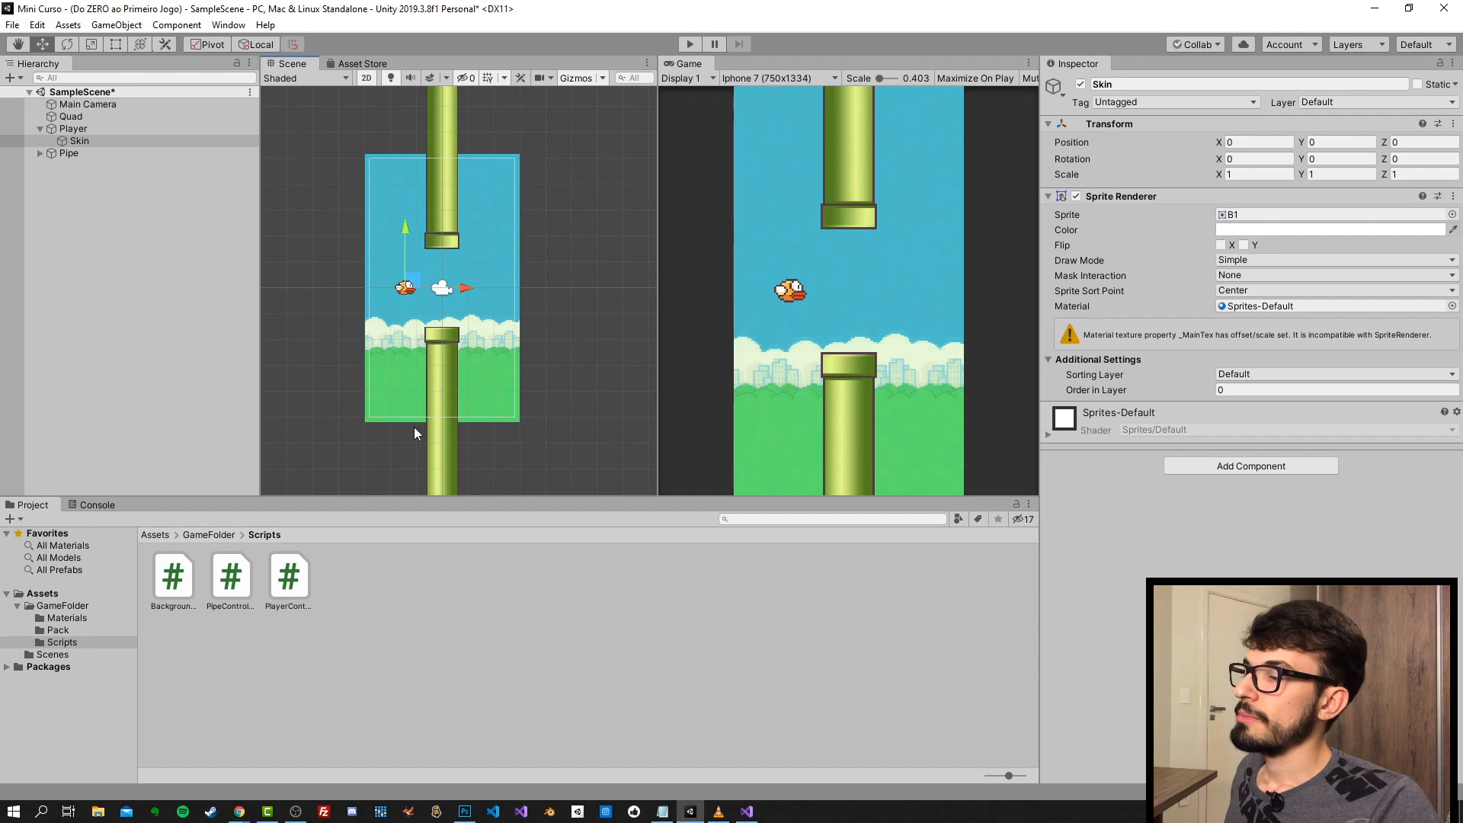
# - Move the Pipe object along X to about 3.72, just outside the background's right edge, and play-test it entering the screen
pyautogui.click(41, 130)
pyautogui.click(72, 142)
pyautogui.moveTo(508, 297); pyautogui.dragTo(604, 295)
pyautogui.click(690, 44)
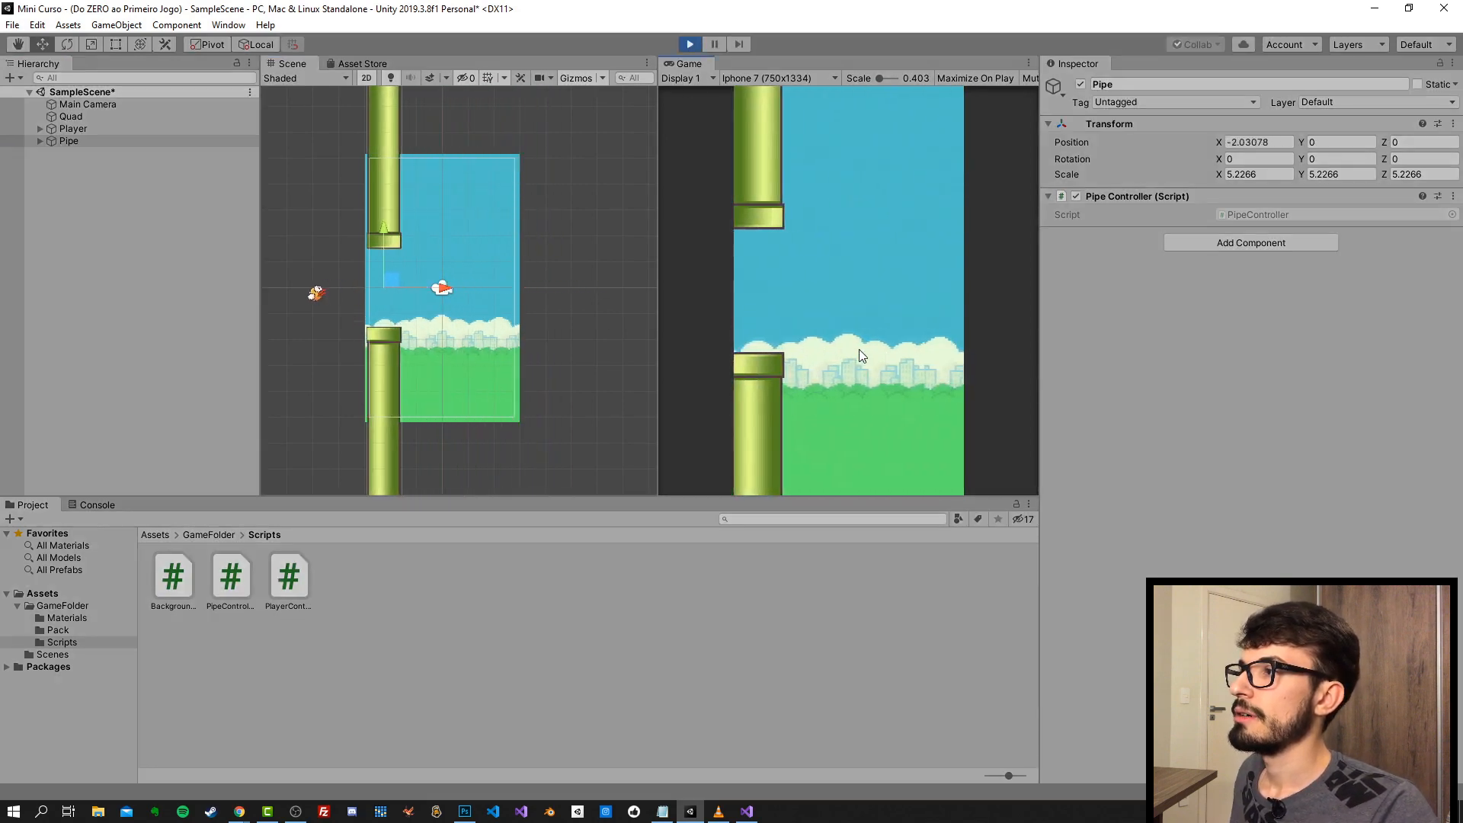
pyautogui.click(690, 44)
# - Set the radius of the Player's Circle Collider 2D to 0.06
pyautogui.click(409, 287)
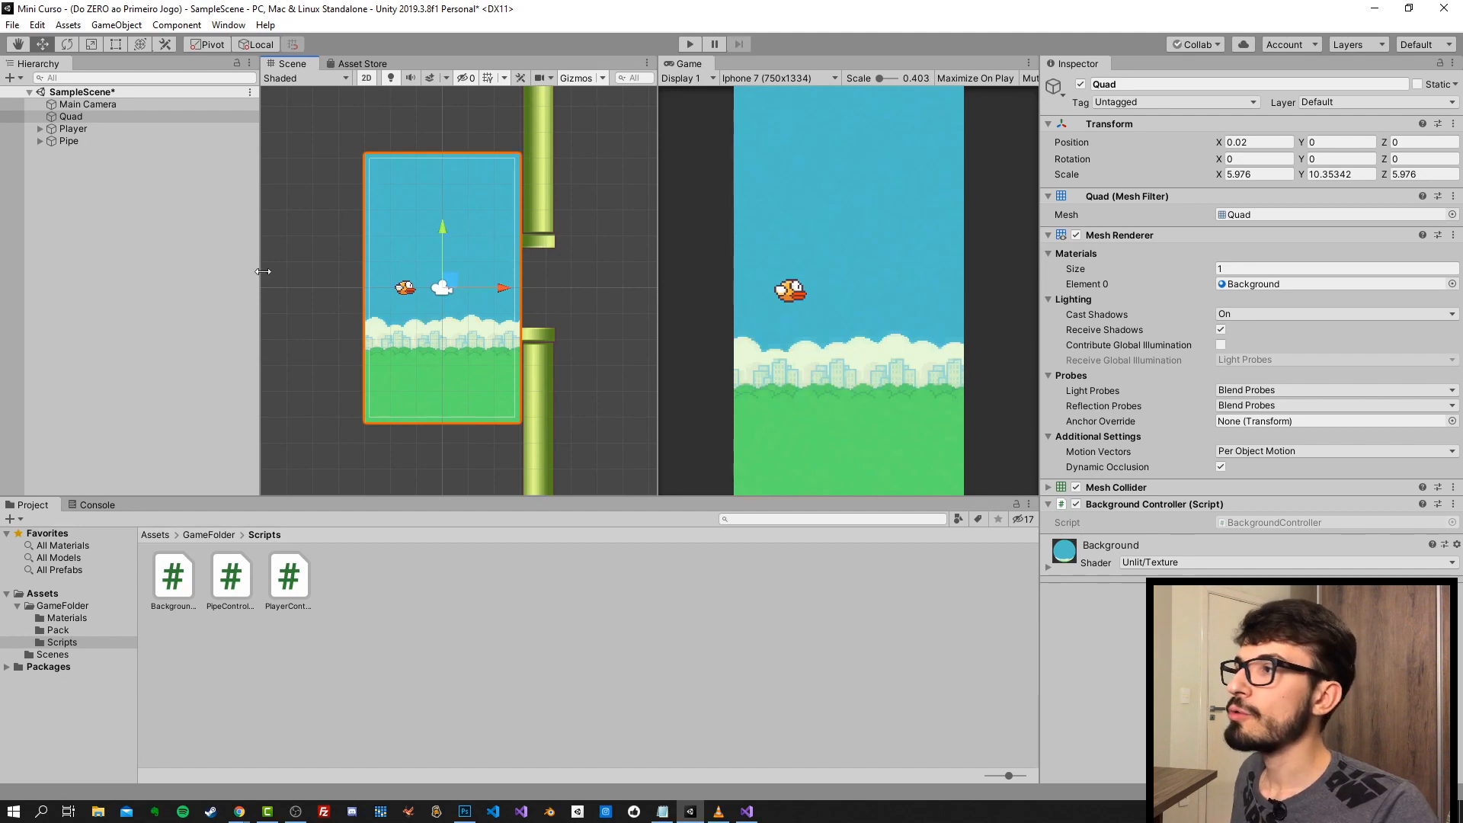
pyautogui.click(77, 129)
pyautogui.click(70, 137)
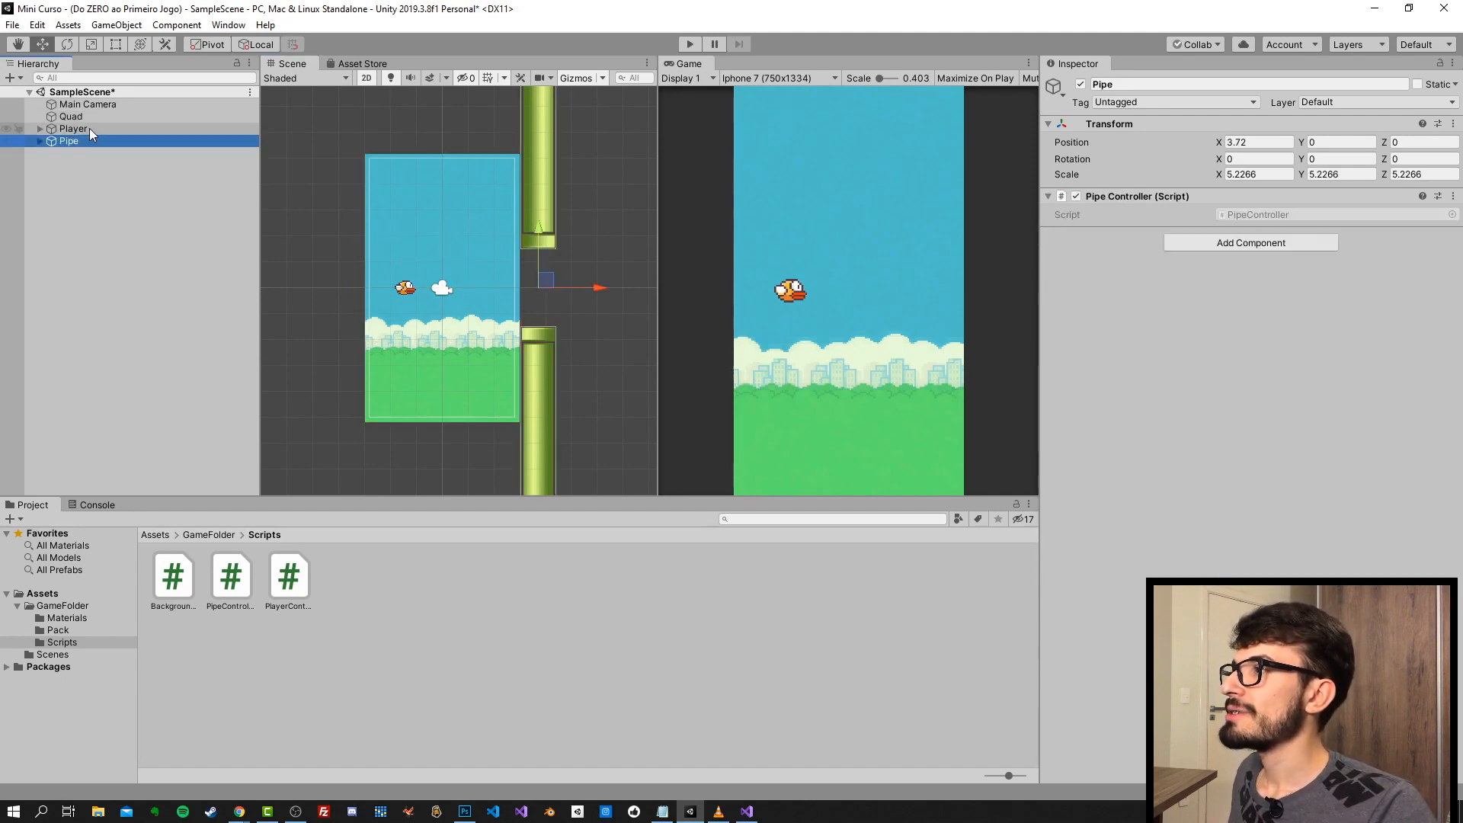
pyautogui.click(73, 130)
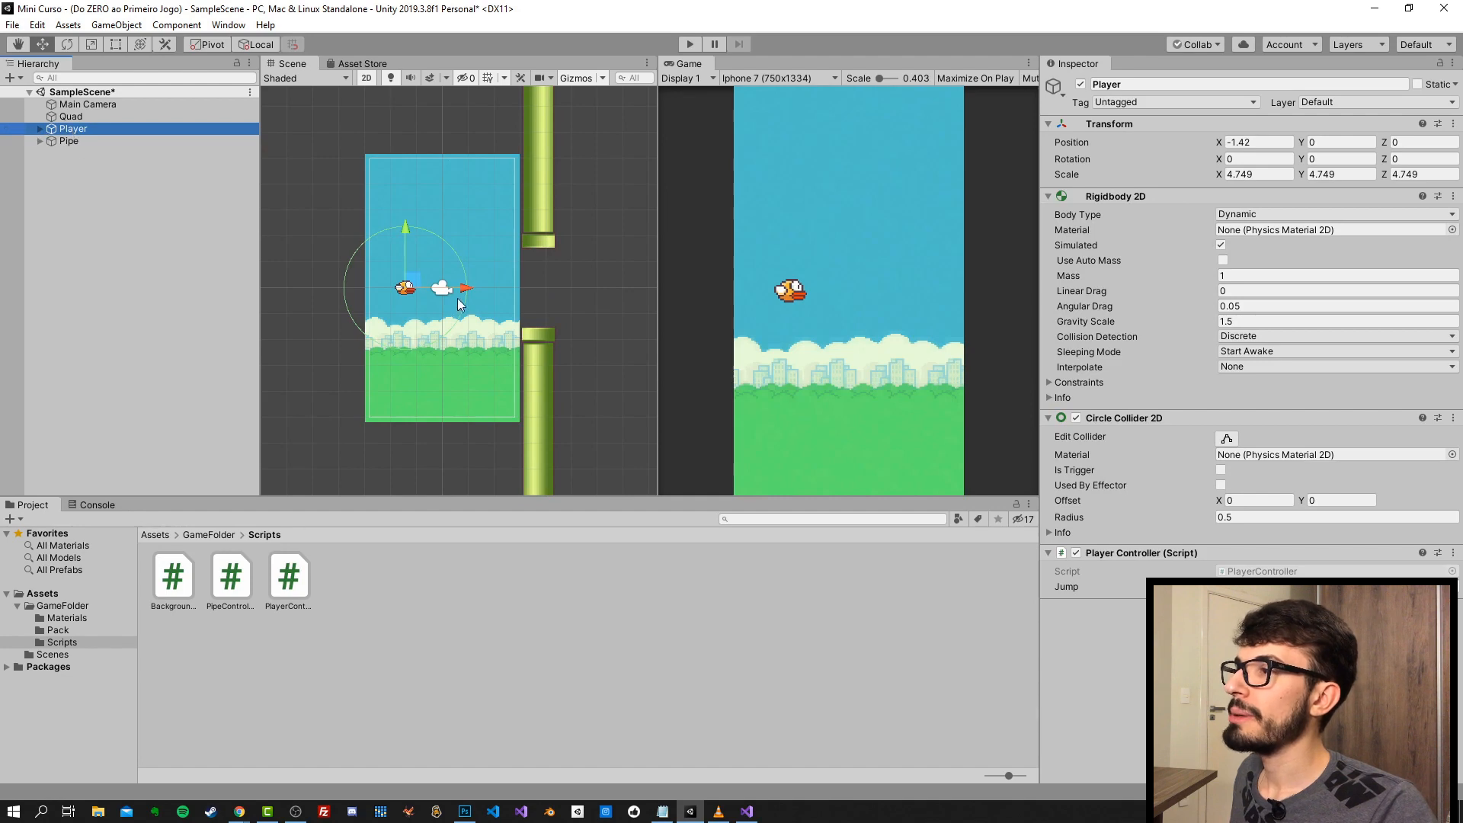
pyautogui.scroll(10, 346, 285)
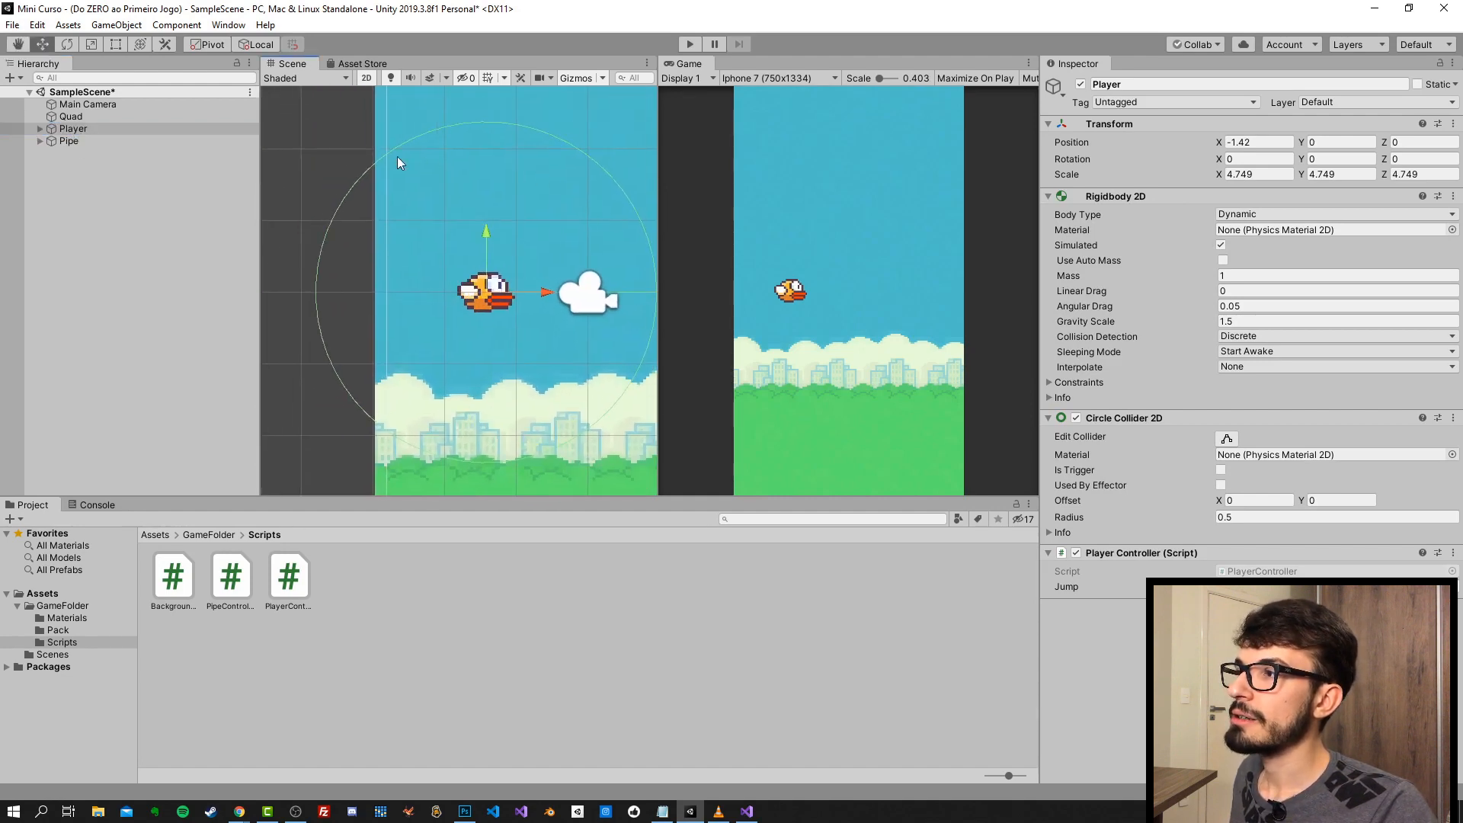
pyautogui.scroll(-1, 362, 257)
pyautogui.moveTo(402, 147); pyautogui.dragTo(384, 152, button='middle')
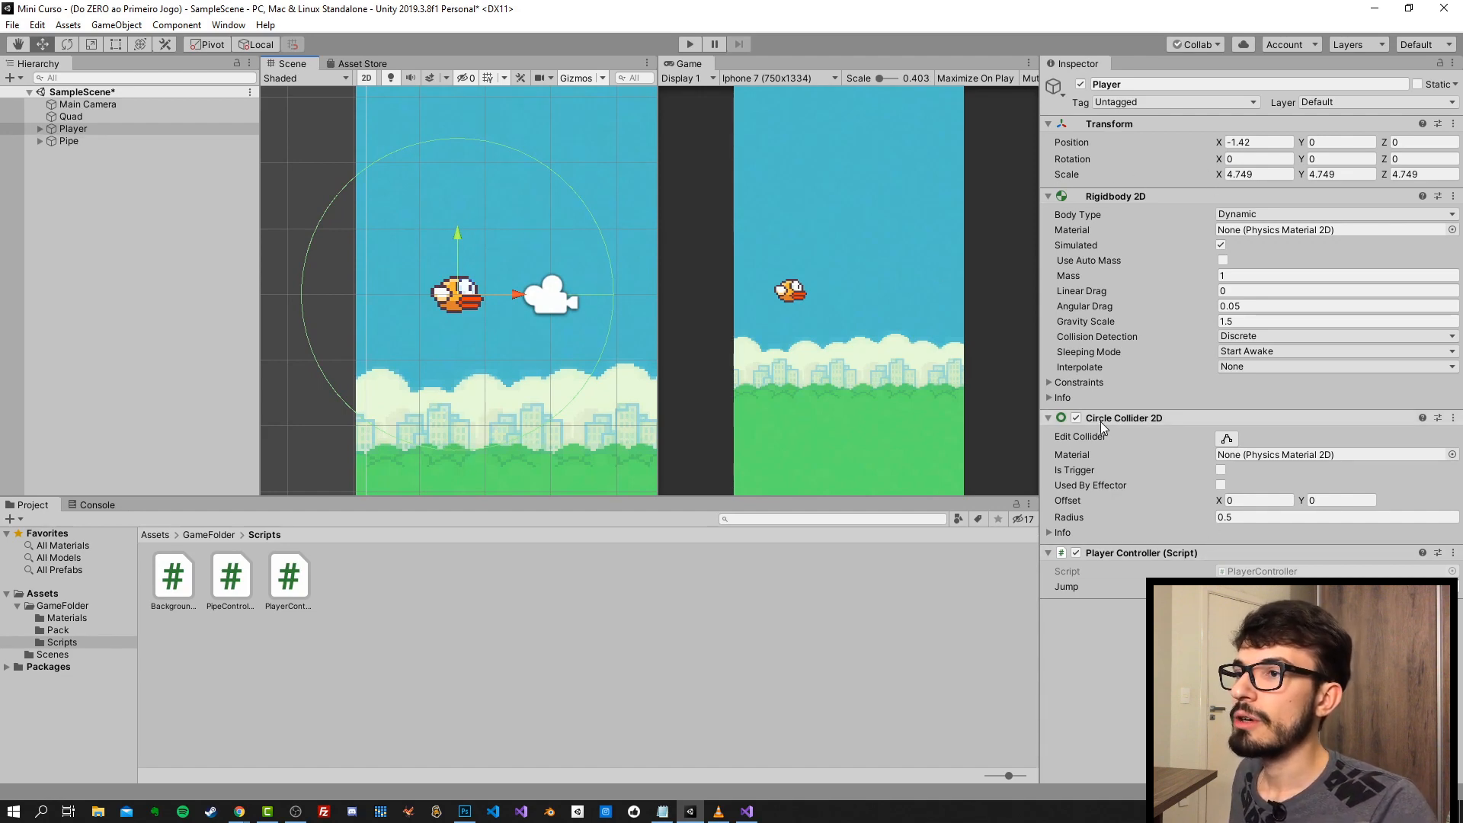
pyautogui.moveTo(1198, 517); pyautogui.dragTo(1192, 515)
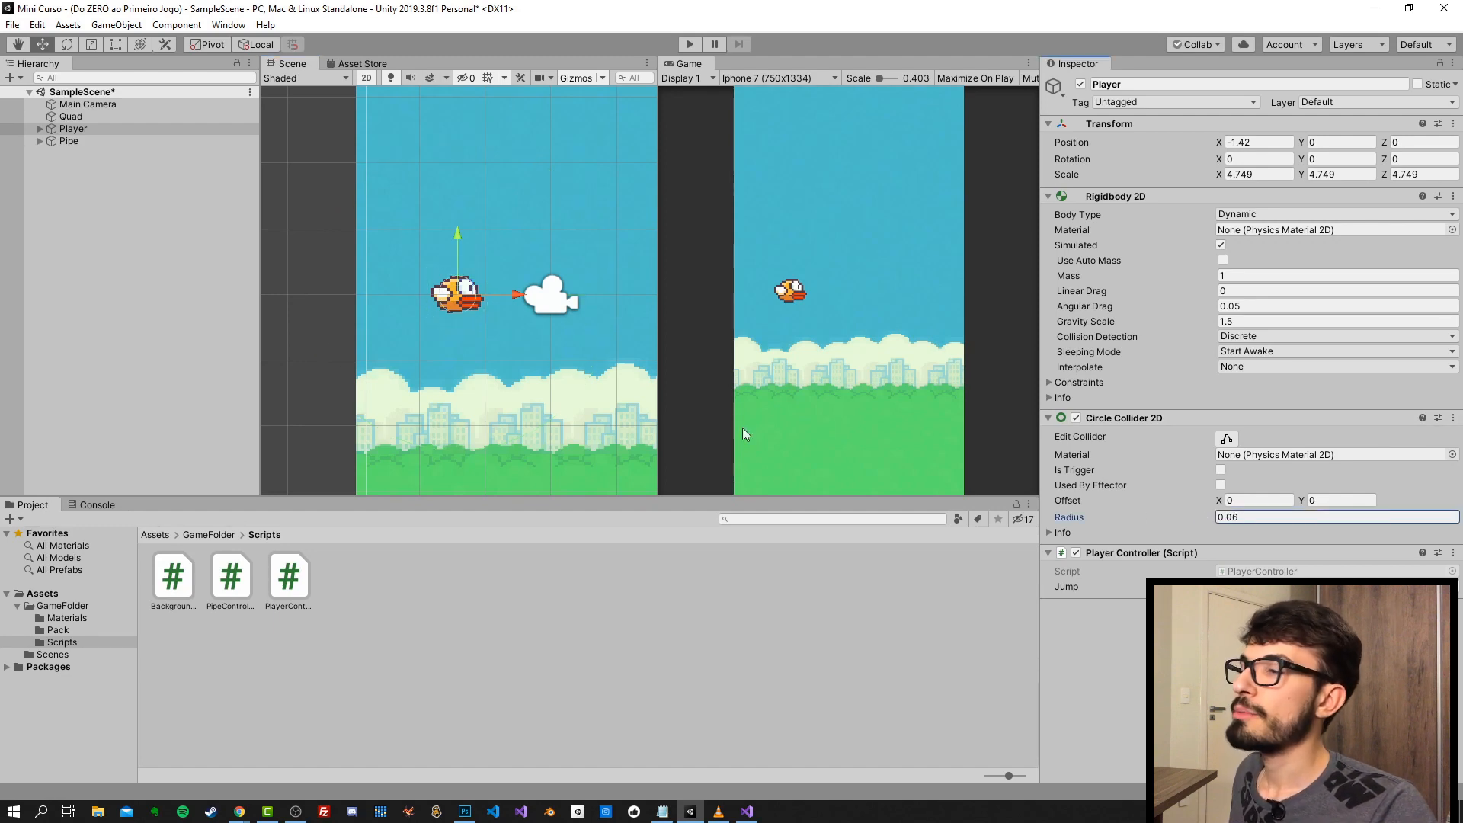
# - Run the game twice, making the bird jump, to check how it collides with the moving pipe
pyautogui.scroll(-5, 587, 299)
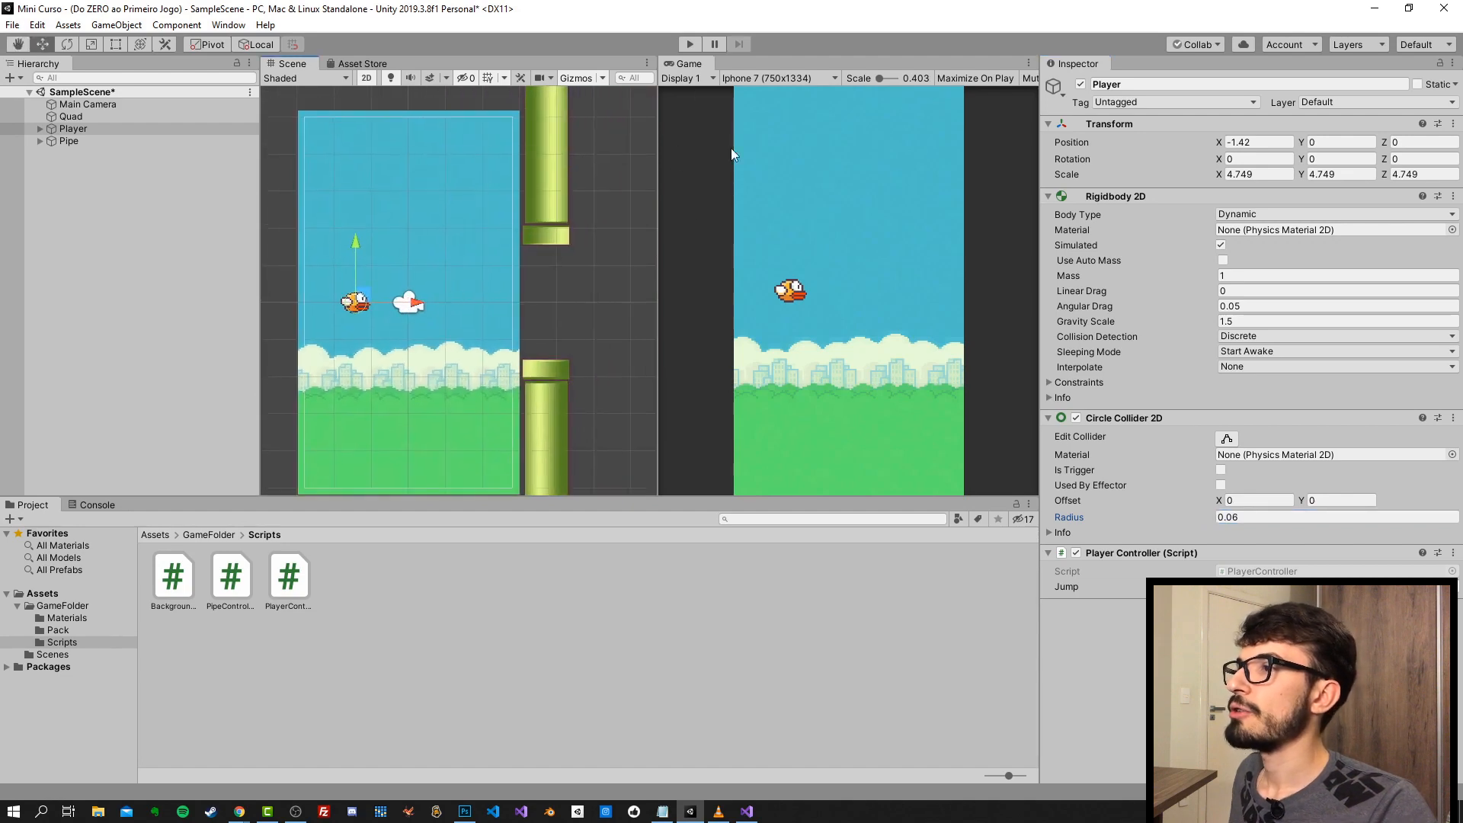
pyautogui.click(690, 44)
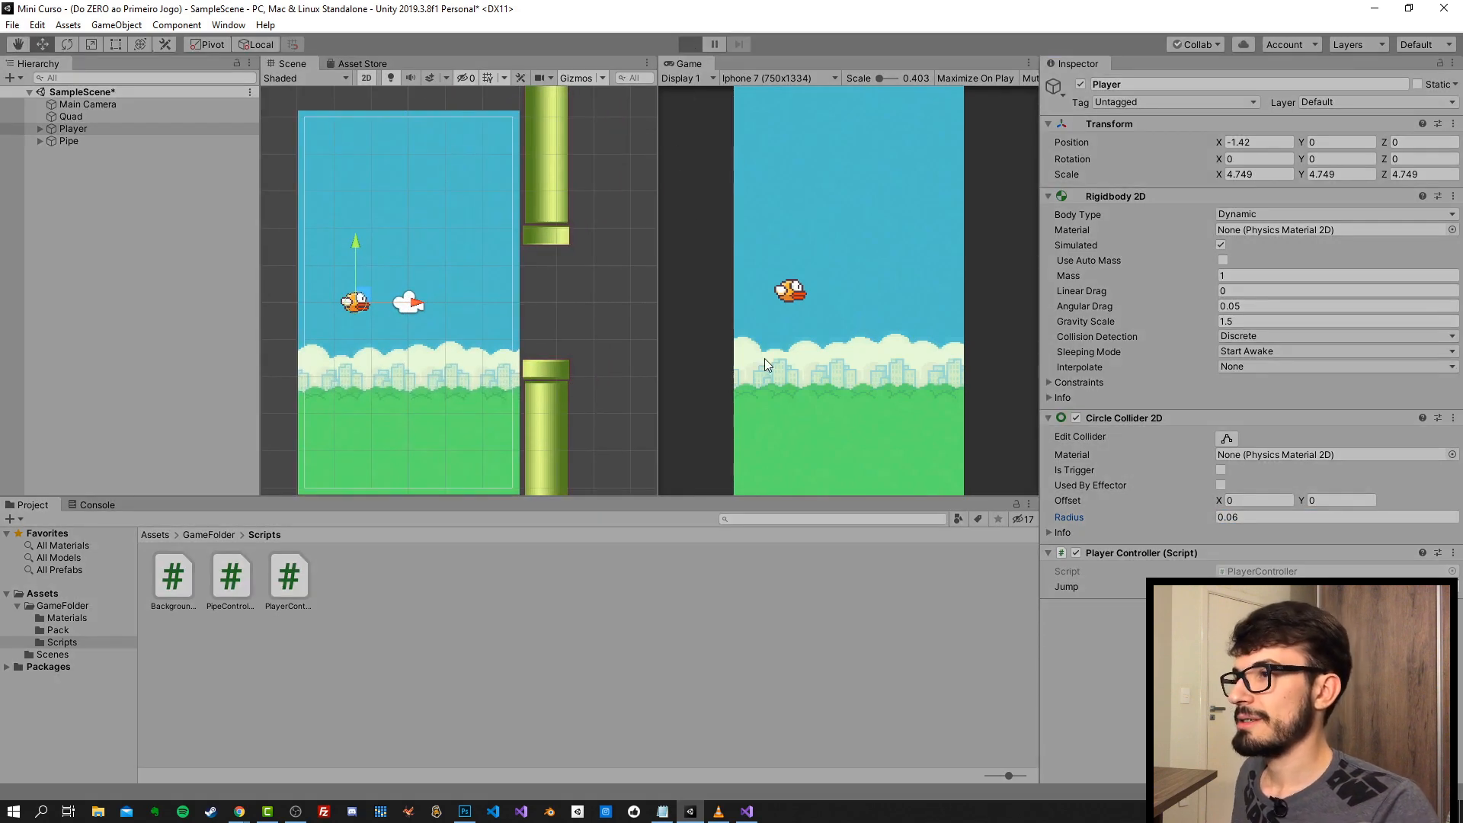
pyautogui.click(854, 313)
pyautogui.click(855, 312)
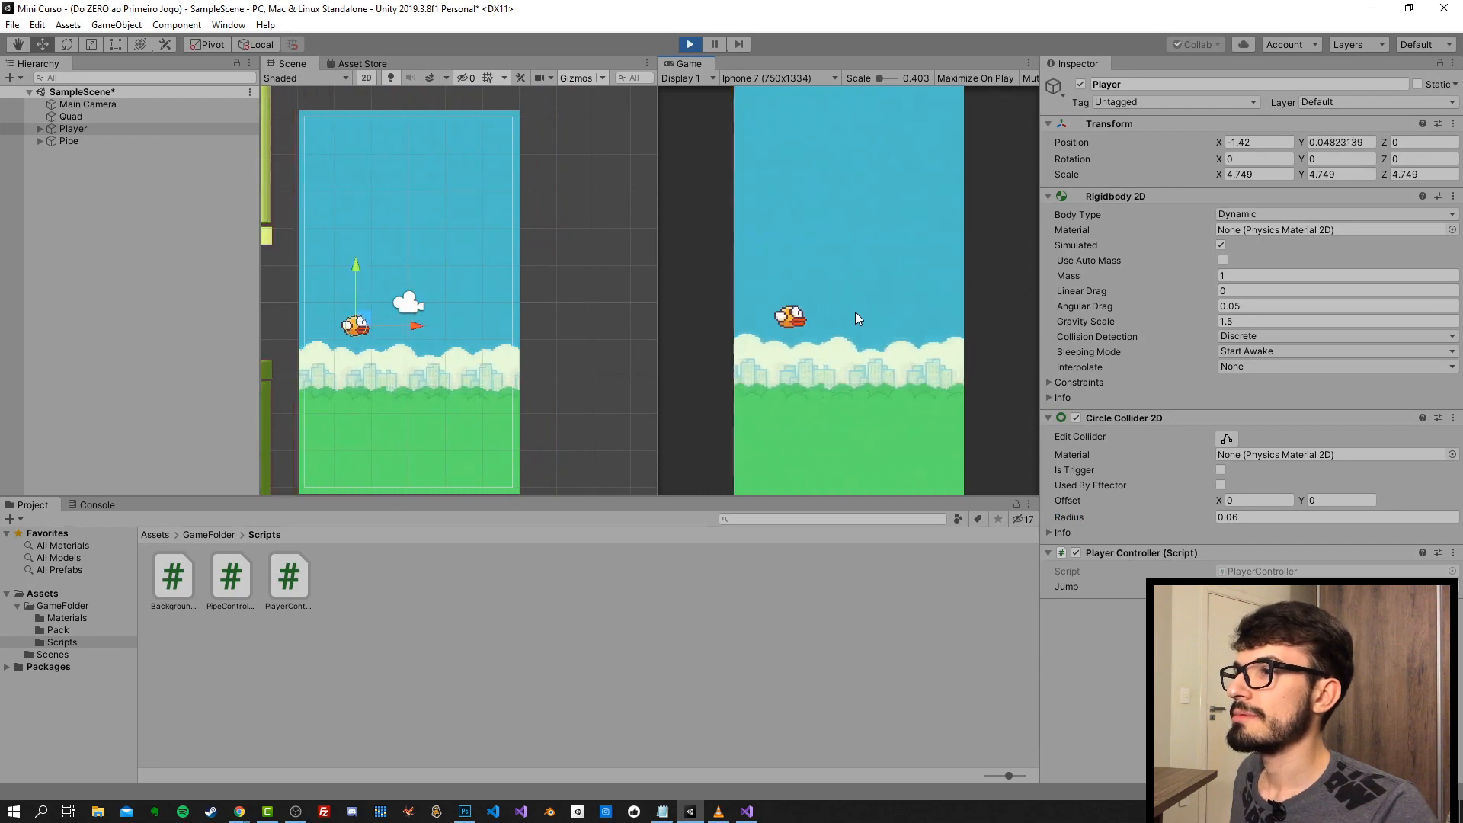
pyautogui.click(690, 43)
pyautogui.click(690, 44)
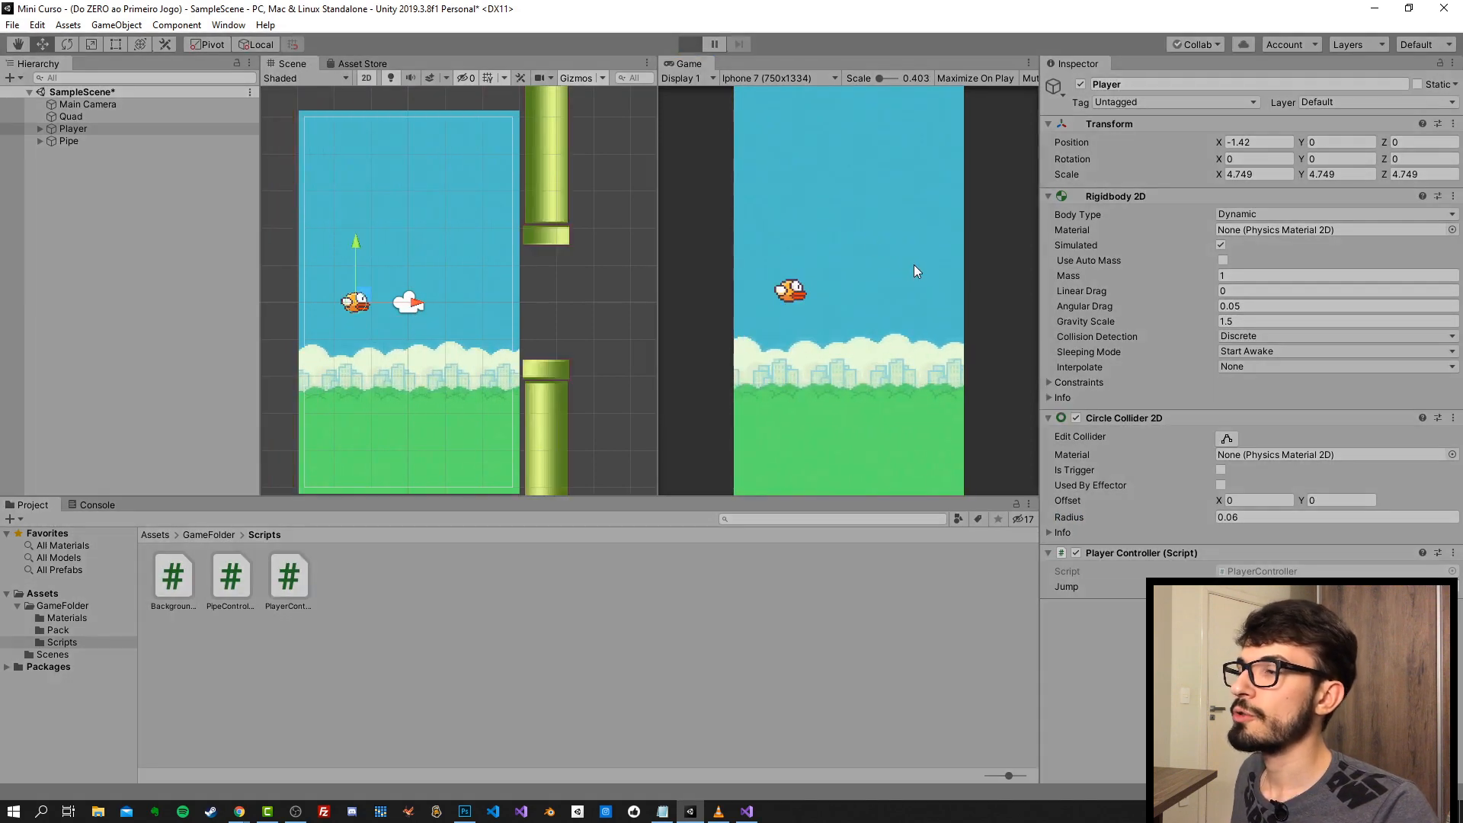
pyautogui.click(868, 286)
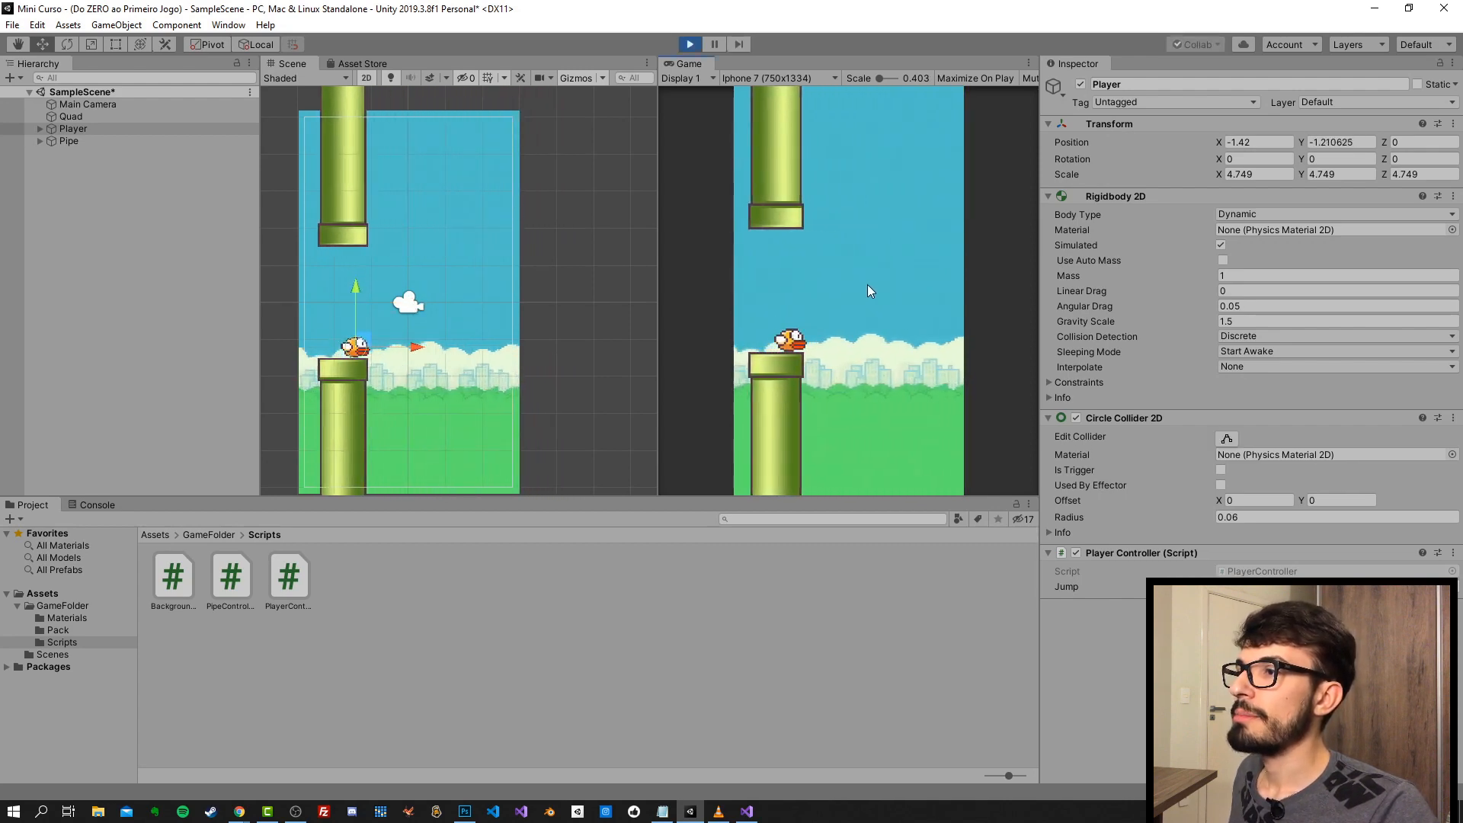
pyautogui.click(859, 294)
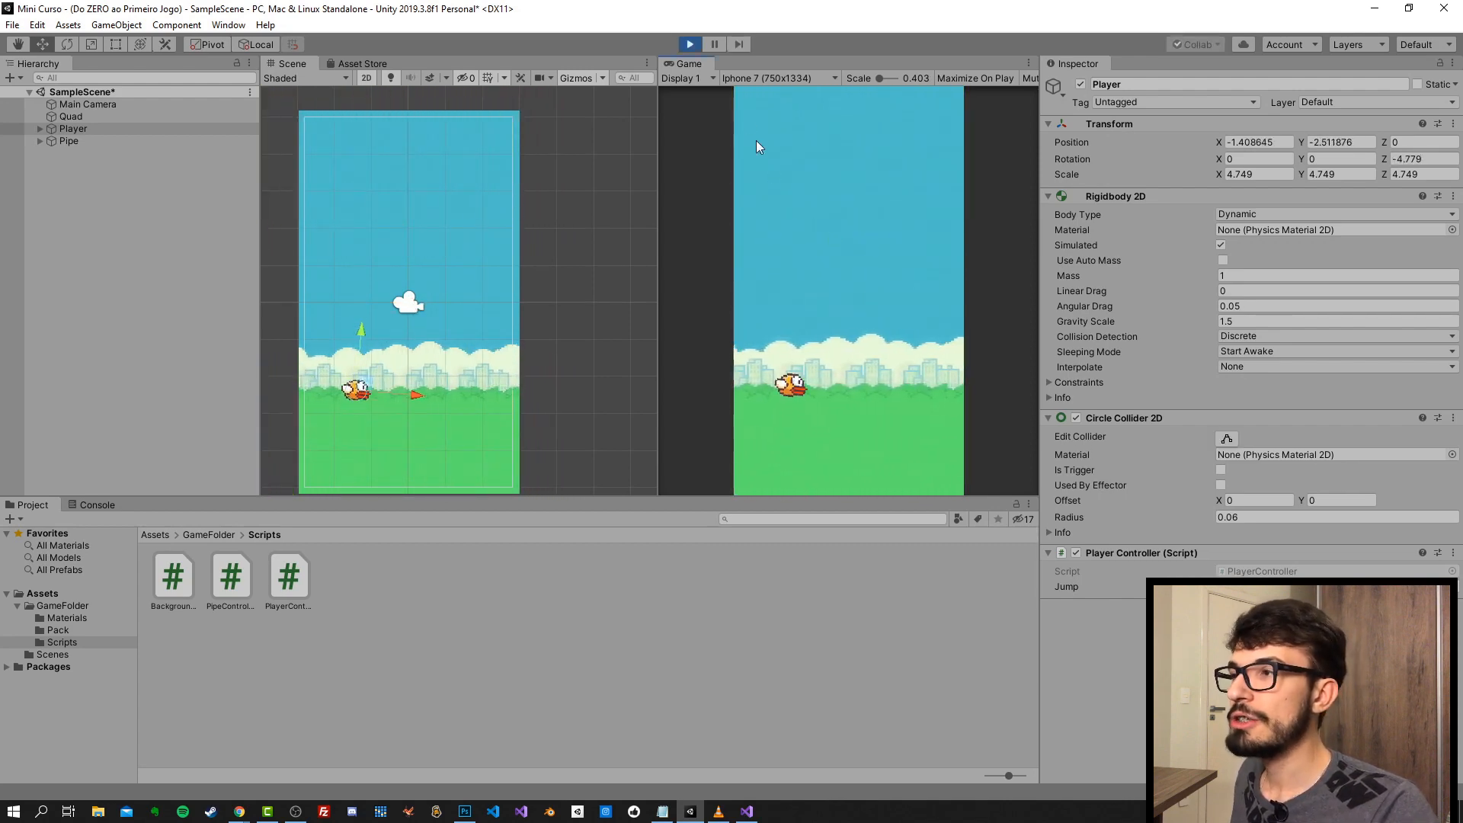
pyautogui.click(690, 45)
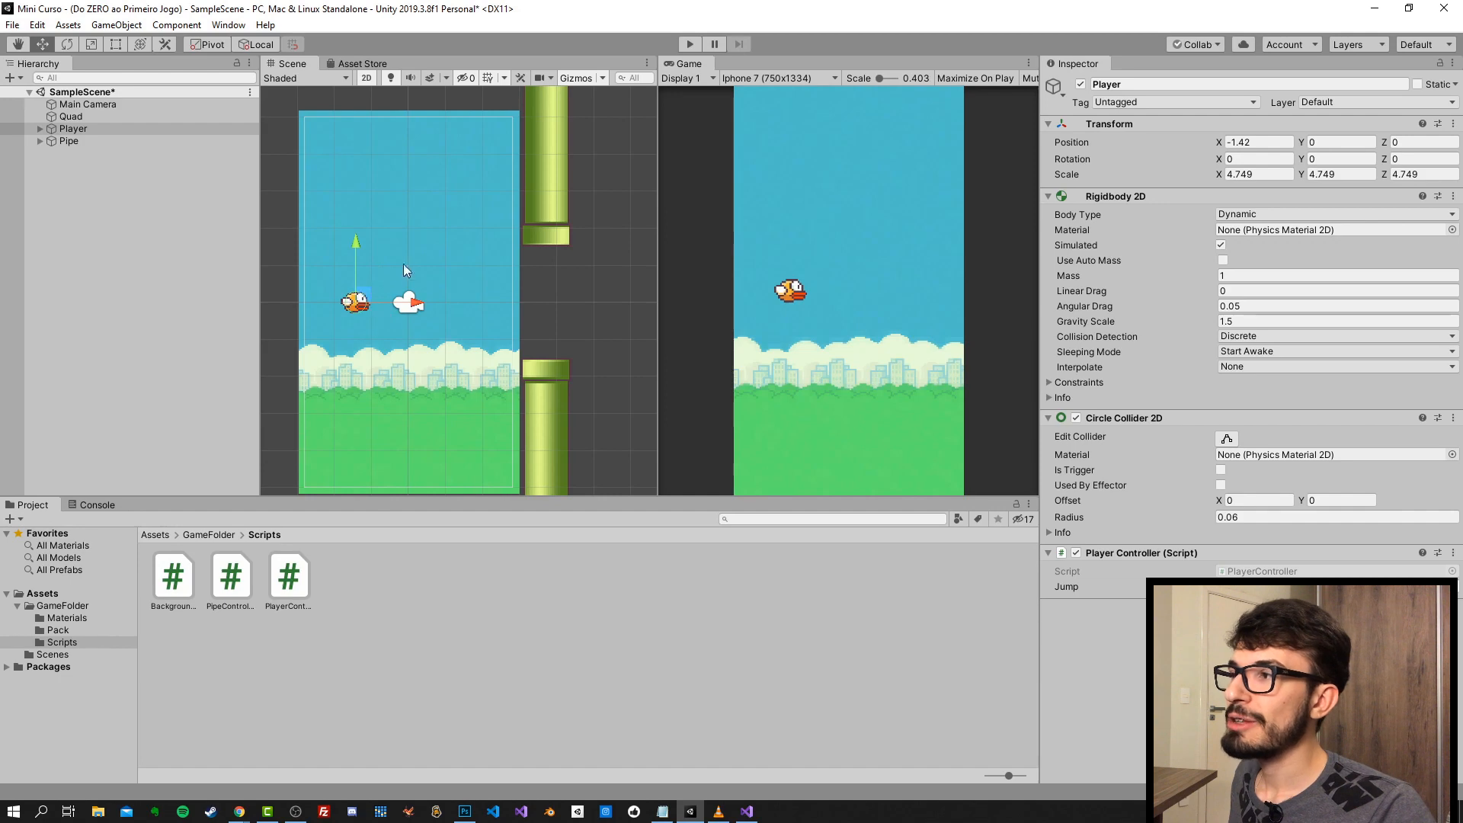
# - Move the Player to about X -1.05, Y -0.08, and play-test with repeated jumps to check its rotation after hitting the pipe
pyautogui.moveTo(359, 301)
pyautogui.mouseDown()
pyautogui.moveTo(471, 282)
pyautogui.moveTo(527, 318)
pyautogui.moveTo(504, 301)
pyautogui.moveTo(375, 302)
pyautogui.mouseUp()
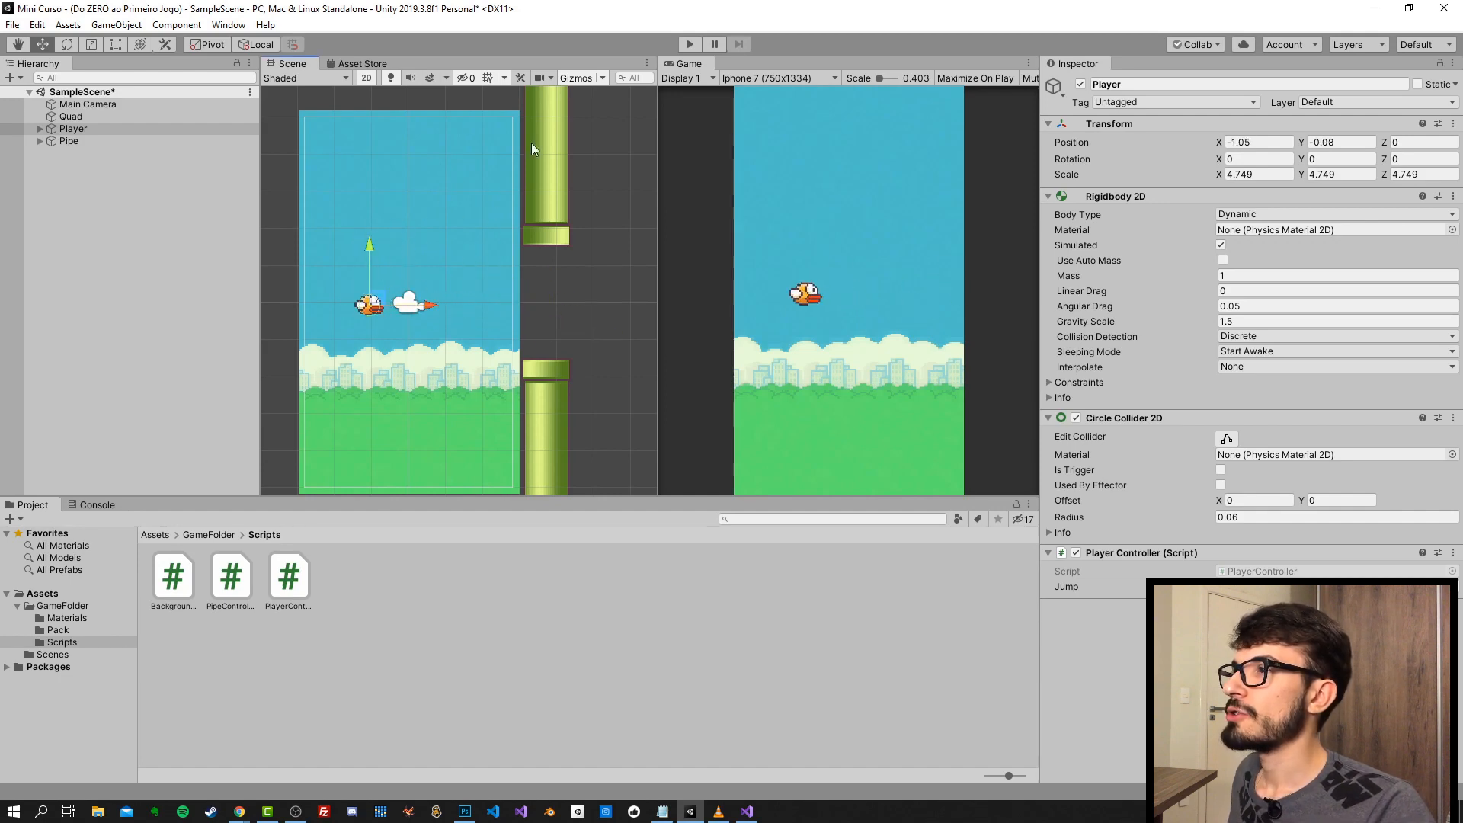
pyautogui.click(693, 45)
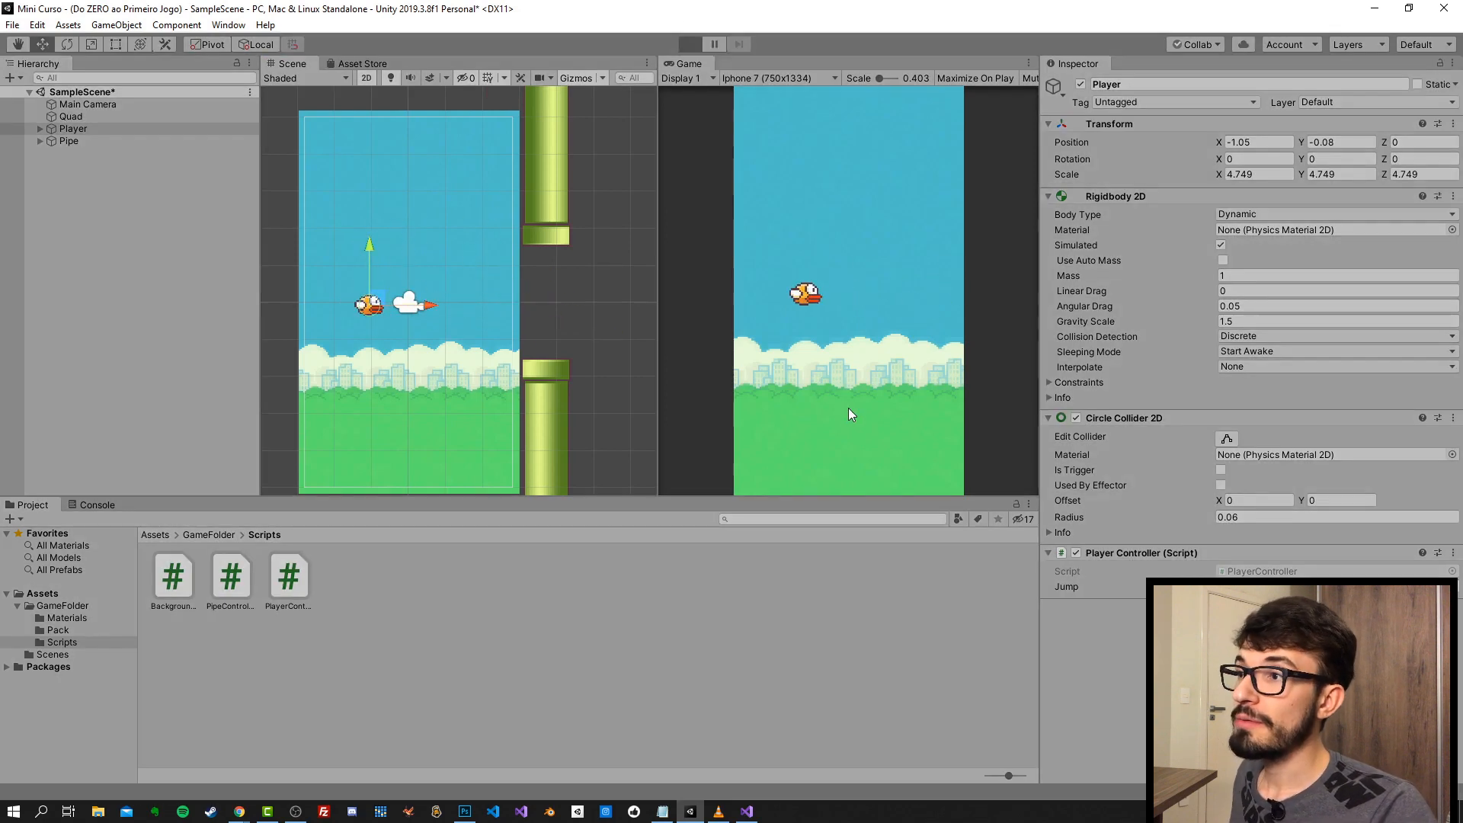
pyautogui.click(802, 373)
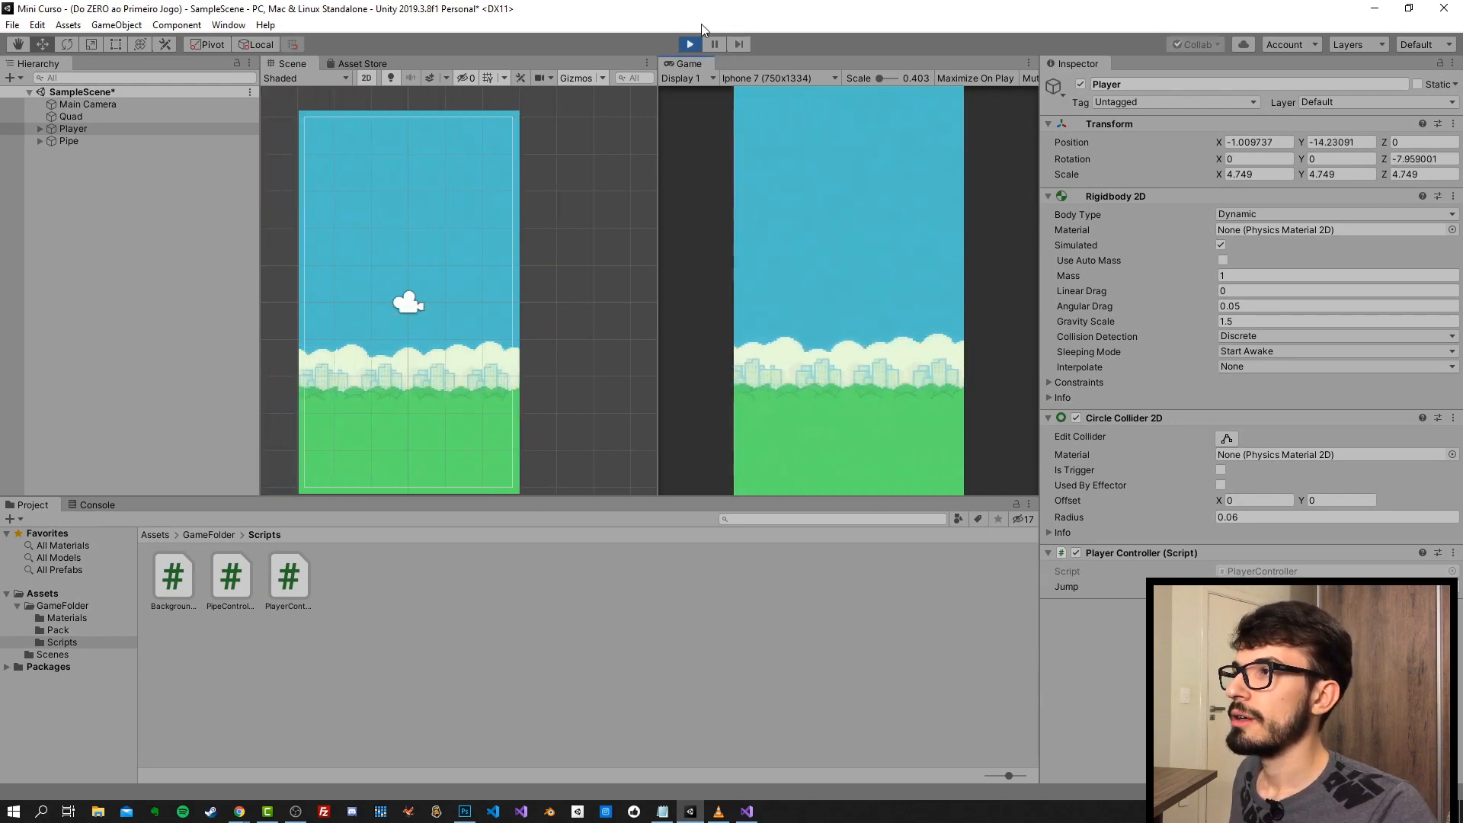
pyautogui.click(831, 290)
pyautogui.click(830, 290)
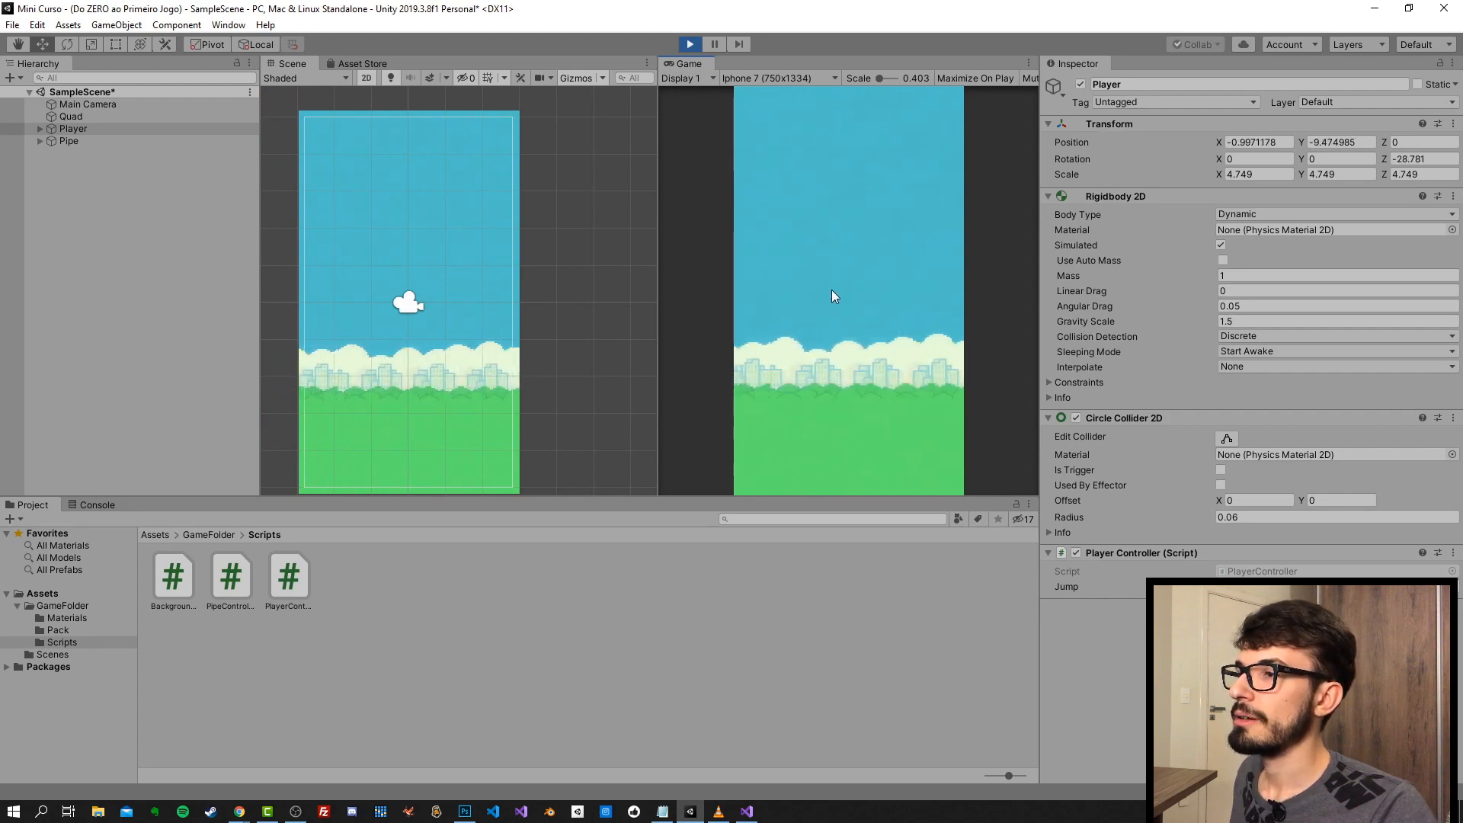
pyautogui.click(830, 289)
pyautogui.click(826, 287)
pyautogui.click(823, 285)
pyautogui.click(822, 285)
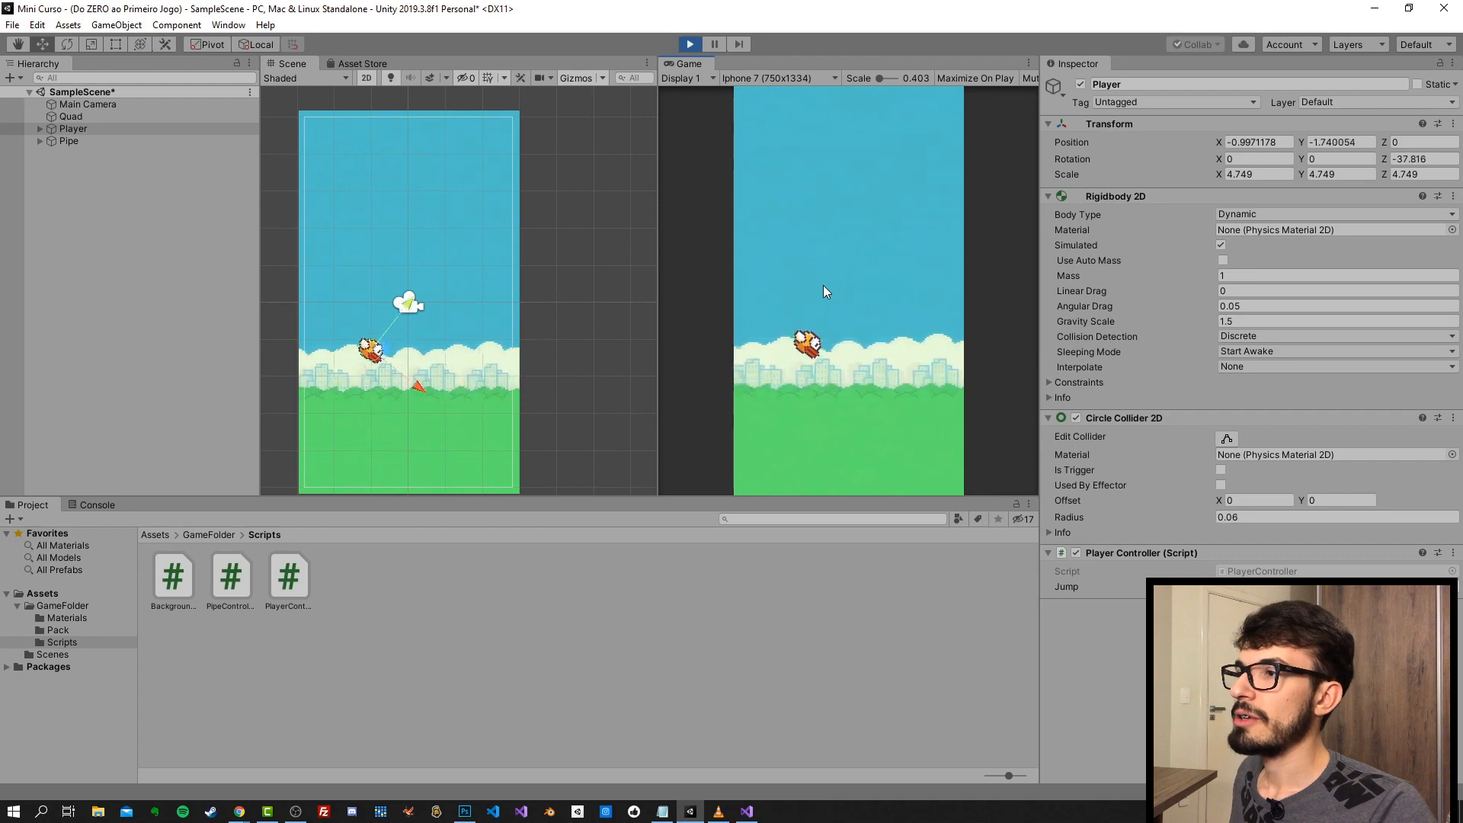
pyautogui.click(823, 285)
pyautogui.click(807, 295)
pyautogui.click(806, 294)
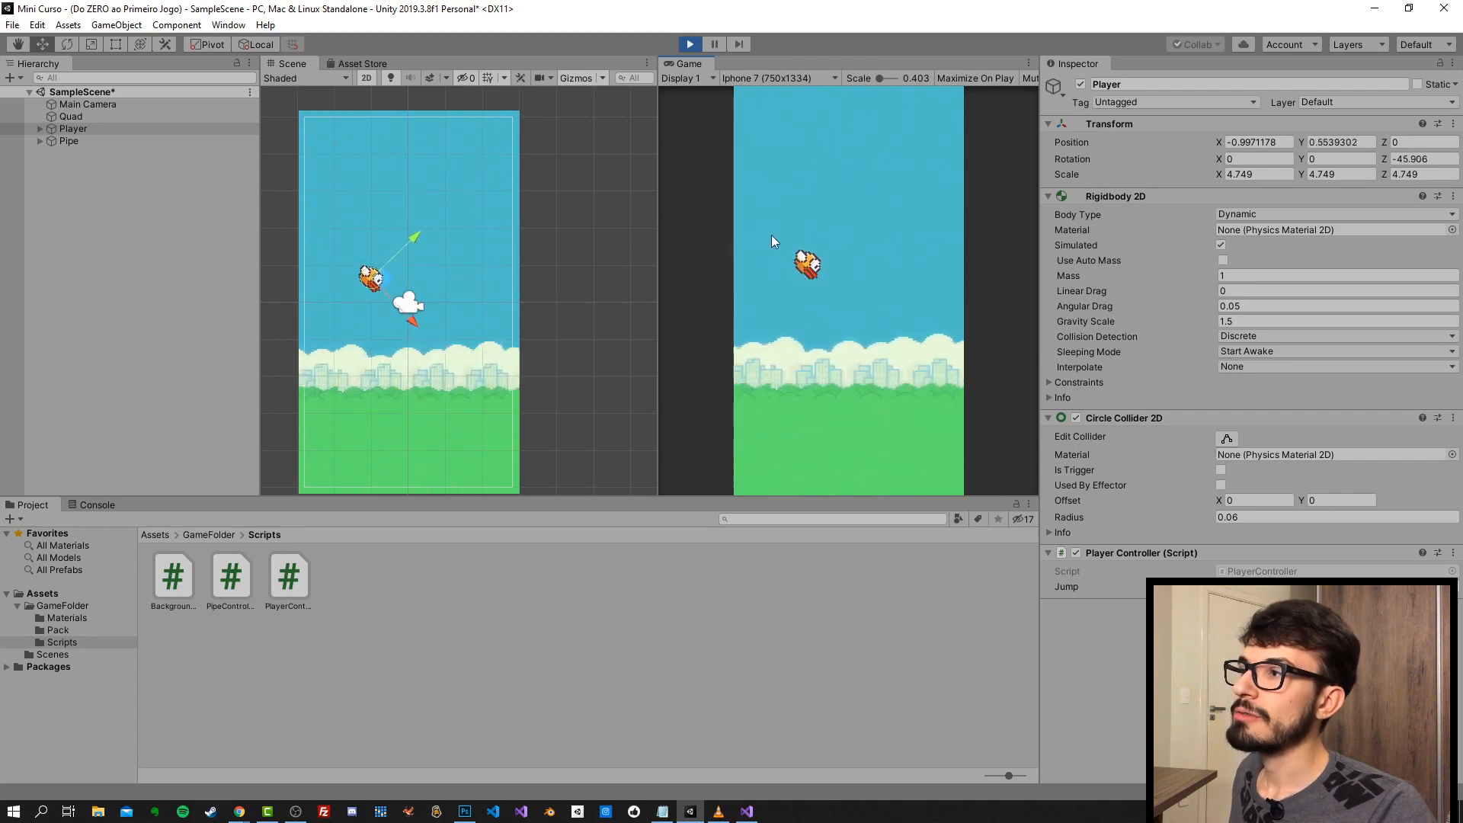
pyautogui.click(771, 235)
pyautogui.click(739, 200)
pyautogui.click(863, 235)
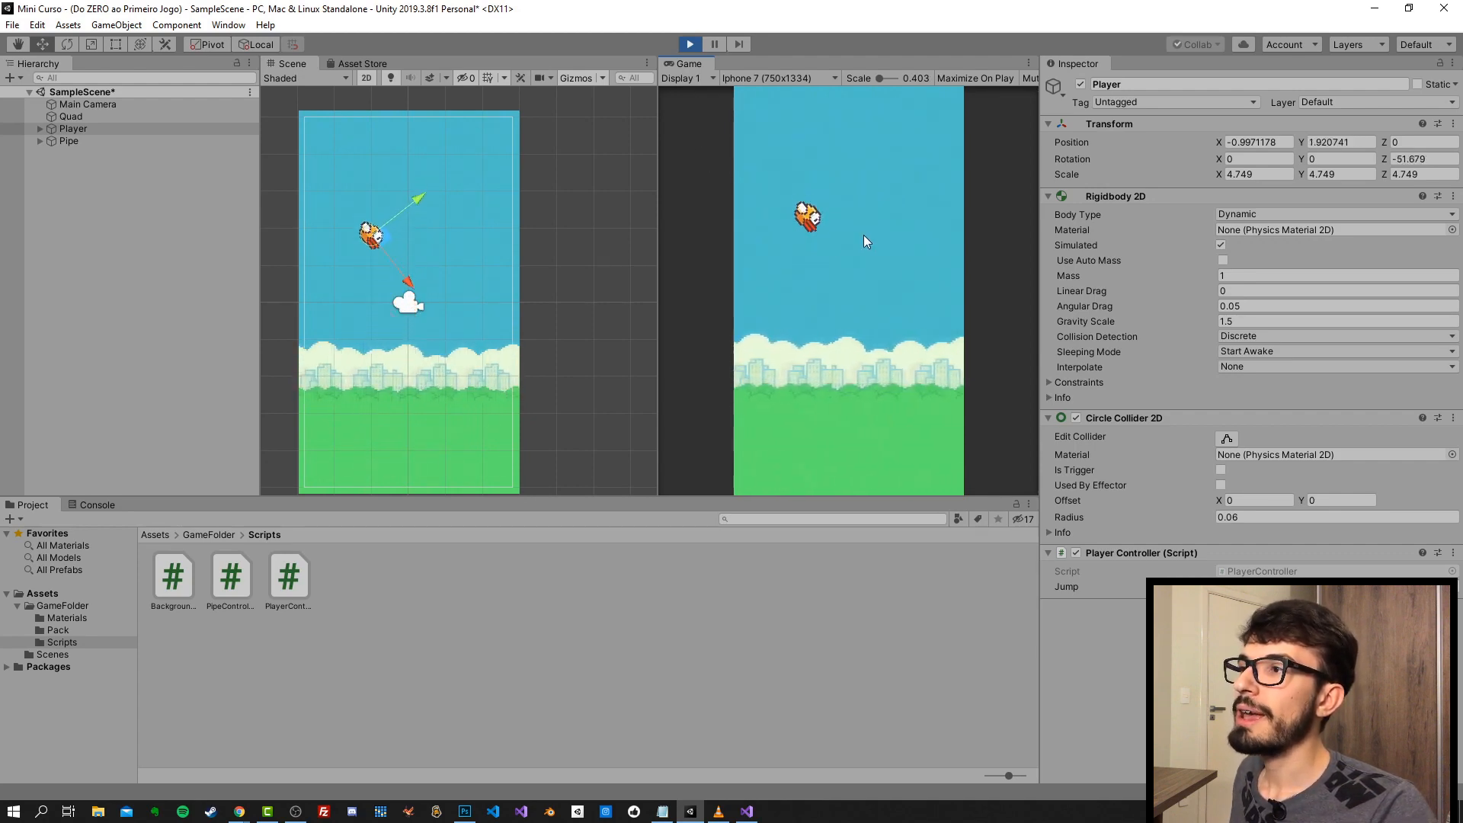
pyautogui.click(853, 164)
pyautogui.click(776, 230)
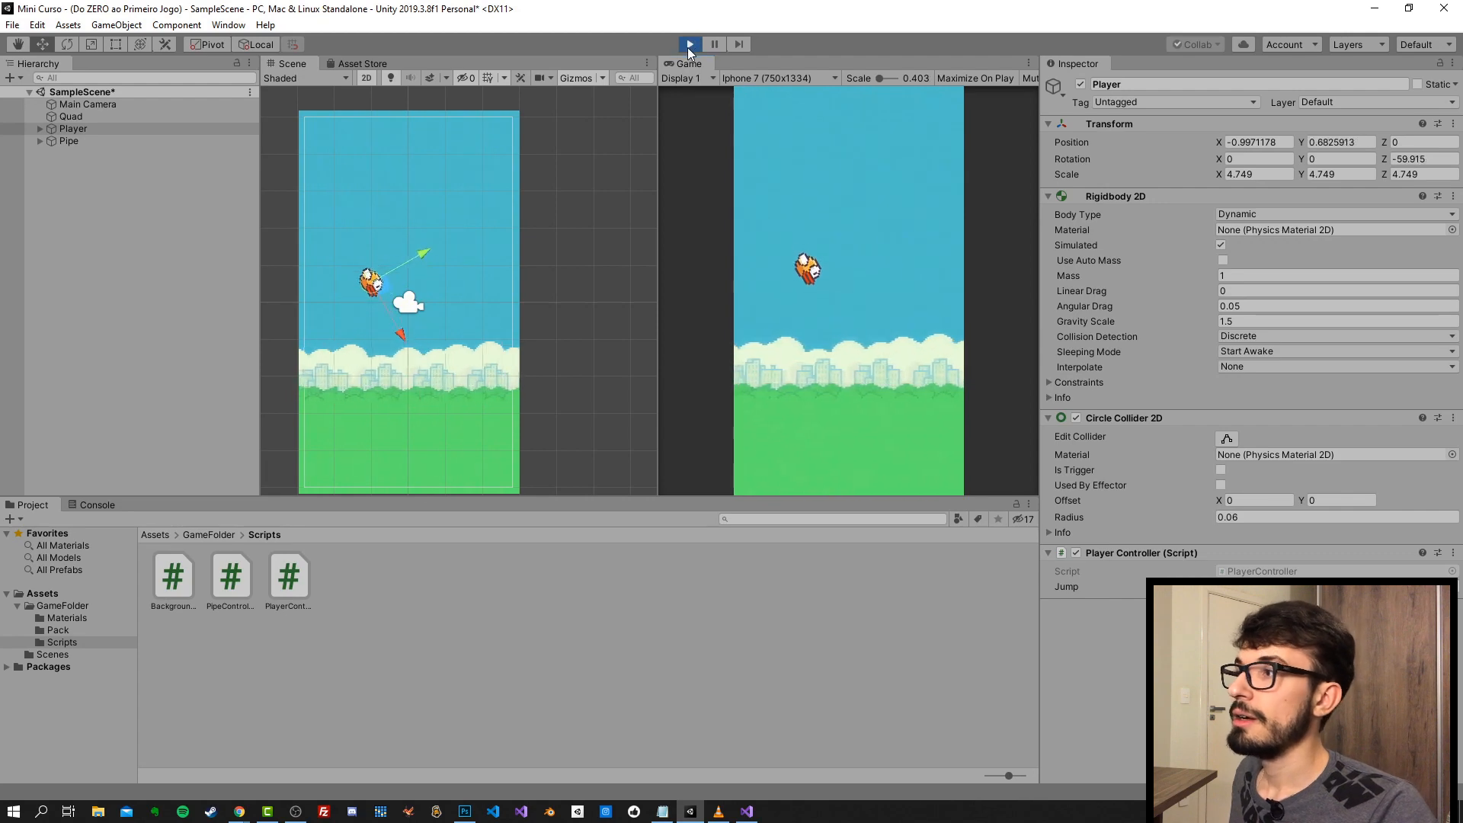
pyautogui.click(688, 46)
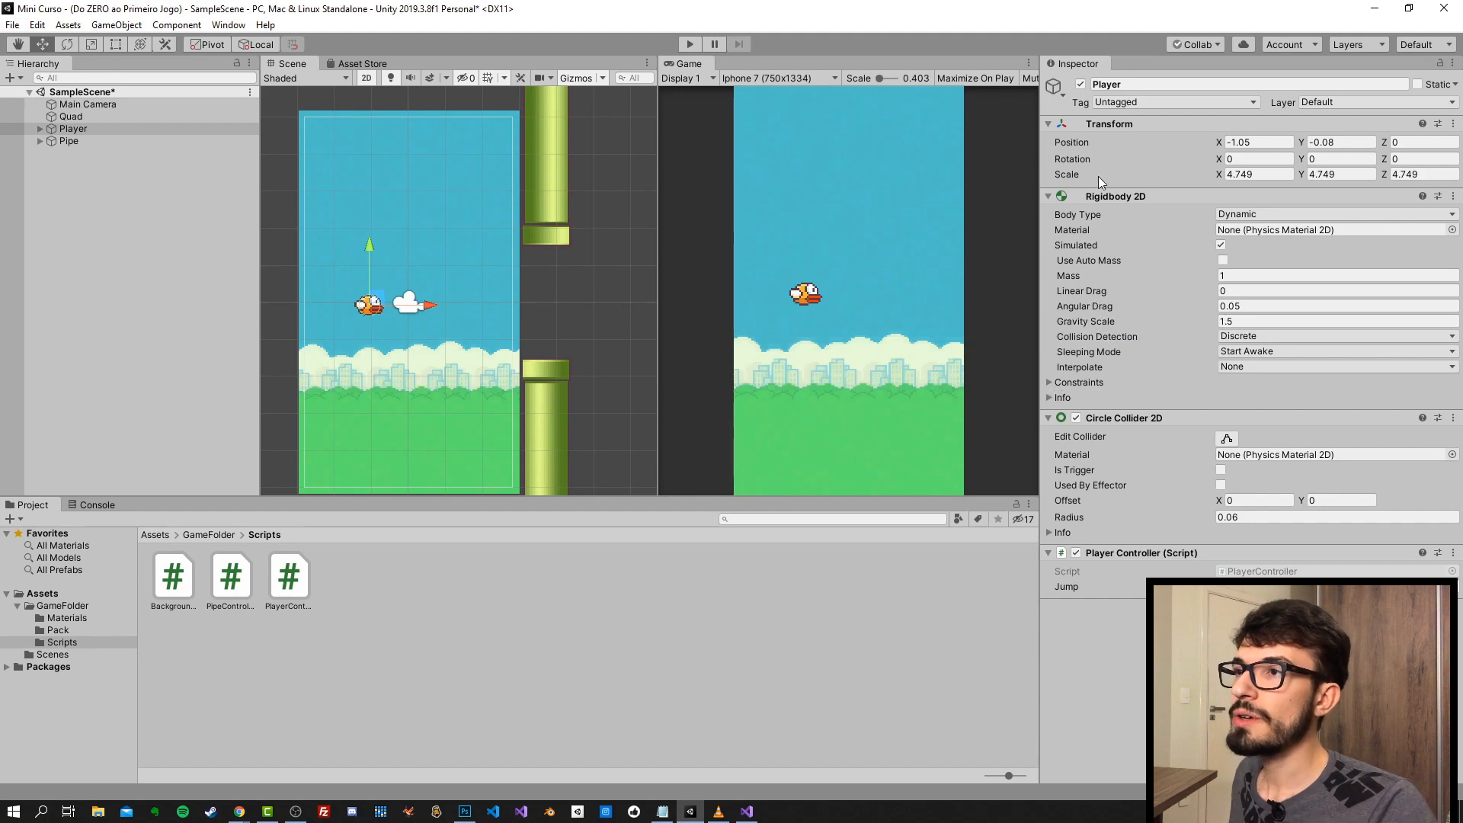
# - Freeze the Z rotation in the constraints of the Player's Rigidbody 2D
pyautogui.click(1049, 383)
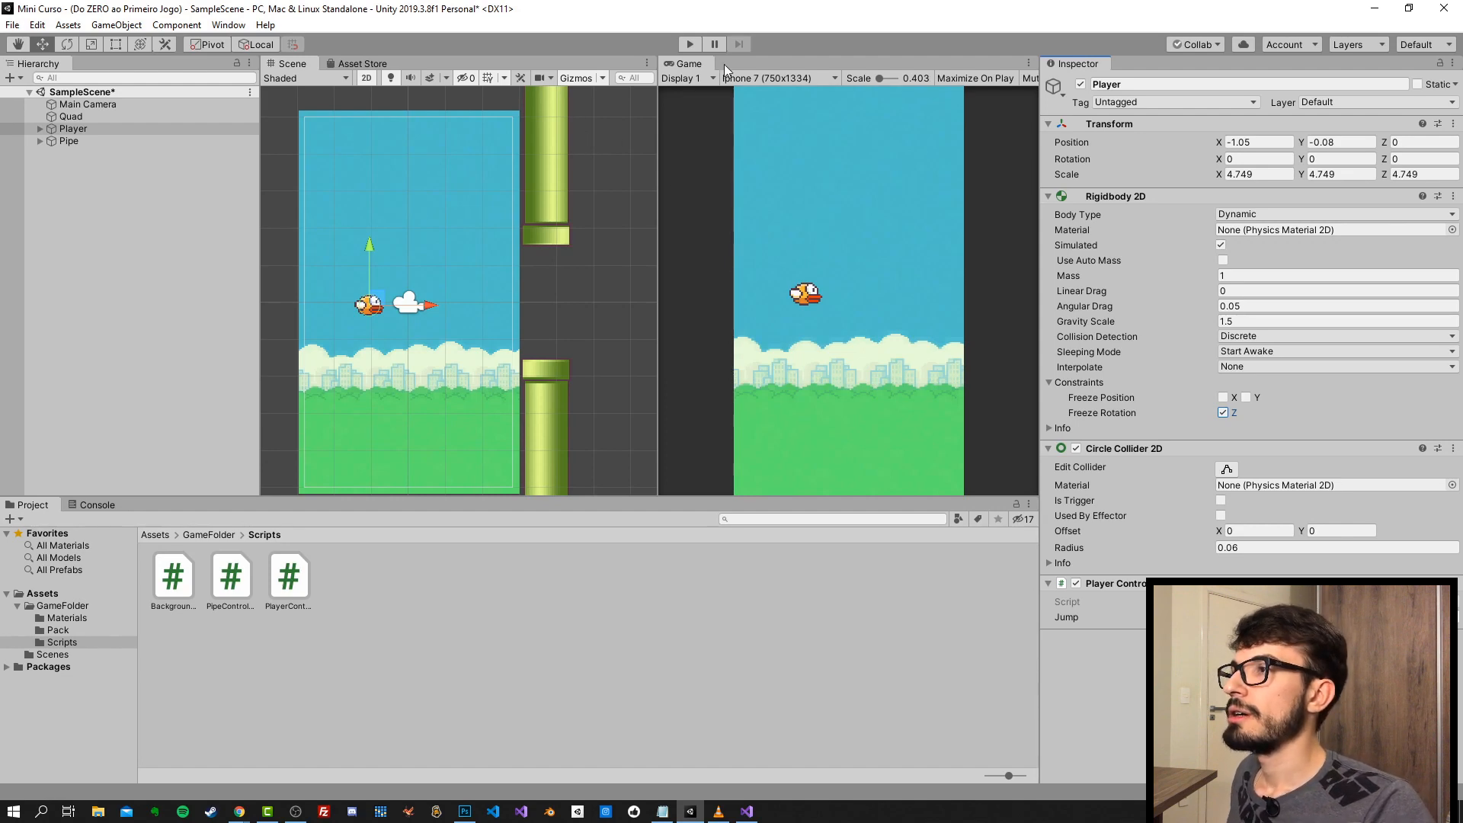
# - Collapse the Pipe and Colliders objects in the Hierarchy, leaving Colliders selected
pyautogui.scroll(-2, 586, 163)
pyautogui.click(559, 323)
pyautogui.click(550, 320)
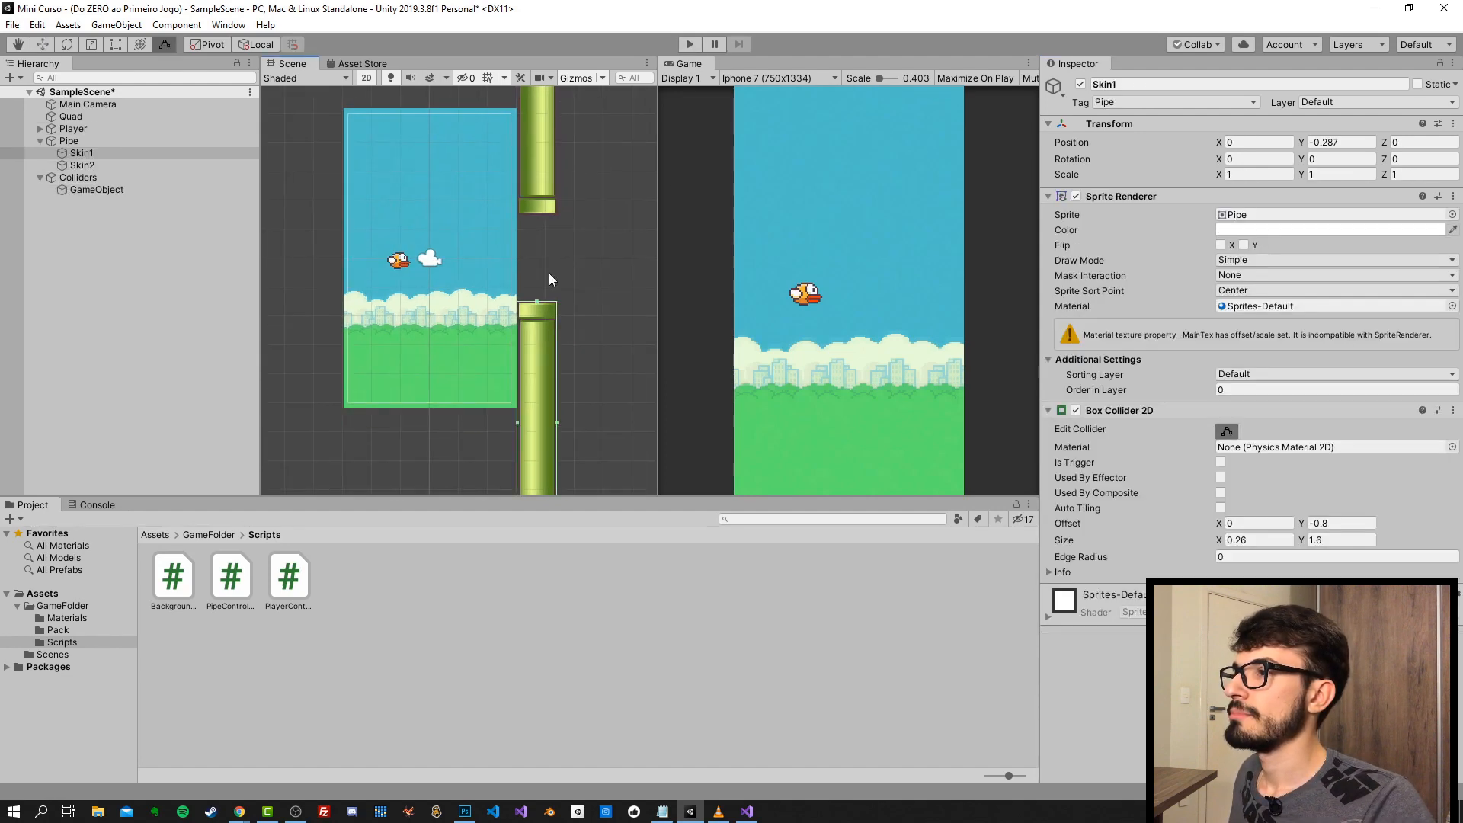
pyautogui.click(40, 141)
pyautogui.click(63, 141)
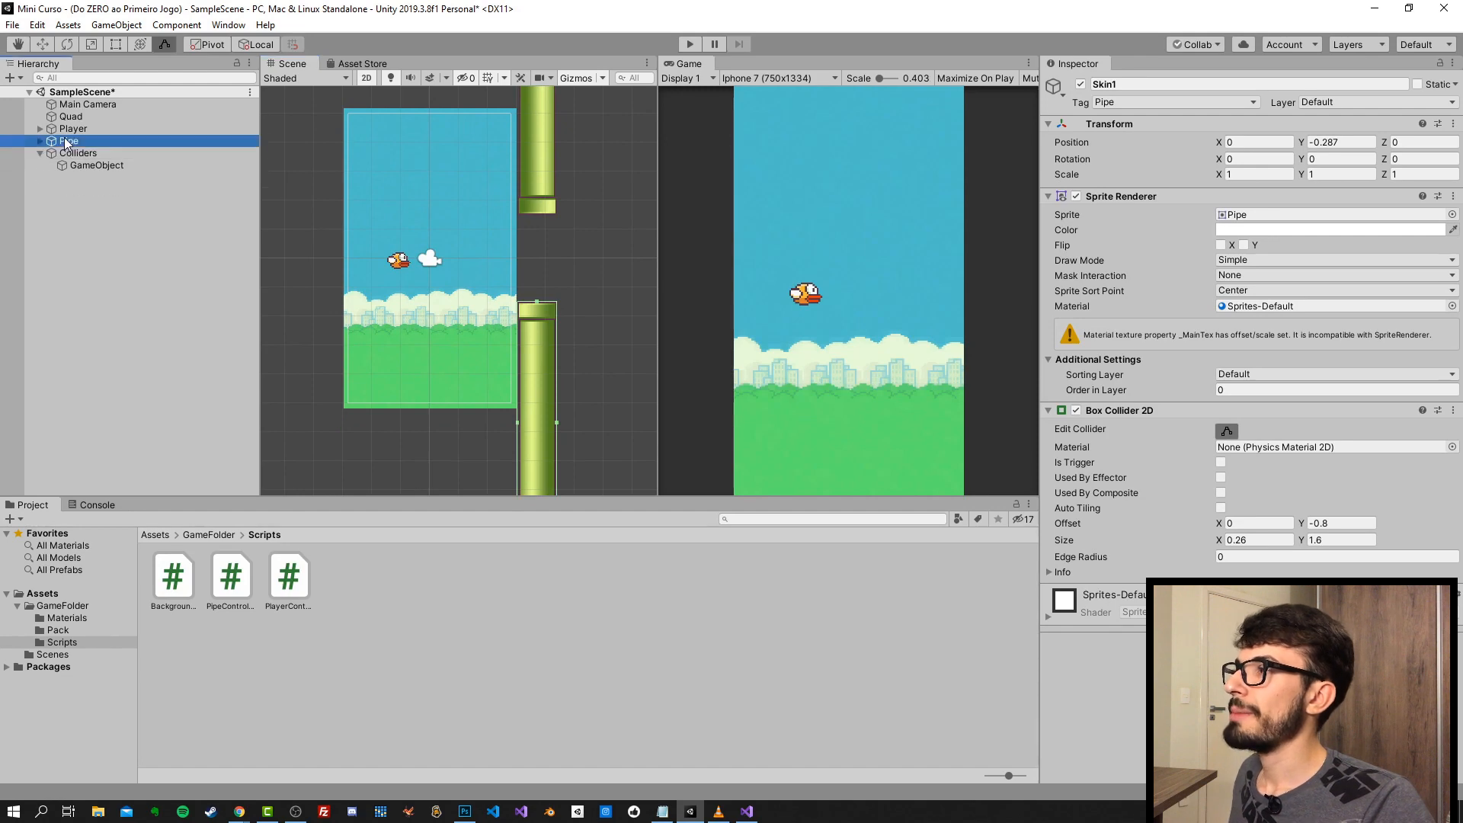
pyautogui.click(42, 153)
pyautogui.click(37, 157)
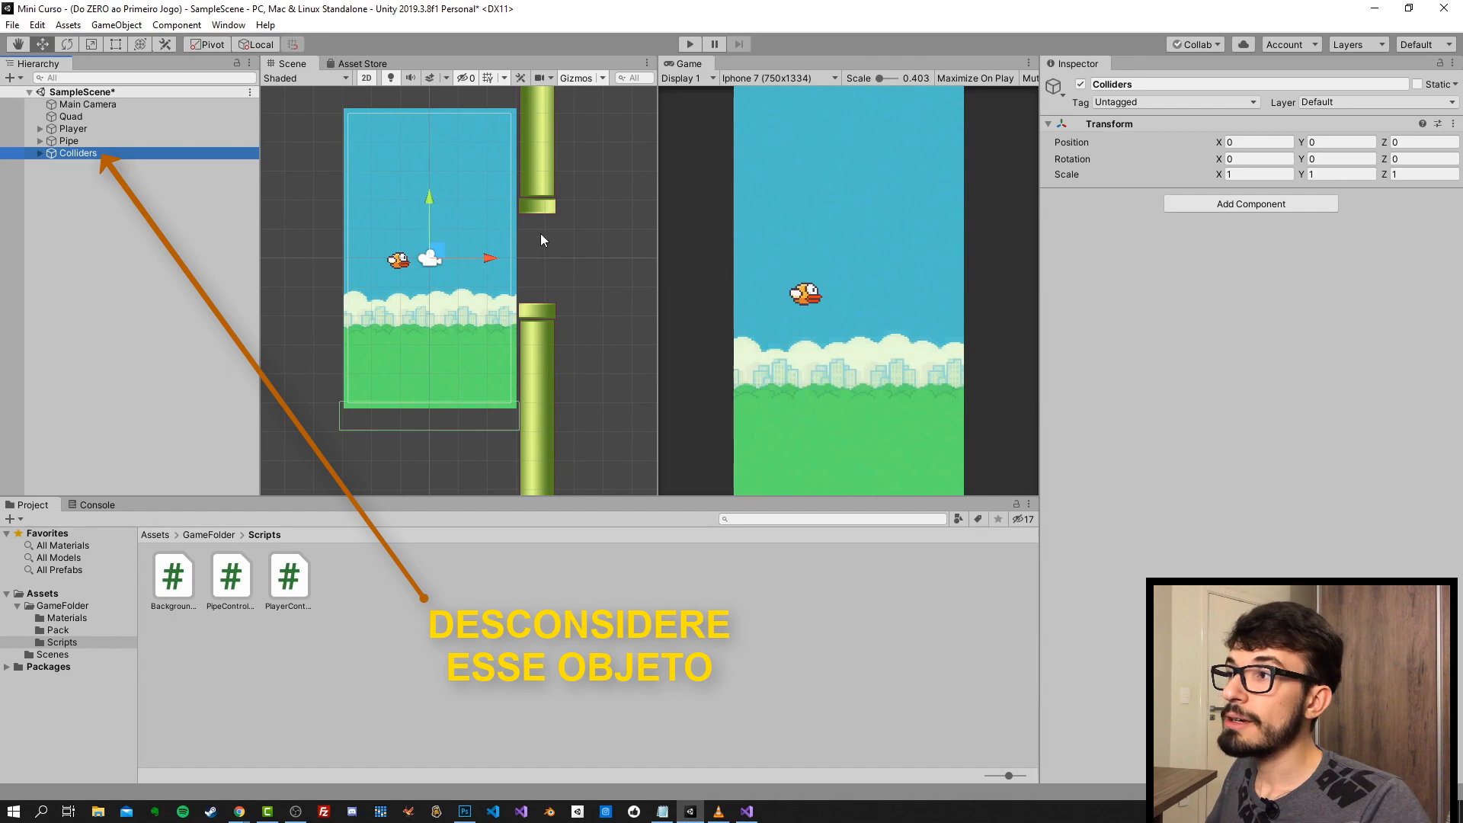
pyautogui.scroll(2, 541, 233)
pyautogui.scroll(-4, 532, 221)
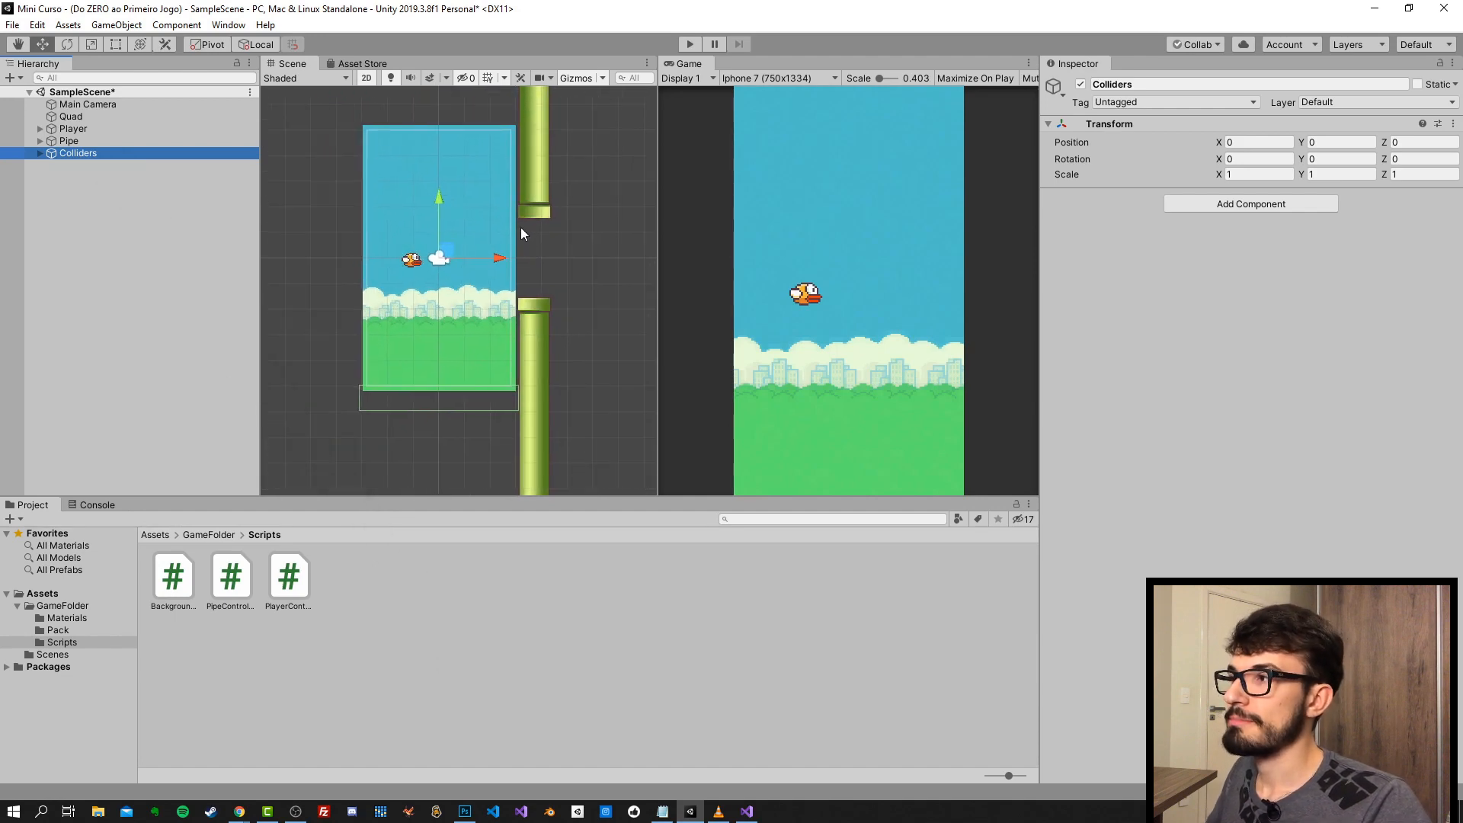